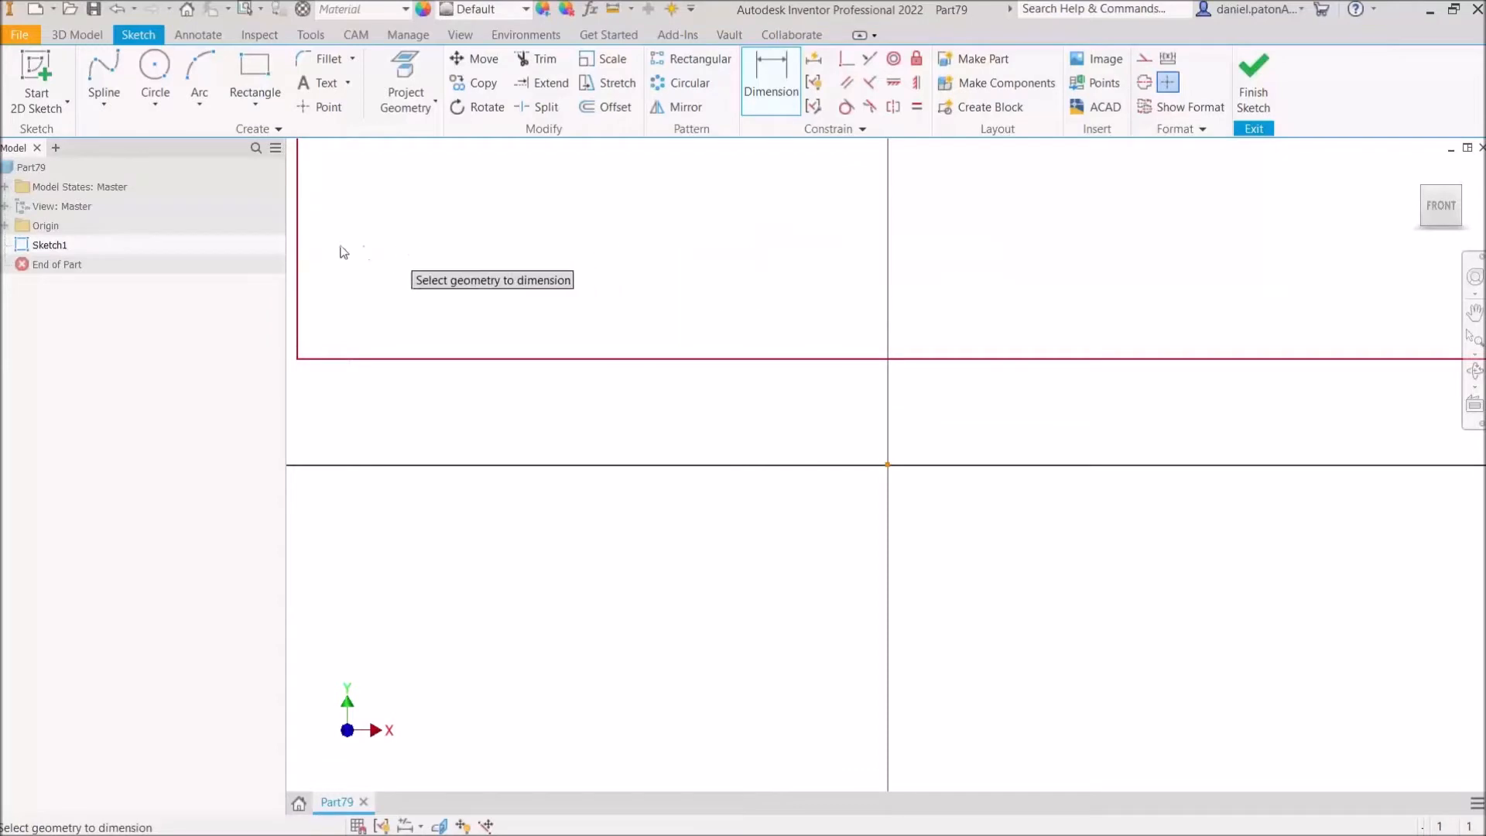
Step: Dimension the rectangle's vertical side at 15 mm
scroll(359, 262, down, 3)
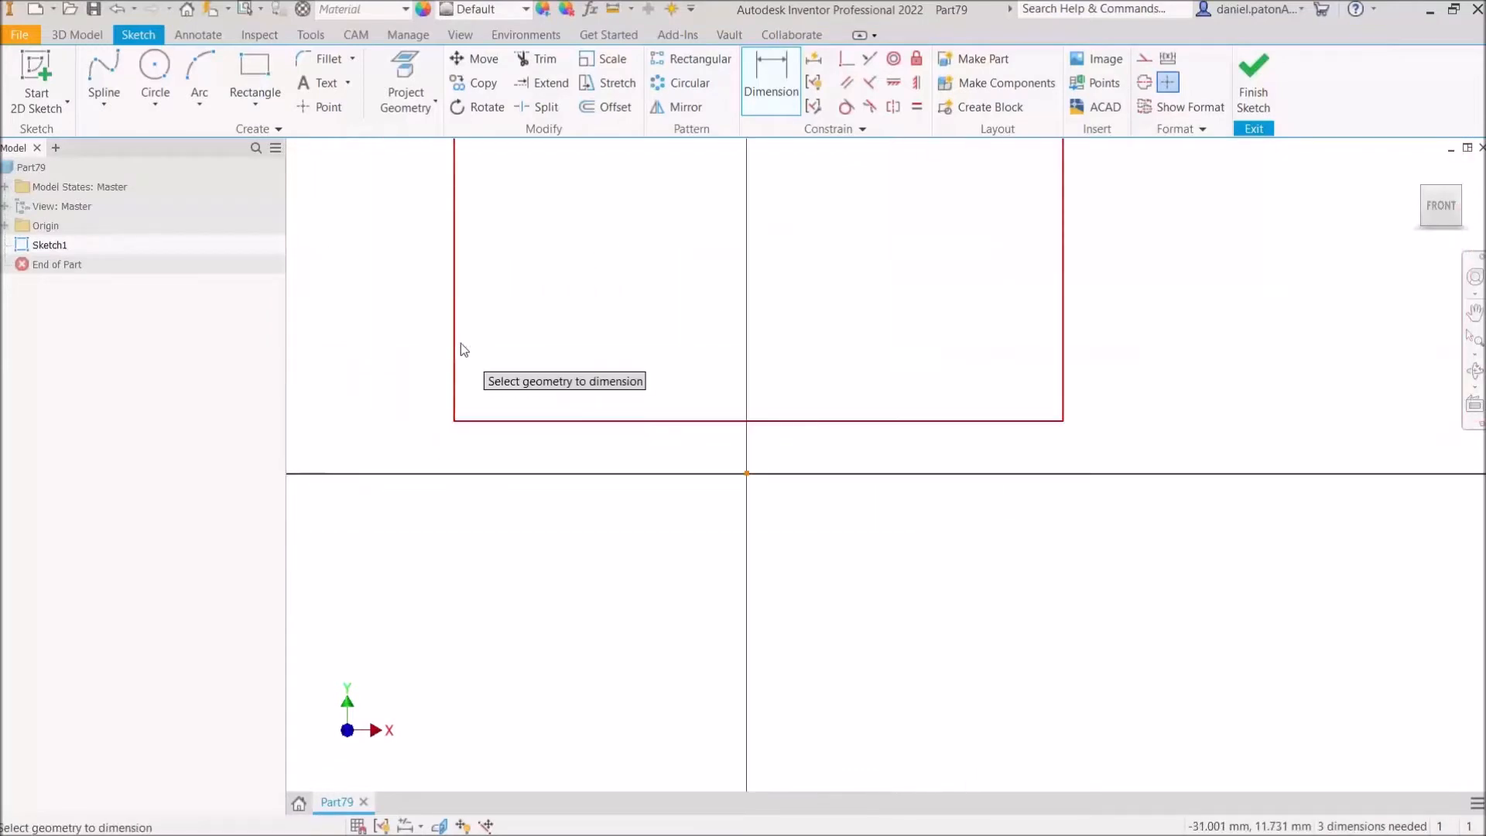
click(455, 338)
click(424, 333)
text(15)
key(Return)
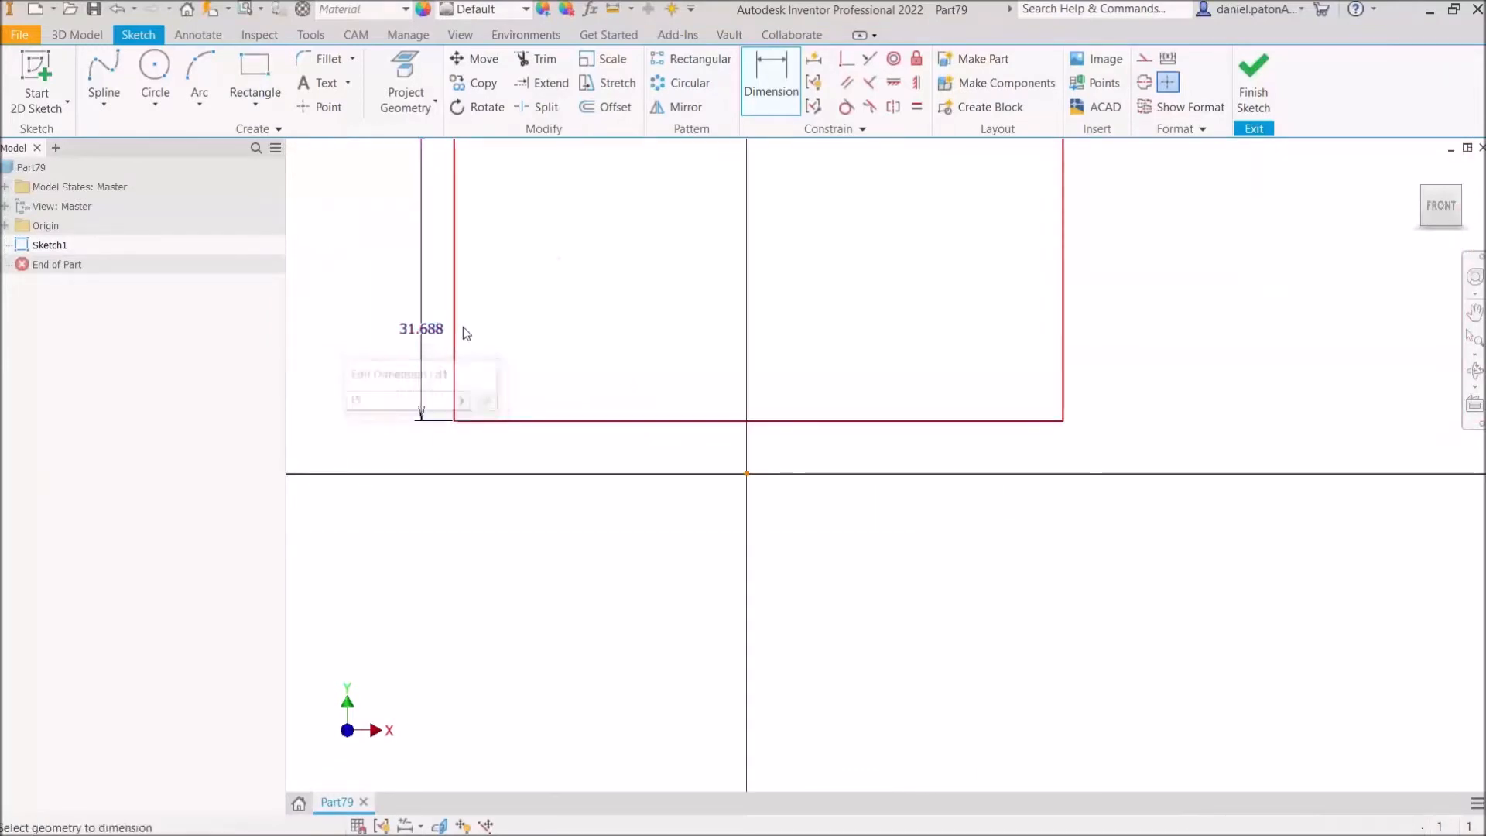
Step: Dimension the rectangle's width at 65 mm and anchor its bottom-edge midpoint to the origin, finishing the sketch
click(757, 265)
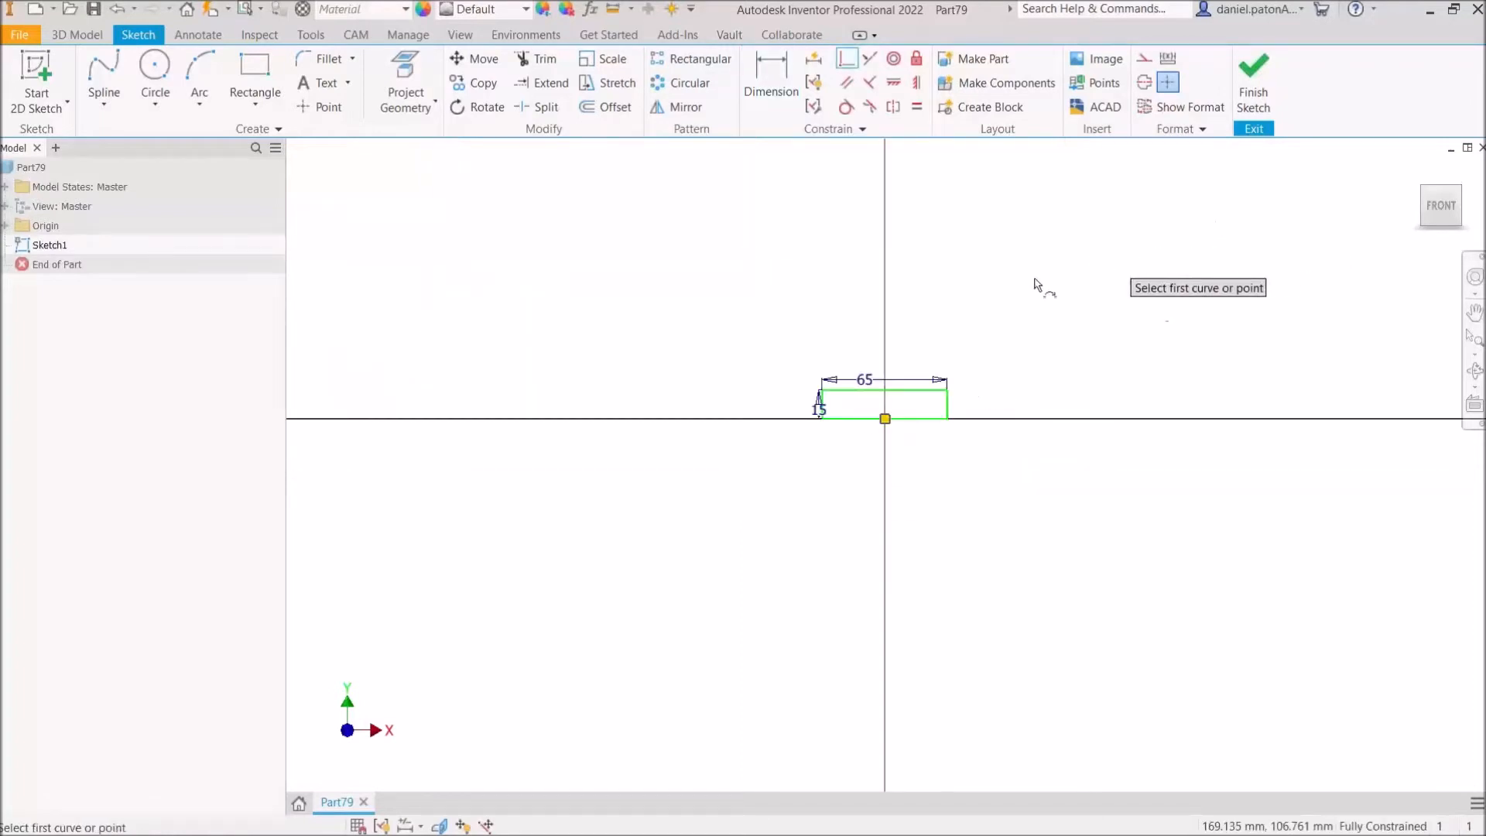
scroll(1038, 285, up, 3)
click(1253, 77)
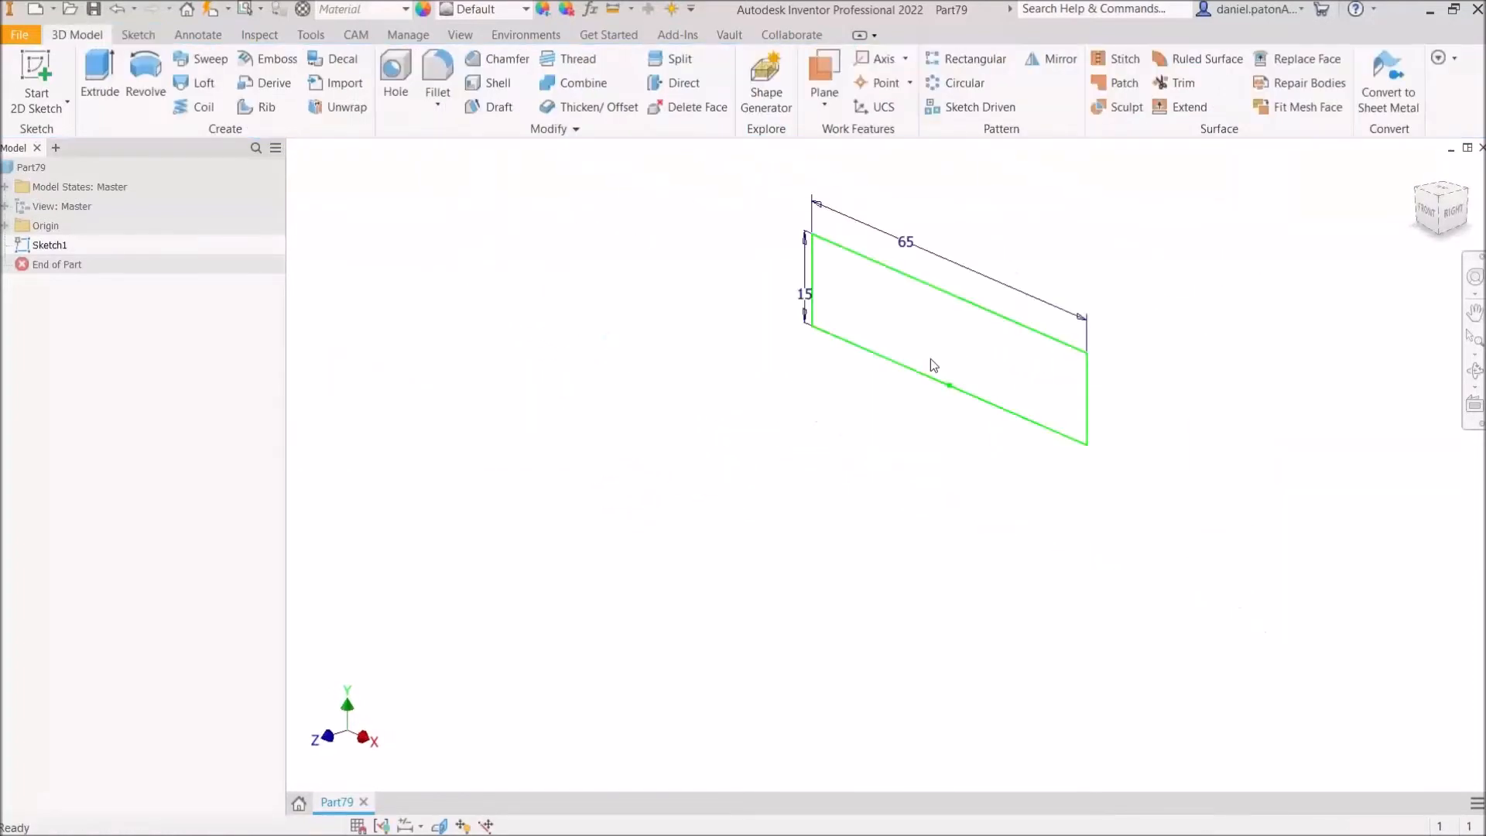
Step: Create a work plane offset -20 mm from the origin XY plane
click(824, 73)
click(5, 226)
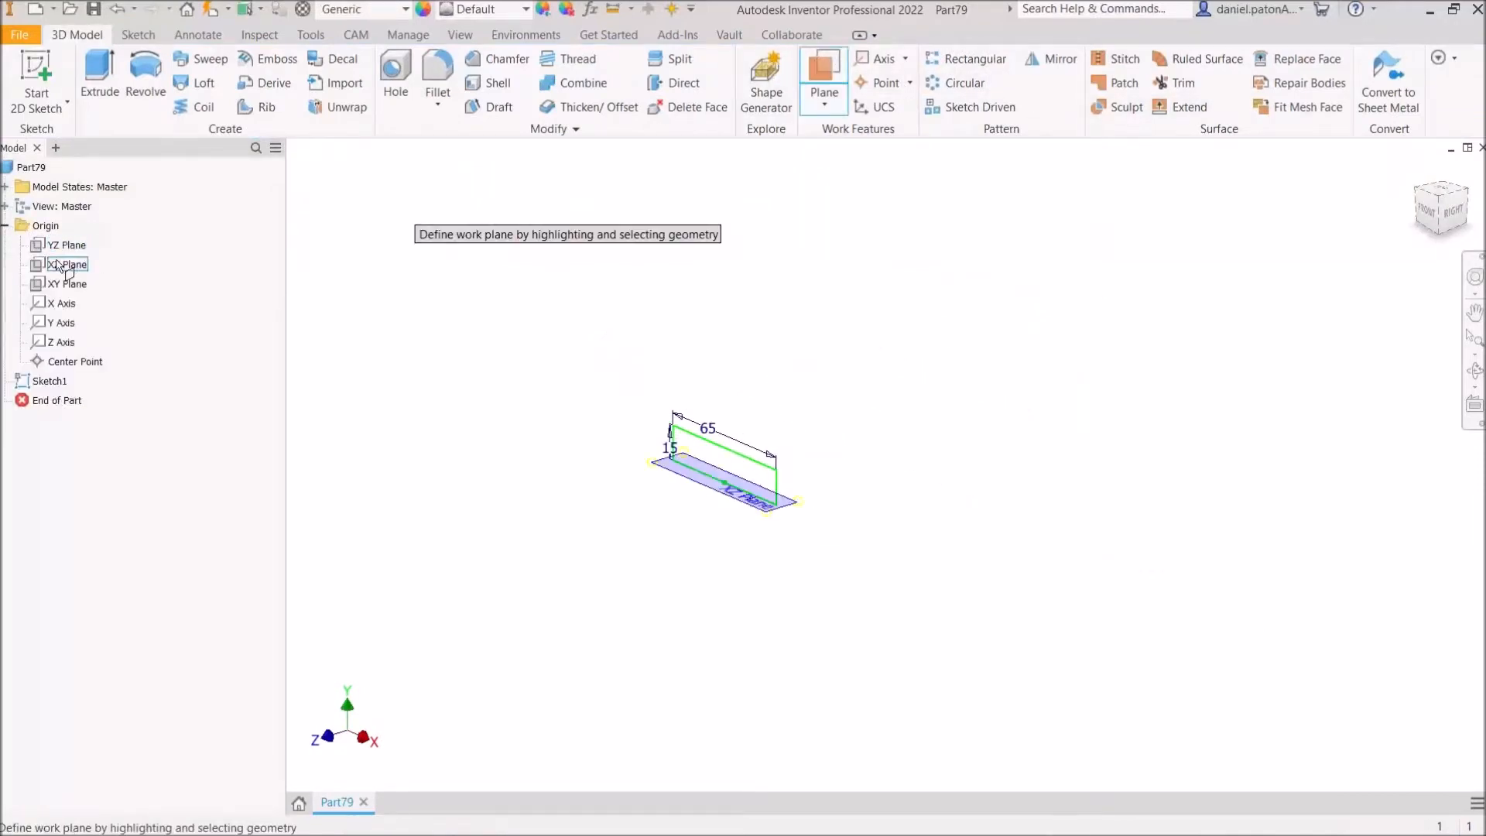
click(67, 283)
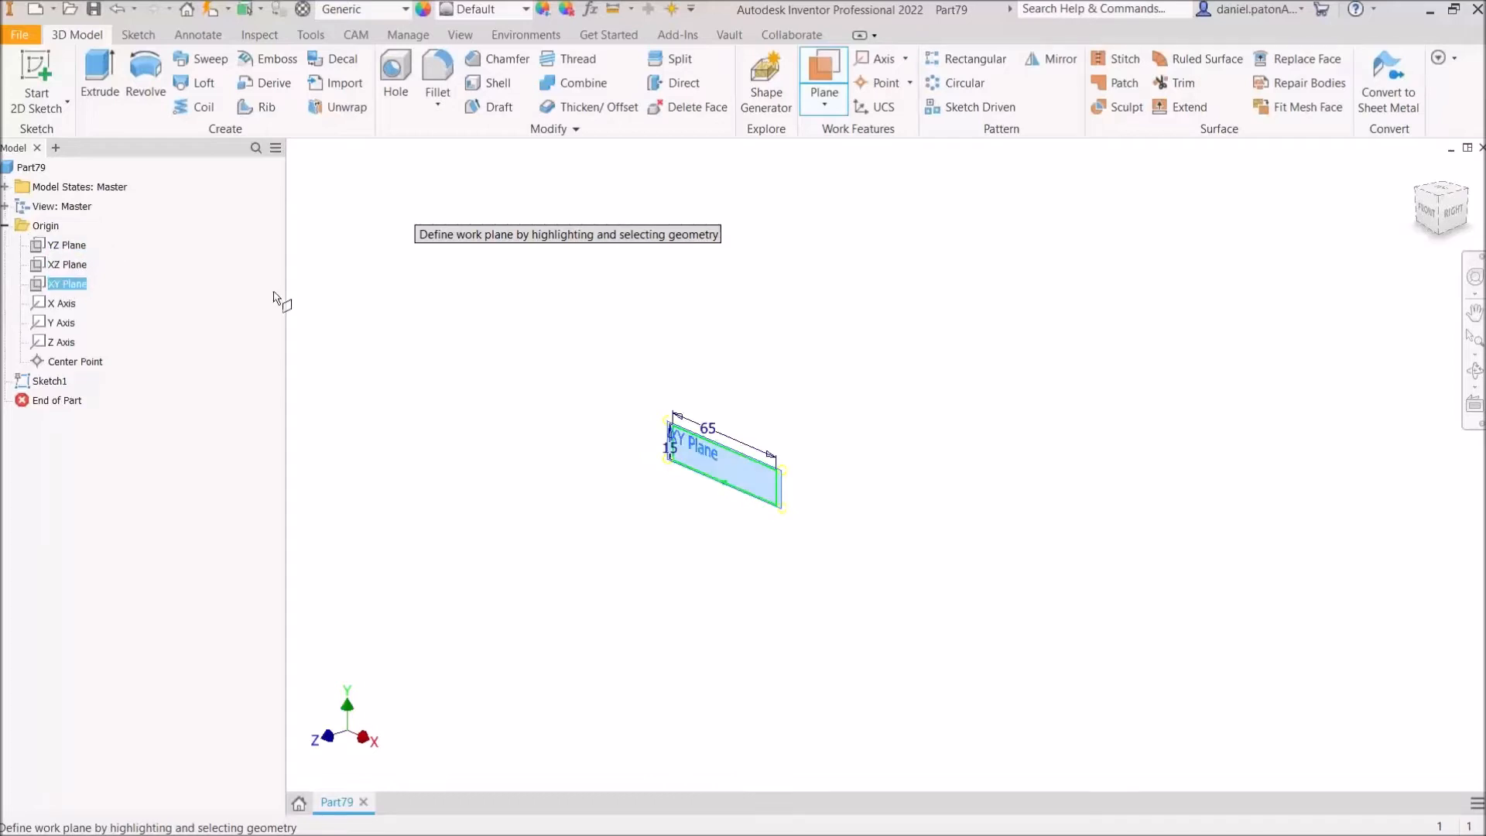
drag(727, 479, 795, 453)
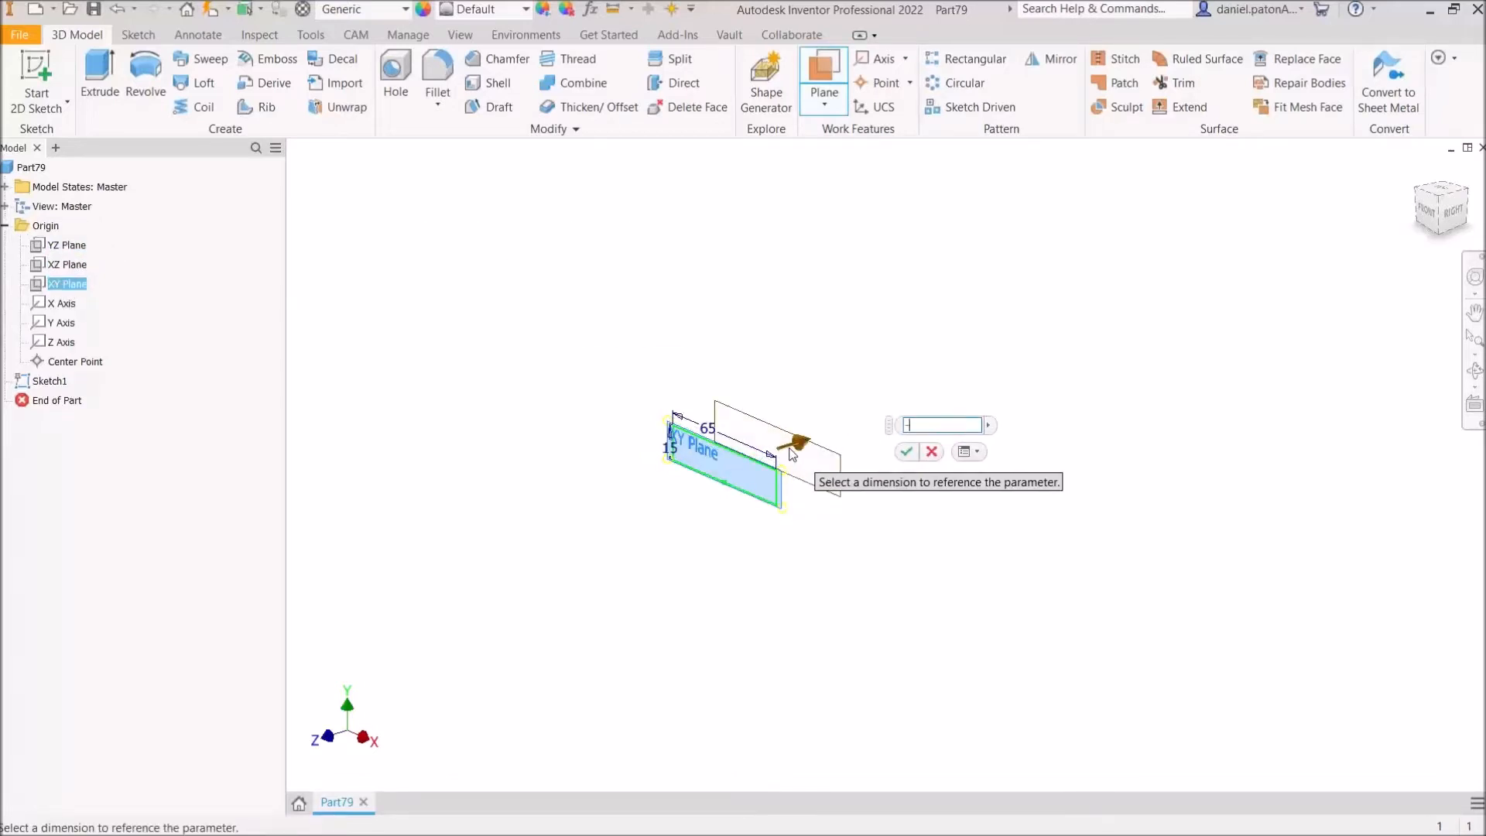
text(-20)
key(Return)
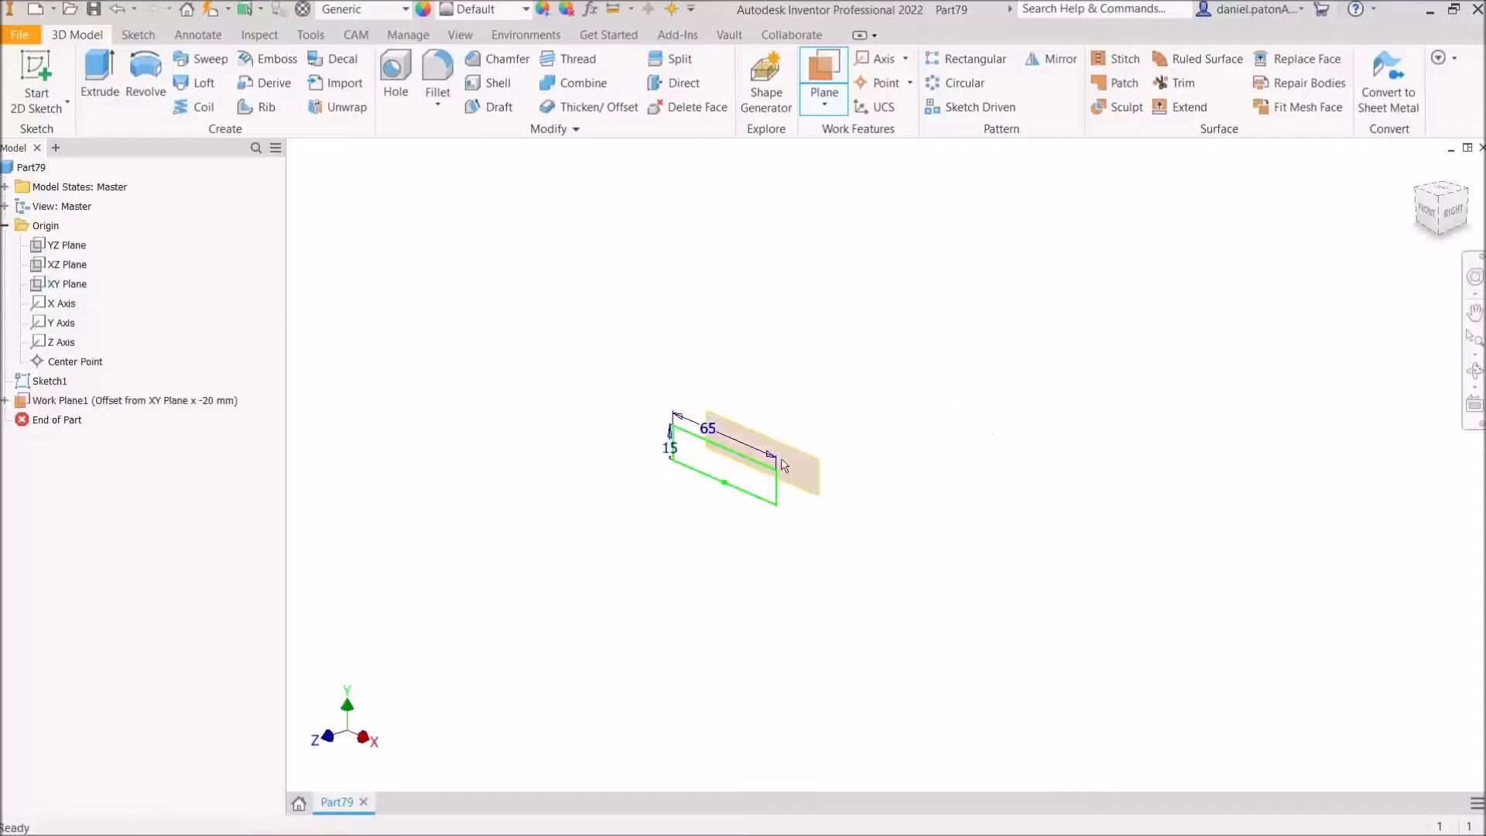
Step: Create a second work plane offset -20 mm from the first work plane
click(819, 72)
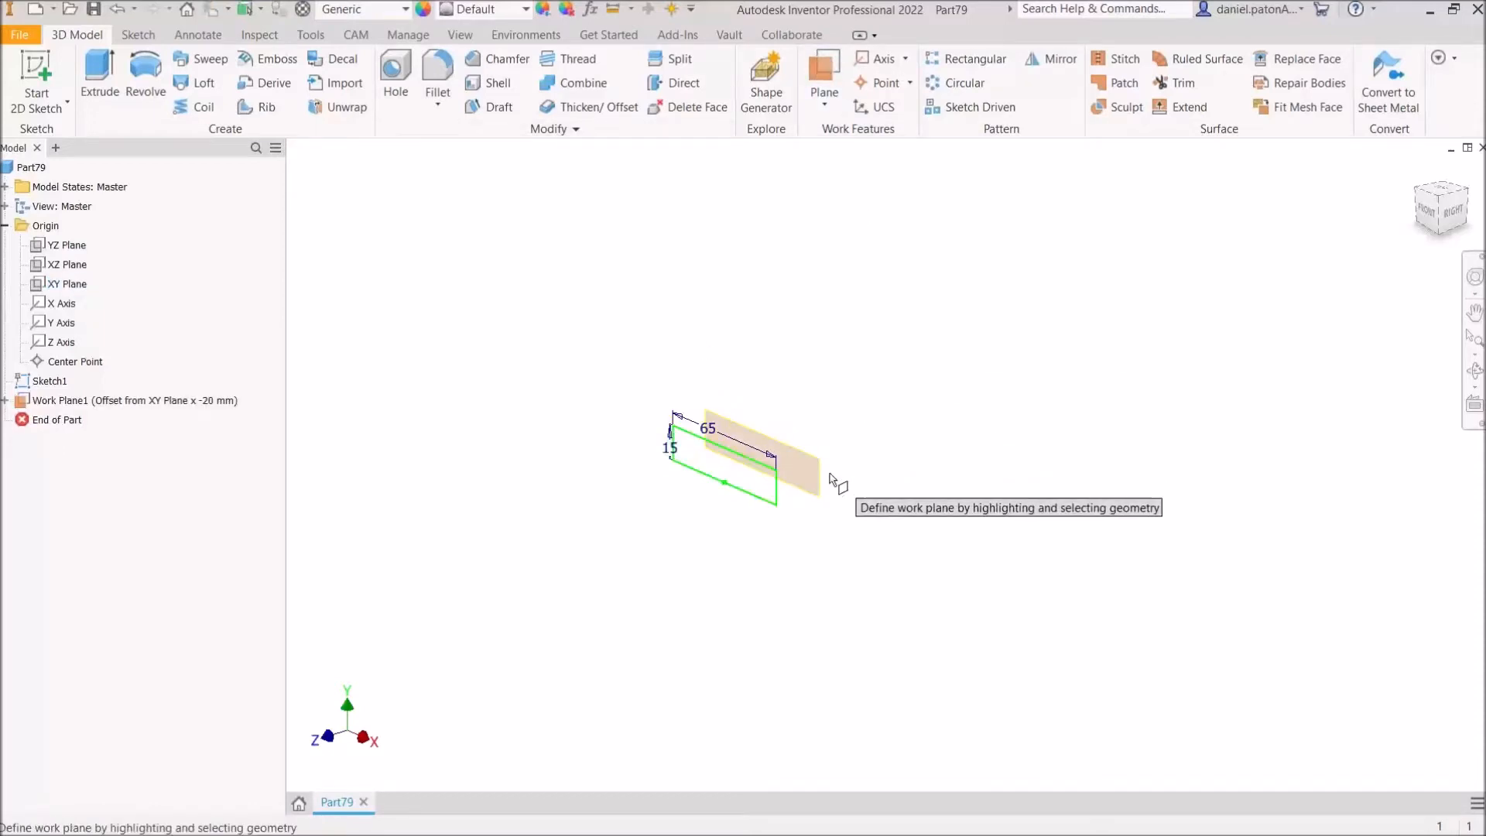
drag(813, 473, 845, 457)
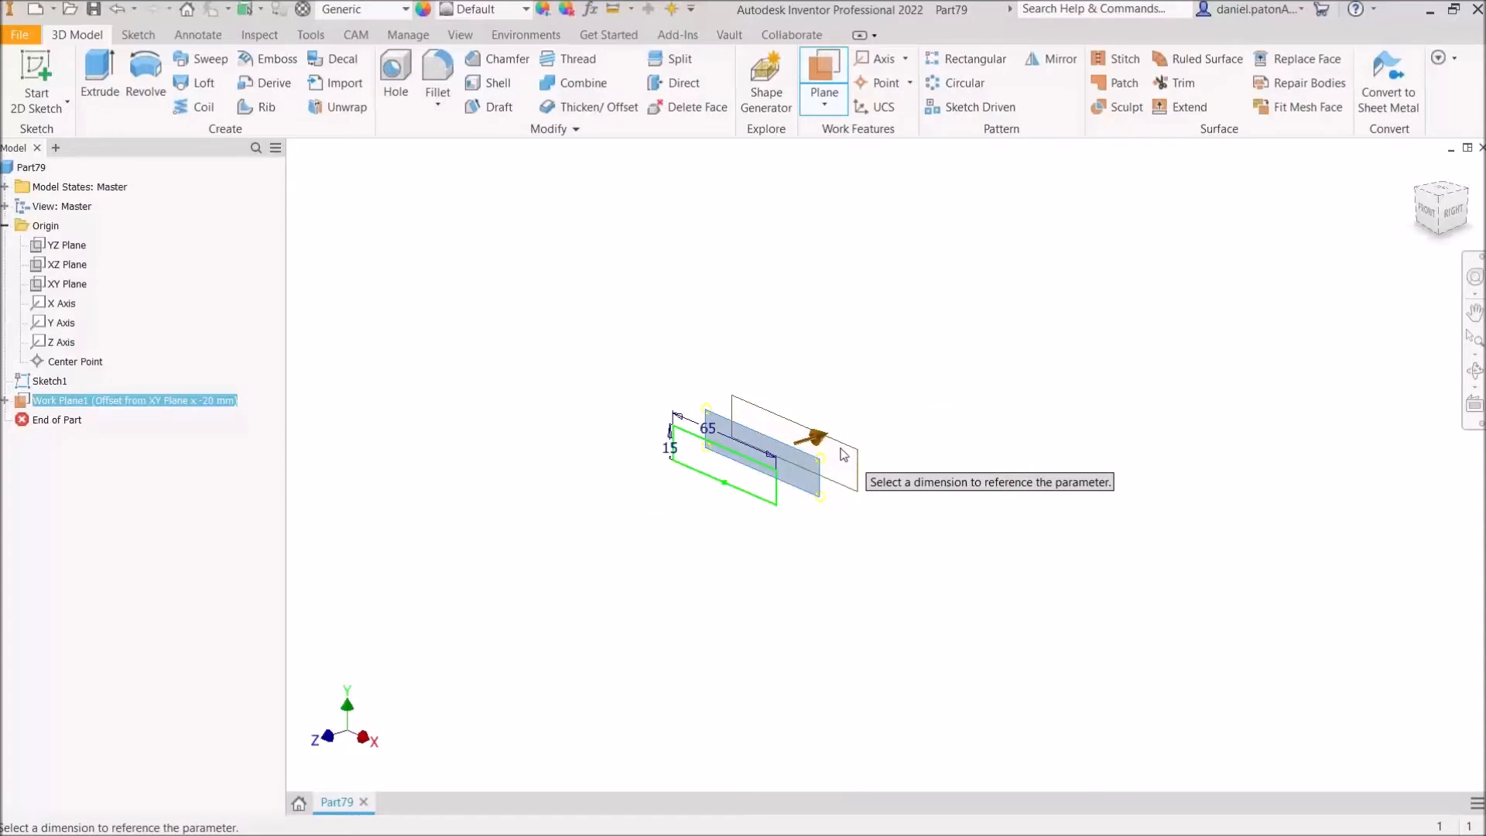
key(Return)
Step: Create a third work plane offset -11 mm from the origin XY plane
click(825, 71)
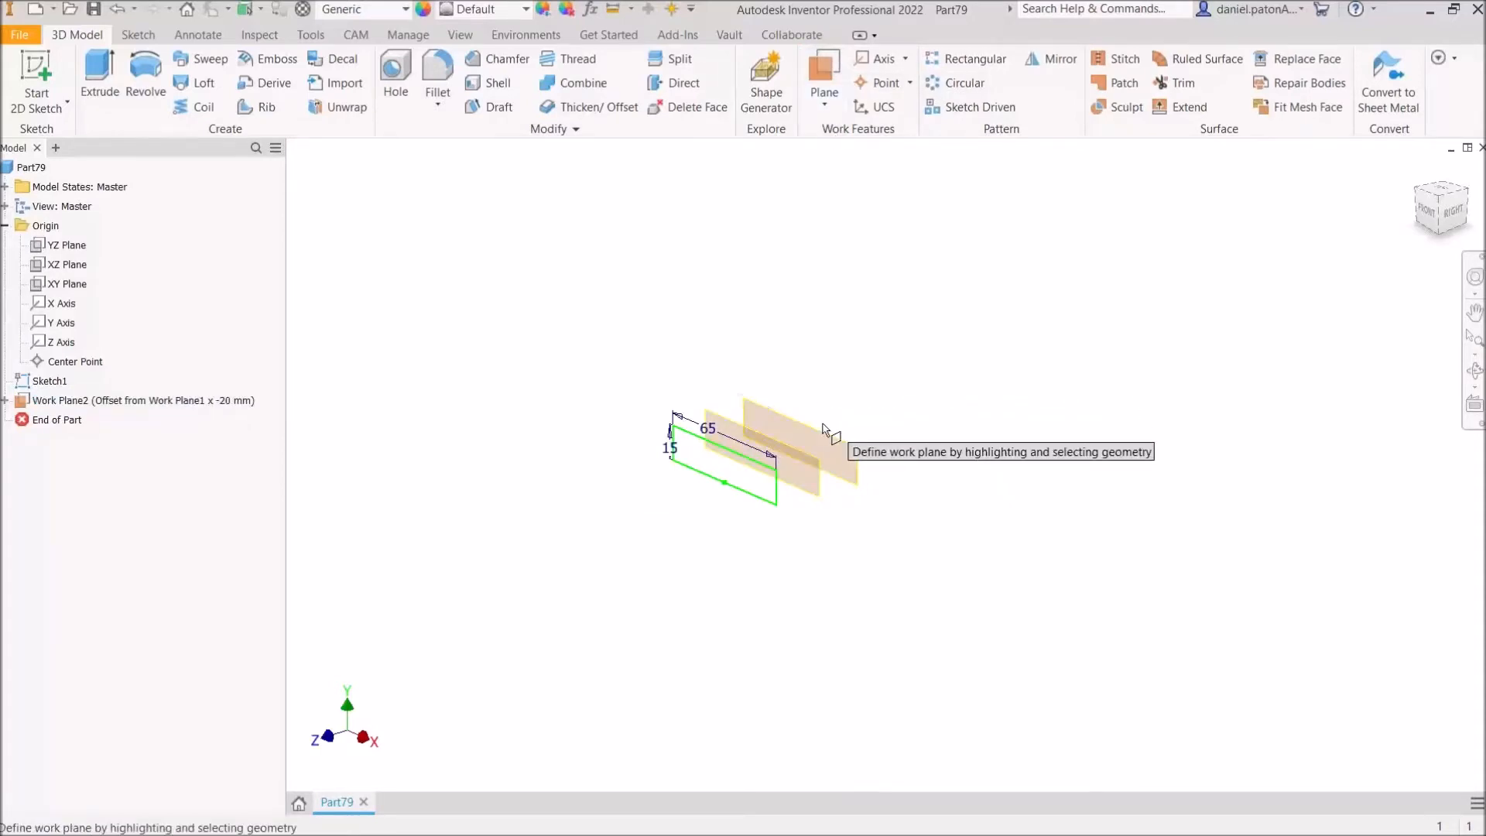
click(66, 284)
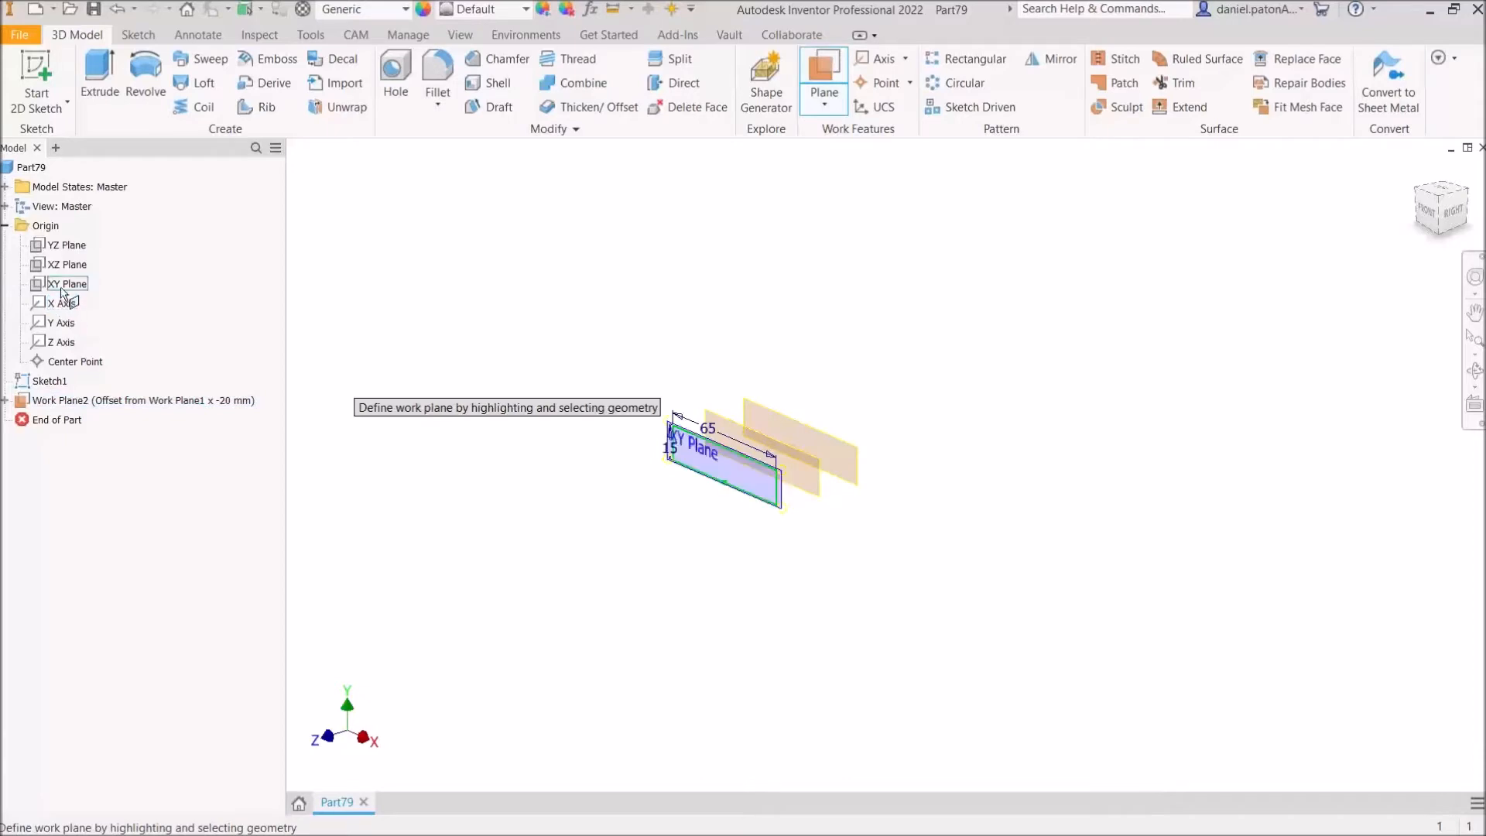
drag(796, 498, 912, 452)
text(-11)
key(Return)
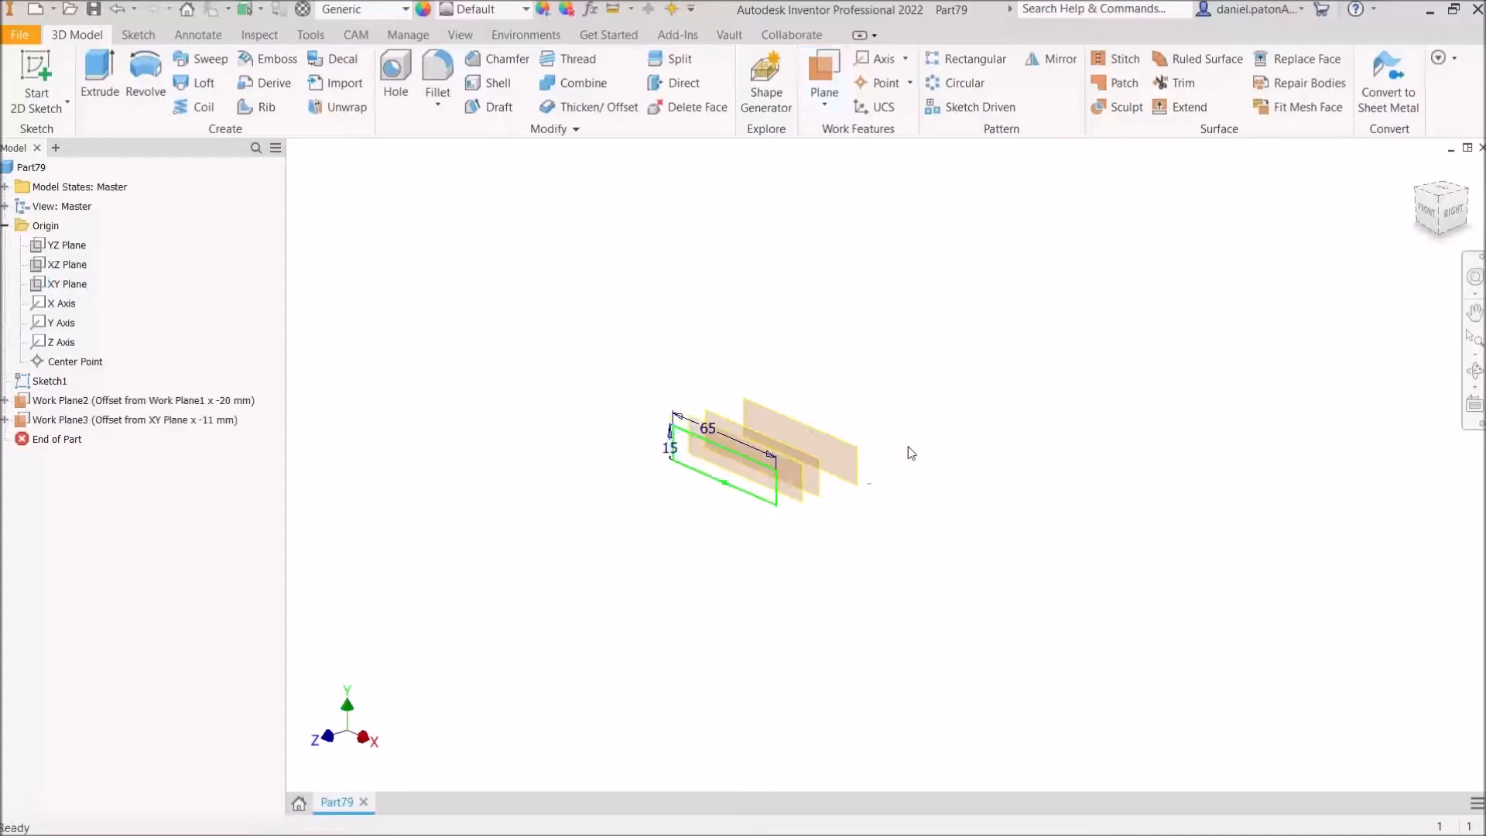
scroll(898, 455, up, 3)
scroll(896, 455, down, 3)
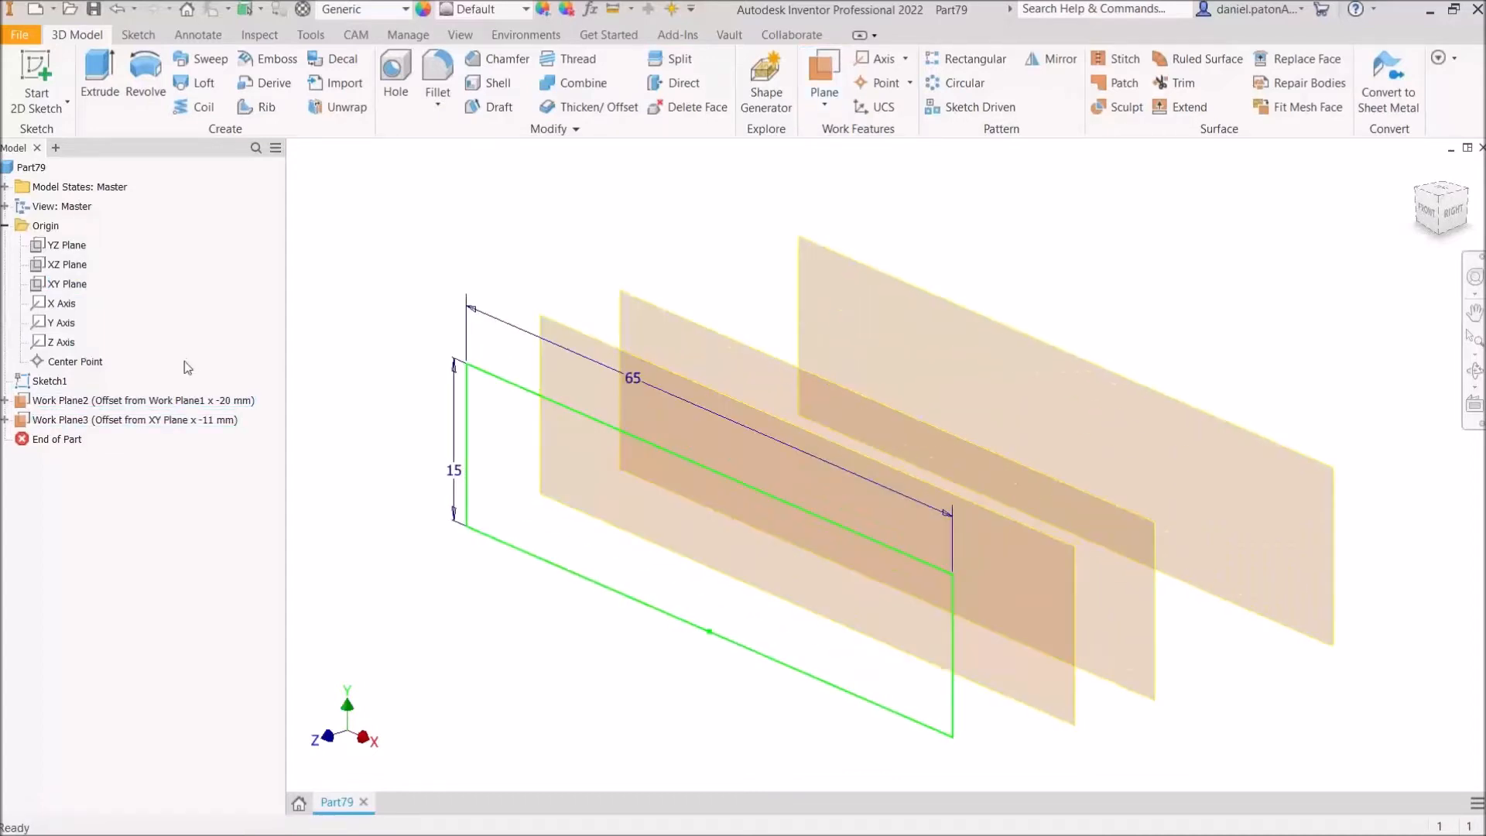
Step: Set the third work plane's offset from the XY plane to -110 mm
double_click(110, 422)
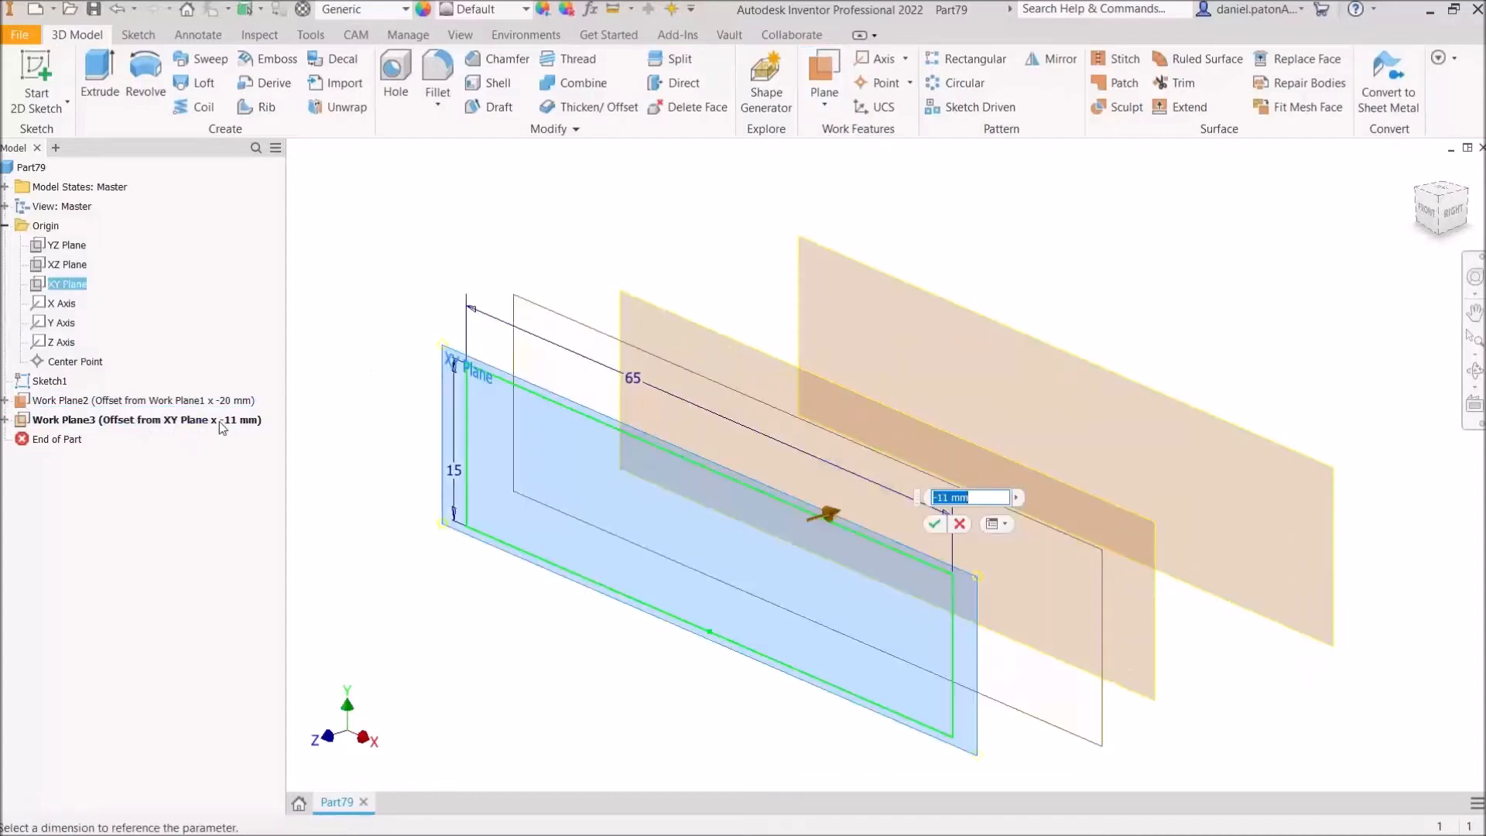
text(-110)
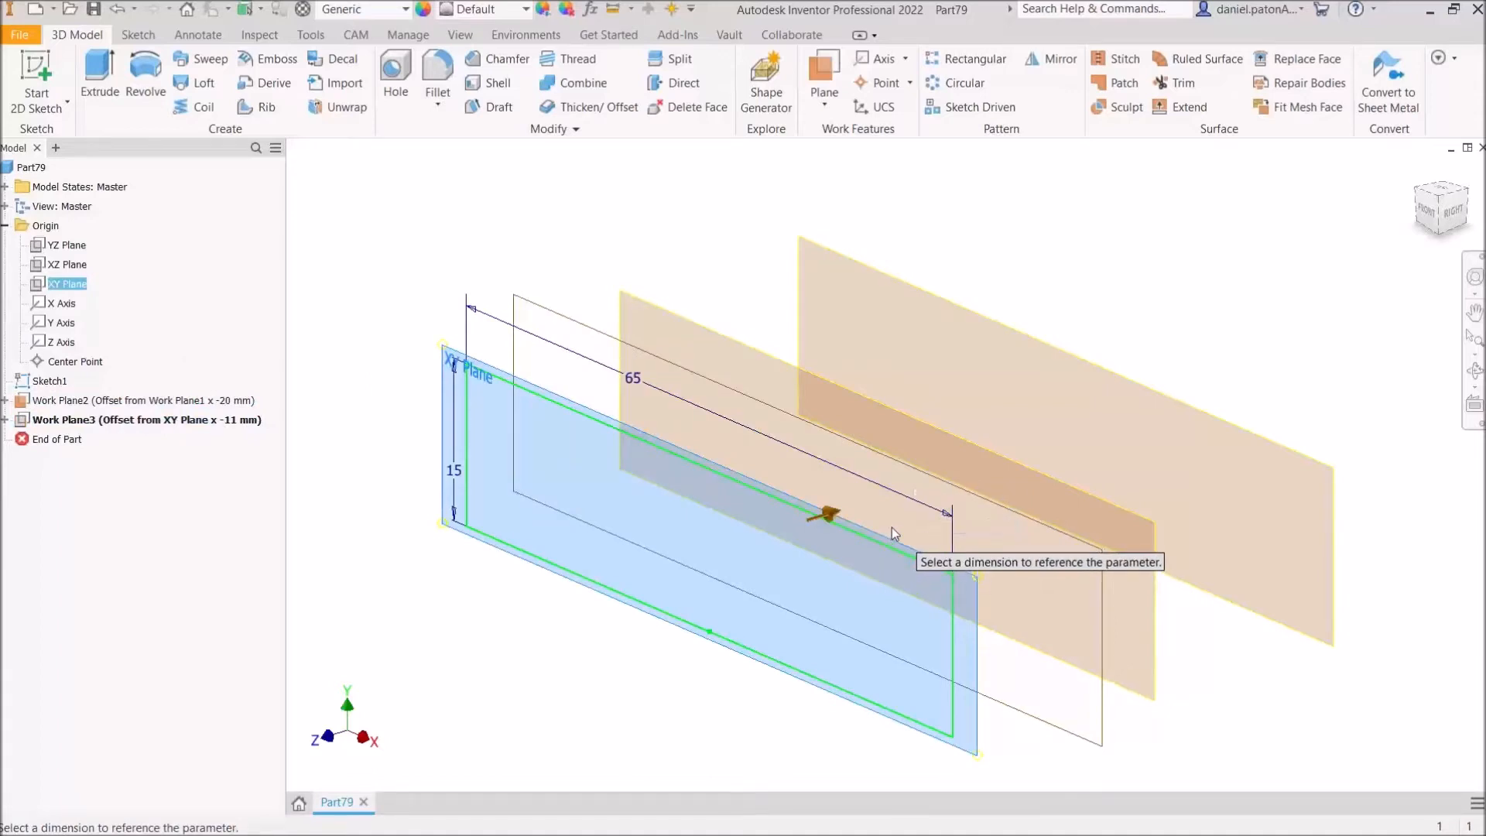
key(Return)
Step: Set the second work plane's offset from the first work plane to -40 mm
scroll(928, 500, up, 3)
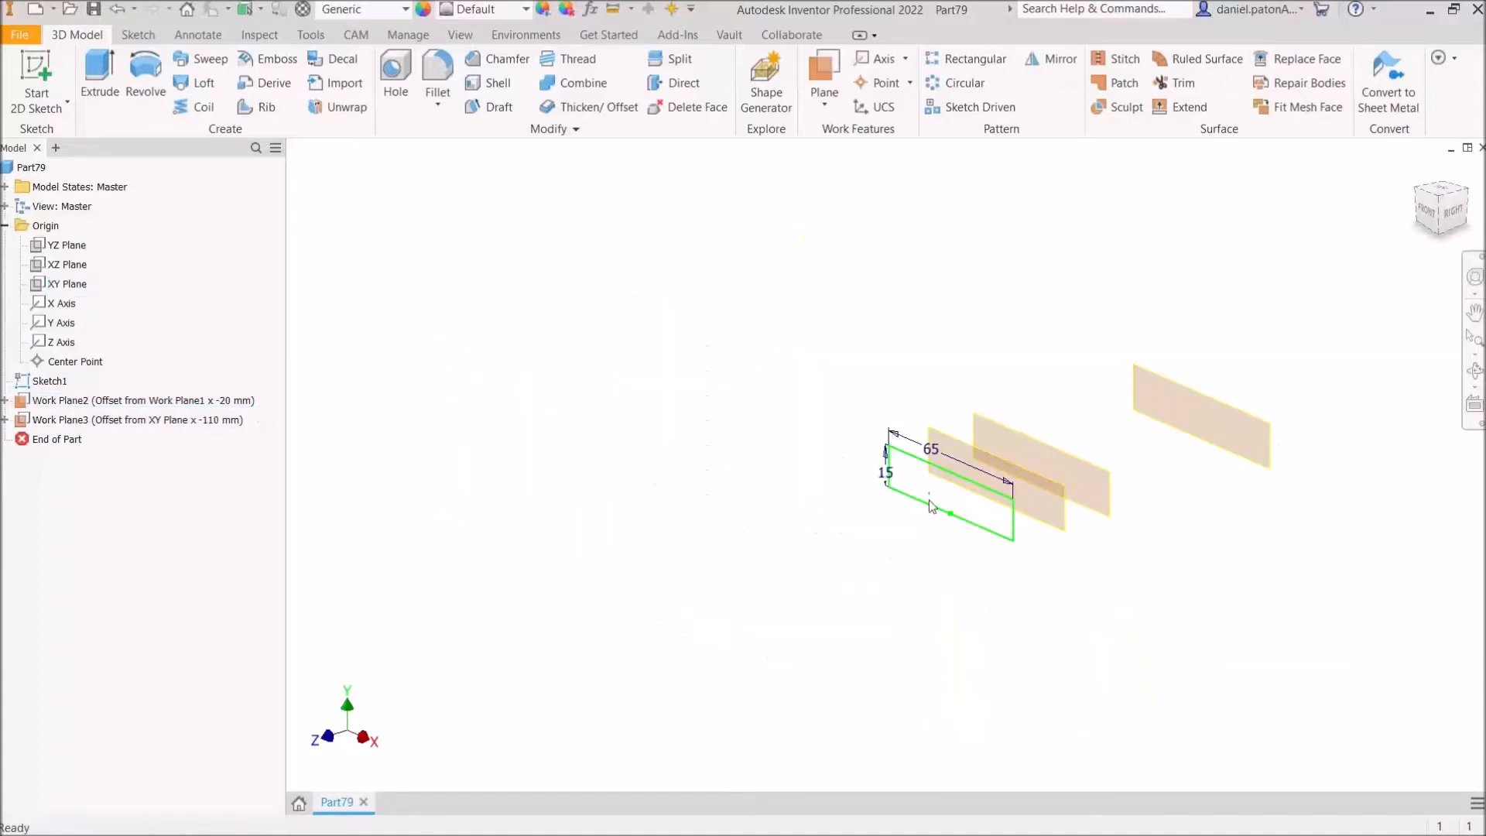
click(6, 401)
double_click(107, 421)
text(-40)
key(Return)
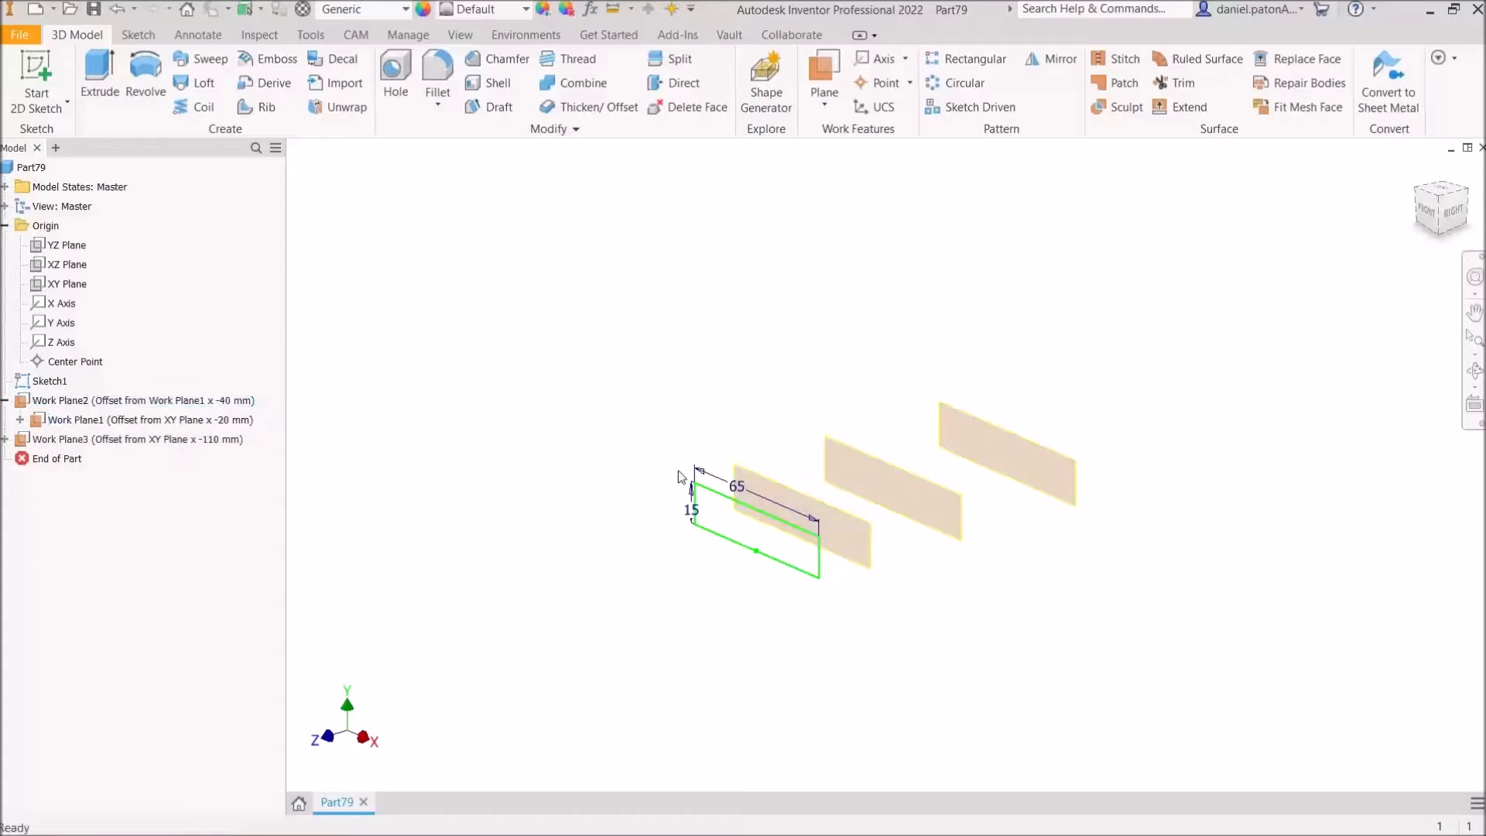
Step: Sketch a rectangle about 95 mm wide on the first work plane and make its bottom-edge midpoint coincident with the origin
click(12, 71)
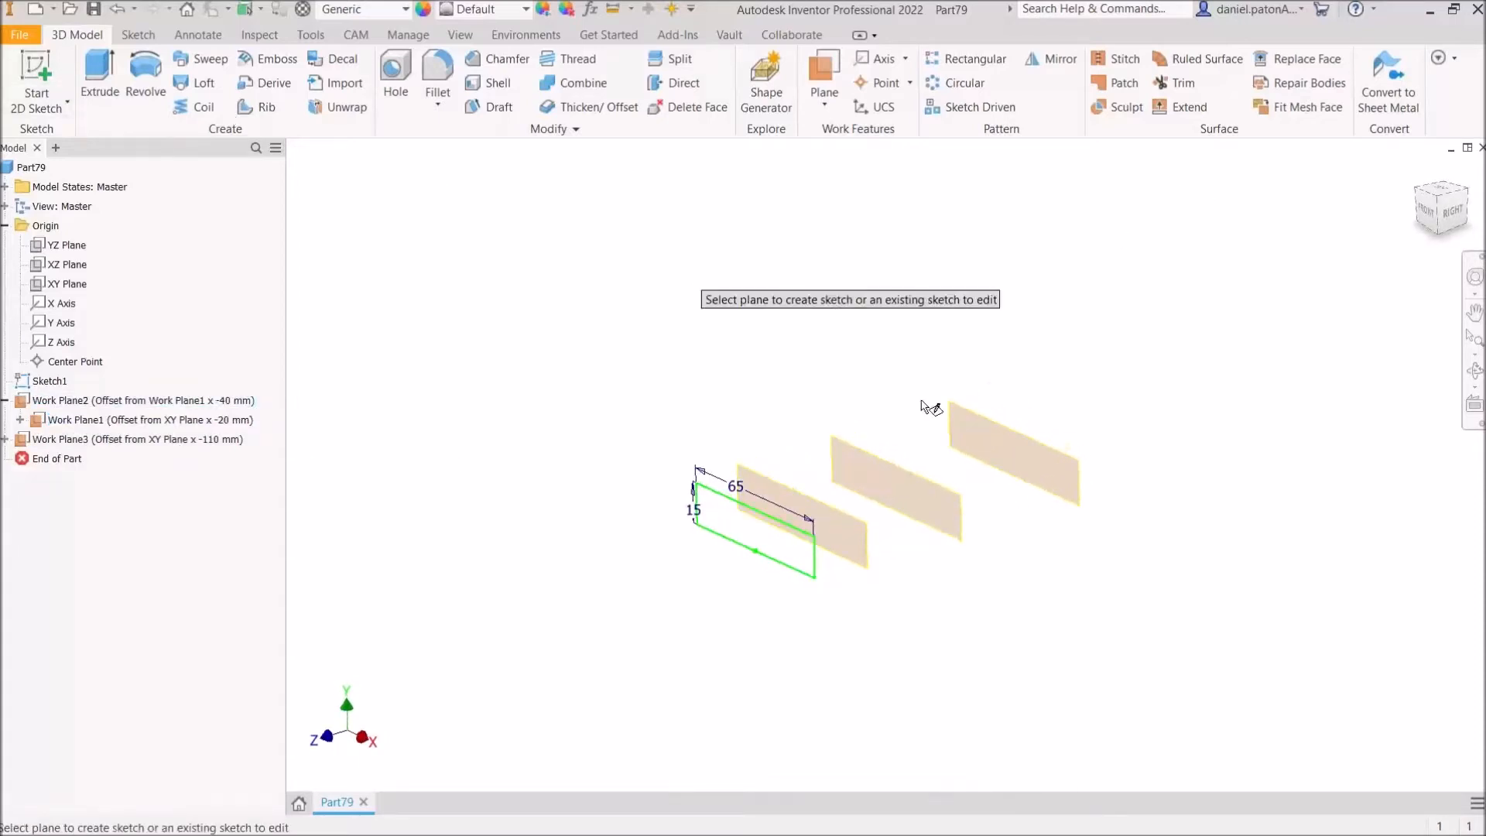
click(801, 403)
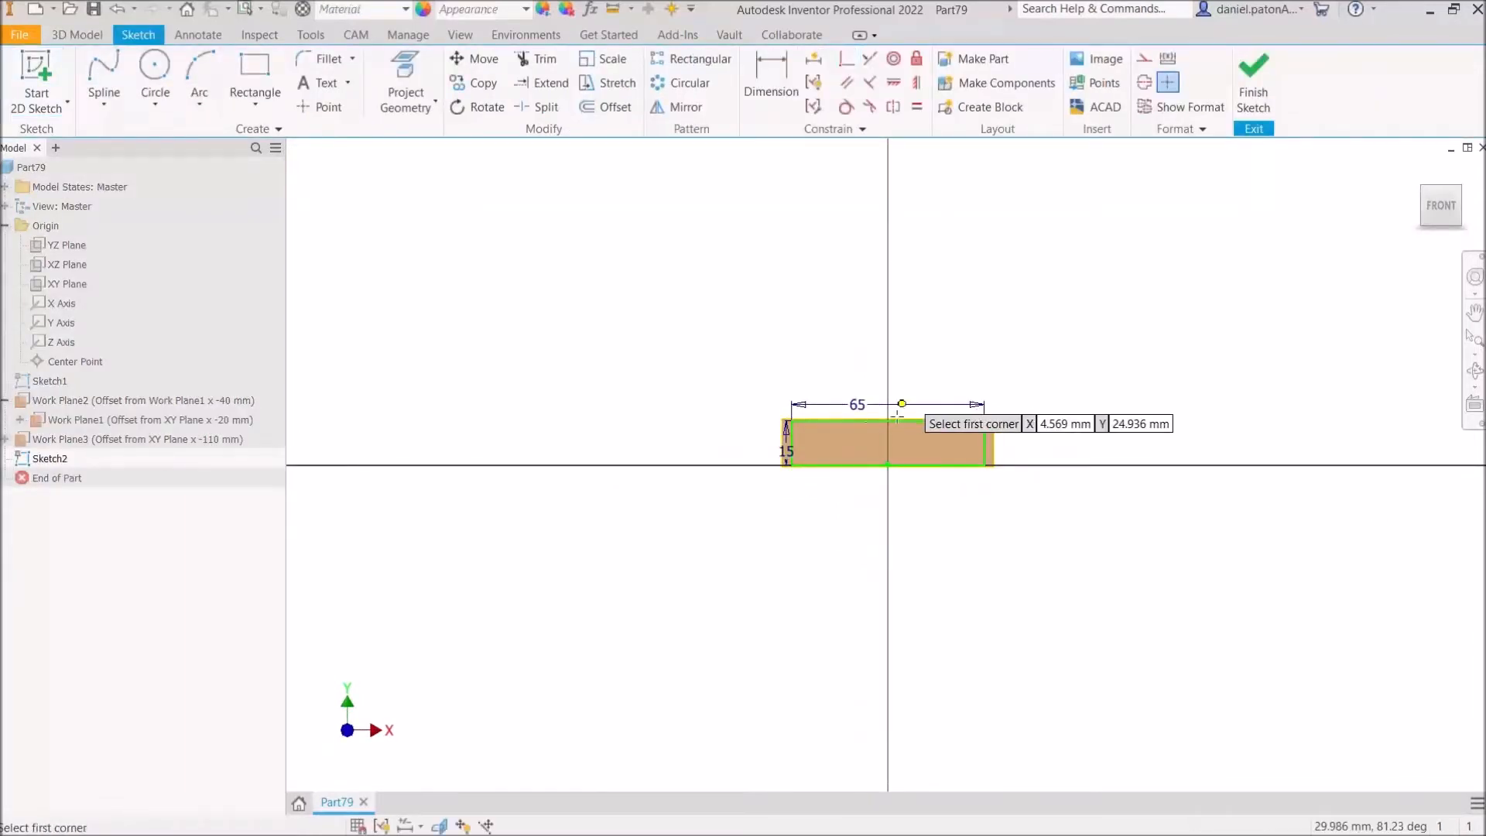
click(749, 385)
click(1033, 451)
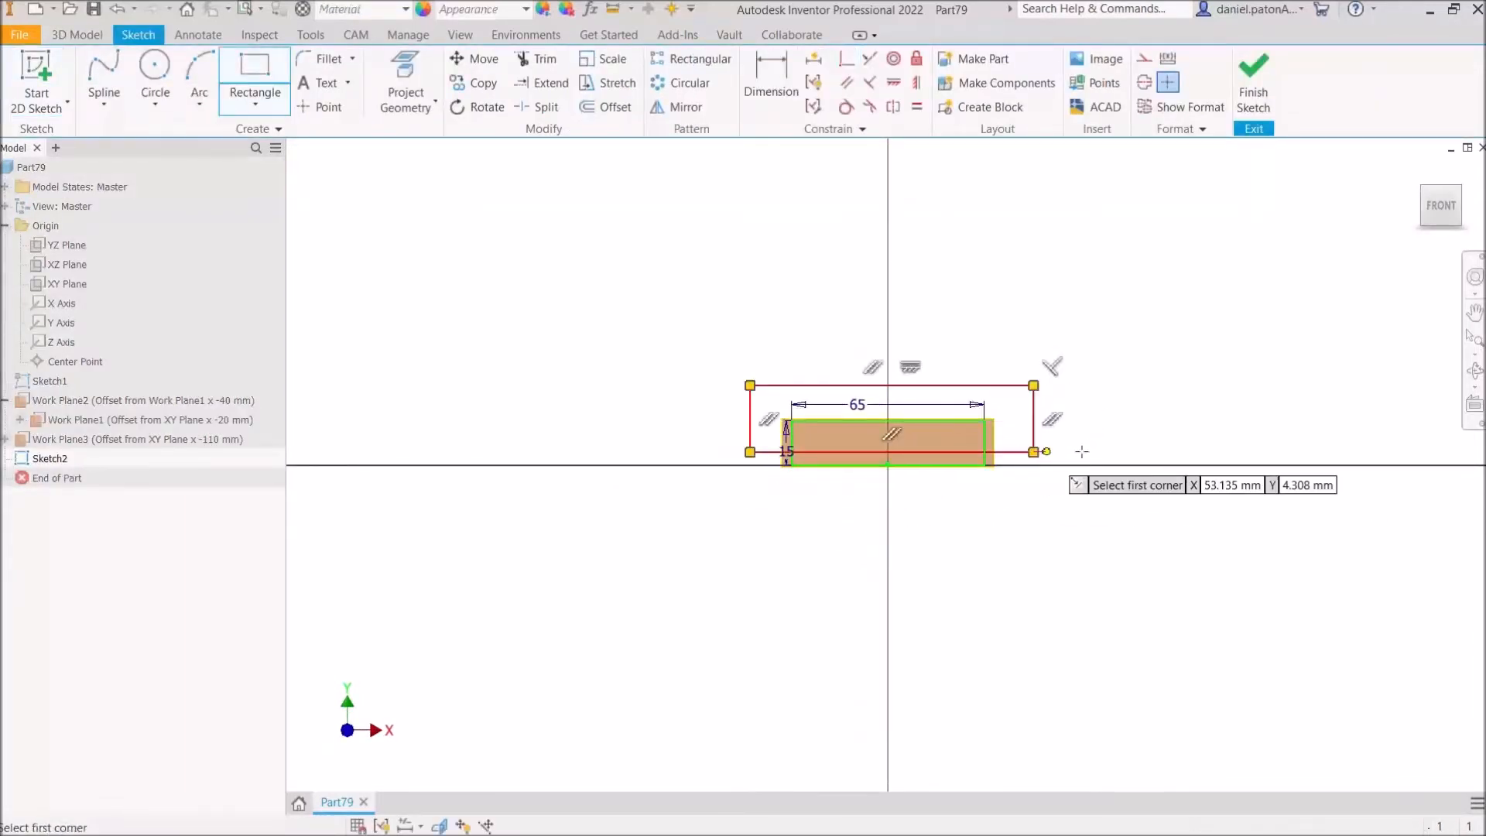
right_click(1081, 451)
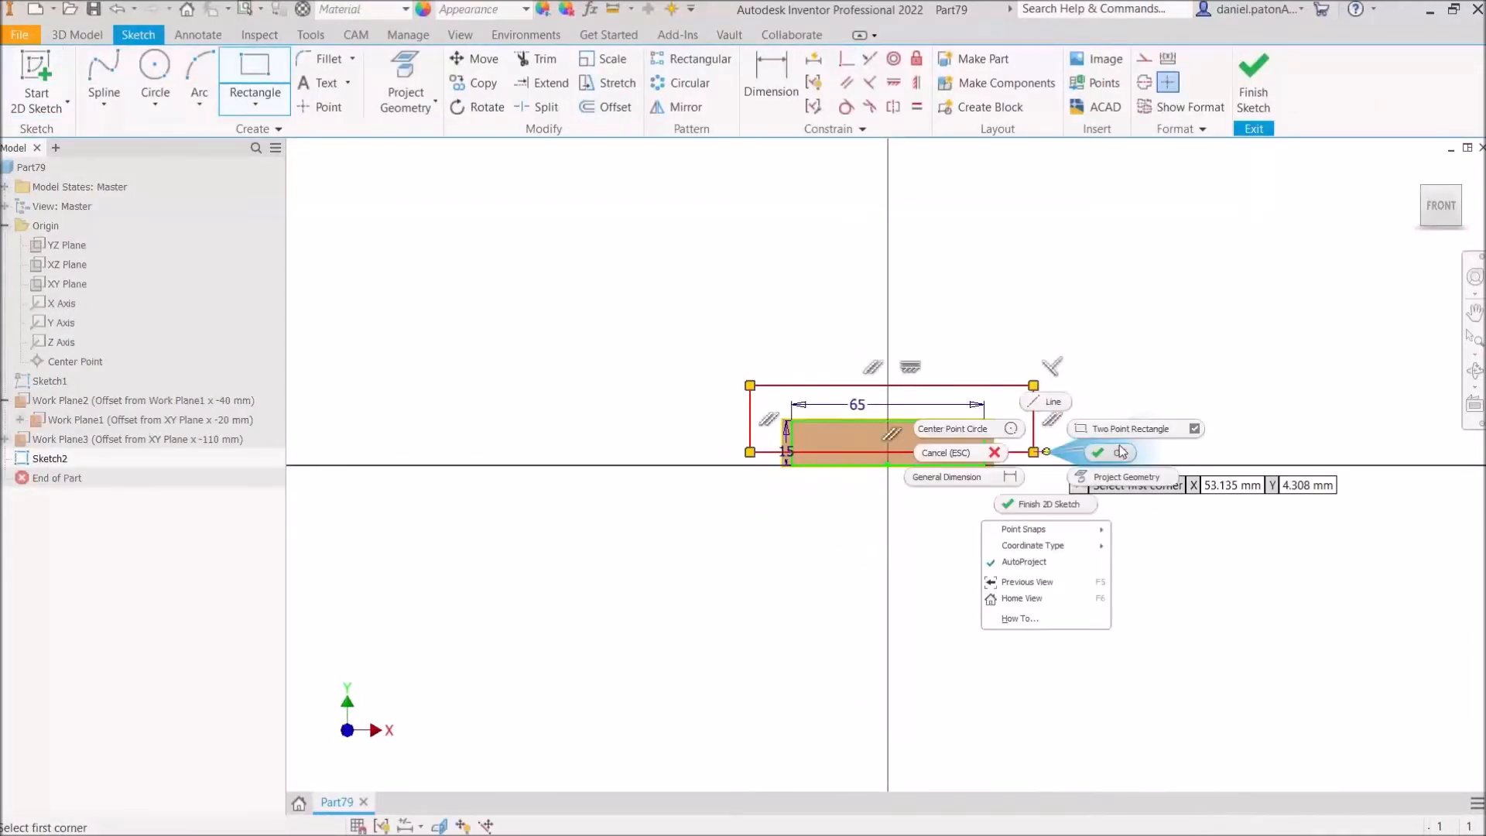
click(841, 66)
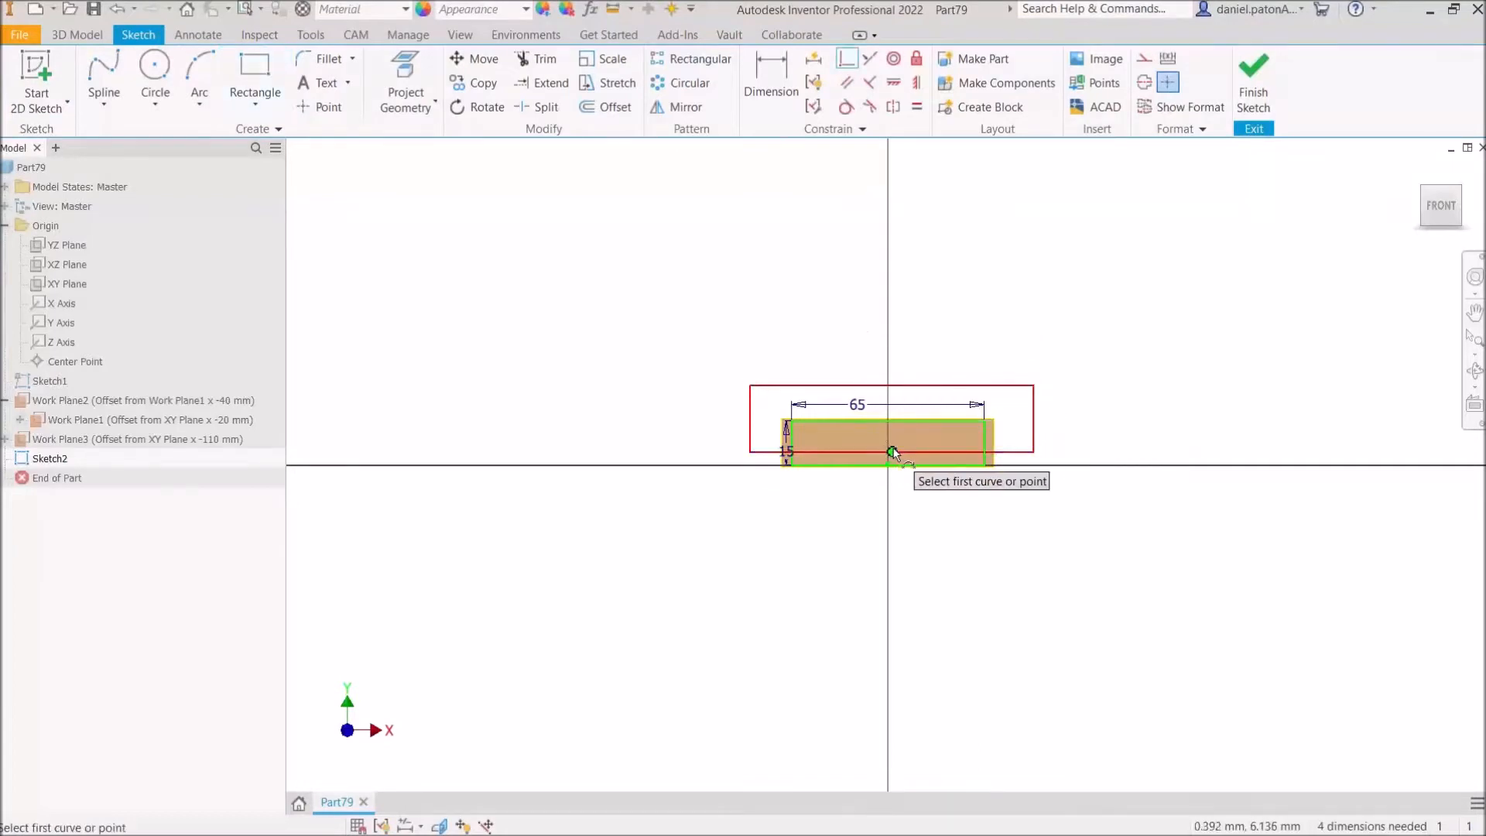
click(892, 451)
click(888, 465)
Step: Dimension the new rectangle 70 mm wide and 20 mm high, and finish the sketch
click(768, 82)
click(797, 399)
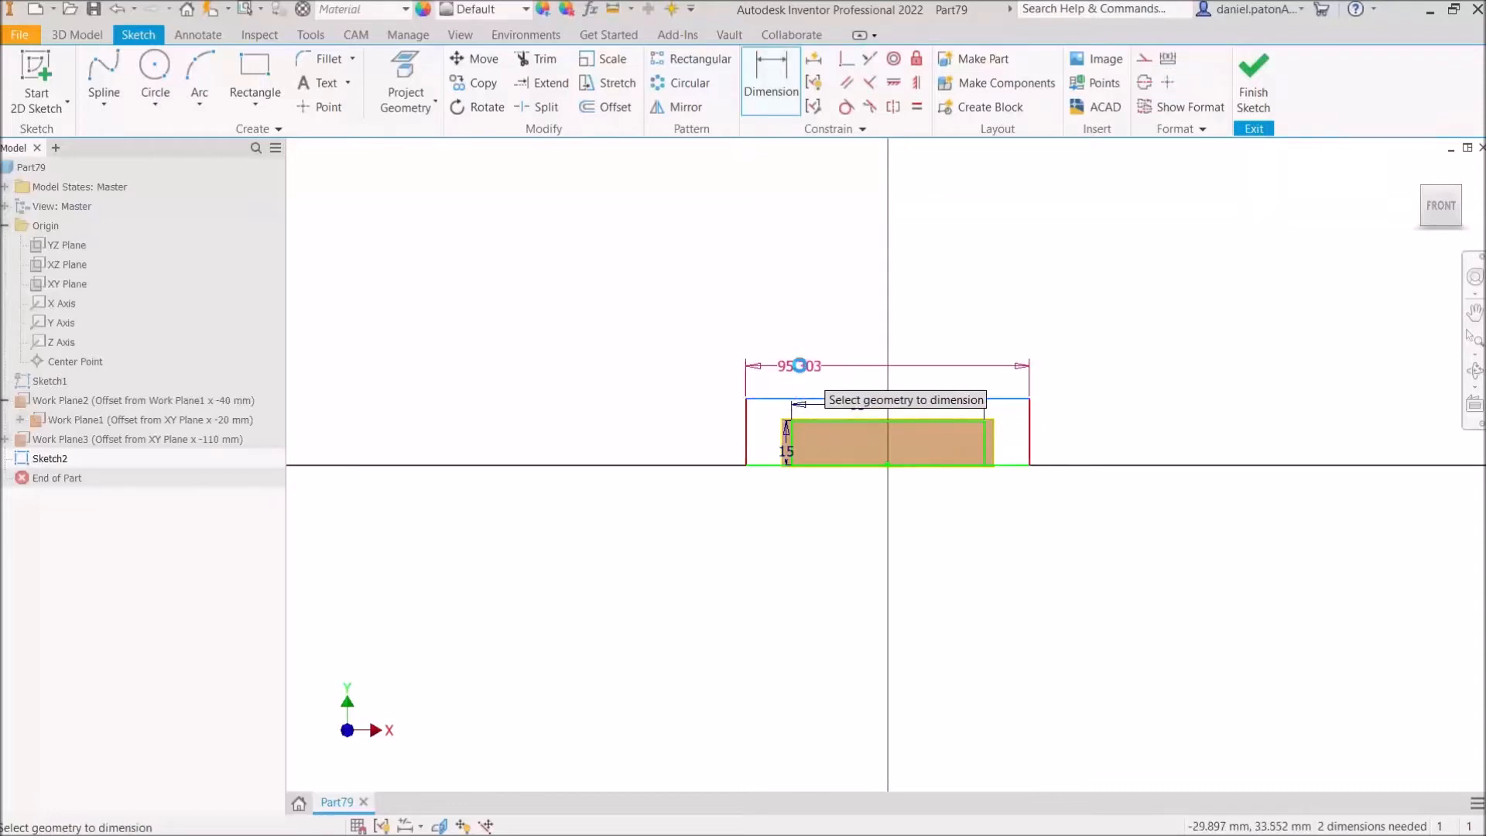
click(802, 370)
text(70)
key(Return)
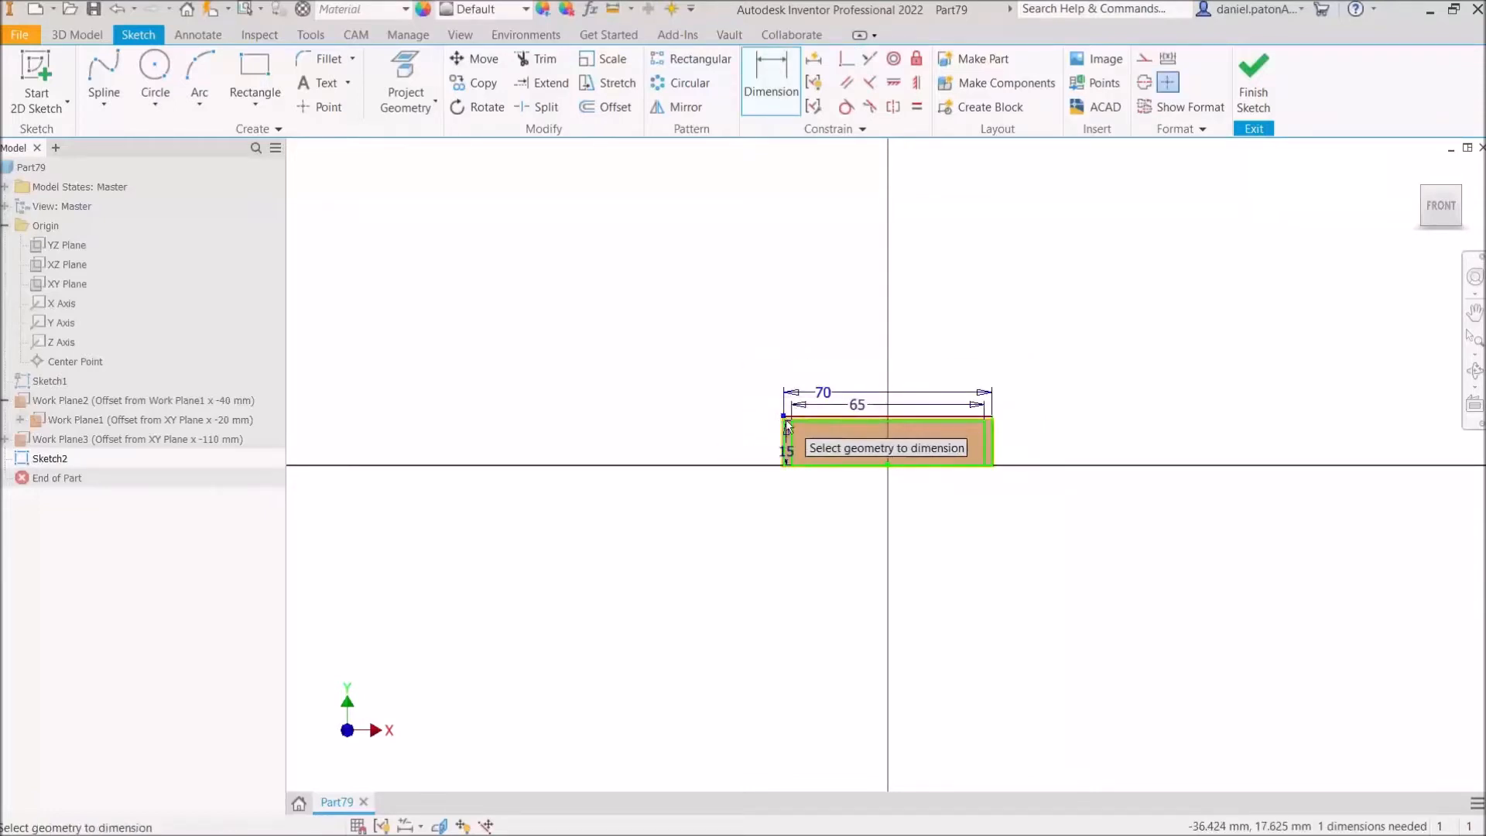
scroll(779, 411, down, 5)
click(777, 410)
click(712, 449)
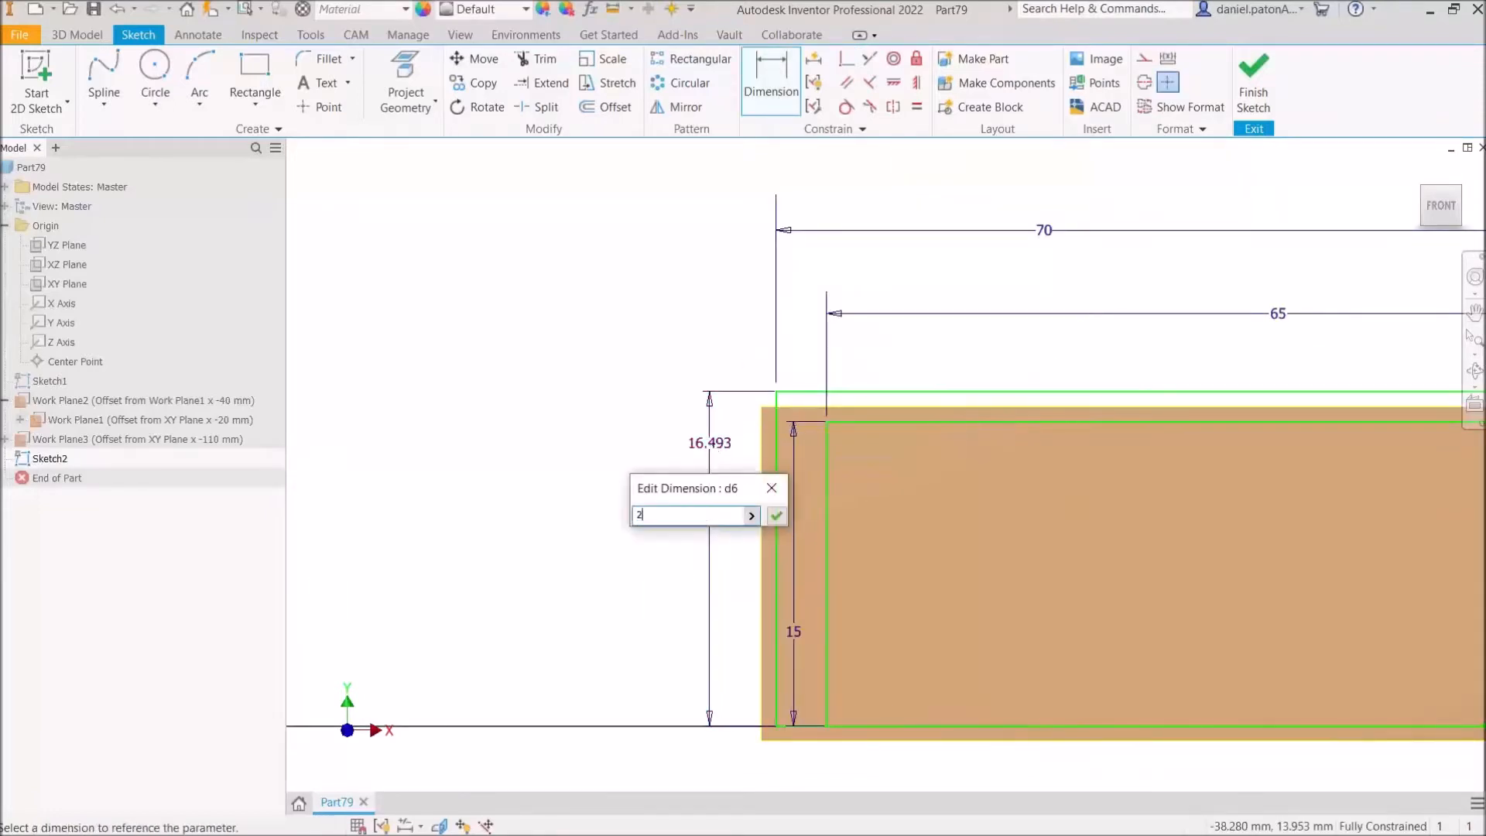
key(Return)
scroll(991, 420, up, 4)
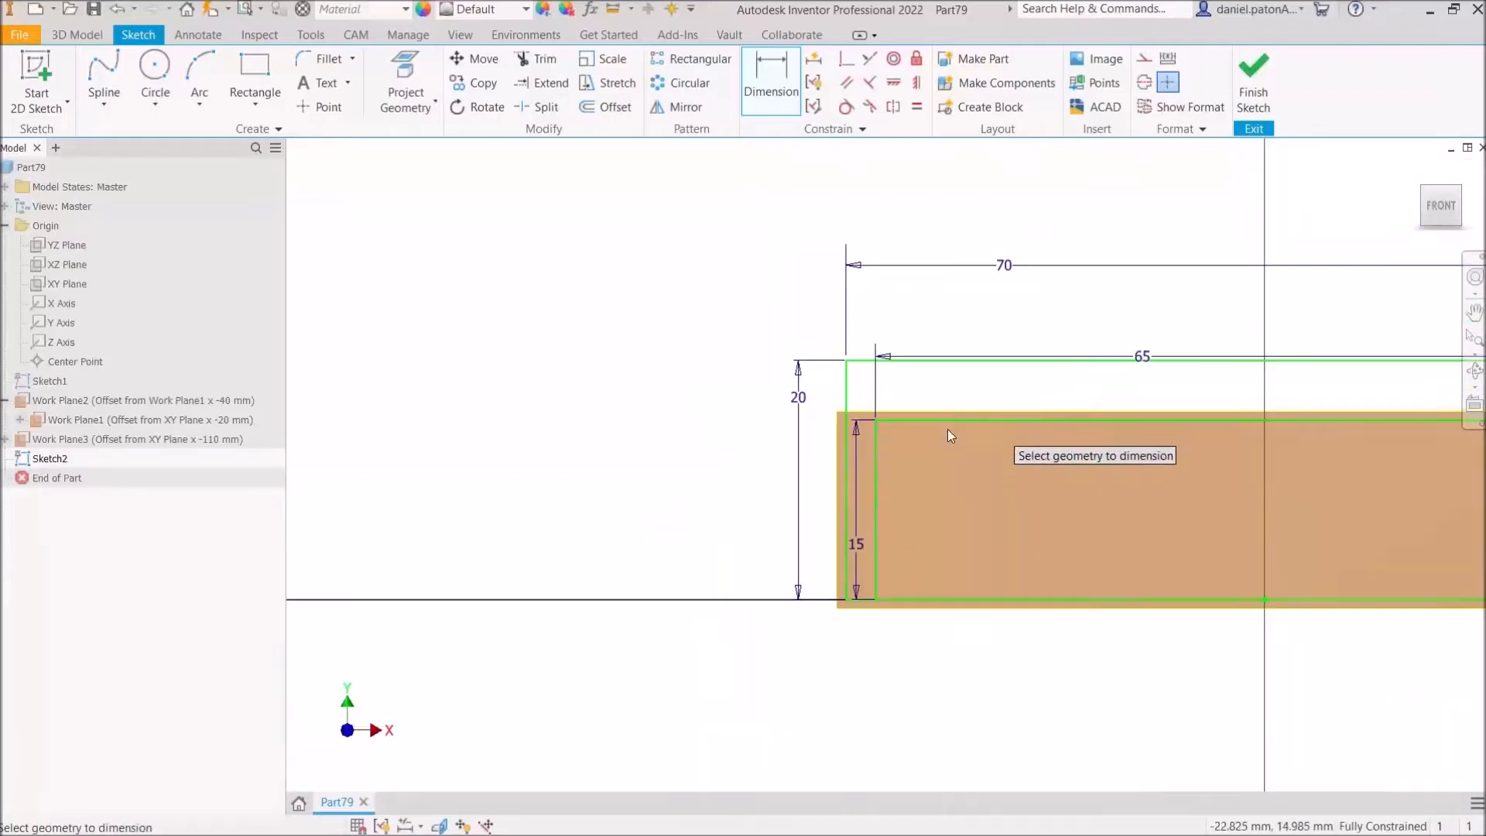
click(1252, 83)
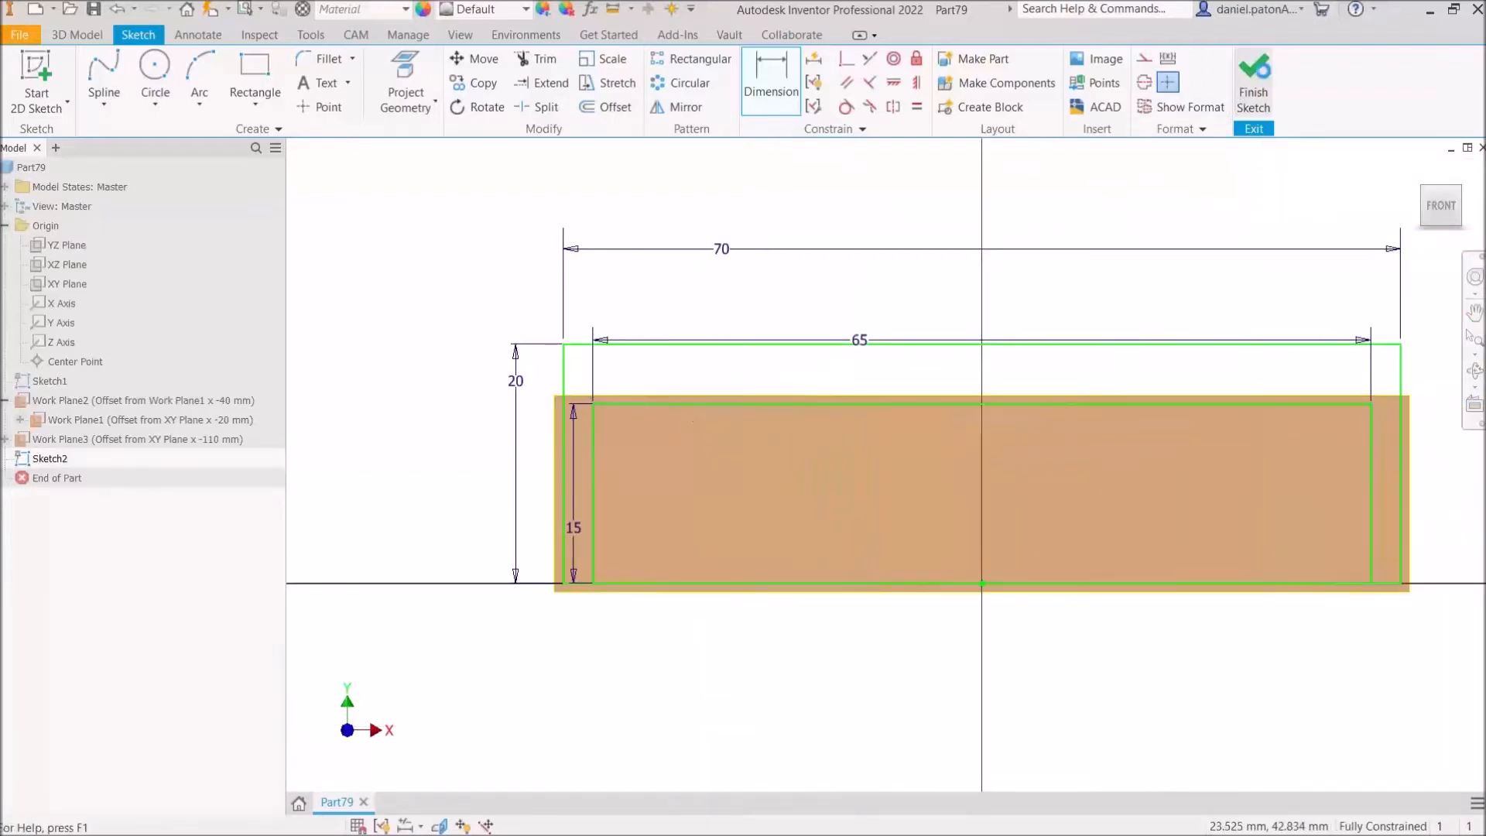
Step: Sketch a rectangle about 38 mm high on the second work plane, surrounding the two smaller profiles
click(49, 69)
click(933, 500)
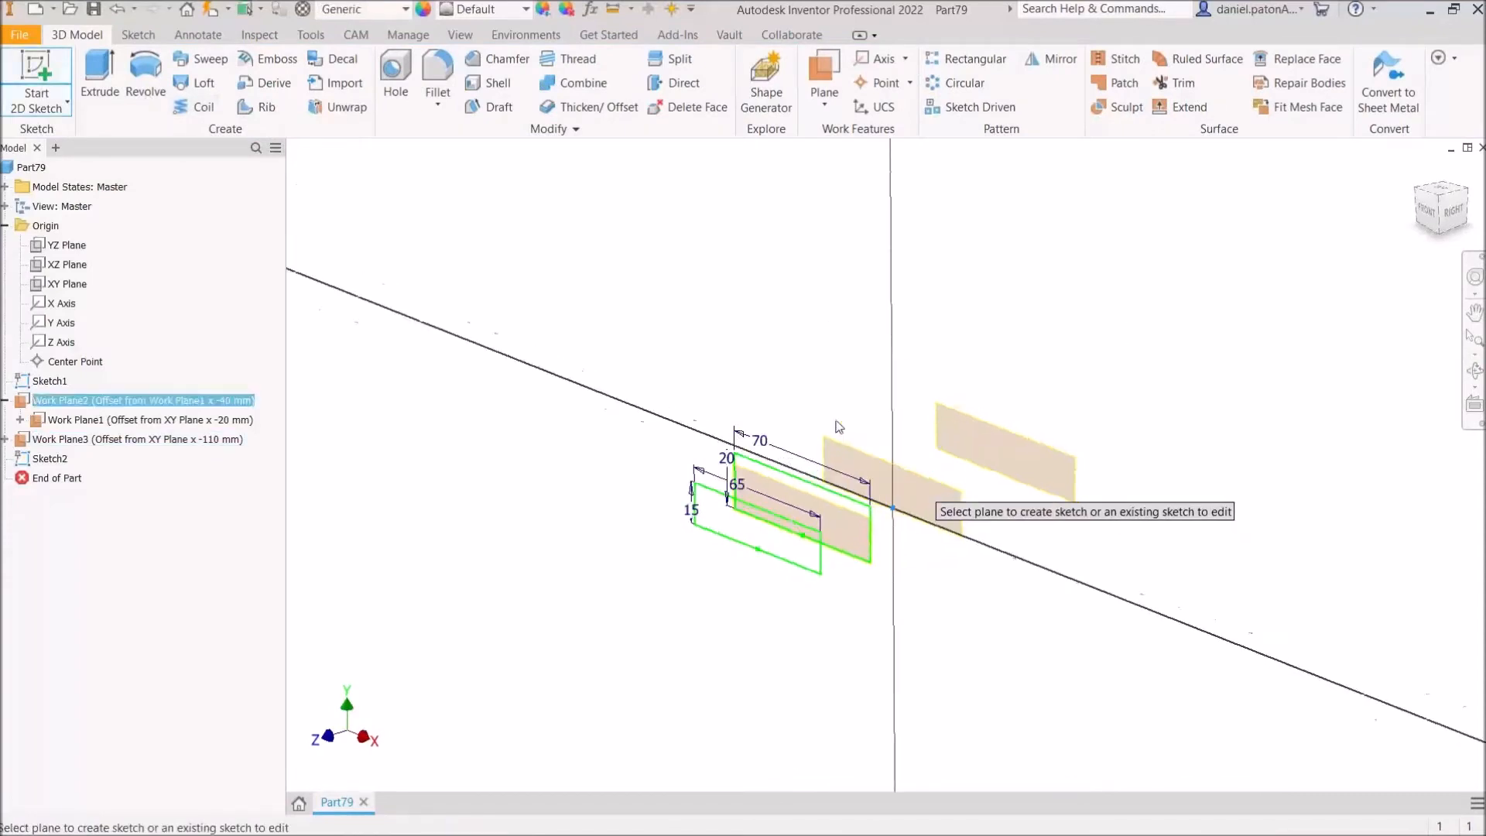
click(253, 71)
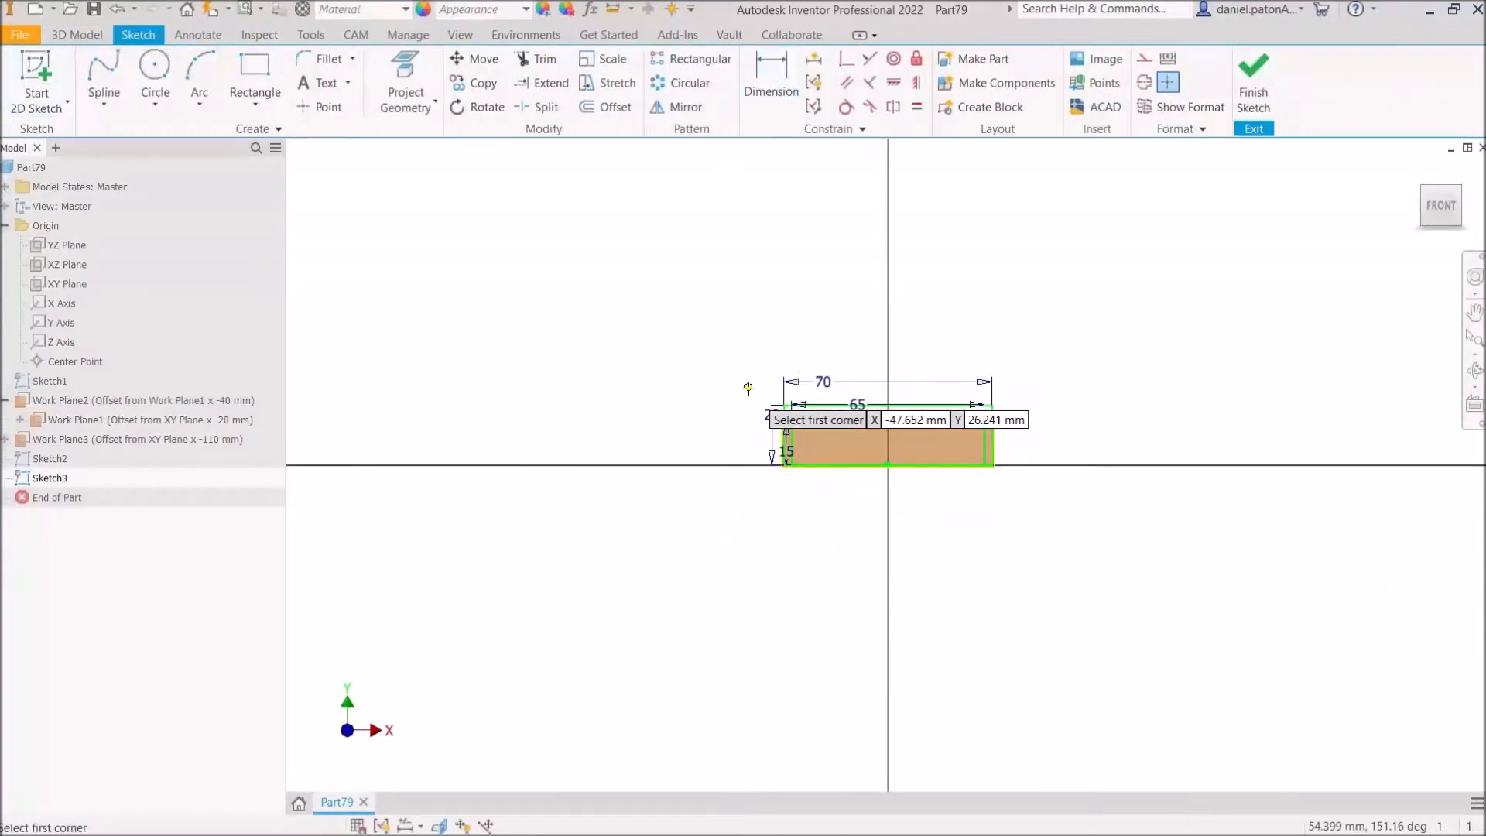
click(757, 378)
click(1014, 492)
Step: Dimension the outer rectangle 30 mm high and 80 mm wide
click(769, 75)
click(757, 418)
click(707, 424)
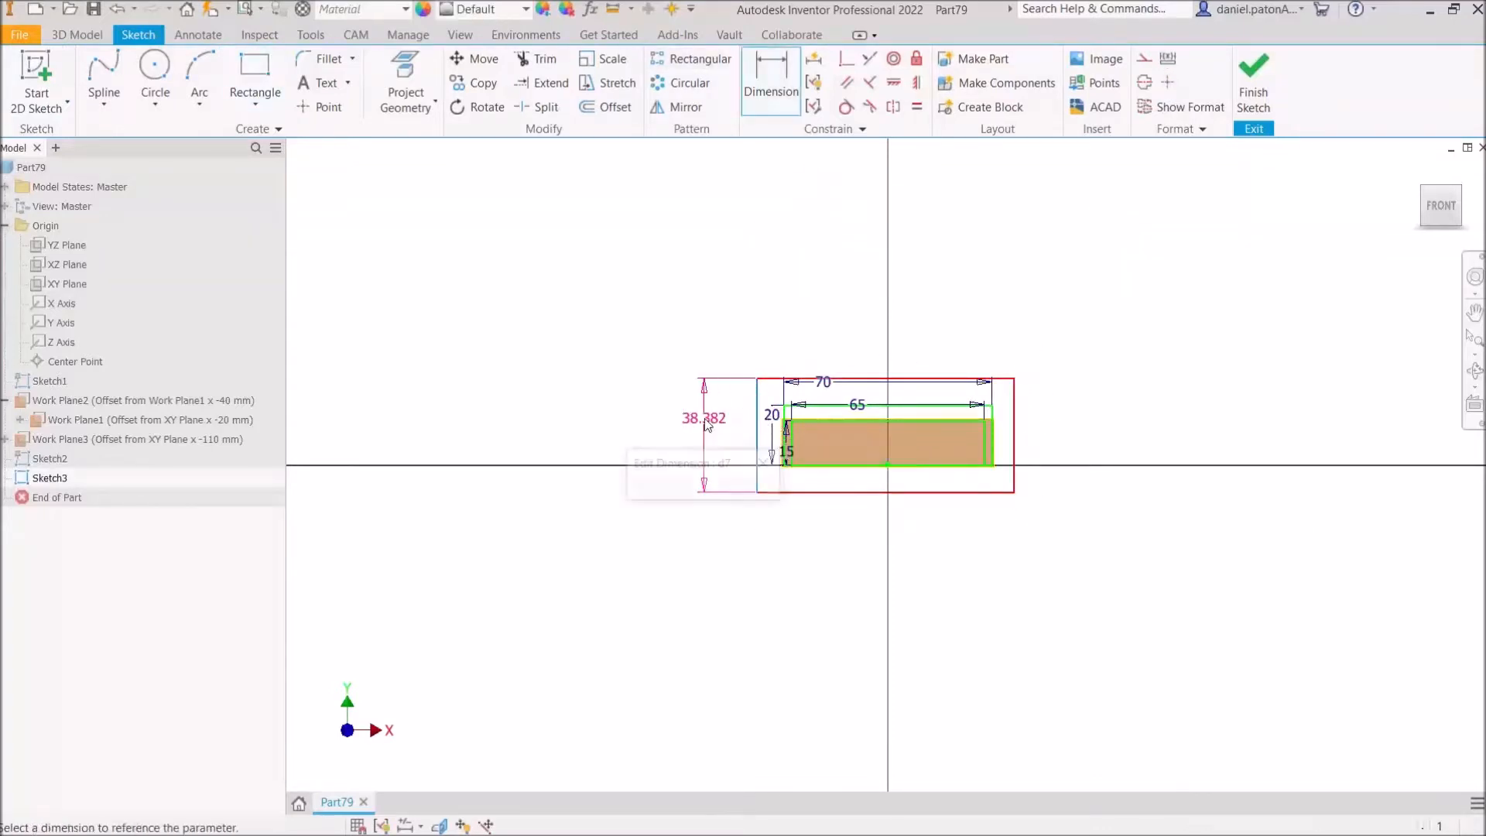
key(Return)
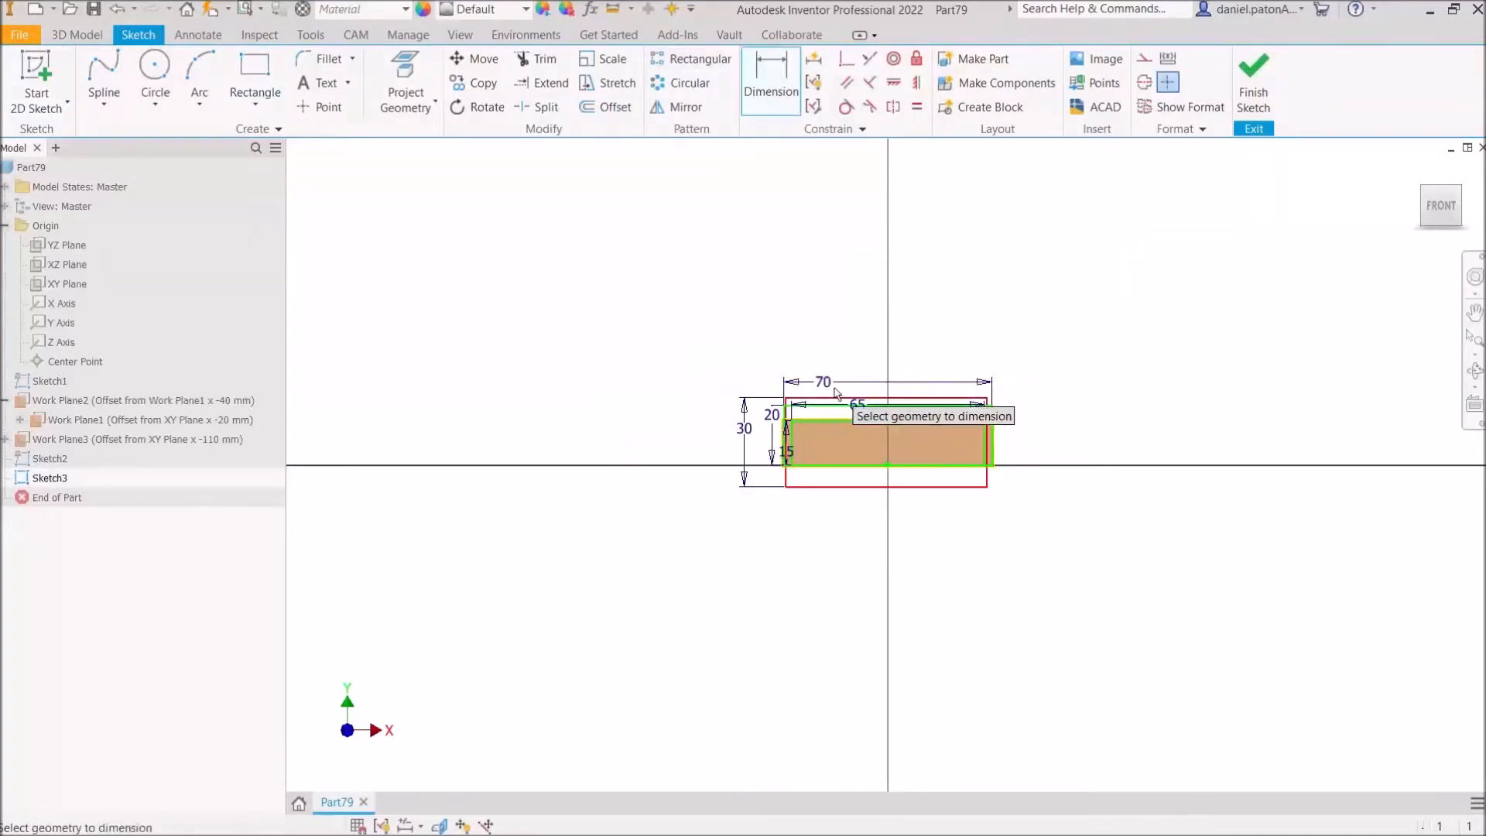
click(883, 399)
click(840, 361)
text(80)
key(Return)
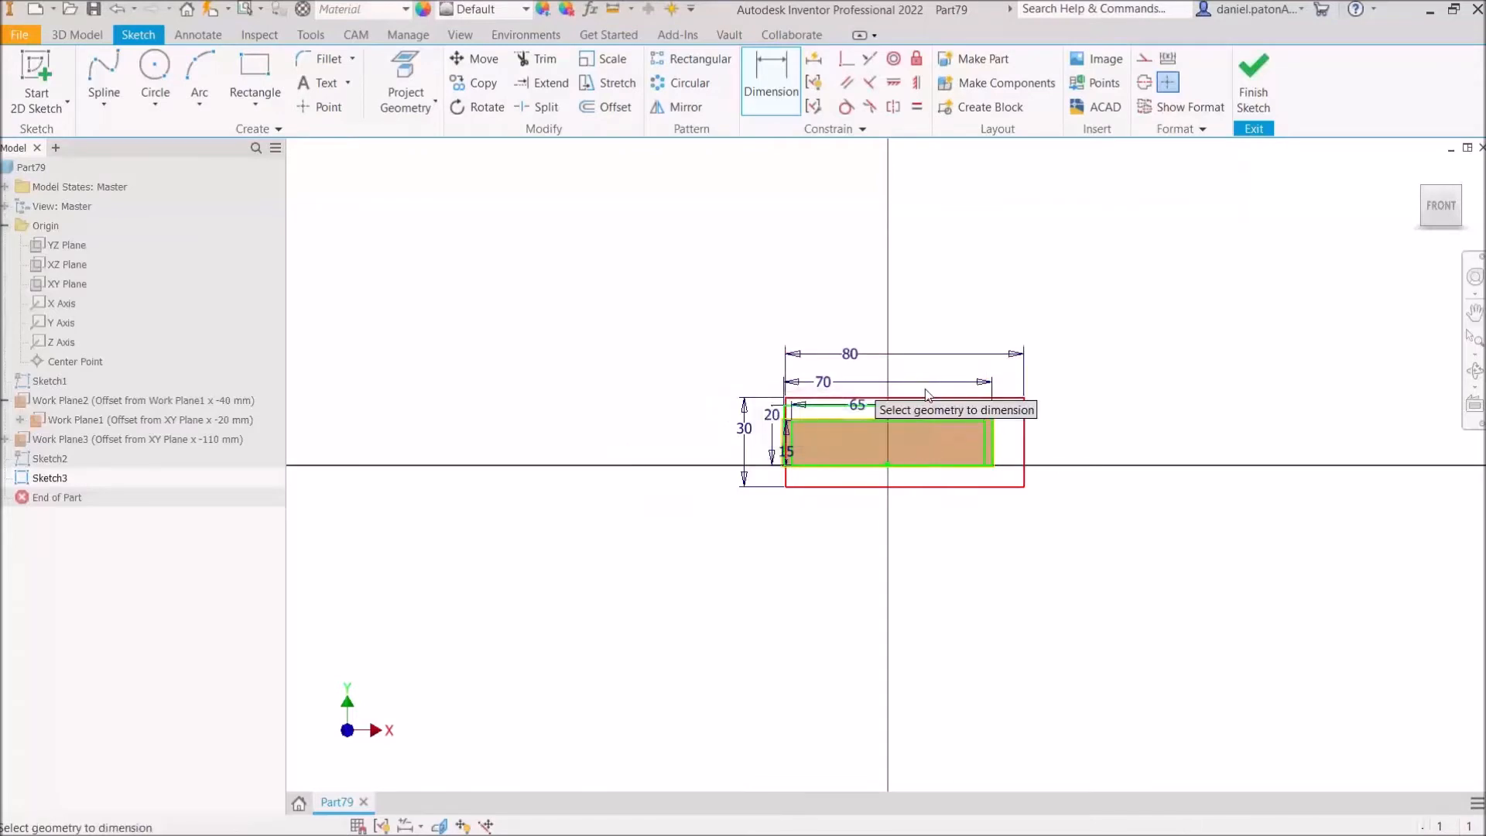
Step: Make the 80 mm rectangle's bottom-edge midpoint coincident with the origin and finish the sketch
key(c)
click(905, 487)
click(888, 465)
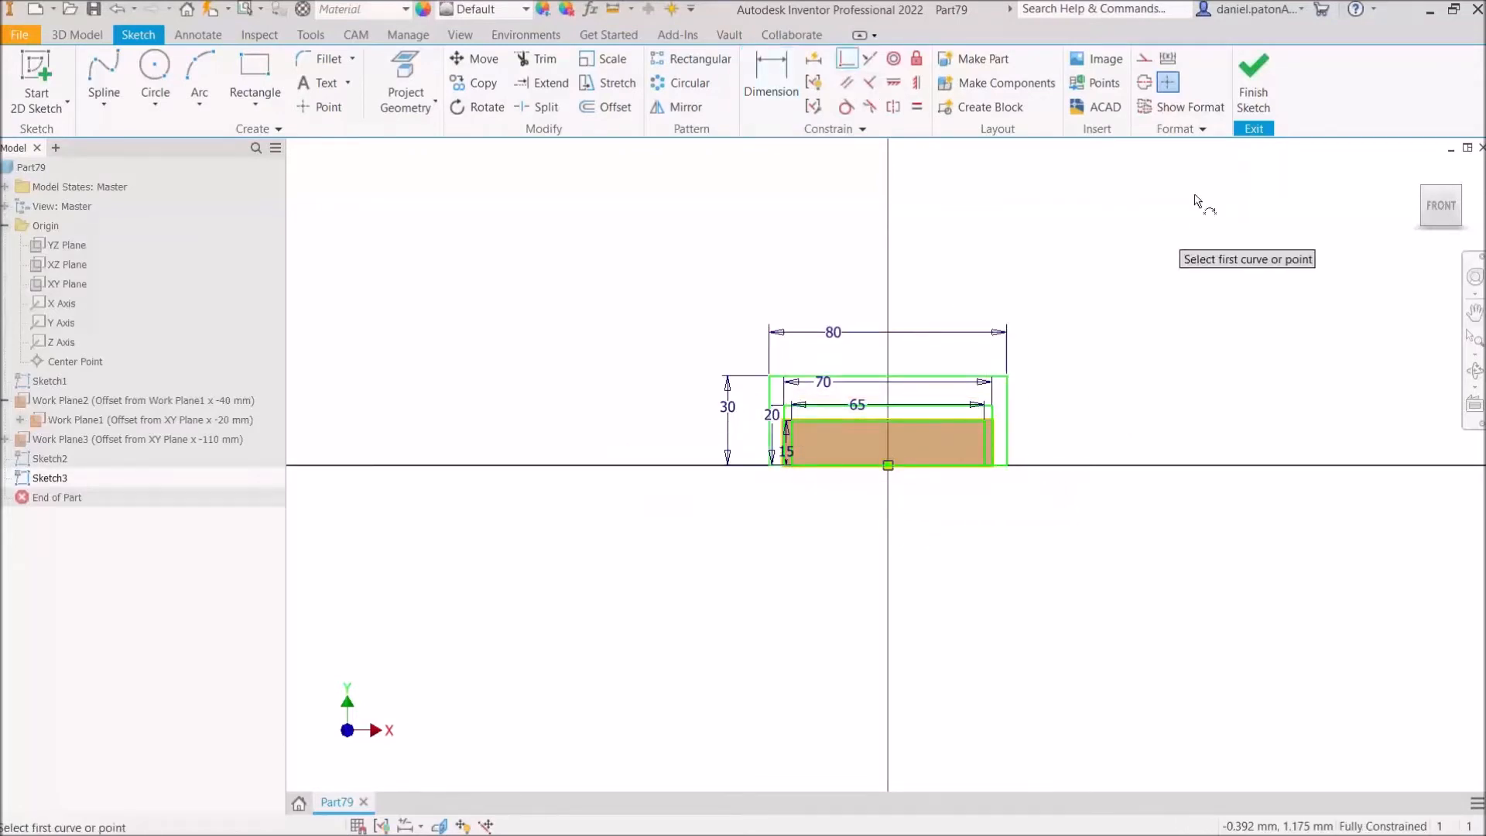
click(1253, 93)
Step: Create a sketch on the rearmost work plane, project the first 65 by 15 mm profile into it, and finish the sketch
click(56, 63)
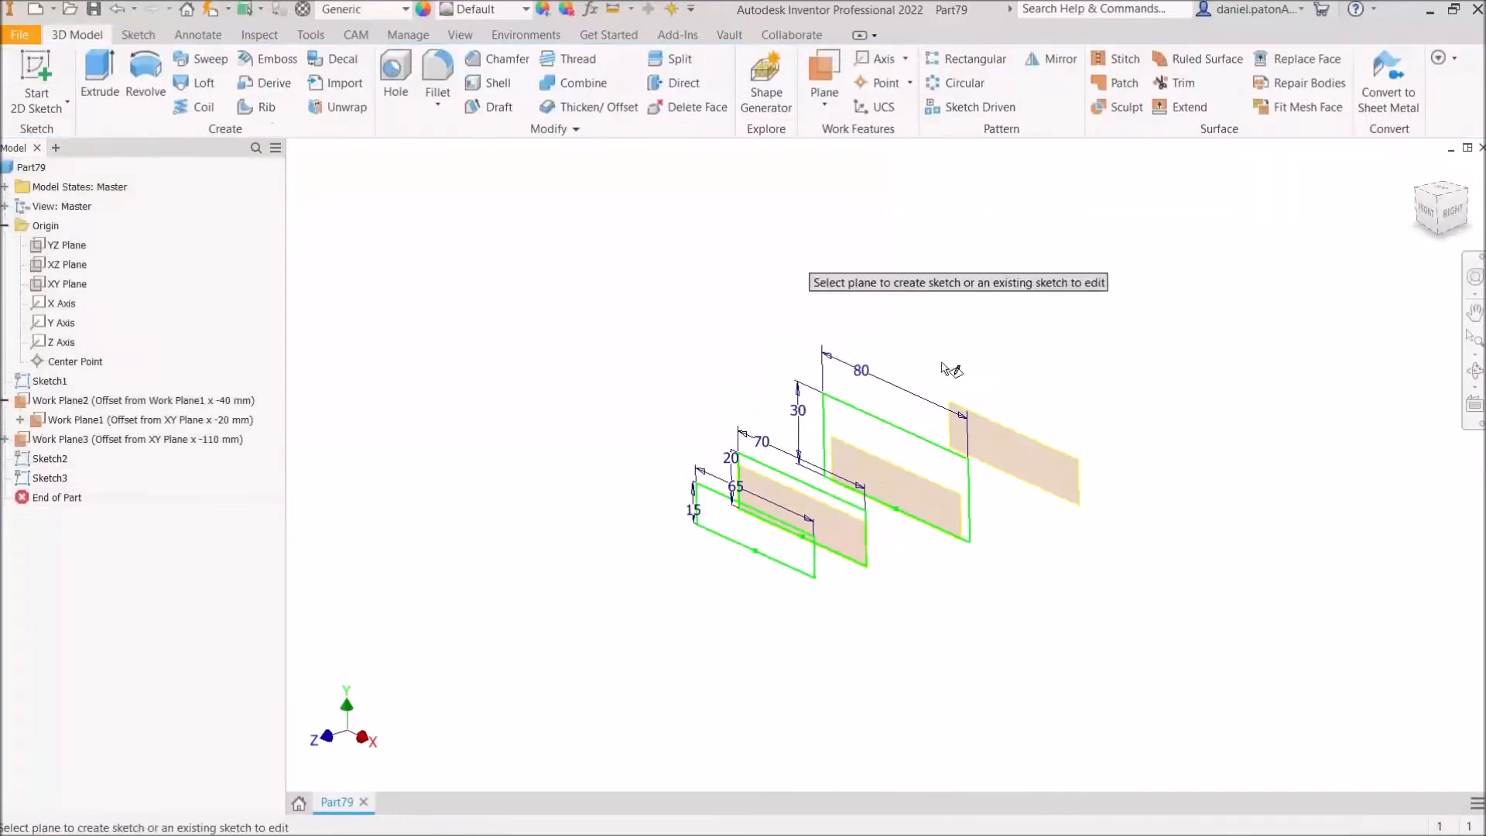
click(998, 429)
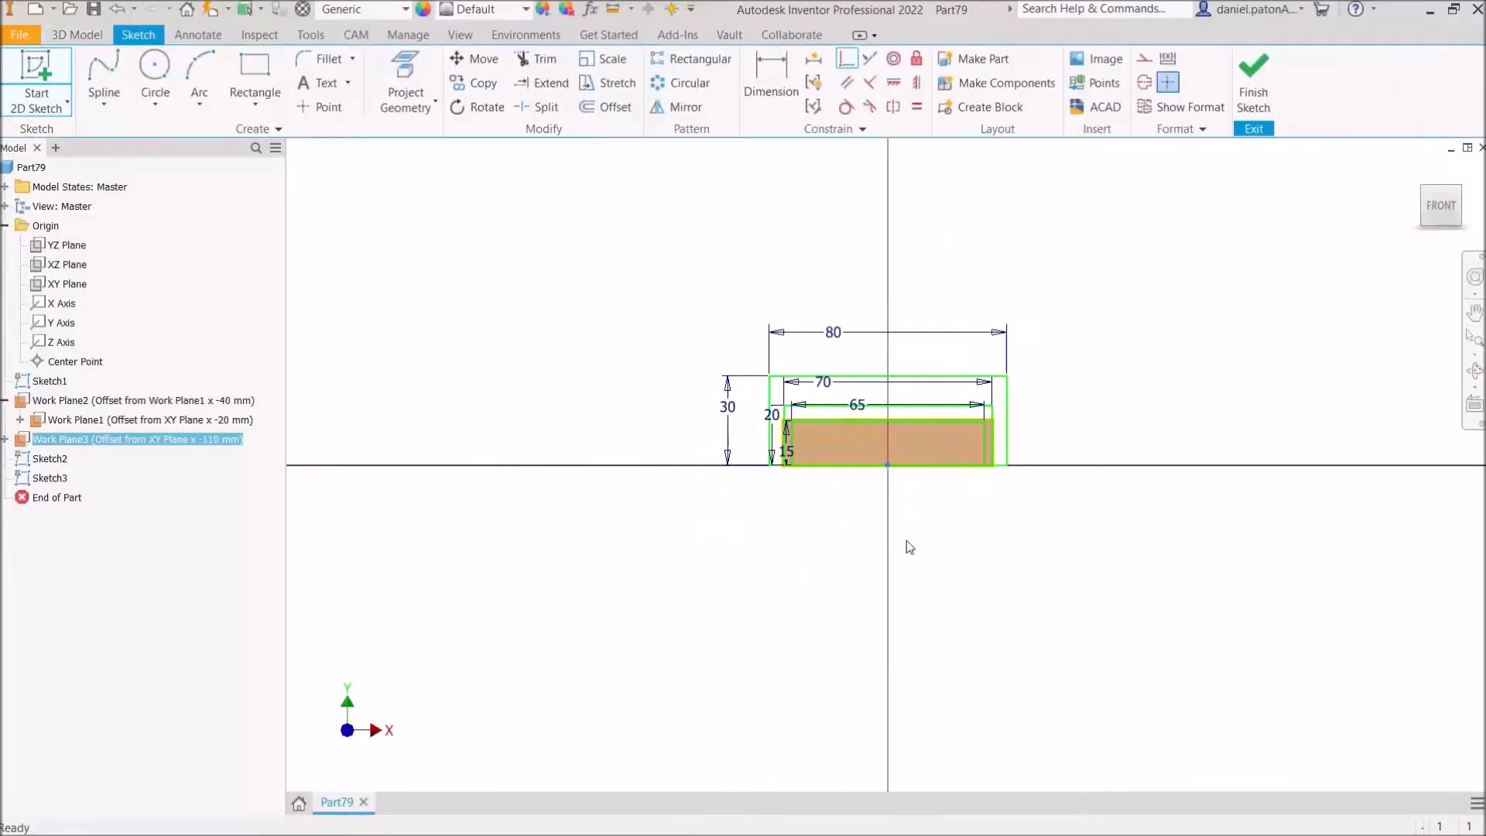
key(p)
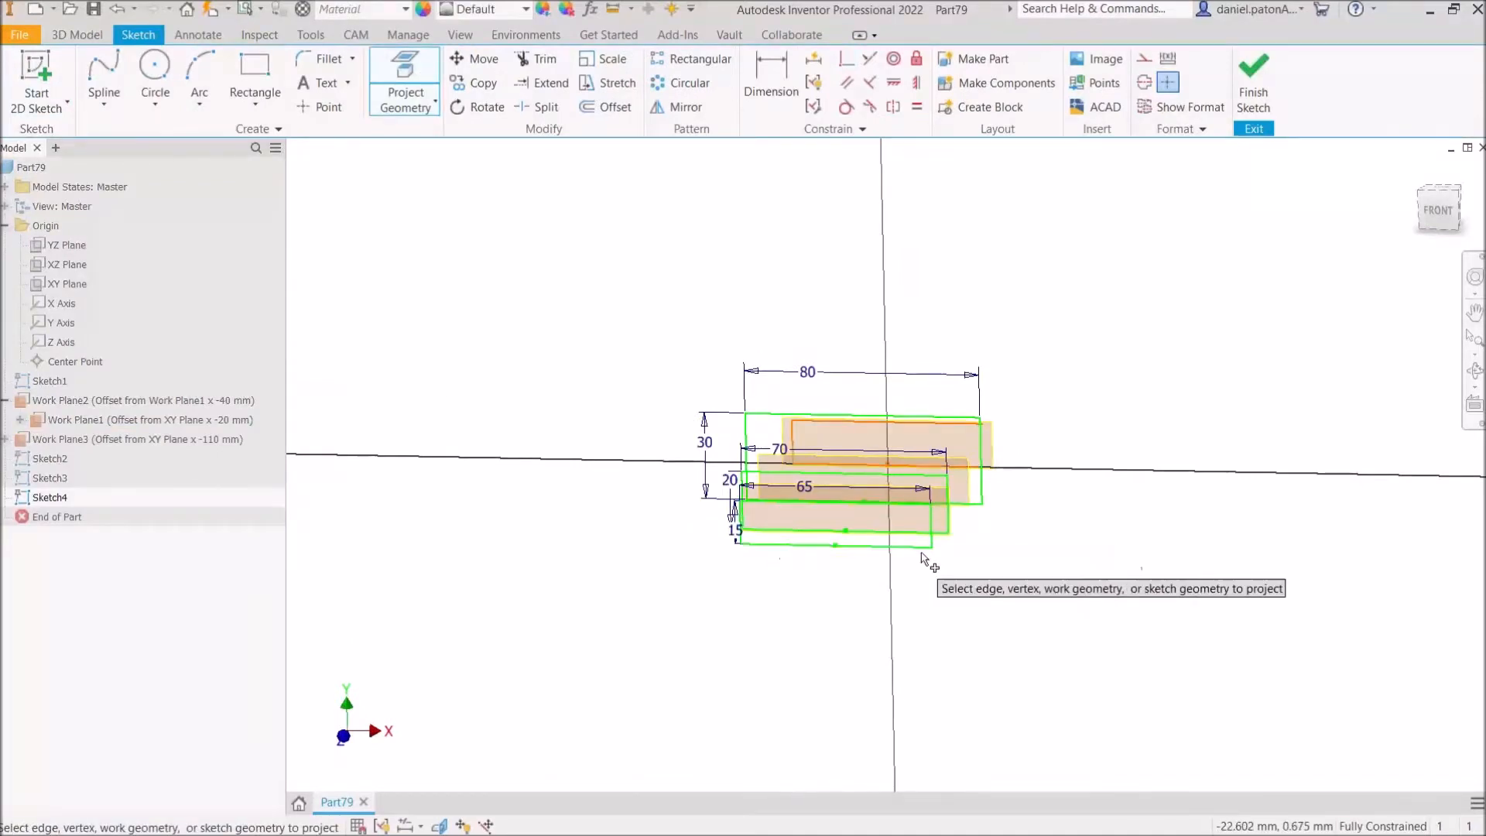
click(1257, 92)
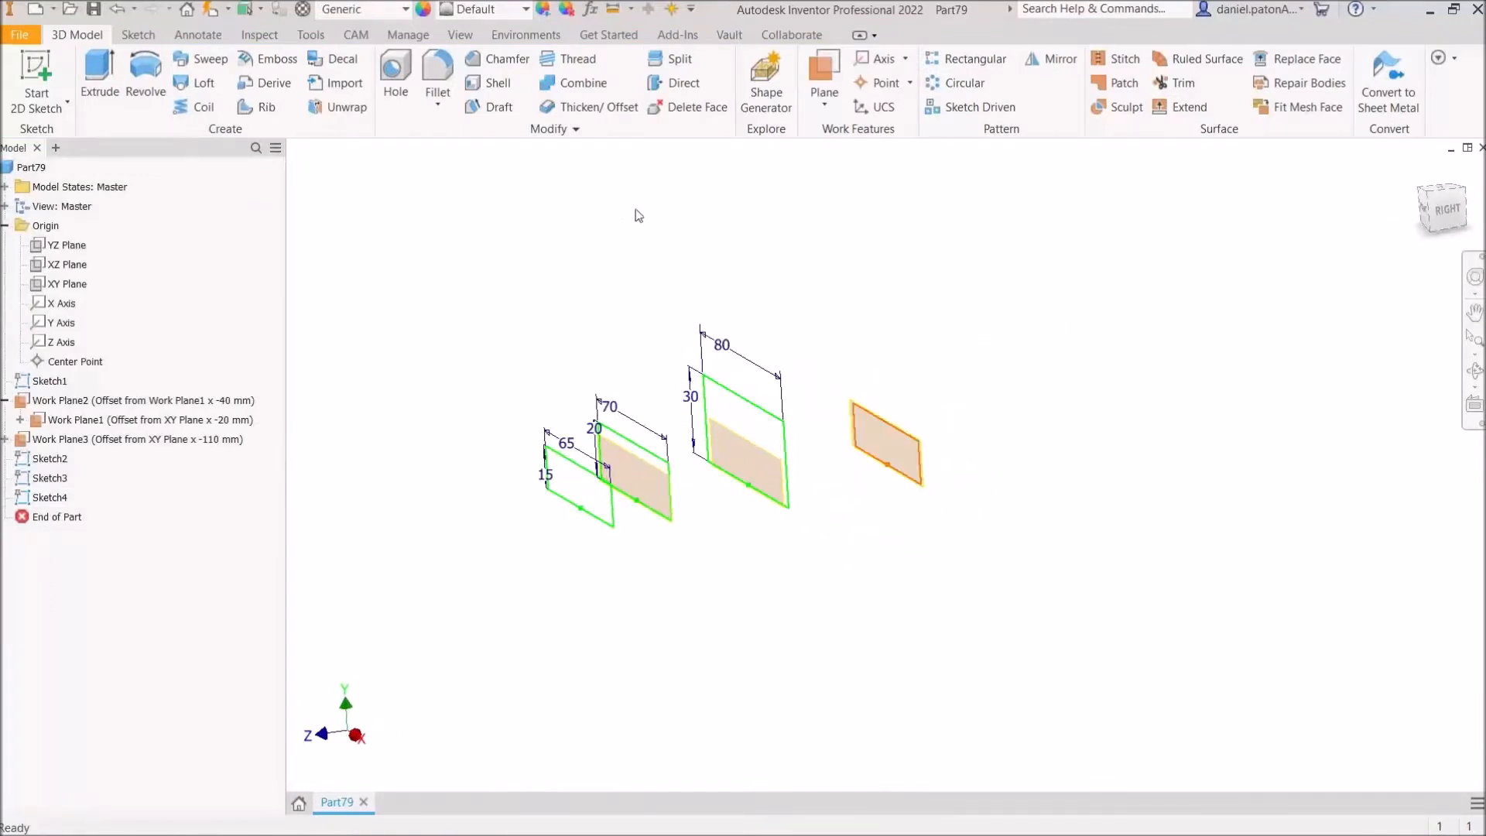
Step: Loft a solid through the four rectangular profile sketches in order from front to back
click(609, 514)
click(668, 496)
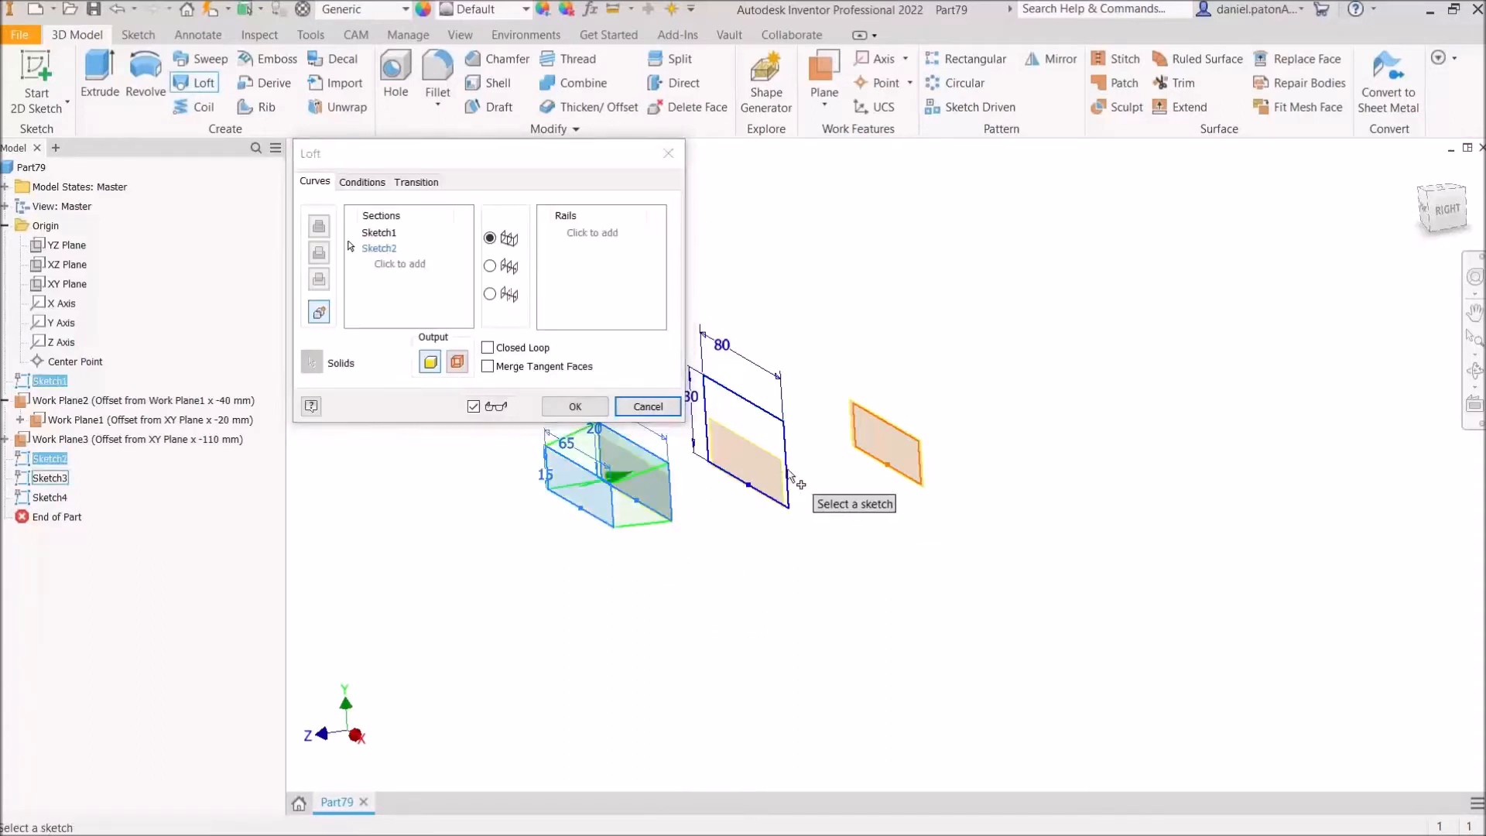
click(791, 480)
click(921, 462)
mouse_move(945, 534)
middle_down()
mouse_move(1037, 534)
mouse_move(945, 518)
mouse_move(945, 537)
mouse_move(888, 586)
mouse_move(958, 557)
mouse_move(953, 588)
middle_up()
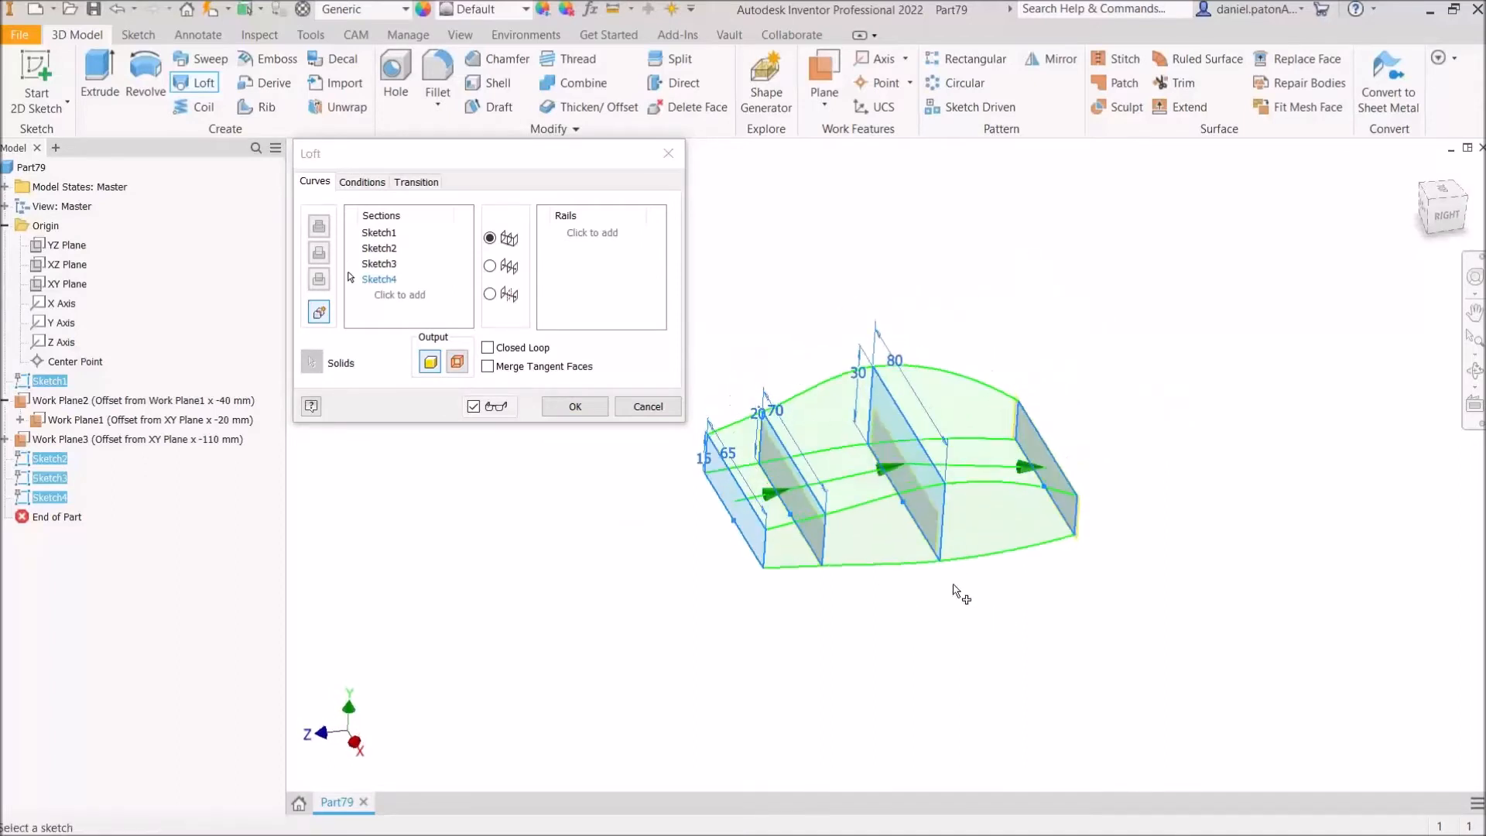
click(573, 406)
shift+middle_drag(1055, 474, 812, 511)
shift+middle_drag(1011, 468, 805, 593)
shift+middle_drag(995, 601, 835, 564)
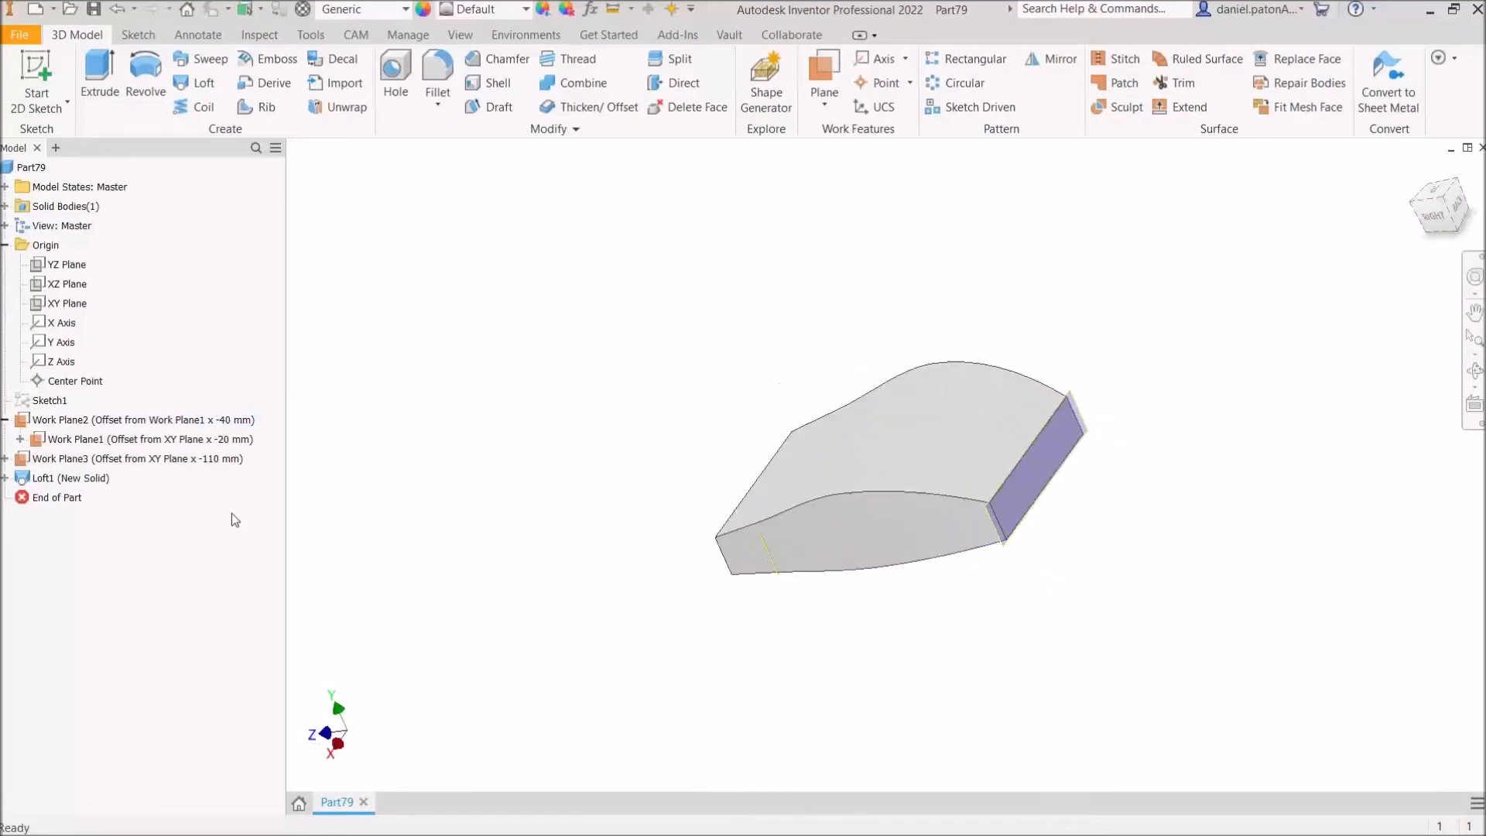
Step: Reopen the loft to examine the end-condition options for its first section, and cancel the edit
double_click(21, 480)
click(363, 183)
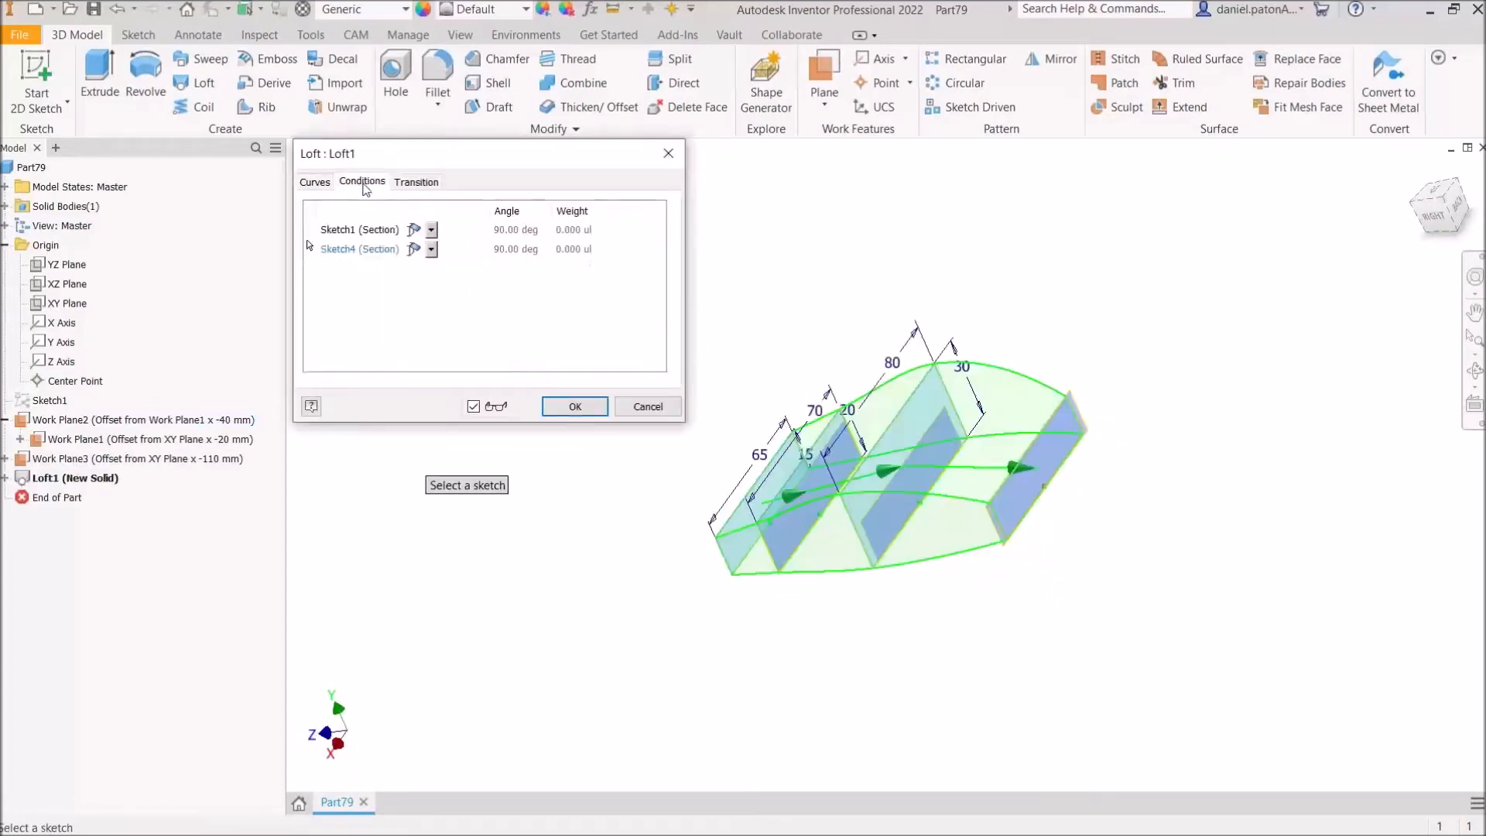
click(431, 230)
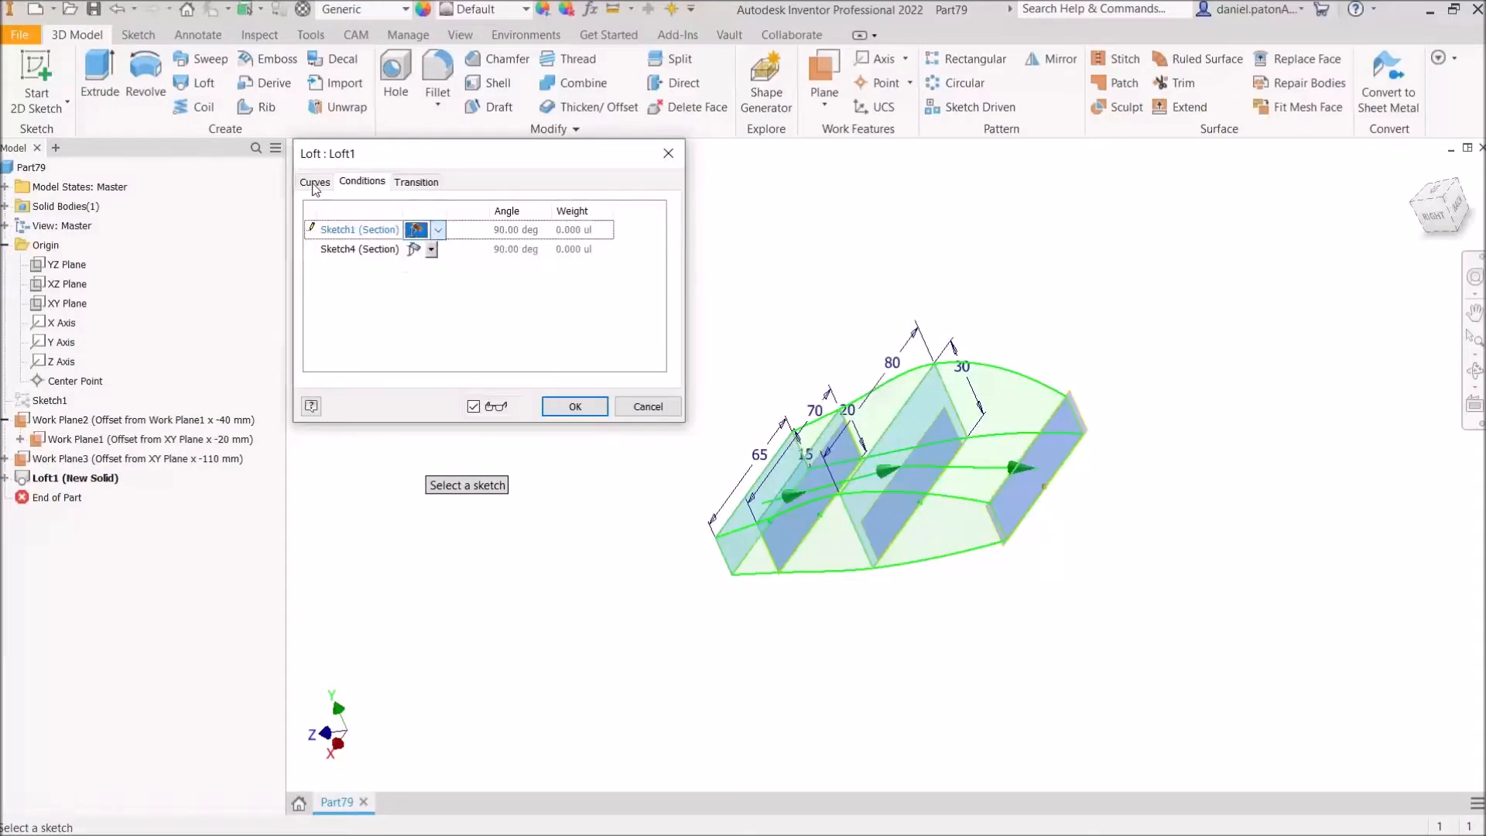
click(649, 406)
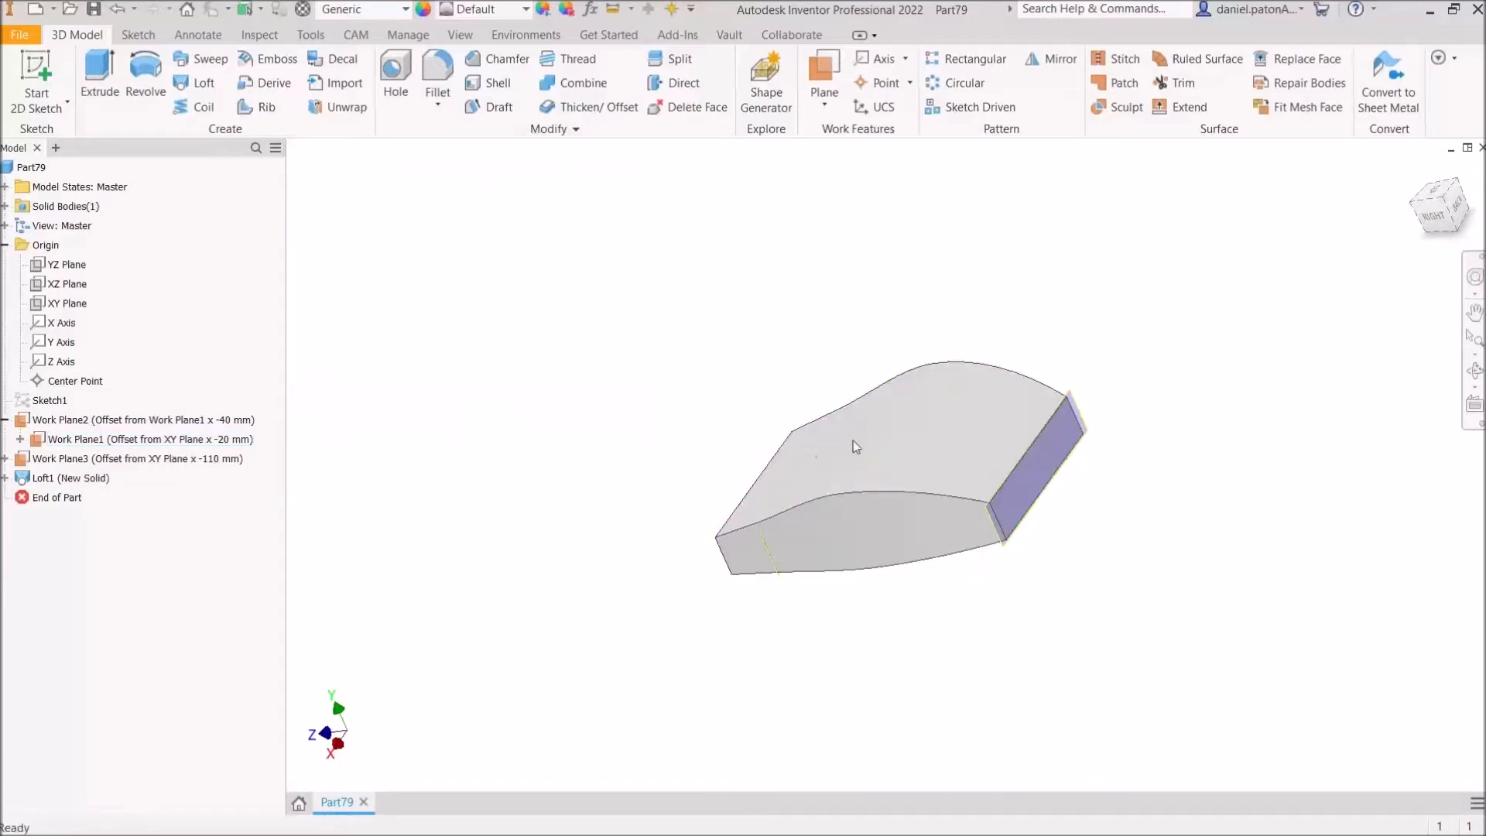
Step: Inspect the lofted body's side edges and undo the loft
shift+middle_drag(921, 587, 958, 597)
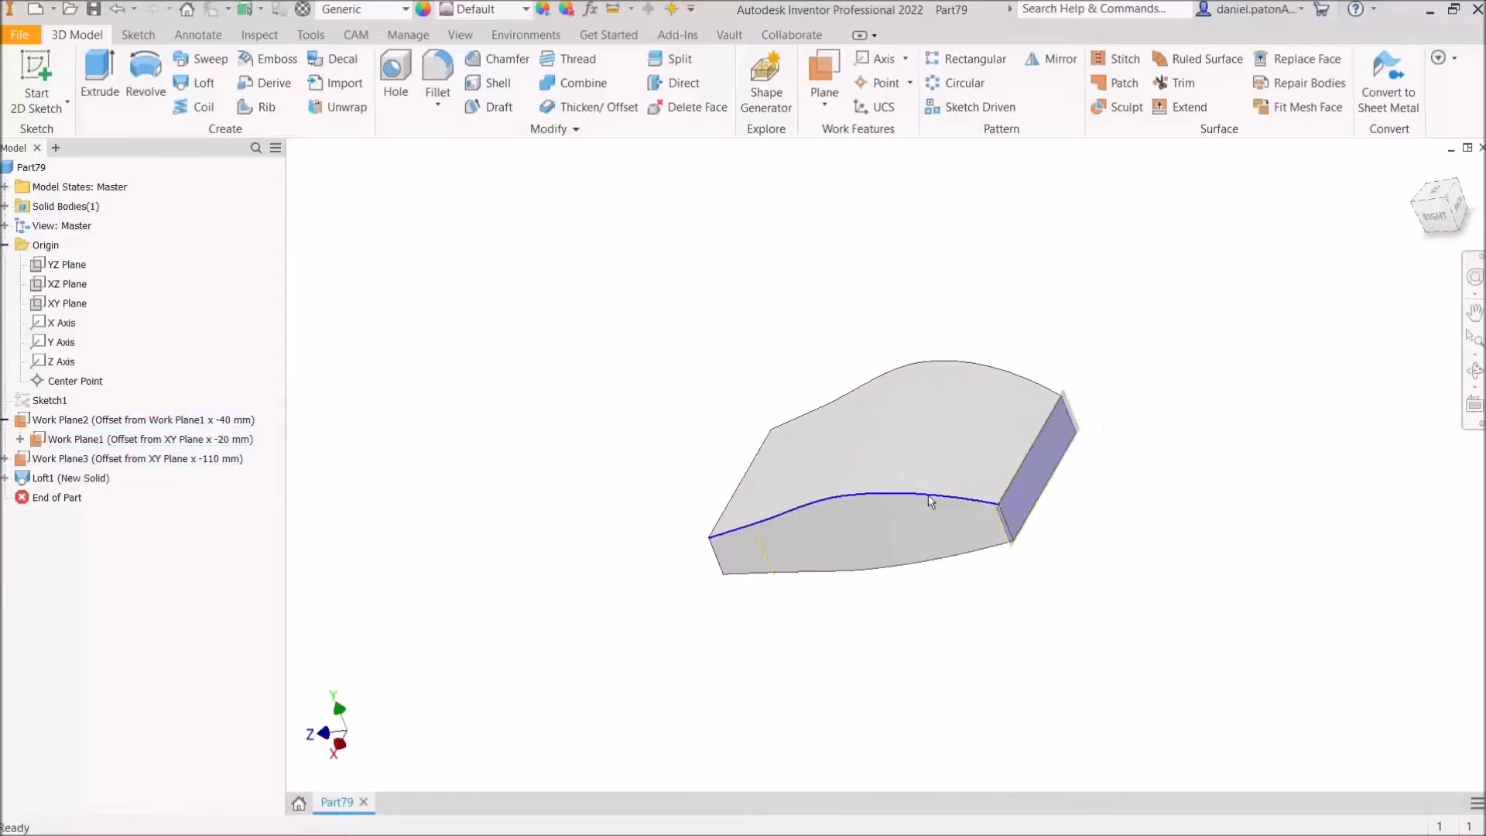
shift+middle_drag(846, 650, 869, 647)
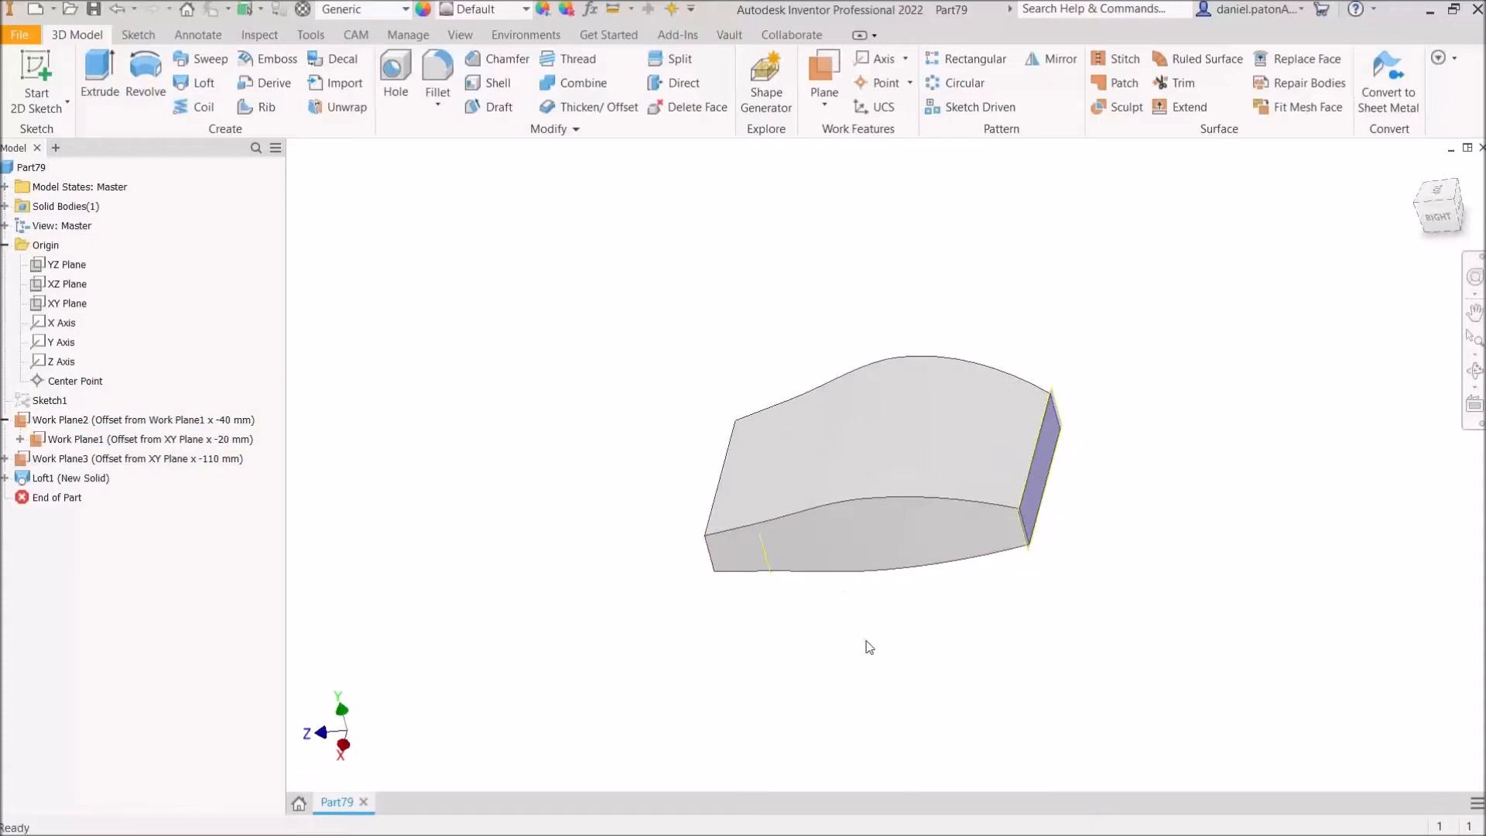
key(ctrl+z)
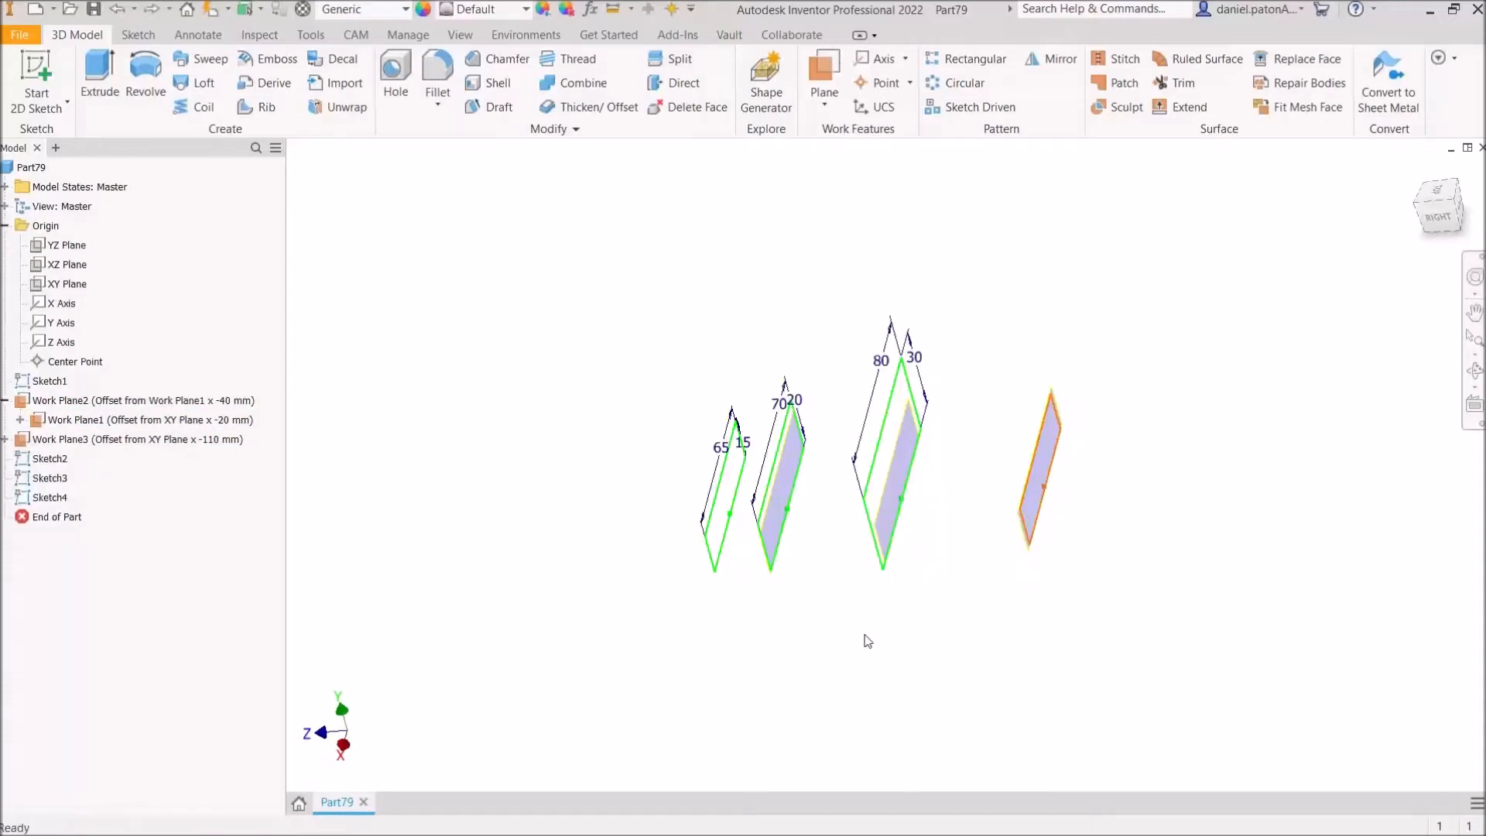
Step: Start a 3D sketch and activate the Interpolation Spline tool
shift+middle_drag(797, 648, 663, 565)
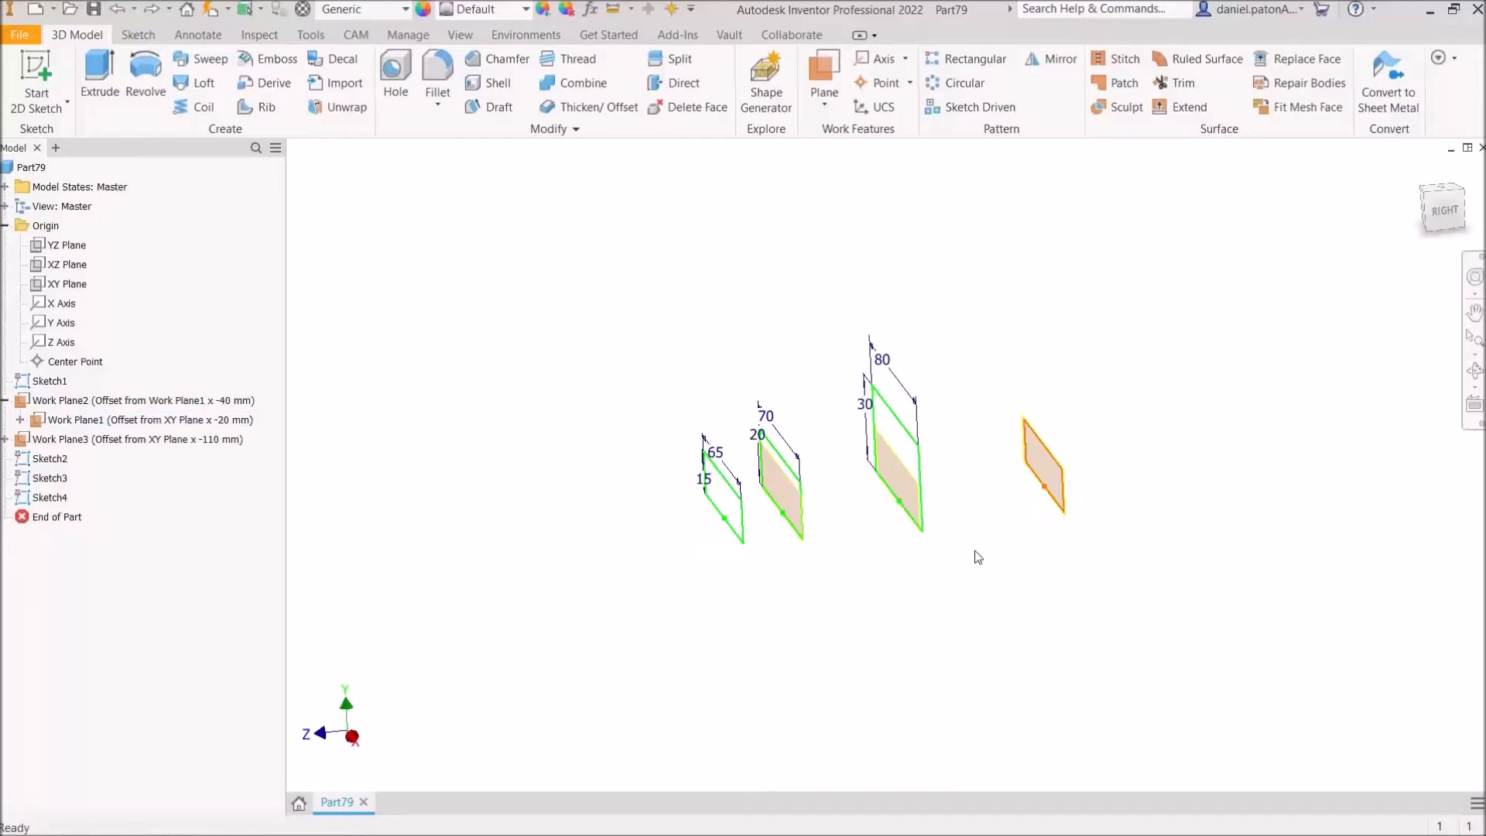
mouse_move(910, 560)
shift+middle_down()
mouse_move(945, 537)
mouse_move(928, 477)
mouse_move(959, 541)
shift+middle_up()
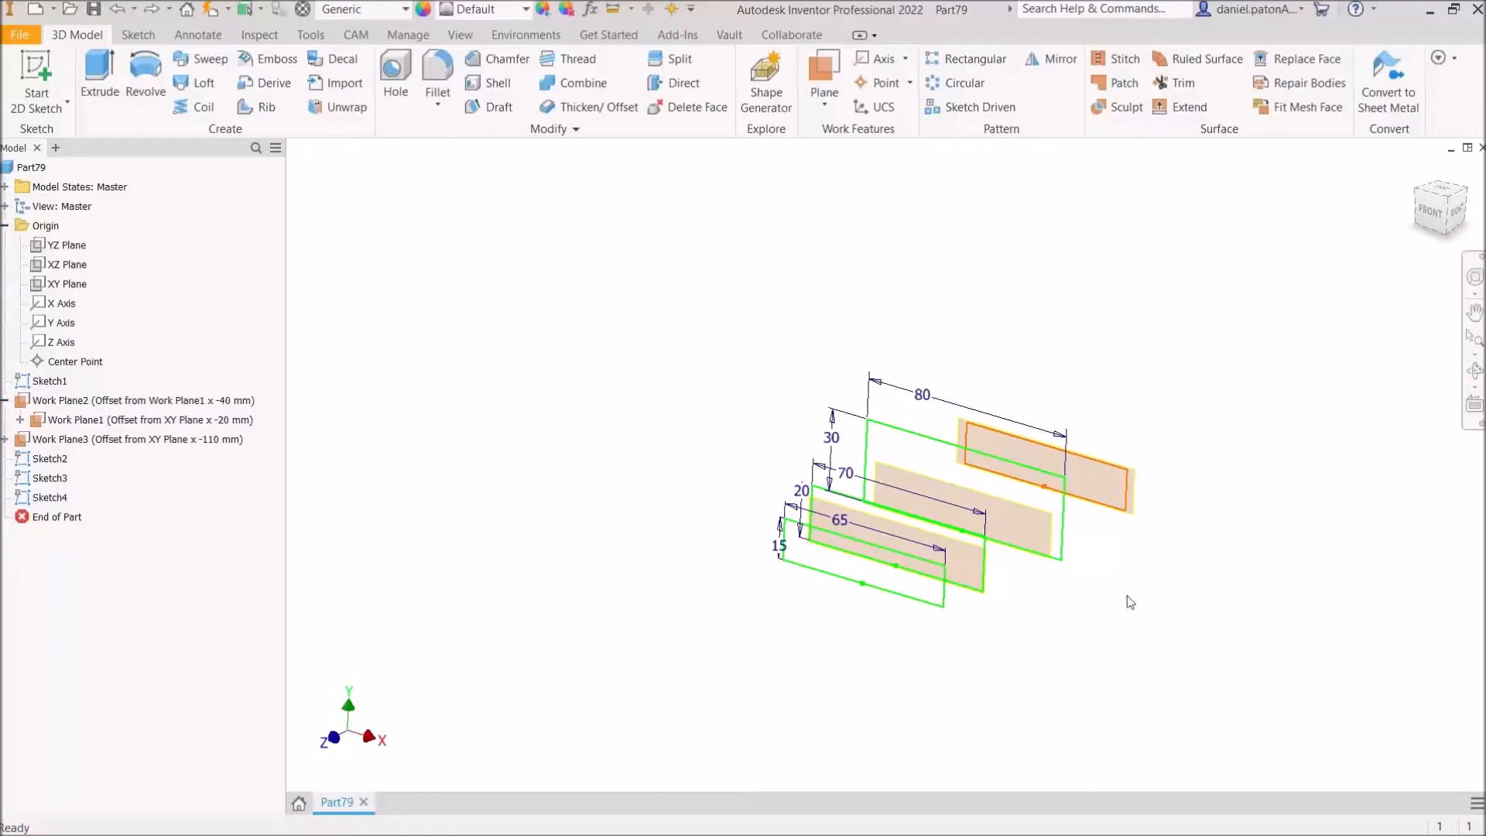
shift+middle_drag(1125, 600, 1092, 604)
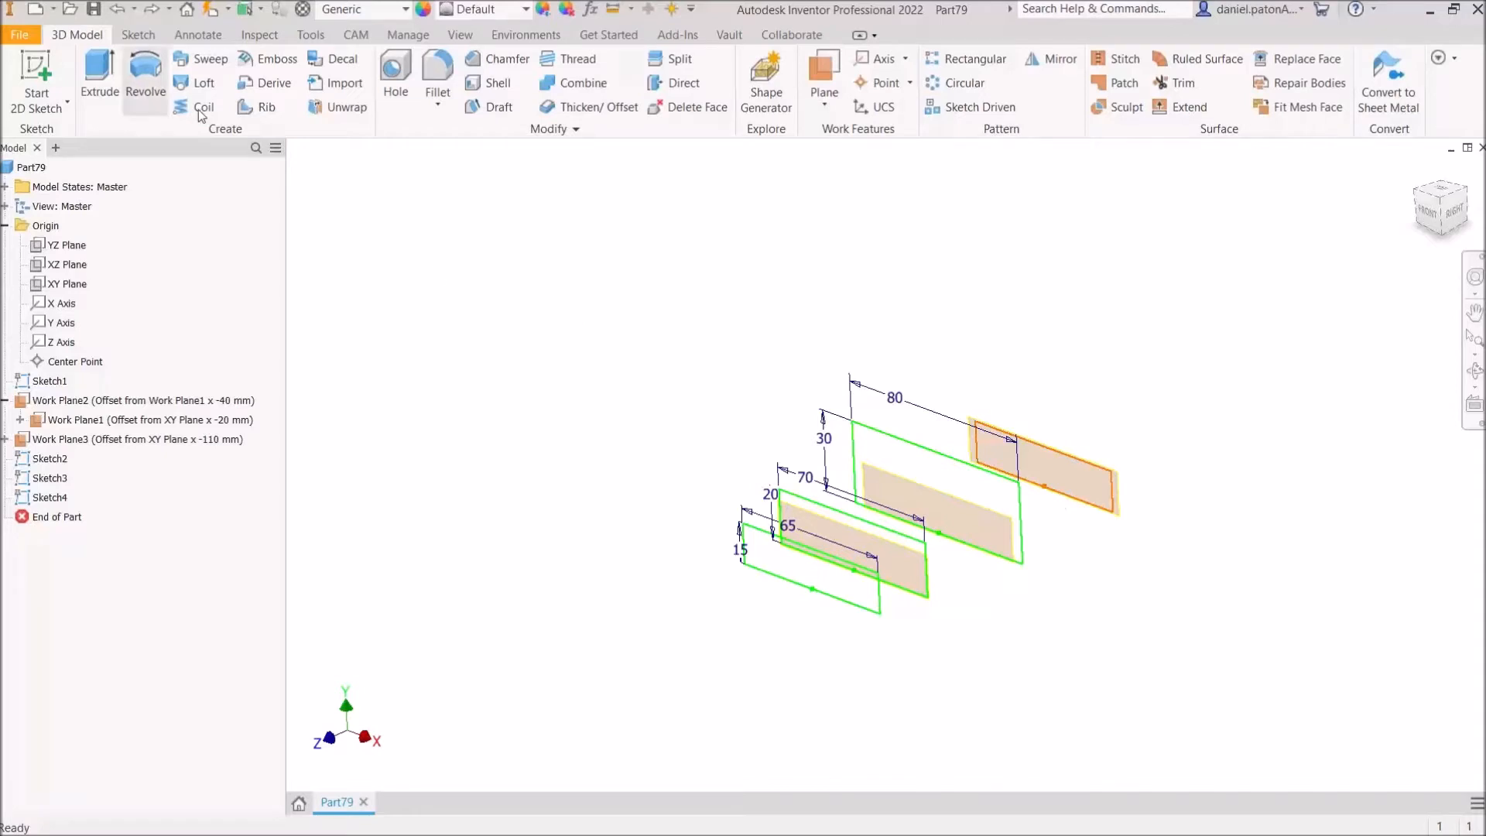
click(46, 106)
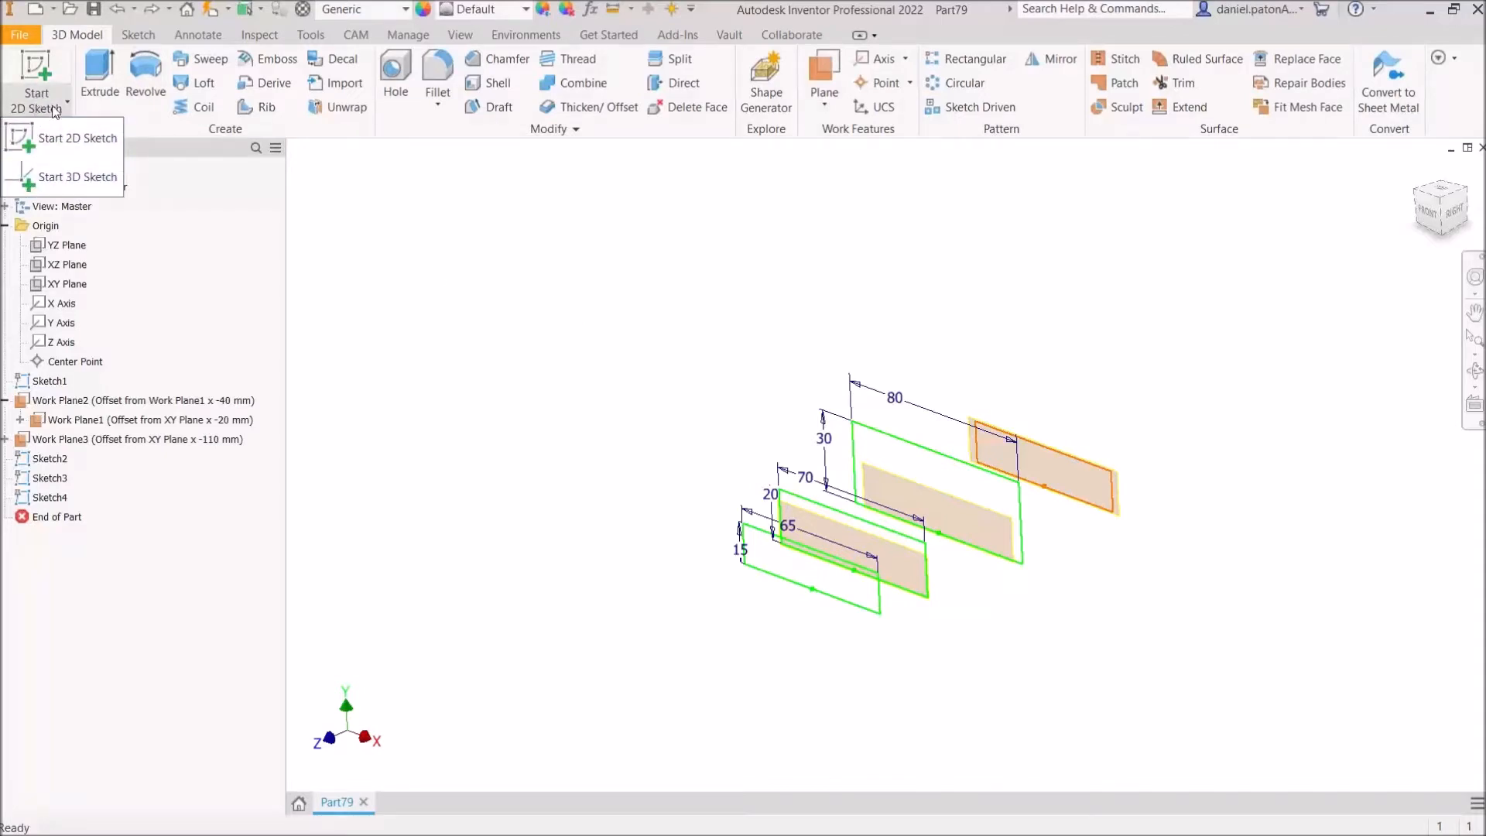
click(66, 178)
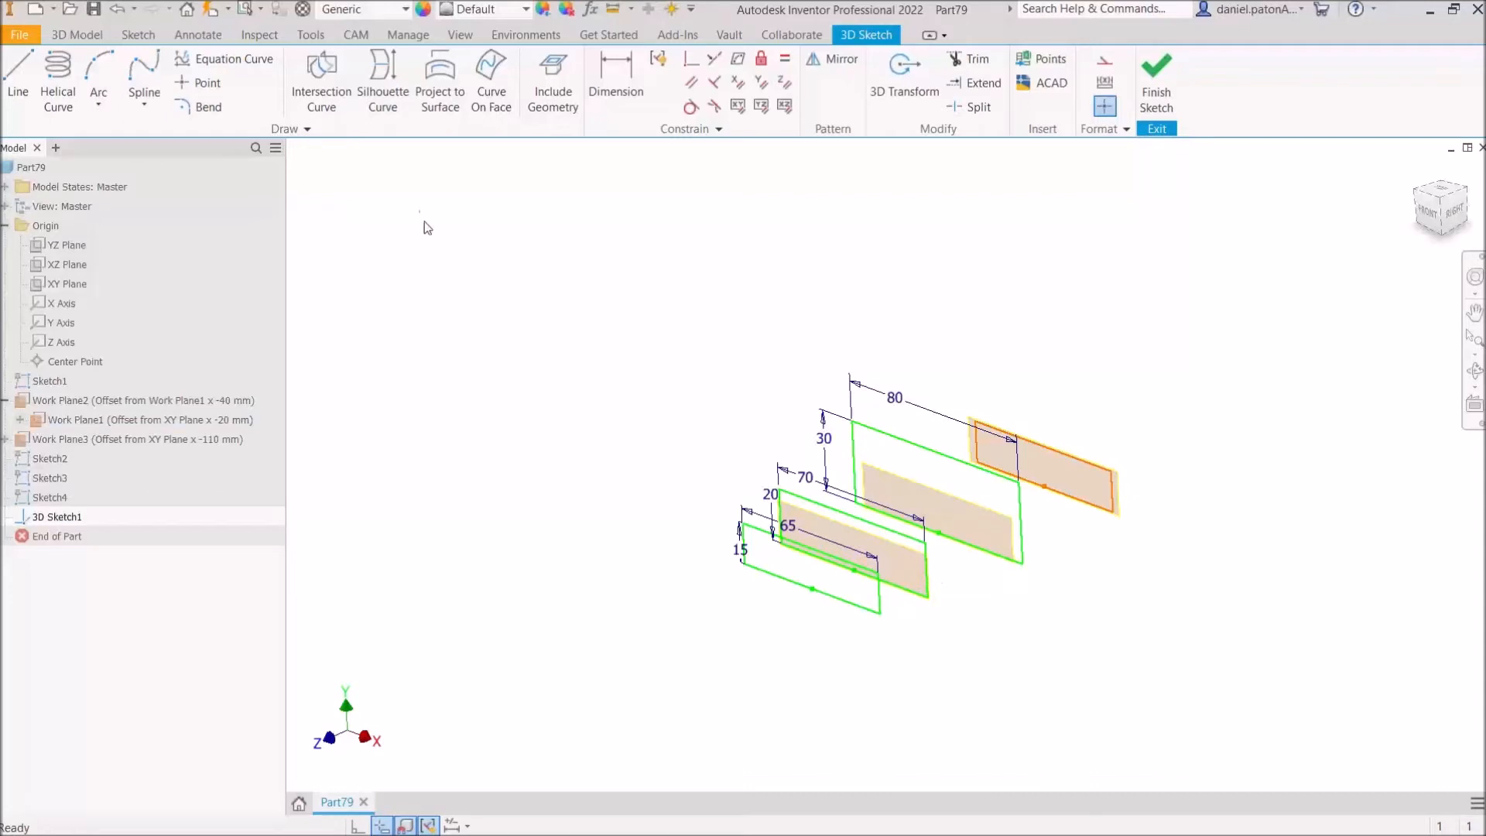
click(143, 108)
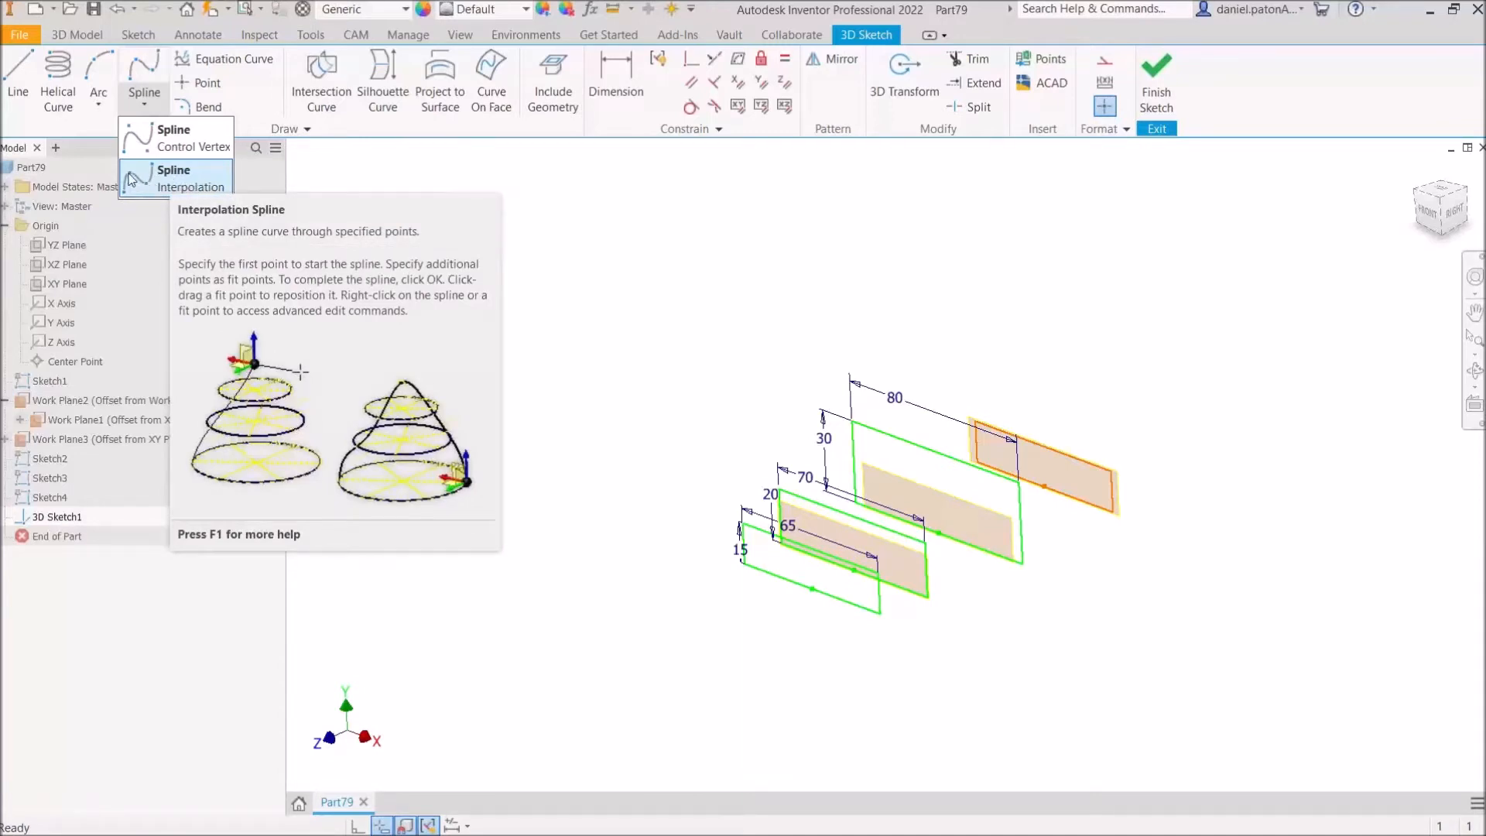
click(152, 177)
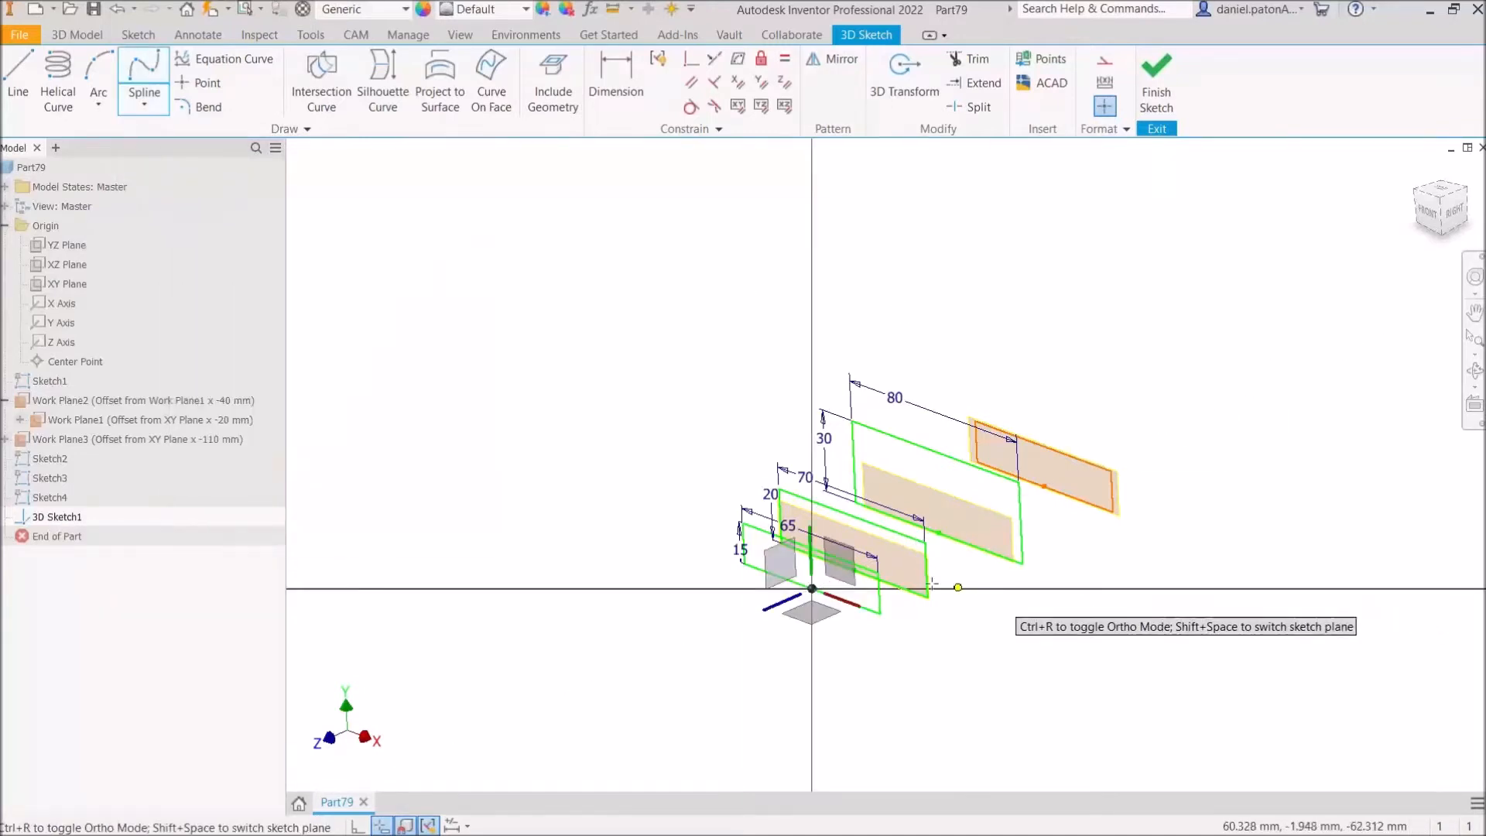
scroll(898, 580, up, 3)
click(850, 567)
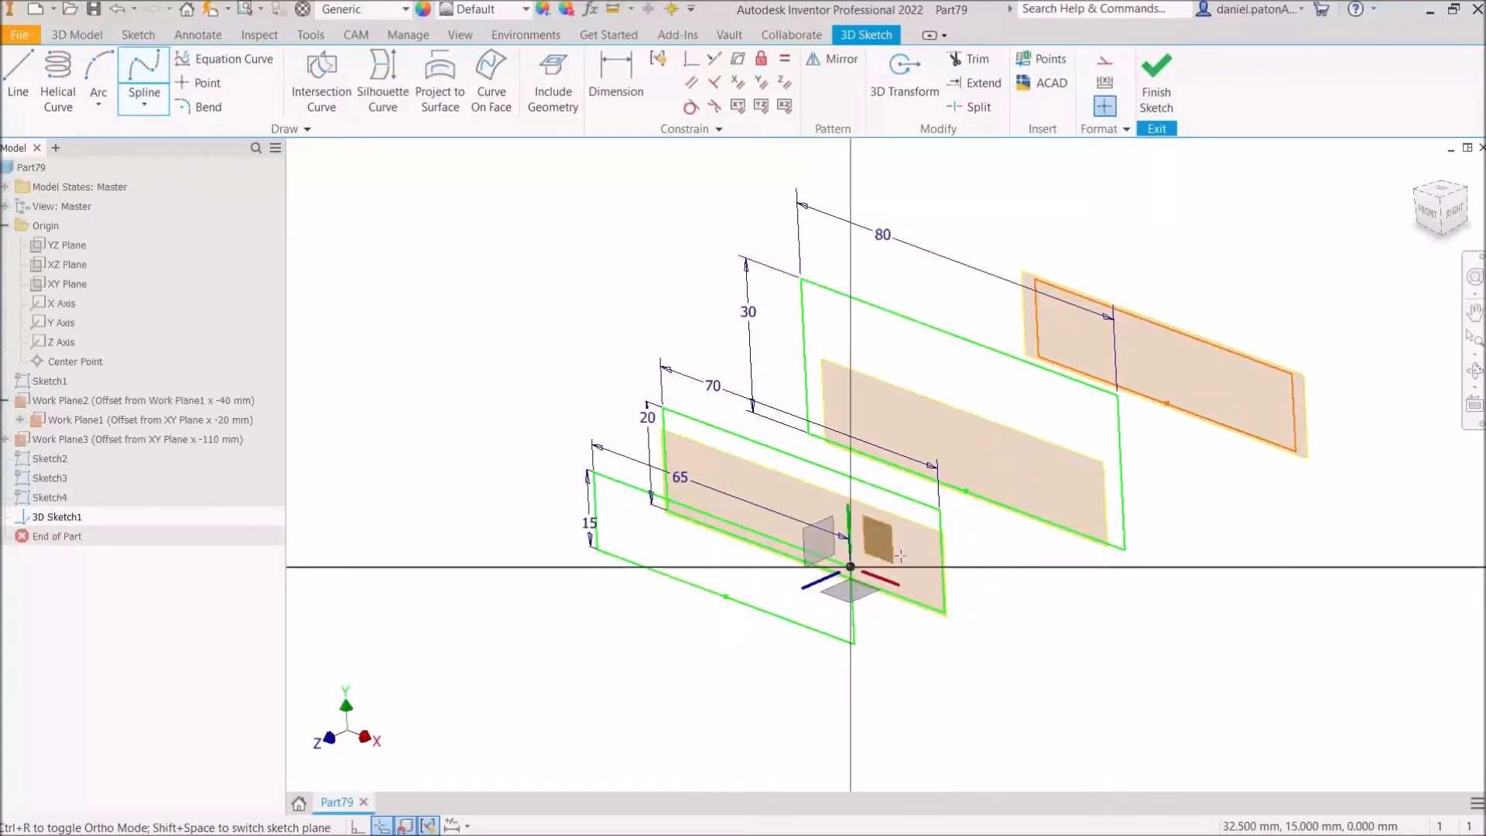
click(940, 511)
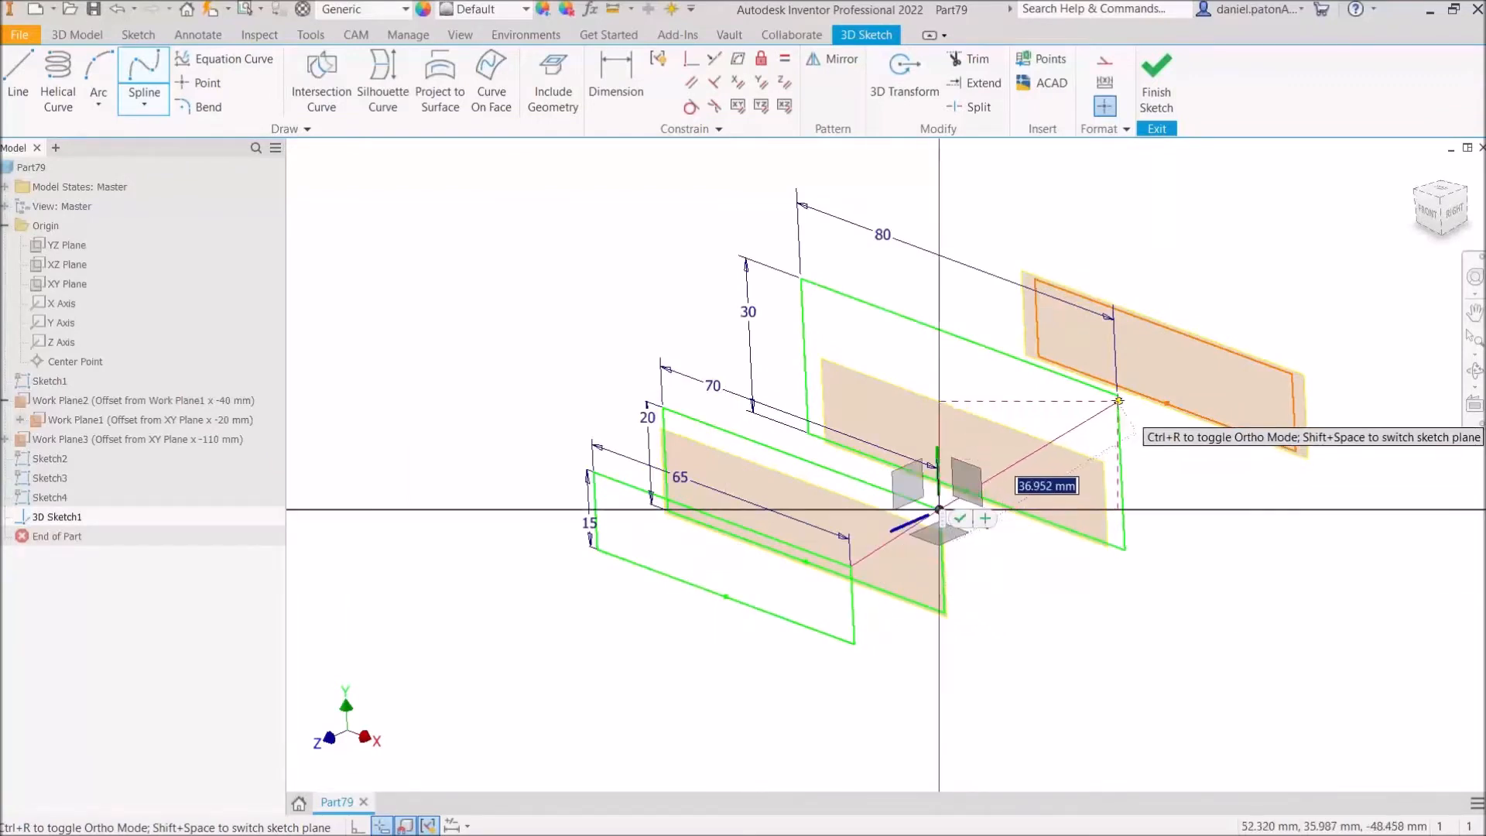
click(1116, 395)
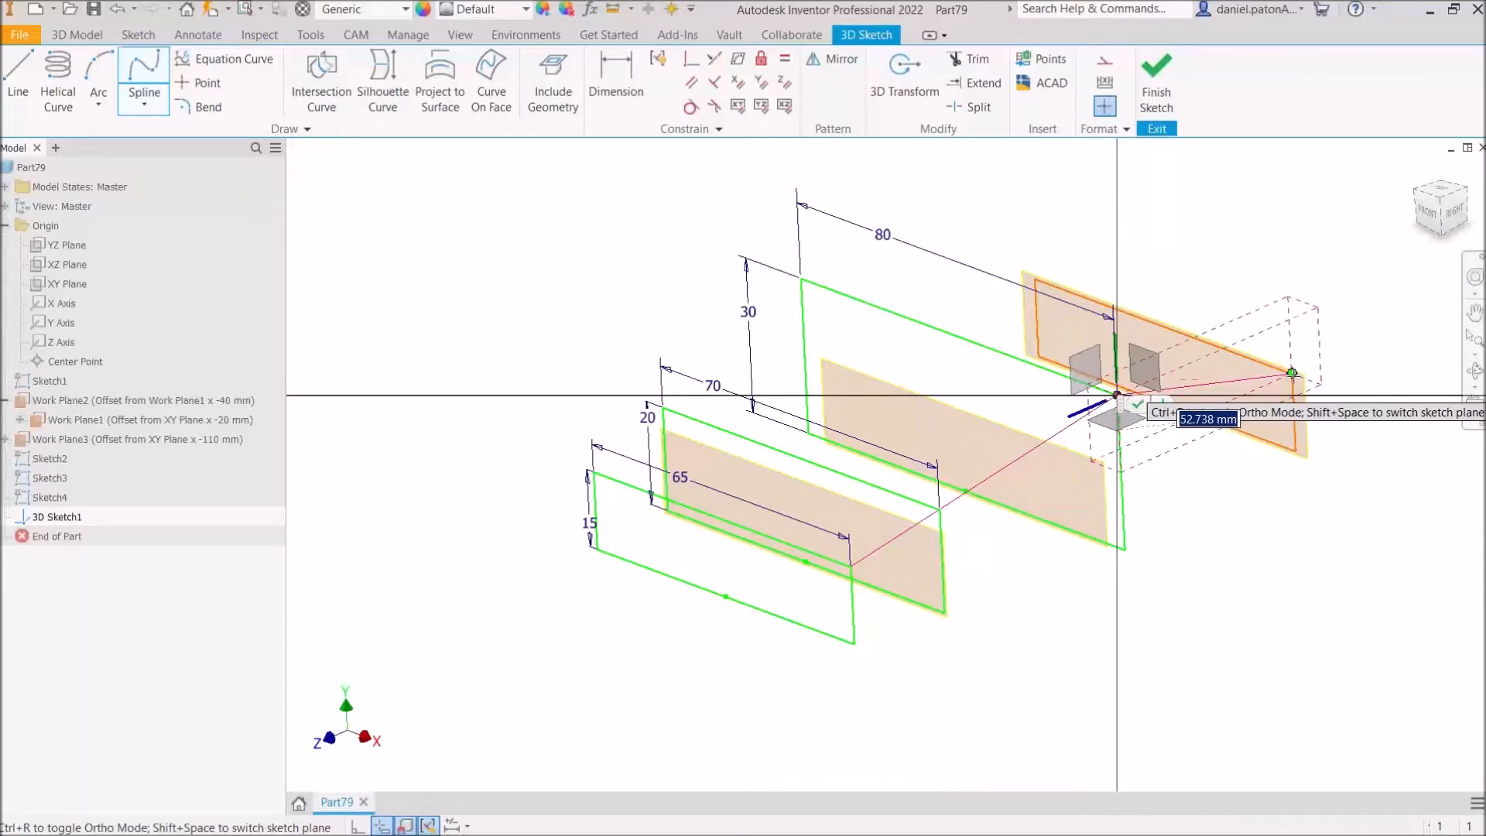
click(1292, 372)
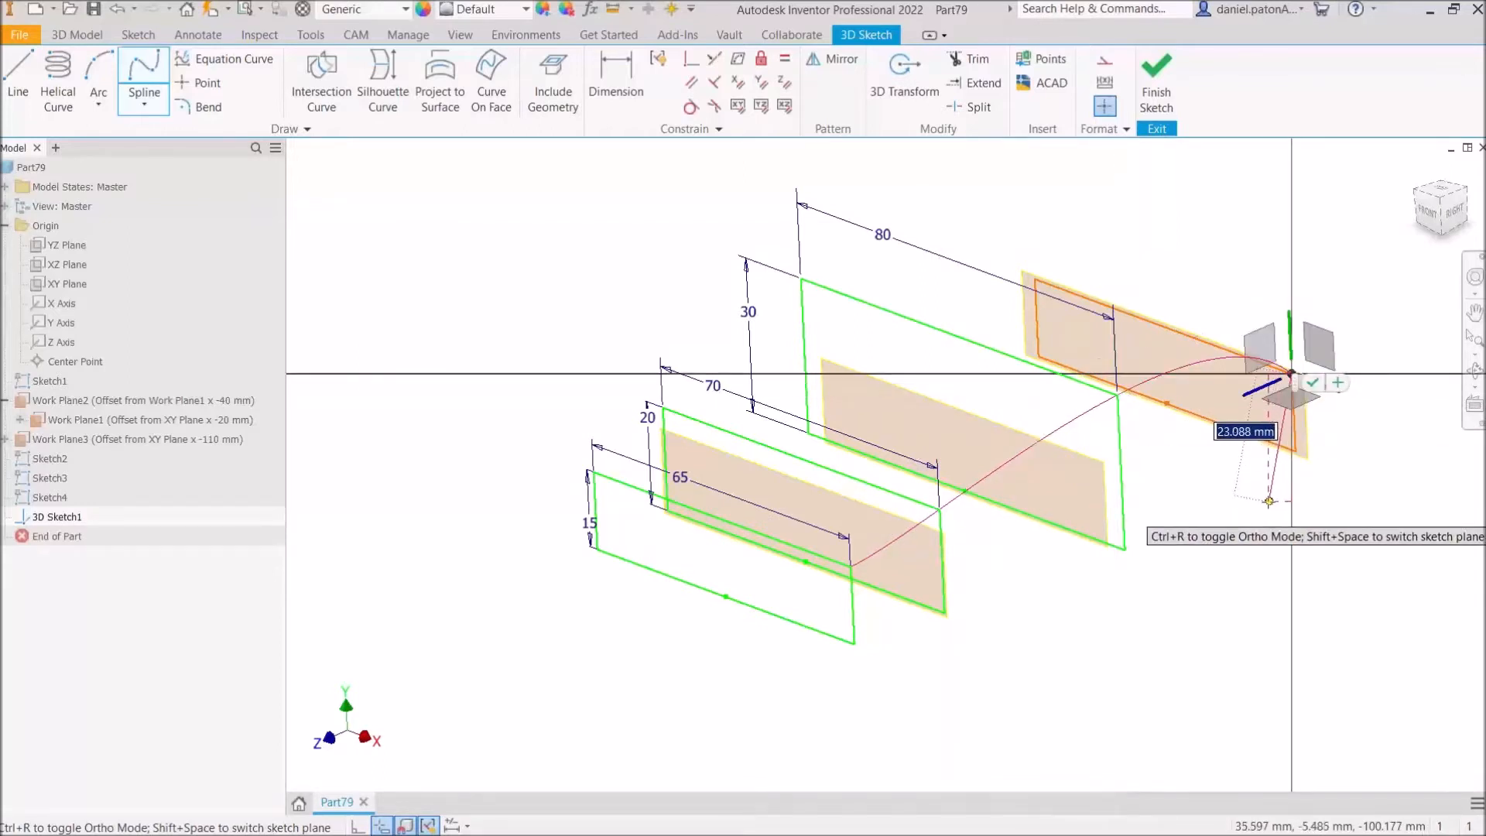
shift+middle_drag(1238, 425, 1235, 510)
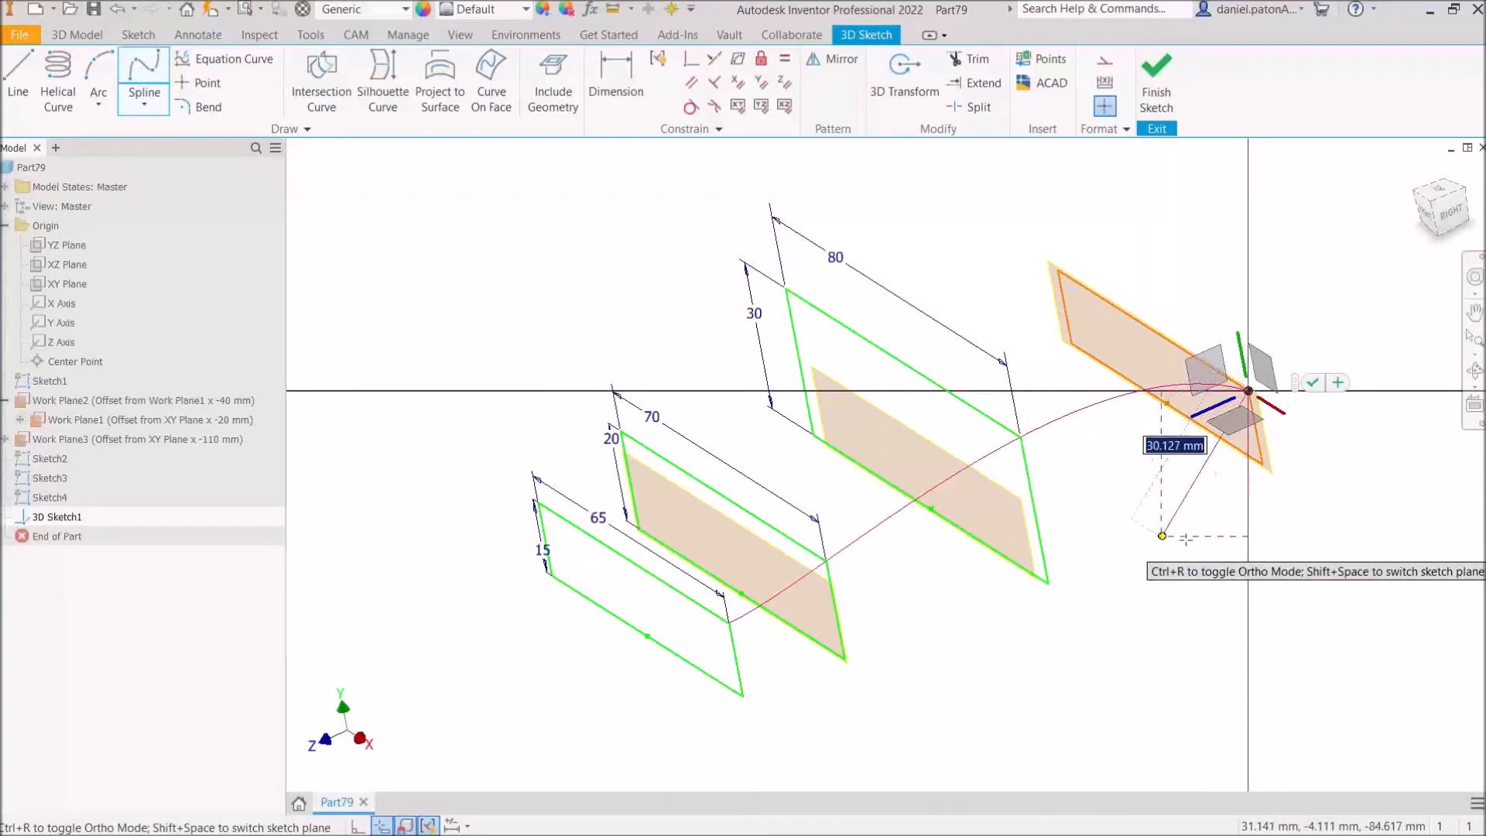
key(Escape)
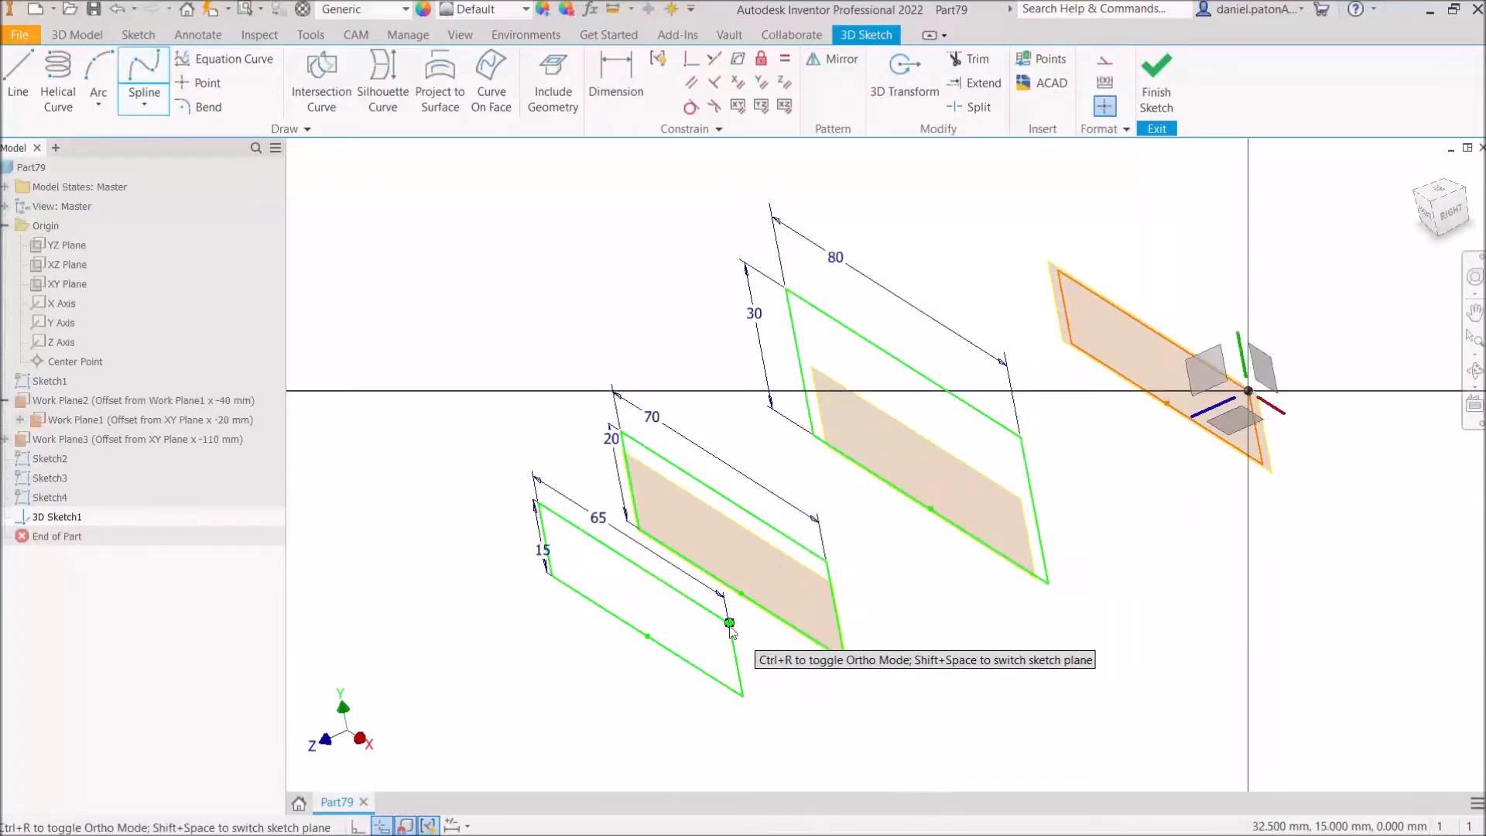
Step: Draw an interpolation spline through the upper-right corners of all four profiles, from the front profile to the rearmost one
click(727, 619)
click(826, 559)
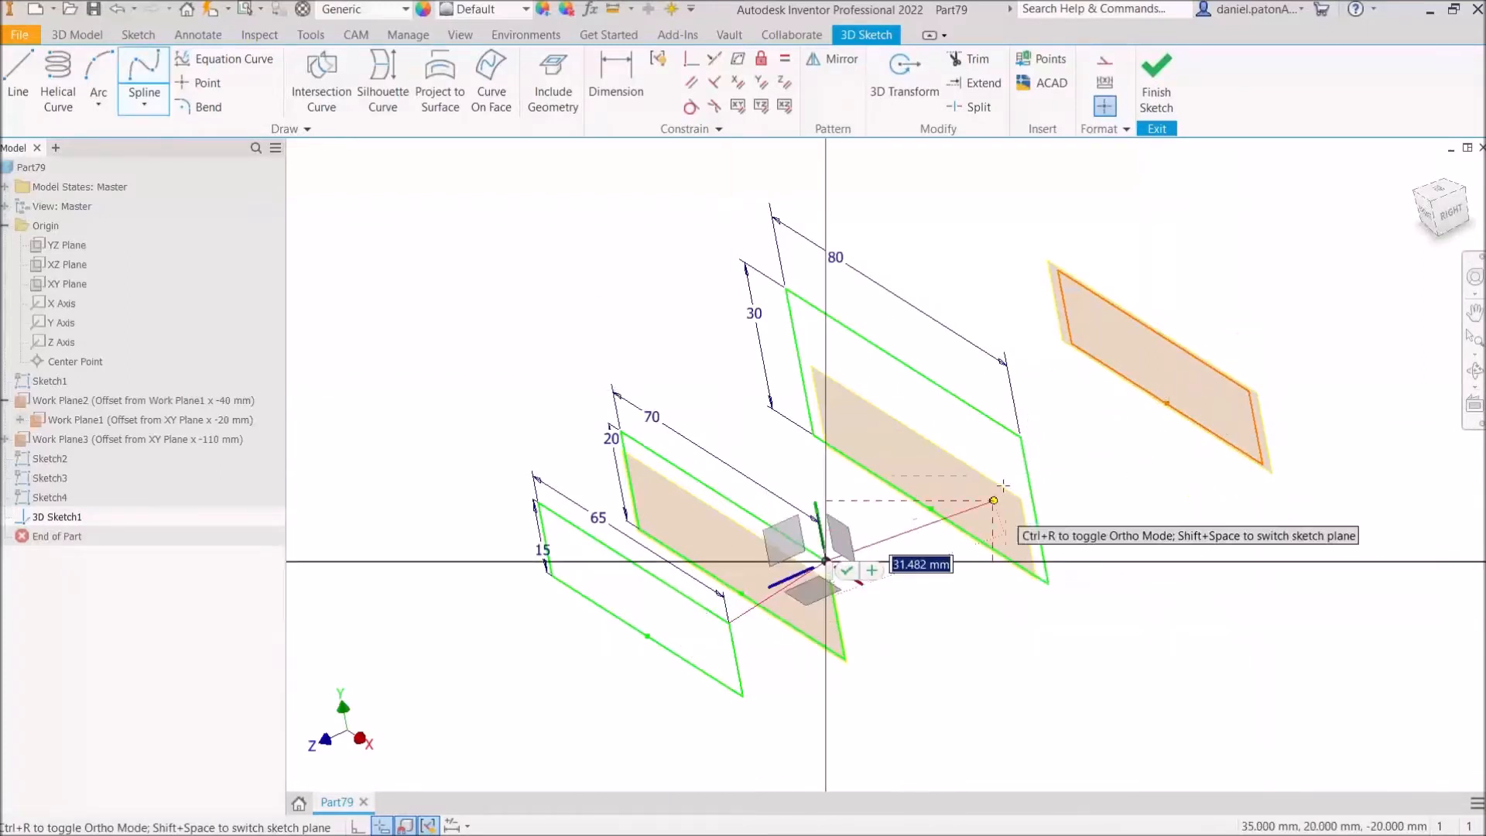
click(1020, 437)
double_click(1248, 389)
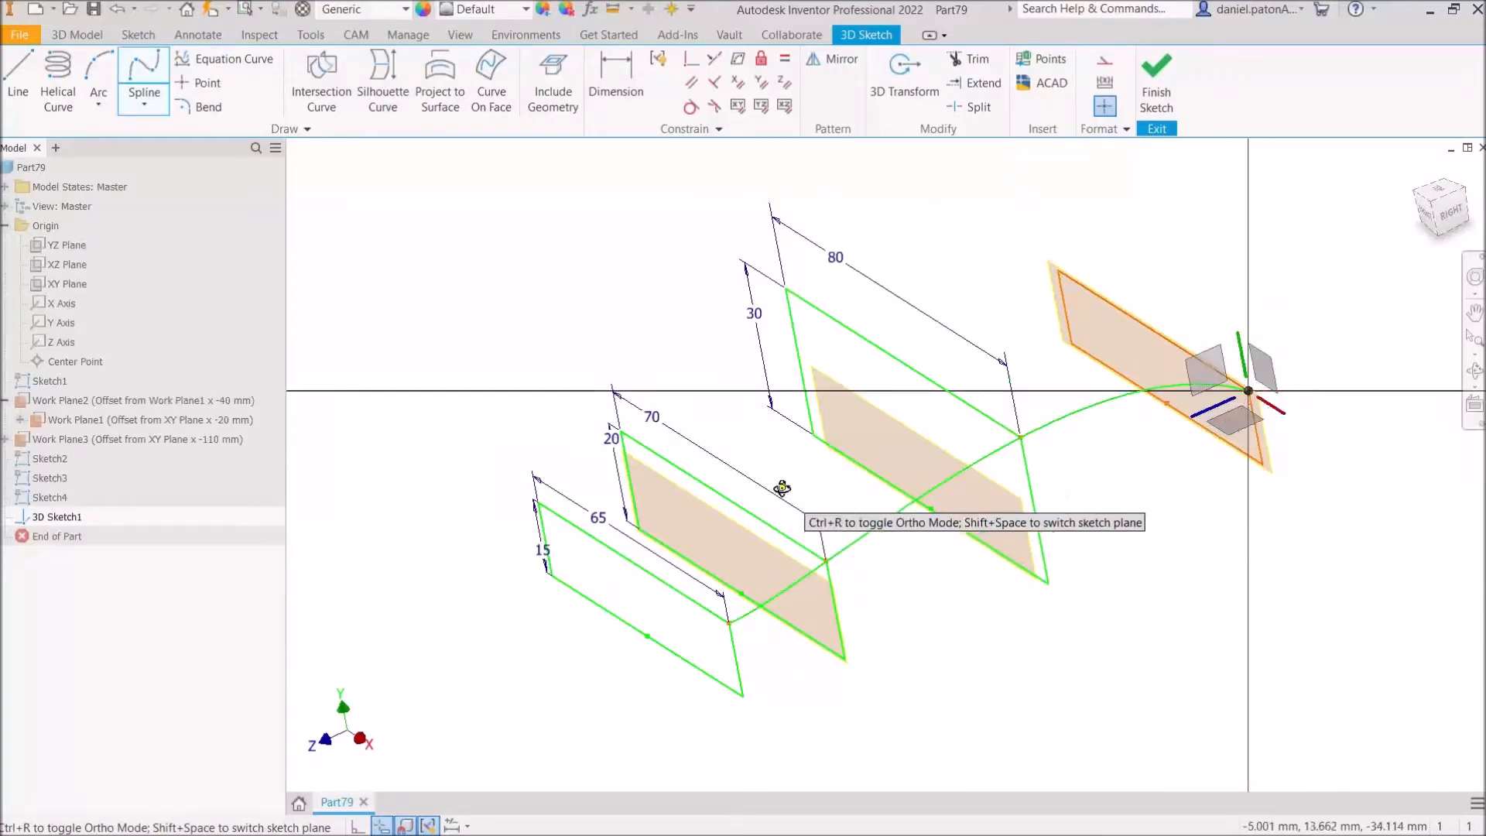
Step: Draw a second interpolation spline through the upper-left corners of the four profiles, from front to back
shift+middle_drag(782, 487, 905, 454)
click(670, 471)
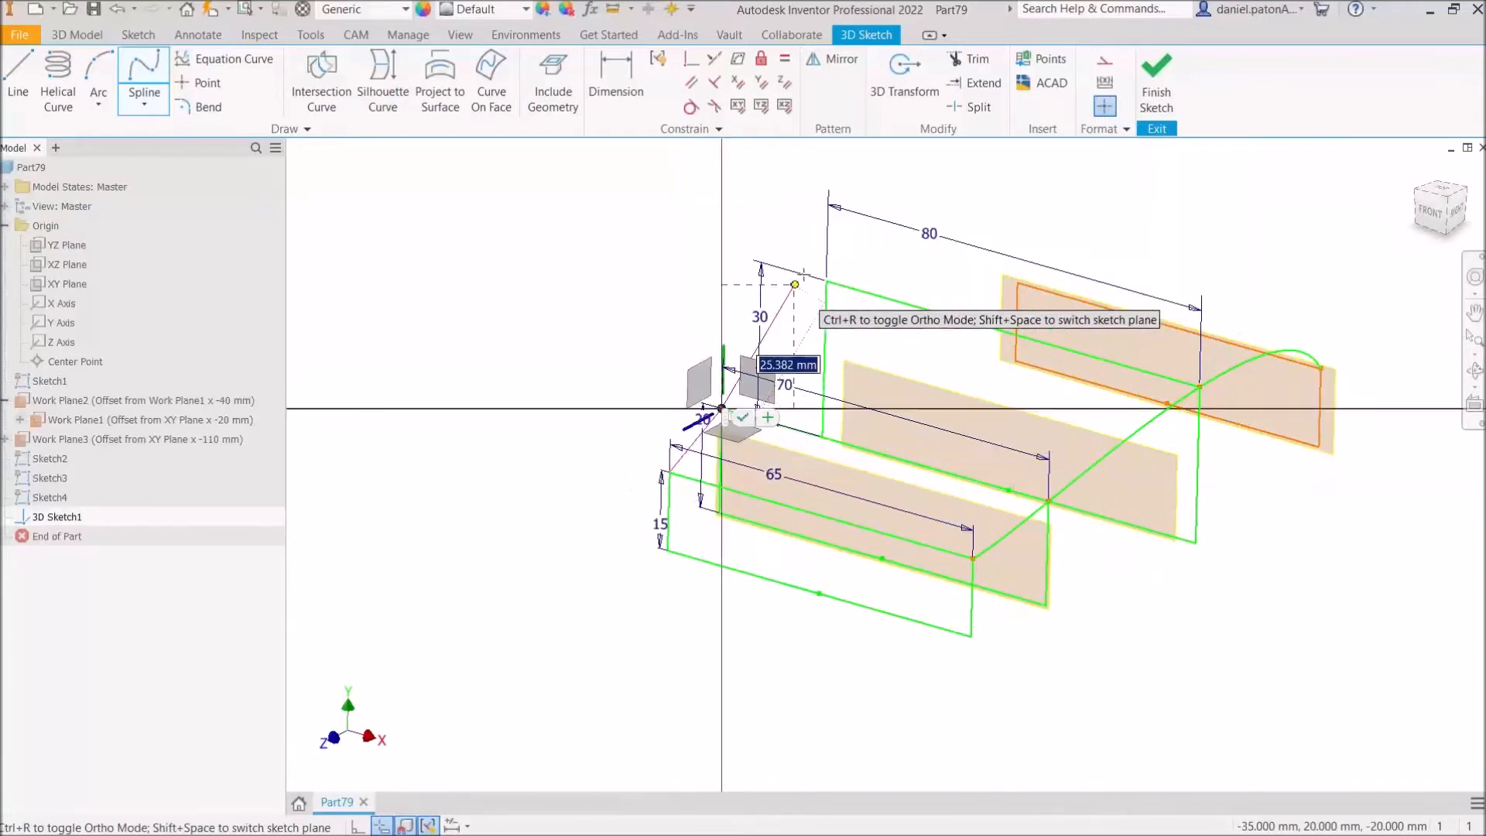
click(826, 280)
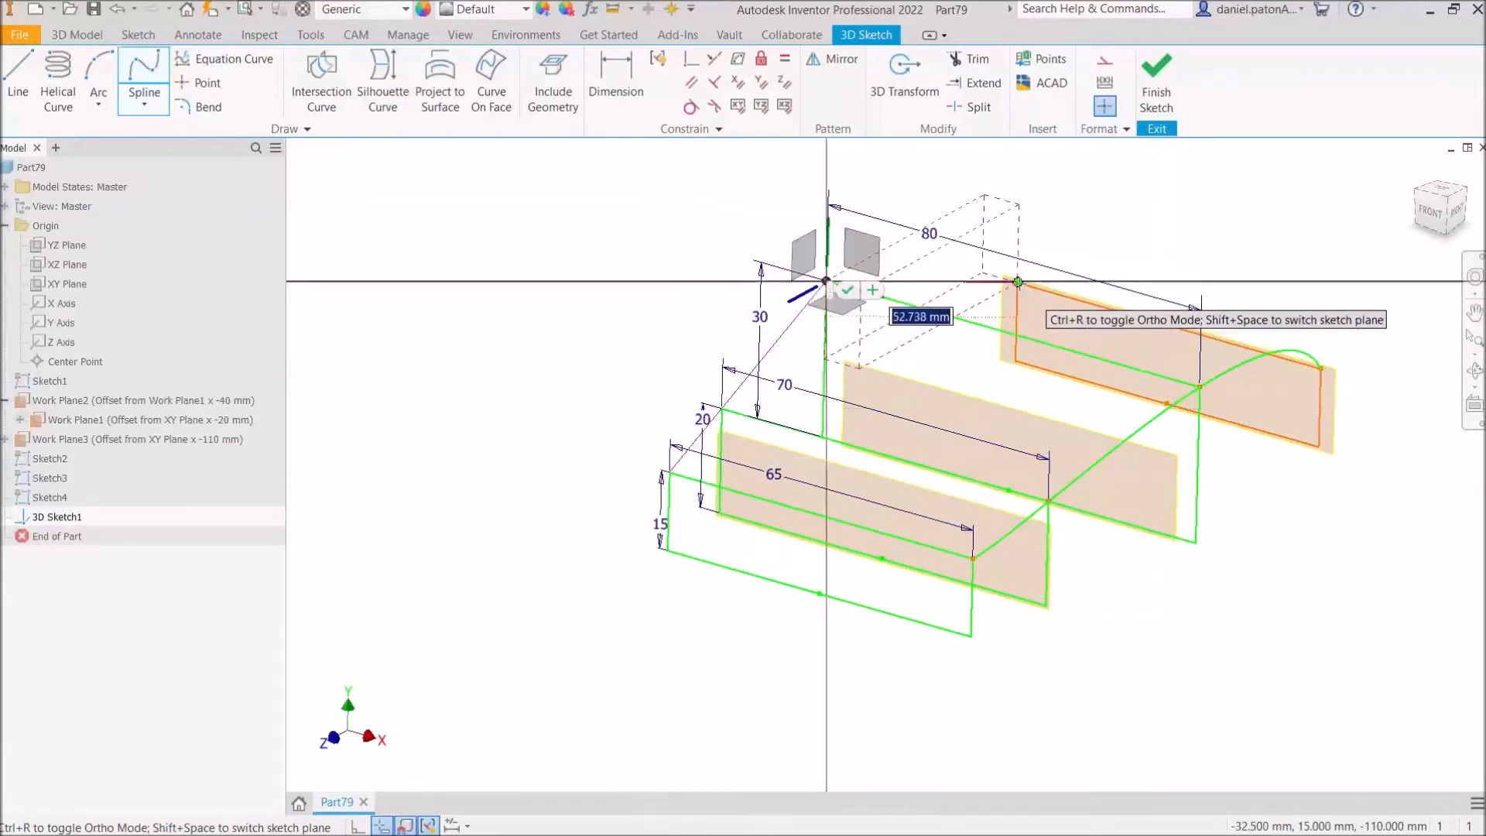
click(1014, 287)
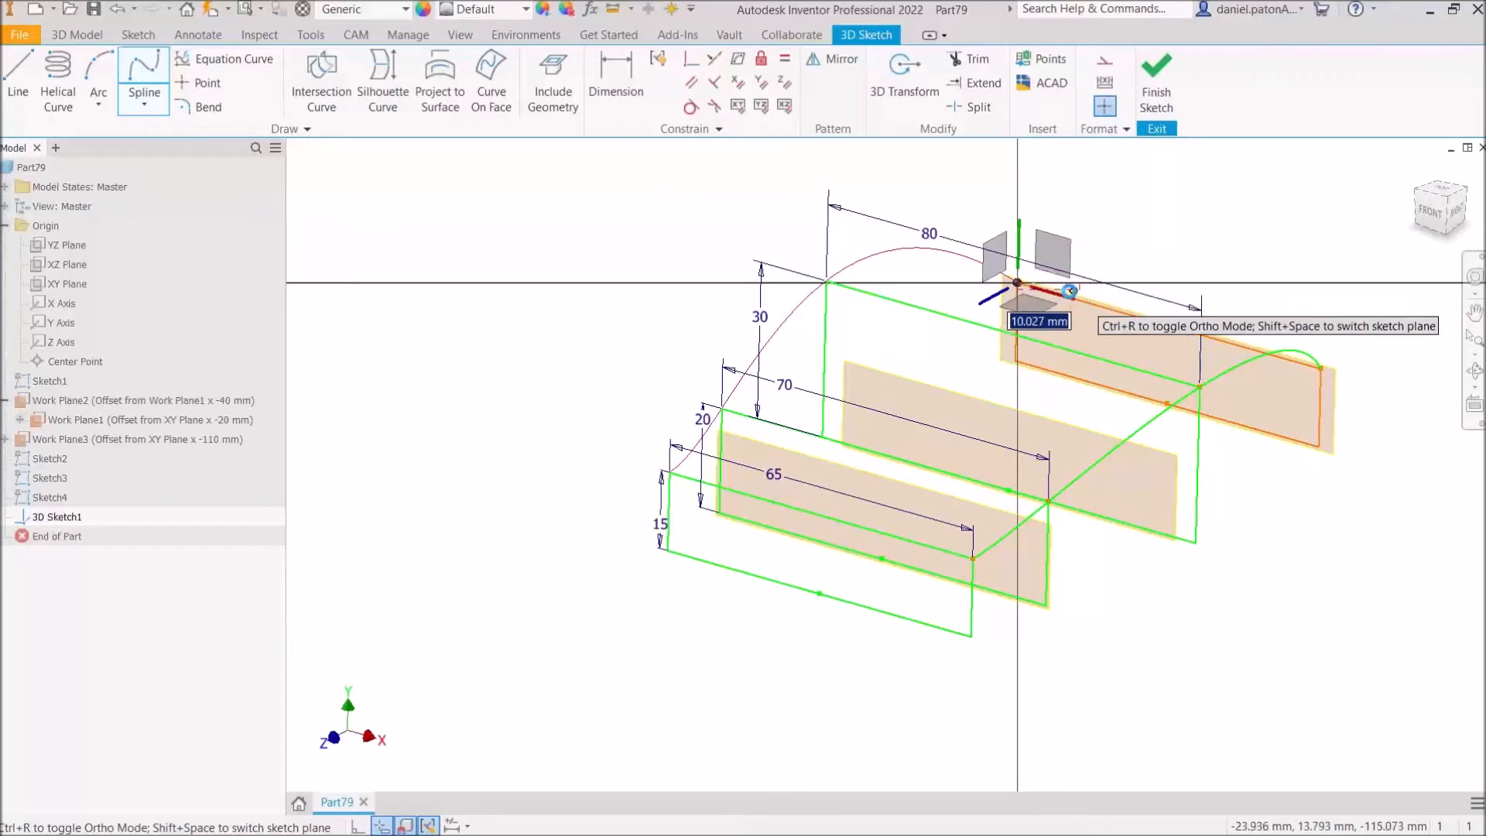
click(1039, 291)
Step: Draw a third interpolation spline through the lower-right corners of the four profiles, from front to back
shift+middle_drag(1180, 471, 1130, 492)
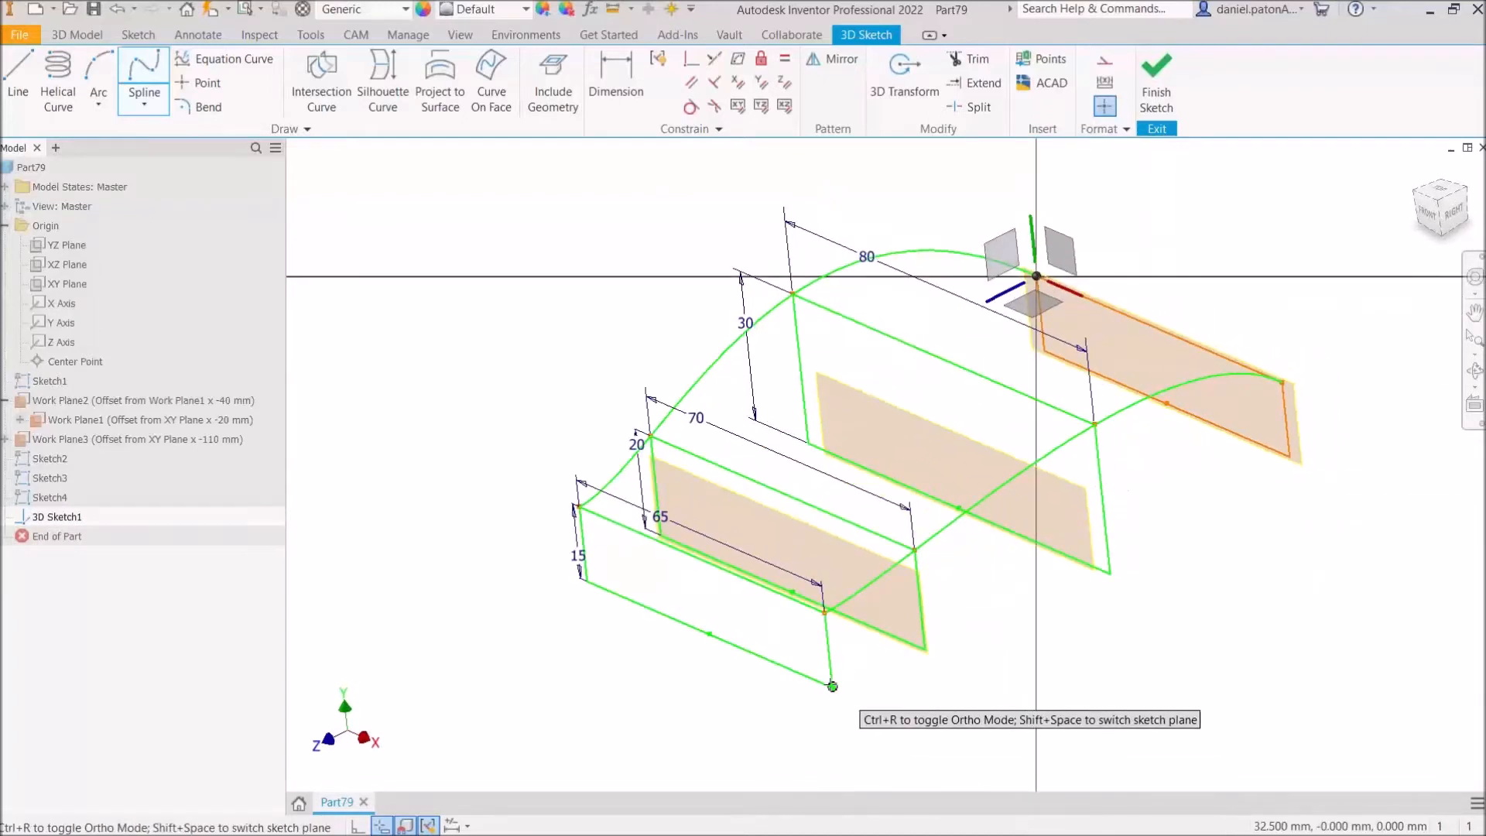
click(834, 686)
click(924, 648)
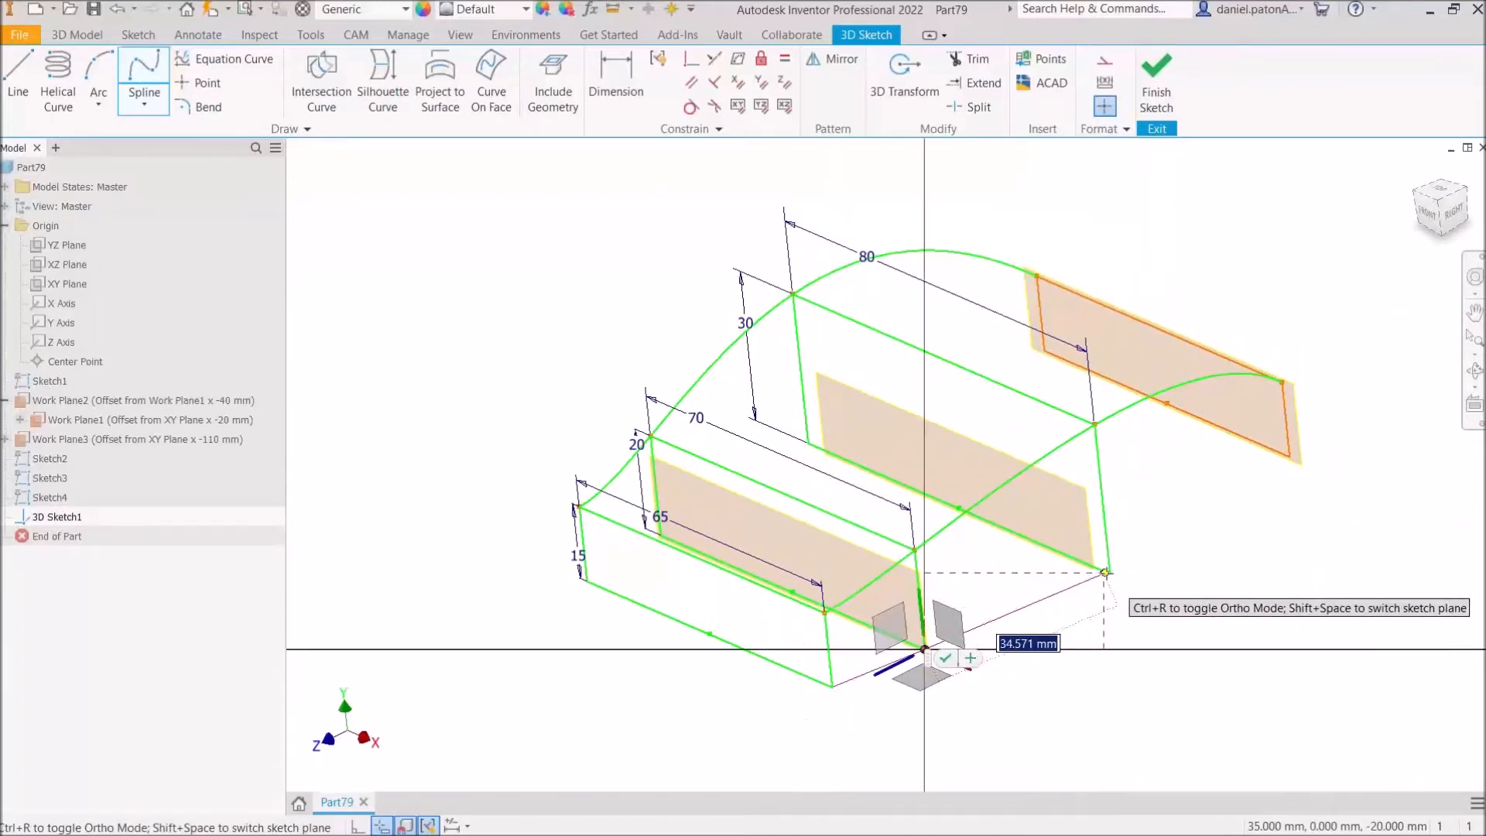
click(1109, 573)
click(1289, 457)
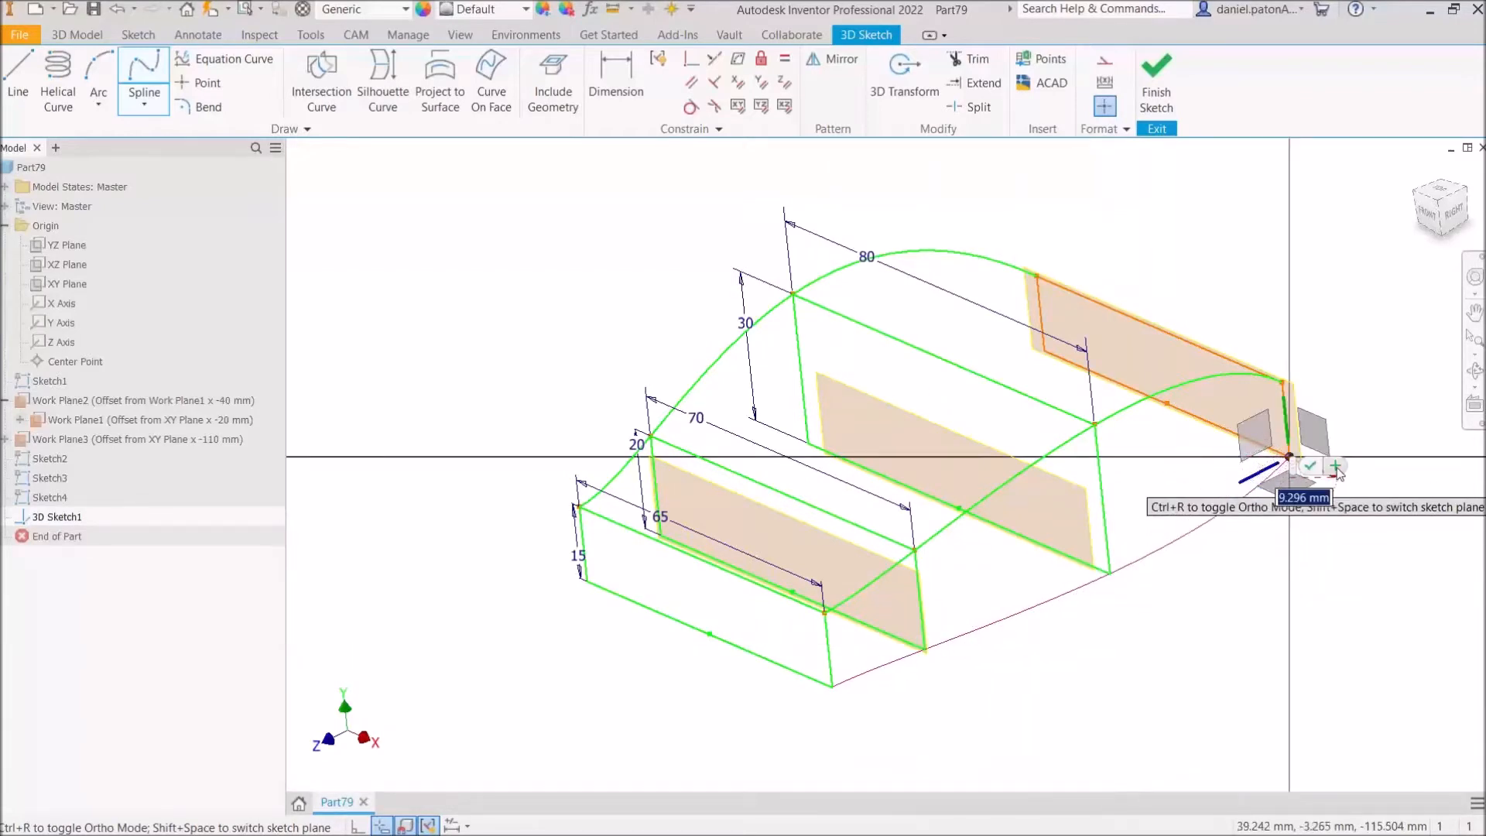
Step: Draw a fourth interpolation spline through the lower-left corners of the four profiles, from front to back
mouse_move(759, 617)
shift+middle_down()
mouse_move(962, 611)
mouse_move(838, 495)
mouse_move(1217, 580)
shift+middle_up()
click(1222, 517)
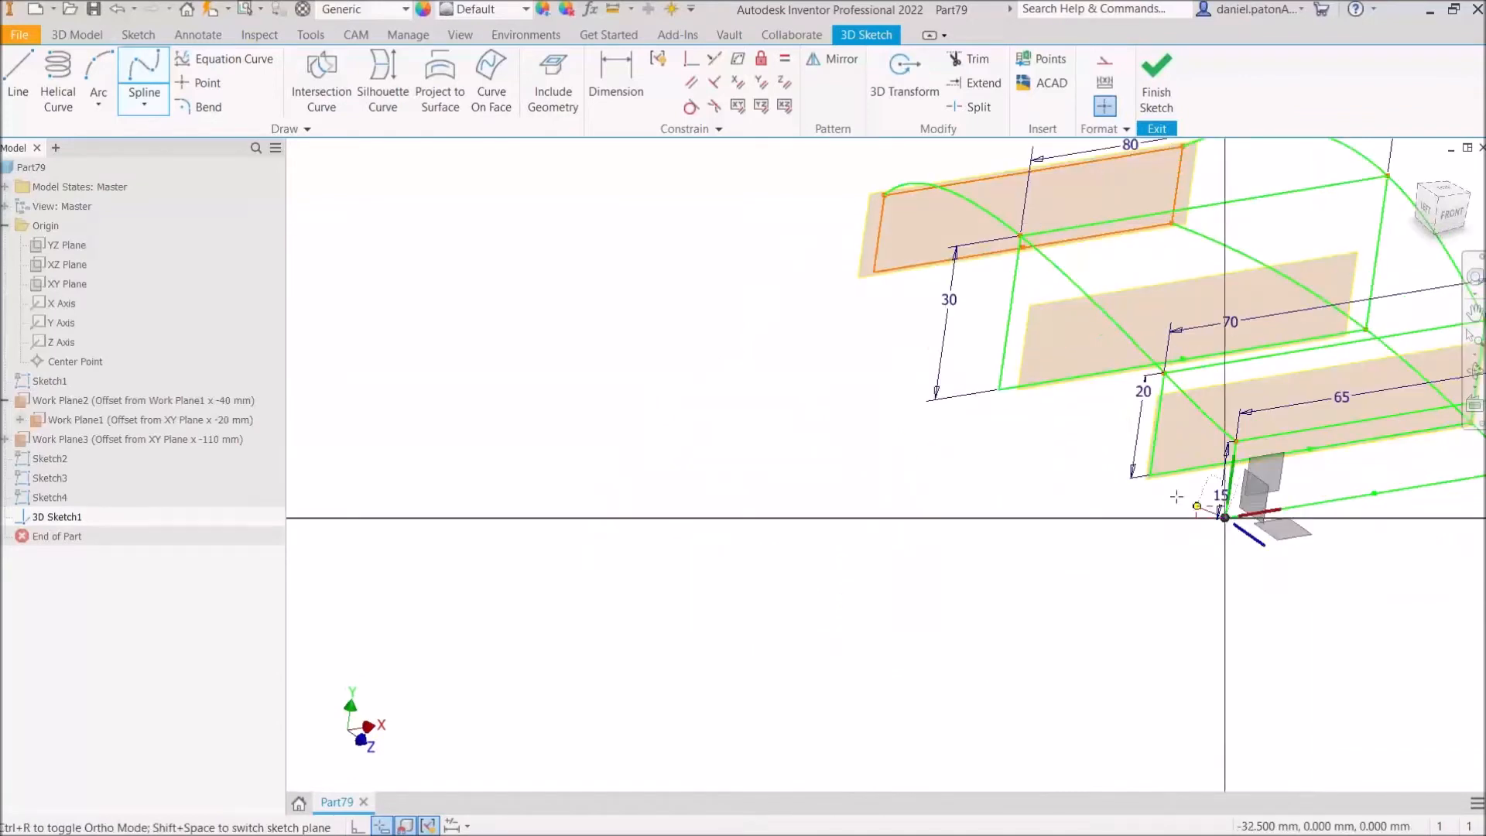
click(998, 390)
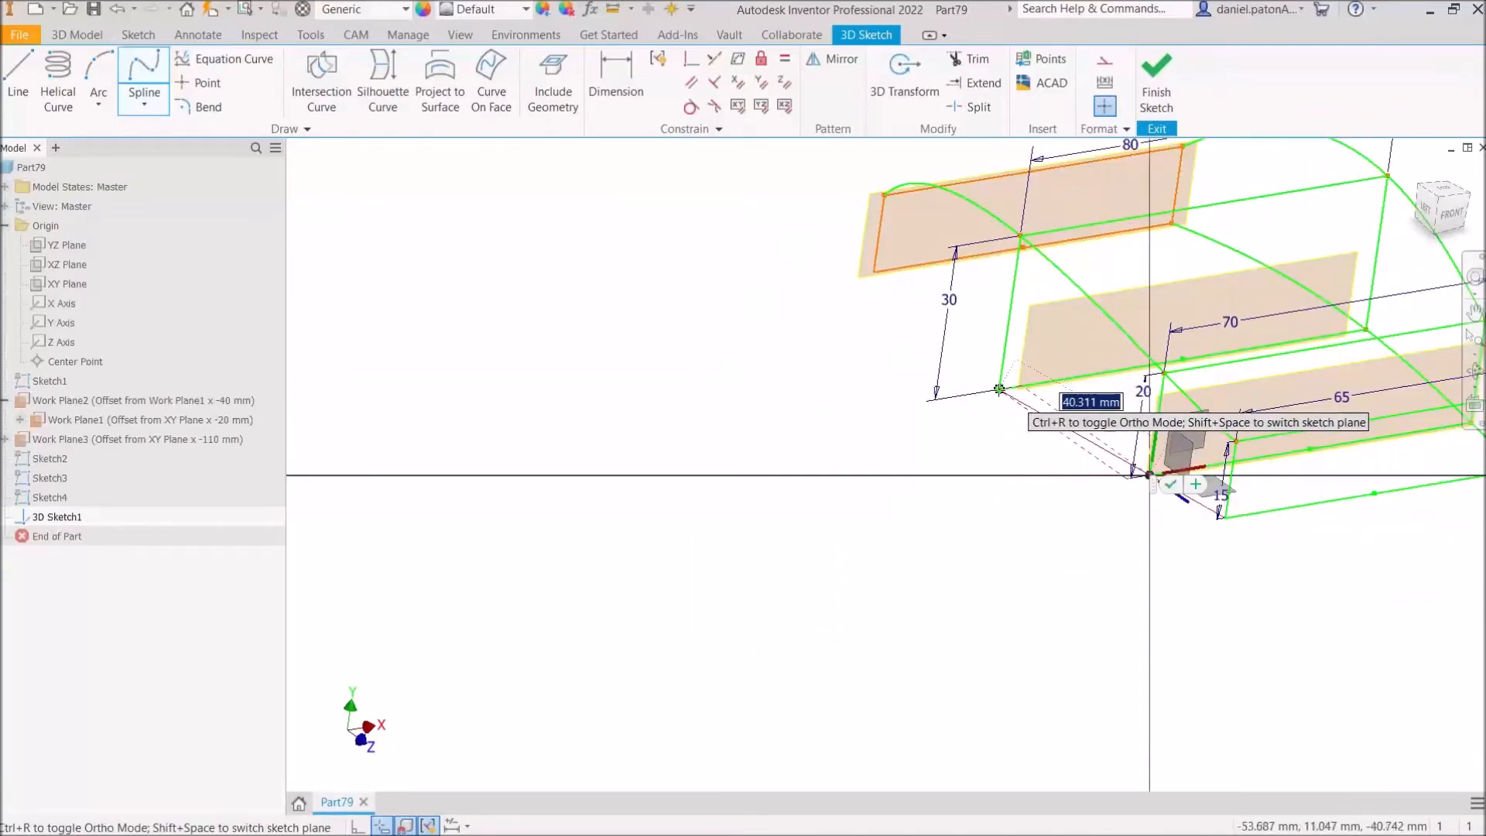
click(873, 272)
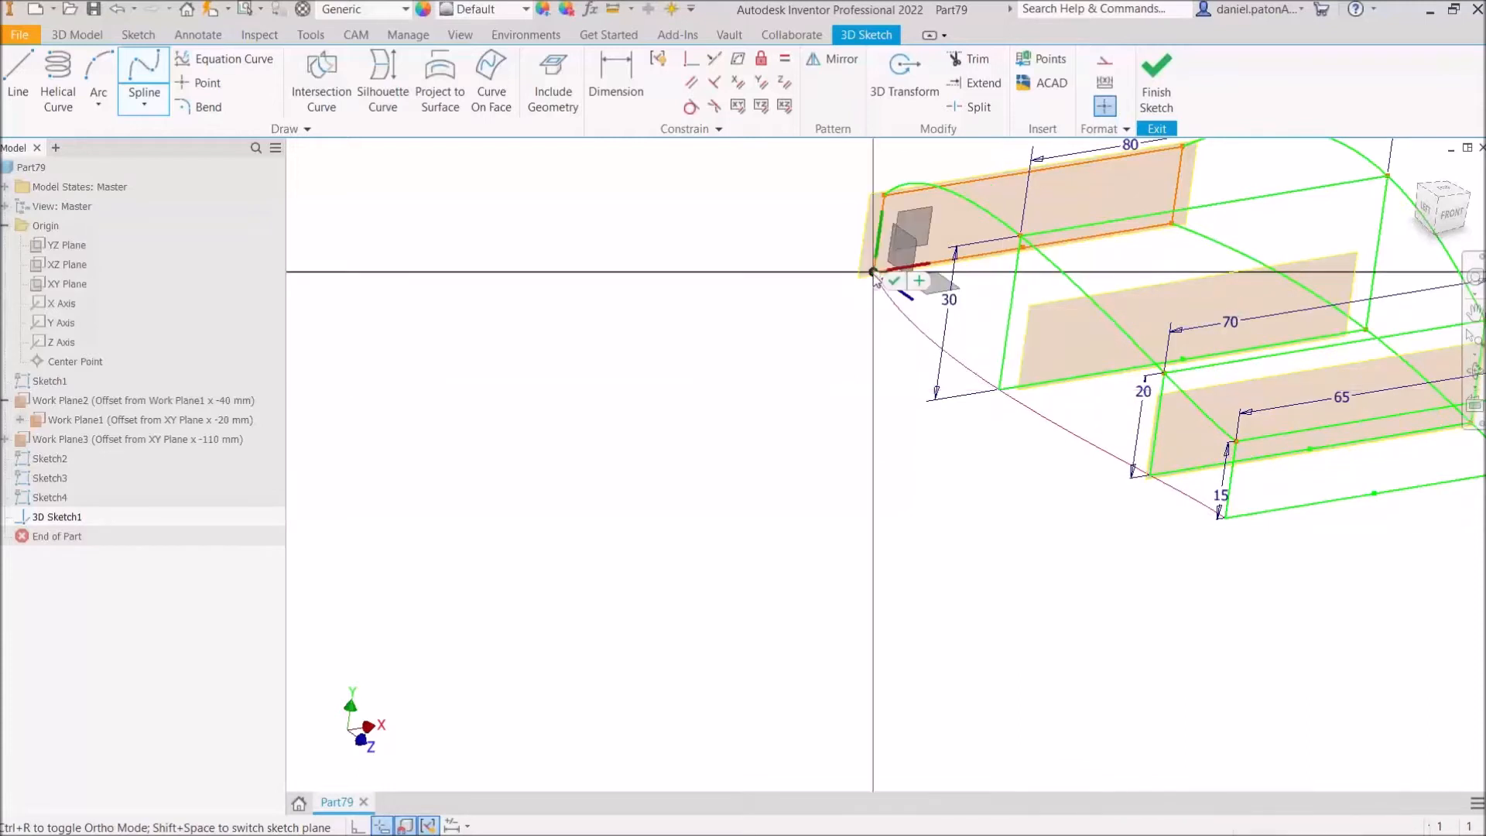
right_click(745, 309)
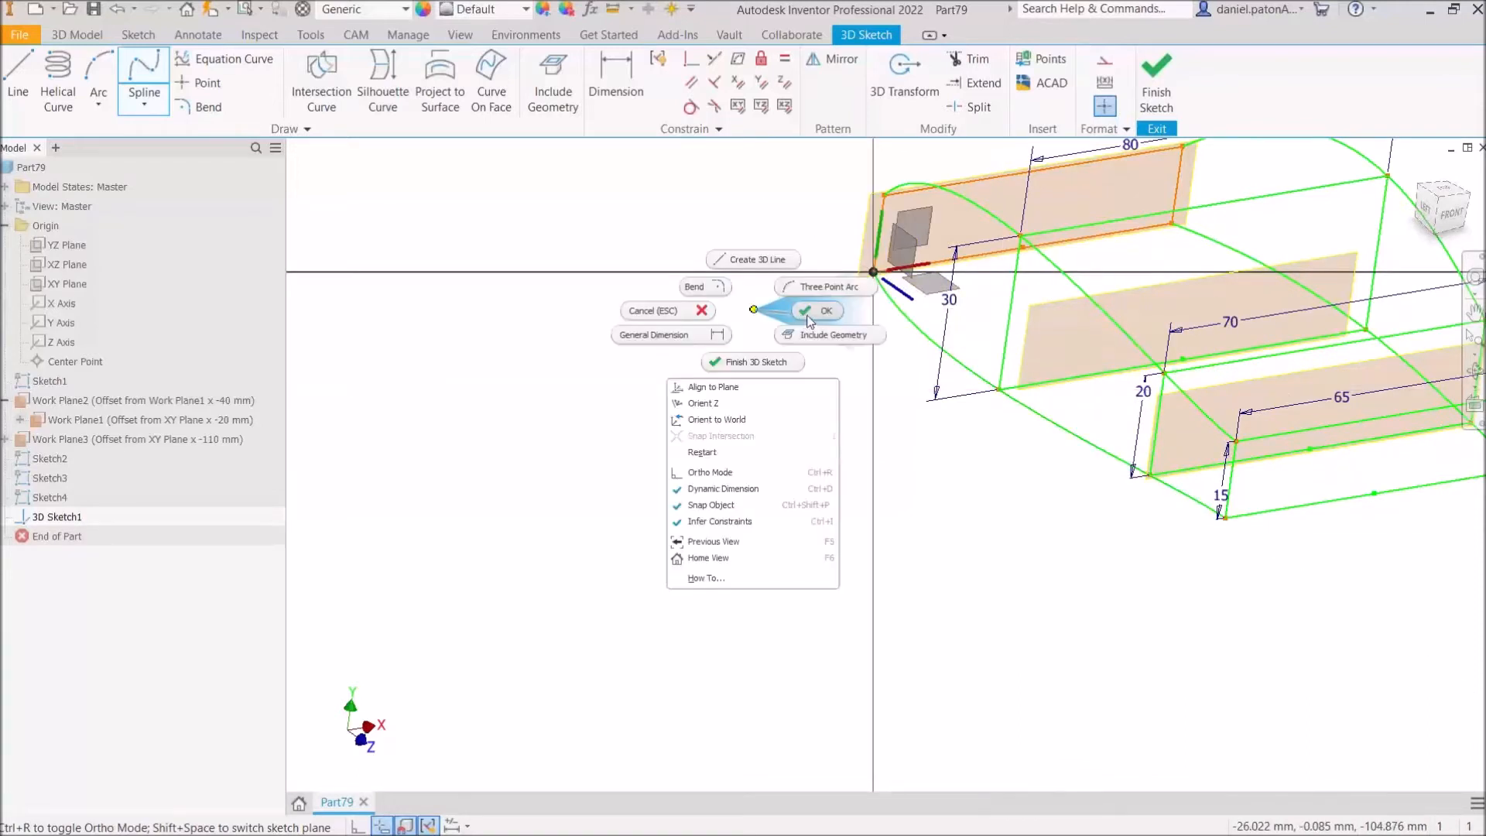
click(777, 308)
Step: Activate the tangency handle of the upper-right spline at the 80 mm wide profile and nudge its end slightly
scroll(1004, 531, up, 3)
shift+middle_drag(1091, 550, 1006, 484)
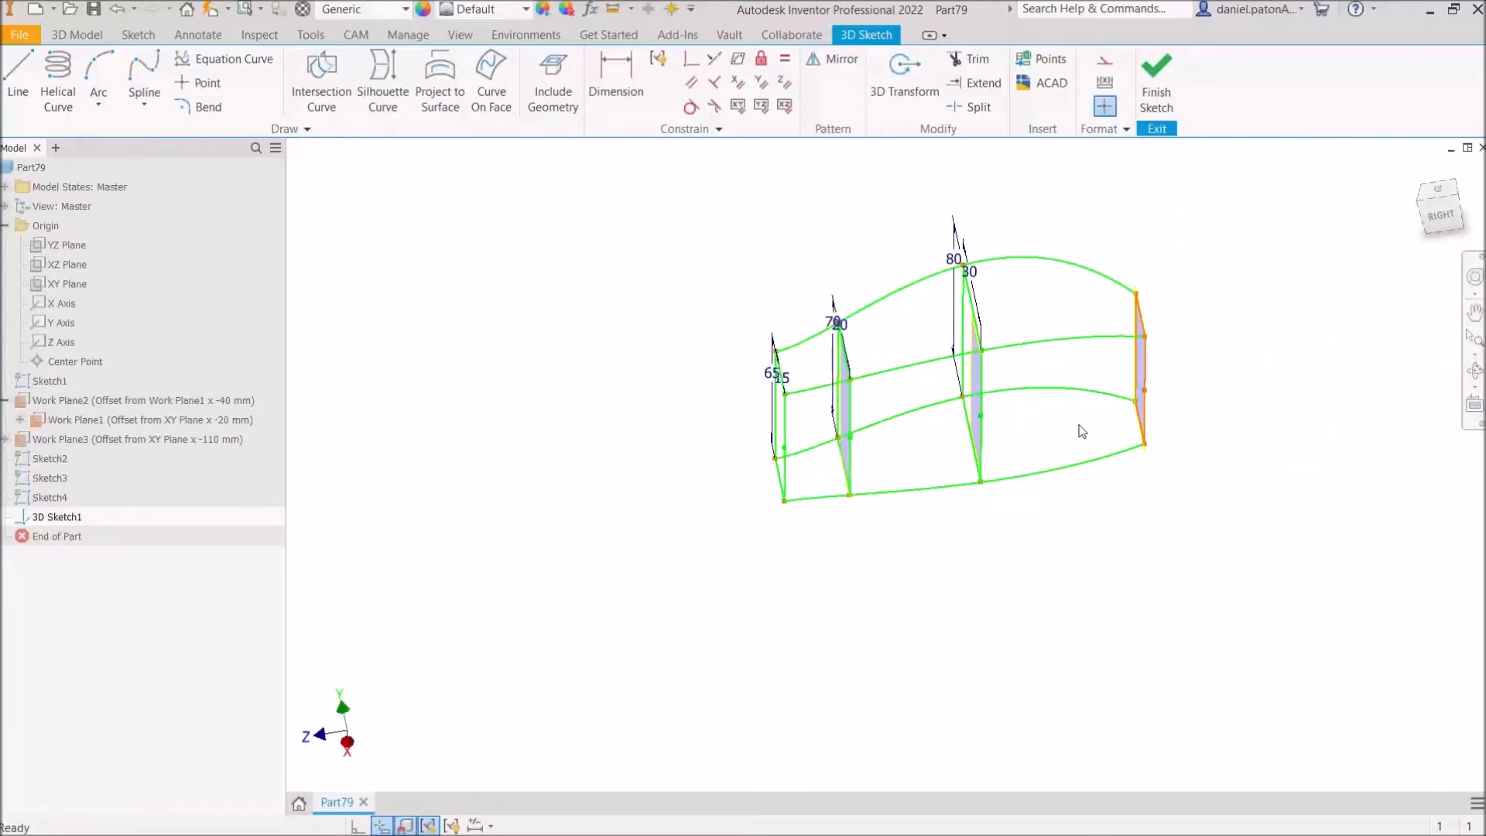
mouse_move(1079, 455)
shift+middle_down()
mouse_move(1038, 434)
mouse_move(1061, 398)
shift+middle_up()
scroll(1019, 392, down, 3)
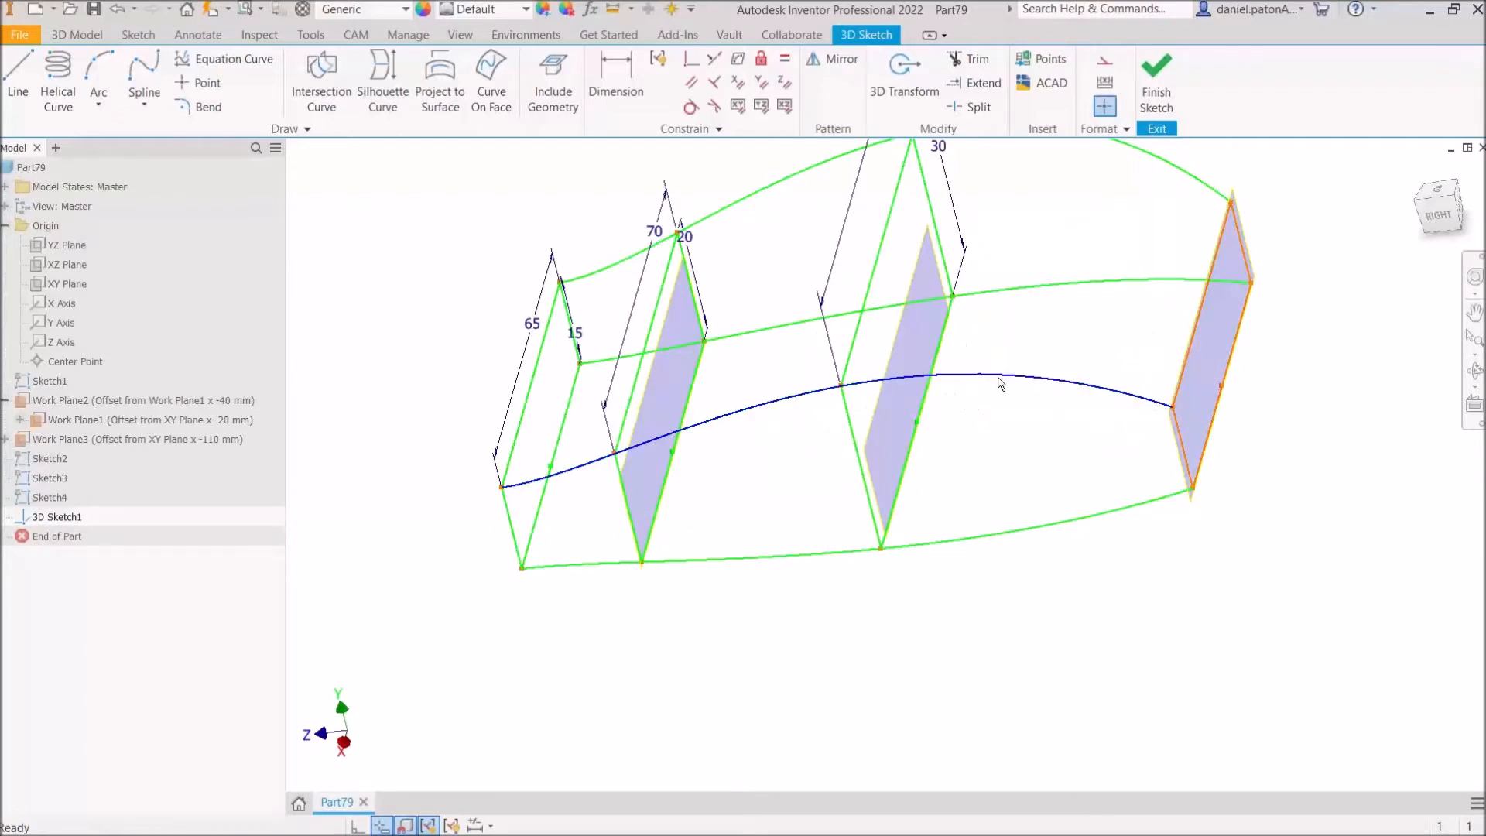
right_click(998, 383)
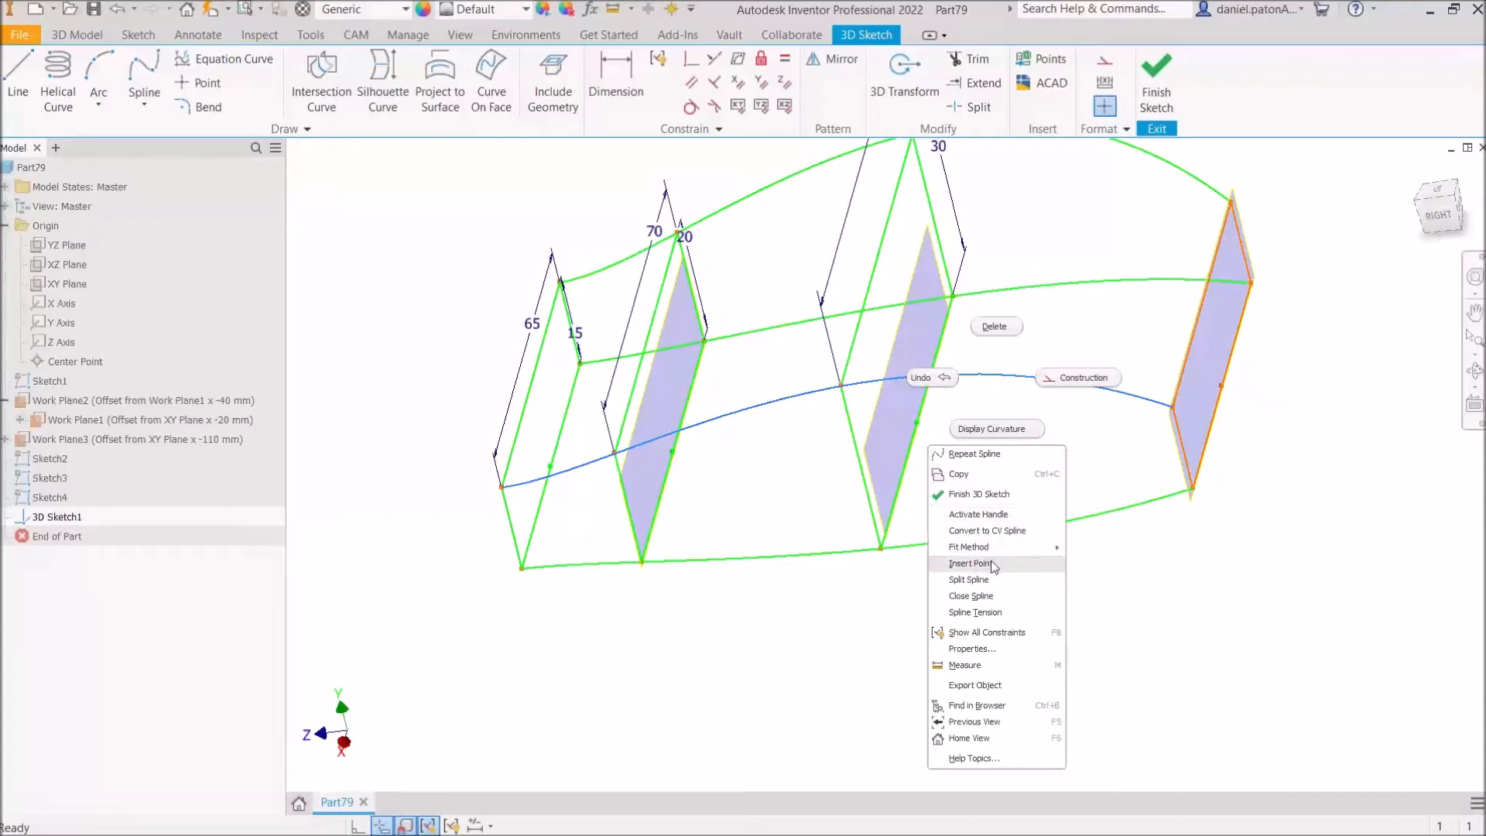
click(994, 514)
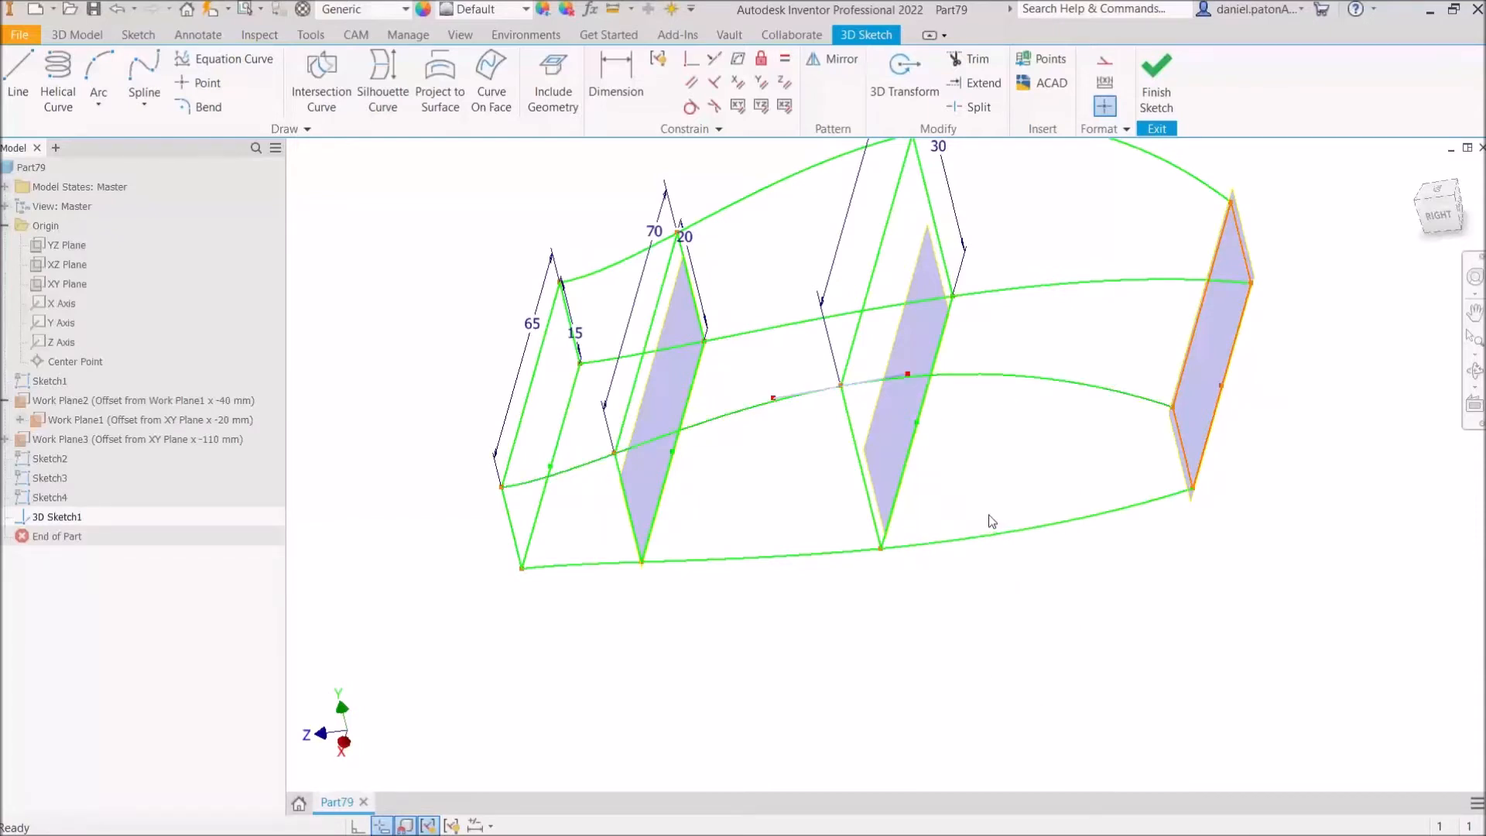
scroll(839, 385, up, 3)
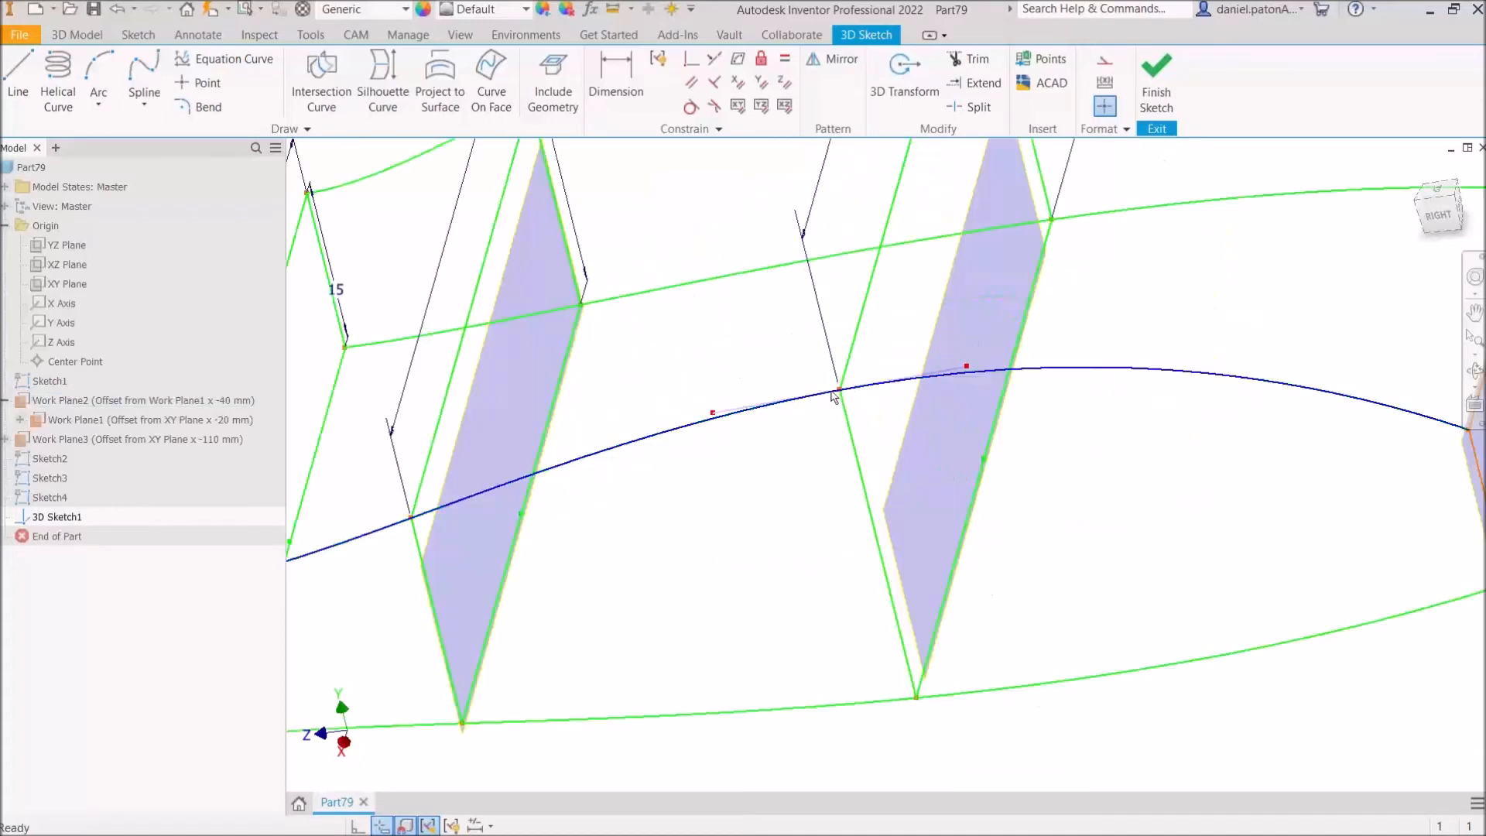
mouse_move(968, 369)
mouse_down()
mouse_move(946, 377)
mouse_move(1029, 350)
mouse_move(947, 365)
mouse_move(984, 353)
mouse_move(960, 354)
mouse_move(976, 356)
mouse_move(967, 366)
mouse_up()
click(1056, 455)
middle_drag(1102, 455, 1022, 478)
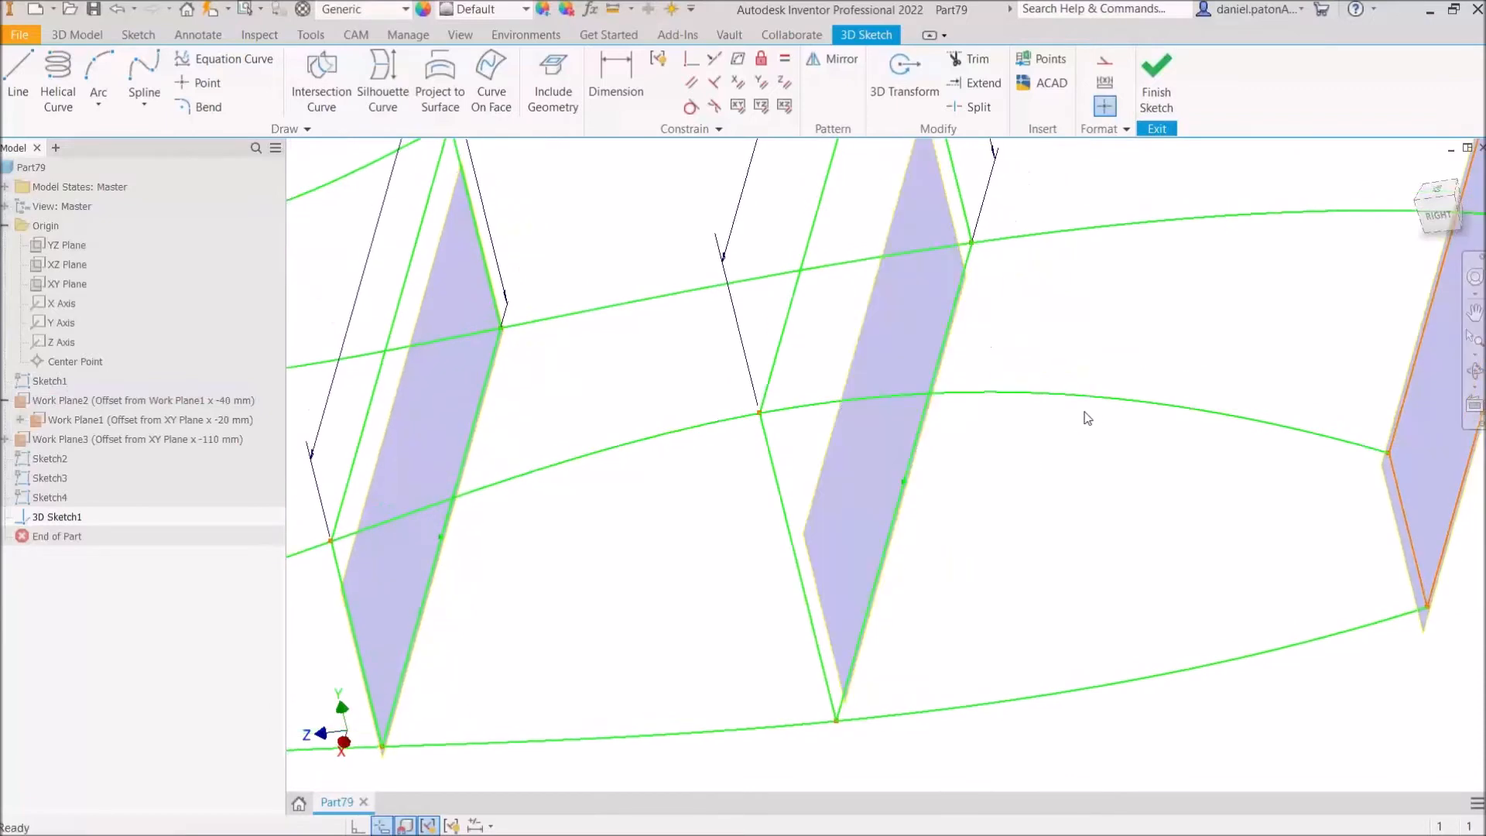
Step: Insert two closely spaced points on the upper-right spline between the third and rearmost profiles
right_click(1055, 393)
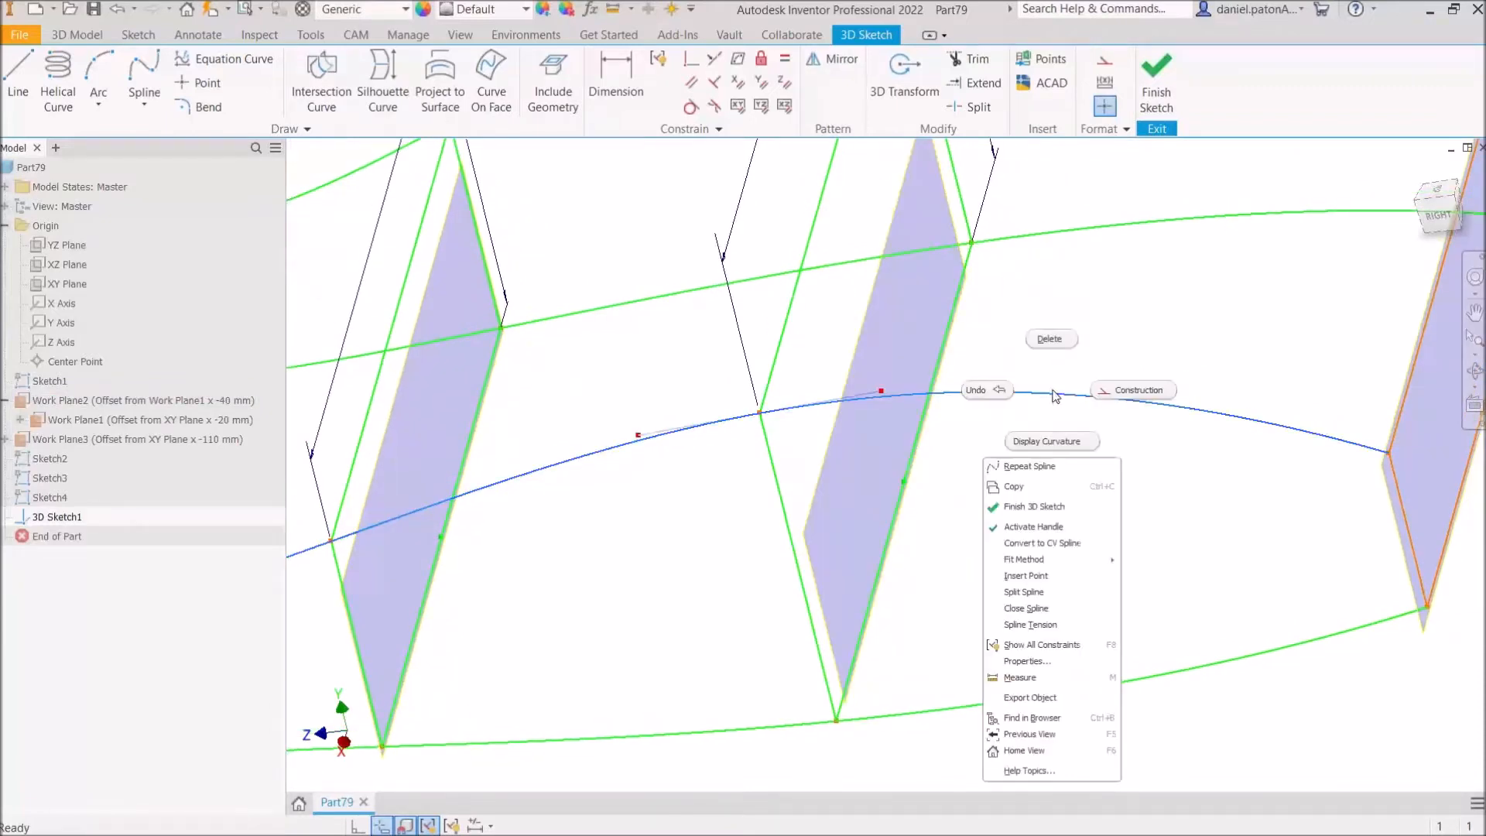
click(1054, 576)
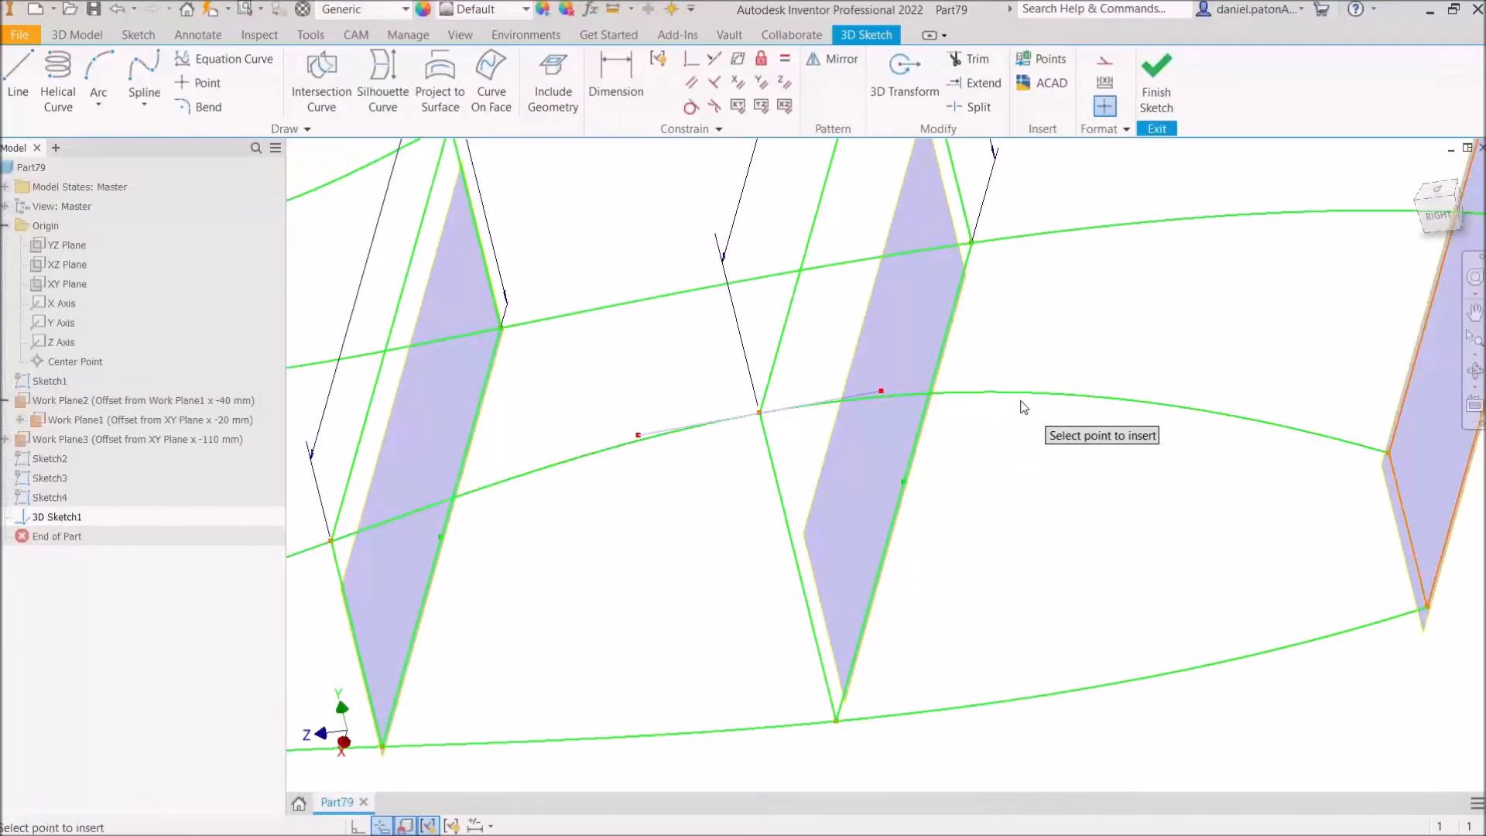
click(1016, 392)
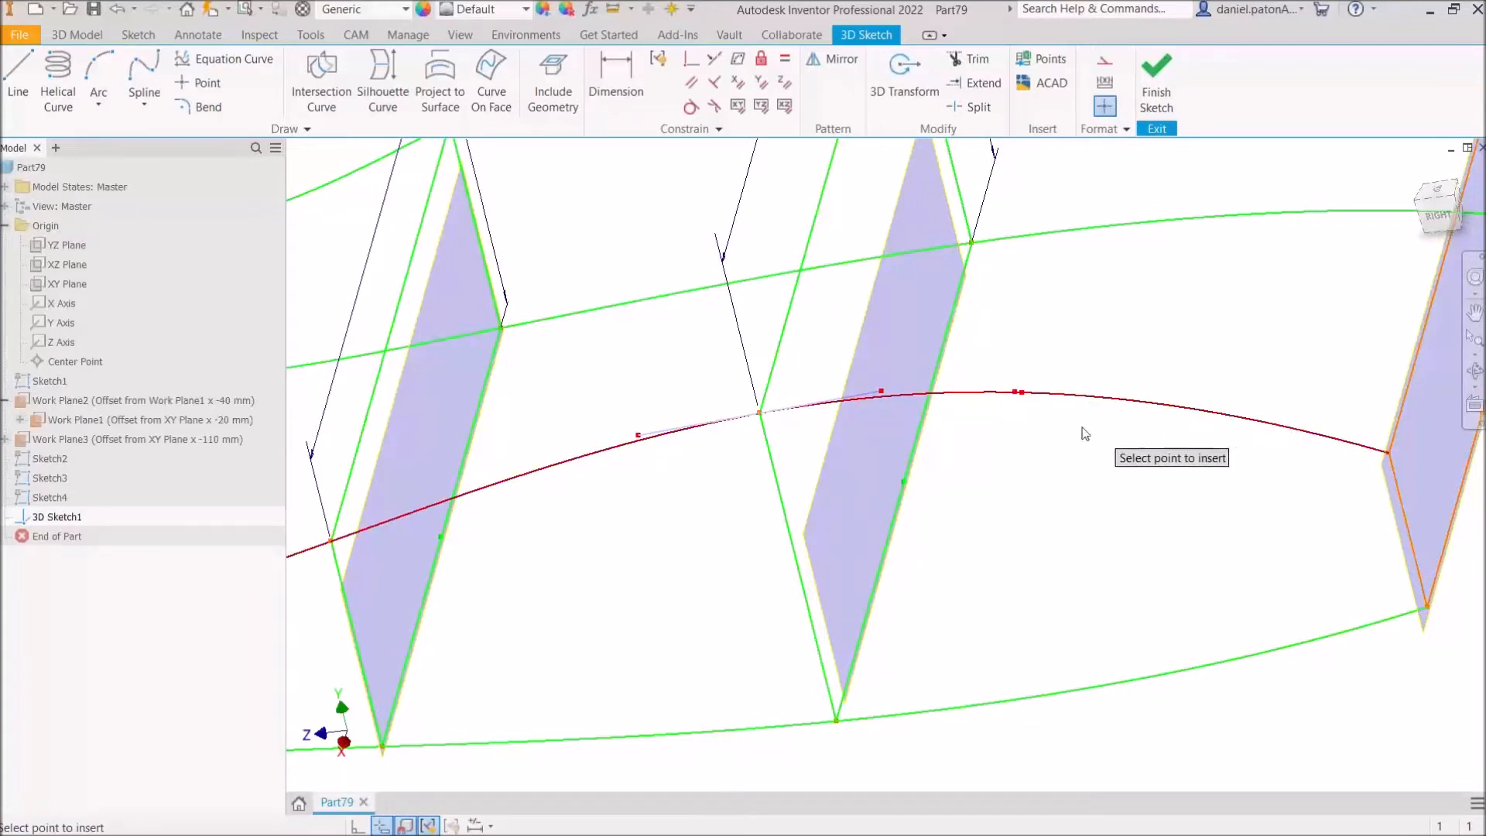
middle_drag(1011, 479, 1136, 470)
right_click(1130, 463)
click(1180, 462)
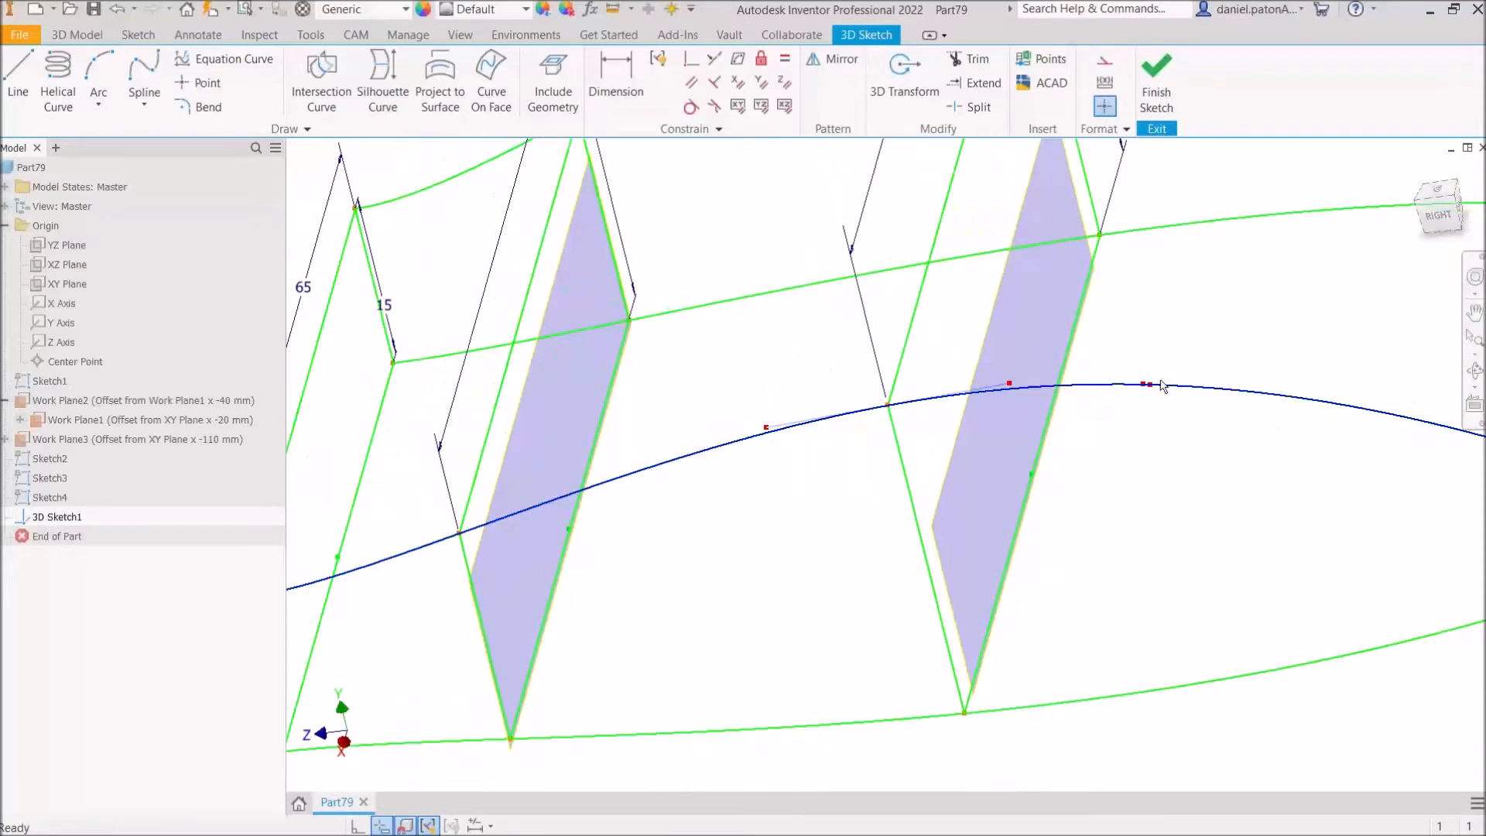
Step: Spread the two inserted points apart, moving one near the rear profile, and raise both to bulge the upper-right spline
drag(1151, 385, 1310, 391)
middle_drag(1310, 391, 1004, 428)
drag(990, 415, 1059, 410)
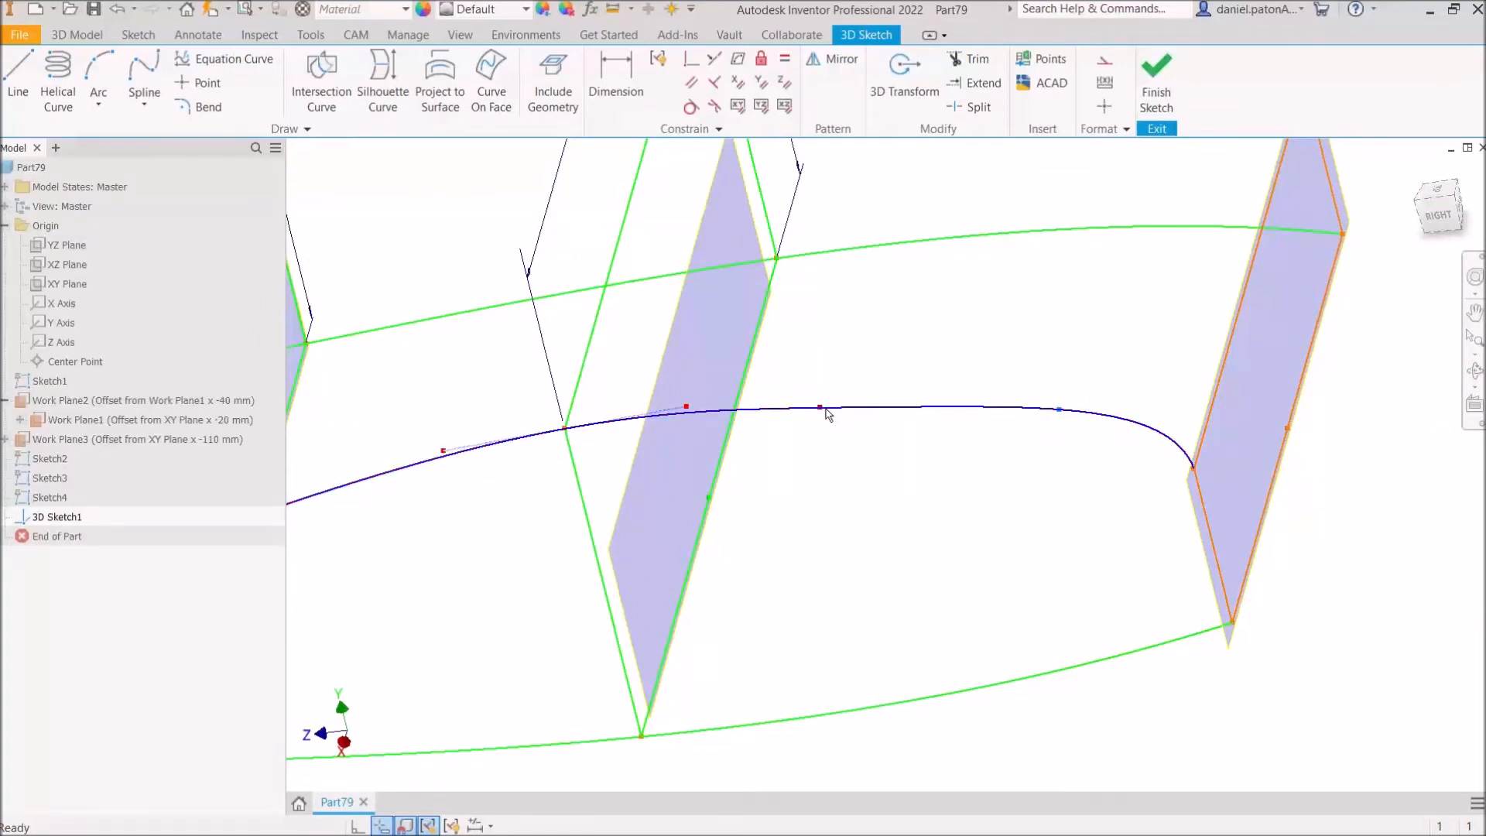
drag(821, 408, 834, 385)
mouse_move(1060, 411)
mouse_down()
mouse_move(1086, 407)
mouse_move(1077, 397)
mouse_up()
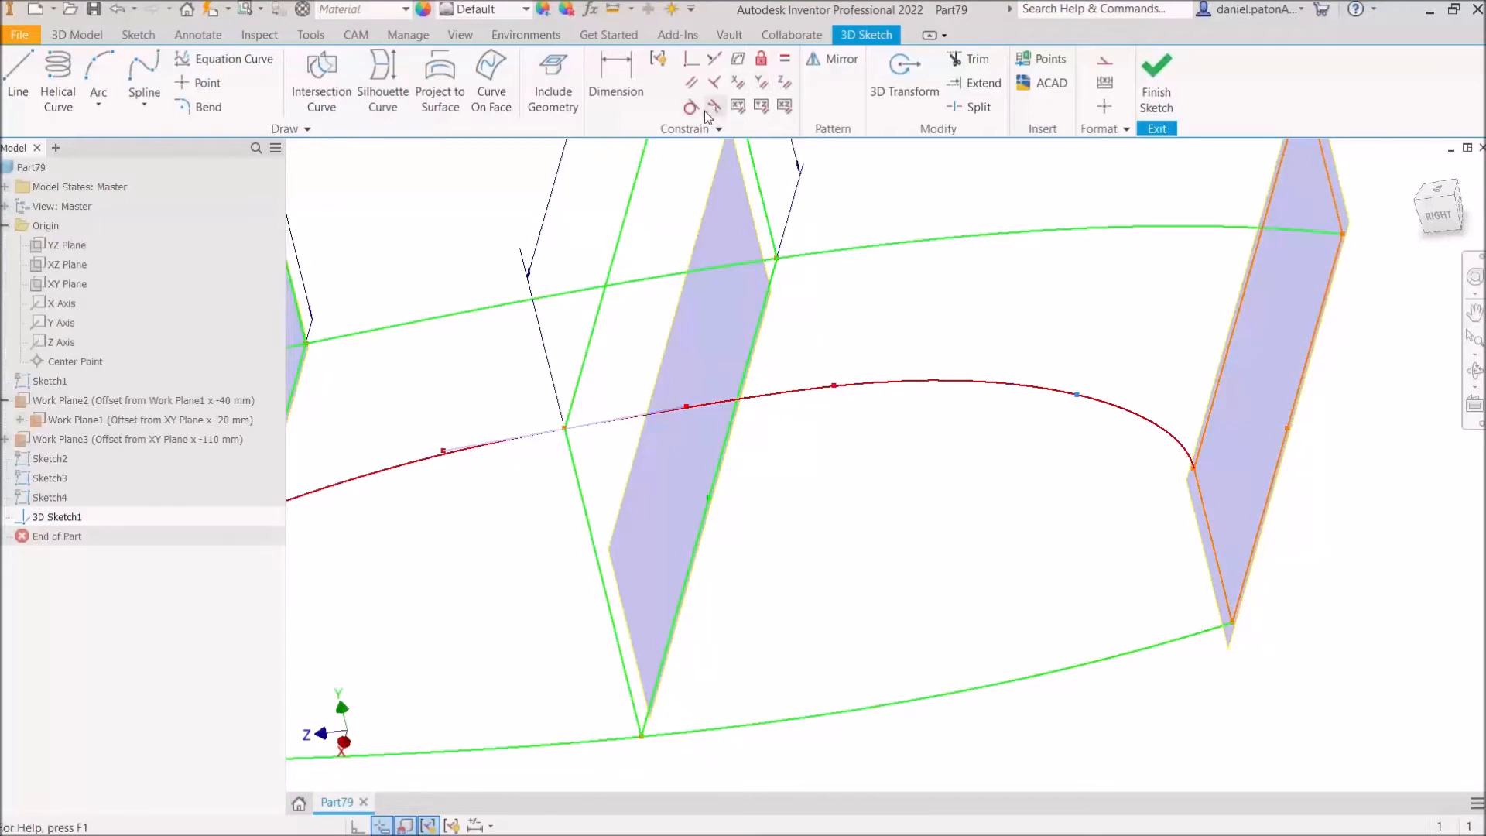
mouse_move(890, 451)
middle_down()
mouse_move(1024, 448)
mouse_move(1383, 358)
middle_up()
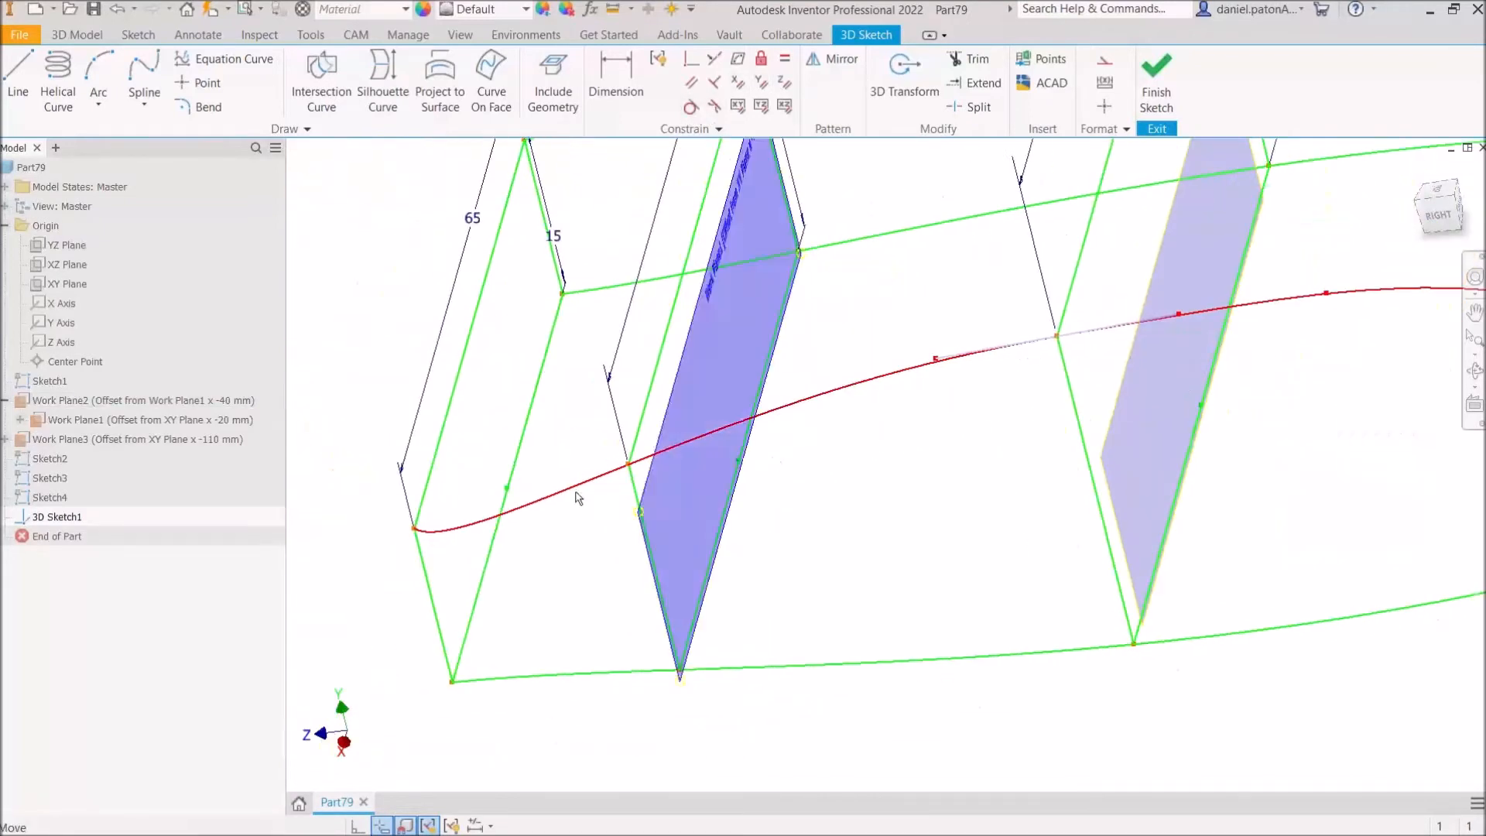
right_click(834, 396)
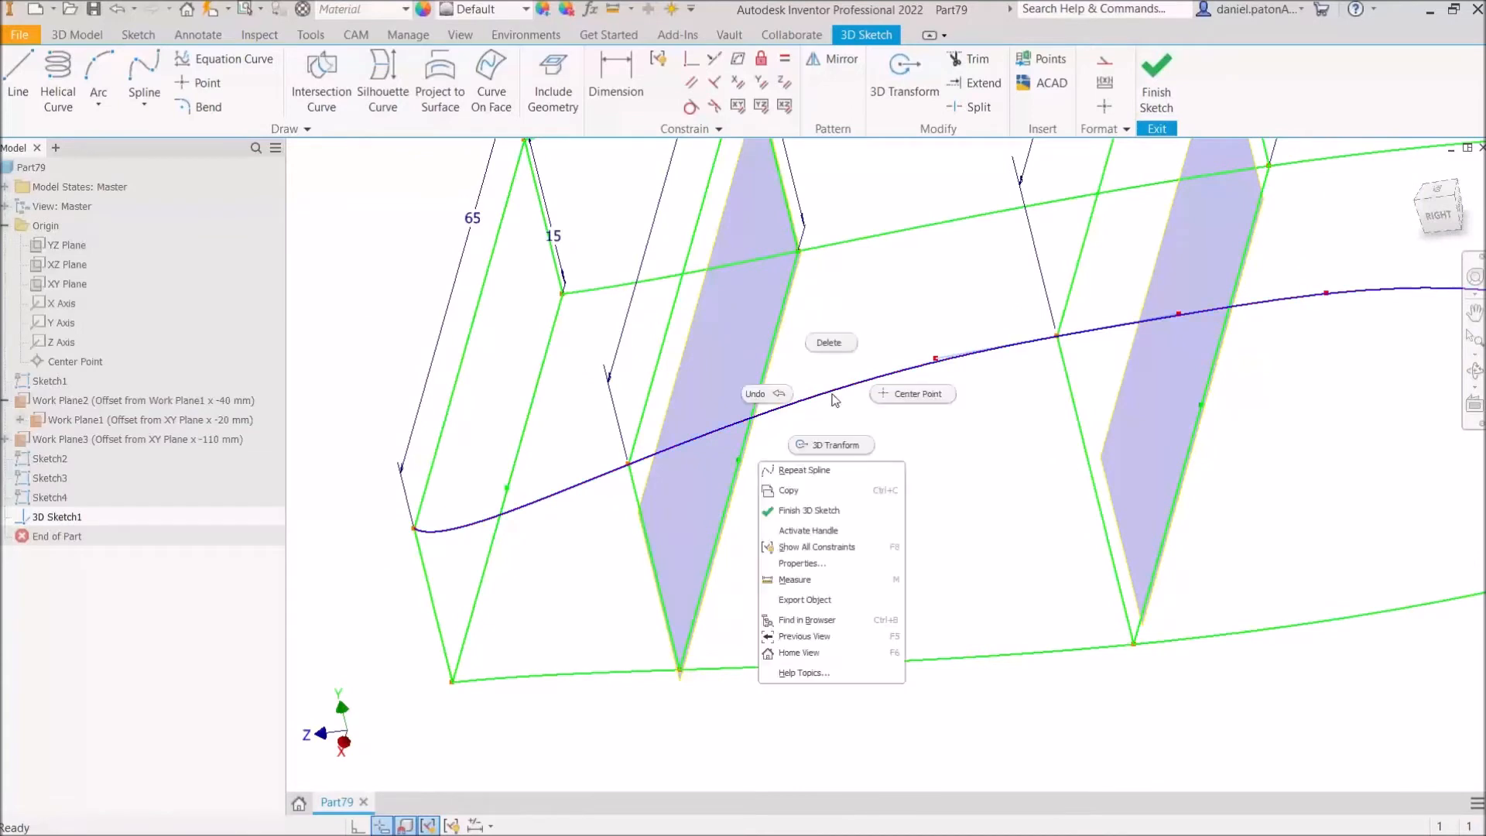
click(867, 444)
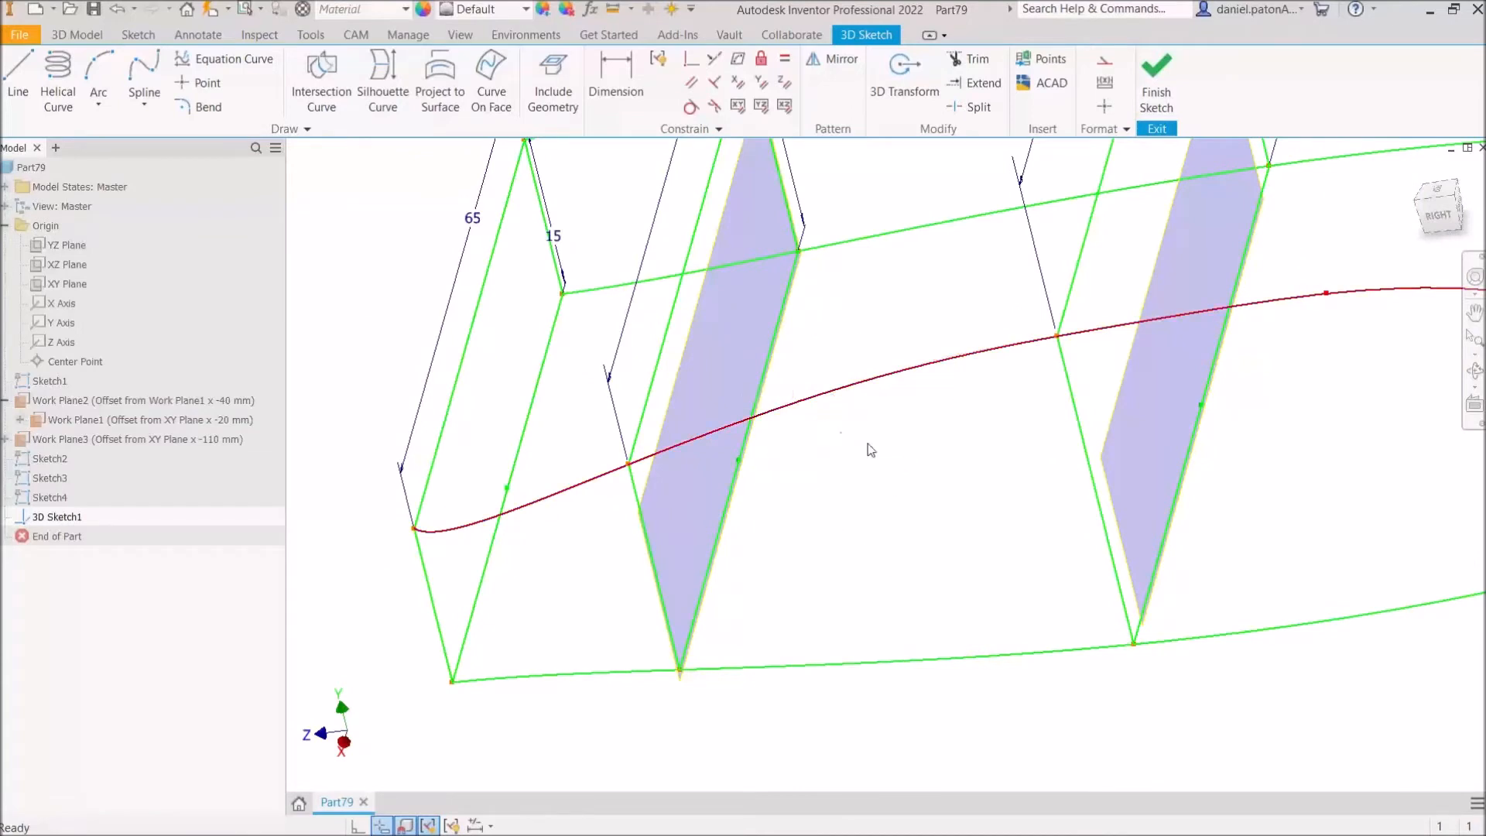
right_click(832, 393)
click(867, 403)
Step: Insert a point on the upper-right spline between the second and third profiles
right_click(854, 389)
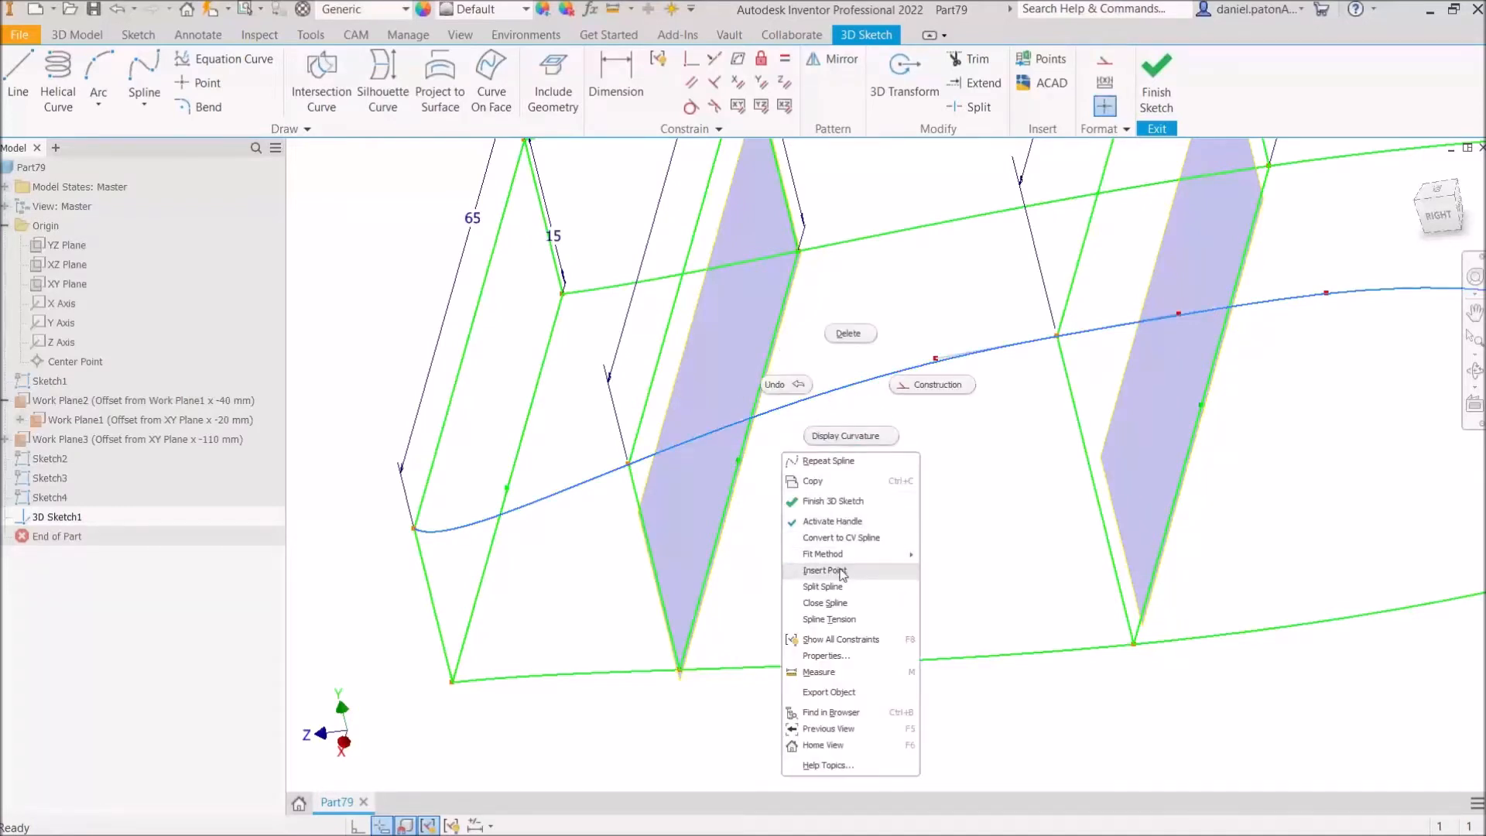
click(842, 572)
click(827, 392)
right_click(878, 465)
click(931, 472)
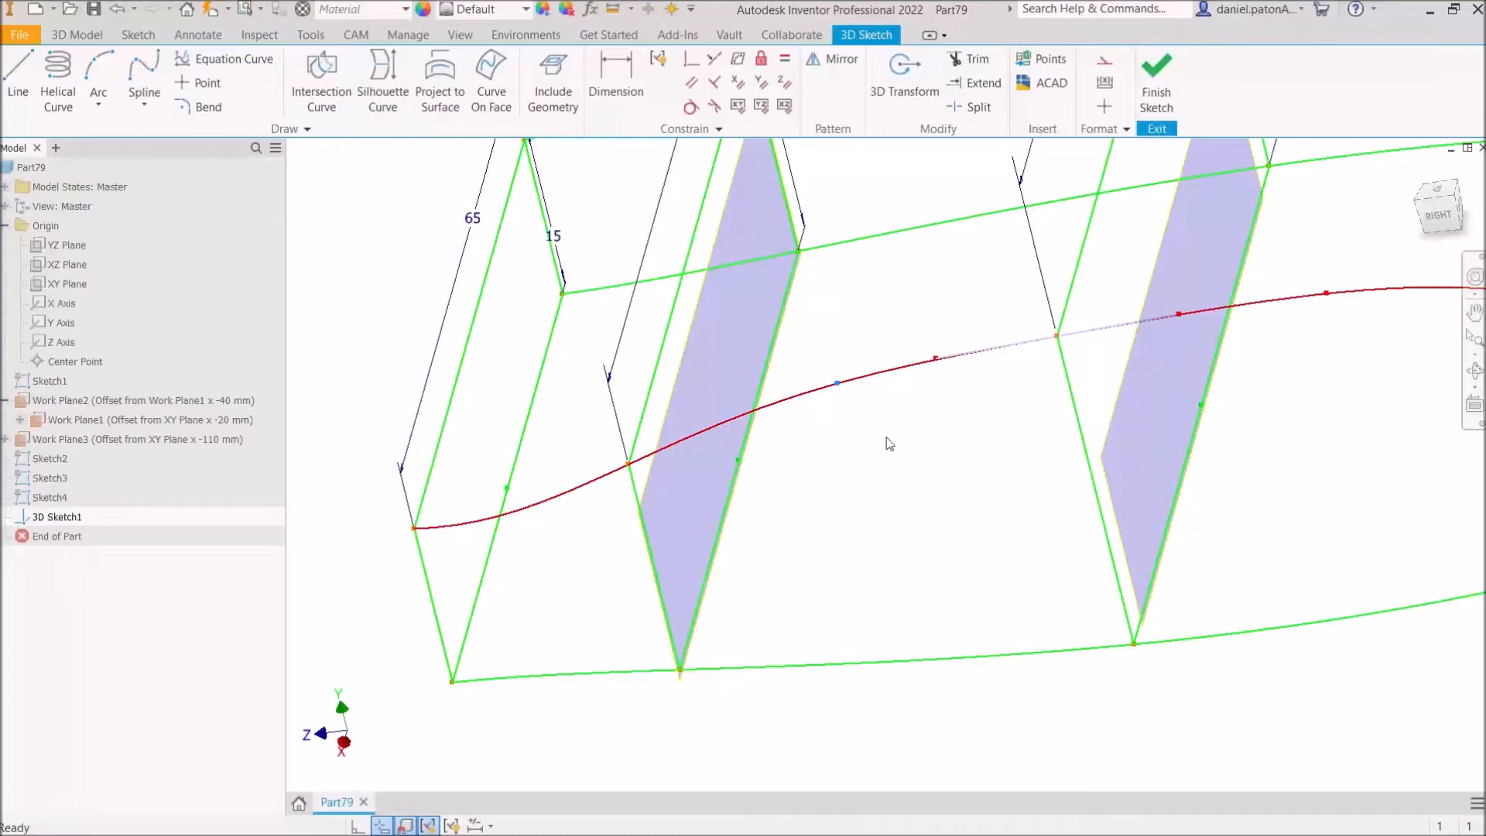
Step: In the top view, move the spline's two rear inserted points outward and the front inserted point slightly inward
mouse_move(962, 398)
shift+middle_down()
mouse_move(1151, 421)
mouse_move(1384, 272)
shift+middle_up()
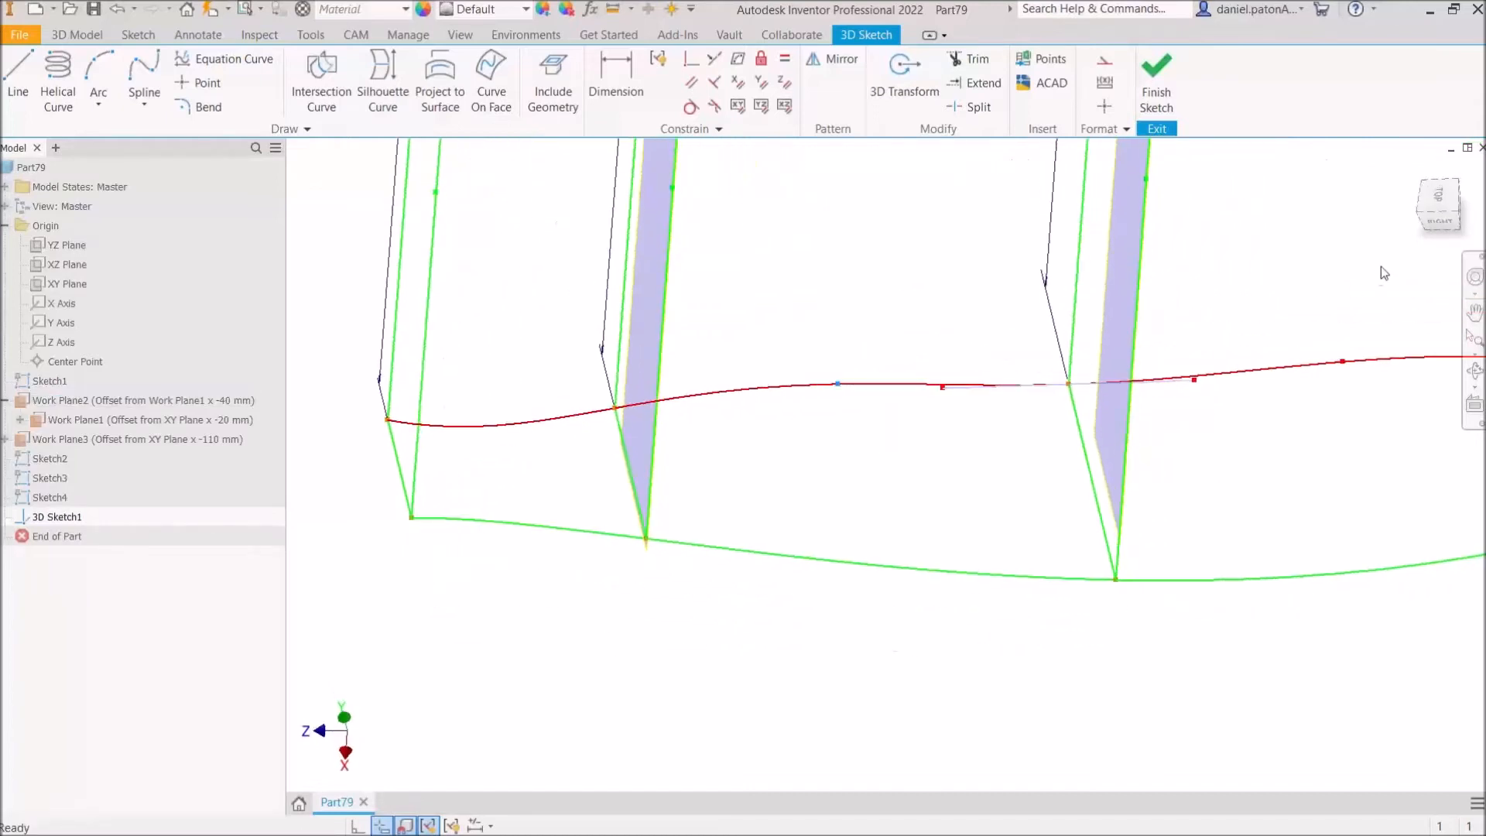
click(1432, 206)
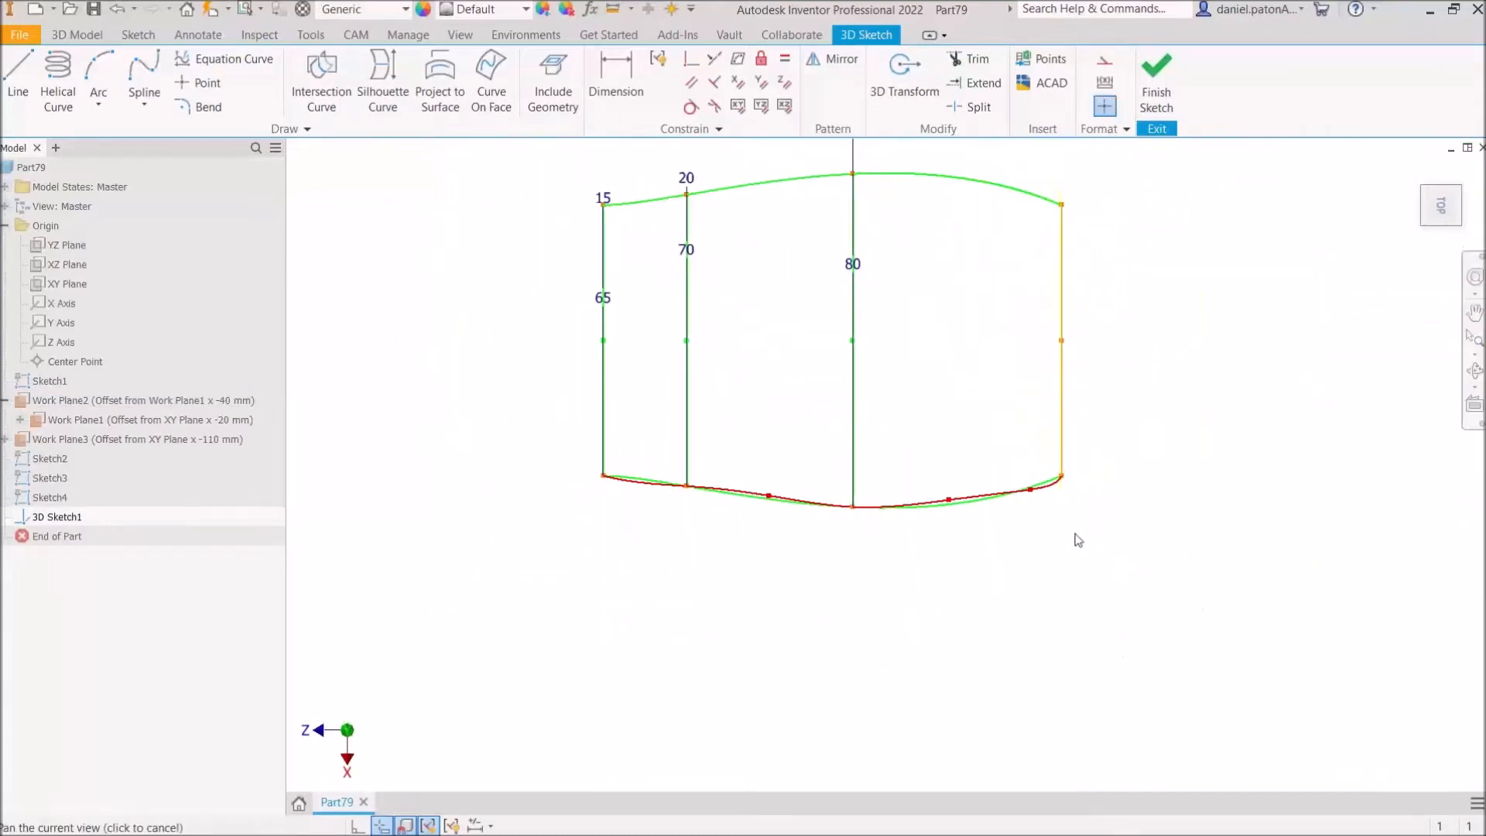
scroll(946, 508, down, 3)
drag(960, 497, 972, 516)
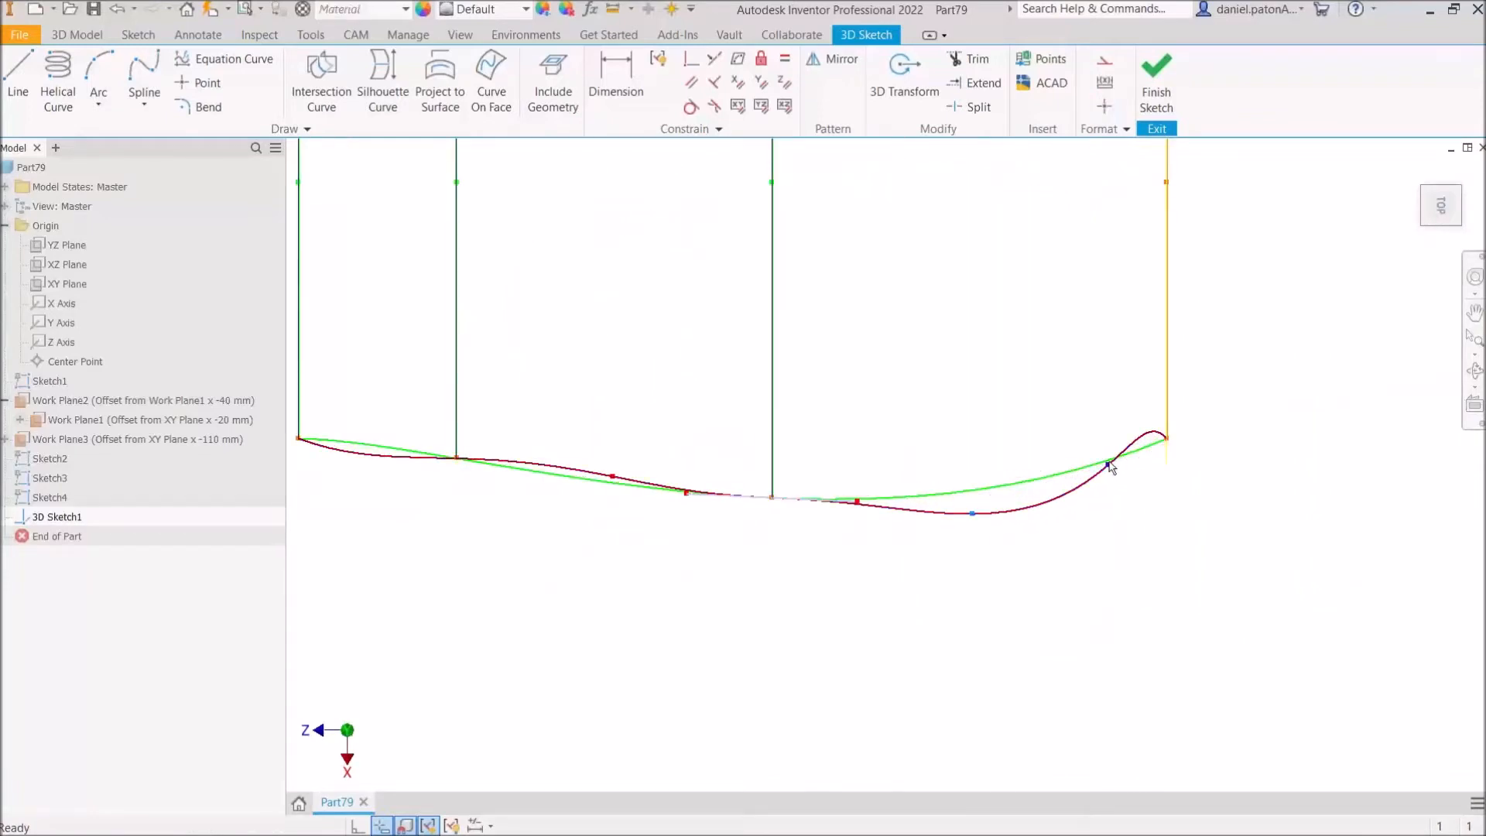
drag(1118, 508, 1112, 508)
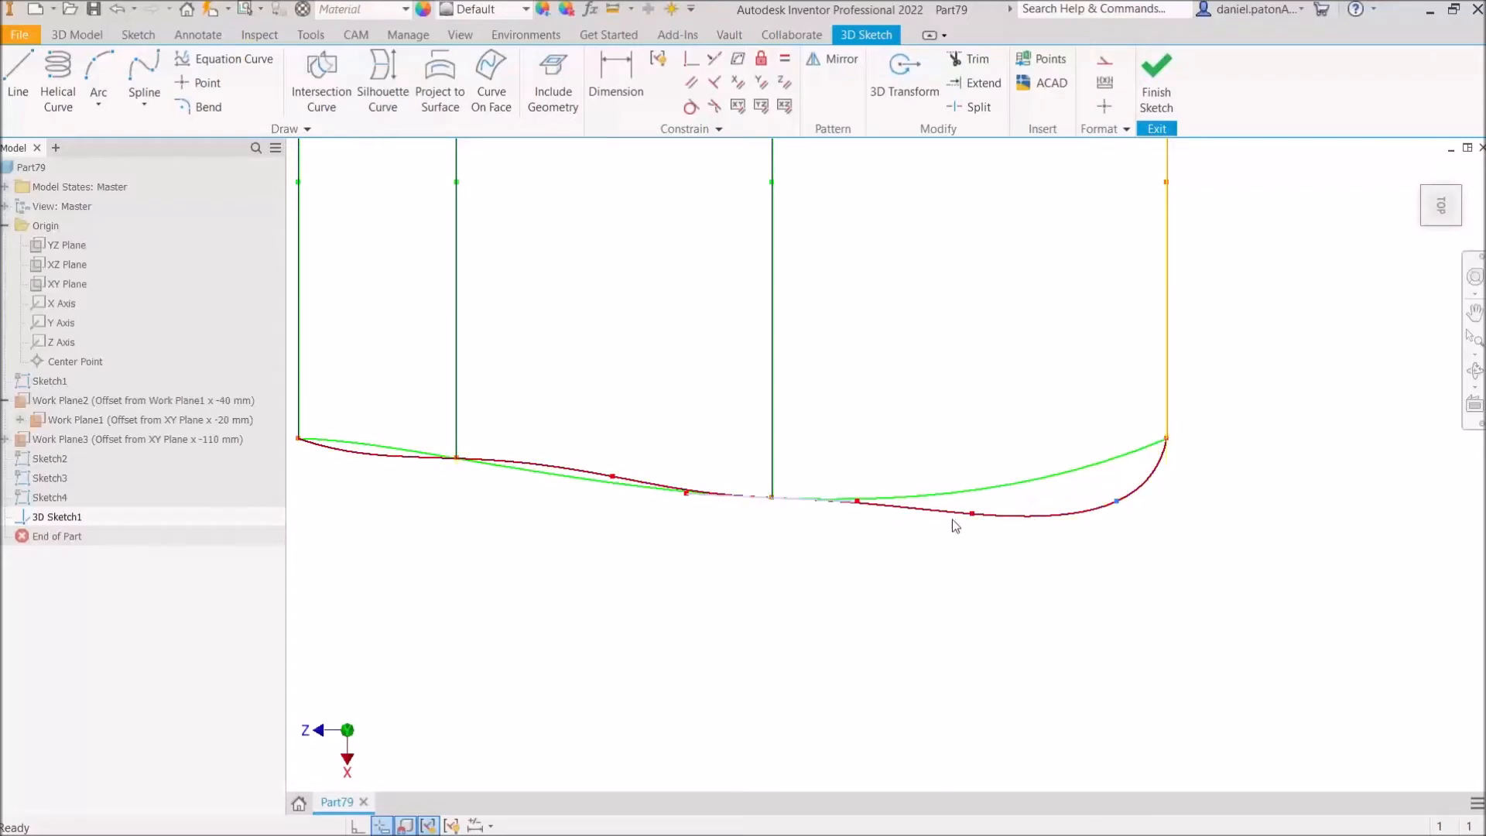
mouse_move(616, 483)
mouse_down()
mouse_move(614, 465)
mouse_move(633, 467)
mouse_up()
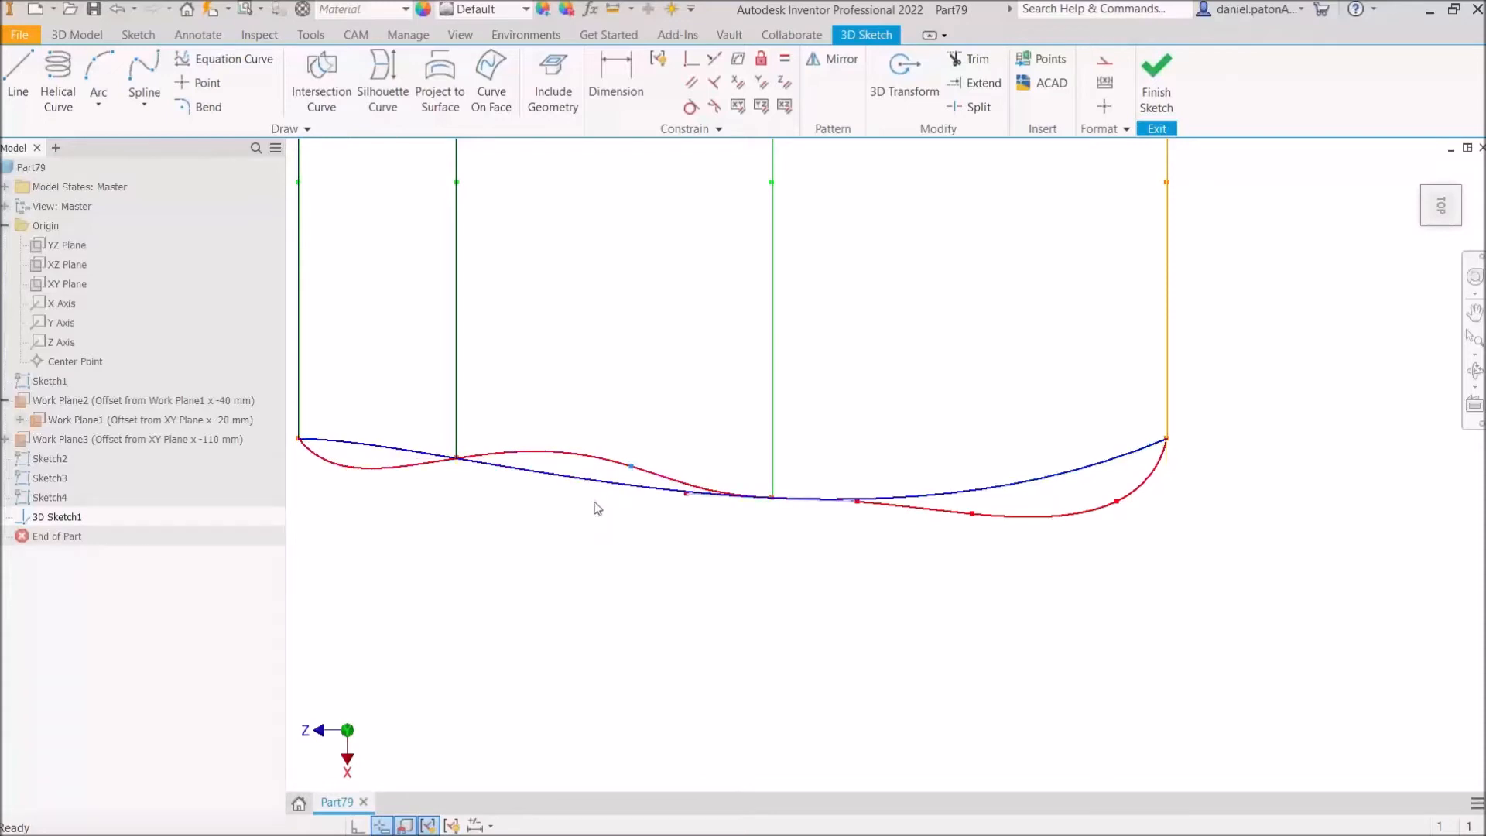
Step: In the right view, fine-tune the heights of the two rear inserted points on the reshaped spline
middle_drag(609, 568, 717, 563)
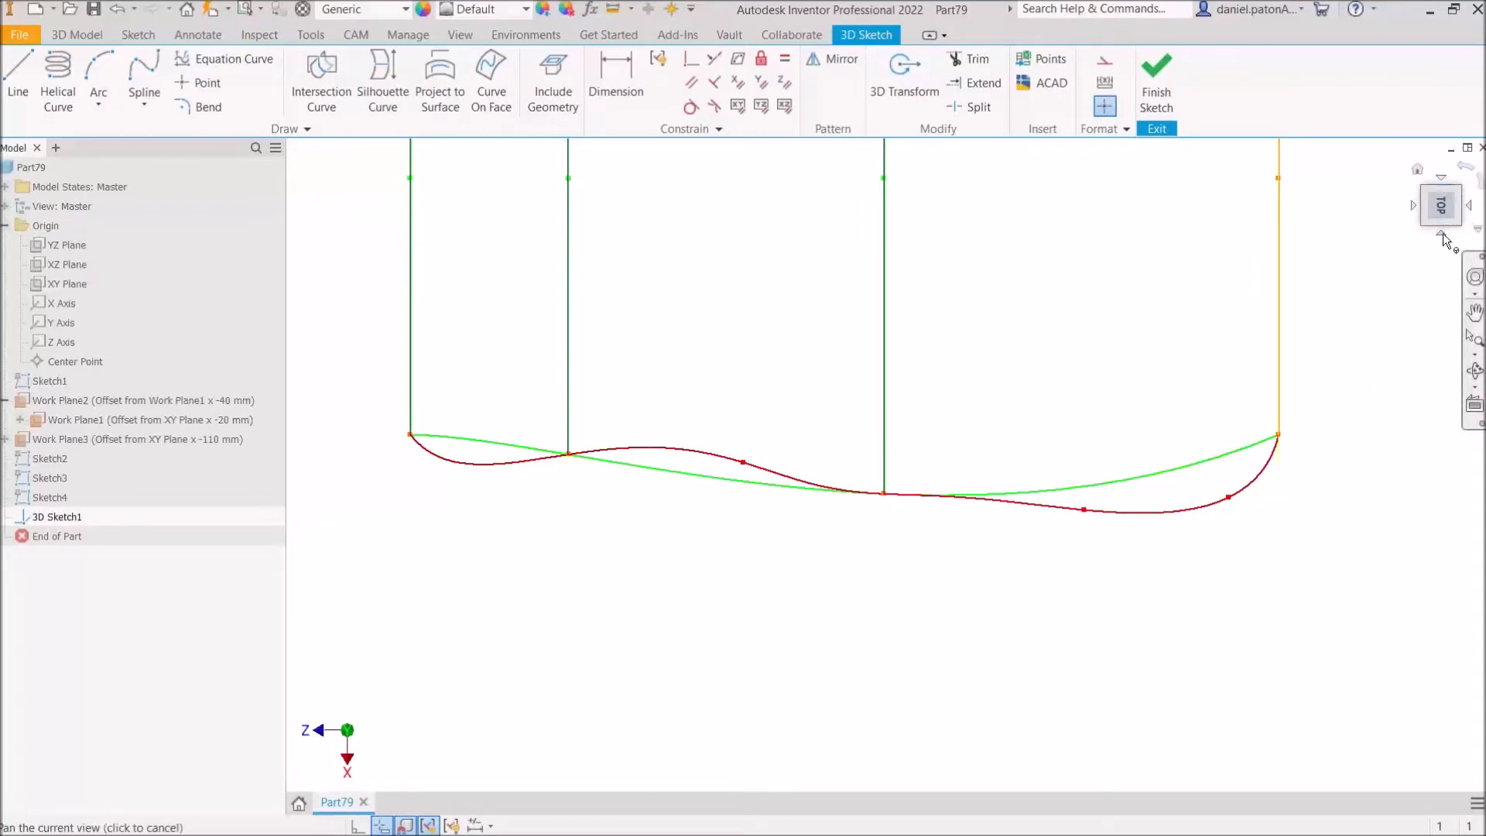
click(1443, 234)
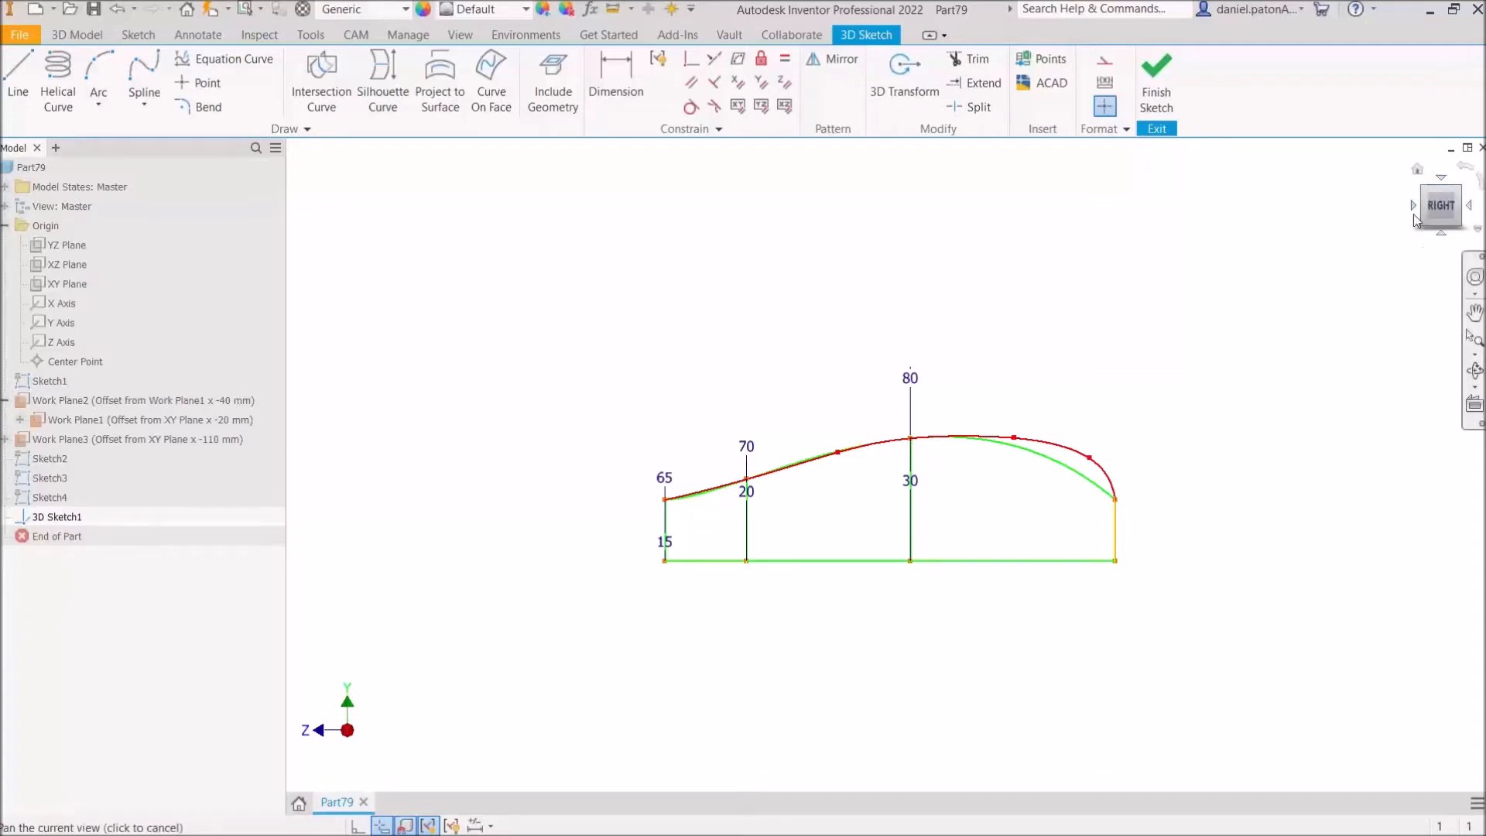
scroll(1030, 447, down, 5)
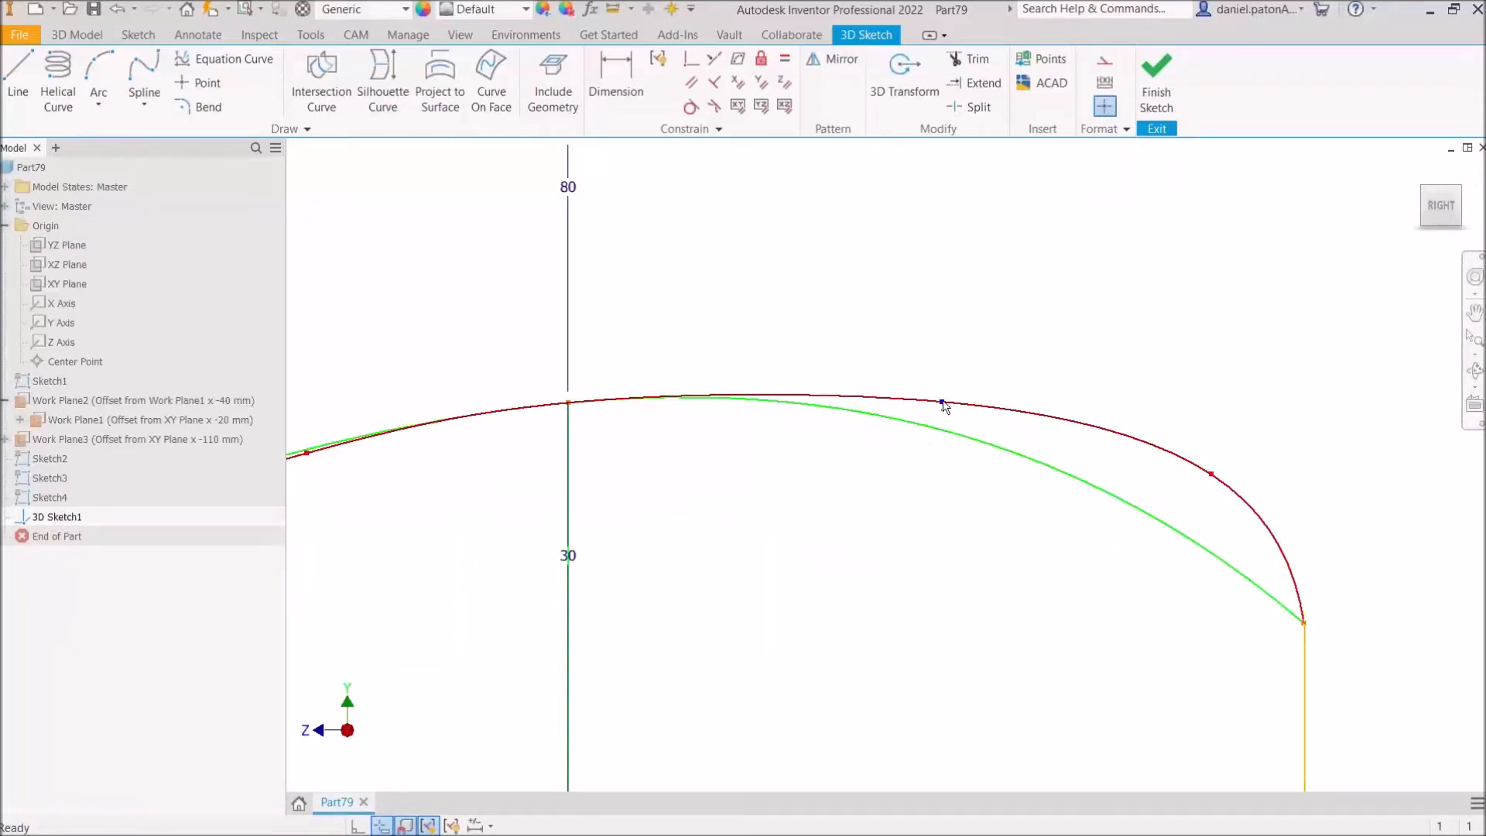
drag(945, 406, 945, 400)
drag(1212, 474, 1215, 473)
scroll(986, 394, down, 3)
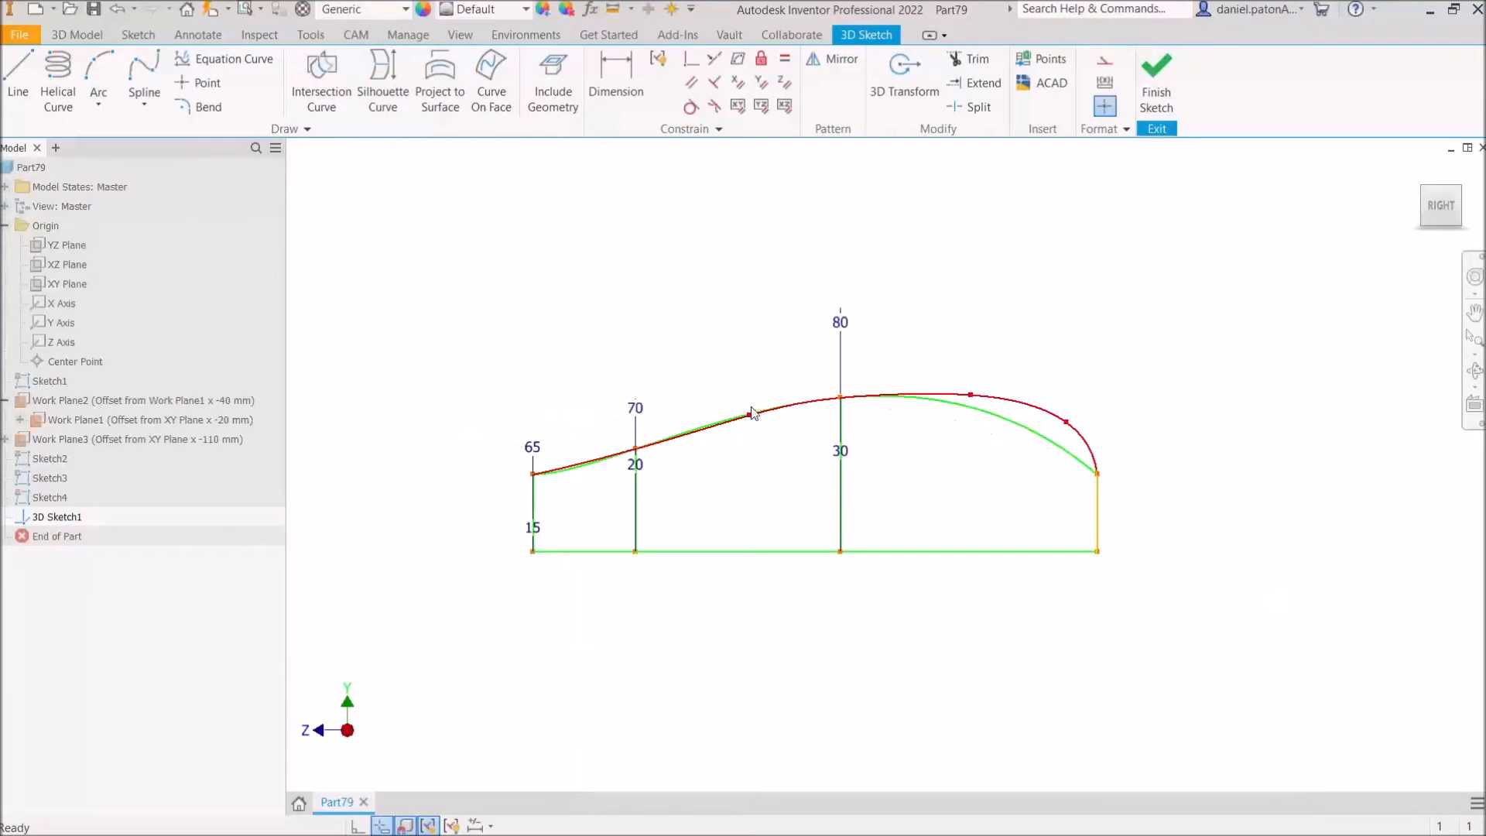
Step: Delete the original spline through the upper-left corners of the profiles
mouse_move(1162, 427)
shift+middle_down()
mouse_move(1068, 462)
mouse_move(968, 554)
mouse_move(1010, 486)
mouse_move(1018, 497)
mouse_move(1021, 448)
shift+middle_up()
middle_drag(1154, 291, 1061, 394)
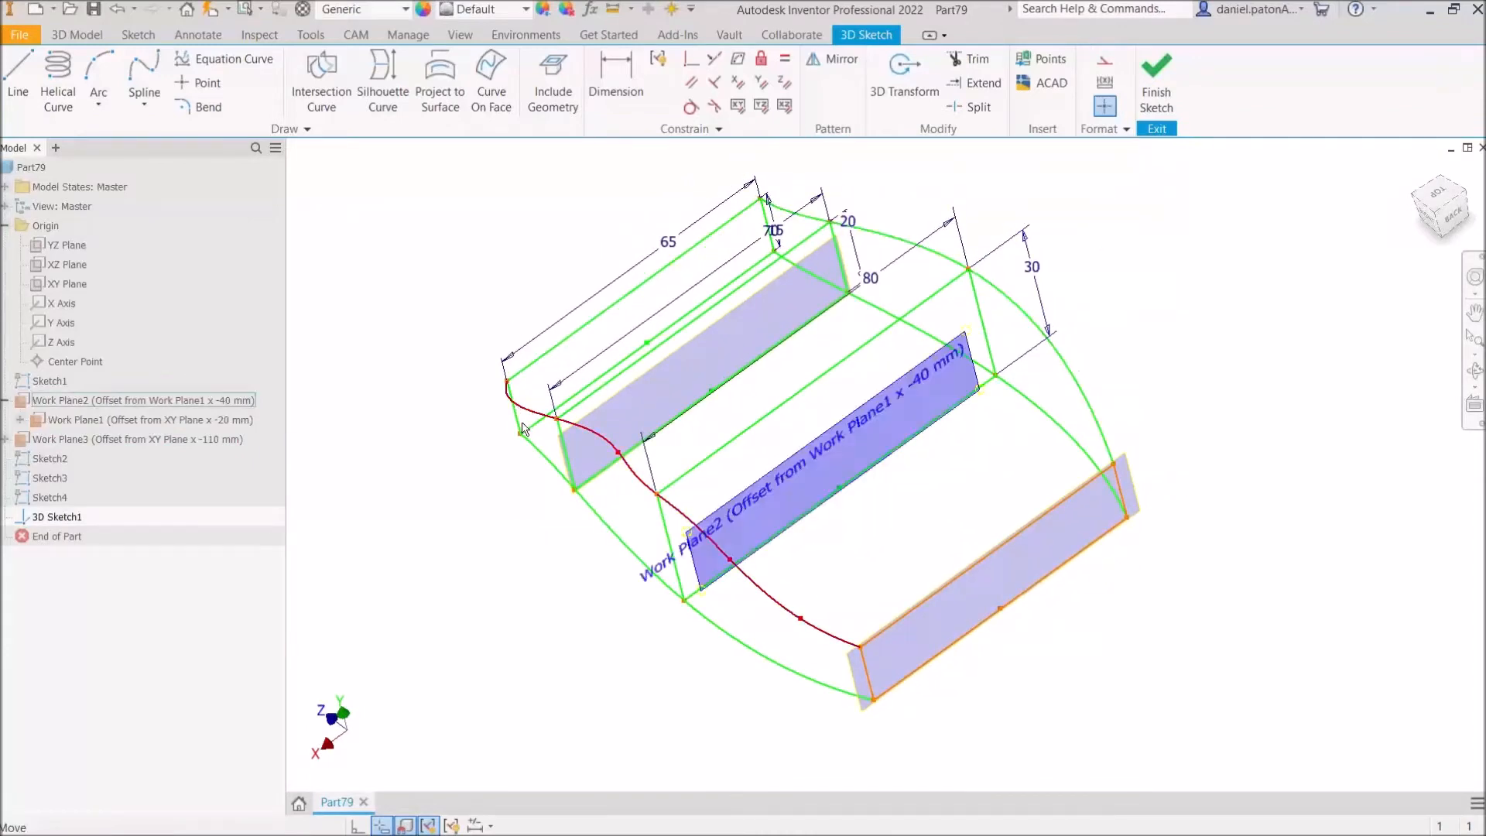
click(1081, 384)
key(Delete)
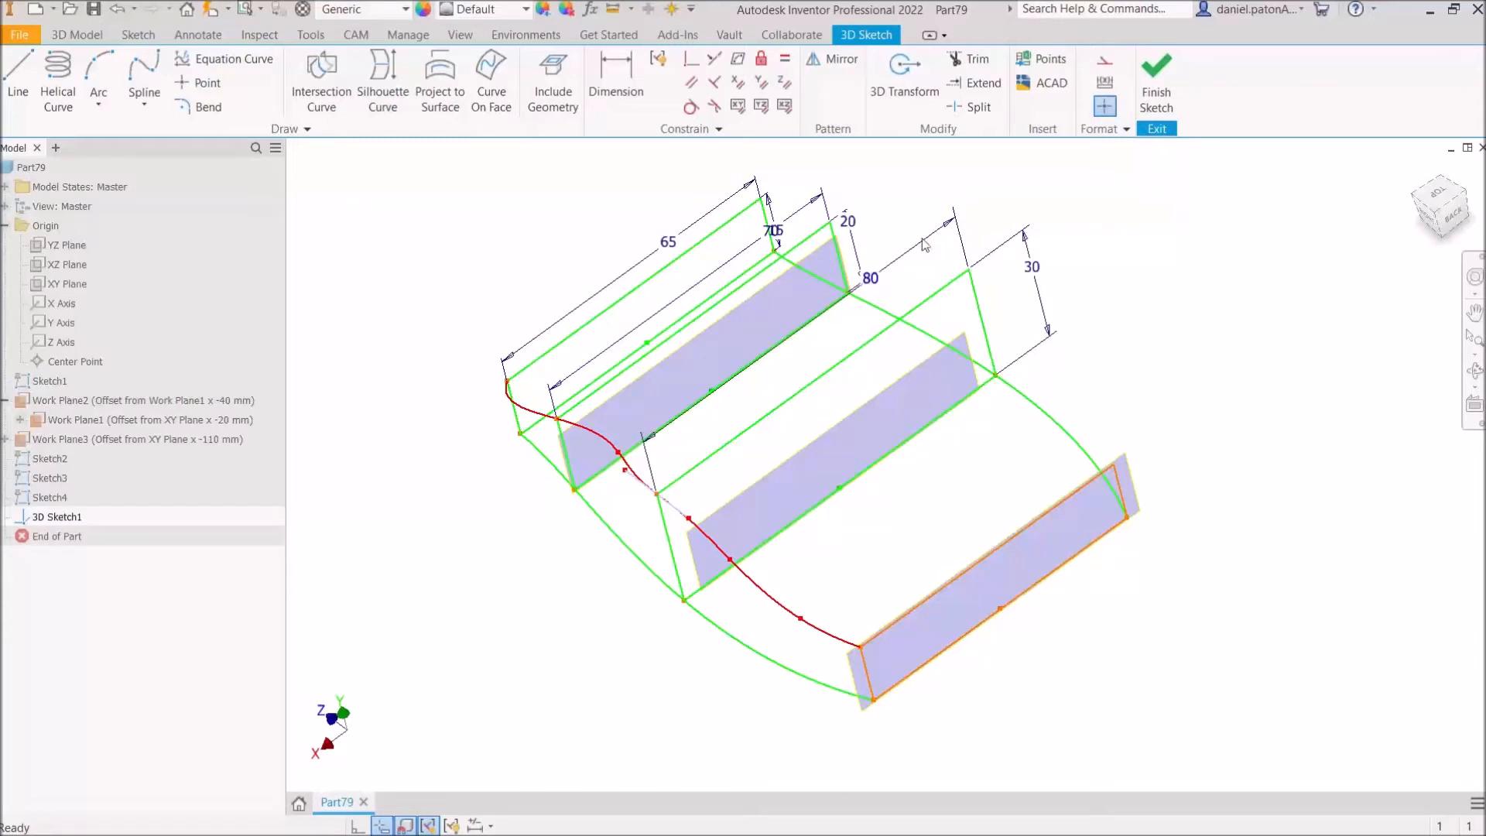
click(835, 72)
click(754, 588)
click(756, 589)
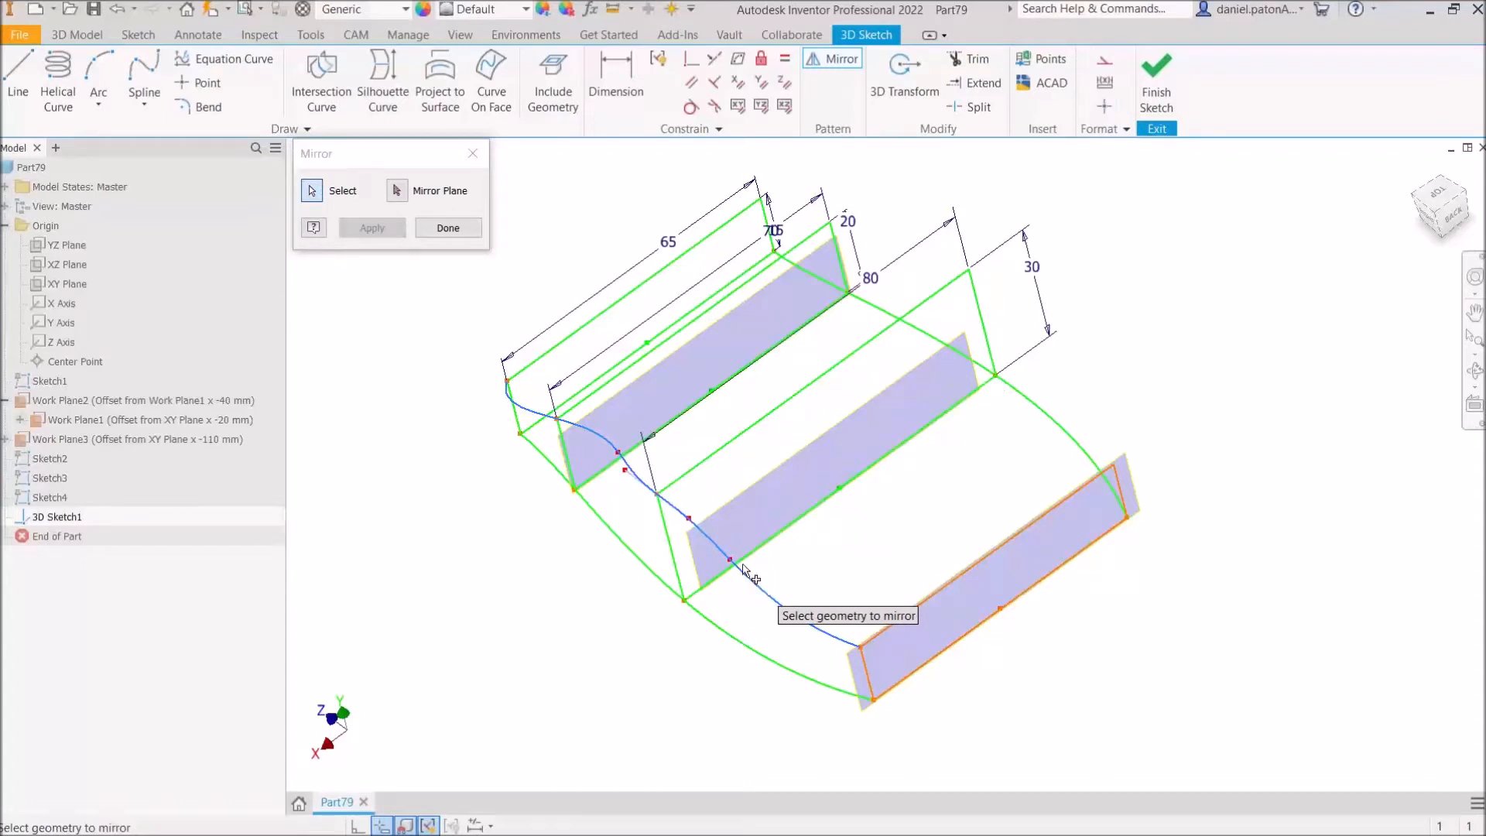
click(397, 191)
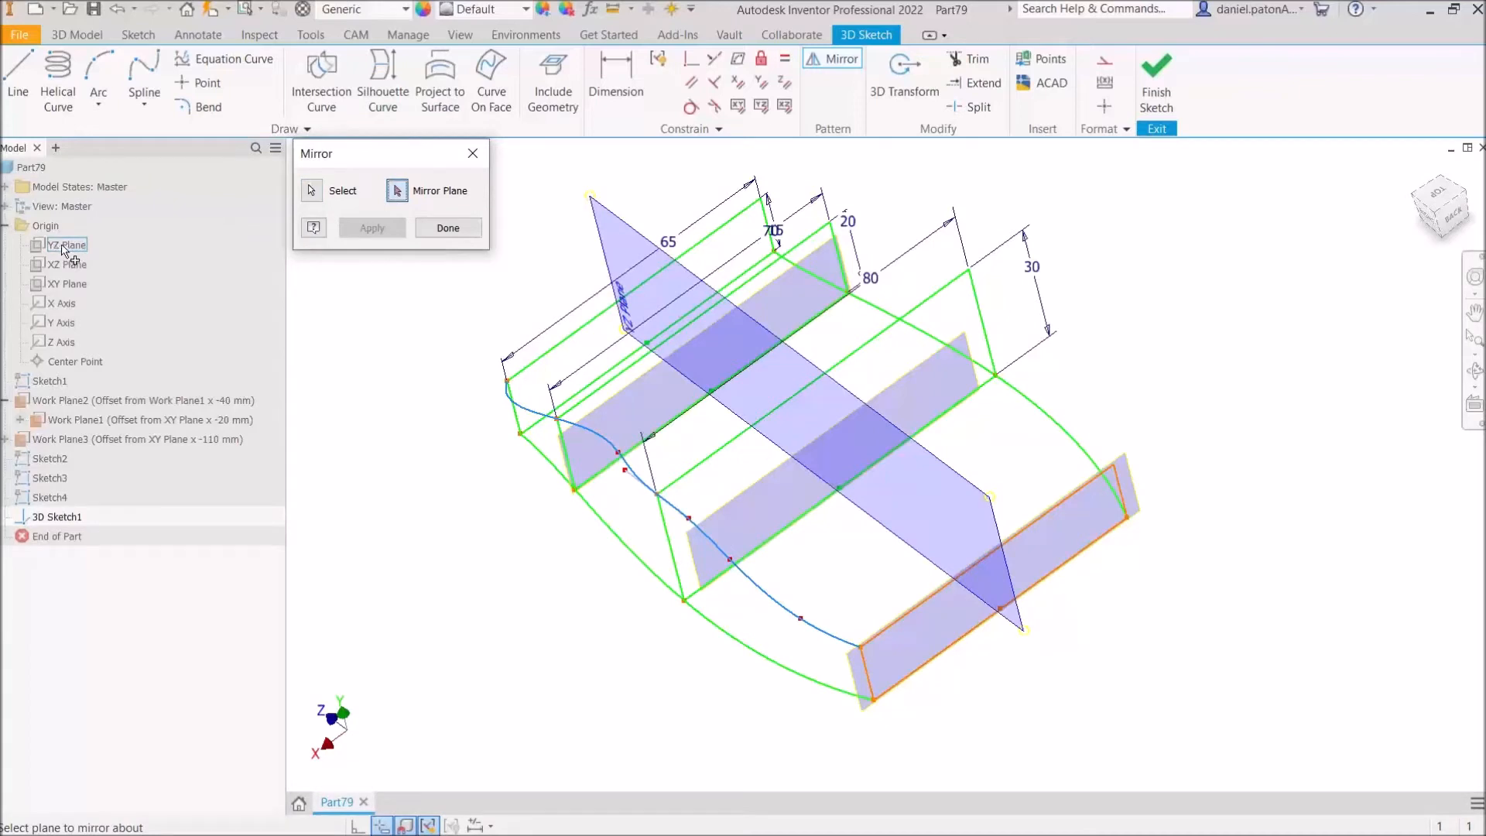
click(65, 246)
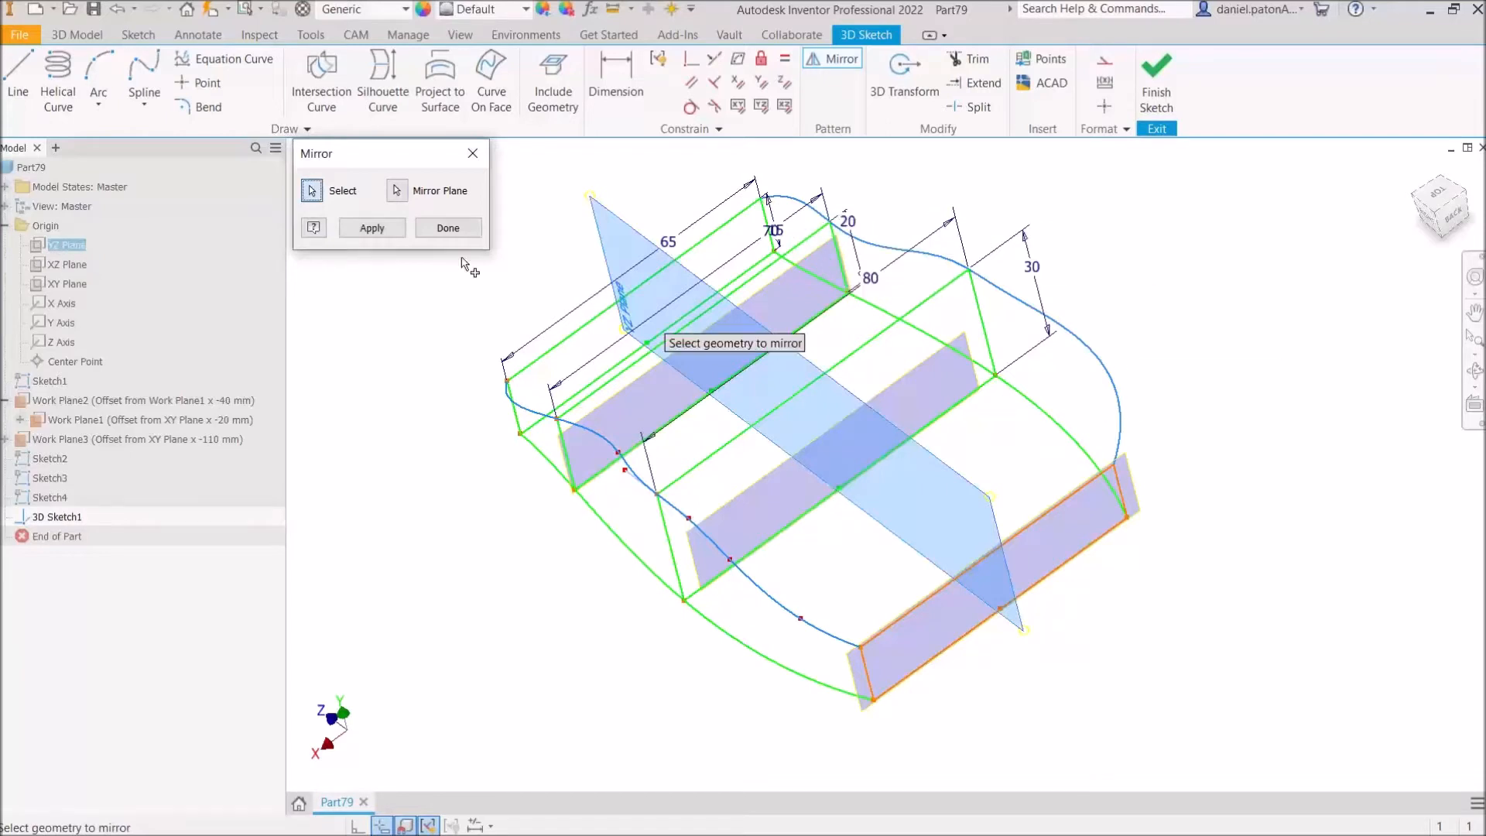
click(447, 227)
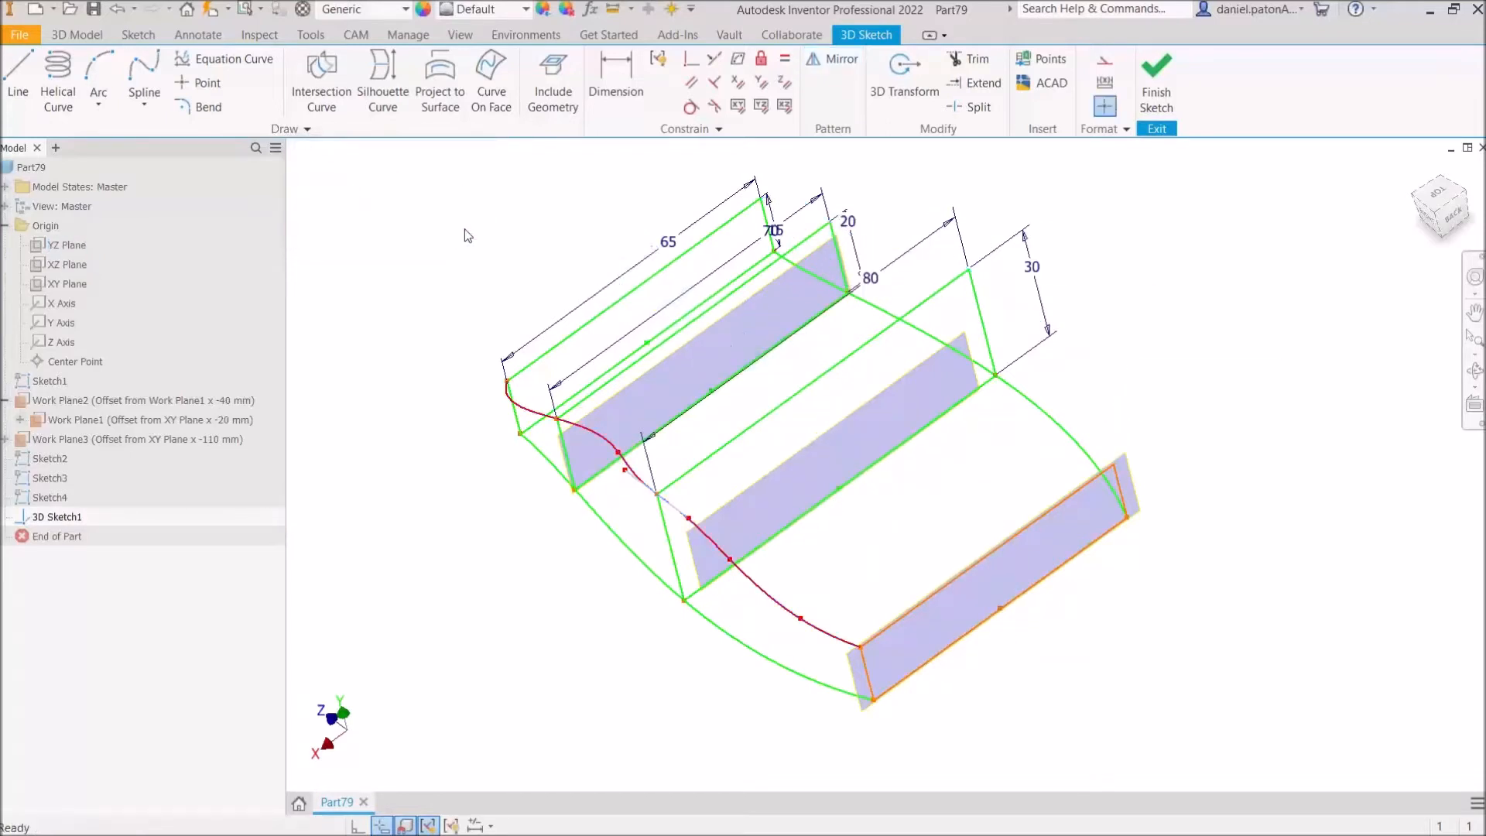
Step: Mirror the reshaped upper spline across the YZ plane to the opposite side of the profiles
click(832, 59)
click(602, 447)
click(396, 191)
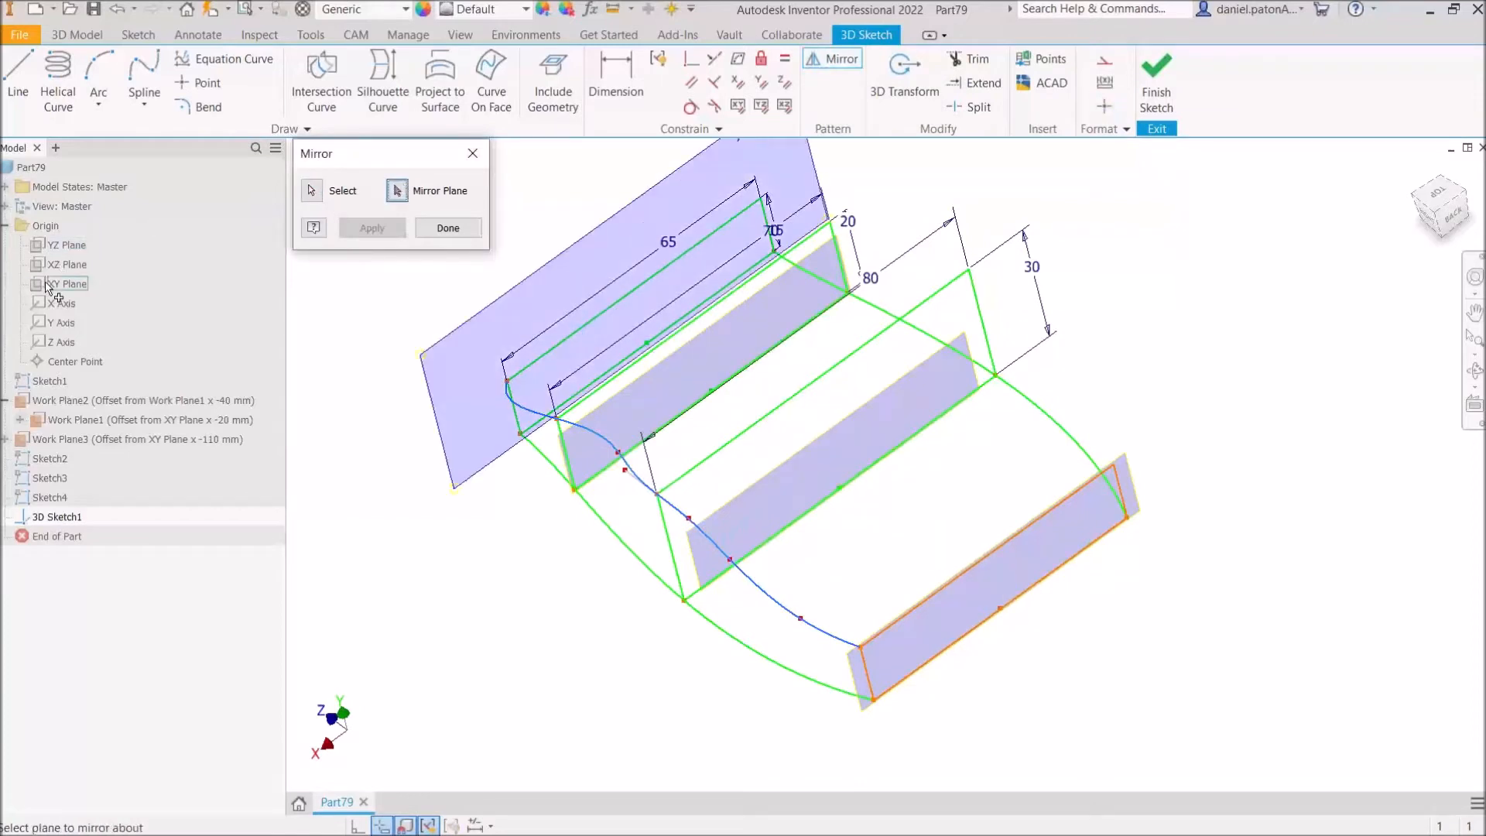
click(67, 244)
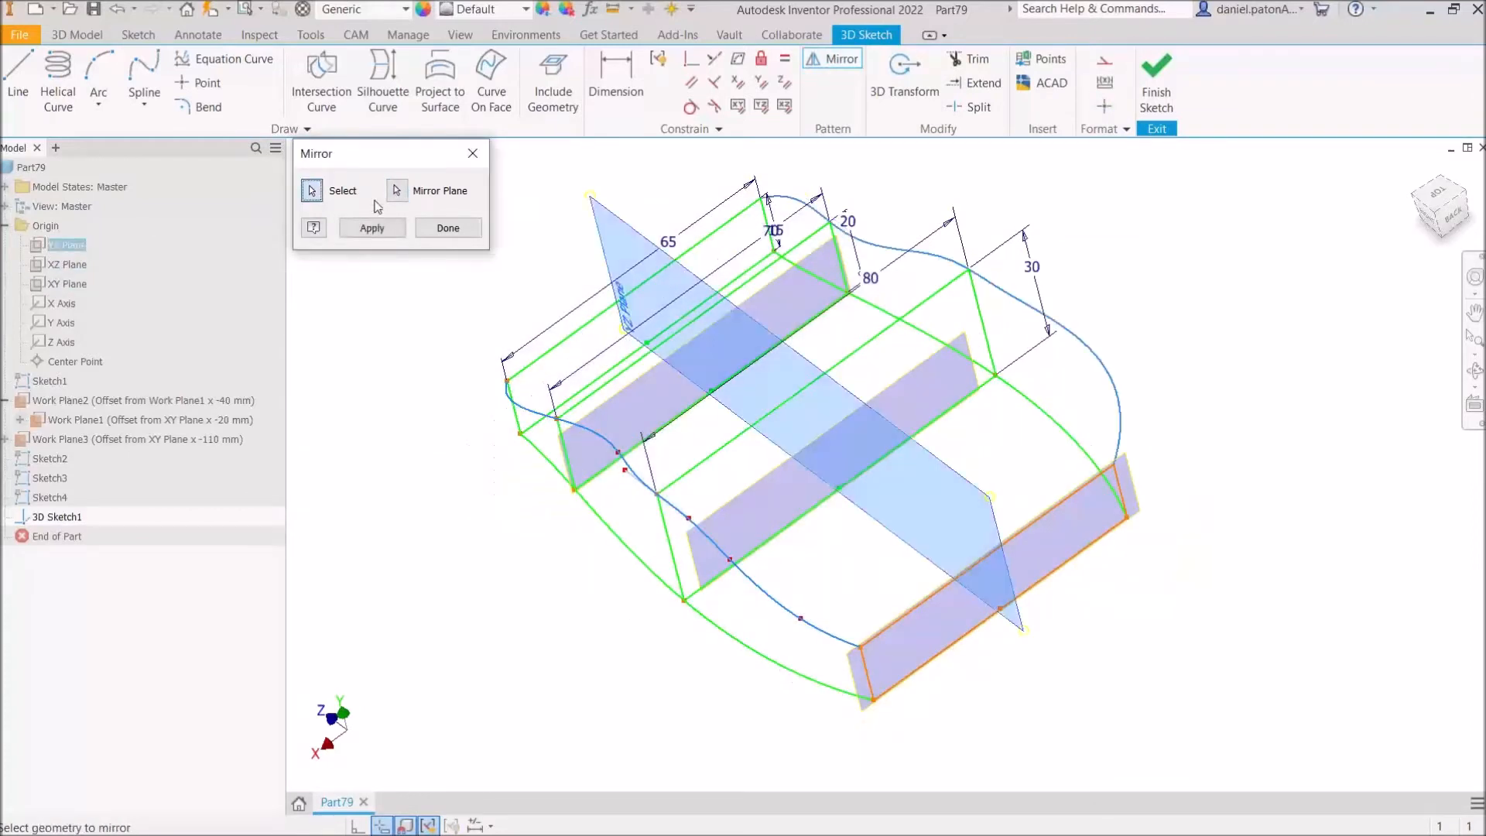
click(367, 230)
click(447, 227)
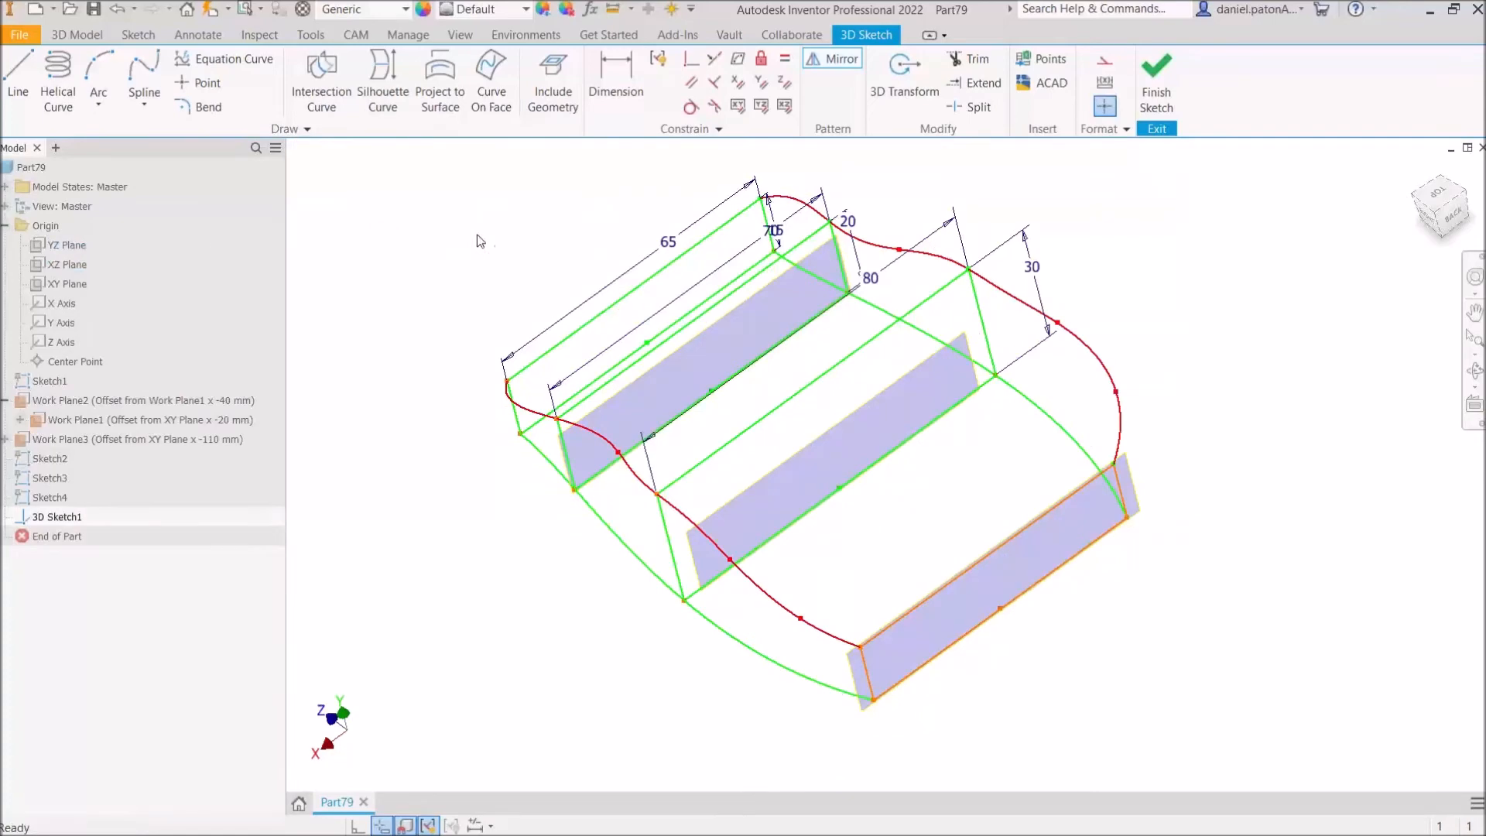
Step: In the top view, move the upper spline's rearmost inserted point slightly inward and finish the 3D sketch
mouse_move(1111, 426)
shift+middle_down()
mouse_move(1138, 424)
mouse_move(1145, 464)
shift+middle_up()
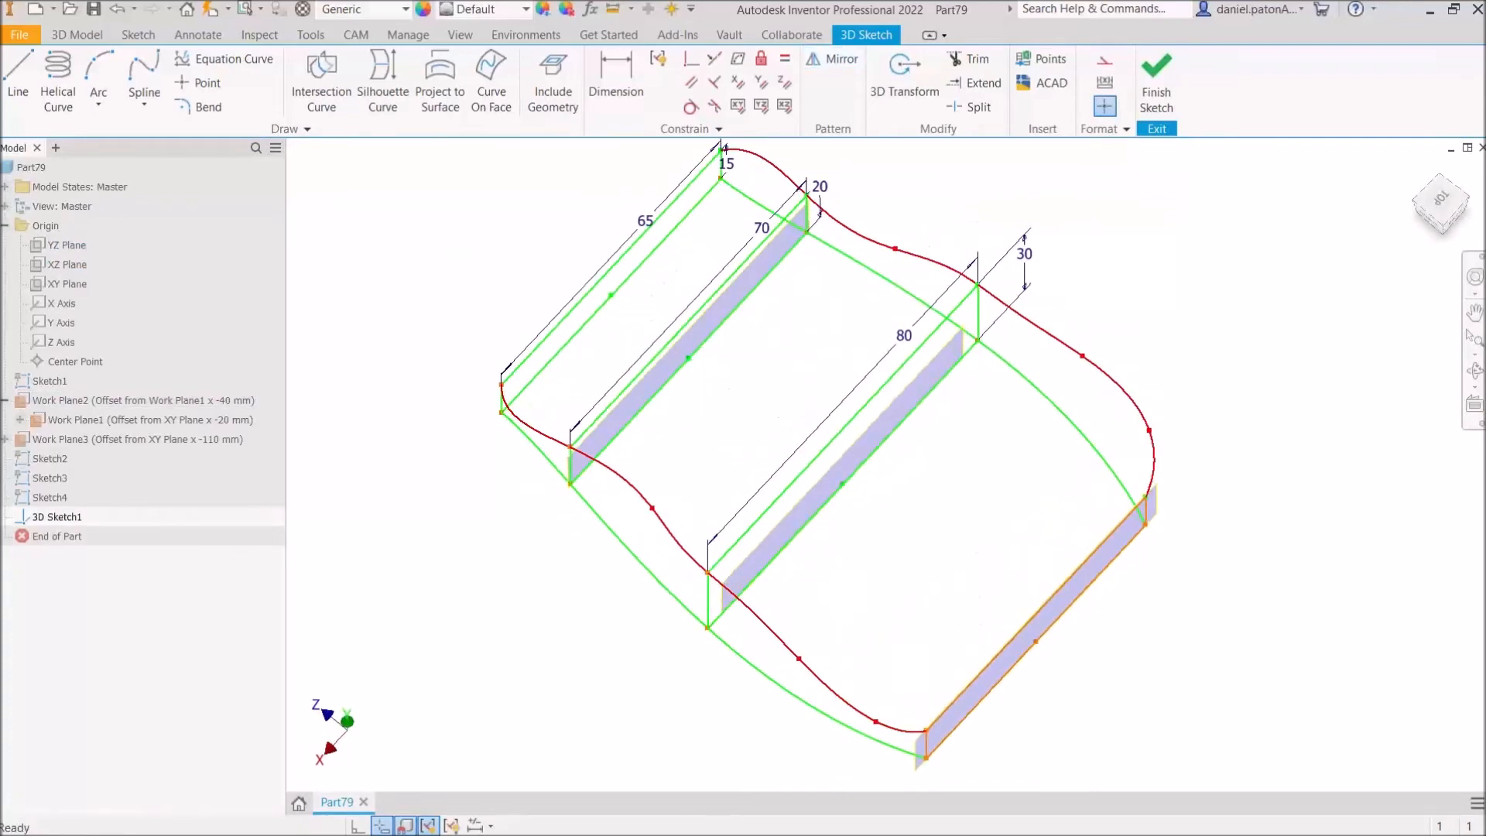
click(1440, 200)
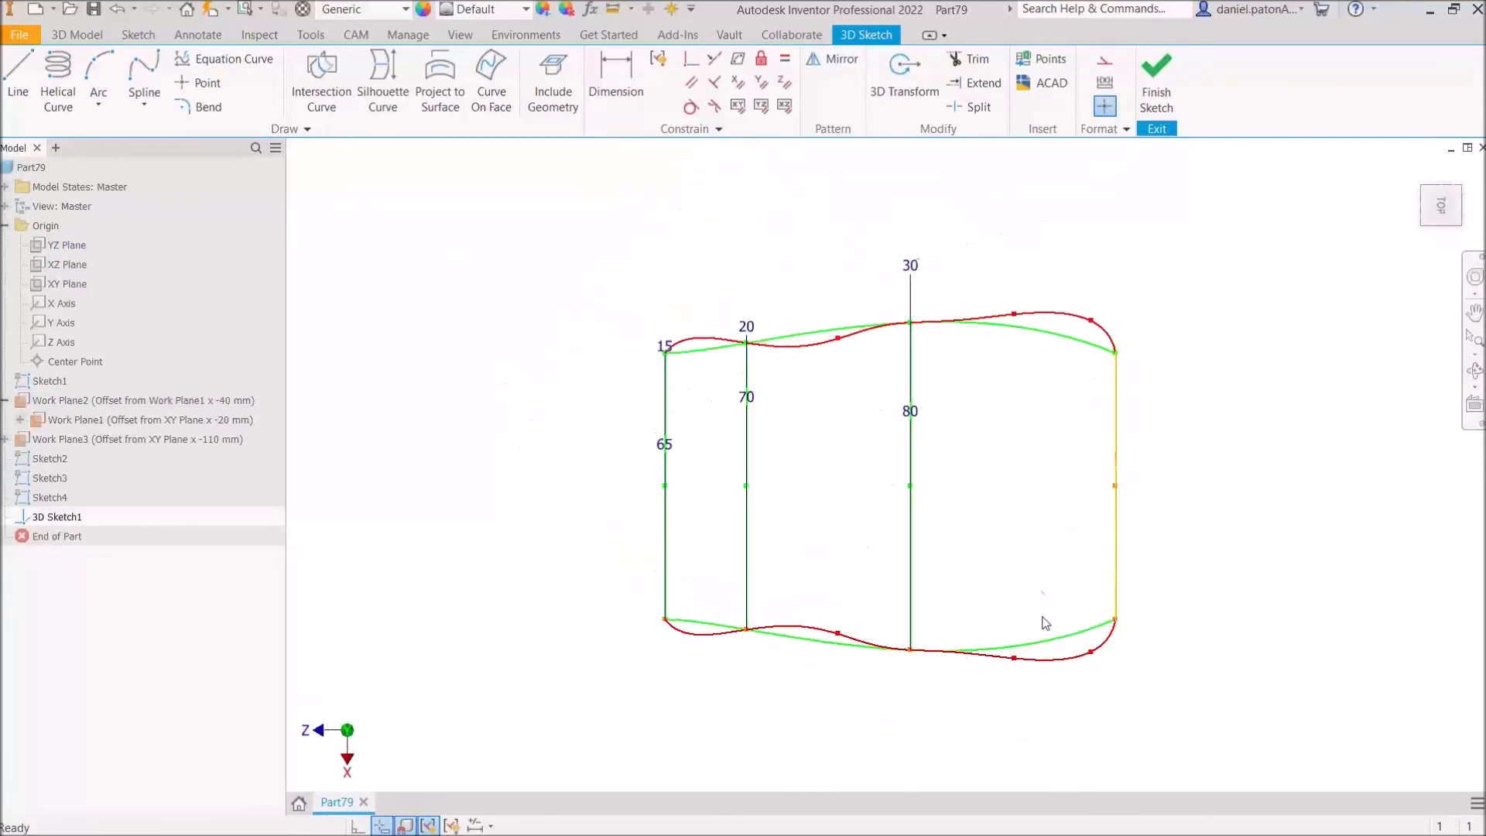
drag(1090, 654, 1090, 647)
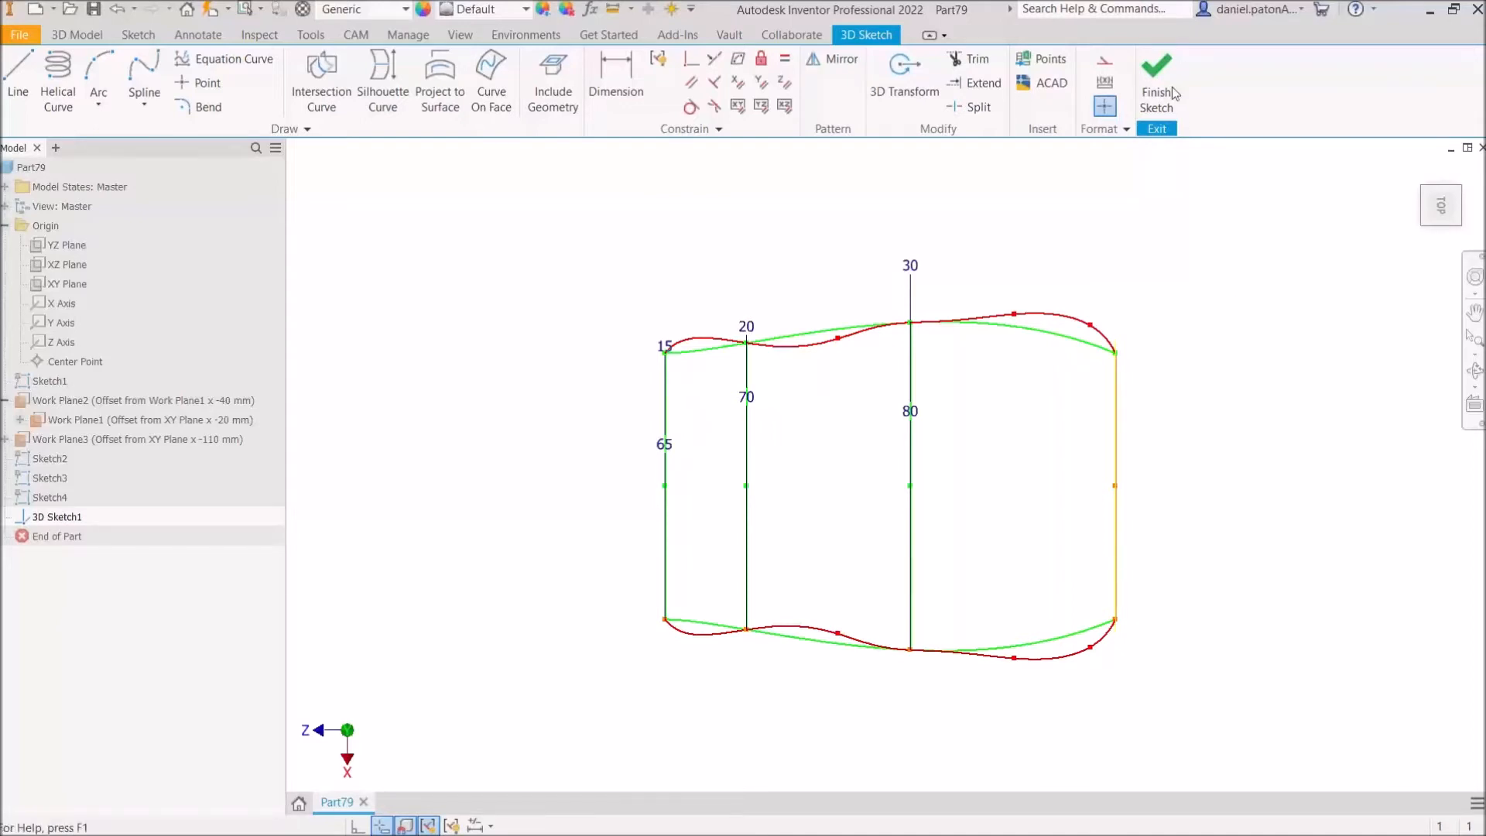
click(1154, 78)
Step: Start a loft and select the four rectangular profiles in order from the 65 mm wide profile to the rear one as sections
shift+middle_drag(1044, 421, 1029, 295)
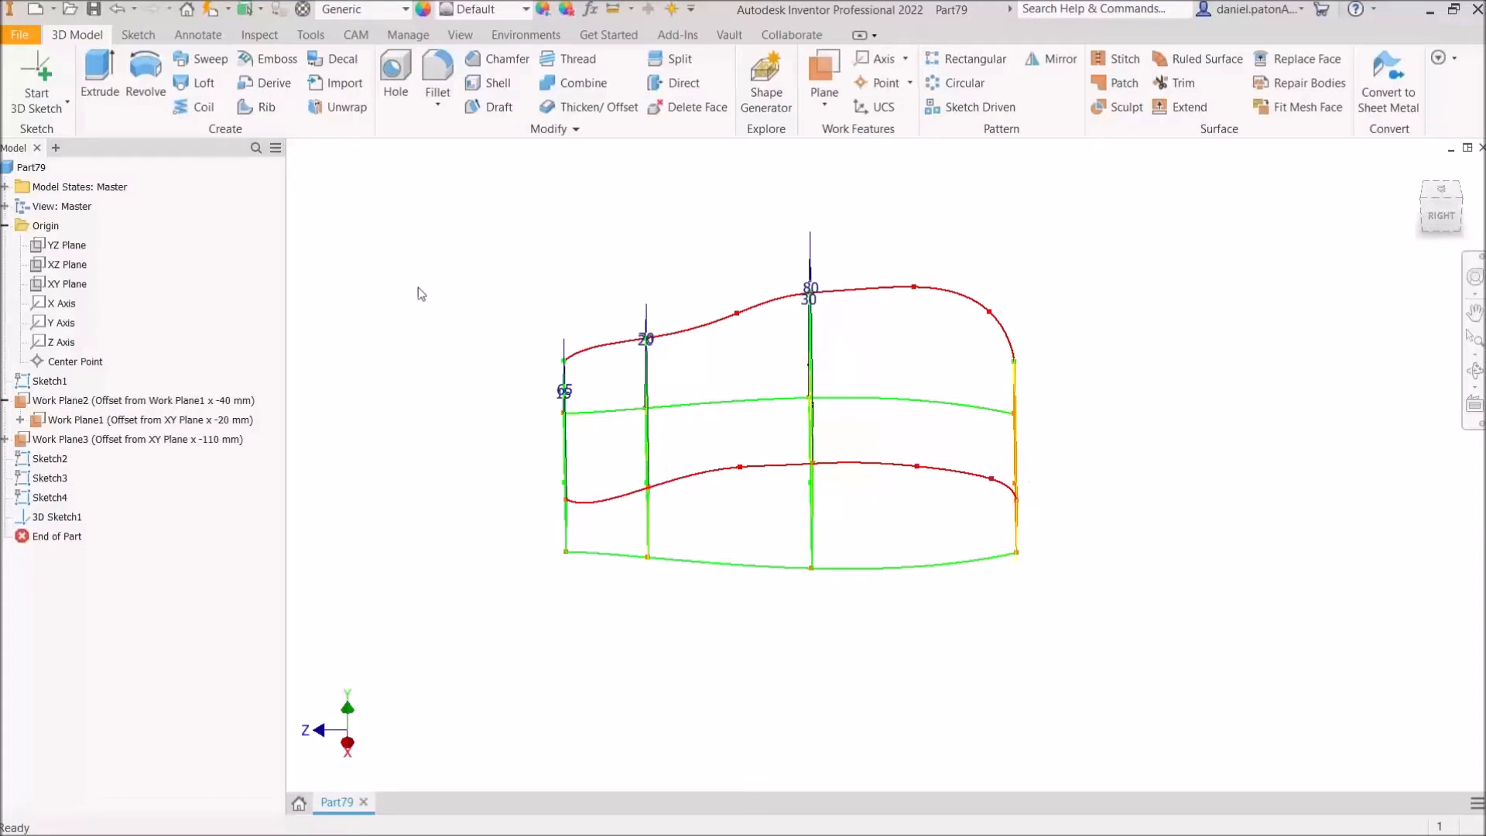
mouse_move(615, 607)
shift+middle_down()
mouse_move(650, 564)
mouse_move(621, 570)
shift+middle_up()
click(588, 562)
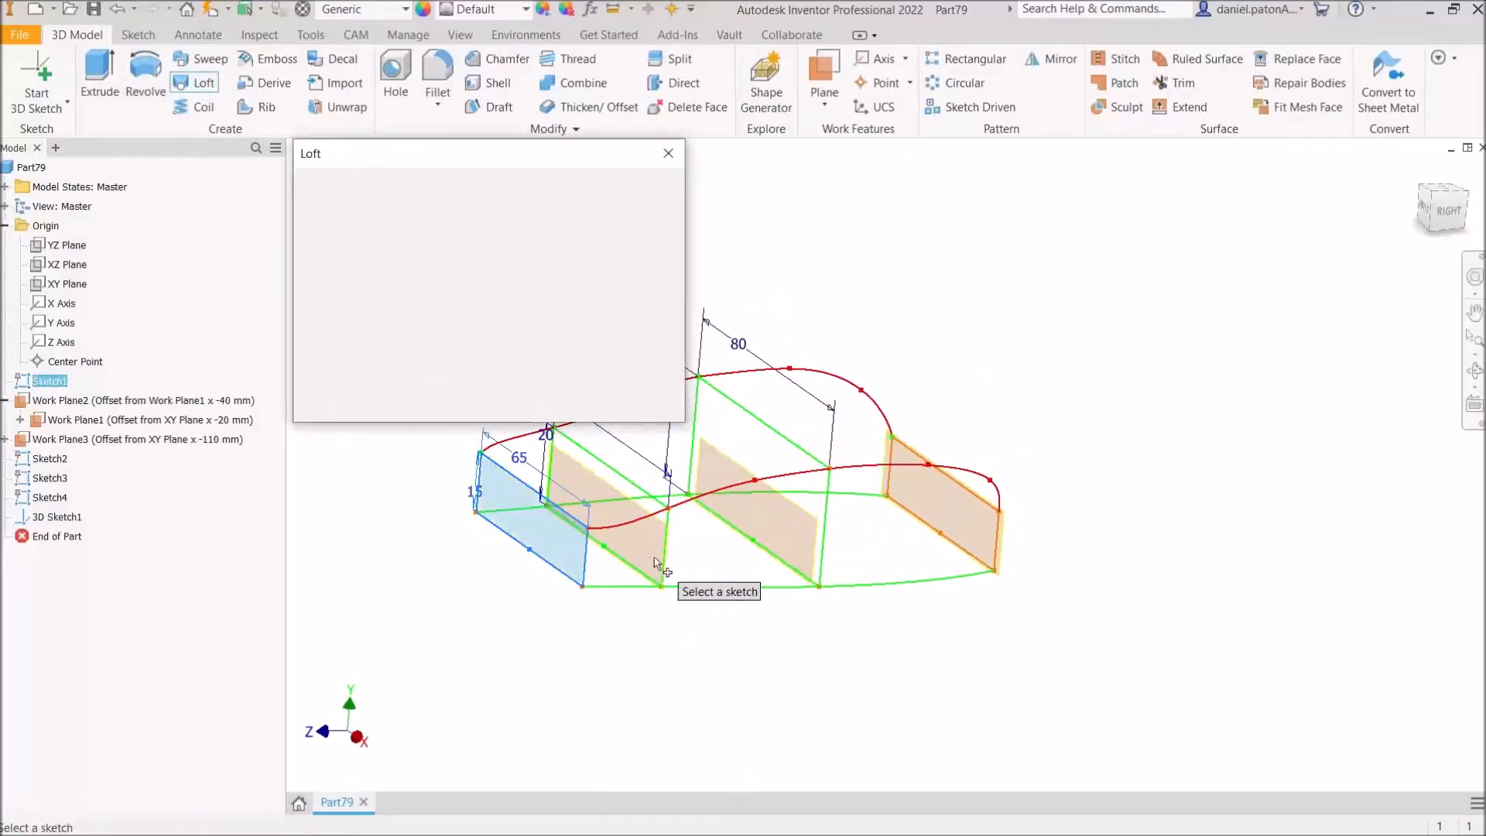
click(828, 537)
click(829, 540)
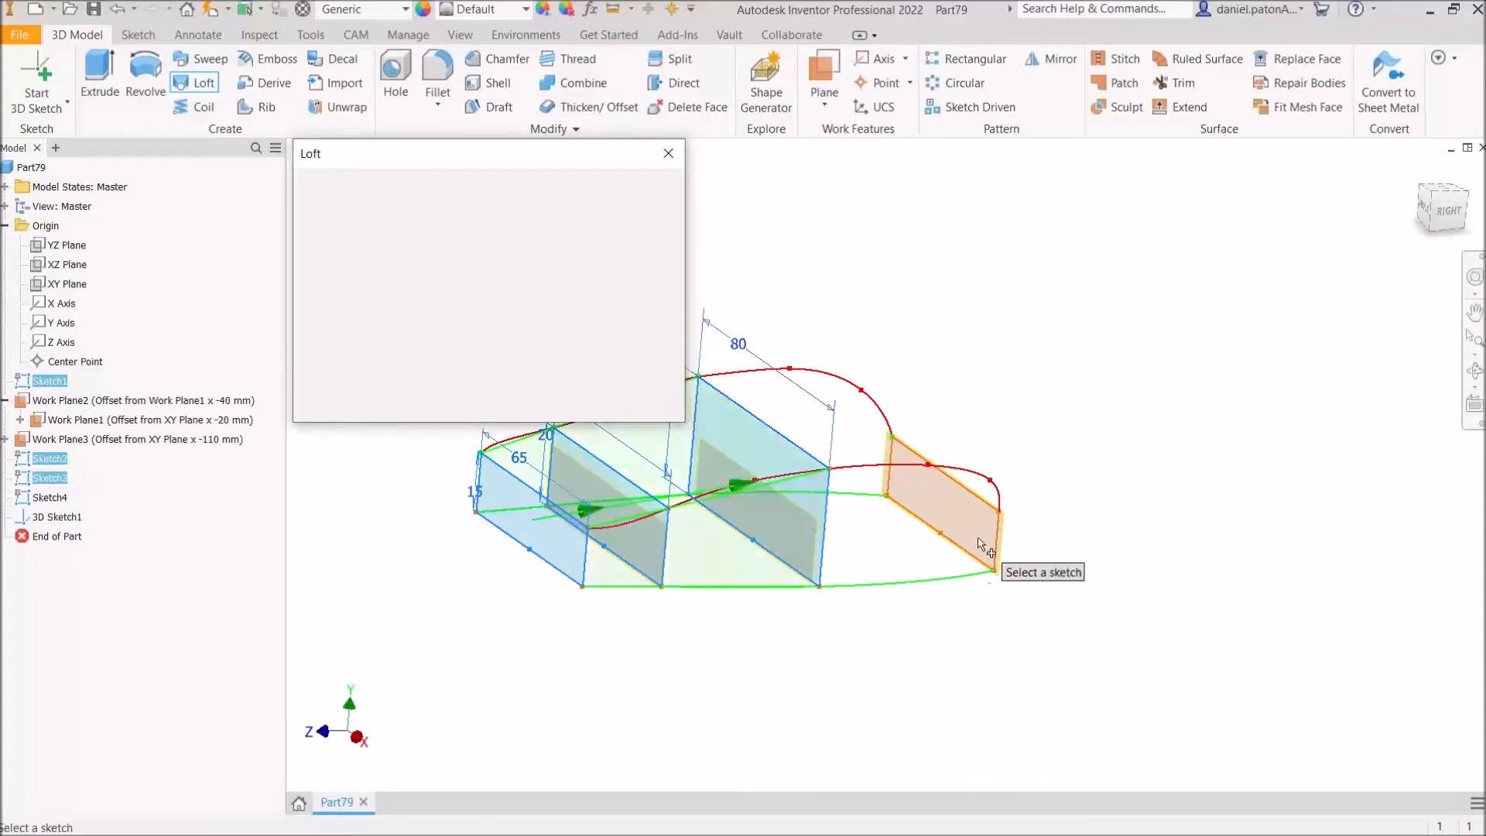
click(1006, 544)
Step: Add the two upper and two lower splines as rails and create the loft as a solid
shift+middle_drag(1161, 455, 851, 410)
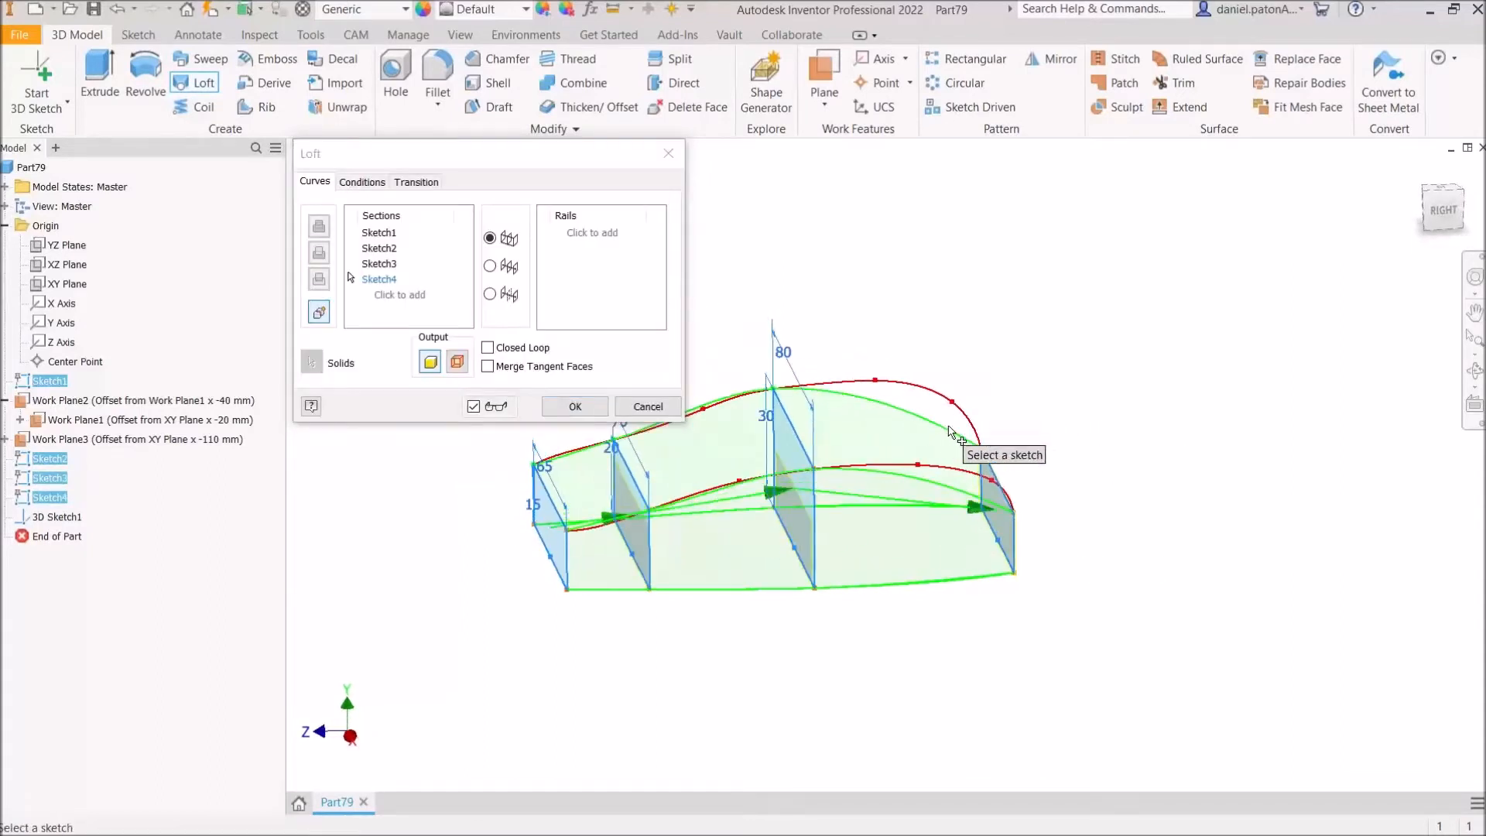
click(588, 242)
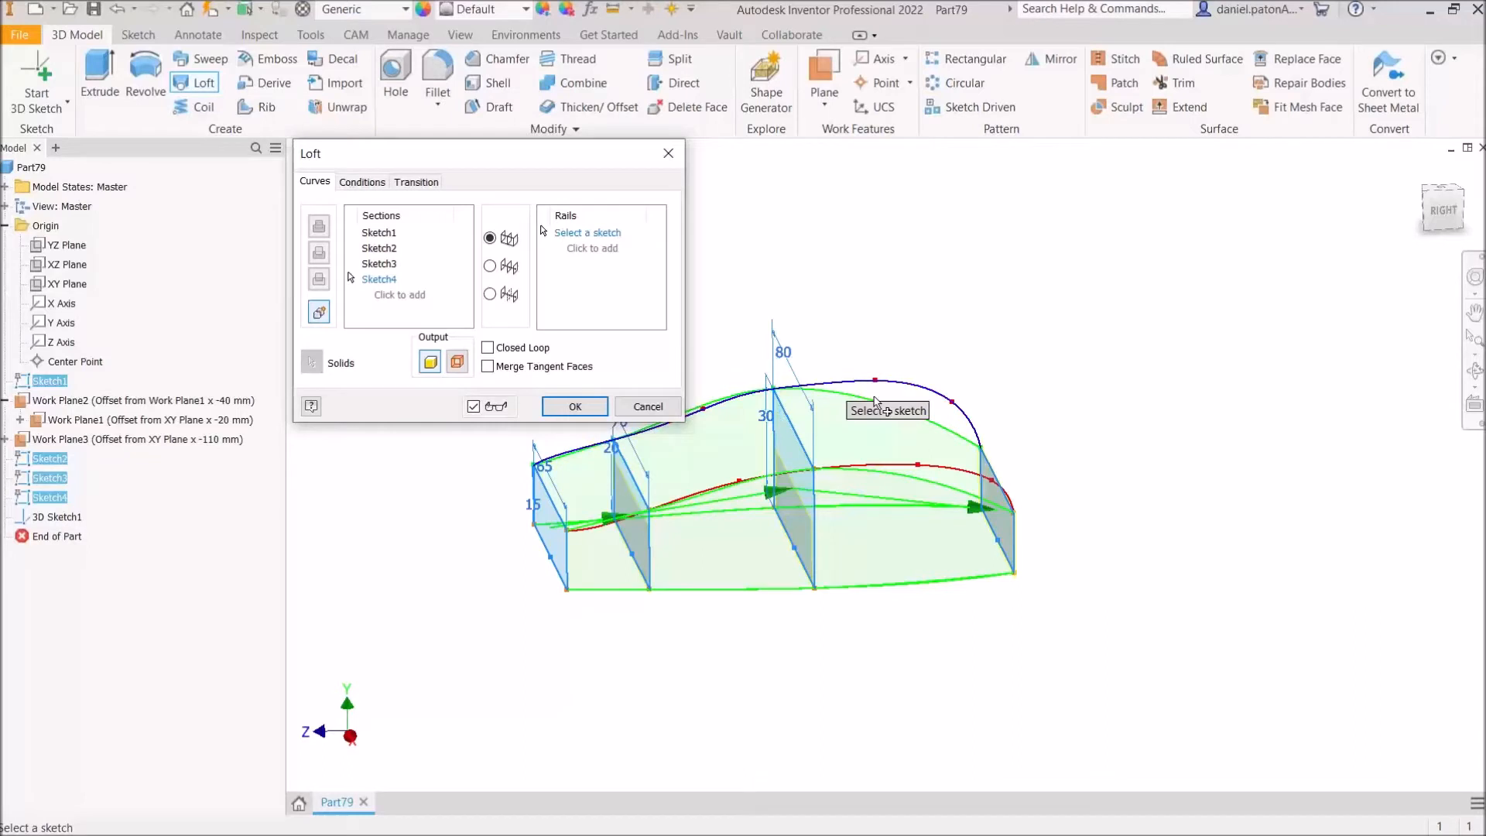
click(879, 466)
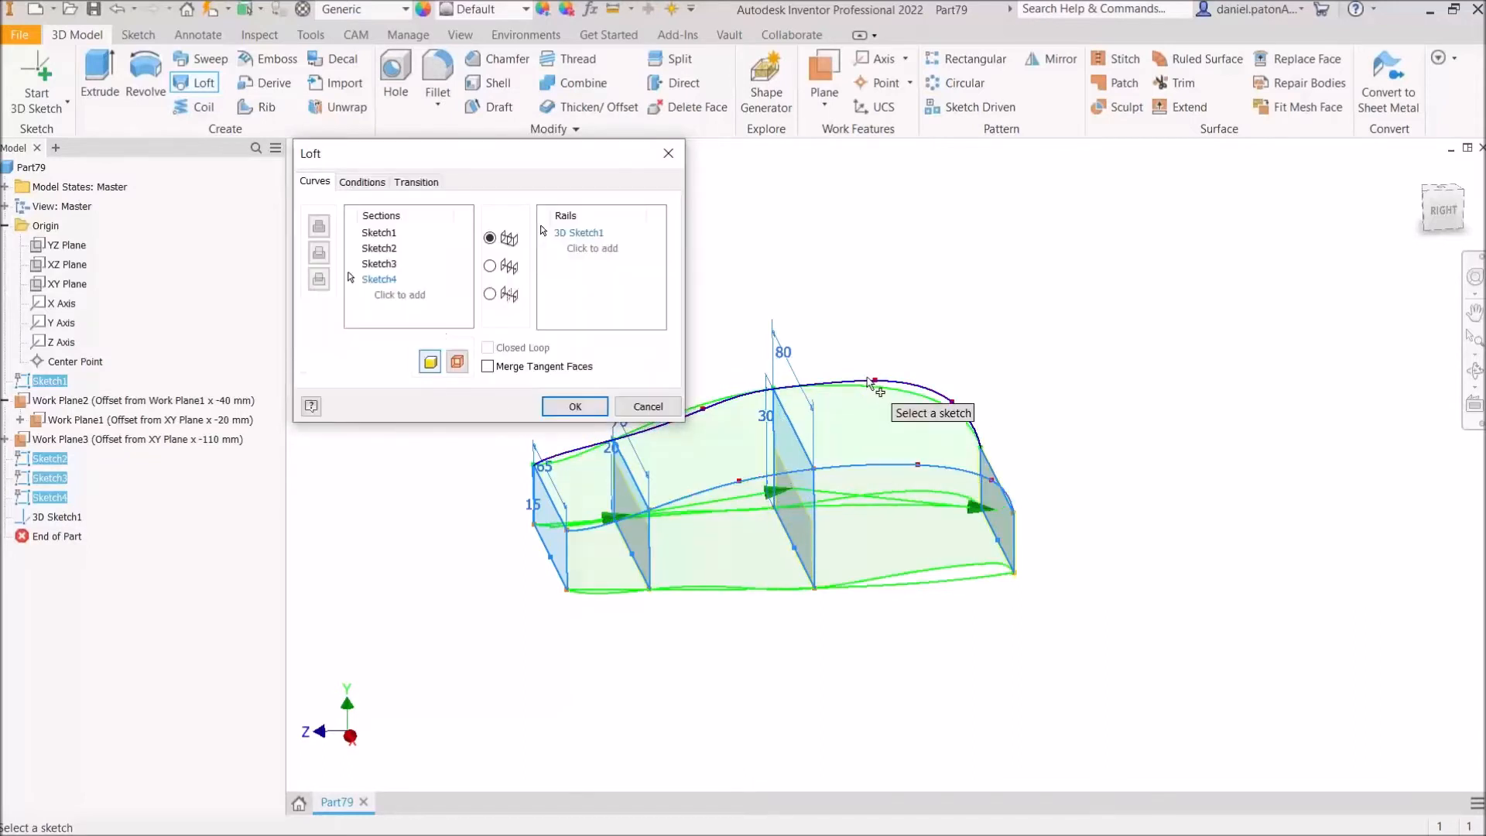
click(873, 382)
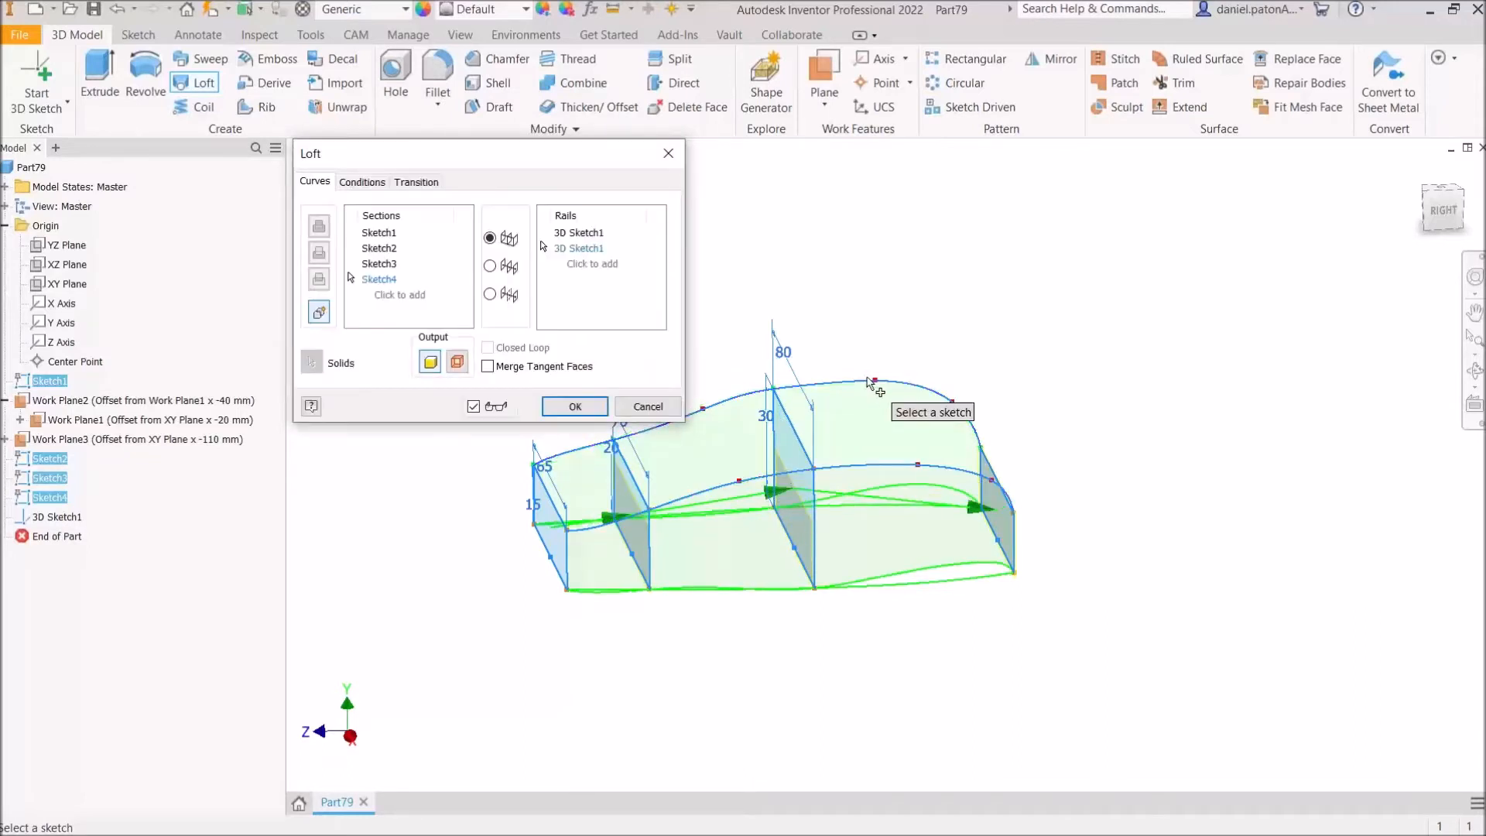
click(937, 583)
mouse_move(1154, 541)
shift+middle_down()
mouse_move(937, 533)
mouse_move(885, 554)
shift+middle_up()
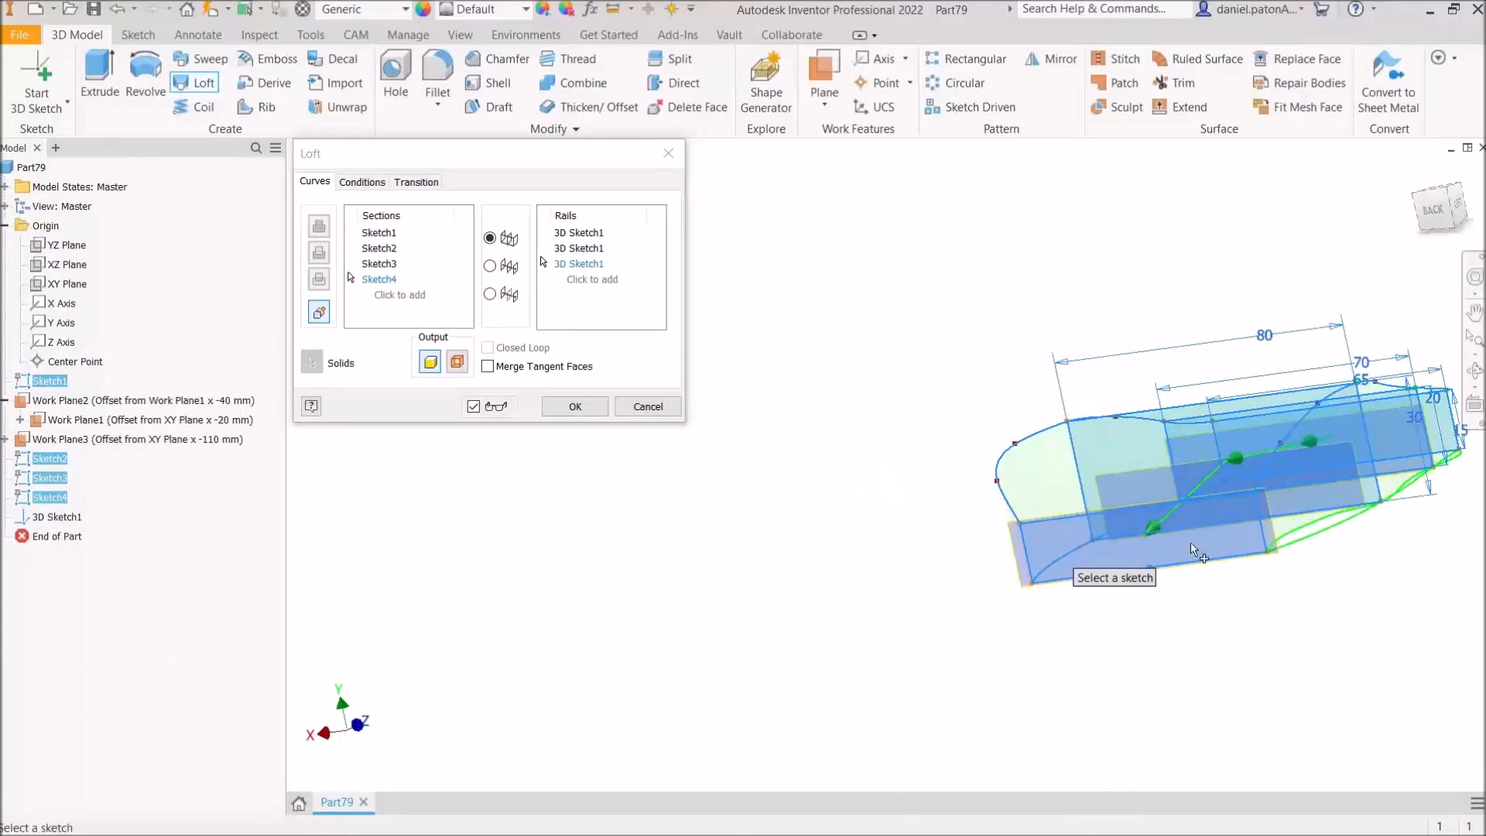
click(1285, 545)
middle_drag(1285, 545, 1178, 545)
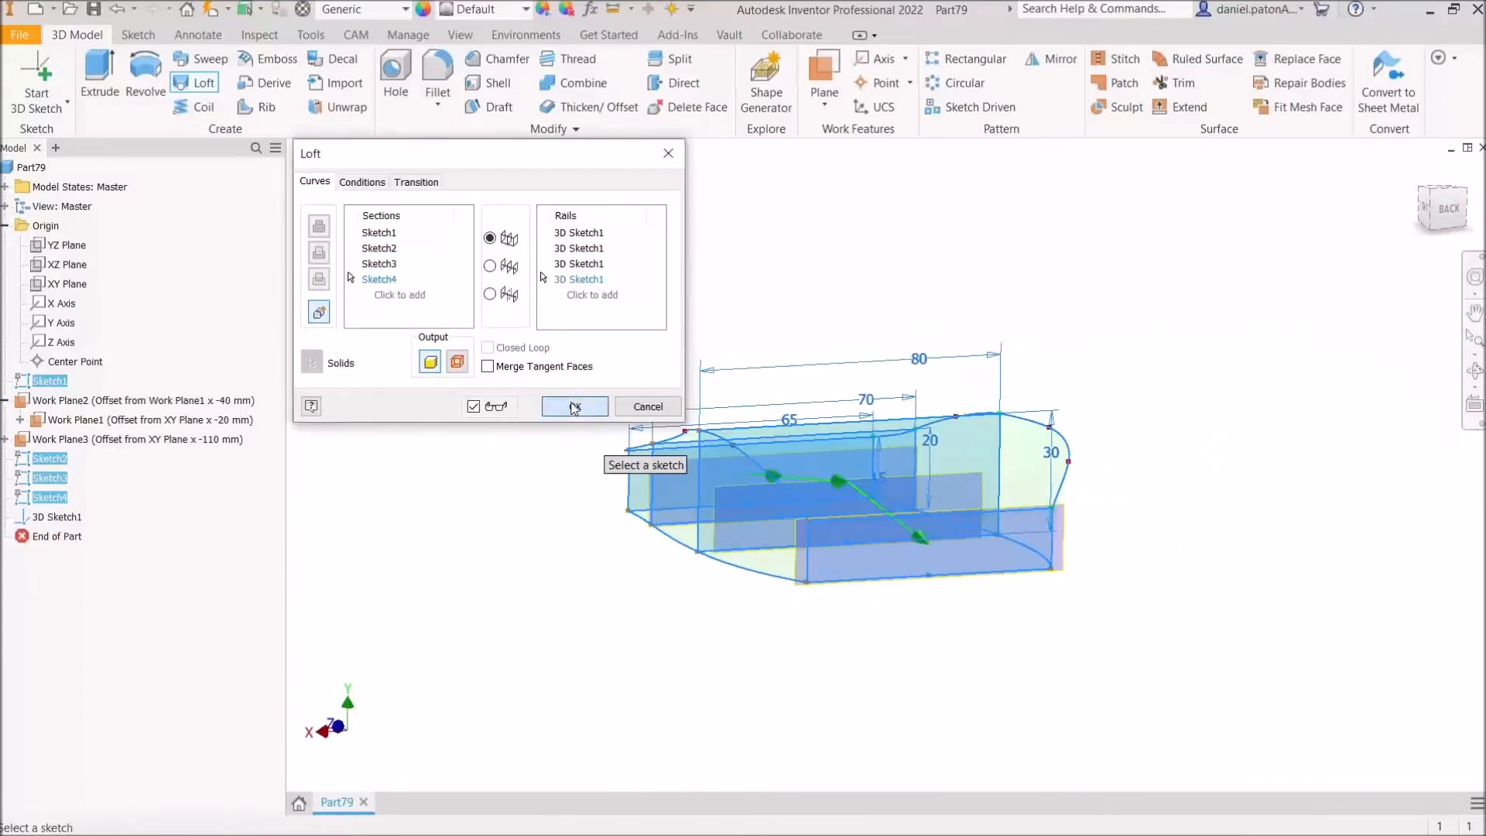
click(575, 406)
Step: Examine the lofted solid's curved top face and side edges from several angles
shift+middle_drag(652, 396, 688, 430)
click(953, 284)
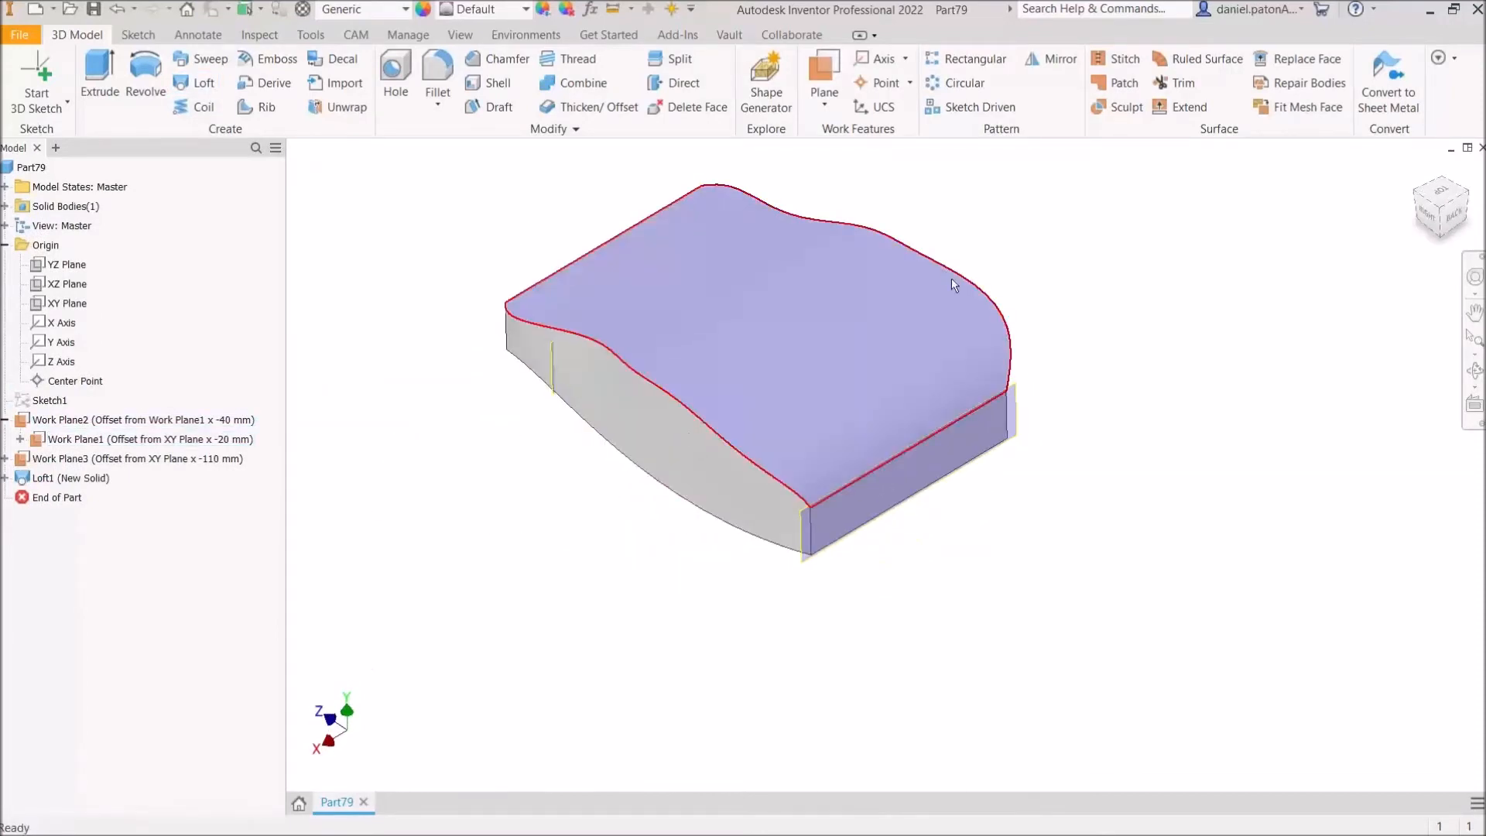
shift+middle_drag(942, 297, 990, 478)
click(992, 480)
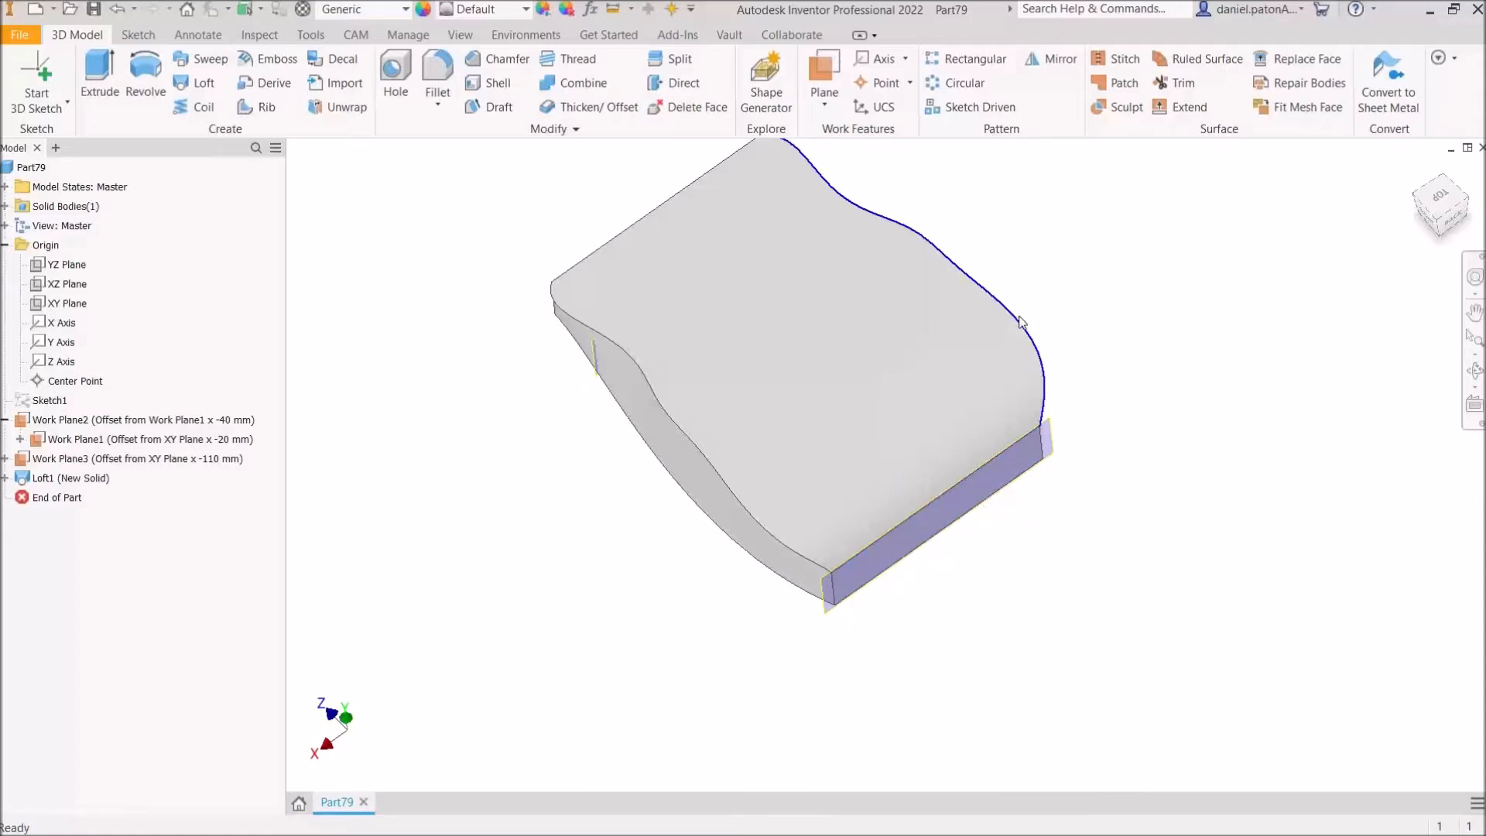
shift+middle_drag(917, 515, 1146, 533)
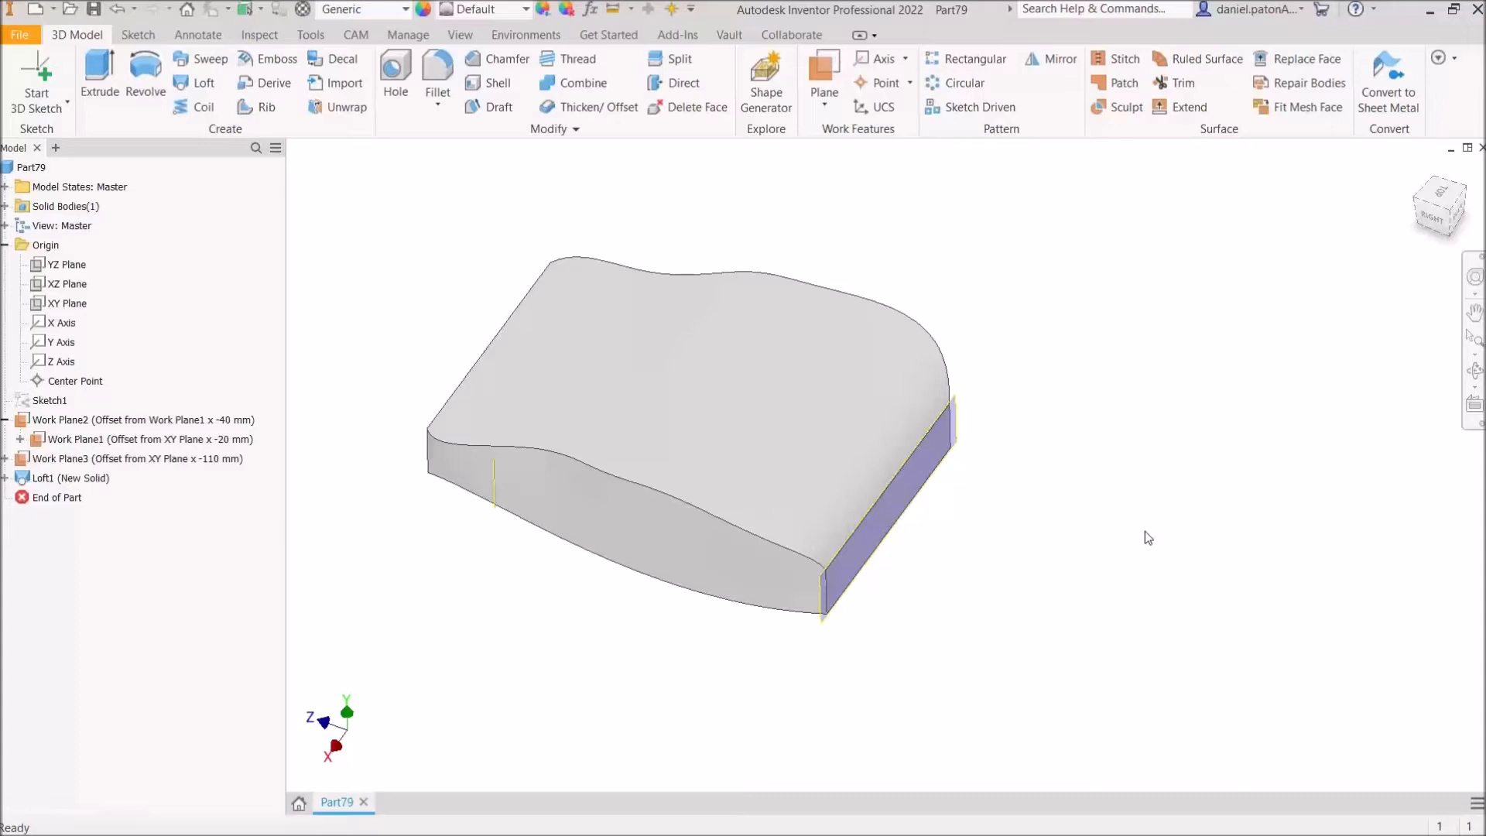
middle_drag(1015, 282, 1135, 382)
shift+middle_drag(813, 317, 620, 547)
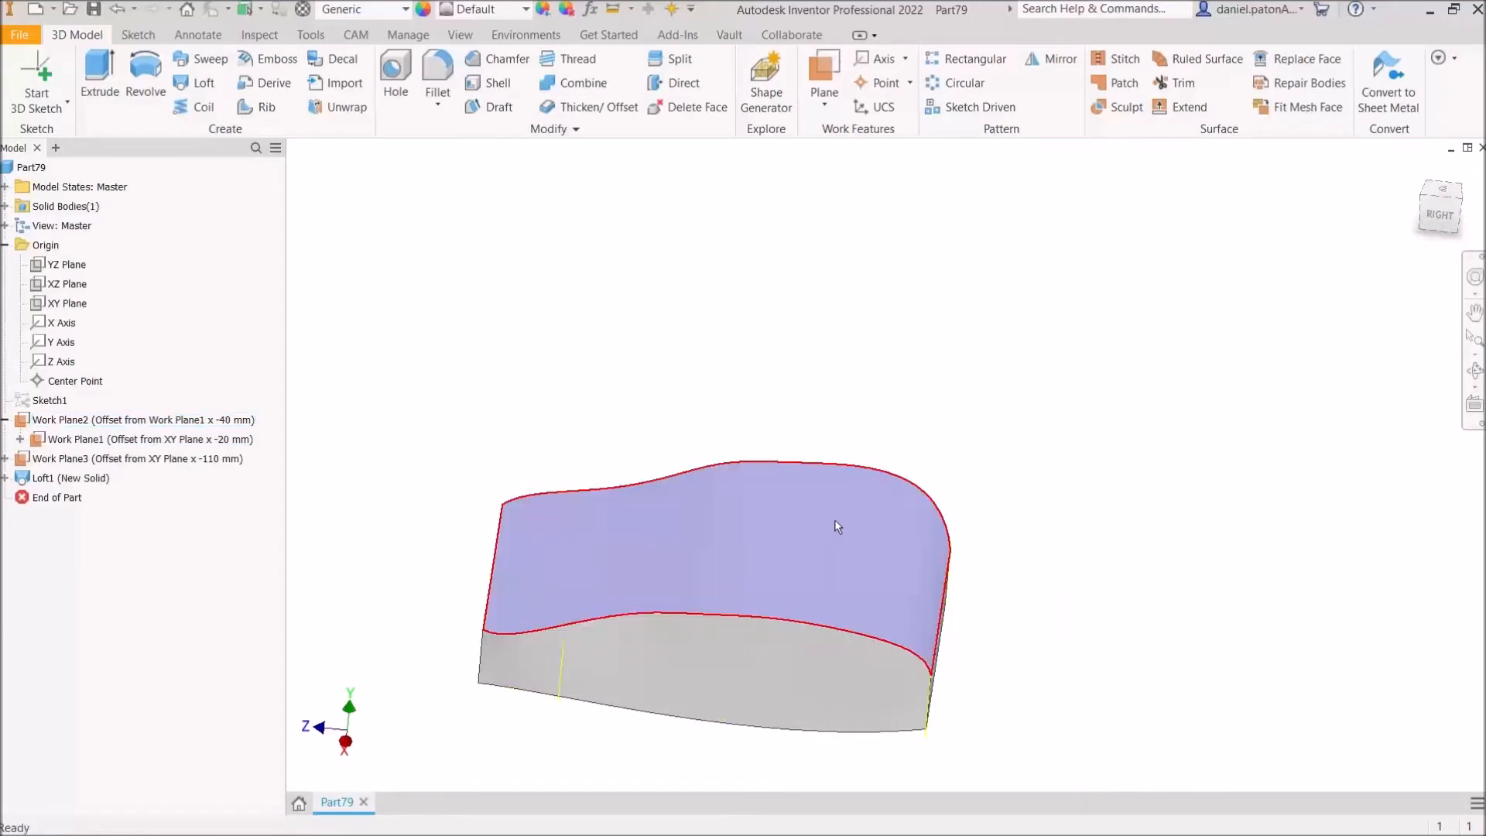
click(39, 108)
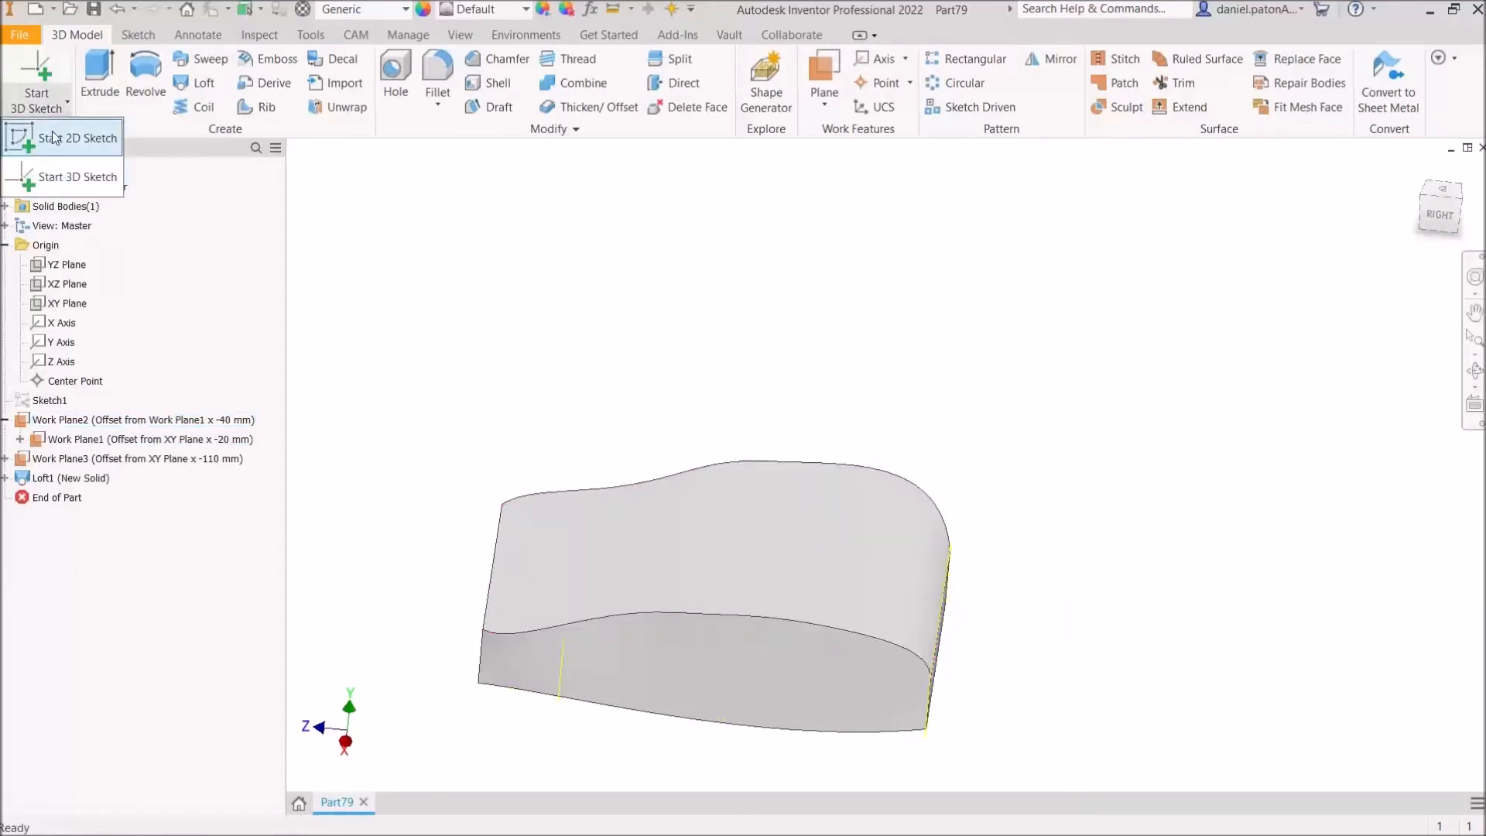
click(47, 139)
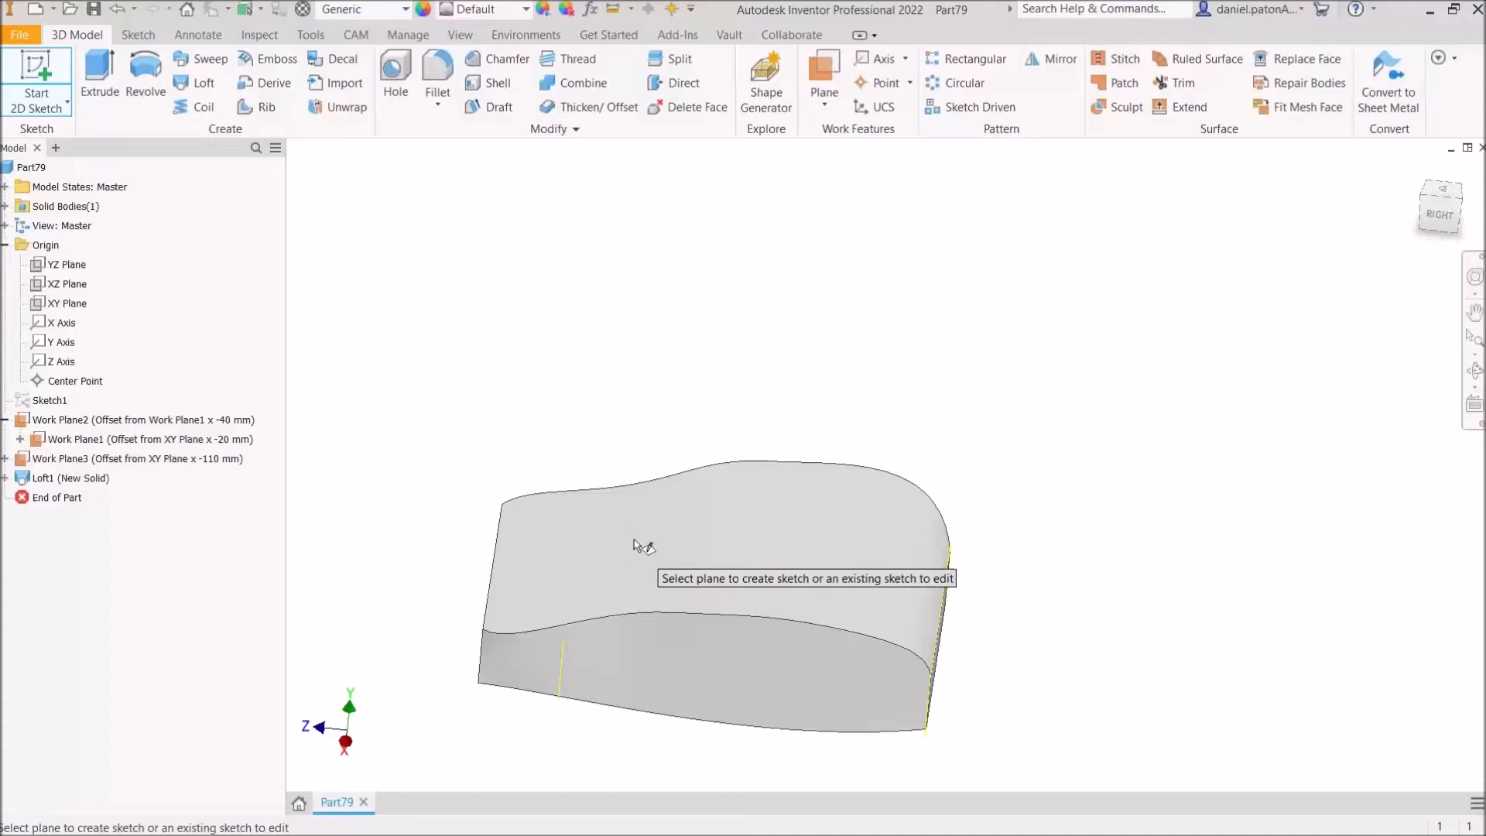
click(36, 109)
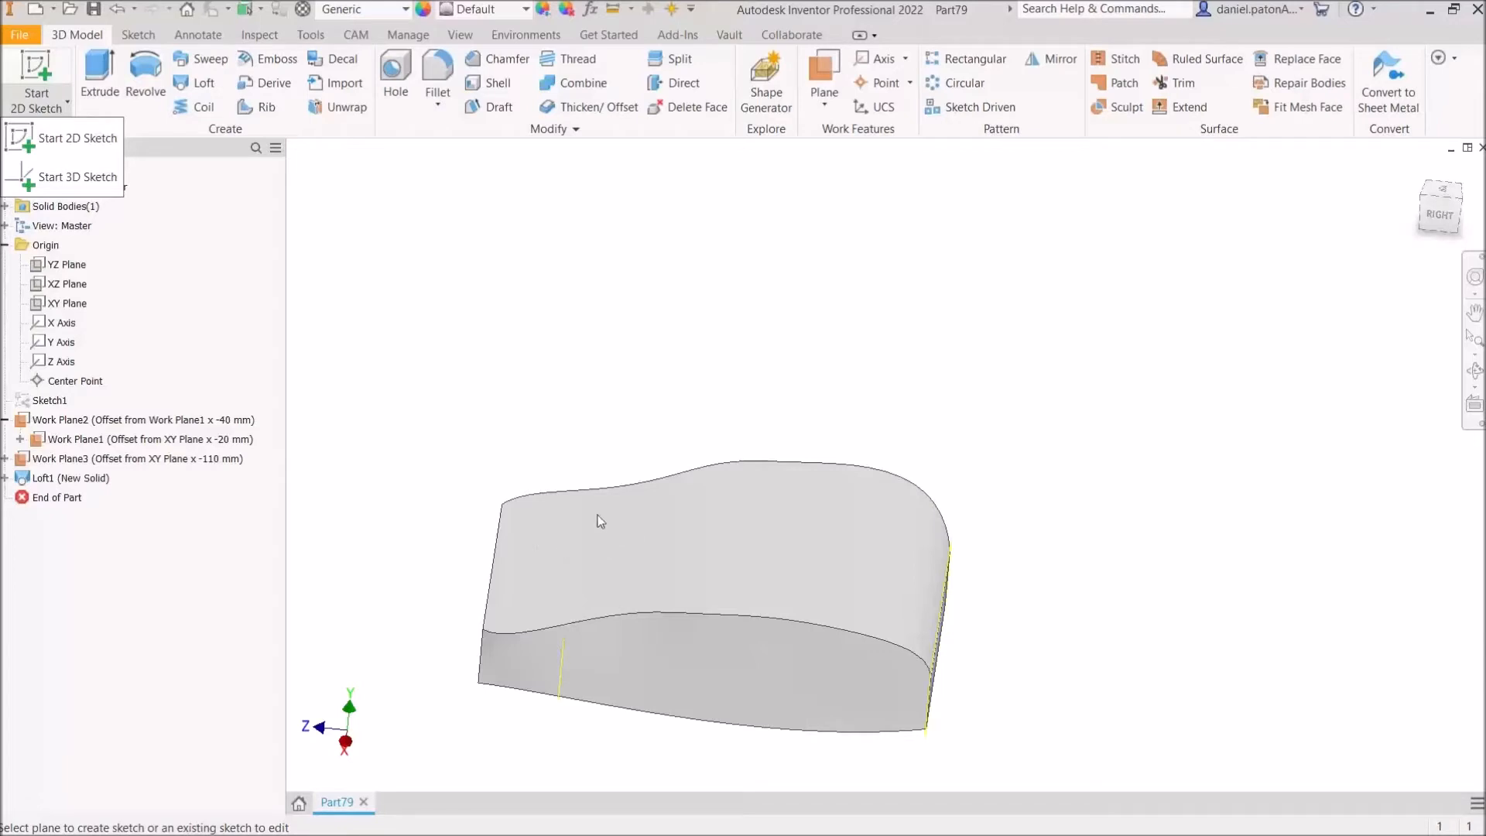
click(560, 398)
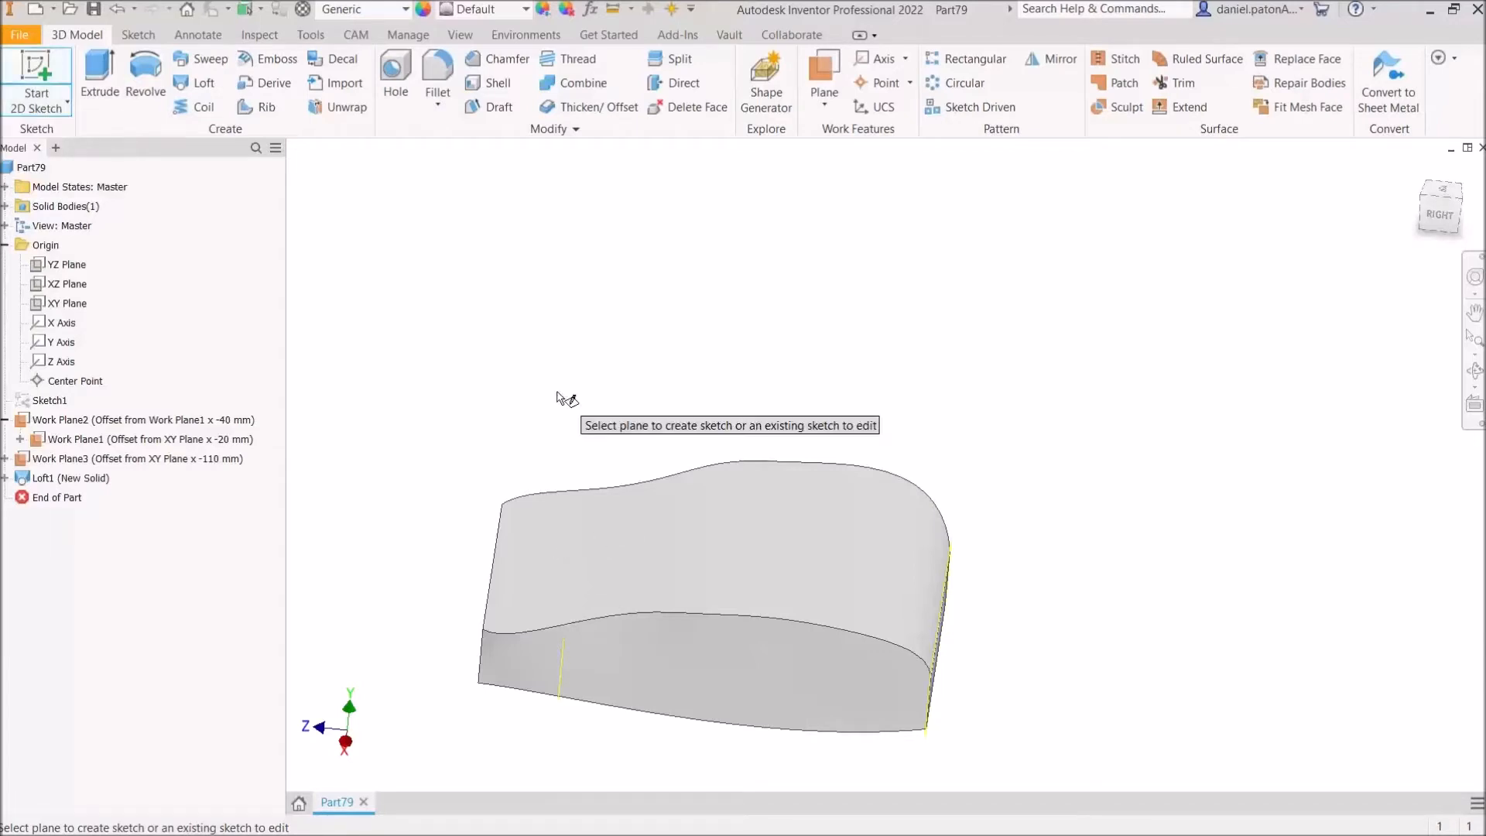
key(Escape)
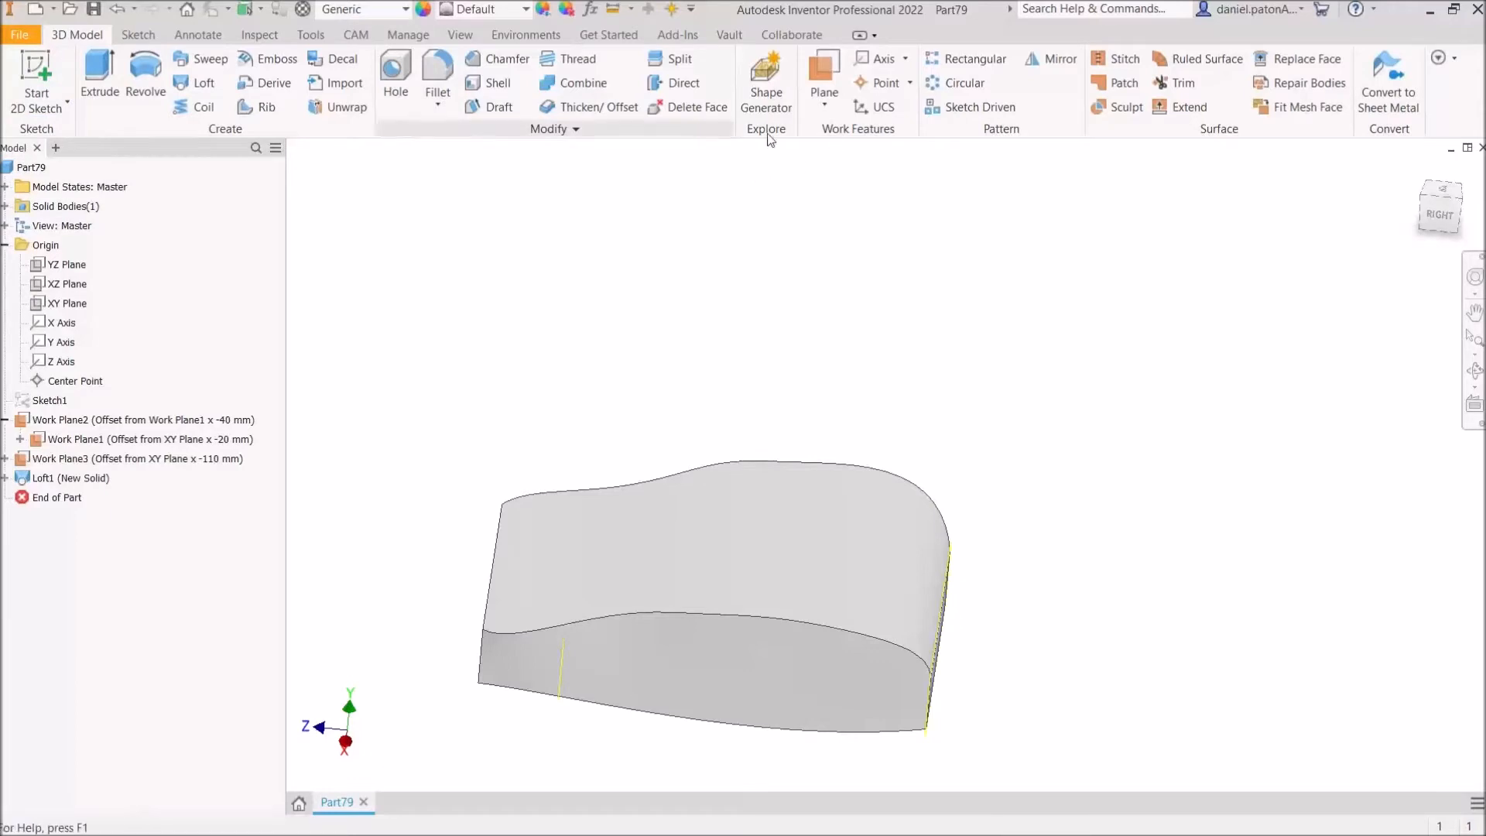
Step: Create a work plane offset about 50.25 mm from the solid's flat bottom face, above the curved top
click(828, 64)
shift+middle_drag(968, 518, 922, 345)
drag(832, 561, 773, 269)
click(754, 241)
Step: Start a 2D sketch on the offset work plane and draw a 20 by 5 mm rectangle lengthwise near the solid's front end
shift+middle_drag(896, 331, 919, 405)
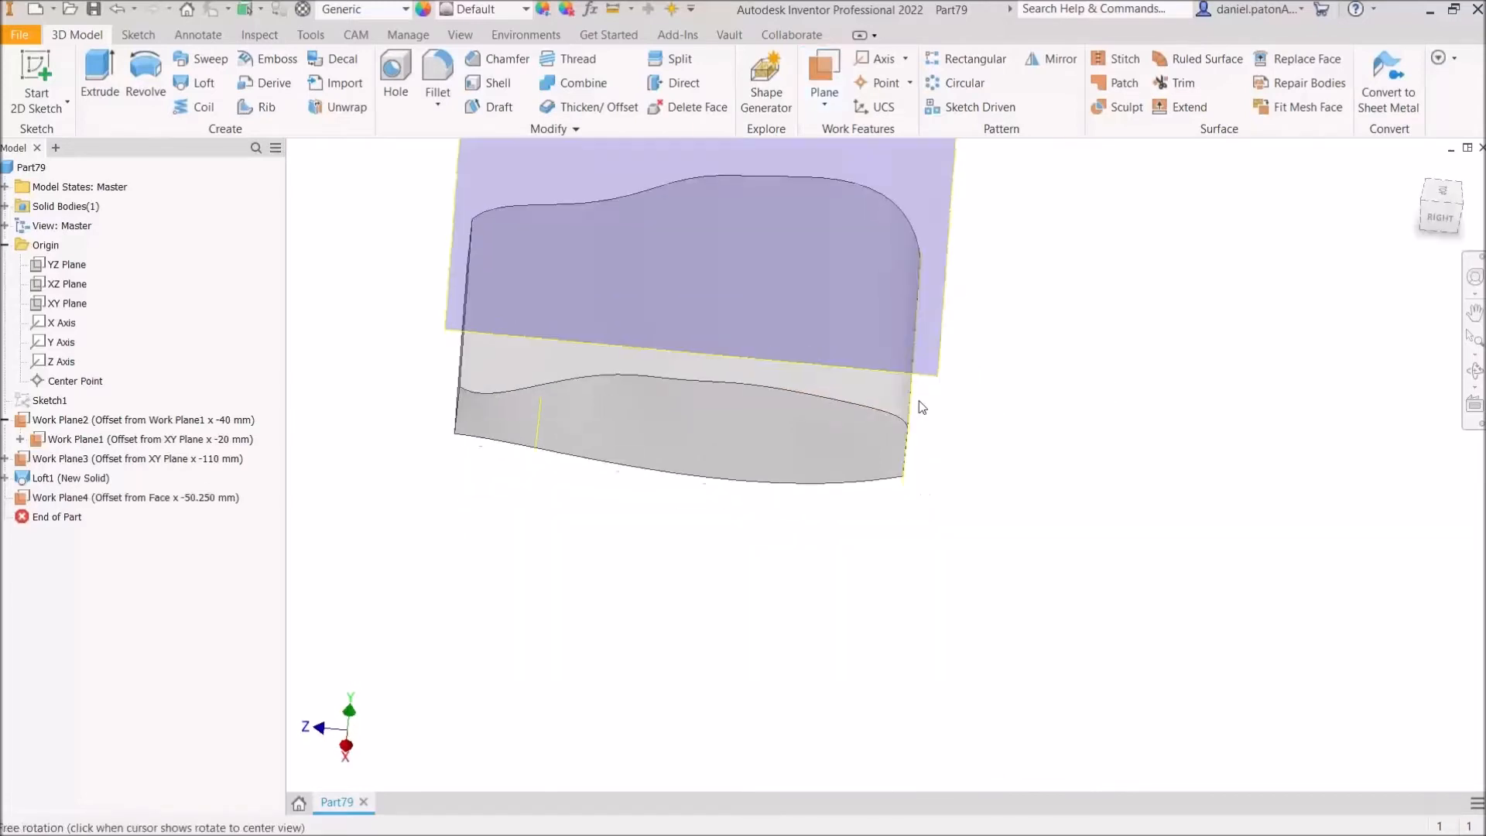
click(1441, 192)
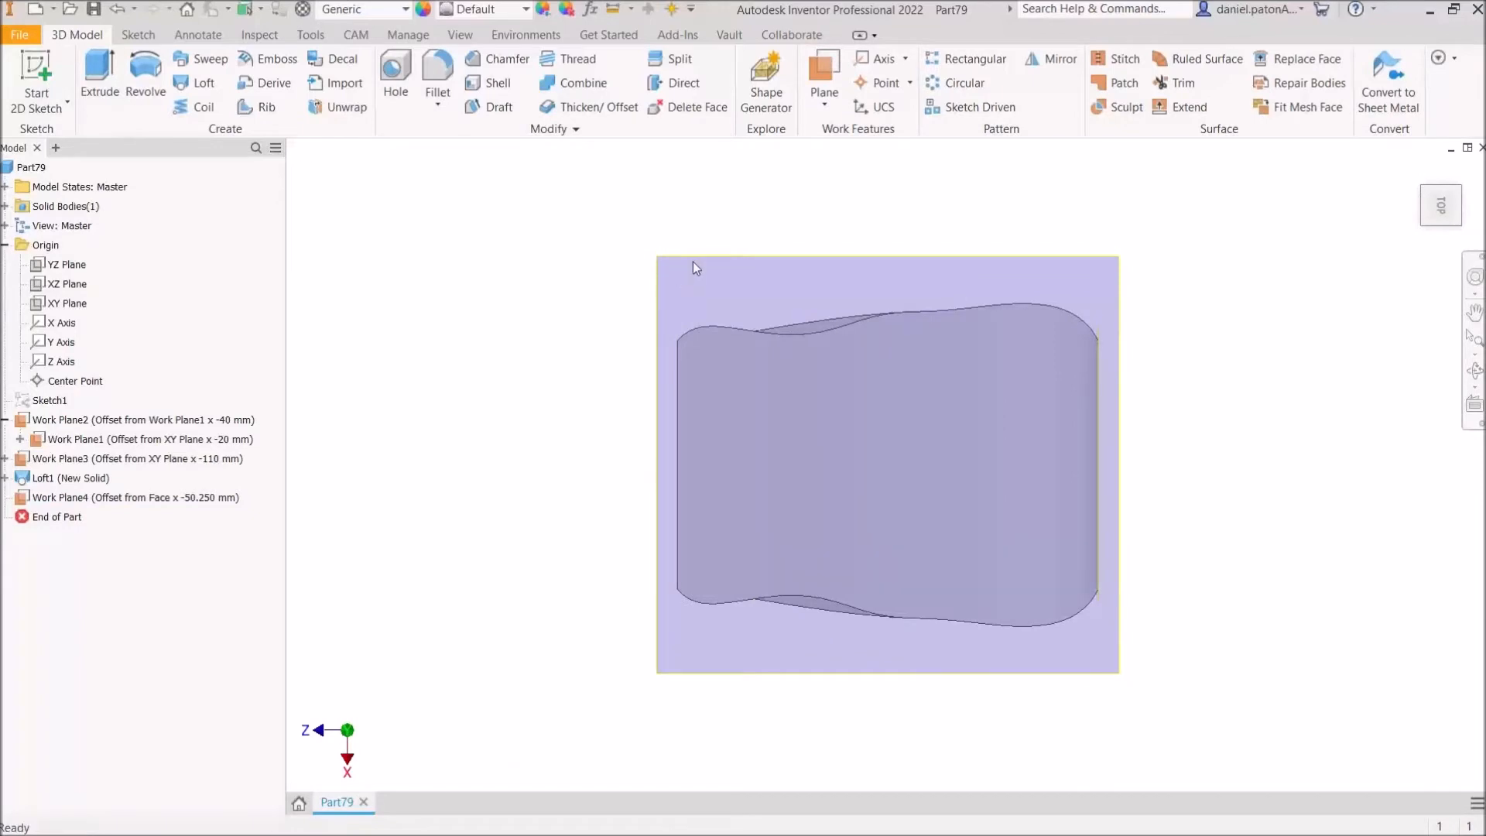
drag(736, 283, 745, 287)
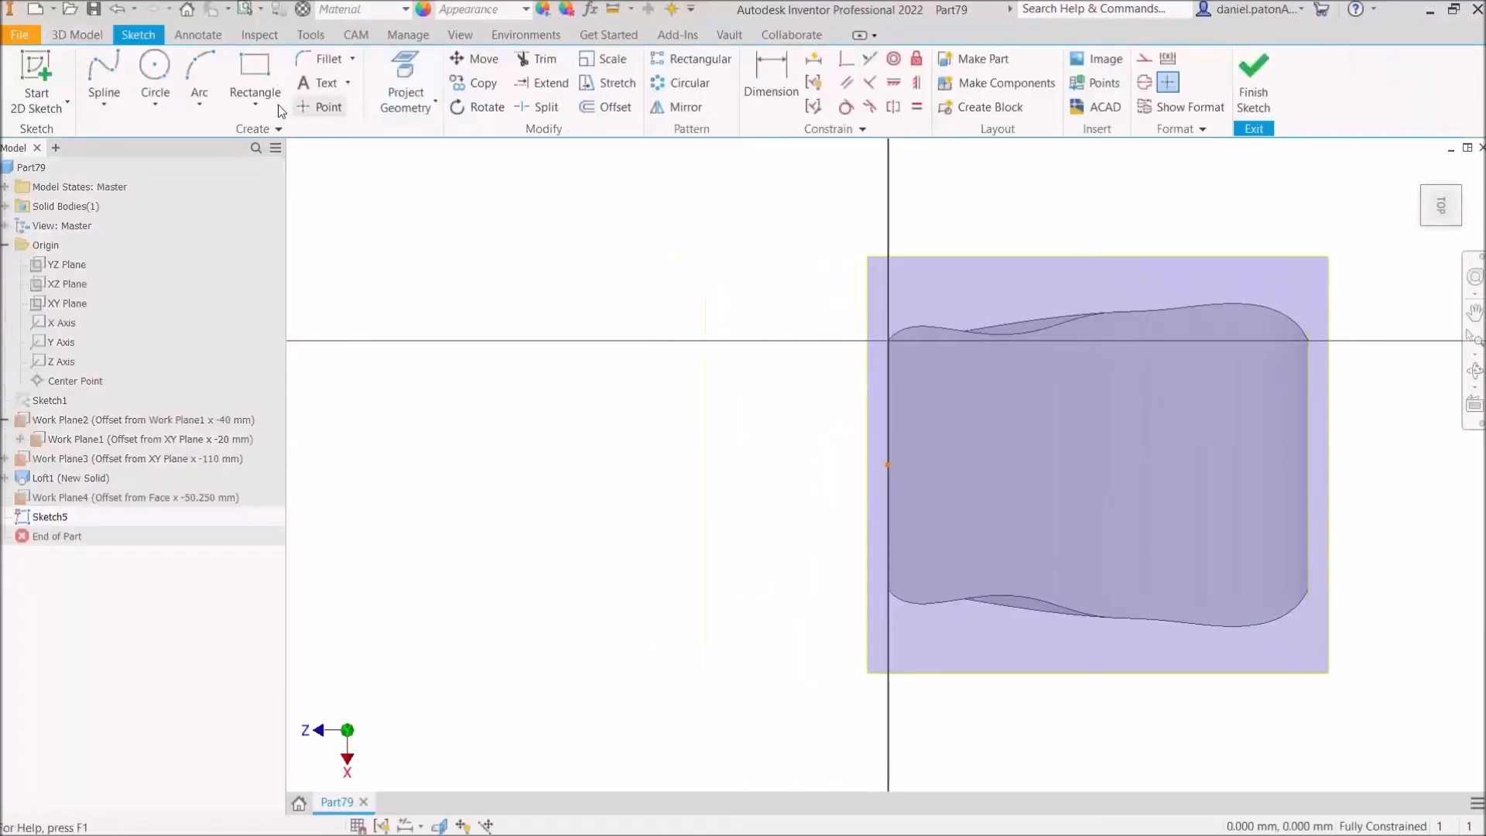
click(267, 68)
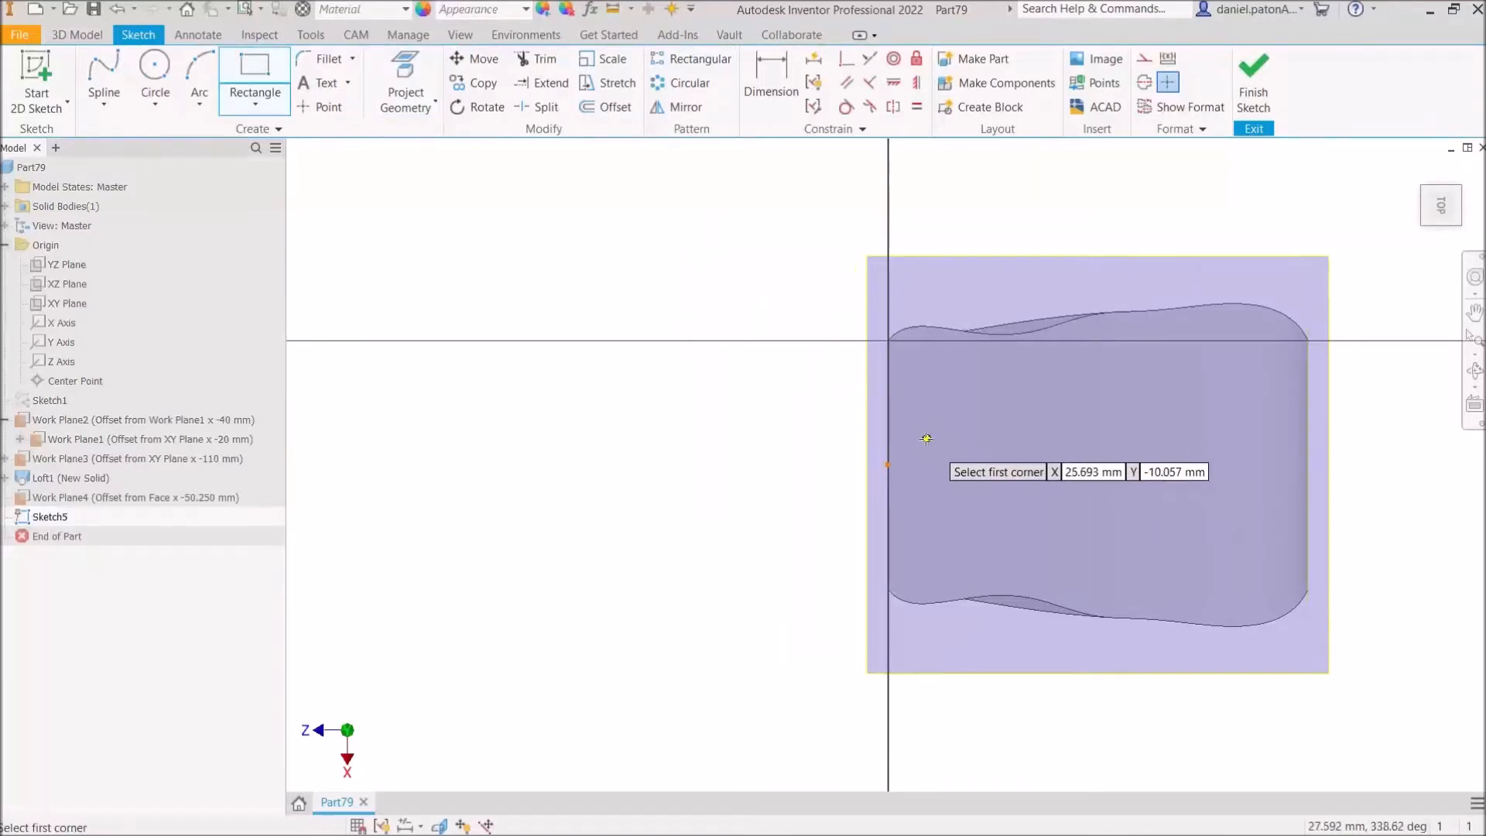
click(917, 440)
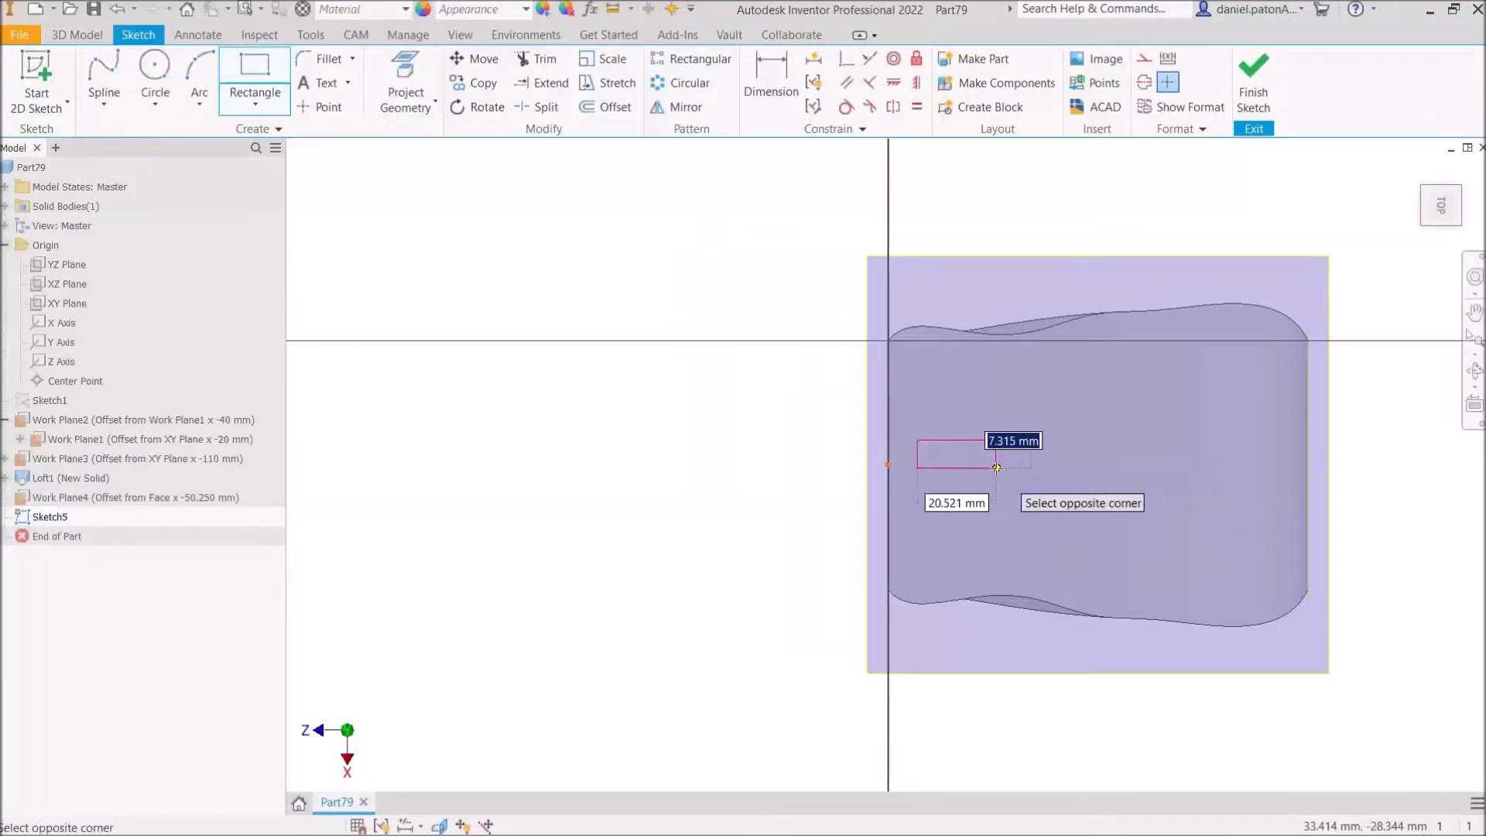
text(5)
key(Tab)
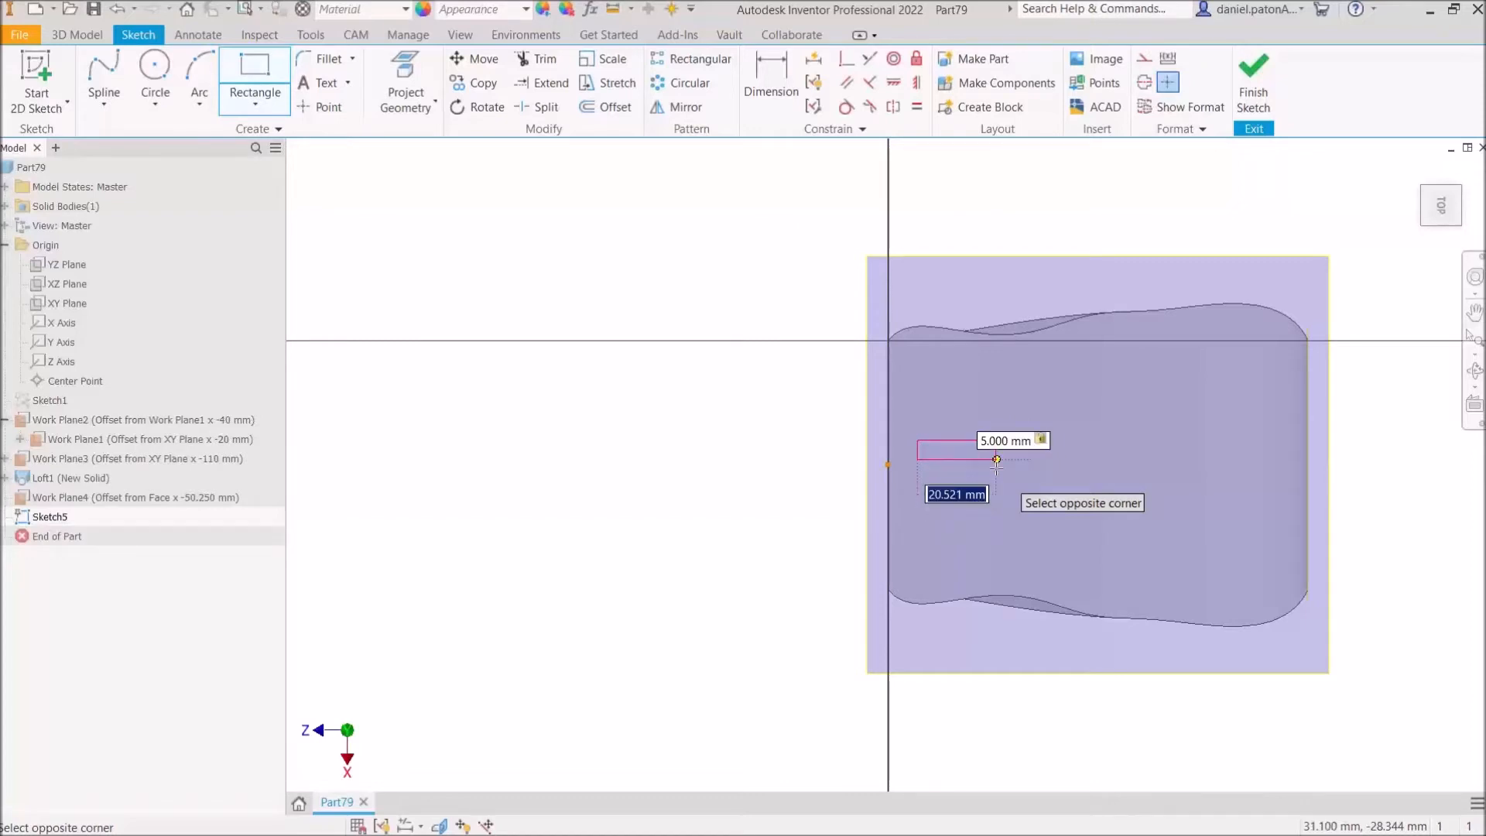
text(20)
key(Tab)
key(Return)
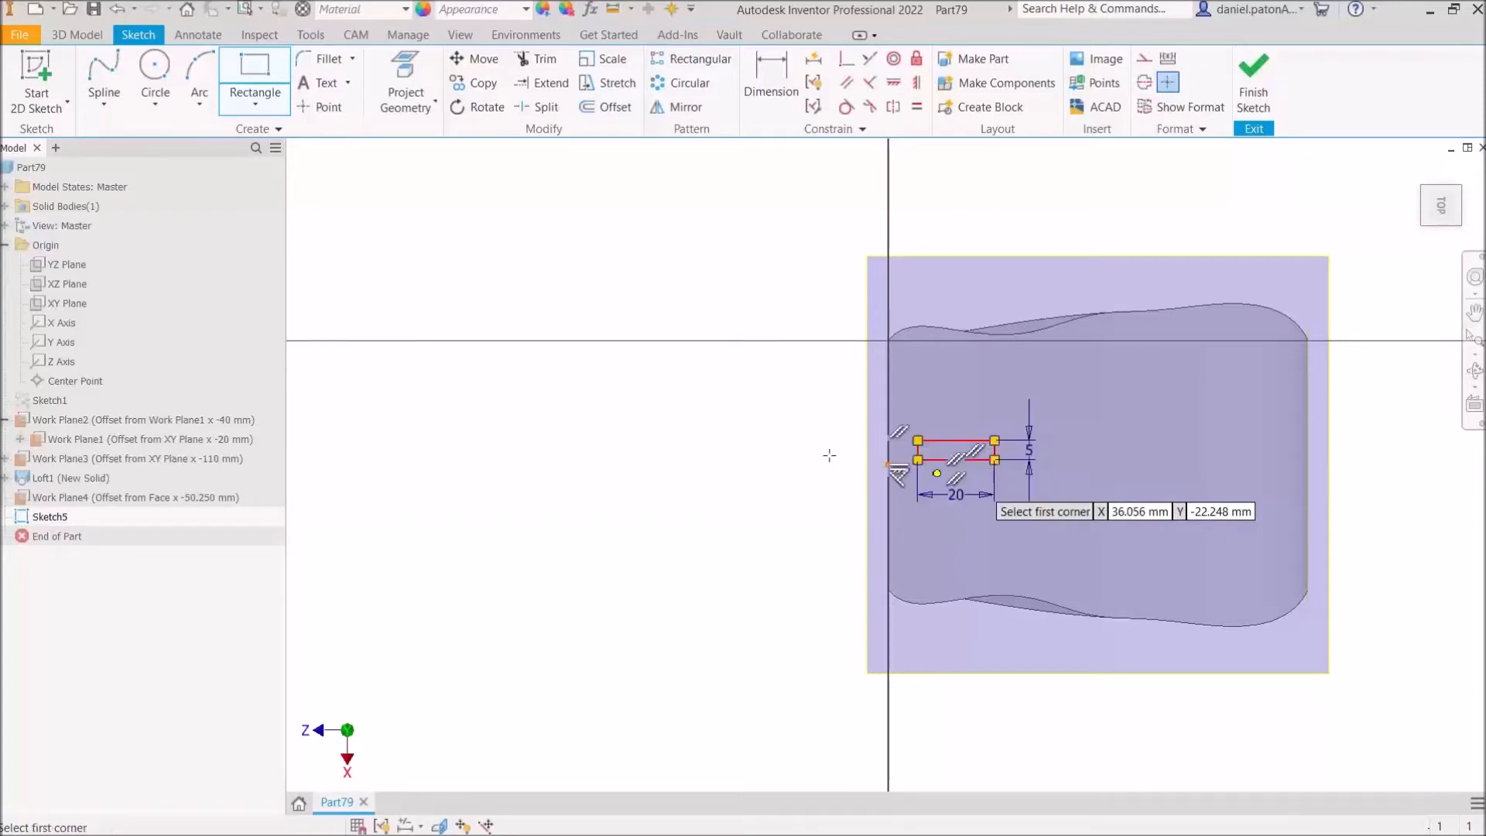
Step: Constrain the midpoint of the rectangle's short front side vertically to the midpoint of the solid's front edge, and finish the 2D sketch
right_click(777, 343)
click(838, 343)
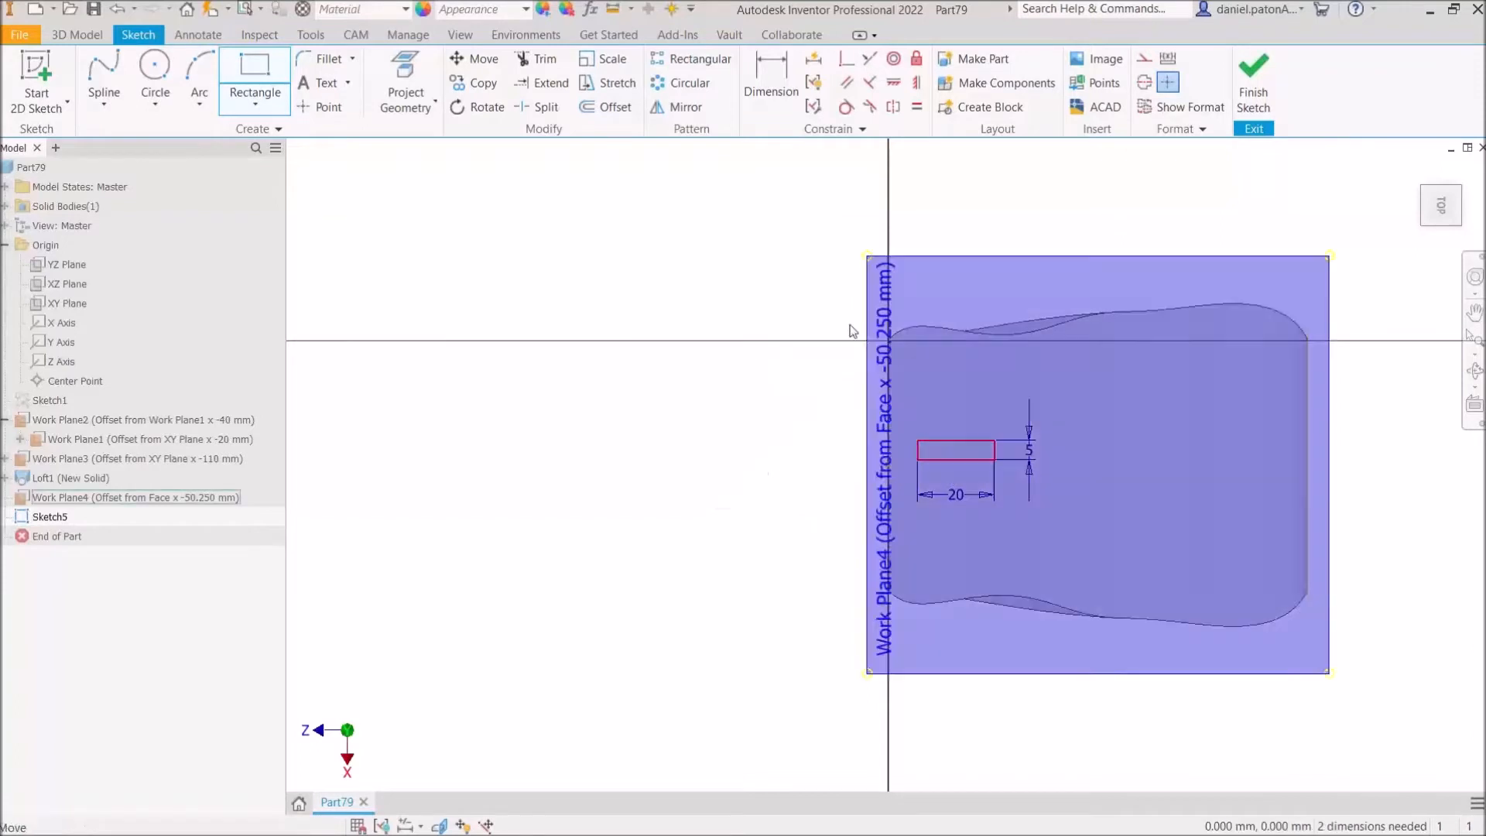
click(896, 85)
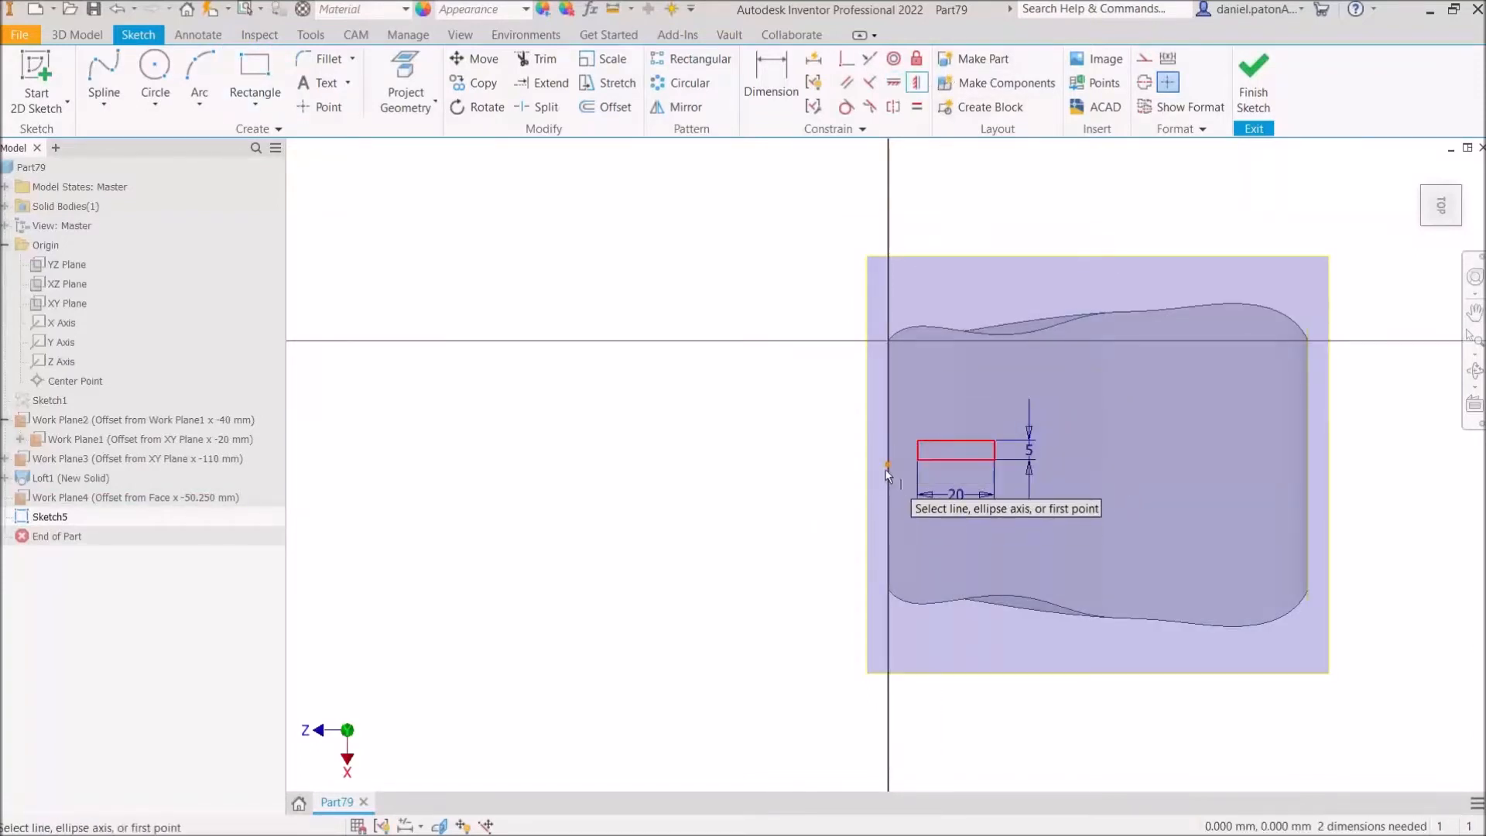
click(887, 467)
click(917, 451)
right_click(749, 385)
click(805, 389)
scroll(922, 464, up, 3)
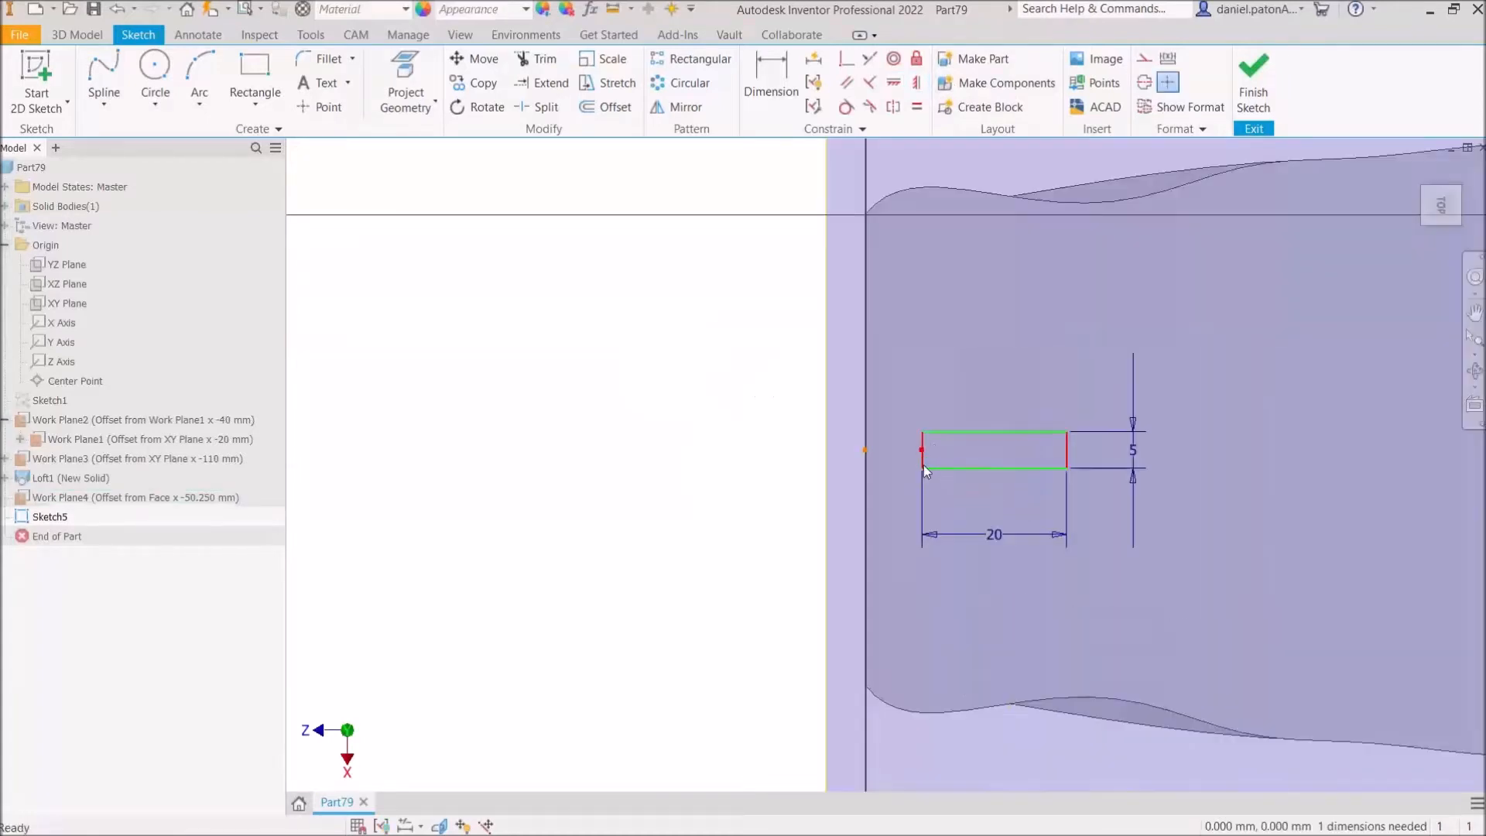
drag(925, 447, 916, 442)
scroll(893, 383, down, 3)
click(1253, 84)
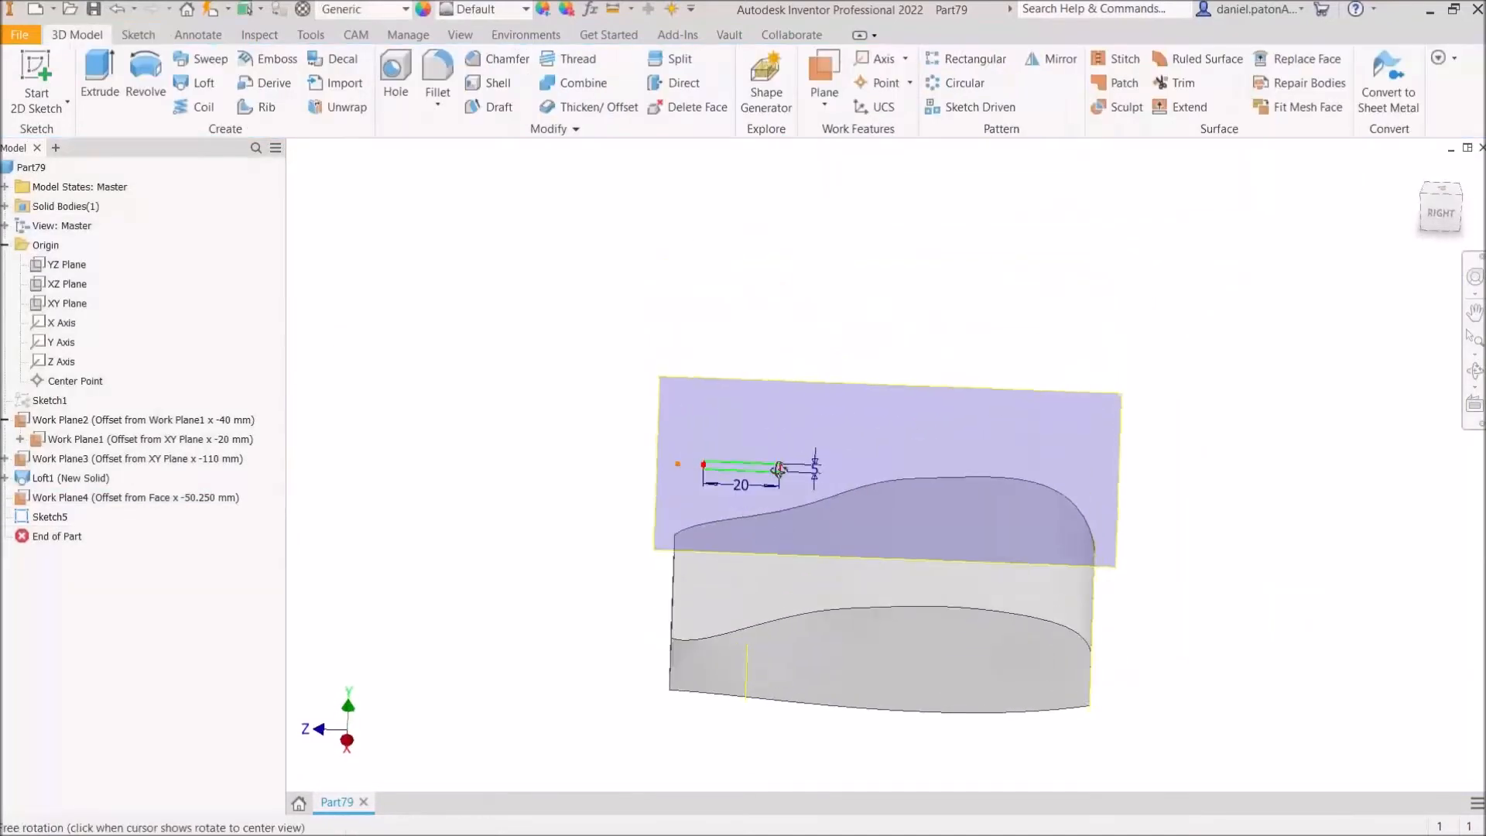
Step: Start a 3D sketch and set up Project to Surface with the curved top face and the four rectangle lines as curves
scroll(752, 471, up, 3)
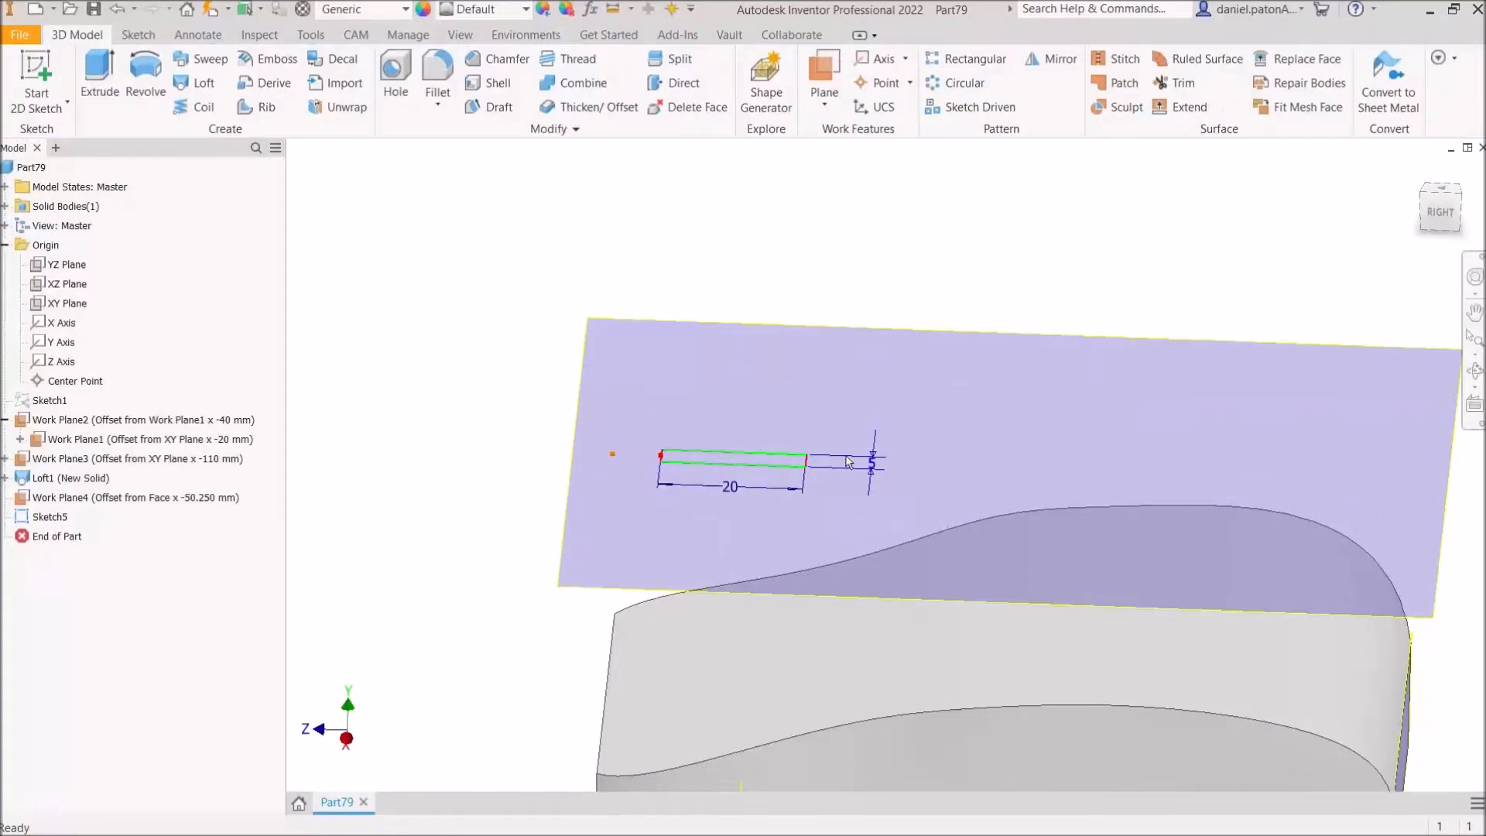
click(35, 116)
click(62, 189)
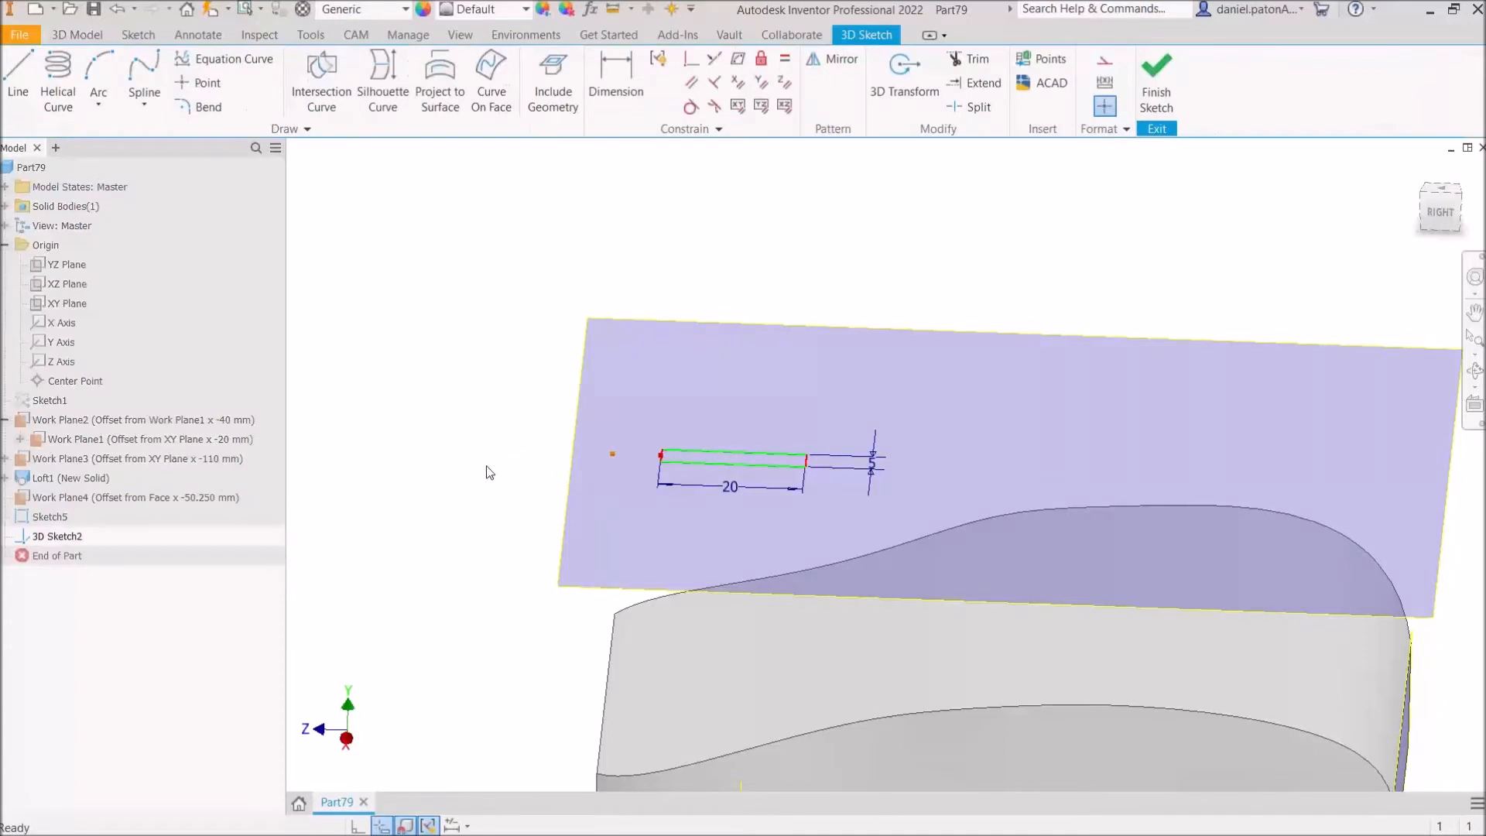
middle_drag(496, 438, 476, 354)
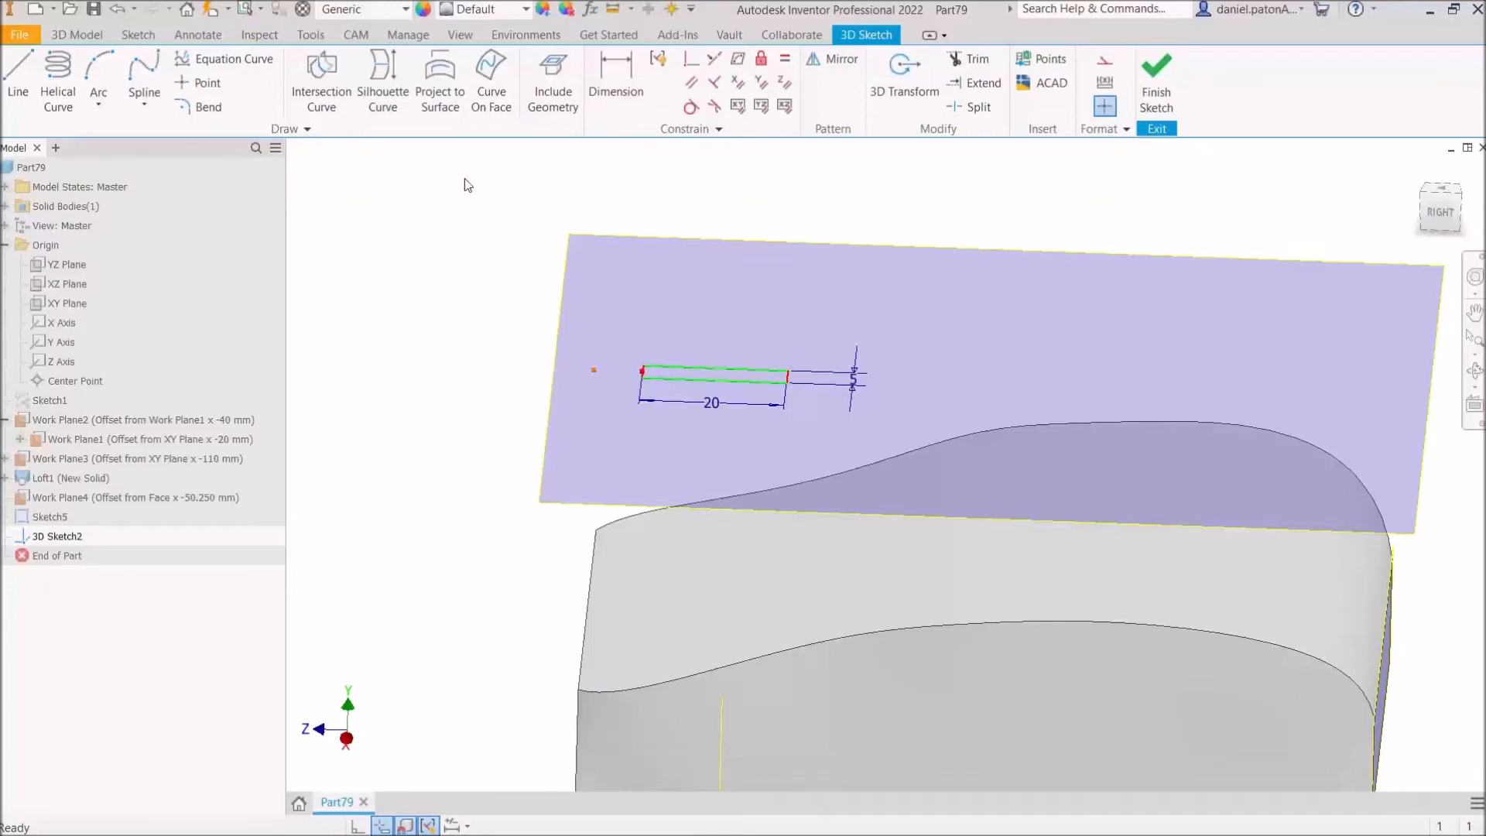
click(443, 94)
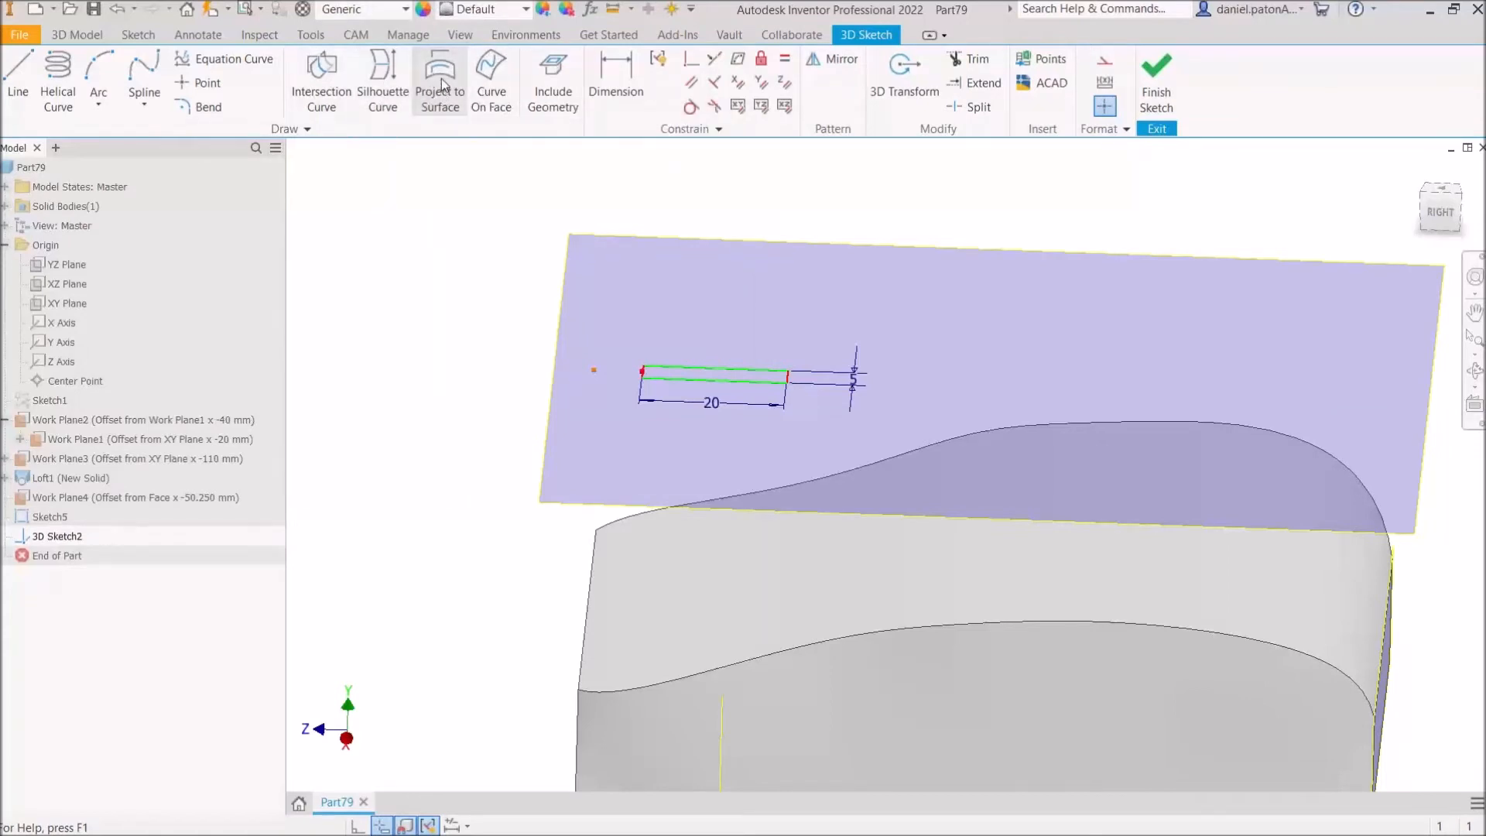
click(442, 83)
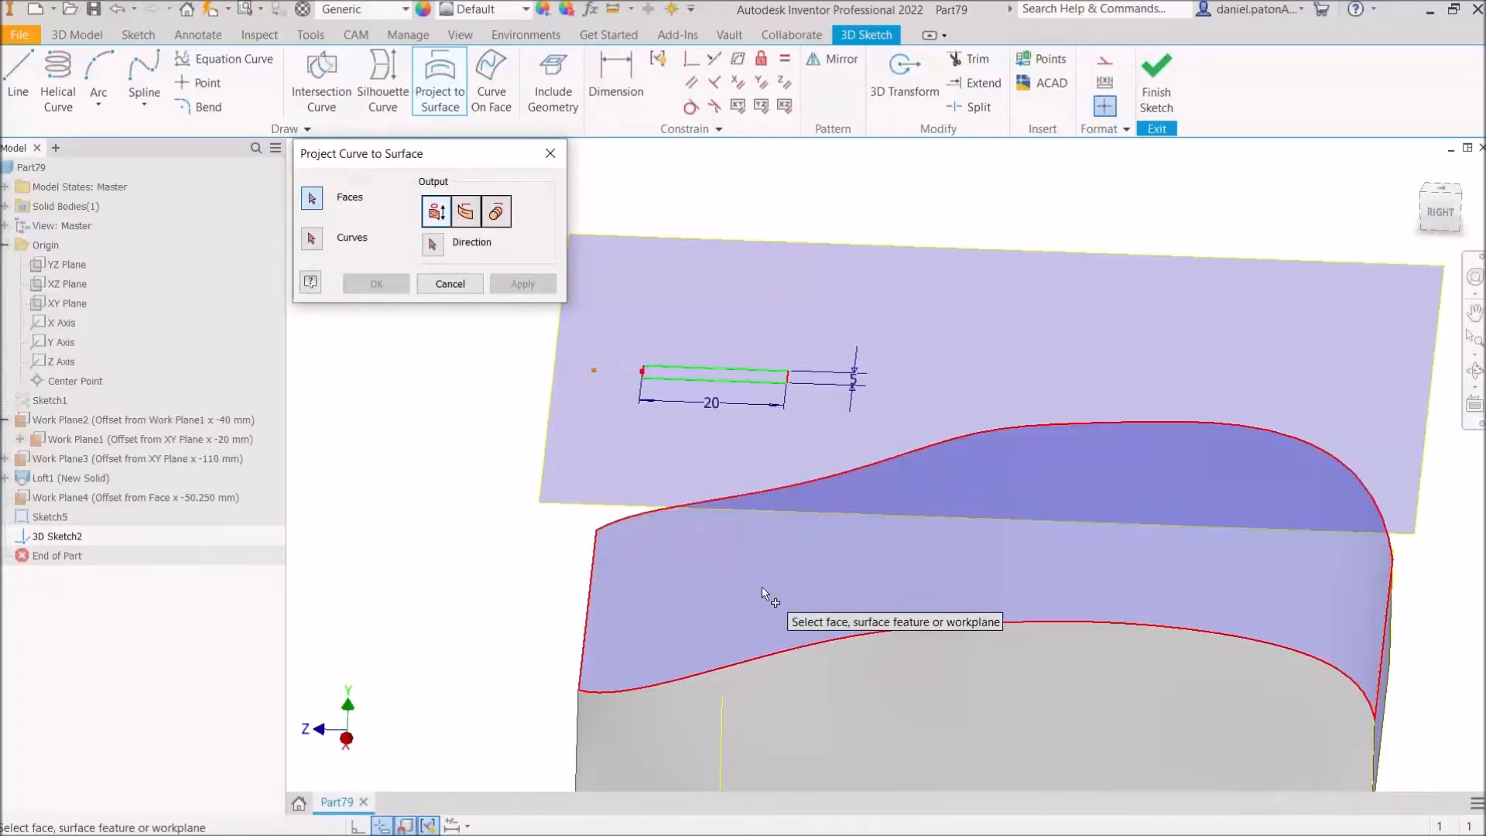
click(762, 587)
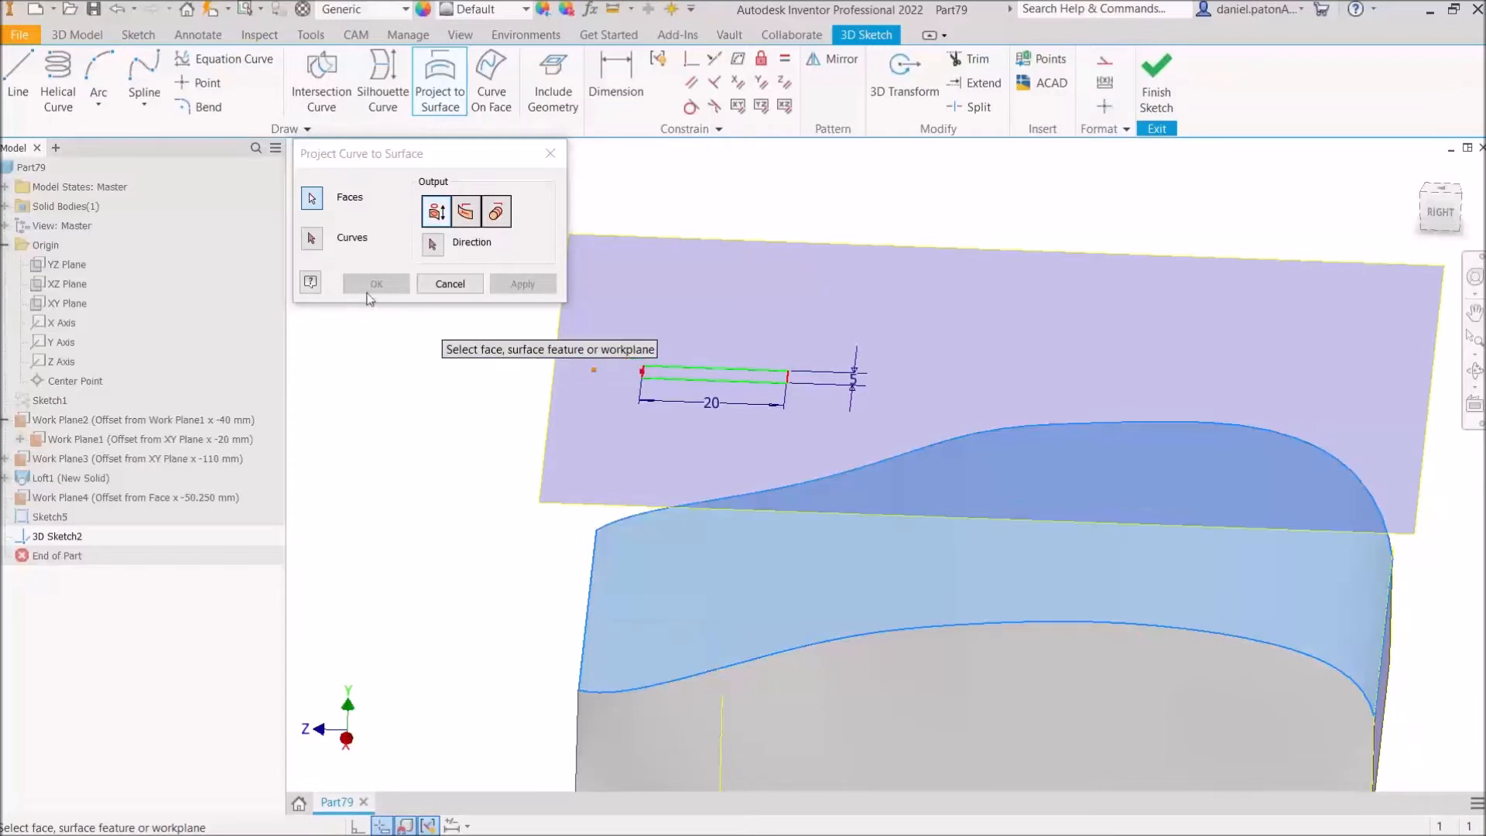
click(309, 241)
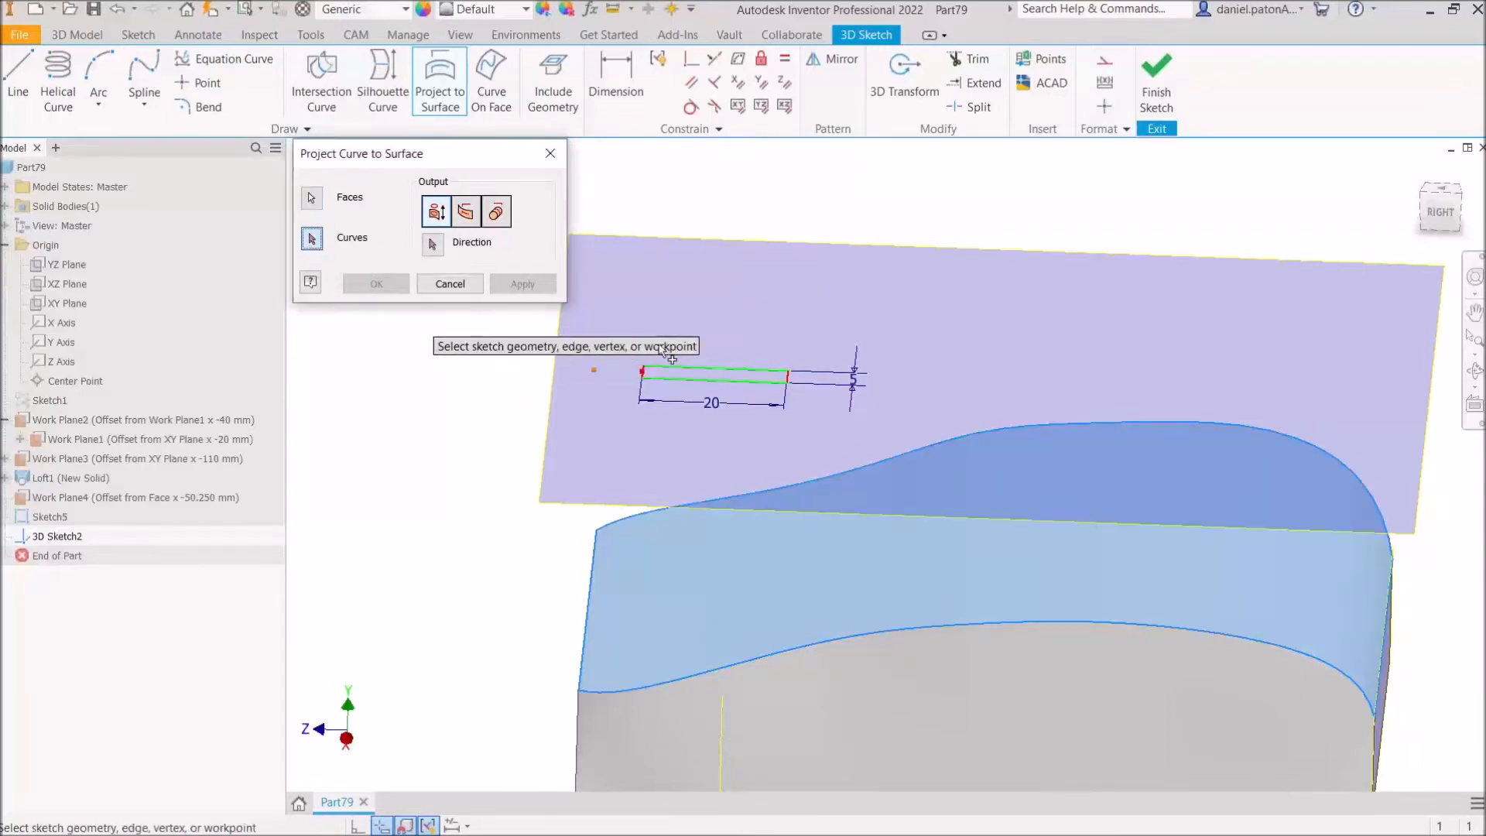
scroll(635, 375, up, 5)
click(716, 383)
click(793, 340)
click(1182, 374)
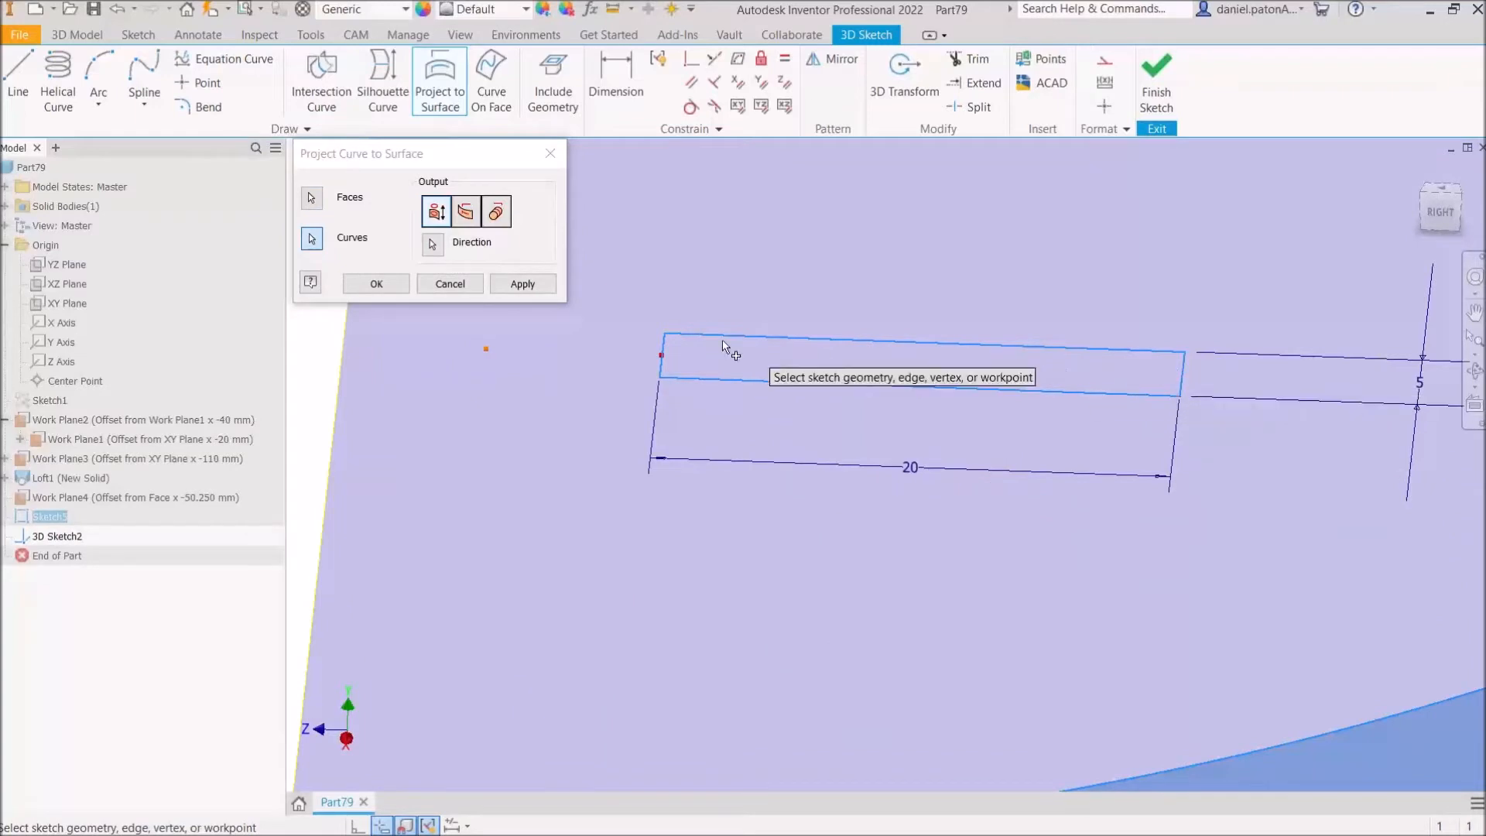
scroll(797, 341, down, 3)
middle_drag(794, 295, 766, 336)
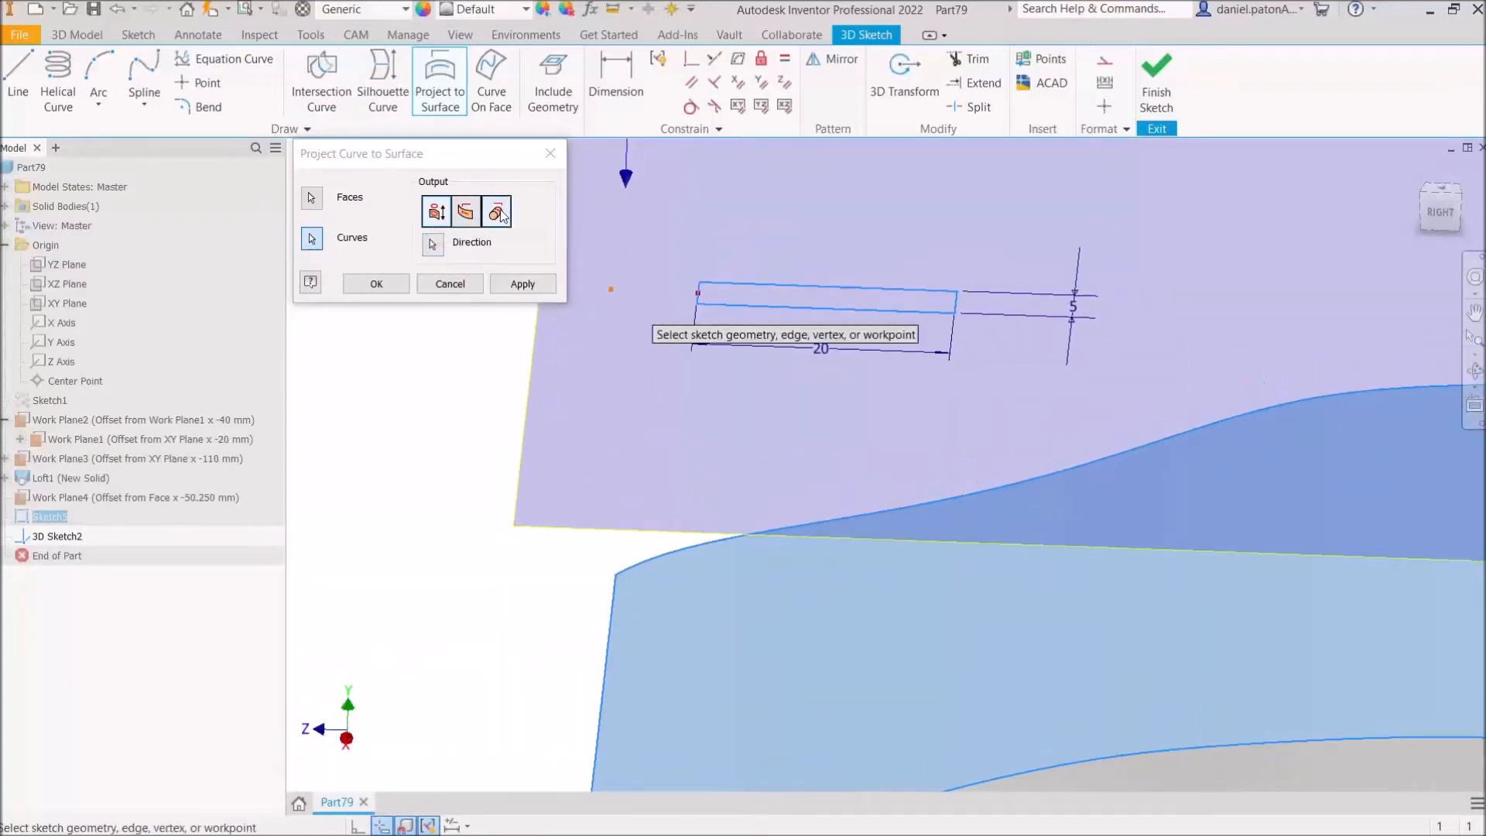
Step: Project the rectangle onto the curved face along a vector, using the offset work plane as direction, and finish the 3D sketch
middle_drag(905, 560, 851, 464)
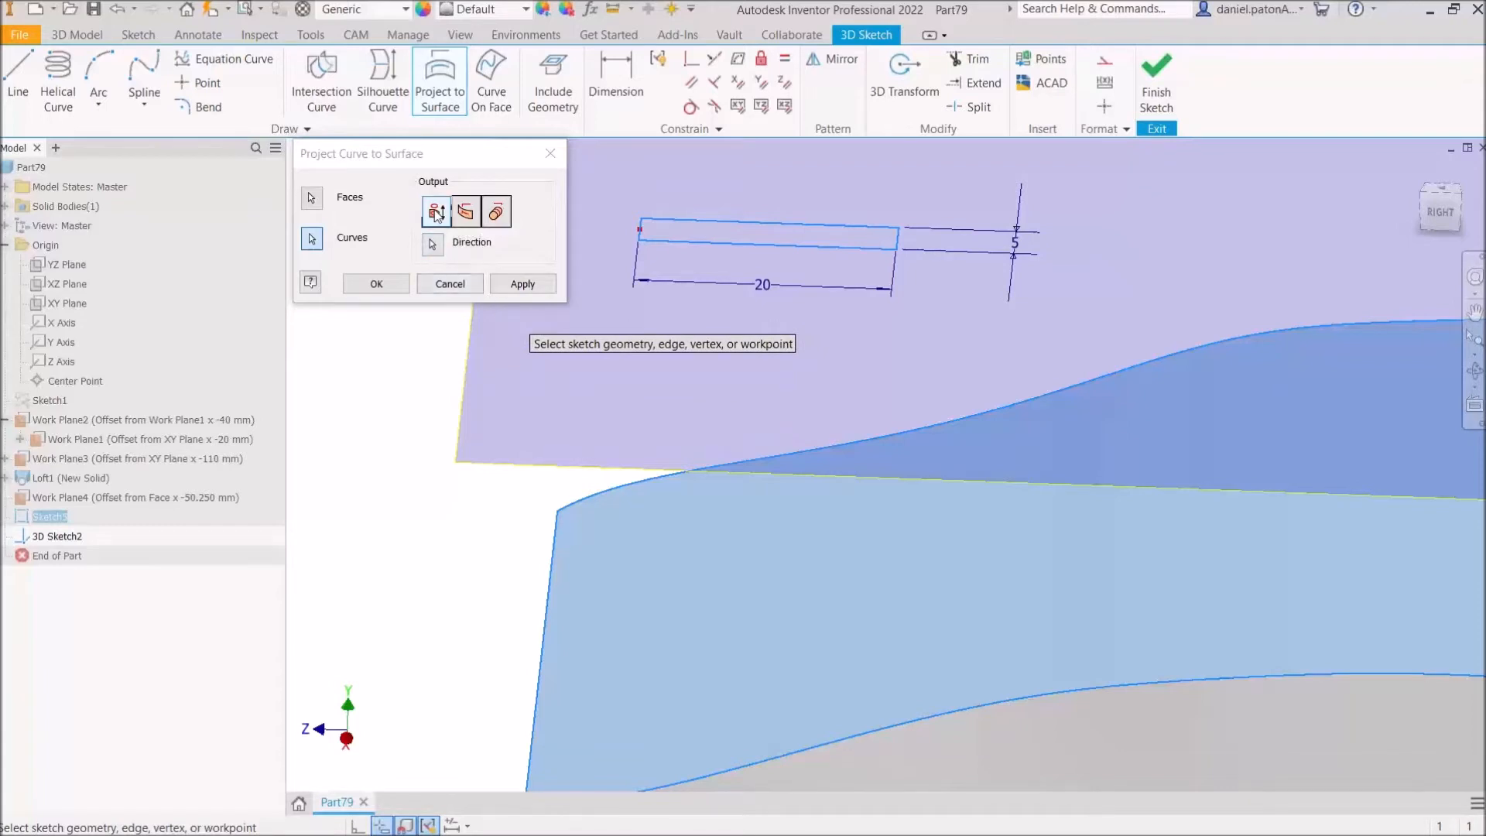
click(433, 246)
middle_drag(486, 374, 660, 413)
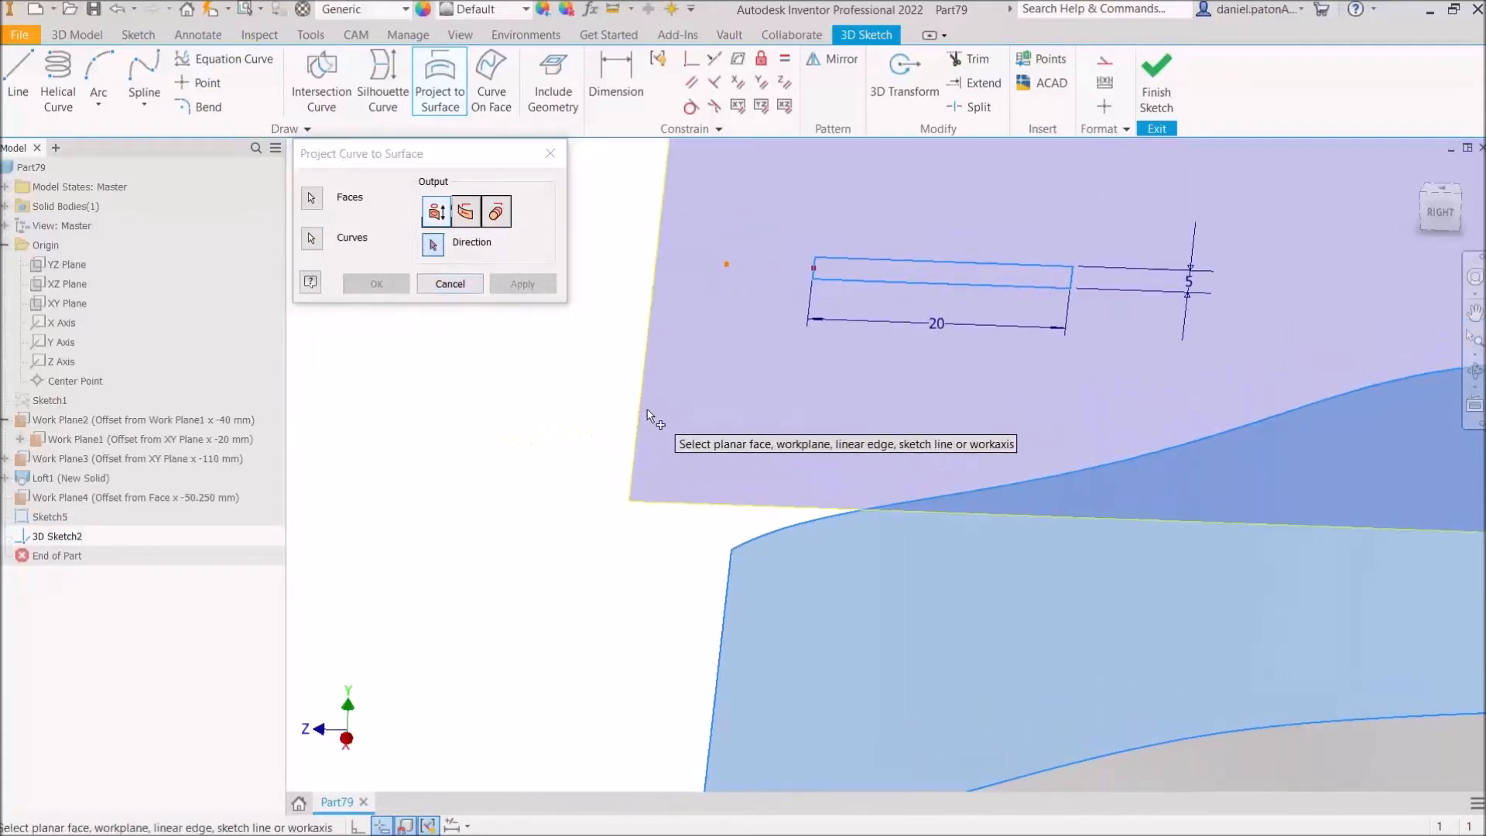
click(643, 408)
scroll(643, 409, down, 3)
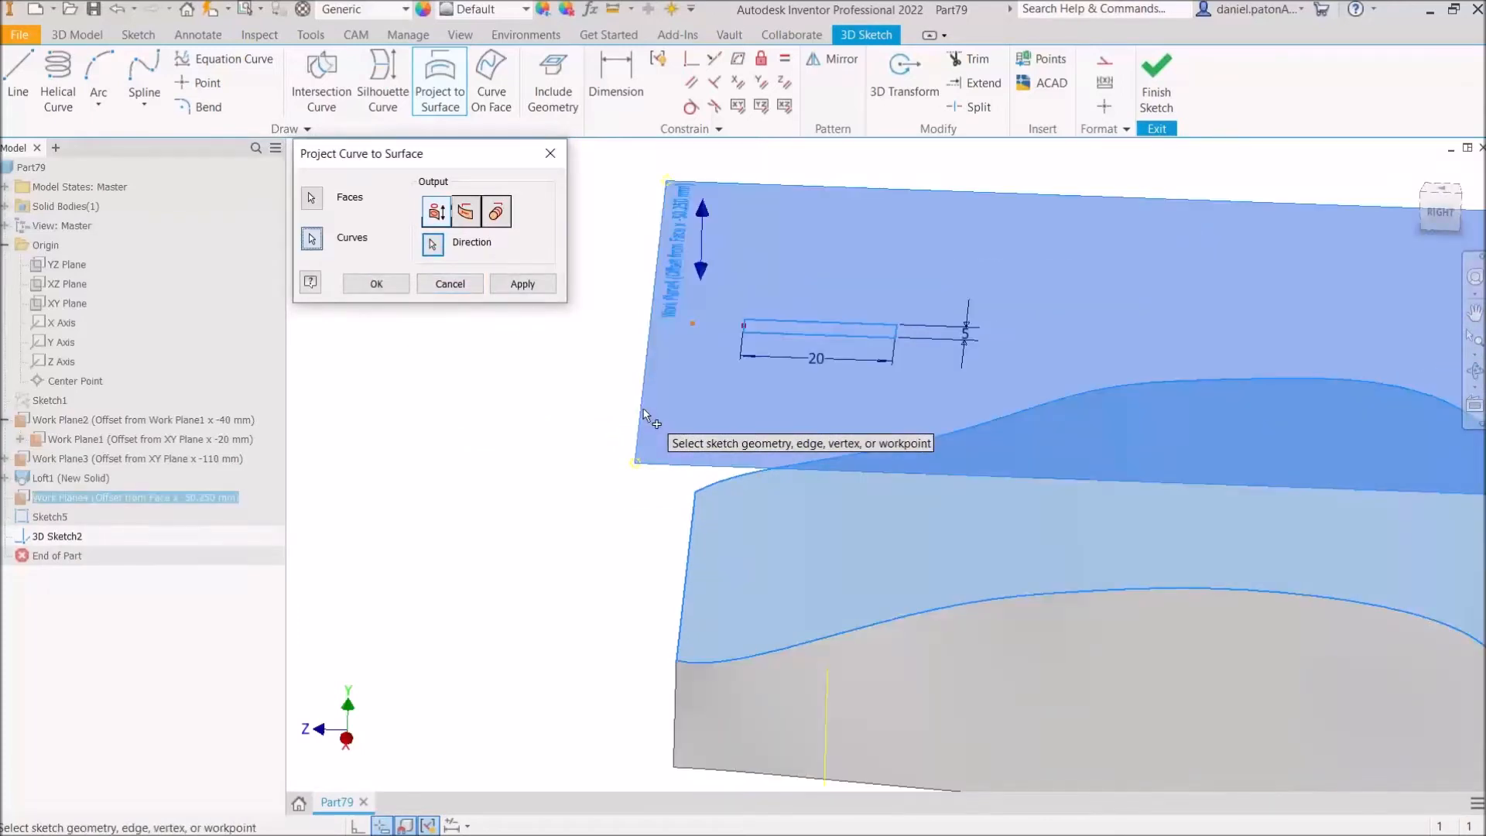
click(376, 284)
shift+middle_drag(673, 433, 655, 458)
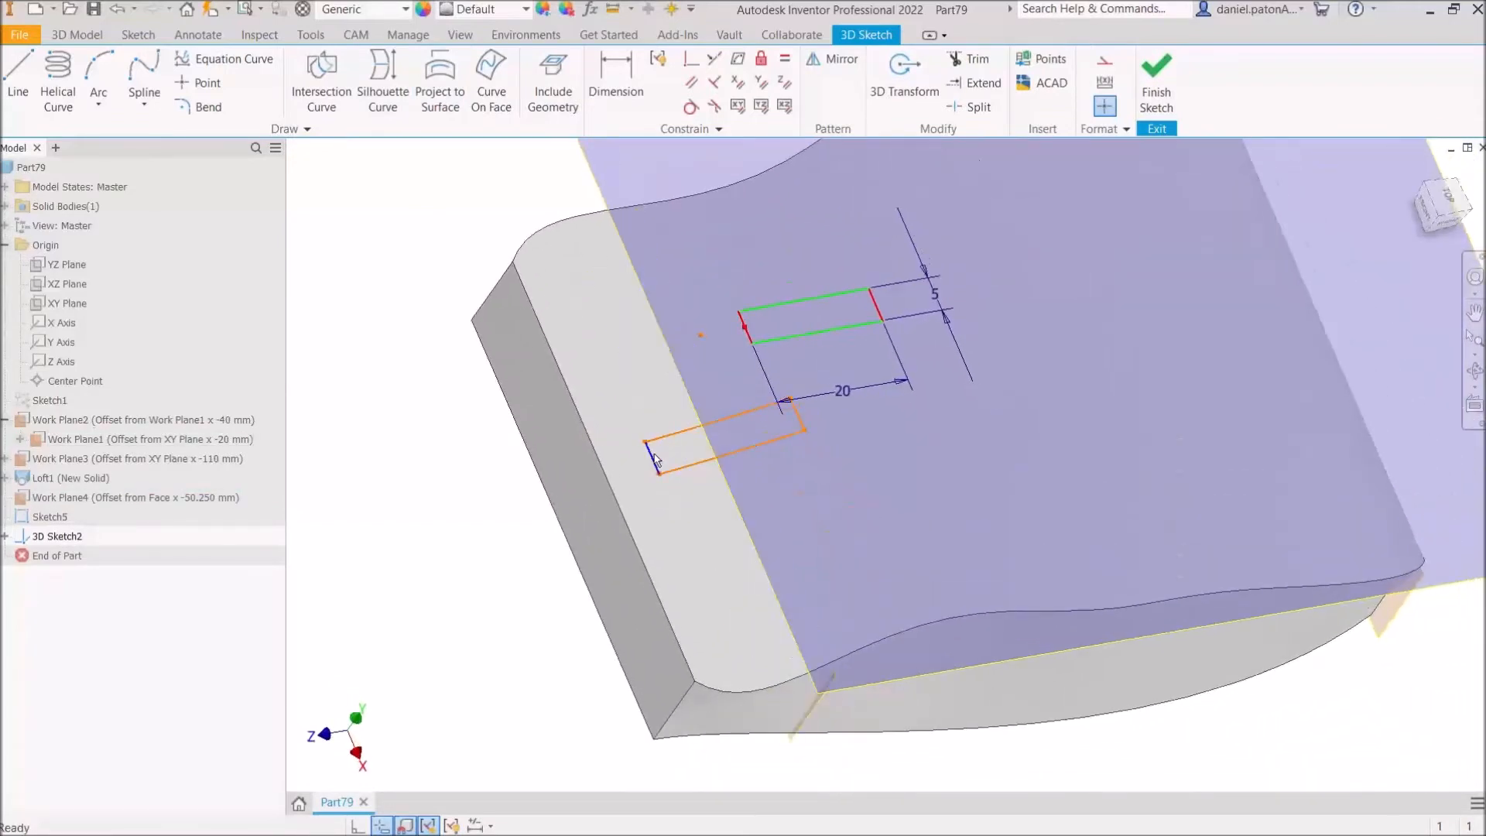
mouse_move(807, 426)
shift+middle_down()
mouse_move(845, 503)
mouse_move(829, 457)
mouse_move(813, 458)
mouse_move(778, 579)
shift+middle_up()
scroll(778, 579, down, 3)
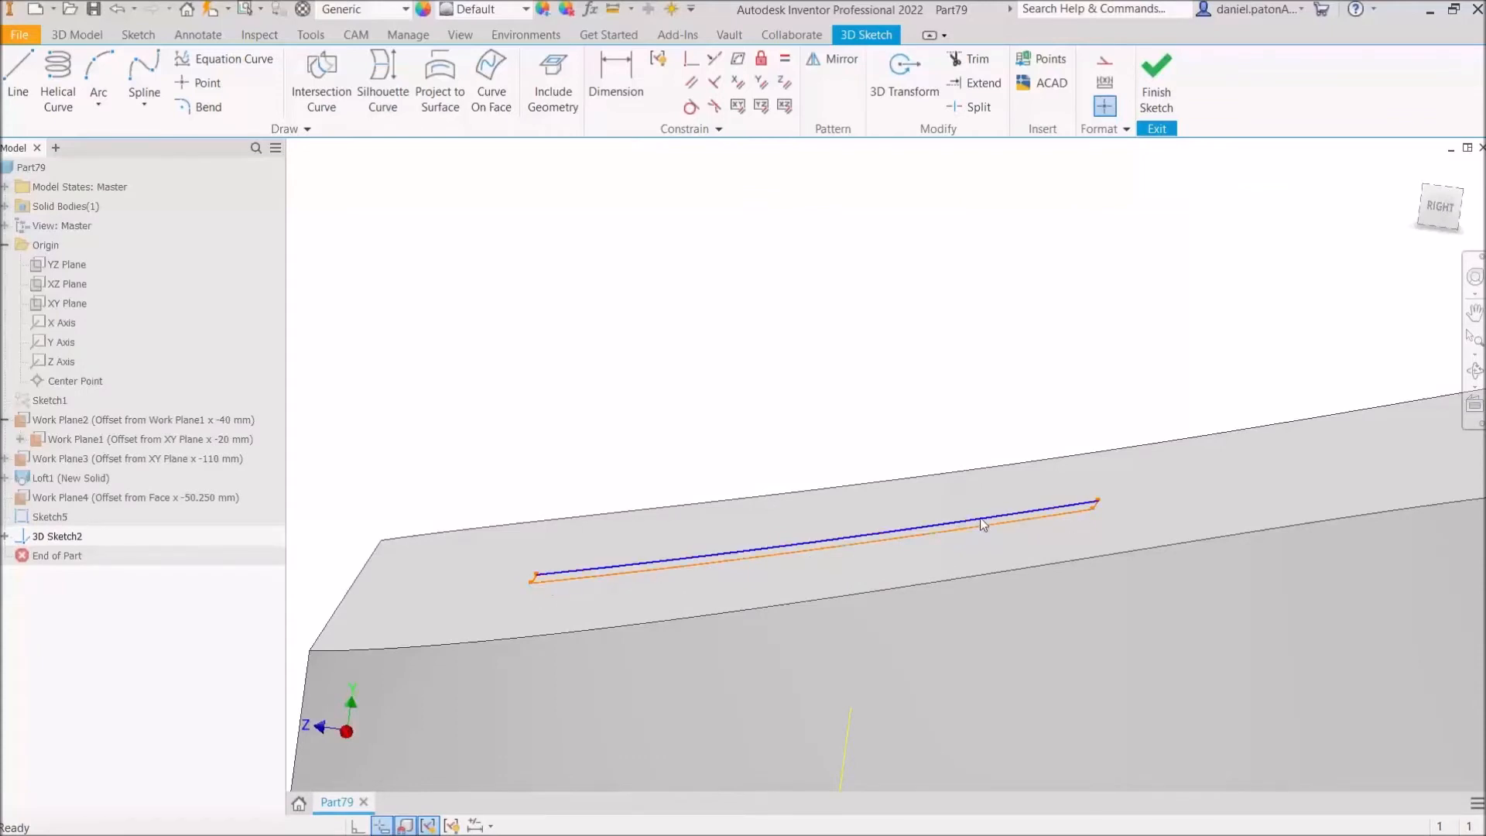
mouse_move(658, 503)
shift+middle_down()
mouse_move(829, 531)
mouse_move(856, 600)
shift+middle_up()
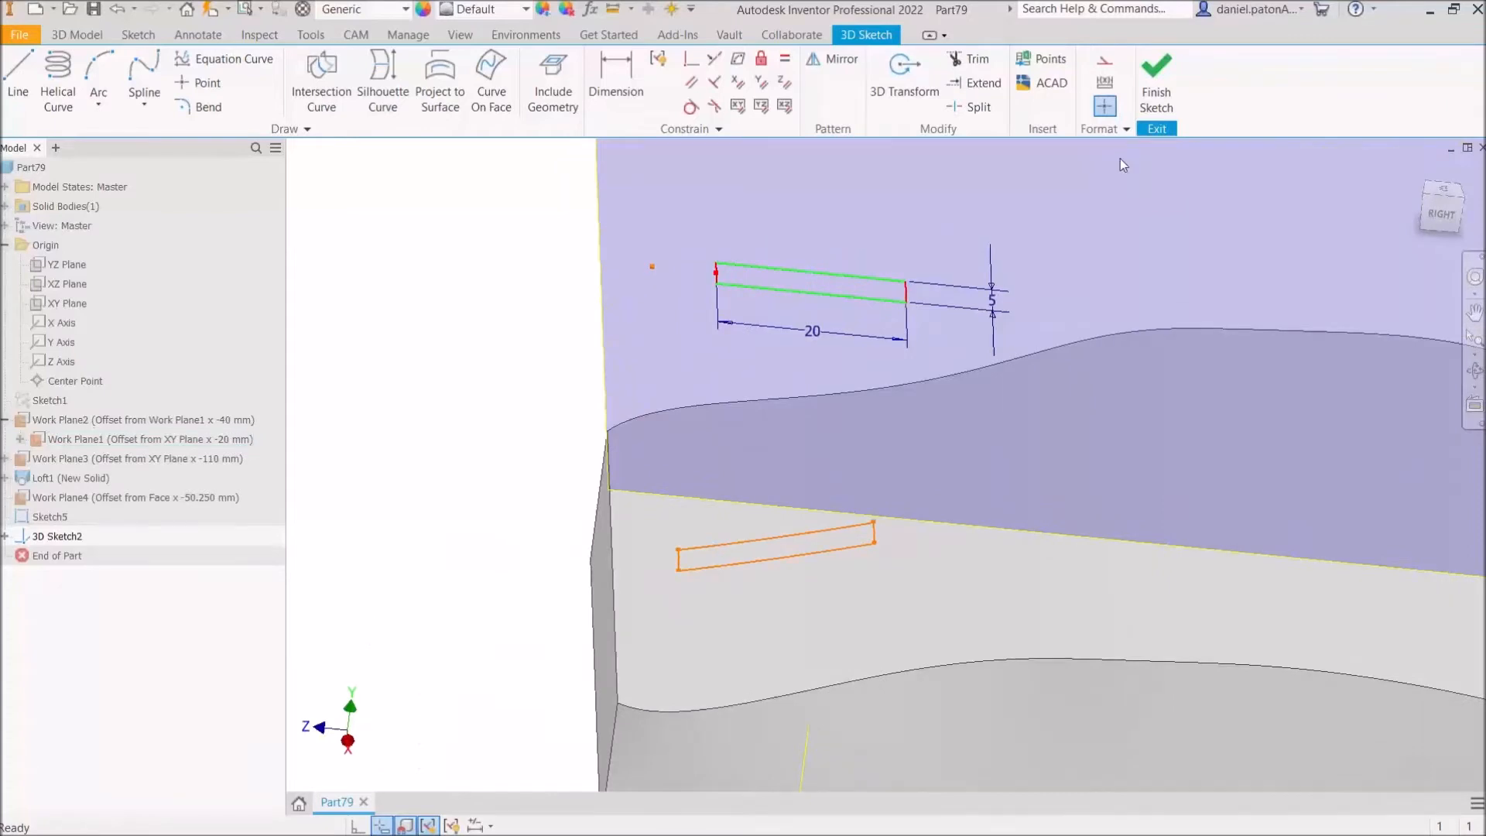
click(1174, 77)
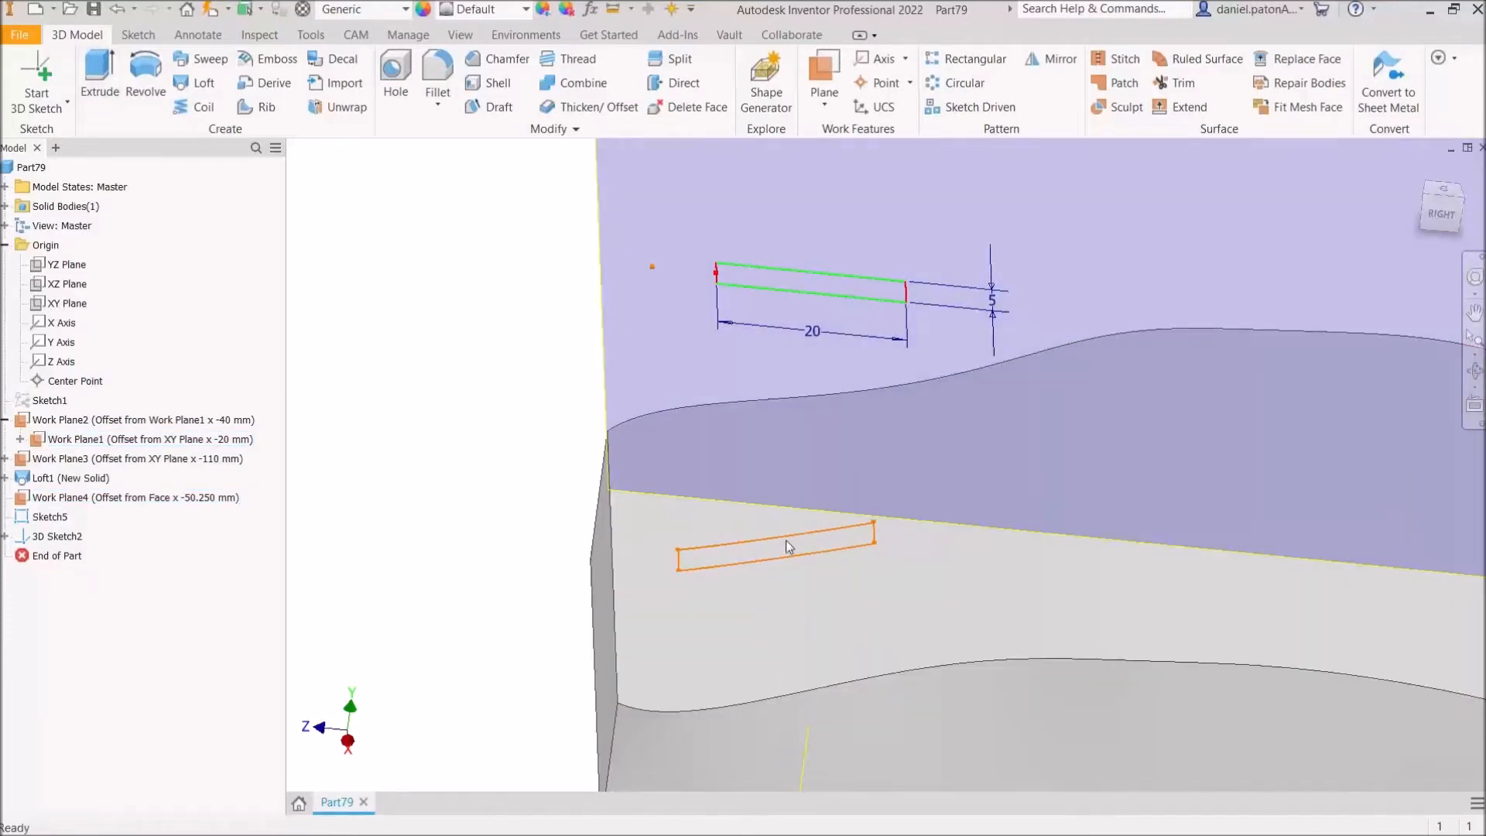
Step: Hide the flat rectangle sketch and the offset work plane above the solid
click(33, 519)
right_click(33, 518)
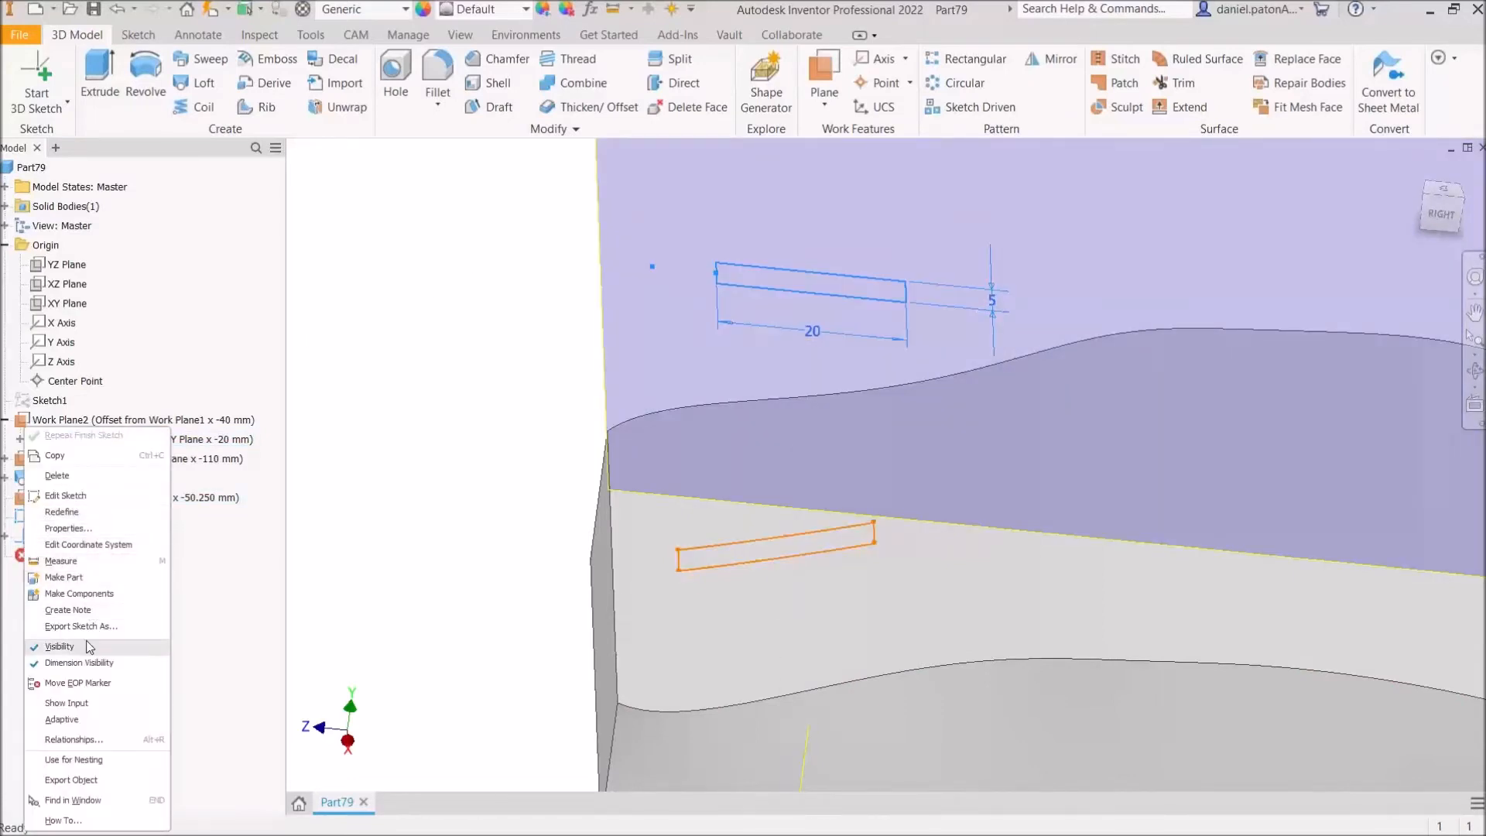
click(110, 641)
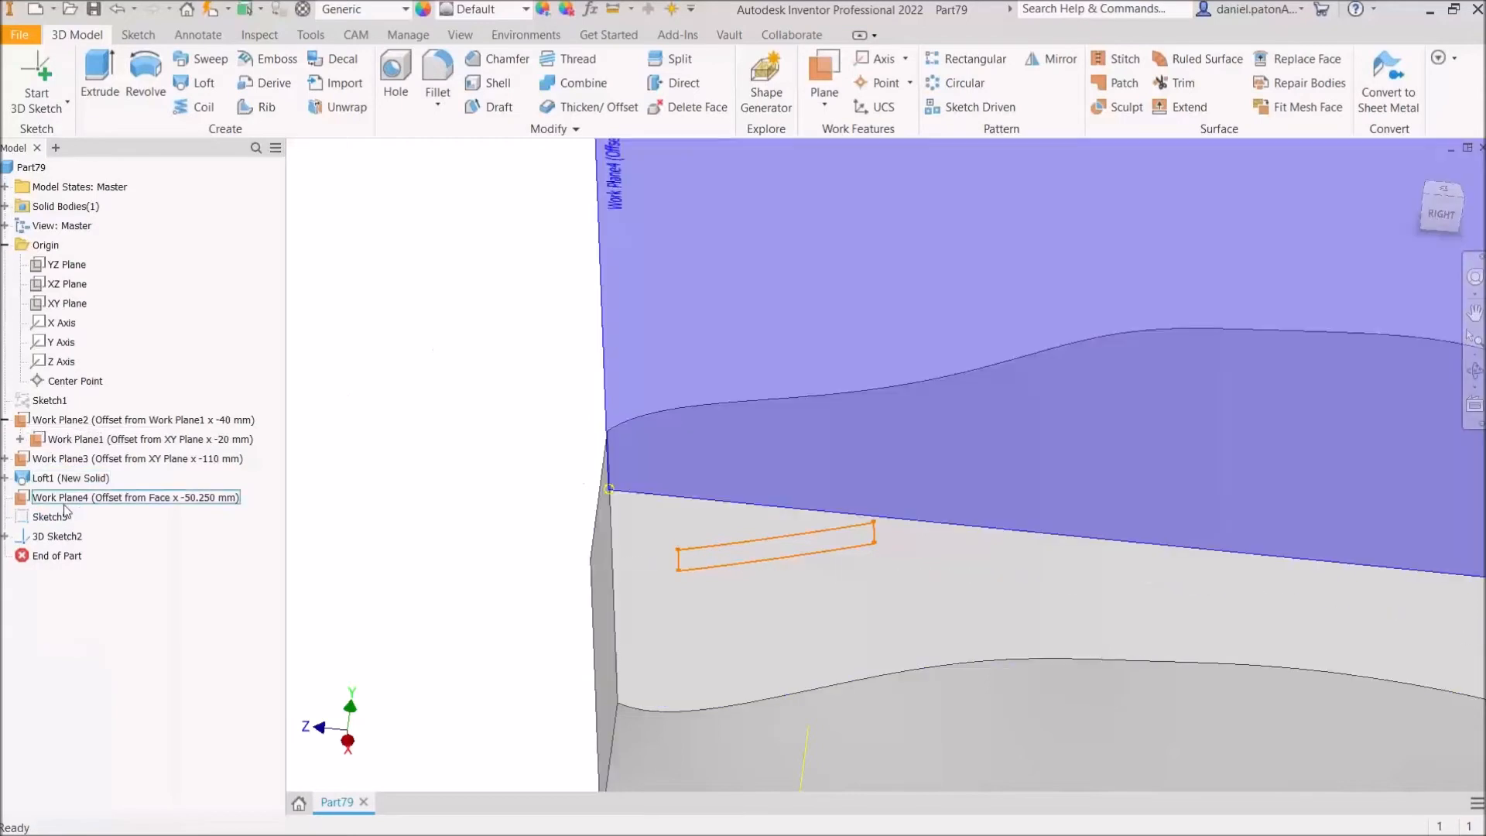
click(108, 501)
right_click(106, 505)
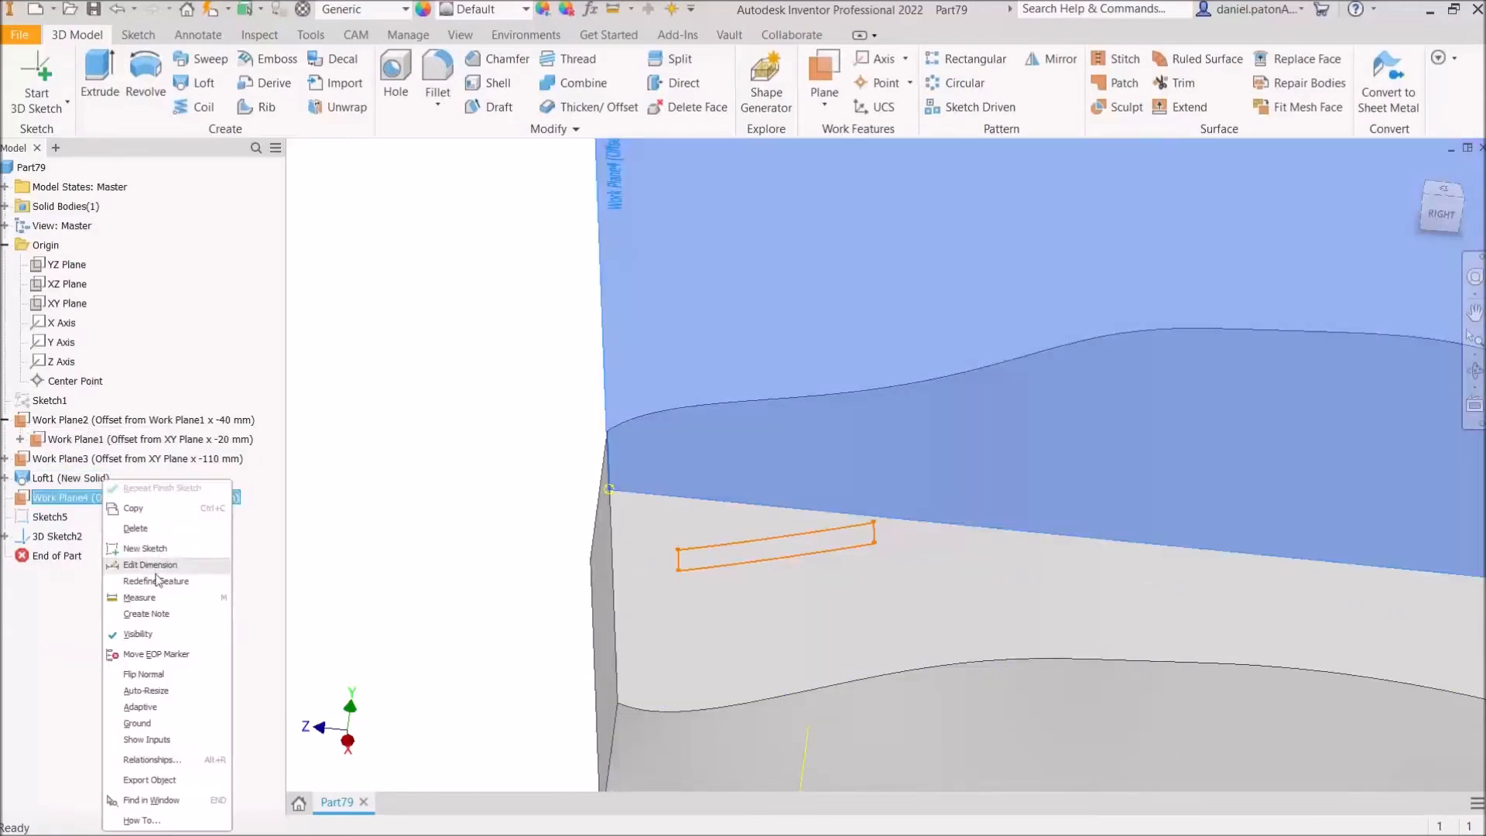
click(163, 635)
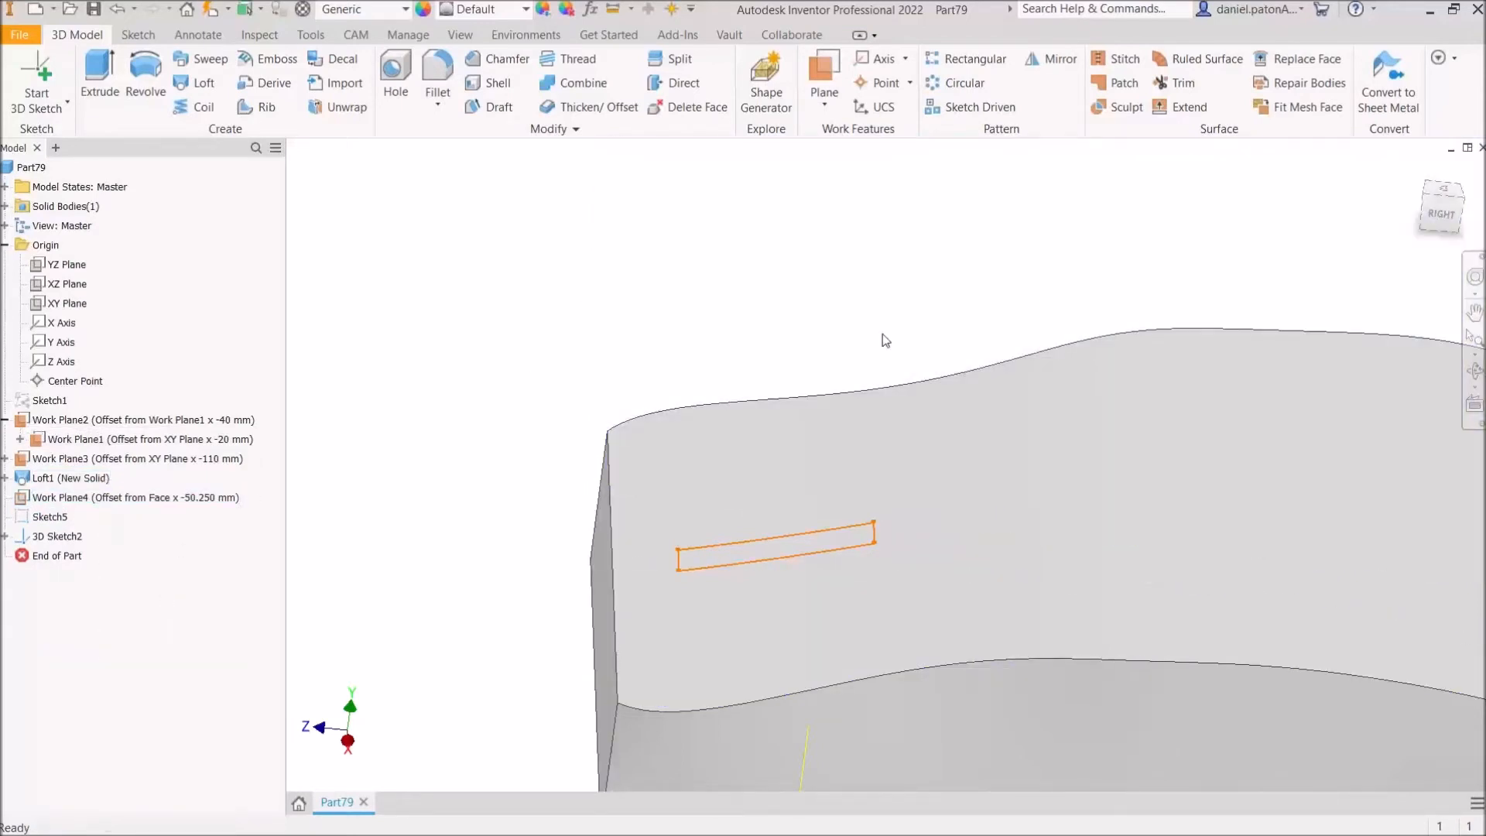
Step: Create a boundary patch surface from the projected rectangle loop on the curved top face
shift+middle_drag(886, 340, 984, 365)
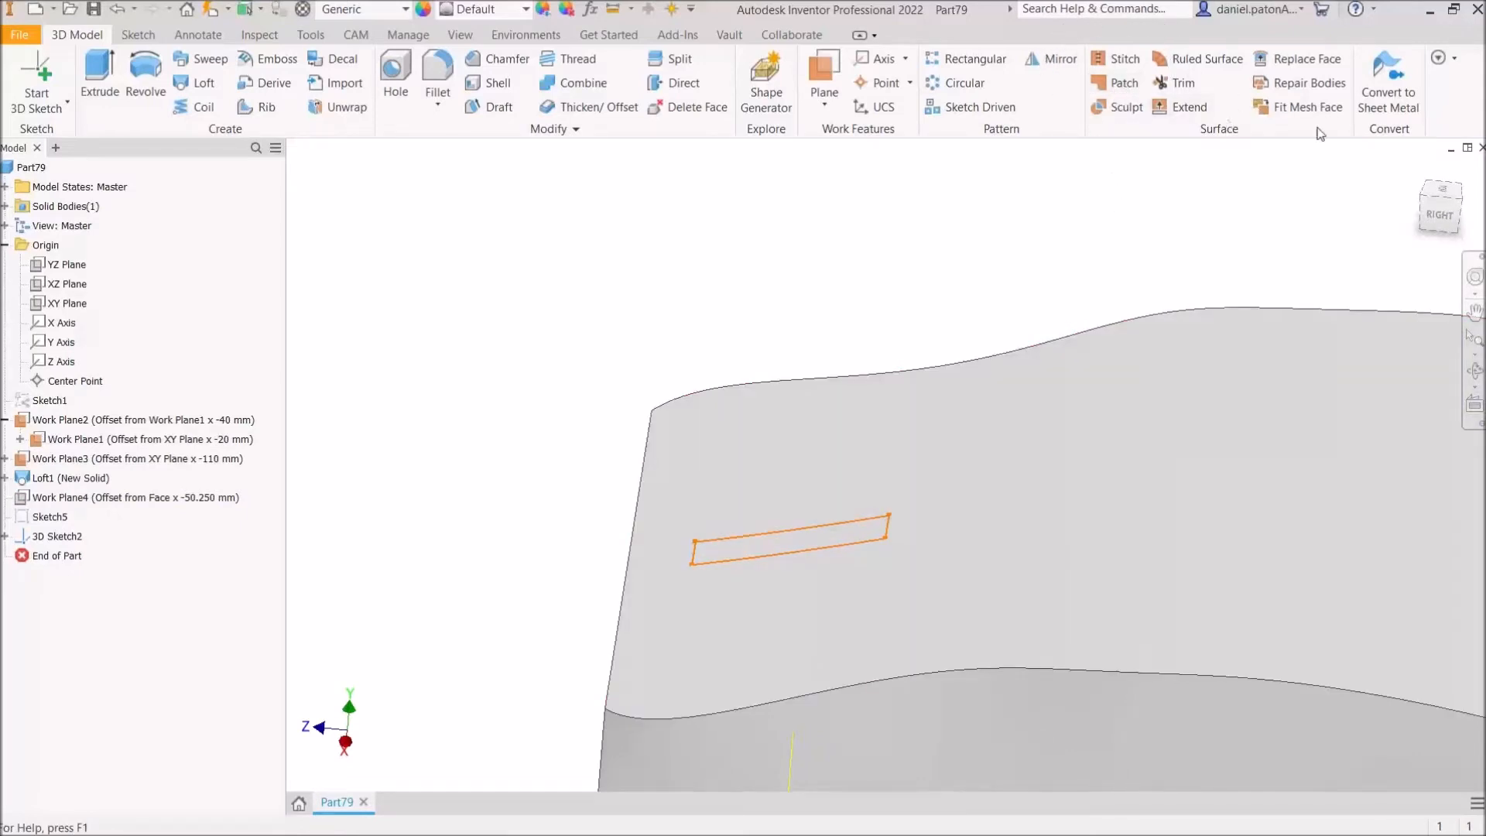
click(1126, 84)
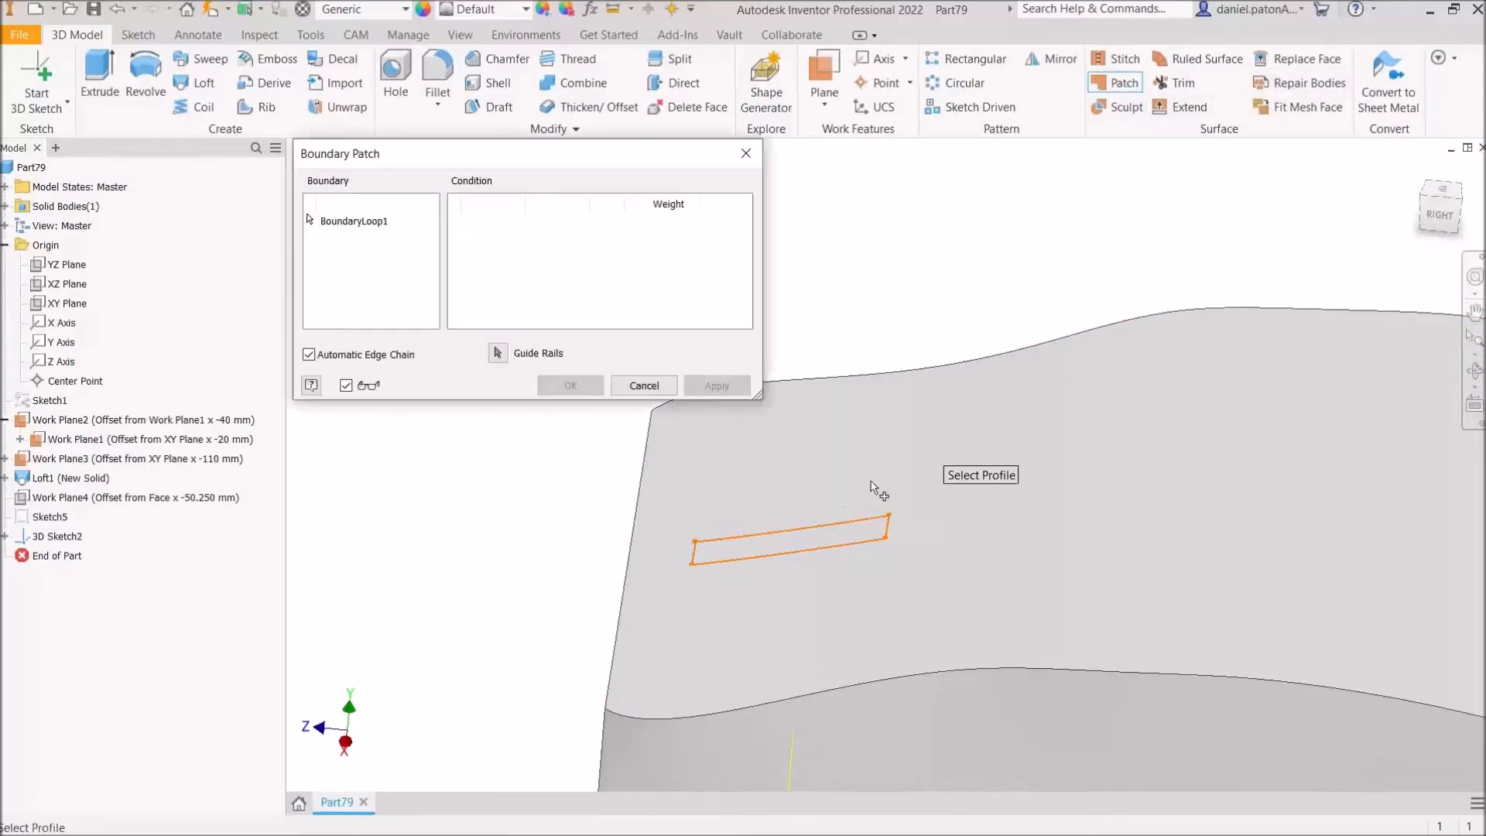
click(851, 531)
click(570, 385)
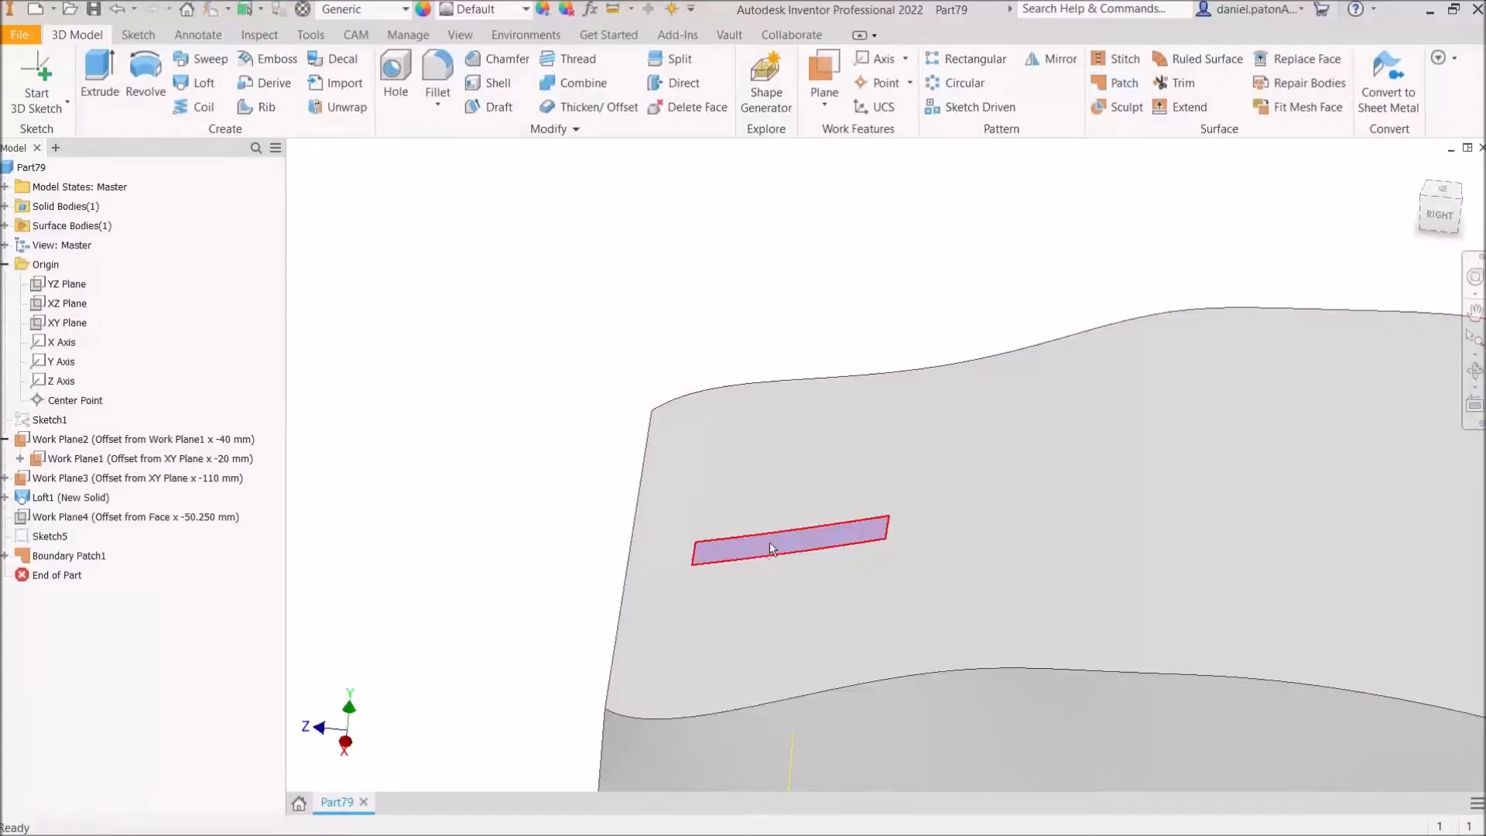
click(762, 544)
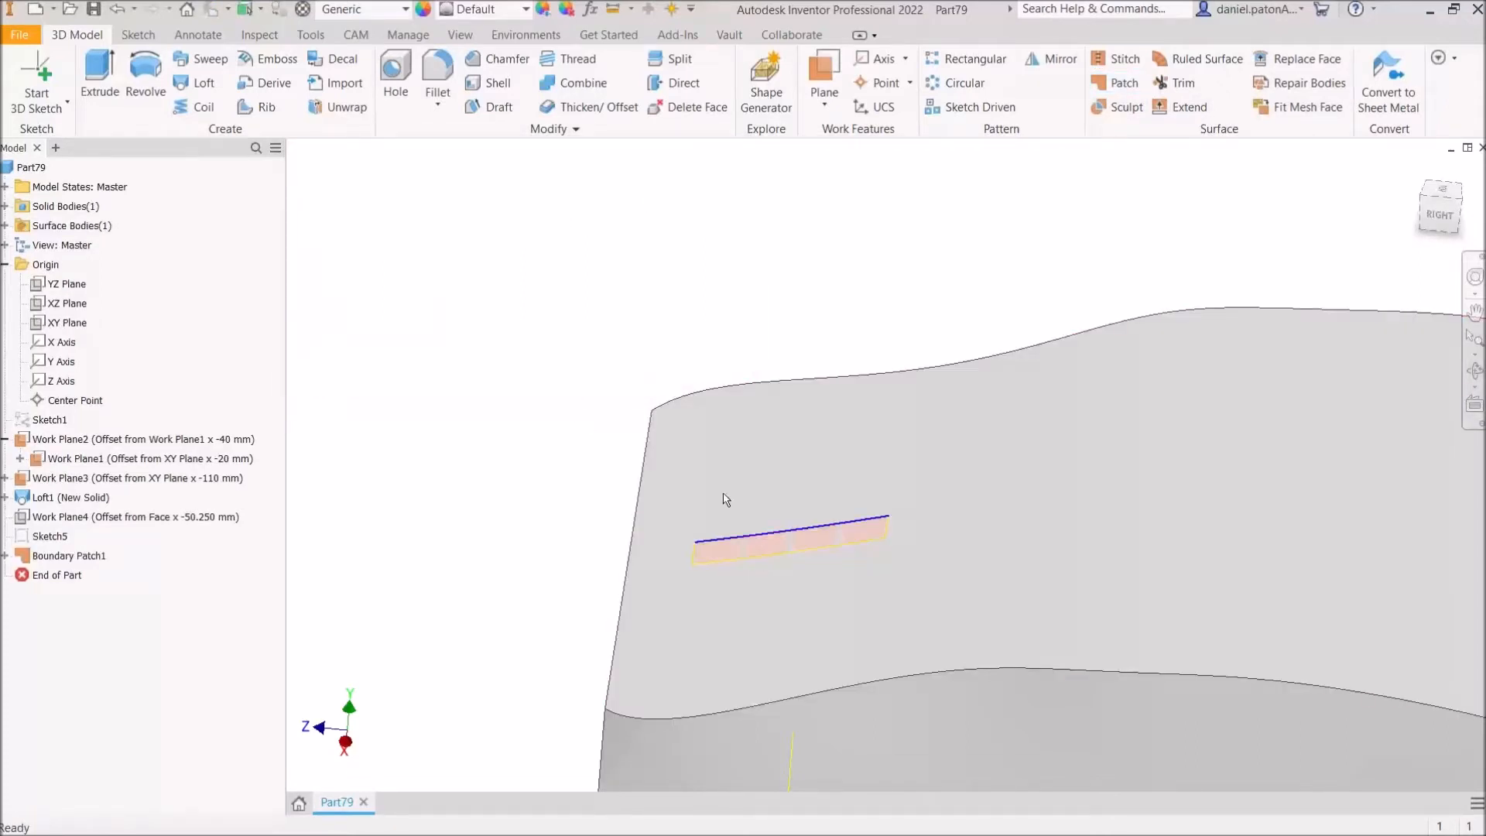
Step: Thicken the boundary patch 5 mm into the solid as a cut to form a slot that follows the curved top
click(595, 112)
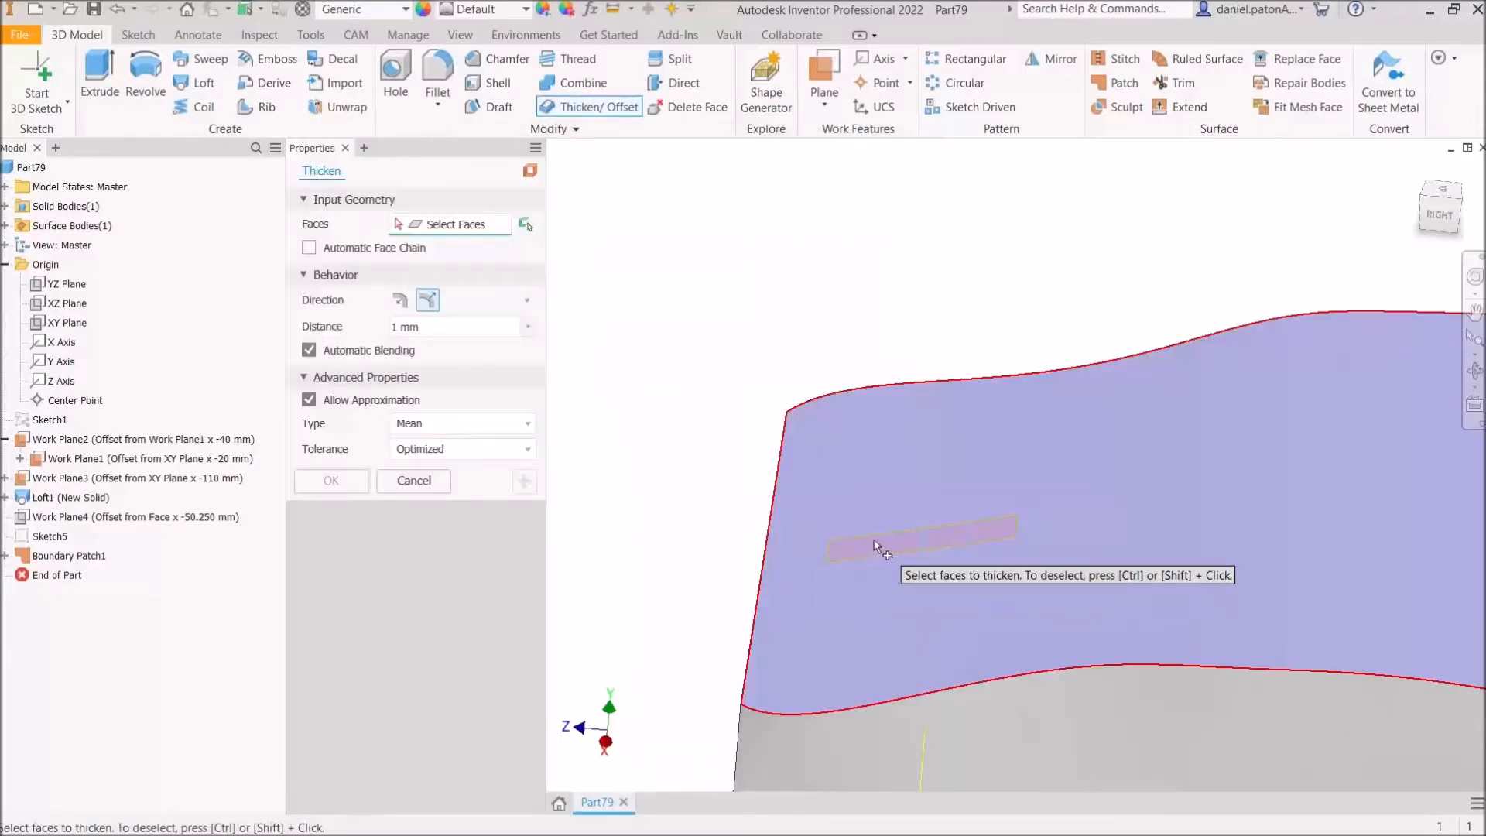
click(870, 554)
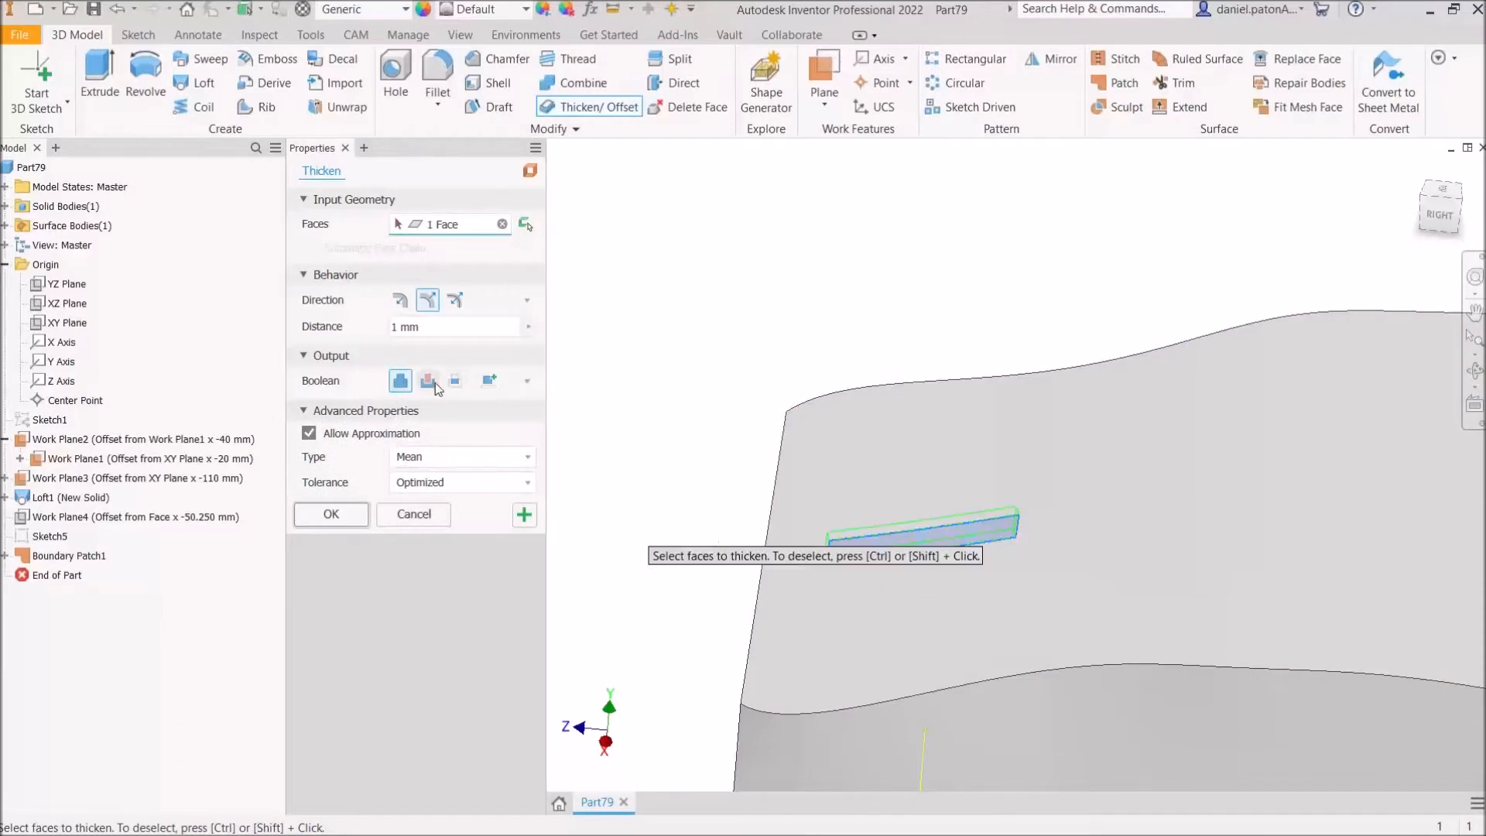
click(439, 328)
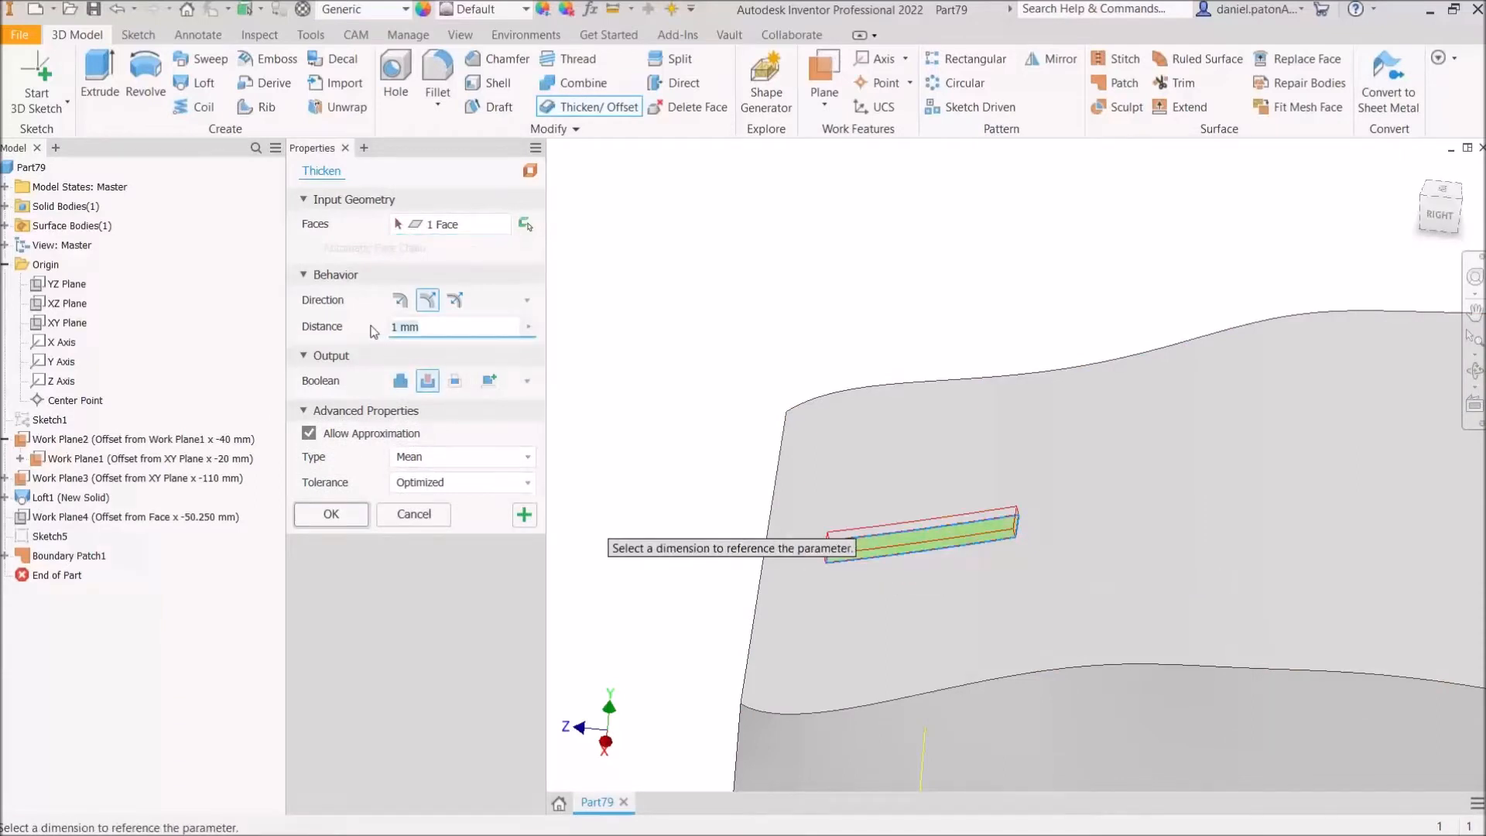
click(401, 301)
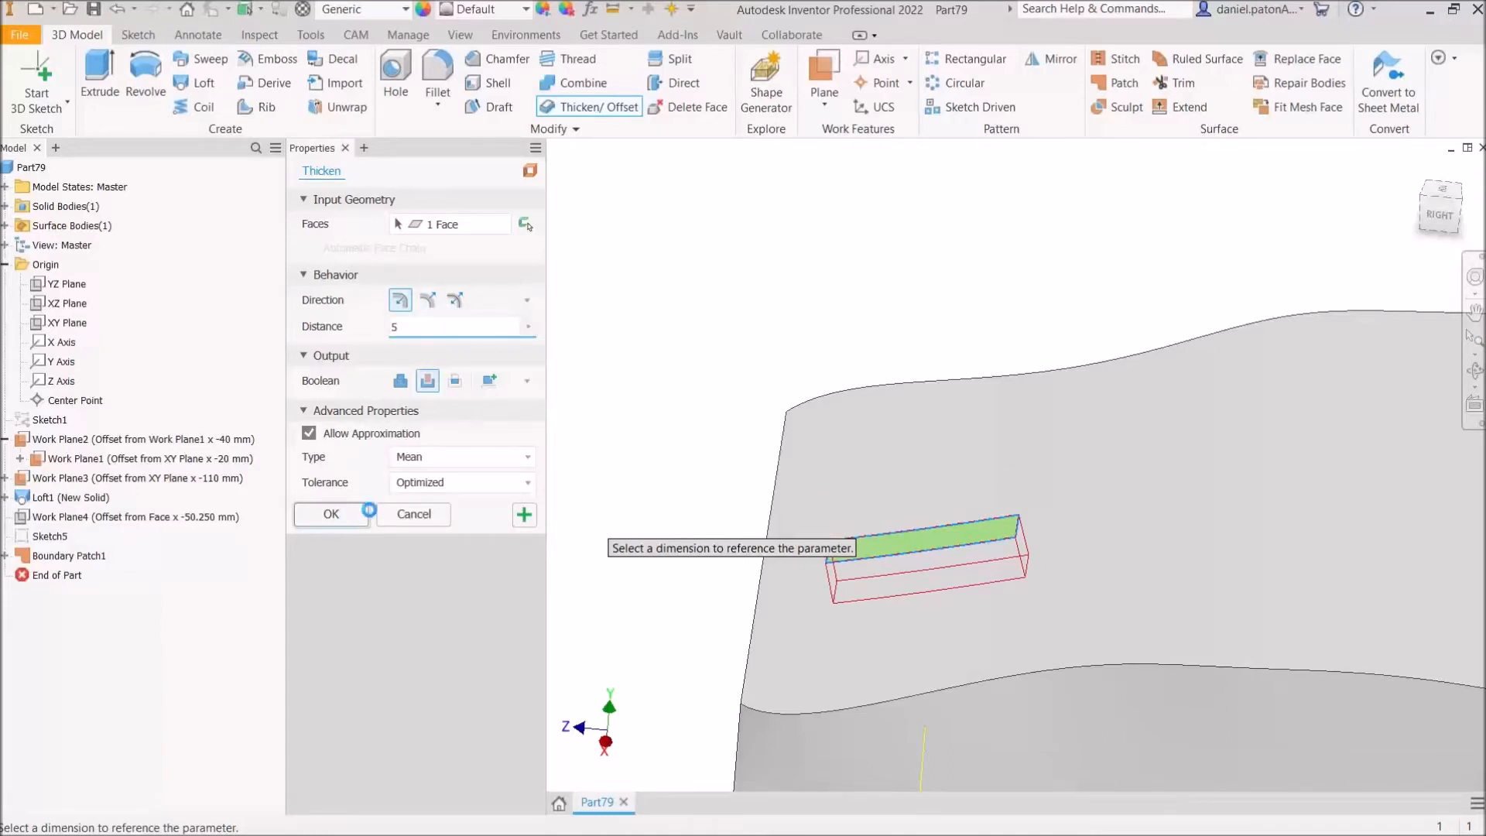
Step: Hide the boundary patch surface covering the slot in the curved top
right_click(62, 557)
click(104, 632)
mouse_move(596, 464)
shift+middle_down()
mouse_move(607, 510)
mouse_move(611, 489)
shift+middle_up()
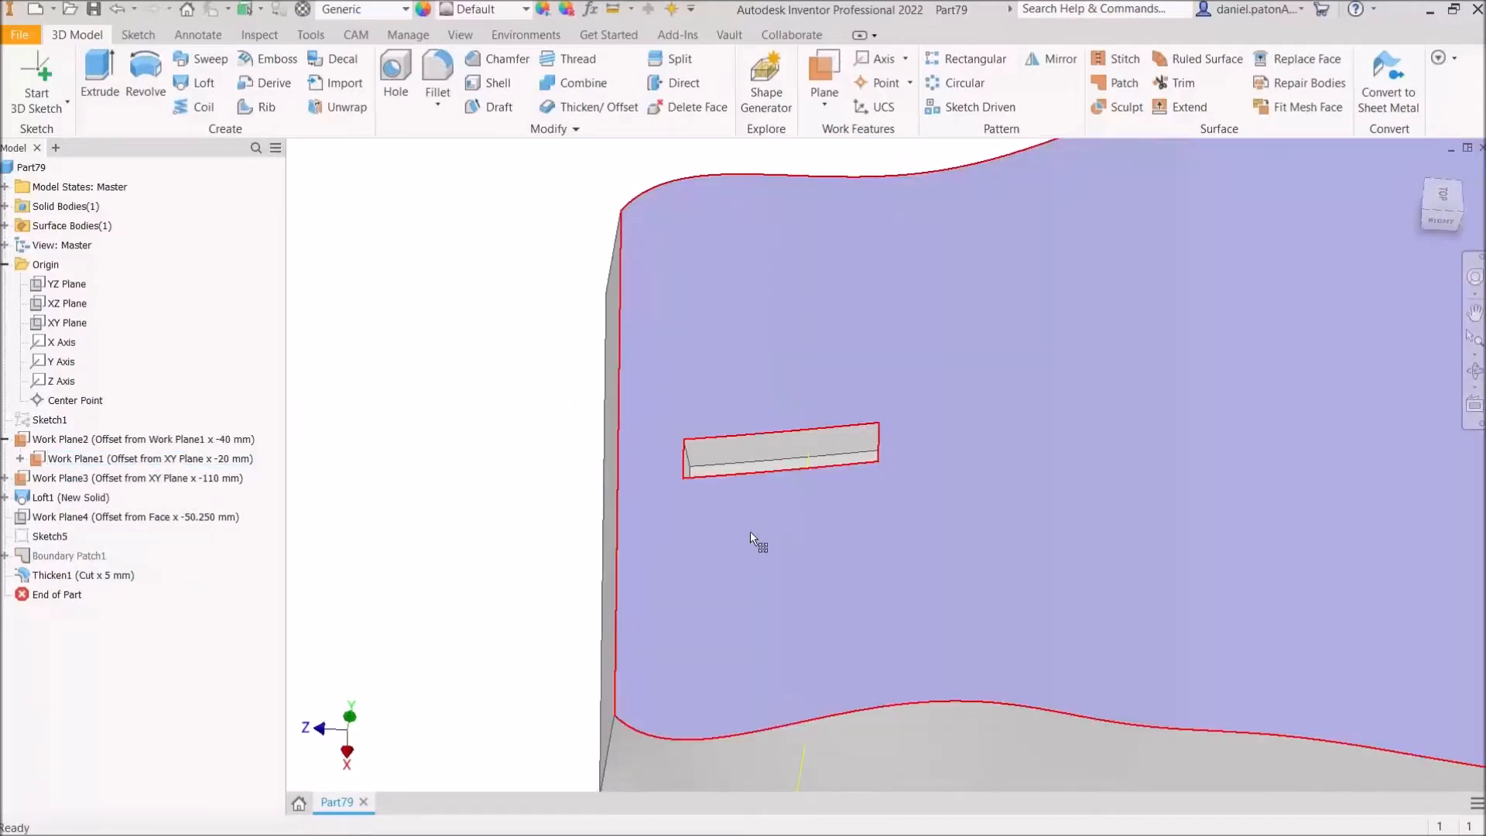
shift+middle_drag(920, 533, 896, 497)
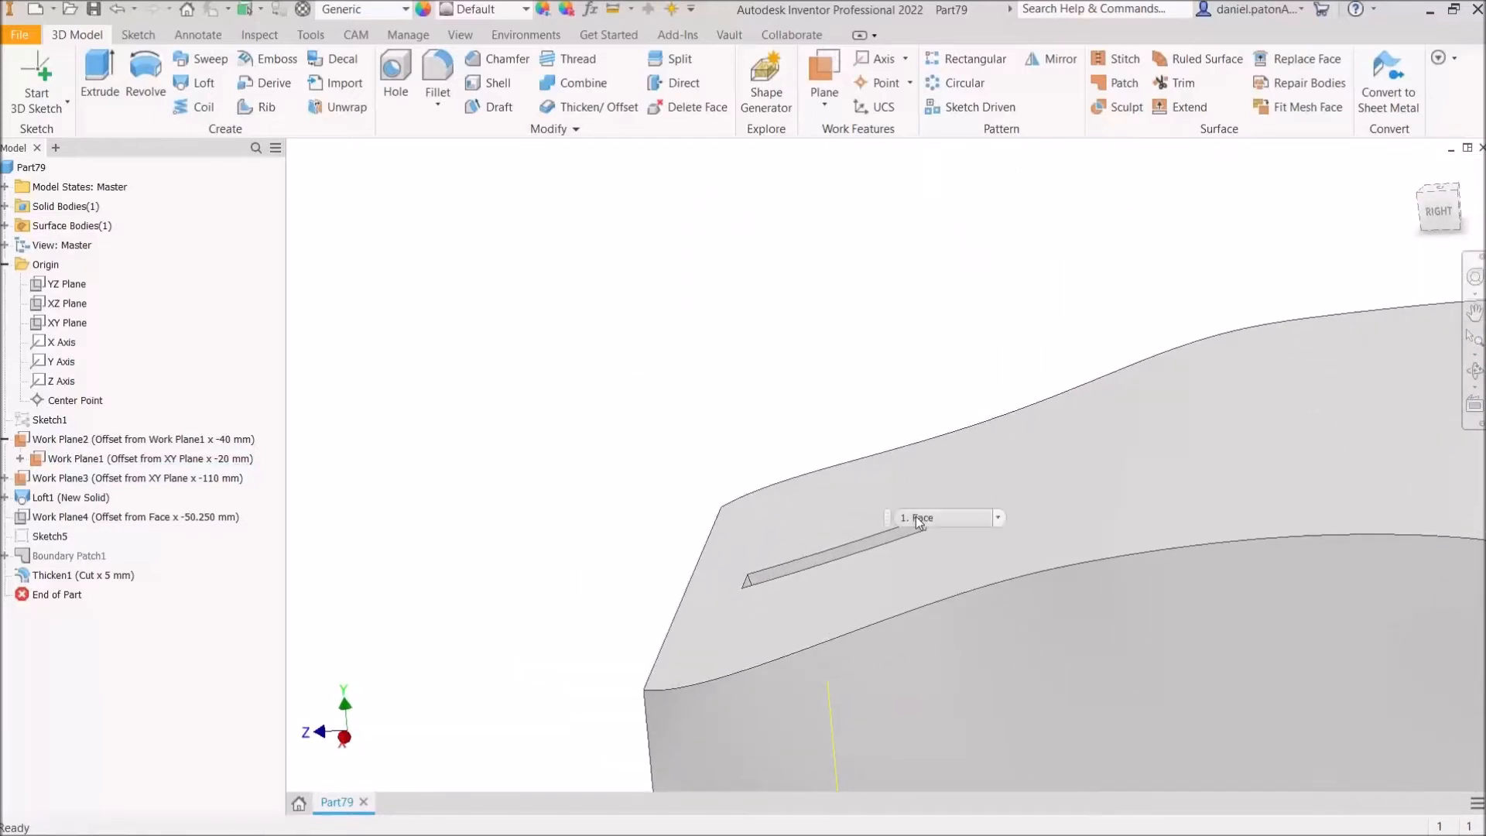
middle_drag(981, 481, 740, 381)
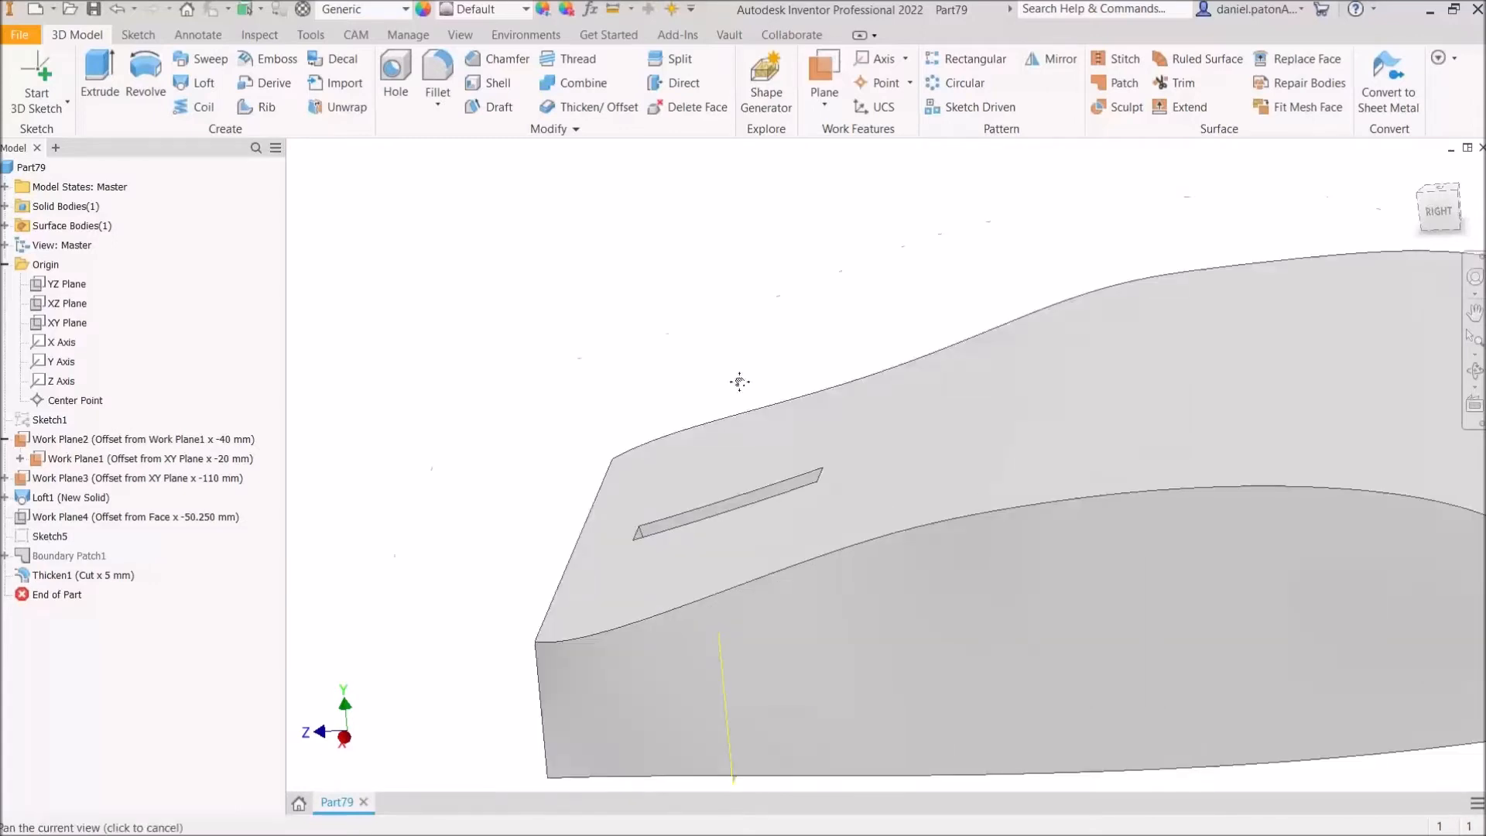
Step: Create a work plane offset 83.25 mm from the YZ plane, standing clear of the solid's long side face
scroll(826, 363, up, 4)
shift+middle_drag(900, 398, 906, 458)
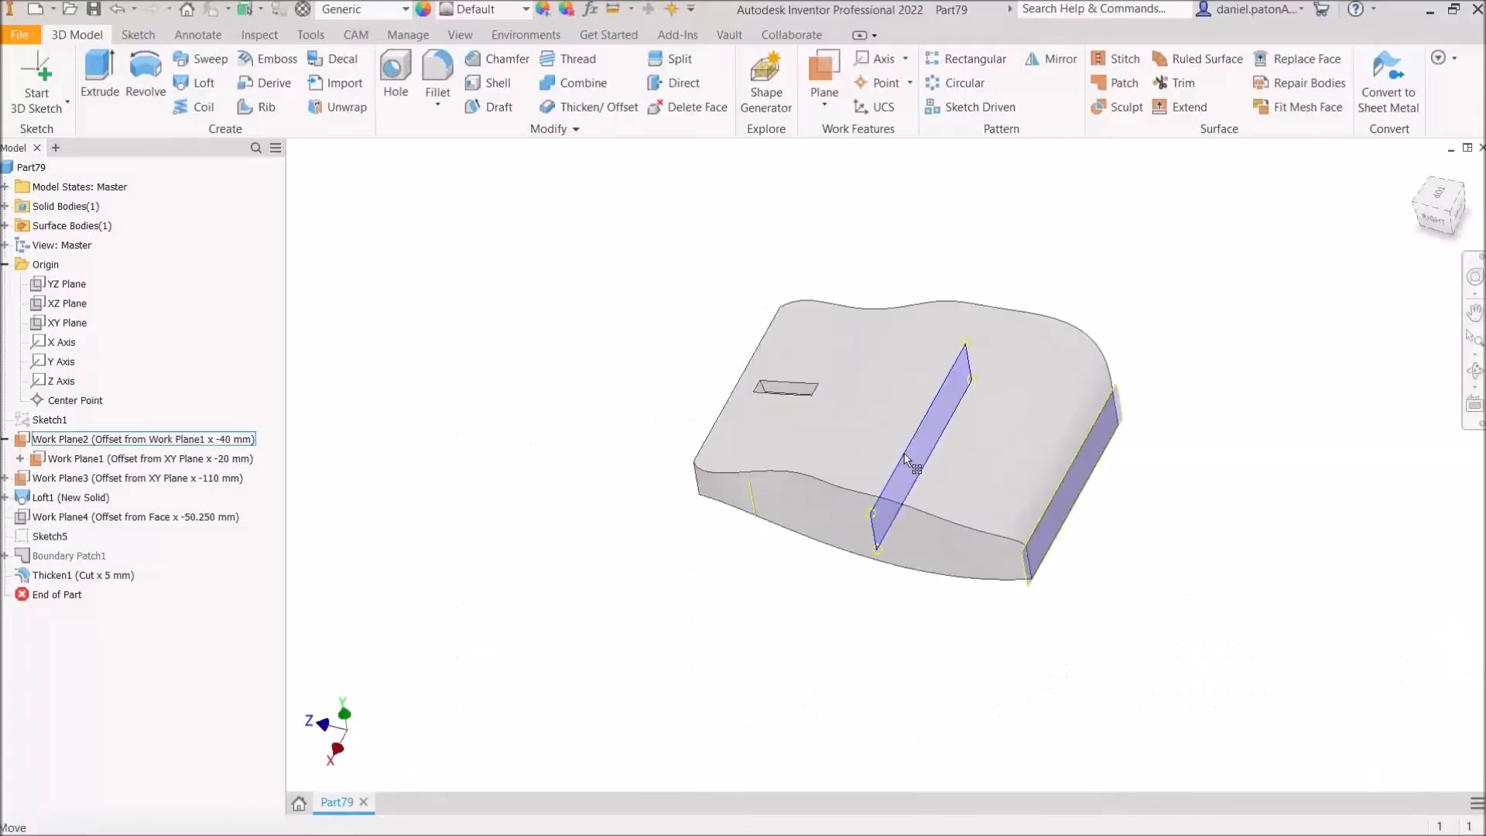
shift+middle_drag(991, 656, 1030, 535)
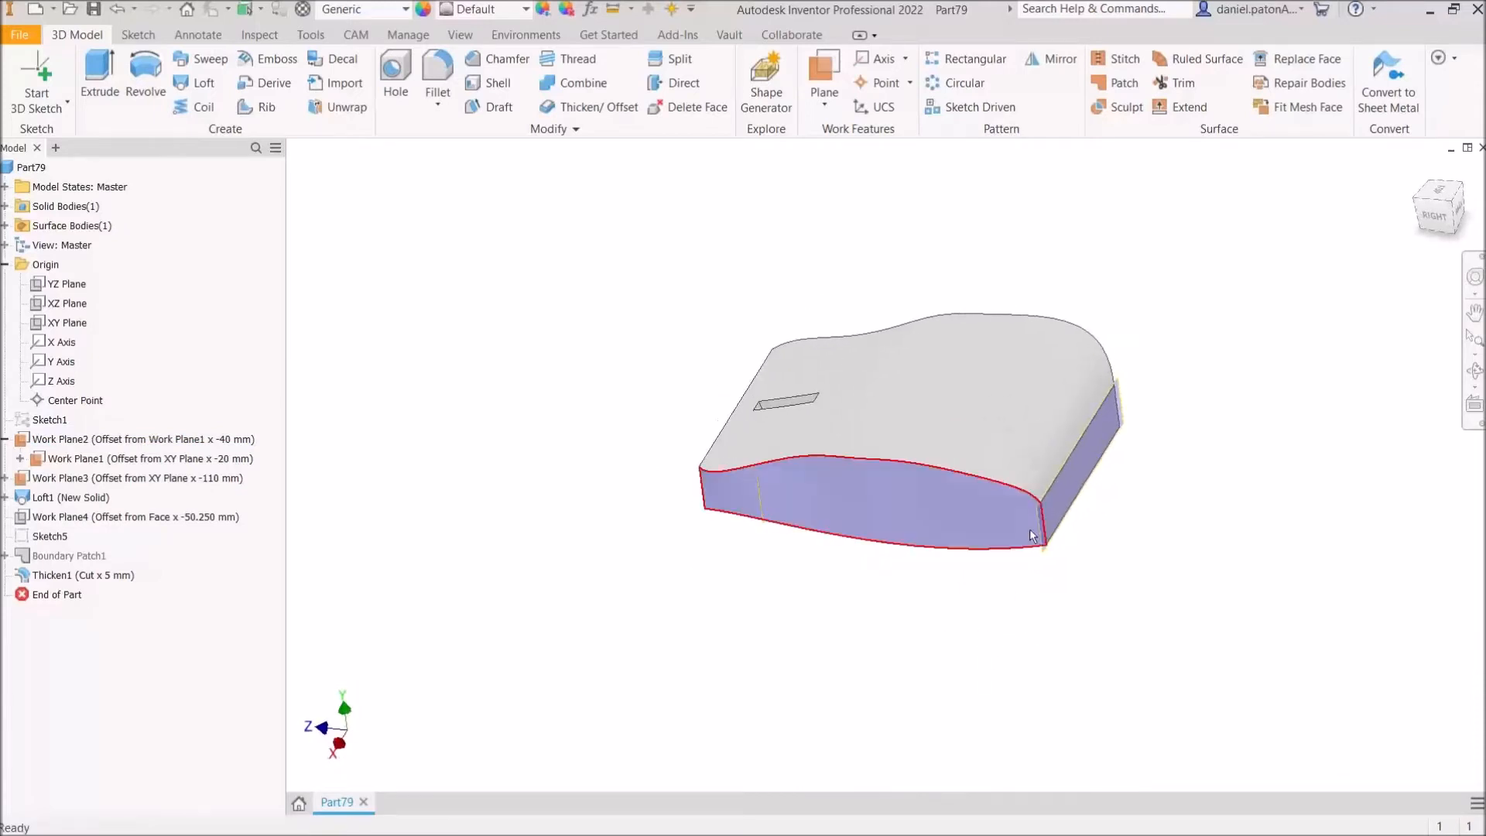
mouse_move(1019, 548)
shift+middle_down()
mouse_move(980, 579)
mouse_move(1012, 561)
mouse_move(919, 570)
mouse_move(925, 547)
mouse_move(1039, 539)
shift+middle_up()
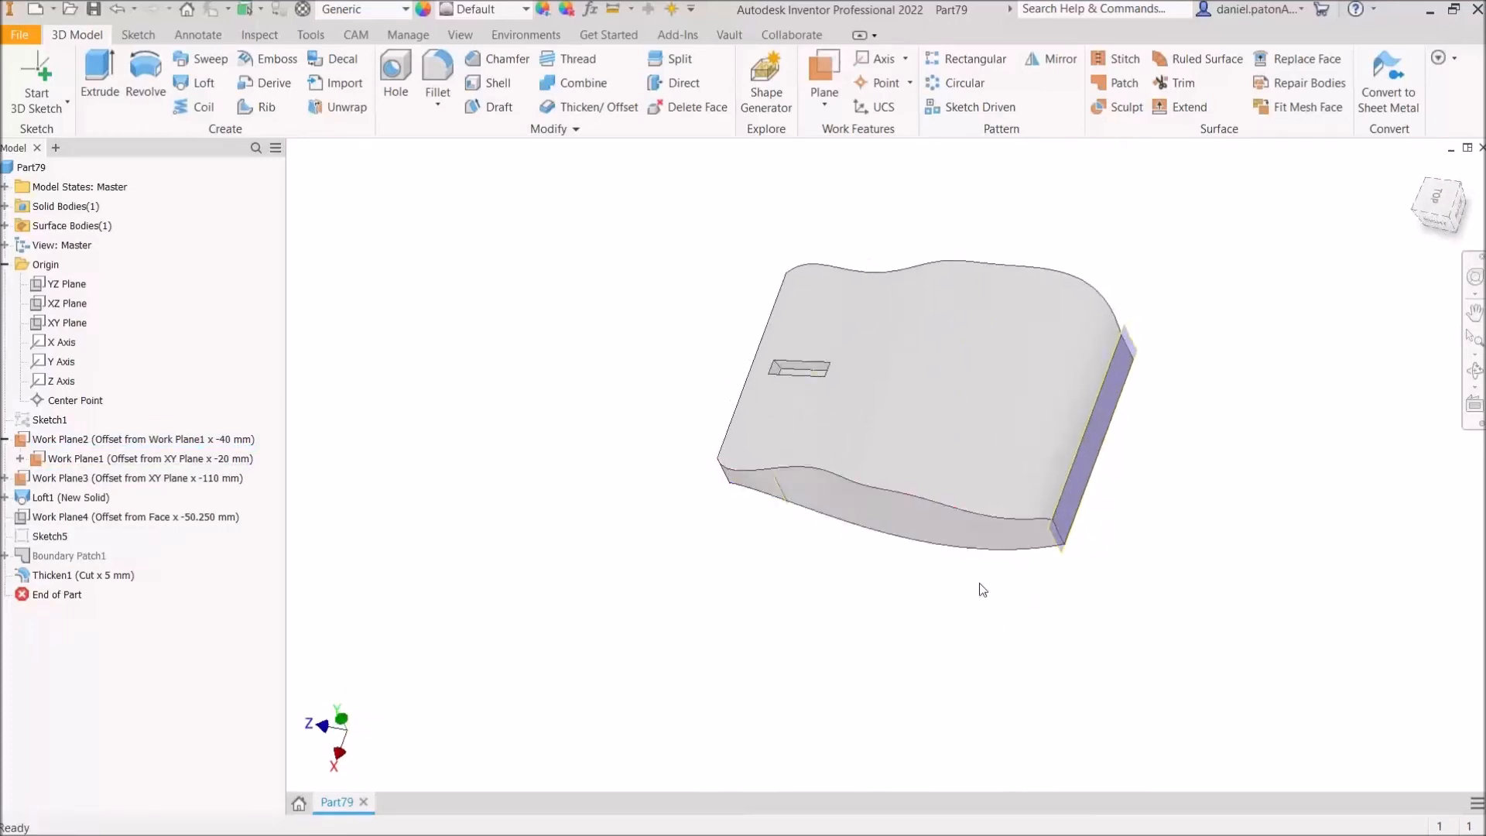
shift+middle_drag(912, 621, 889, 601)
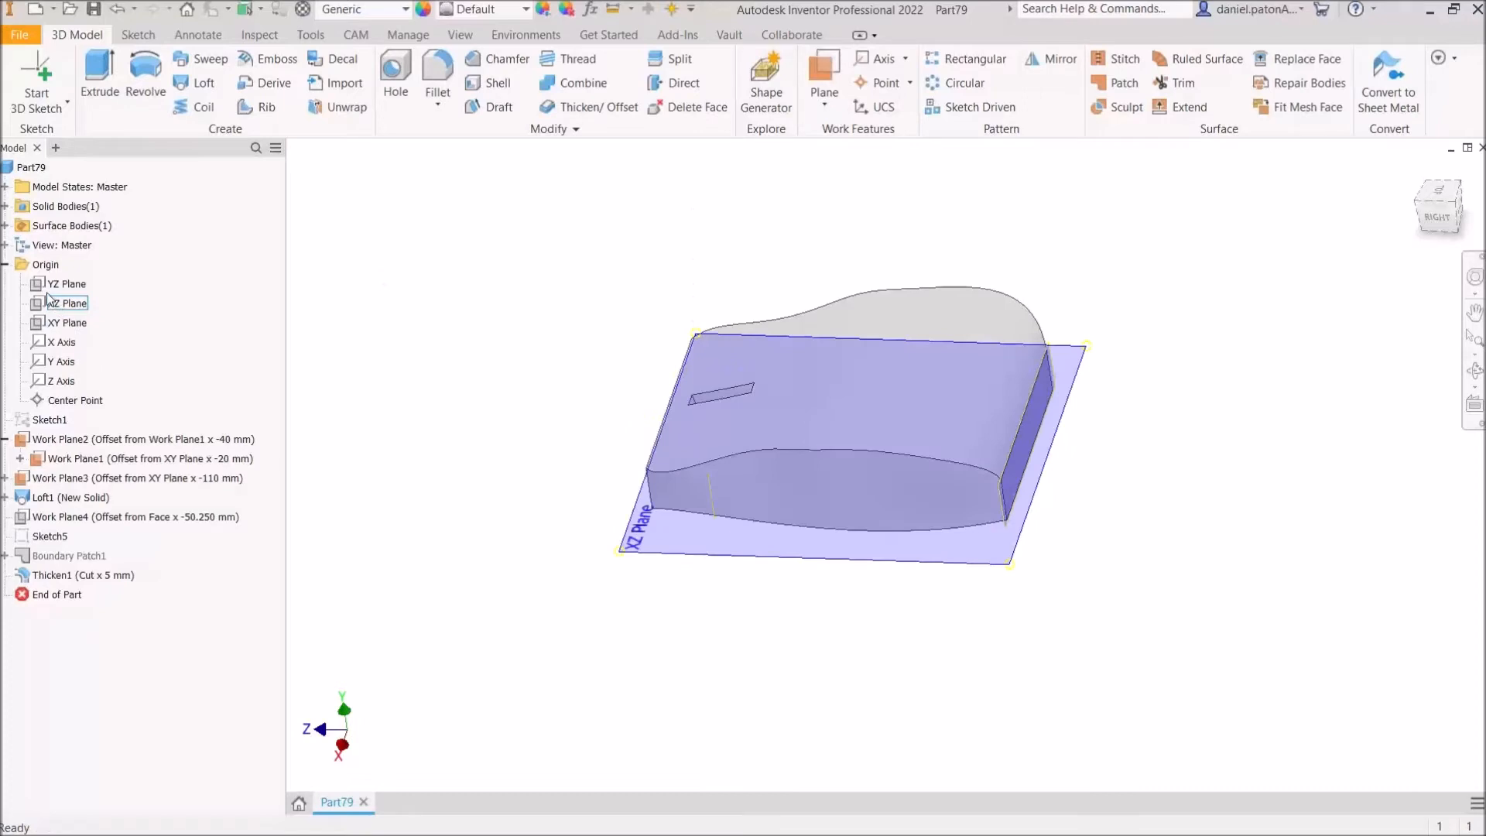
click(54, 284)
click(816, 78)
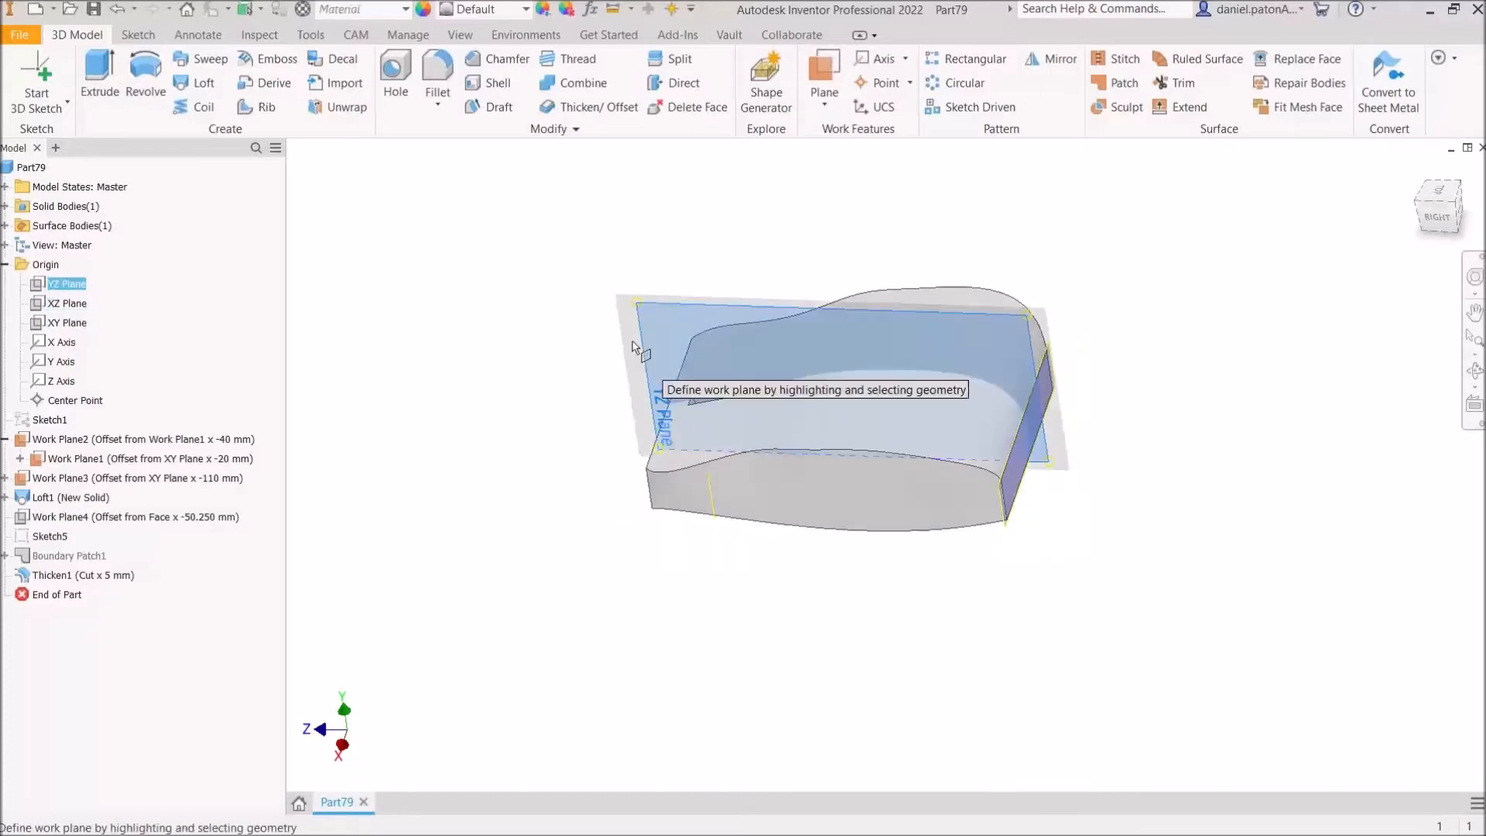
mouse_move(670, 307)
mouse_down()
mouse_move(626, 477)
mouse_move(773, 554)
mouse_up()
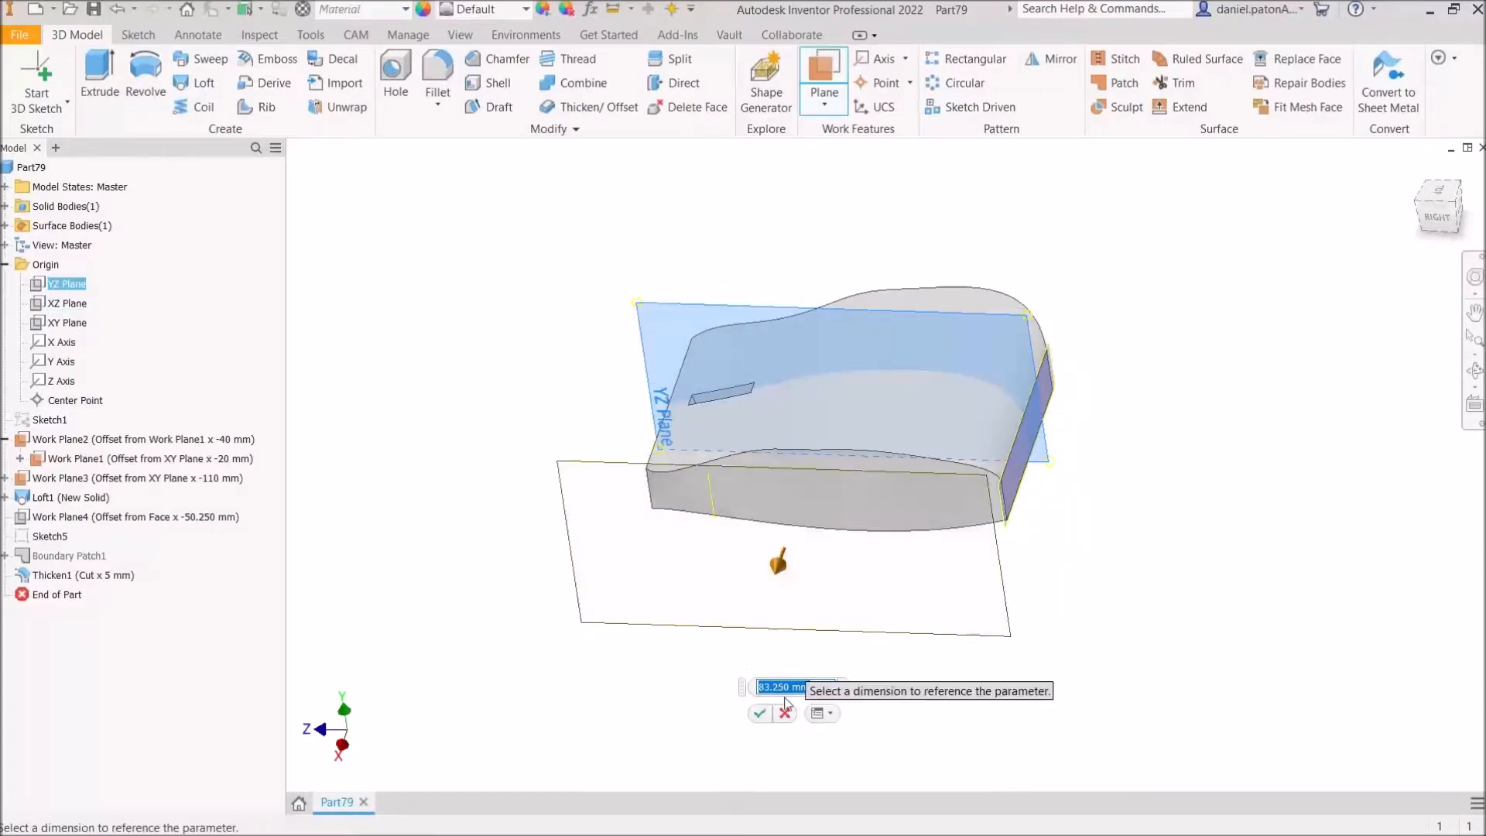
click(764, 715)
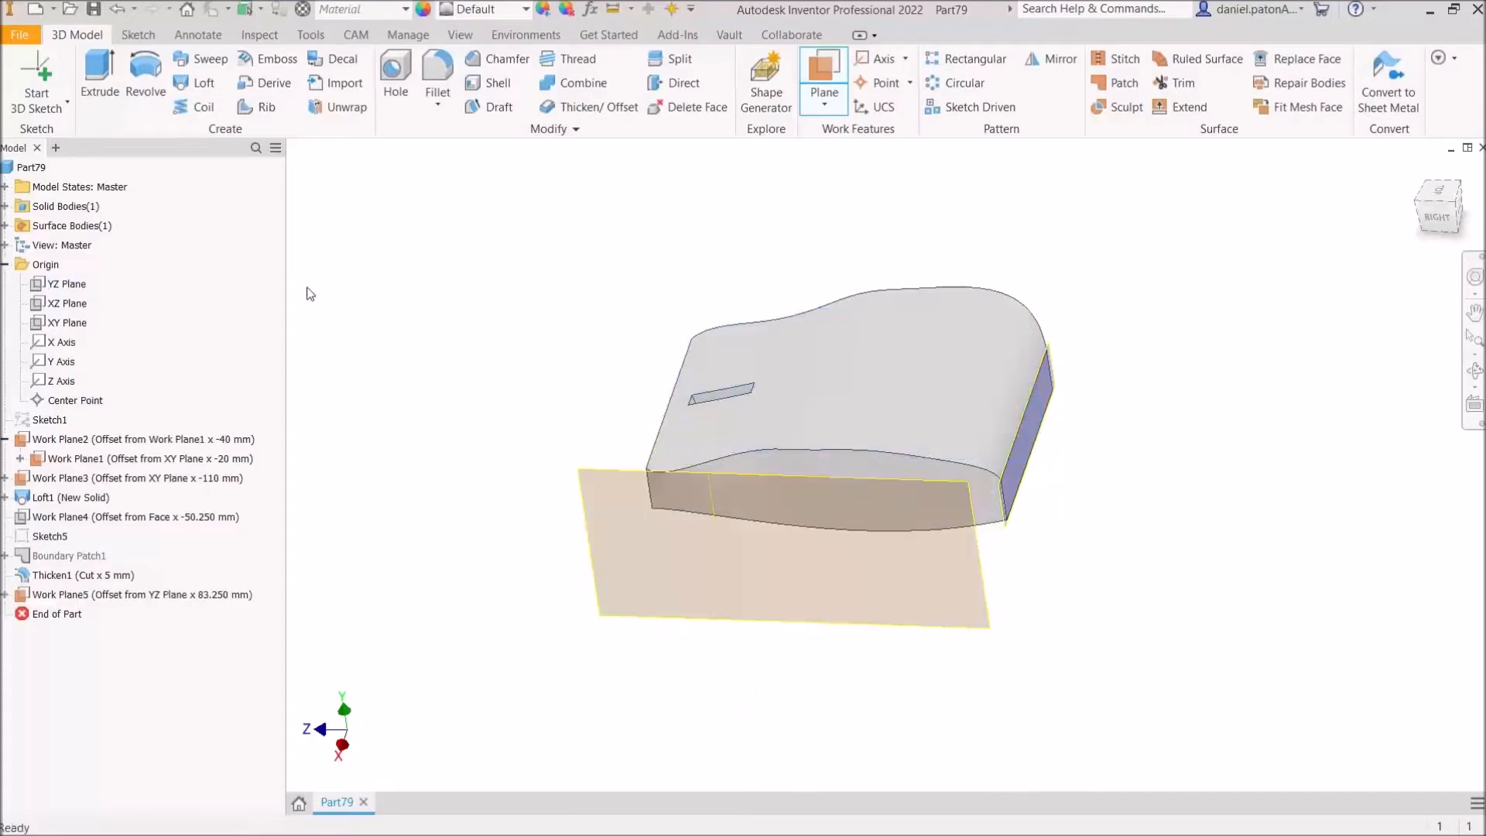
Step: Start a sketch on the offset work plane and draw a wavy seven-point spline spanning the length of the solid's side profile
click(590, 473)
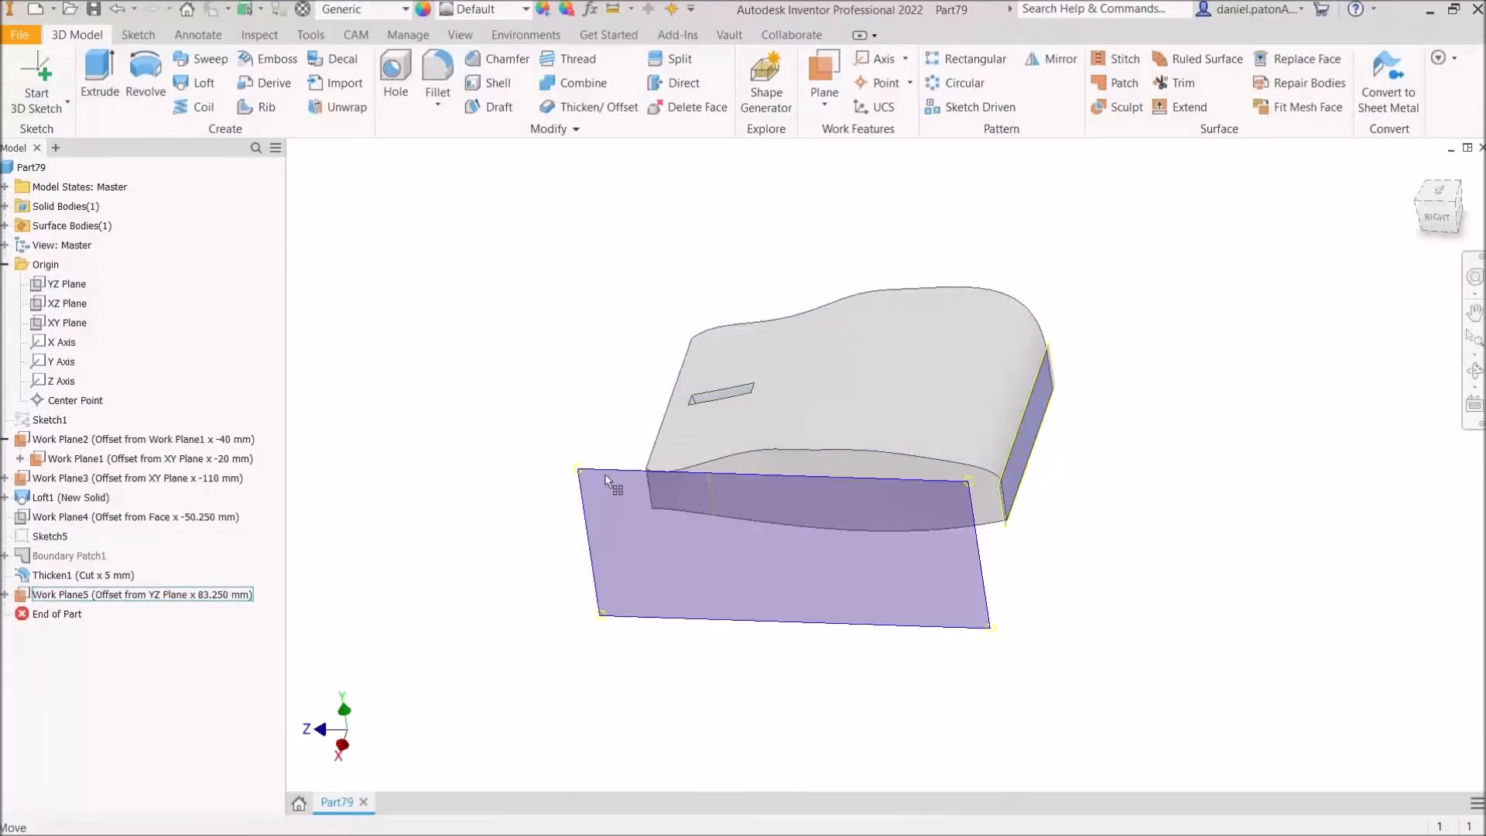
key(s)
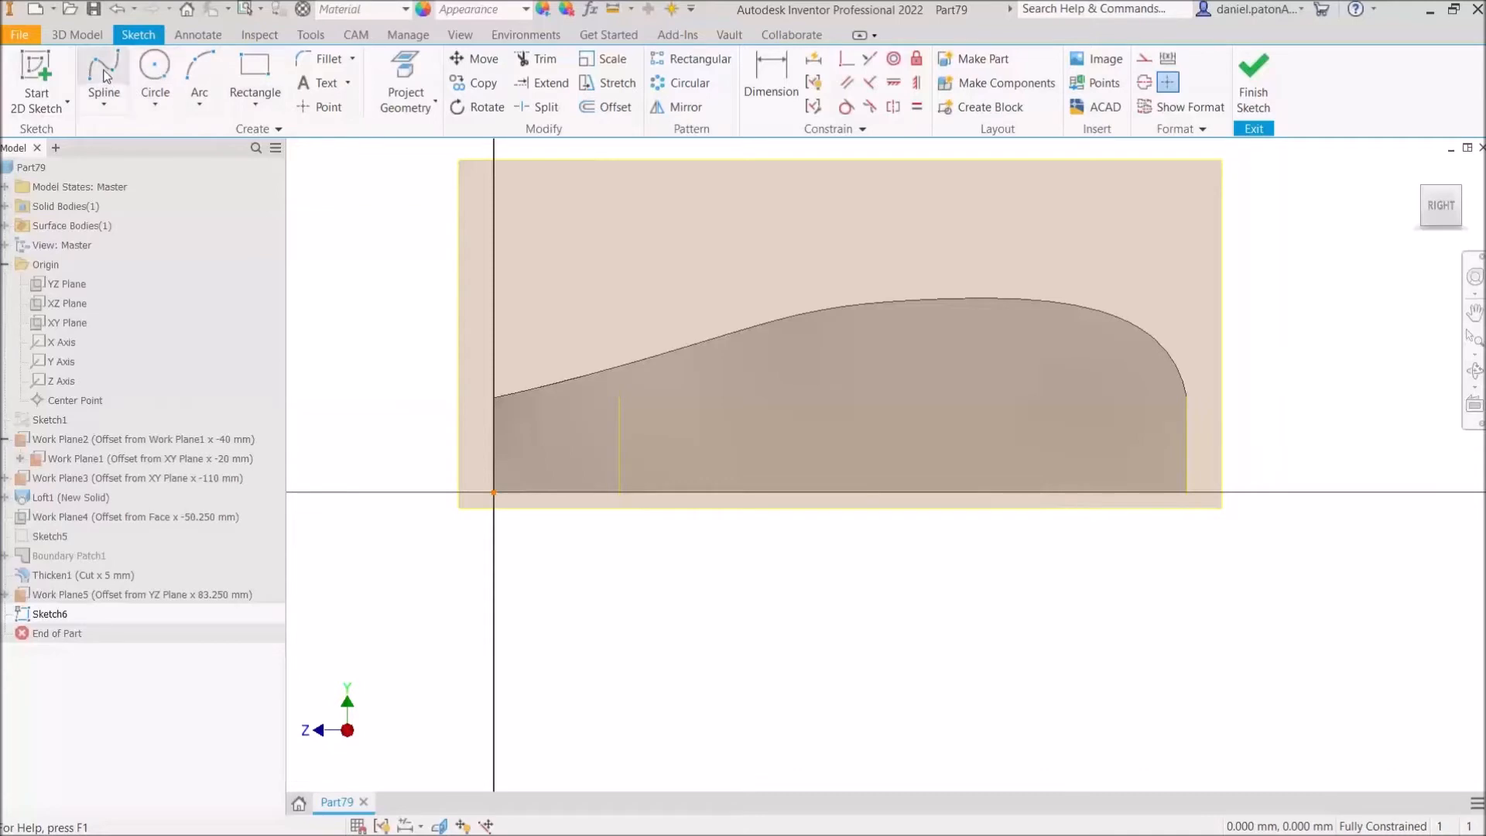
click(105, 77)
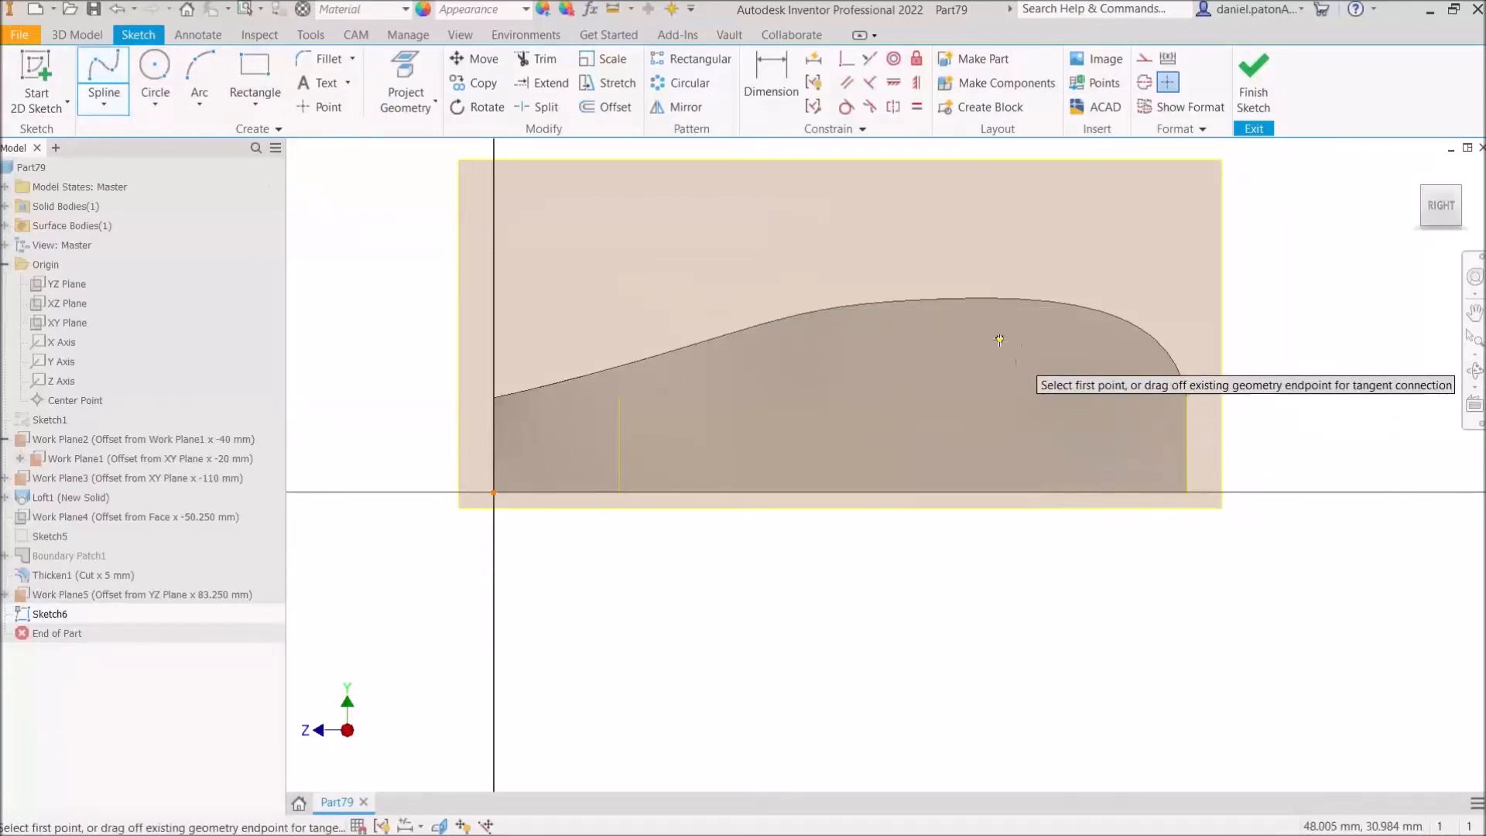
scroll(1188, 416, up, 3)
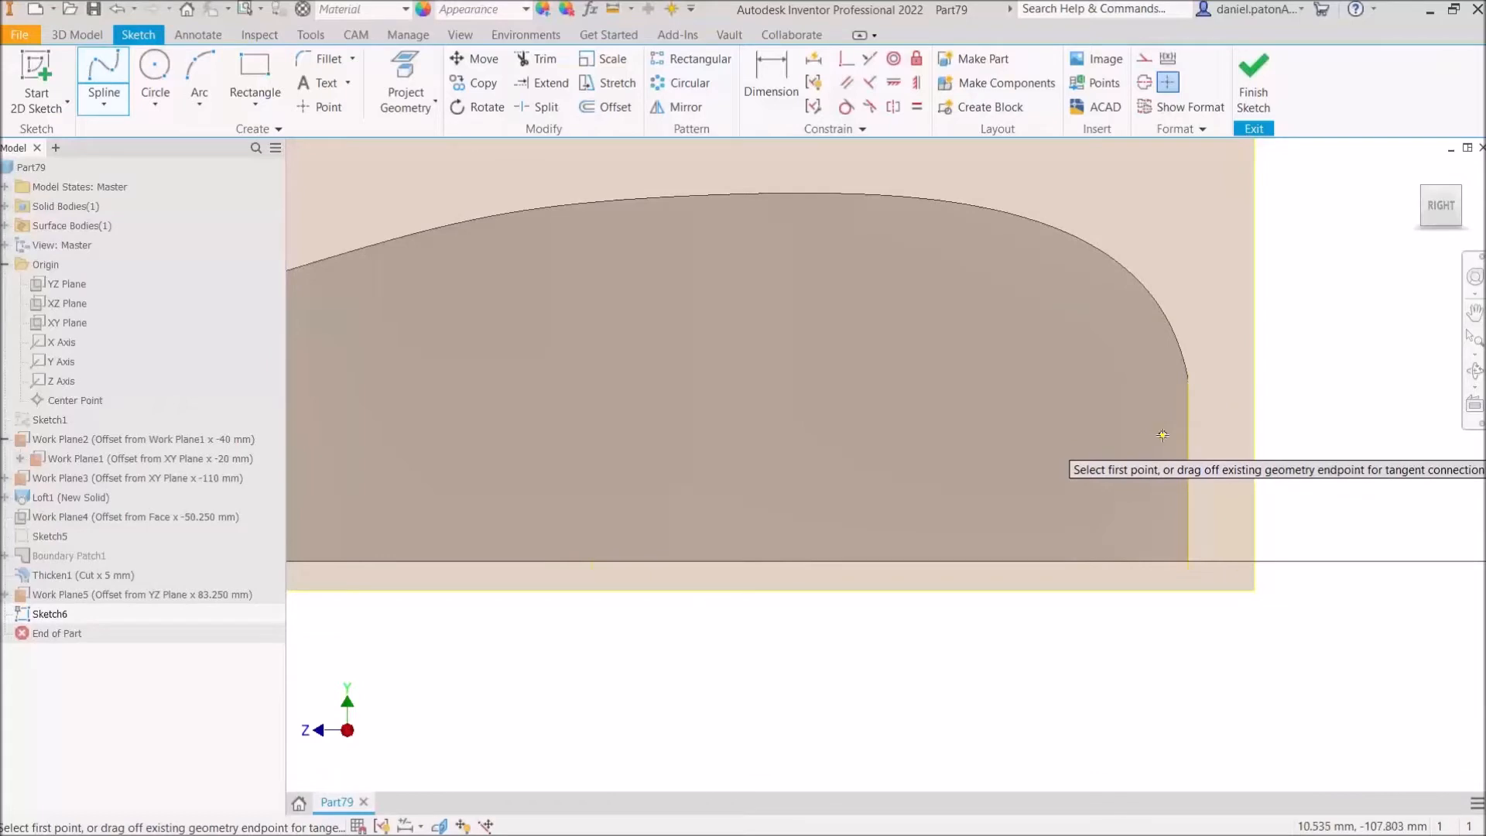
click(1163, 435)
click(1100, 355)
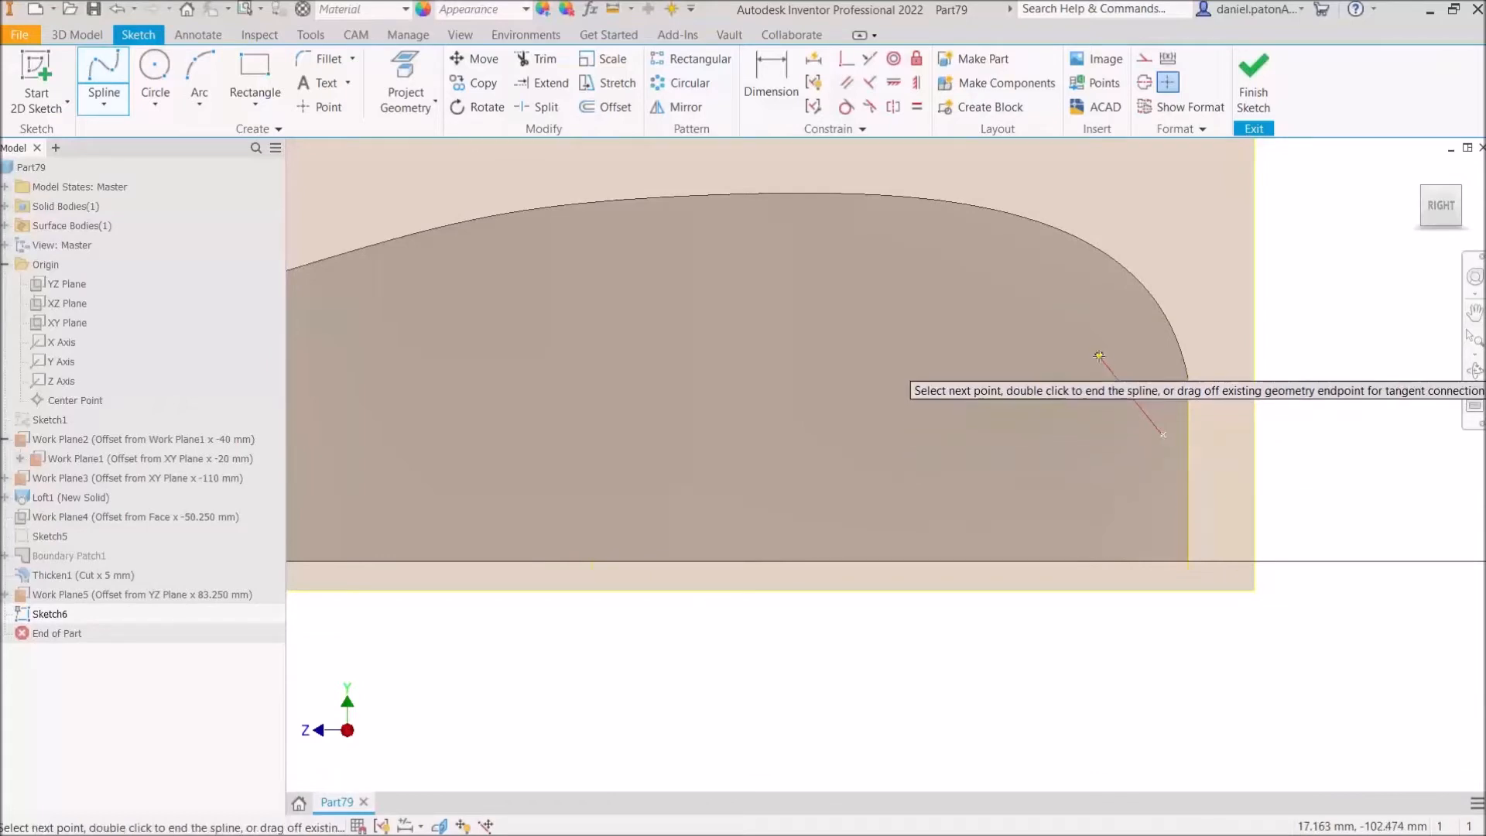
click(888, 280)
click(654, 382)
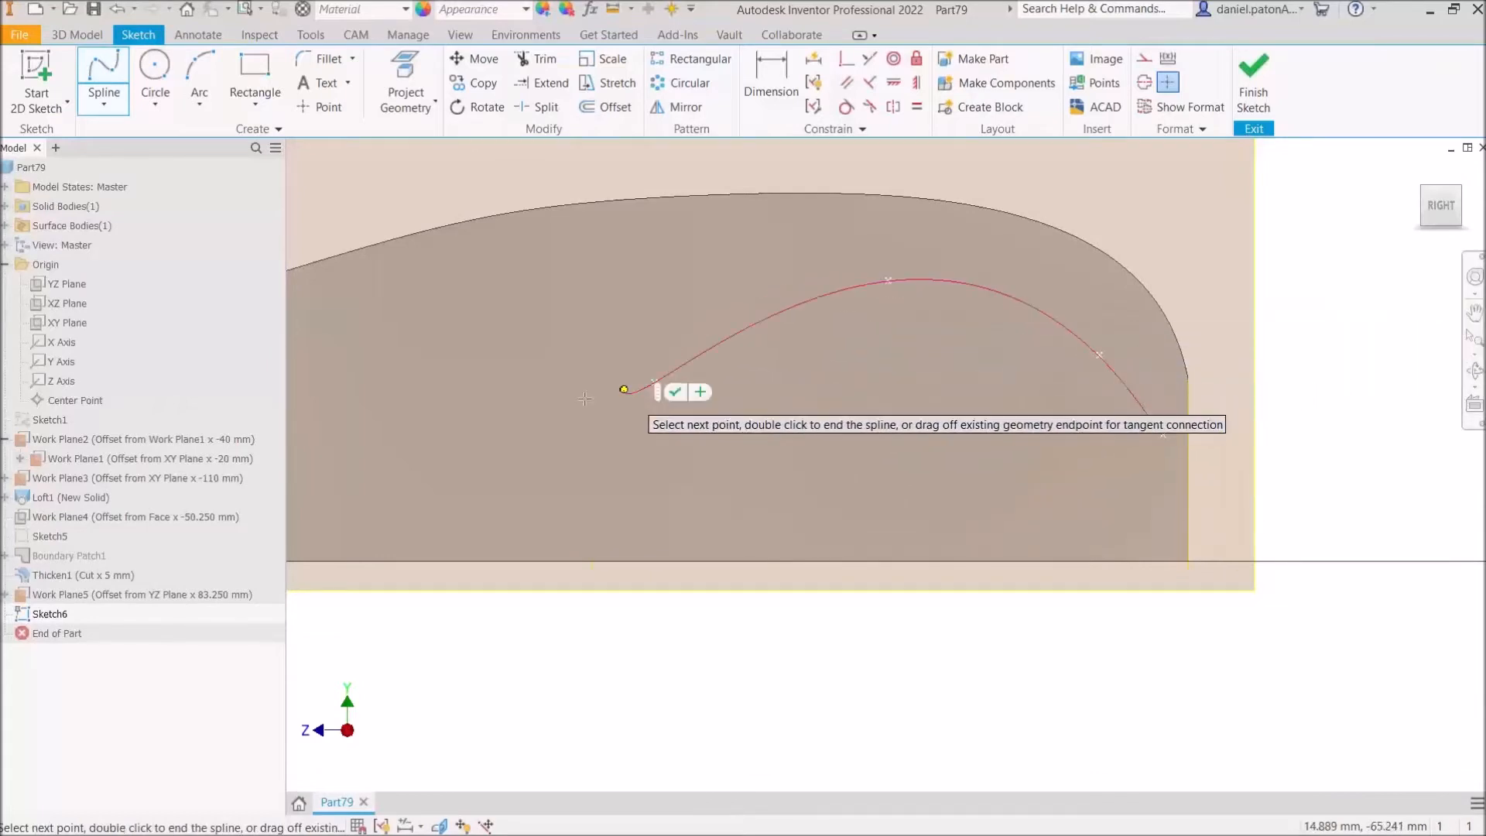
middle_drag(452, 411, 769, 382)
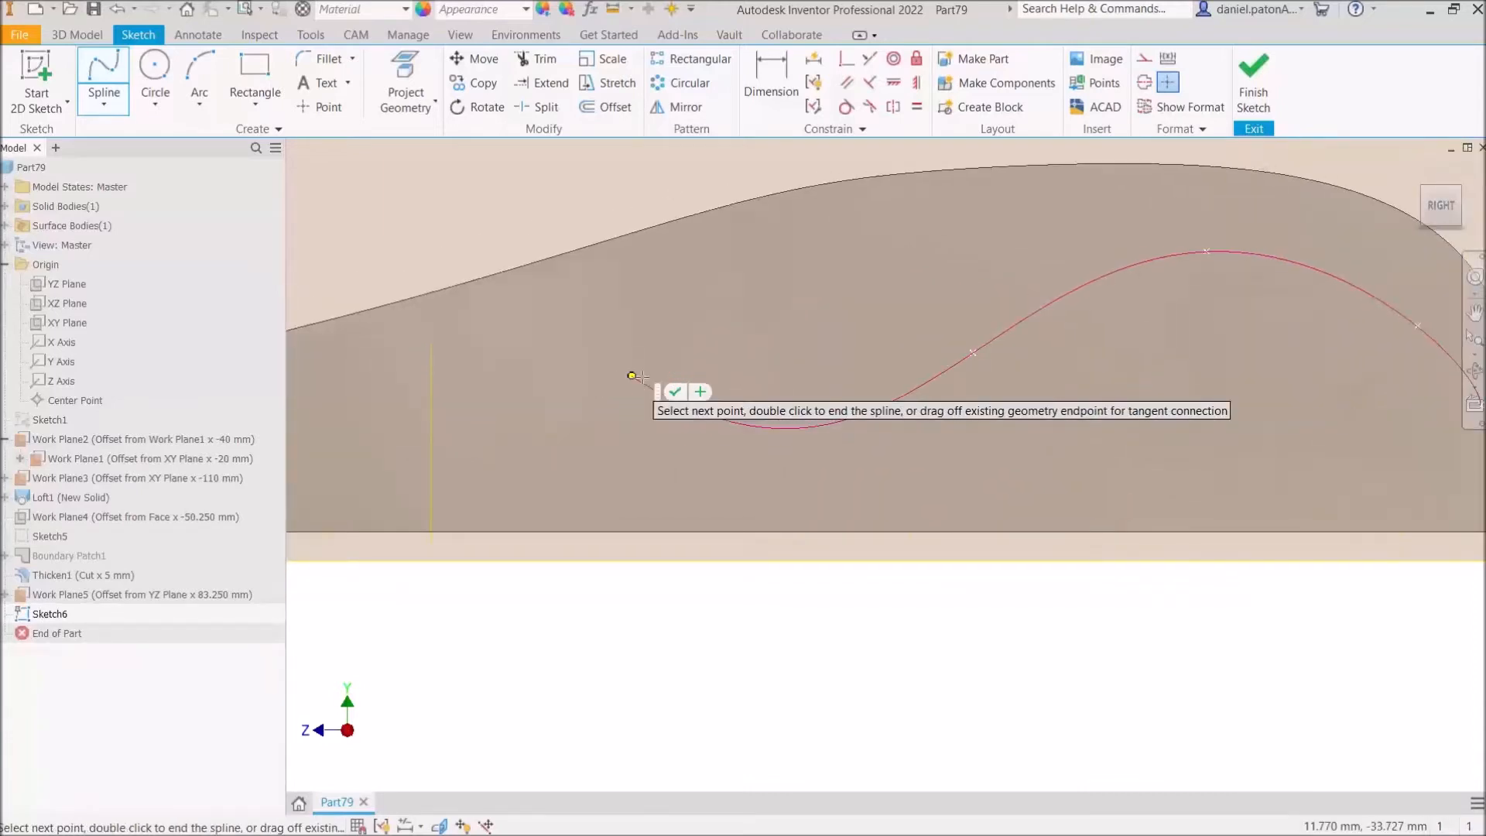
click(607, 424)
click(387, 399)
middle_drag(390, 400, 639, 362)
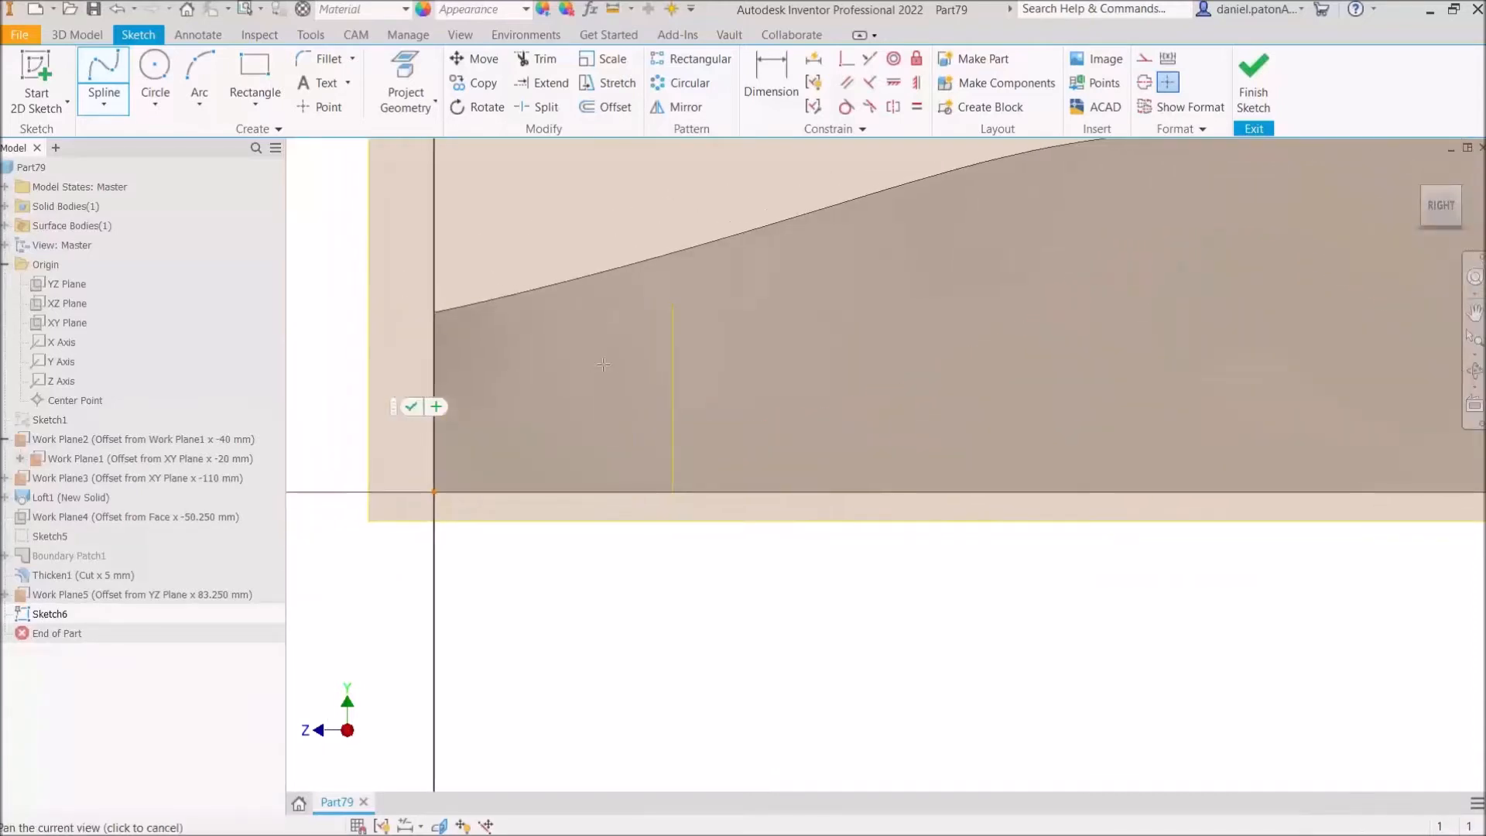
right_click(474, 383)
click(524, 387)
right_click(922, 576)
click(996, 586)
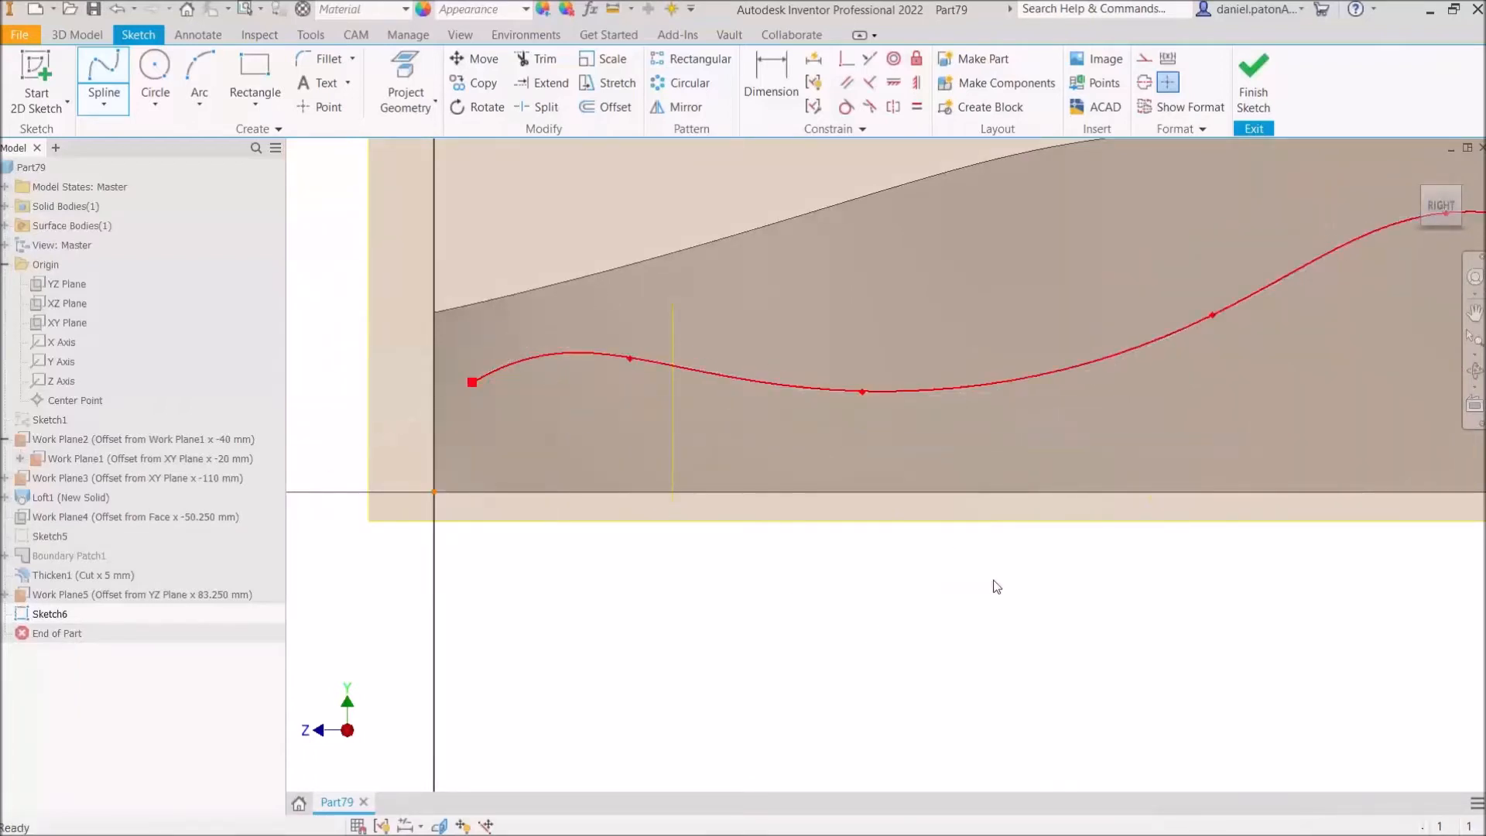
key(Escape)
Step: Move the spline's two end points just beyond the solid's ends, slightly lower its crest point, and finish the sketch
drag(472, 382, 432, 398)
middle_drag(1010, 462, 610, 488)
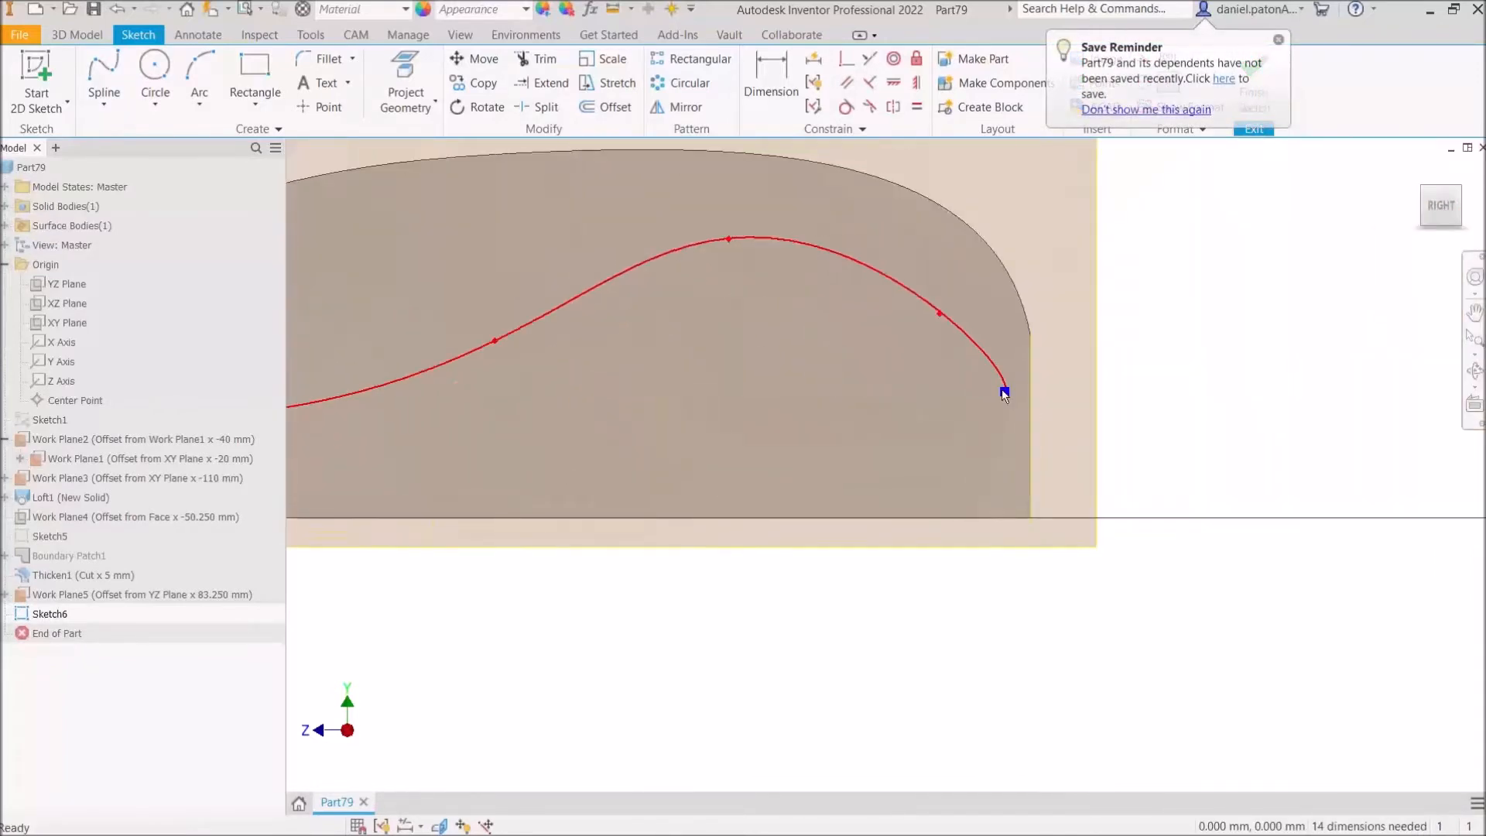
drag(1012, 393, 1050, 421)
middle_drag(915, 401, 1265, 419)
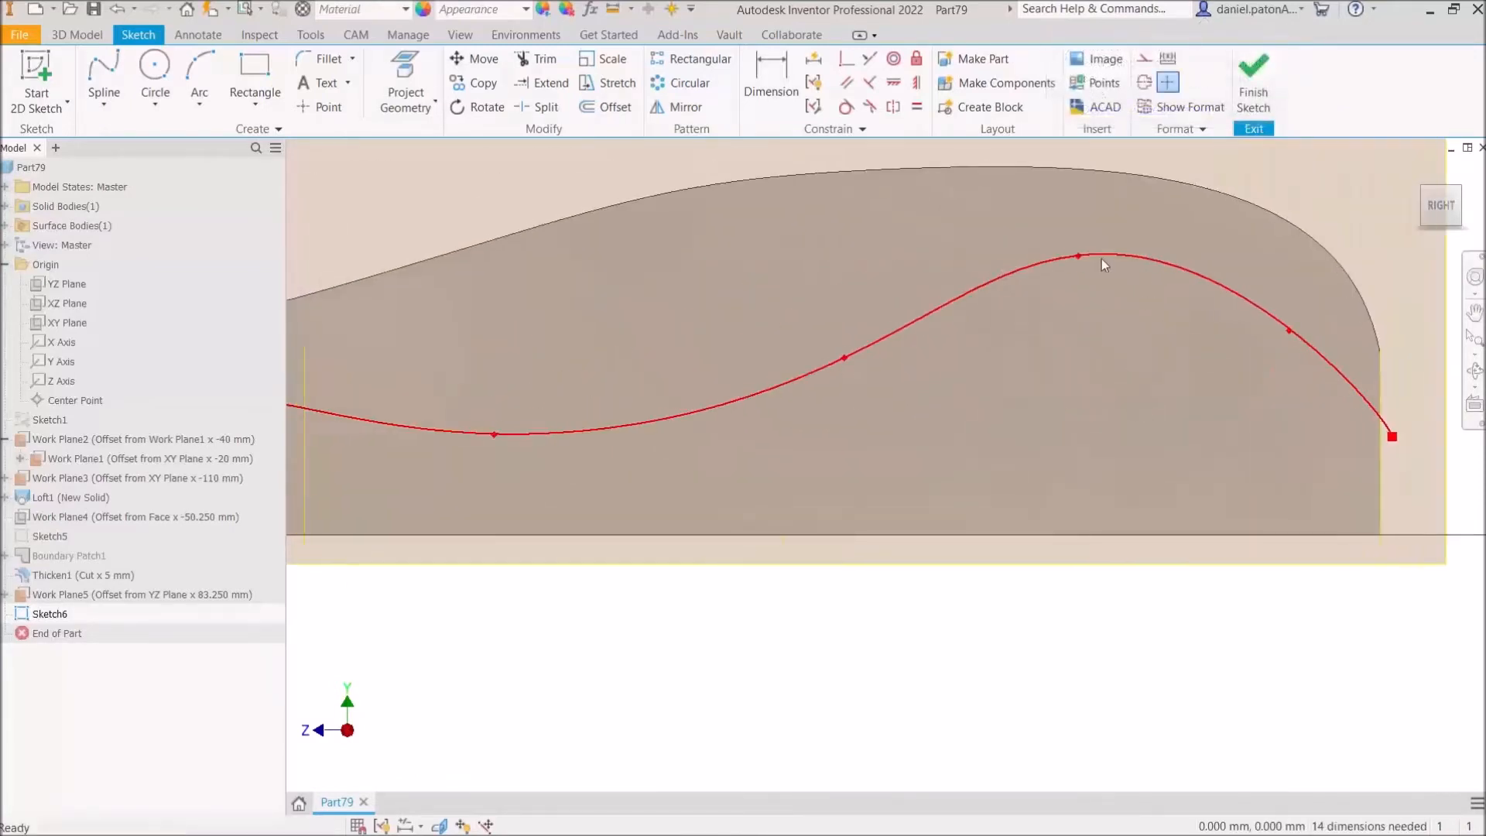
drag(1078, 255, 1078, 263)
scroll(925, 402, up, 3)
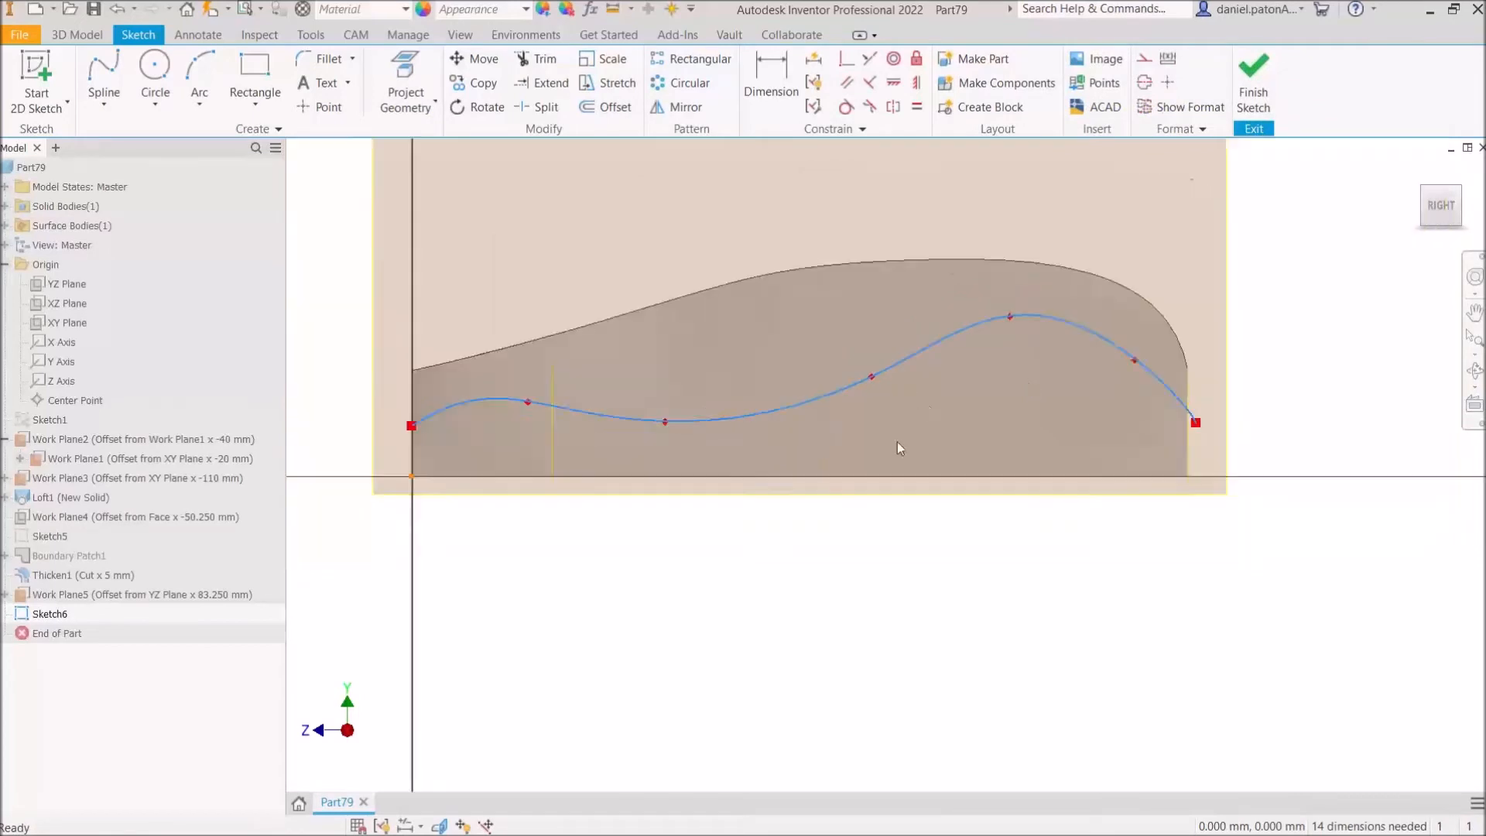
click(644, 363)
drag(410, 427, 400, 427)
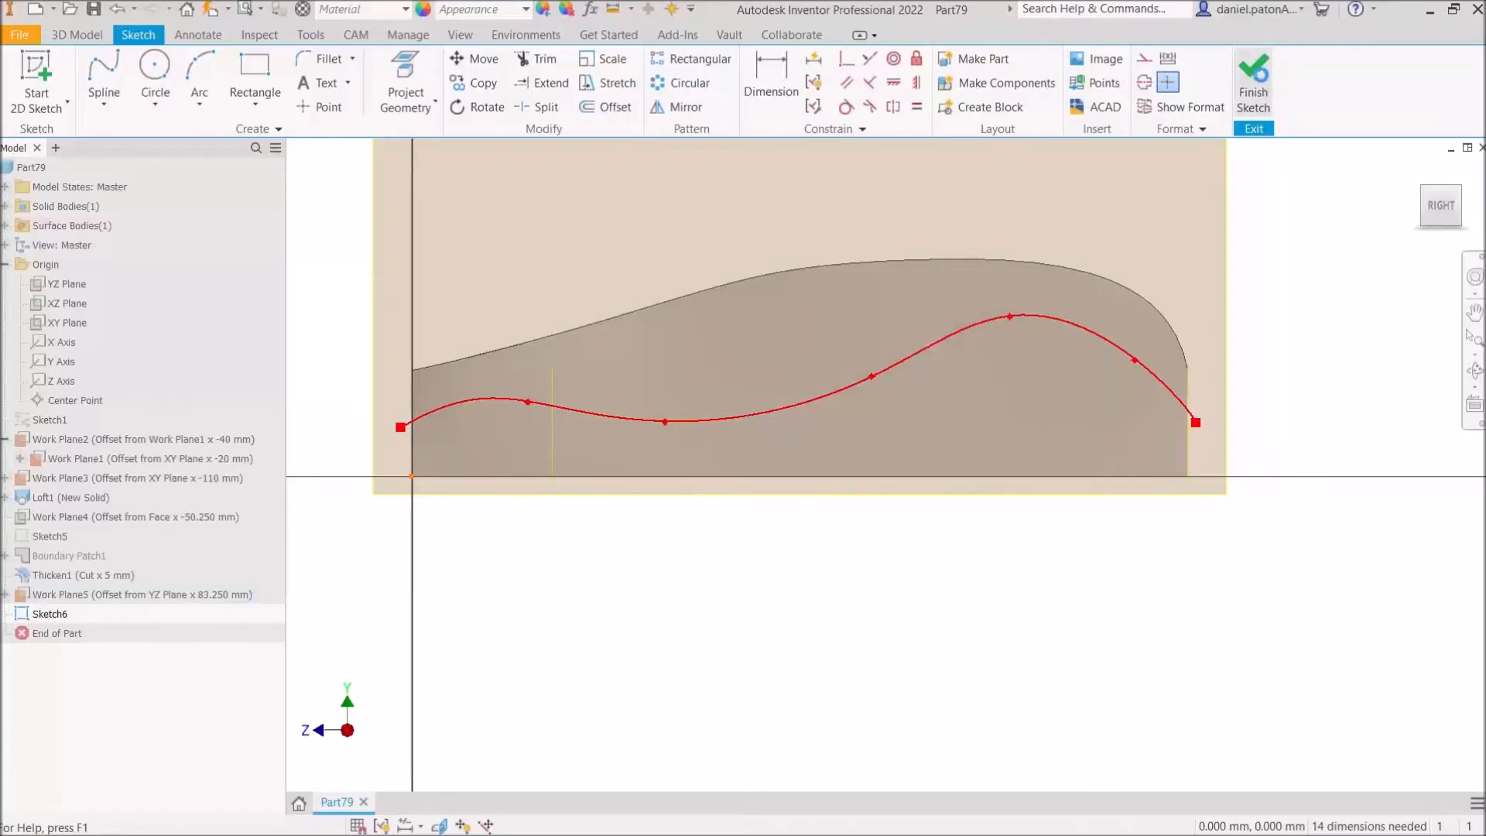
click(1253, 86)
Step: Extrude the spline as a surface 63.25 mm toward the solid so that it passes through the side face
shift+middle_drag(1183, 525, 1142, 506)
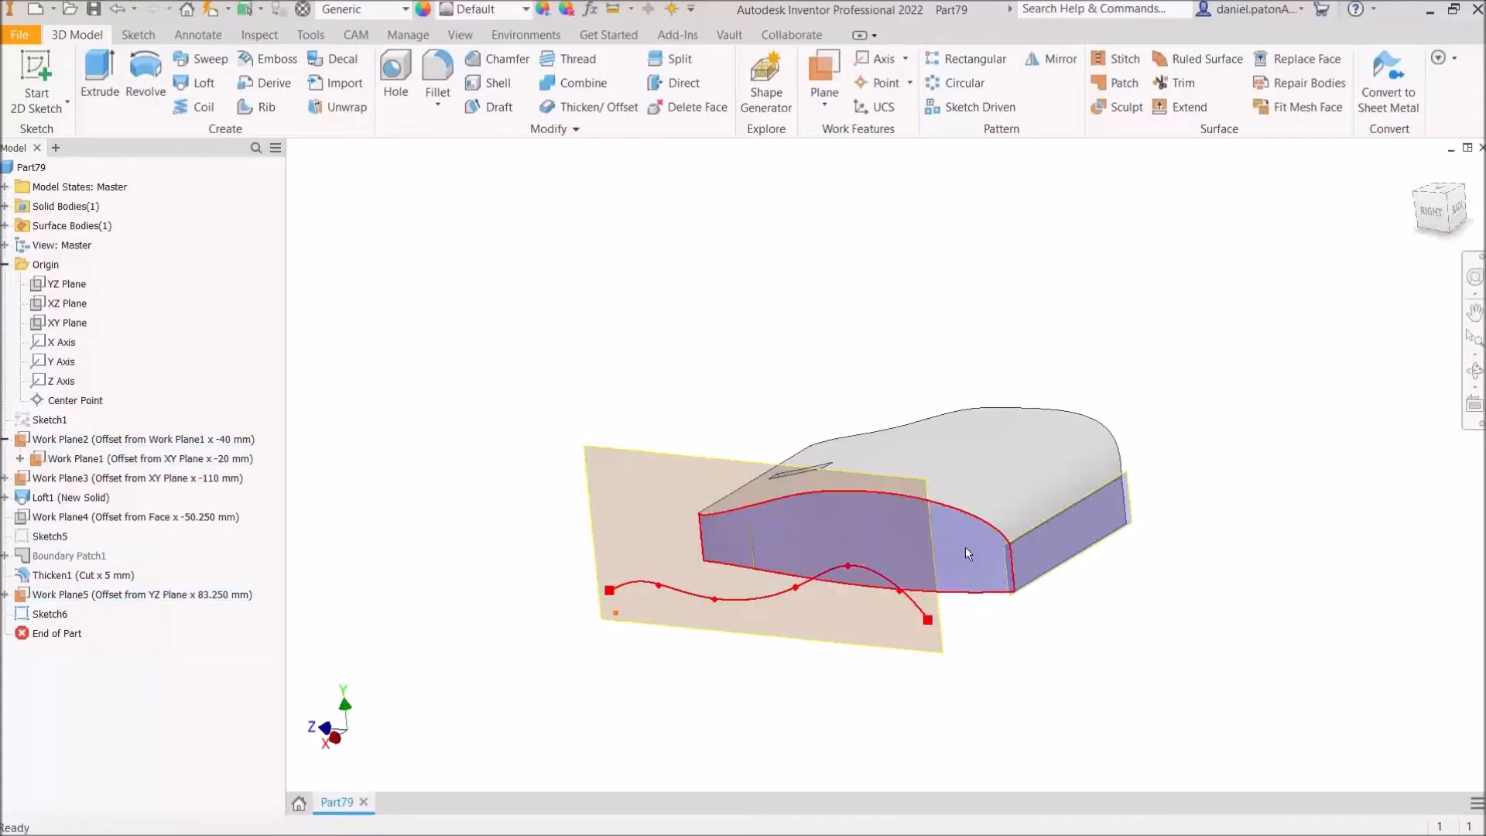
mouse_move(1006, 586)
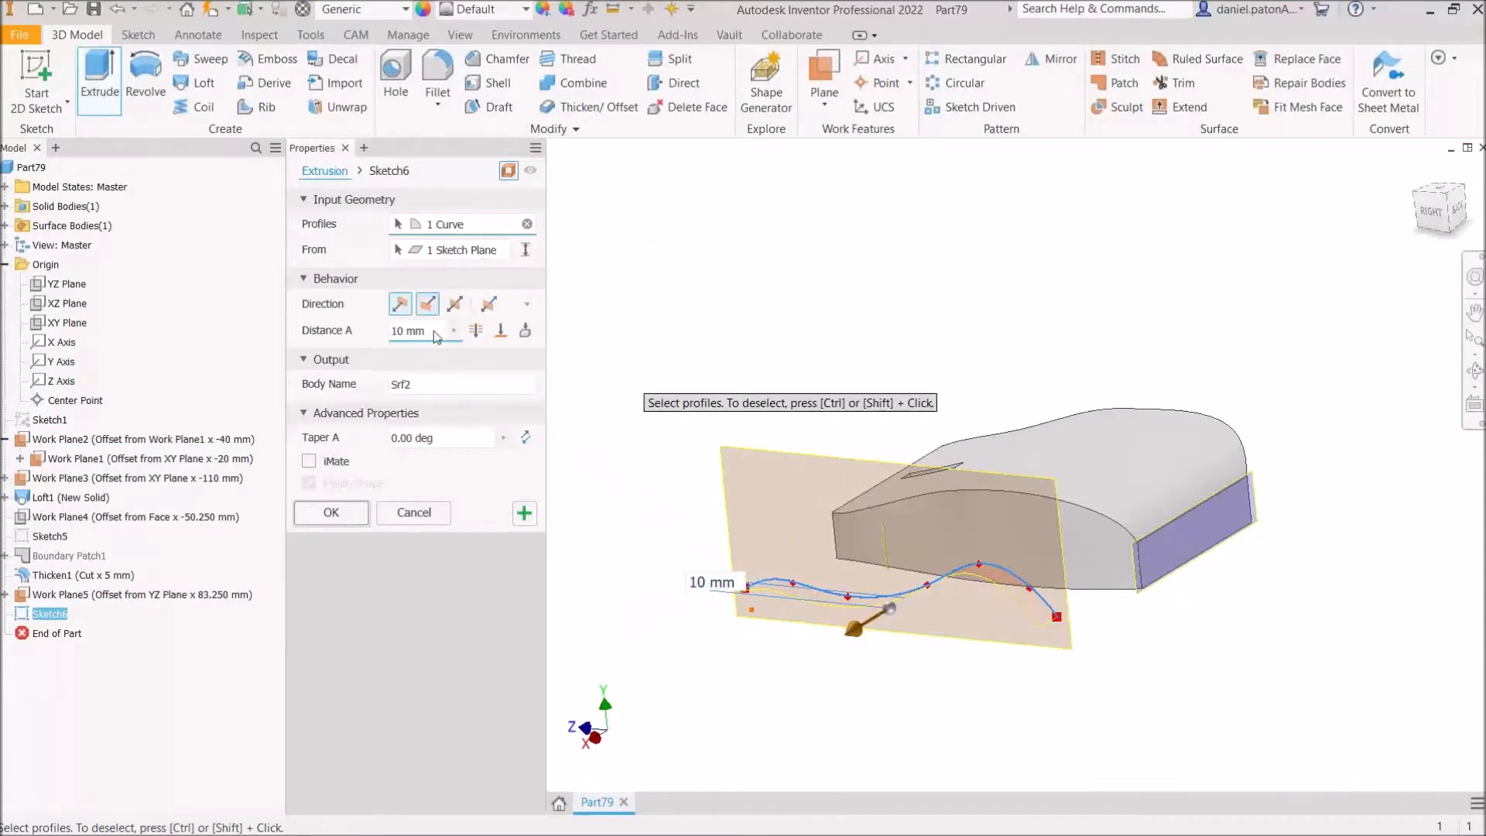
shift+middle_drag(1111, 551, 1045, 571)
drag(931, 590, 1084, 518)
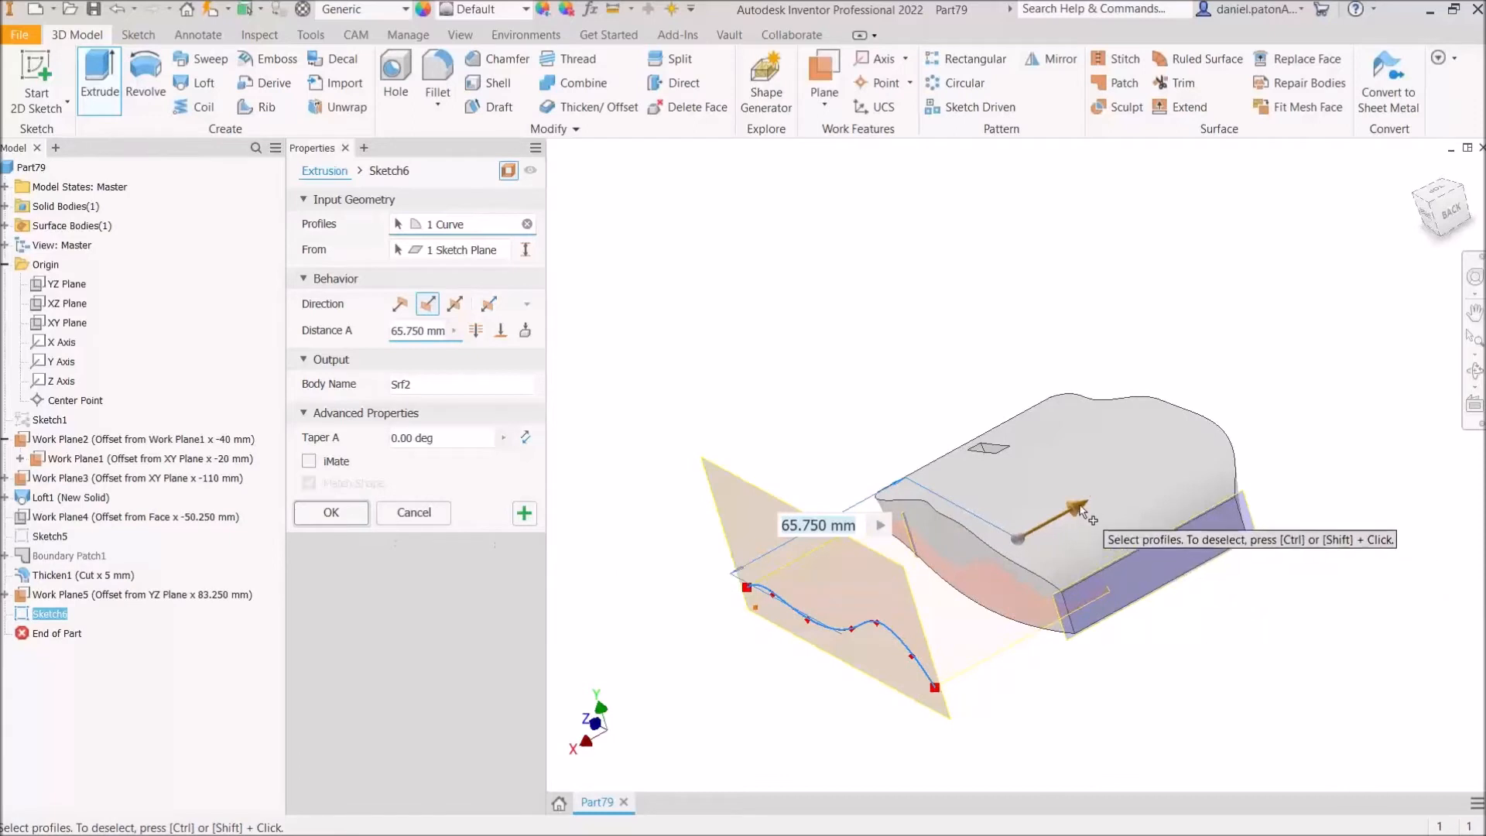
drag(1083, 514, 1074, 520)
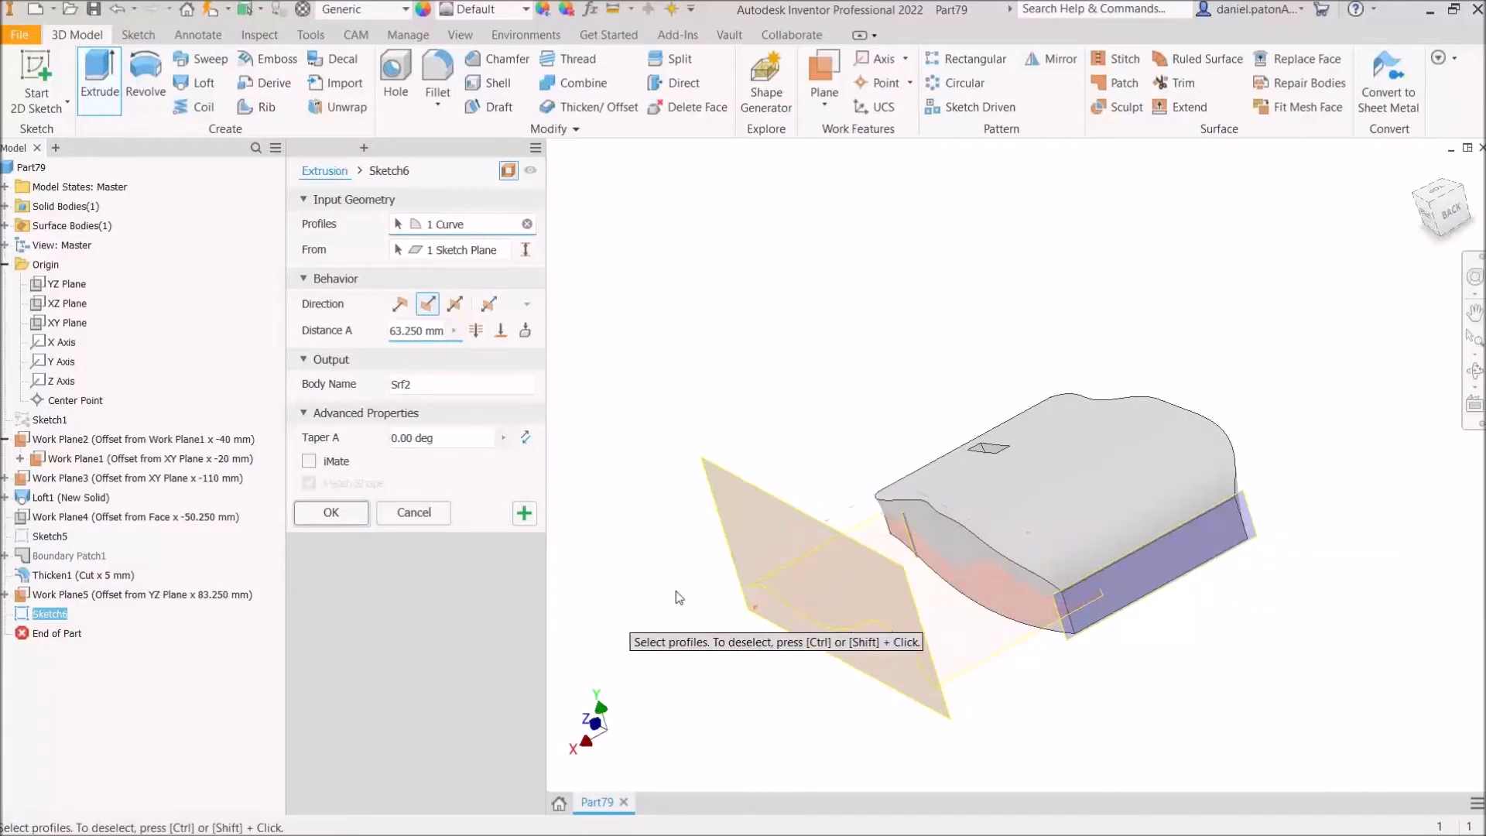
key(Return)
Step: Hide the work plane that holds the spline sketch
shift+middle_drag(1033, 725, 1031, 701)
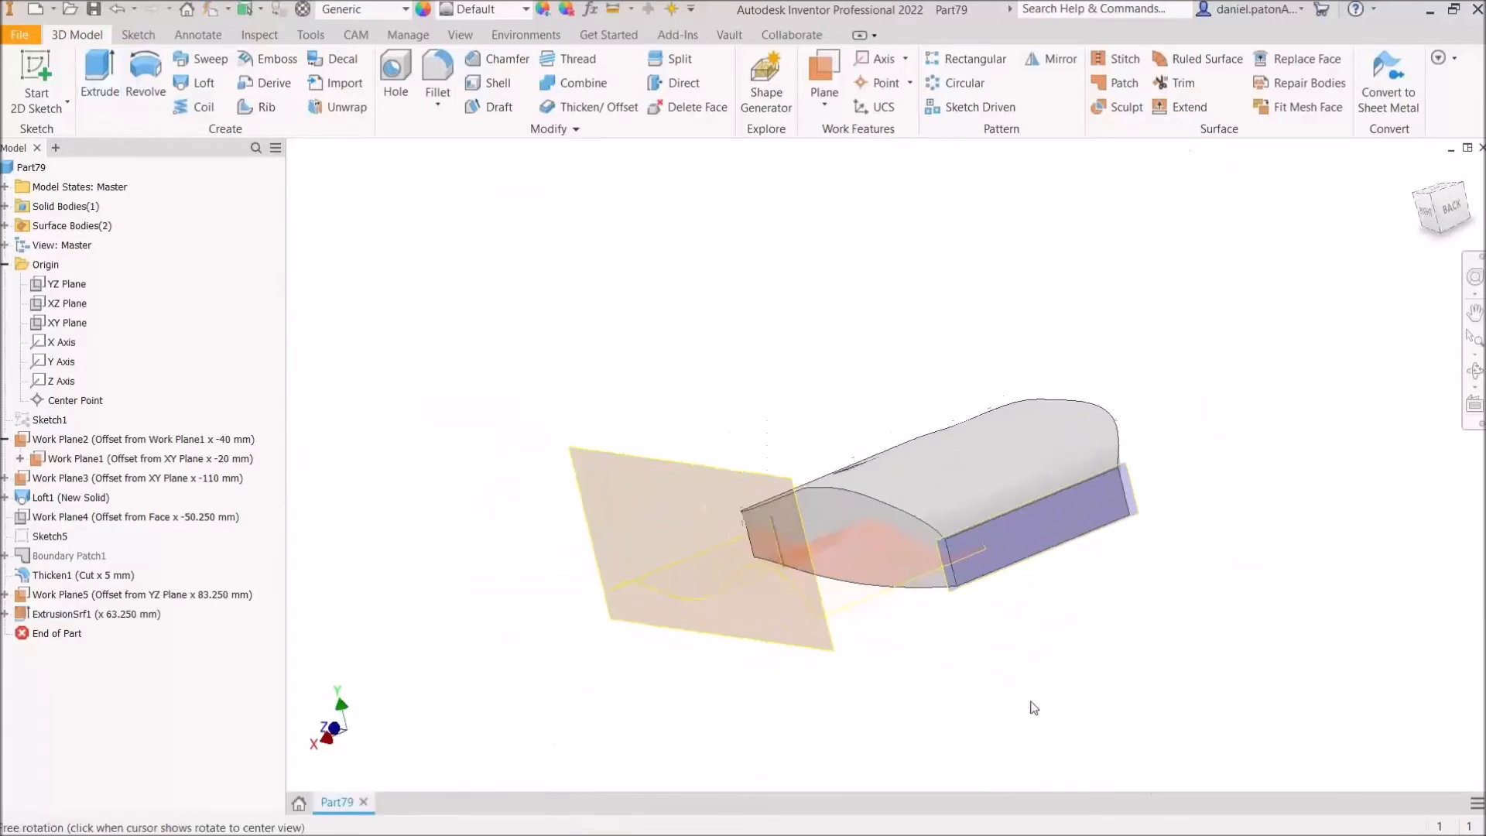
scroll(908, 545, up, 4)
right_click(93, 594)
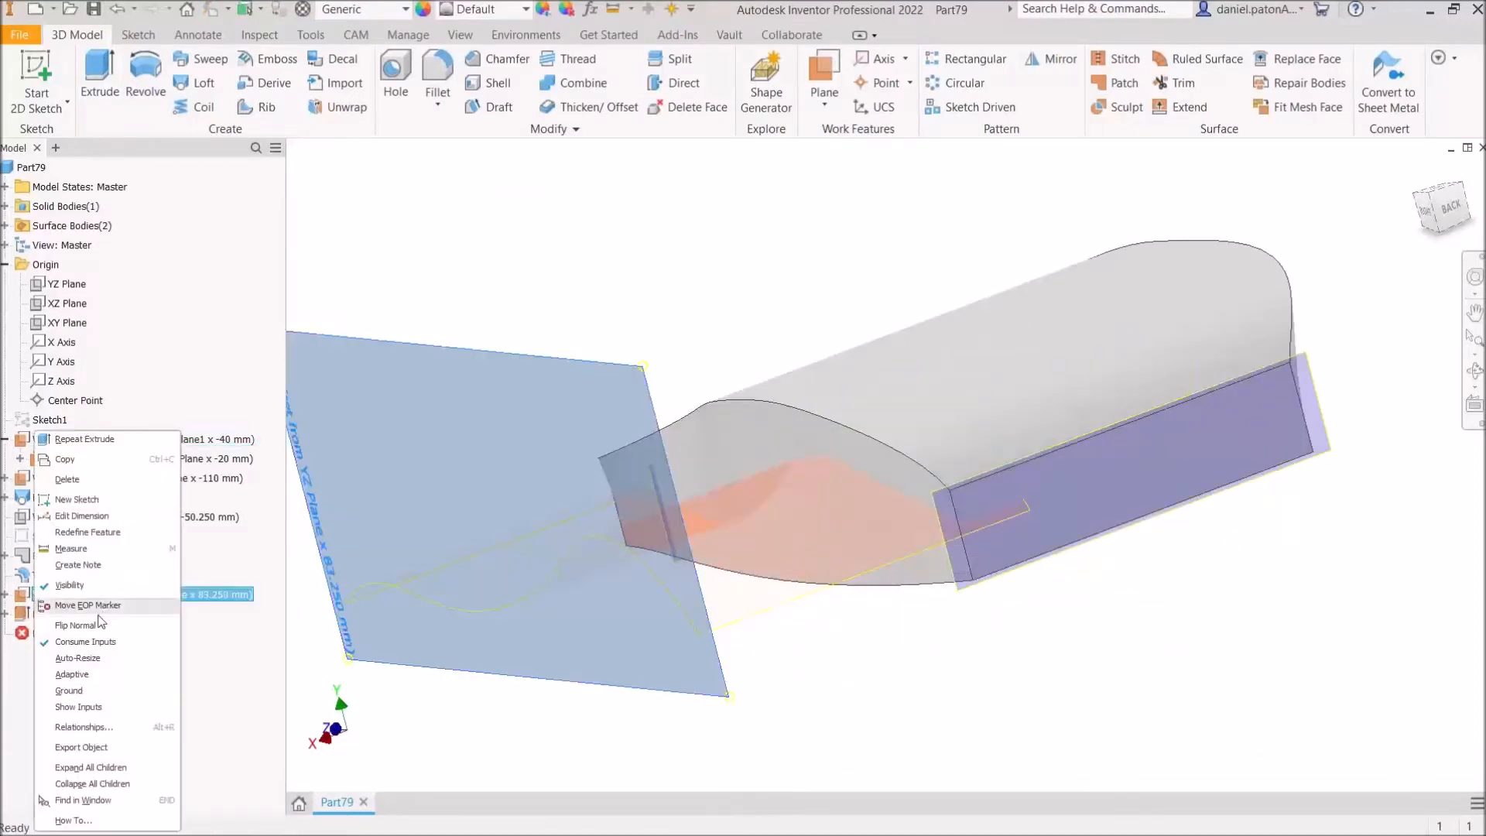
click(70, 585)
Step: Create a 3D sketch with an intersection curve between the solid's side face and the extruded spline surface, and finish the sketch
shift+middle_drag(803, 734, 852, 746)
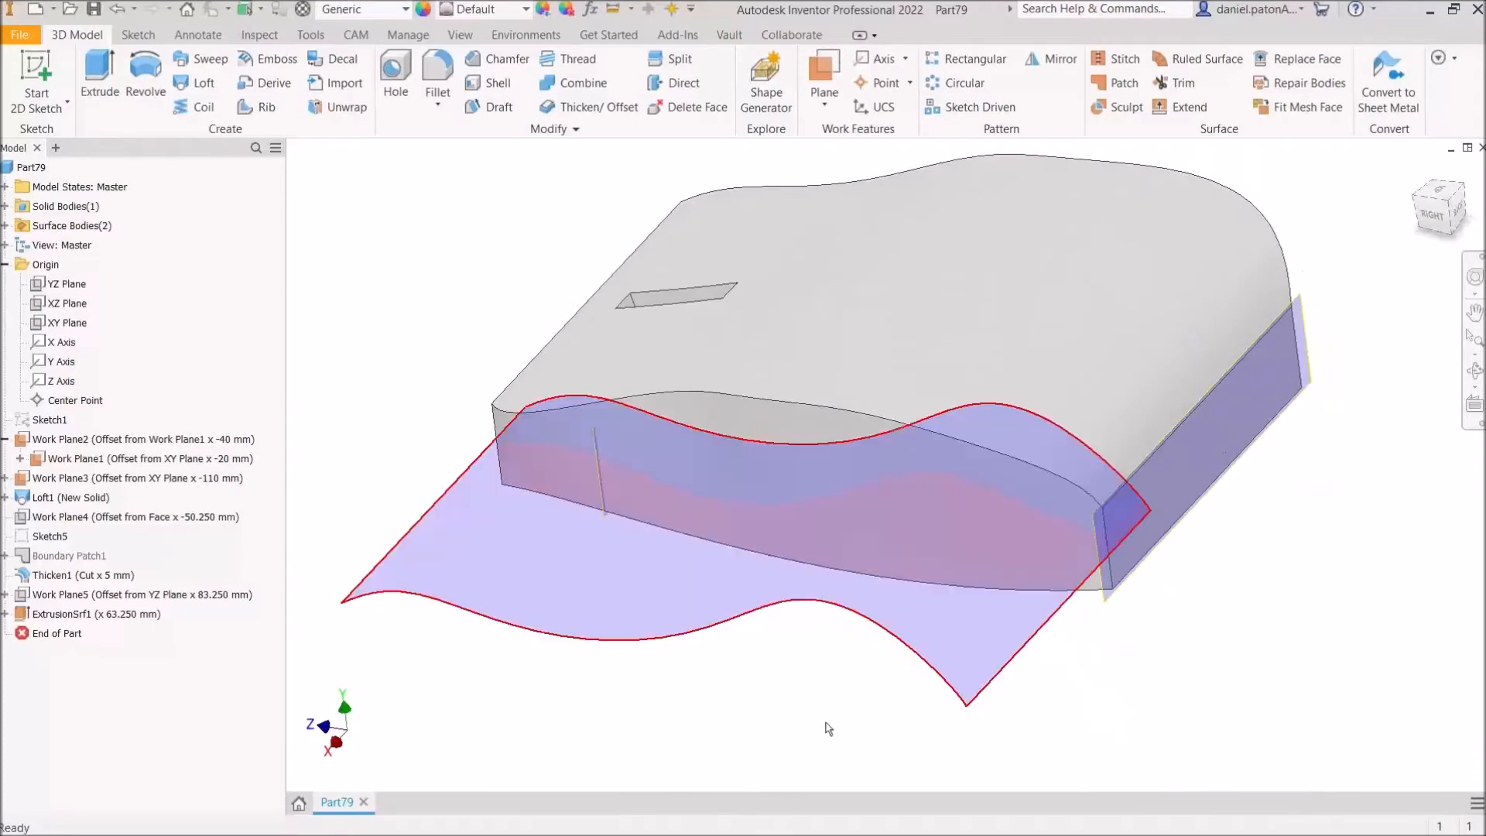
shift+middle_drag(526, 472, 677, 506)
middle_drag(495, 493, 788, 535)
scroll(611, 481, down, 3)
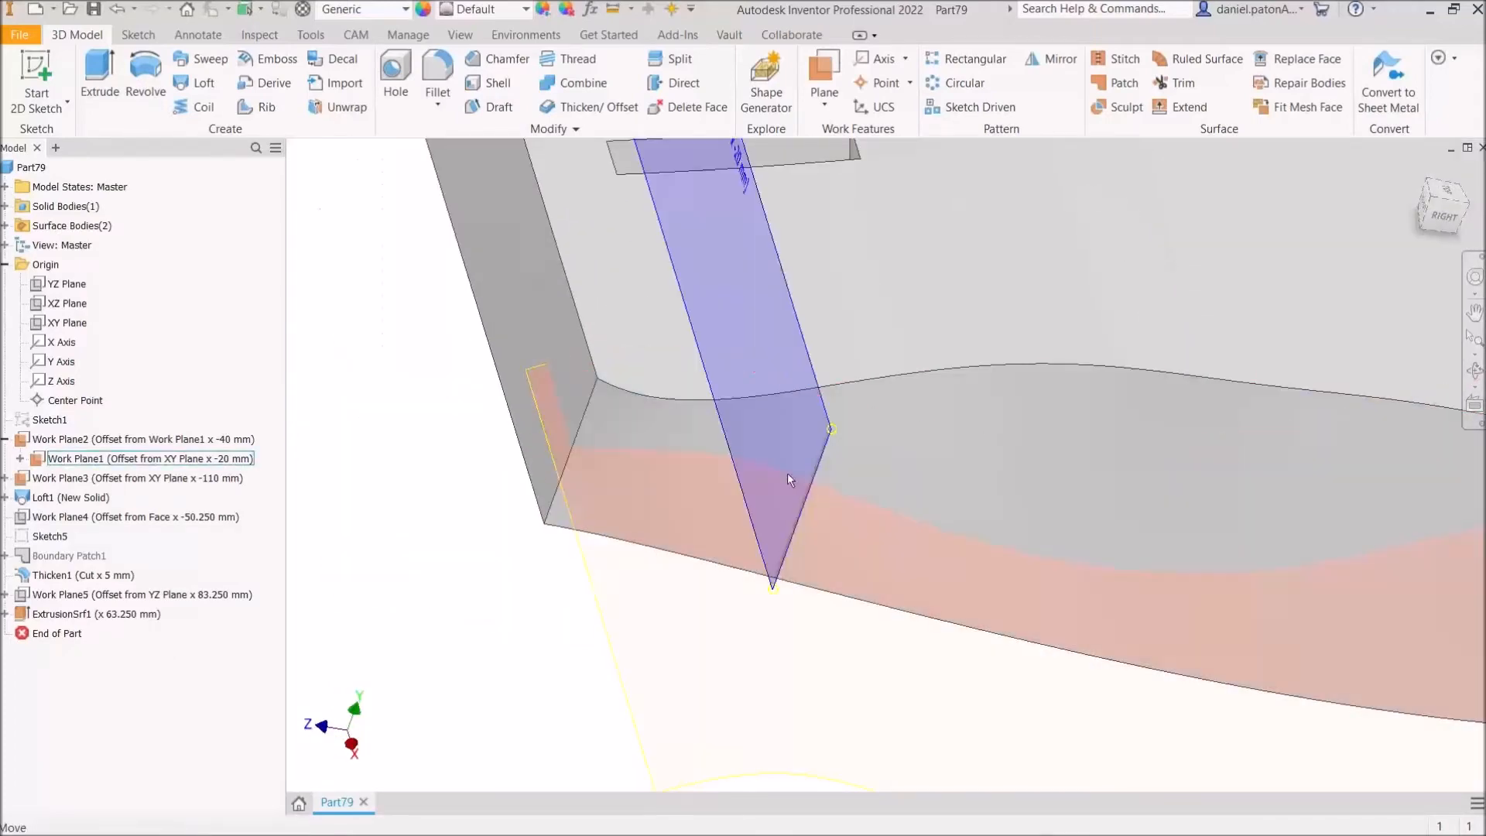
middle_drag(886, 548, 743, 529)
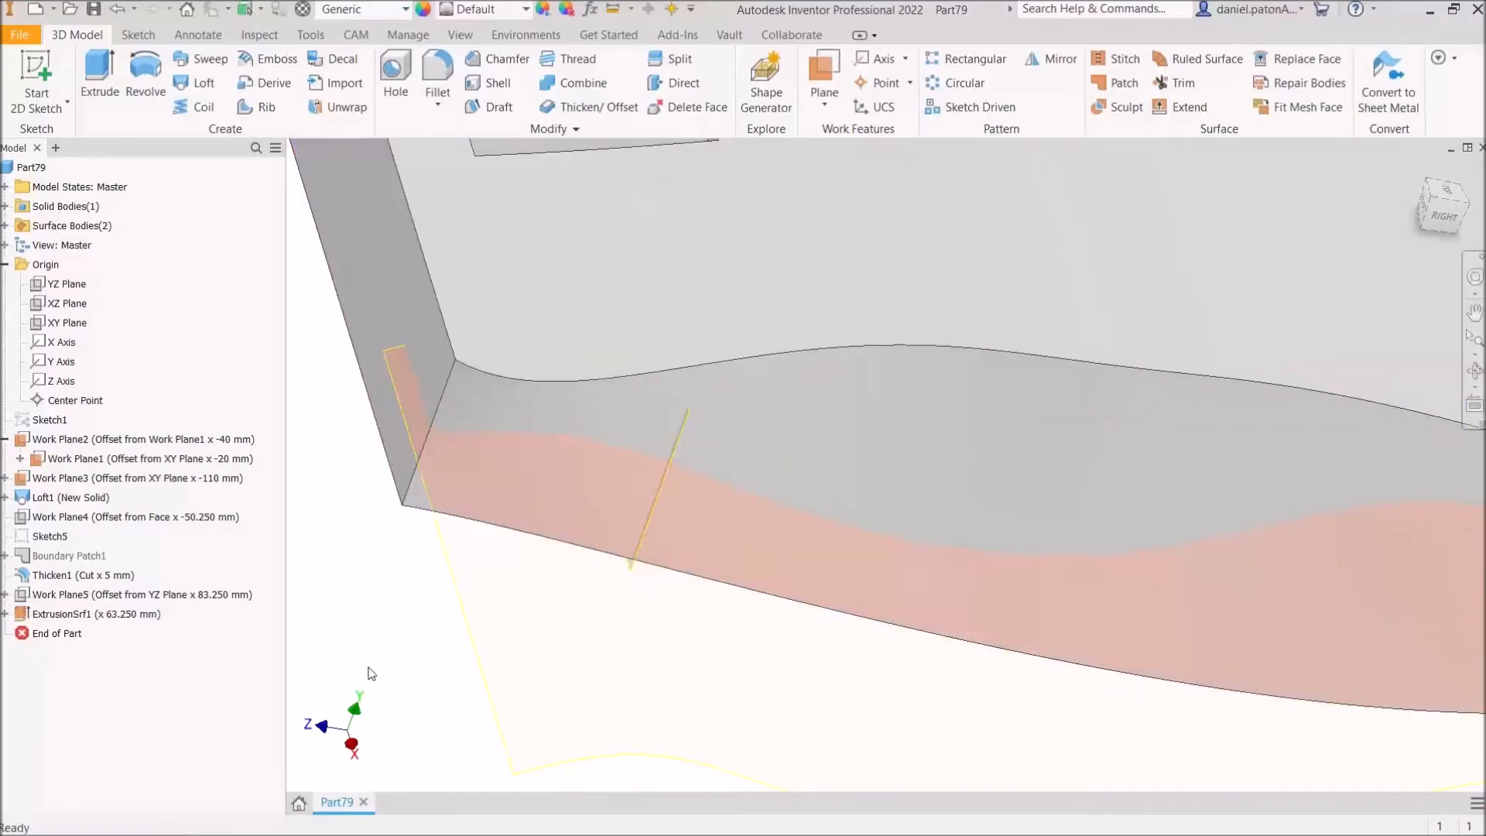
shift+middle_drag(368, 667, 343, 666)
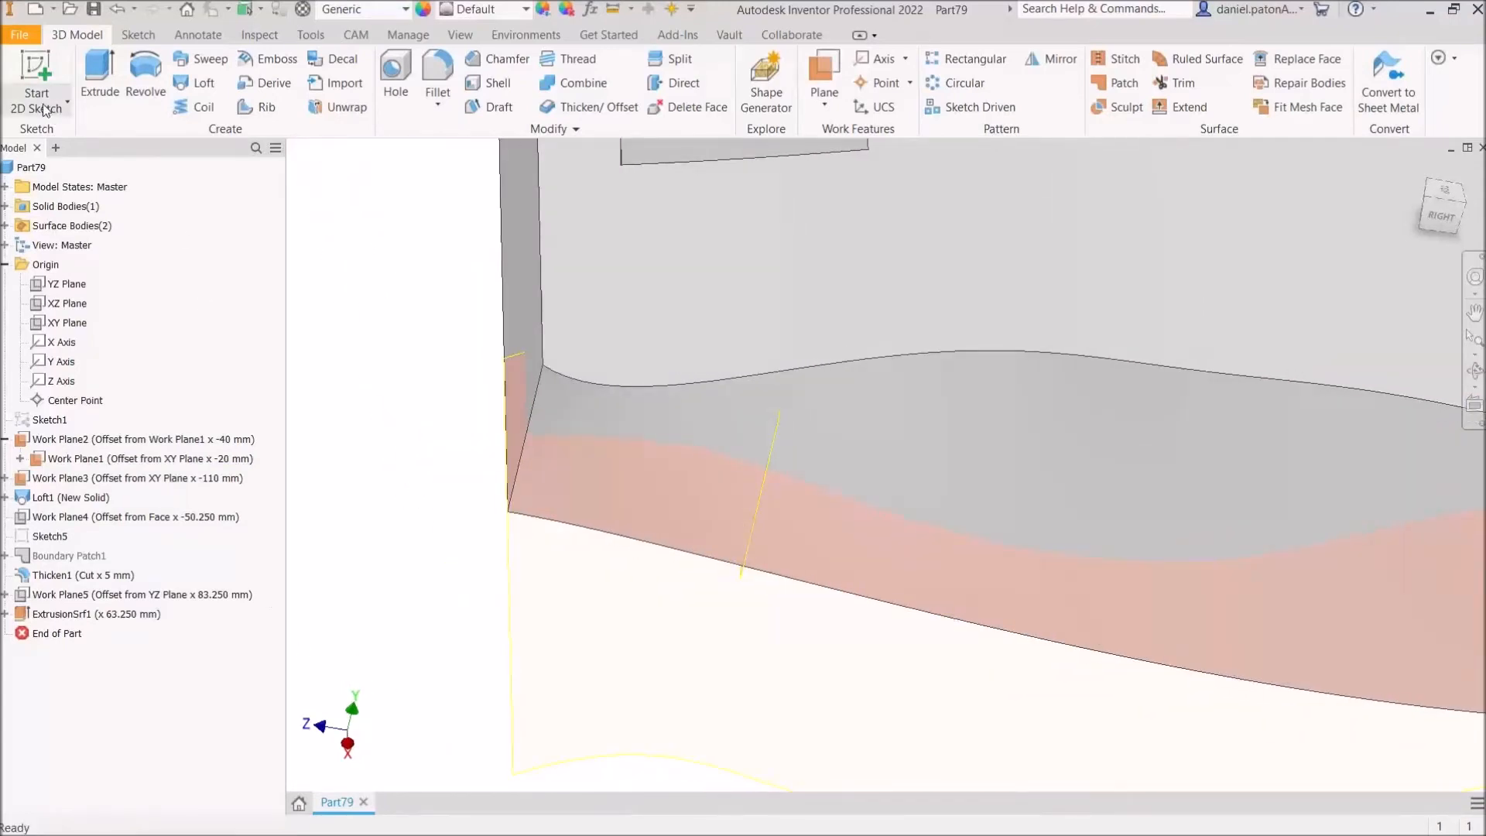
click(75, 185)
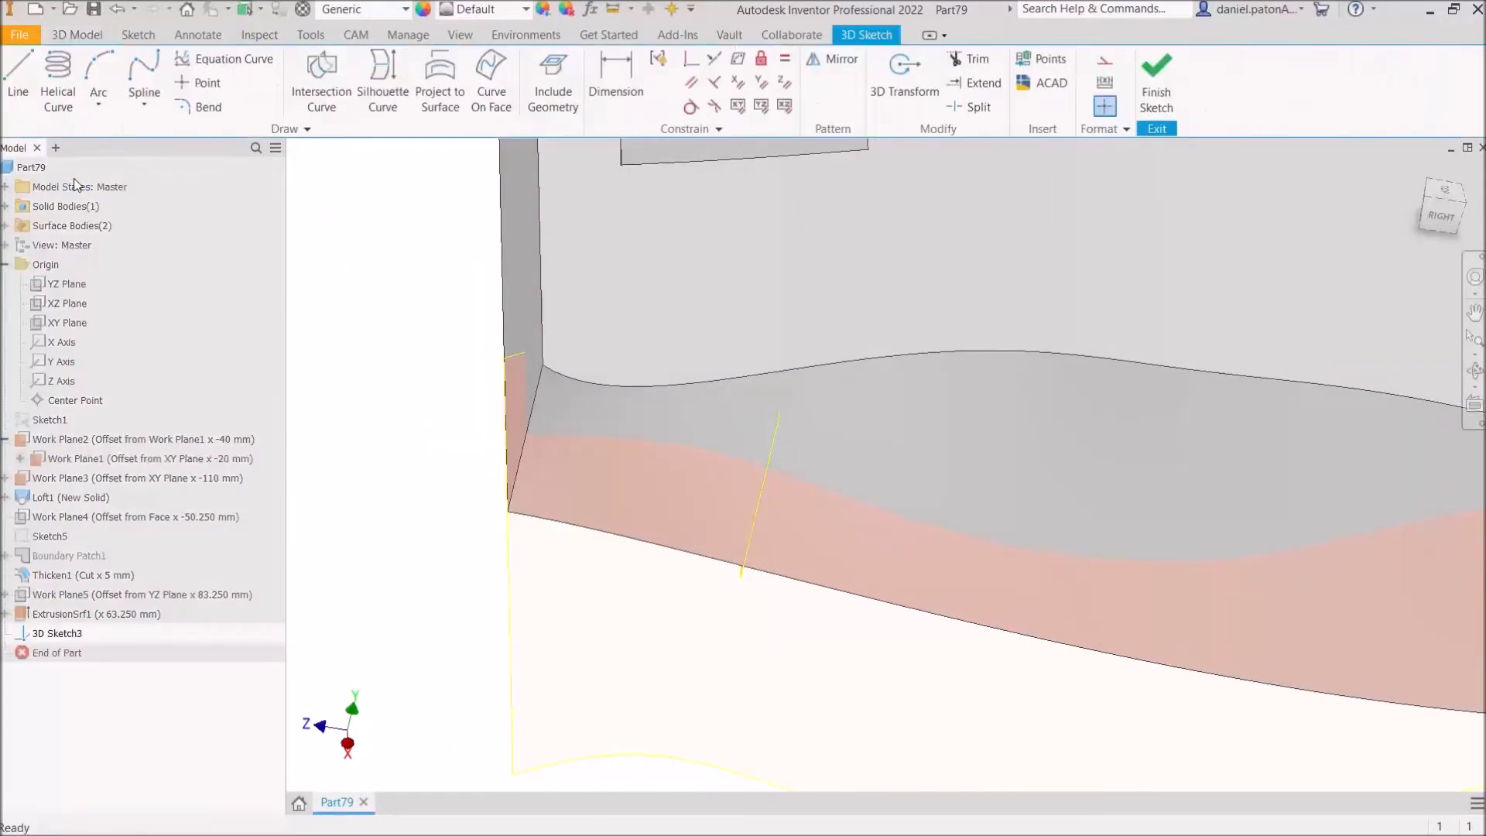
click(335, 89)
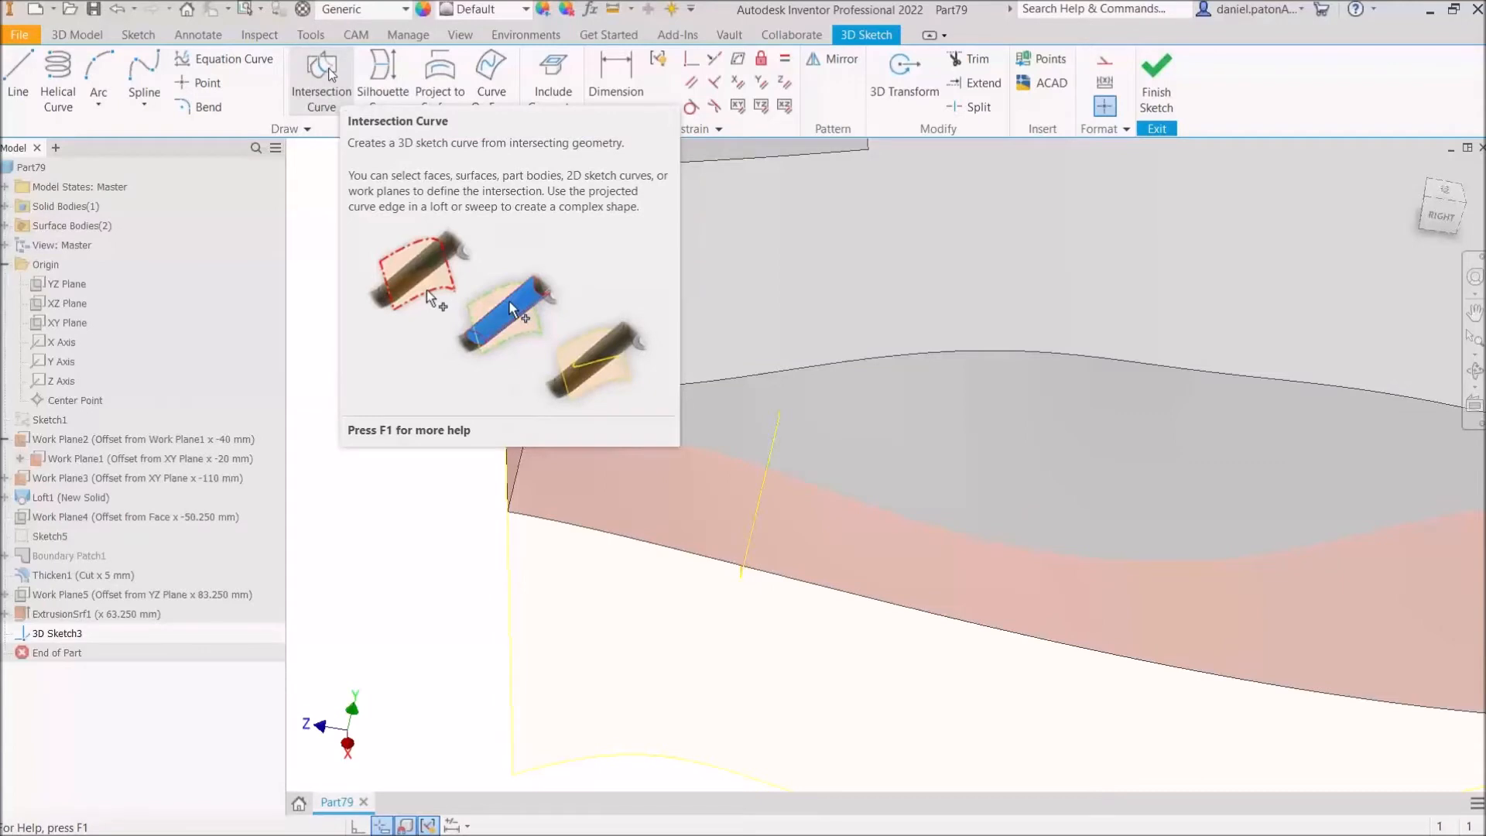
click(332, 75)
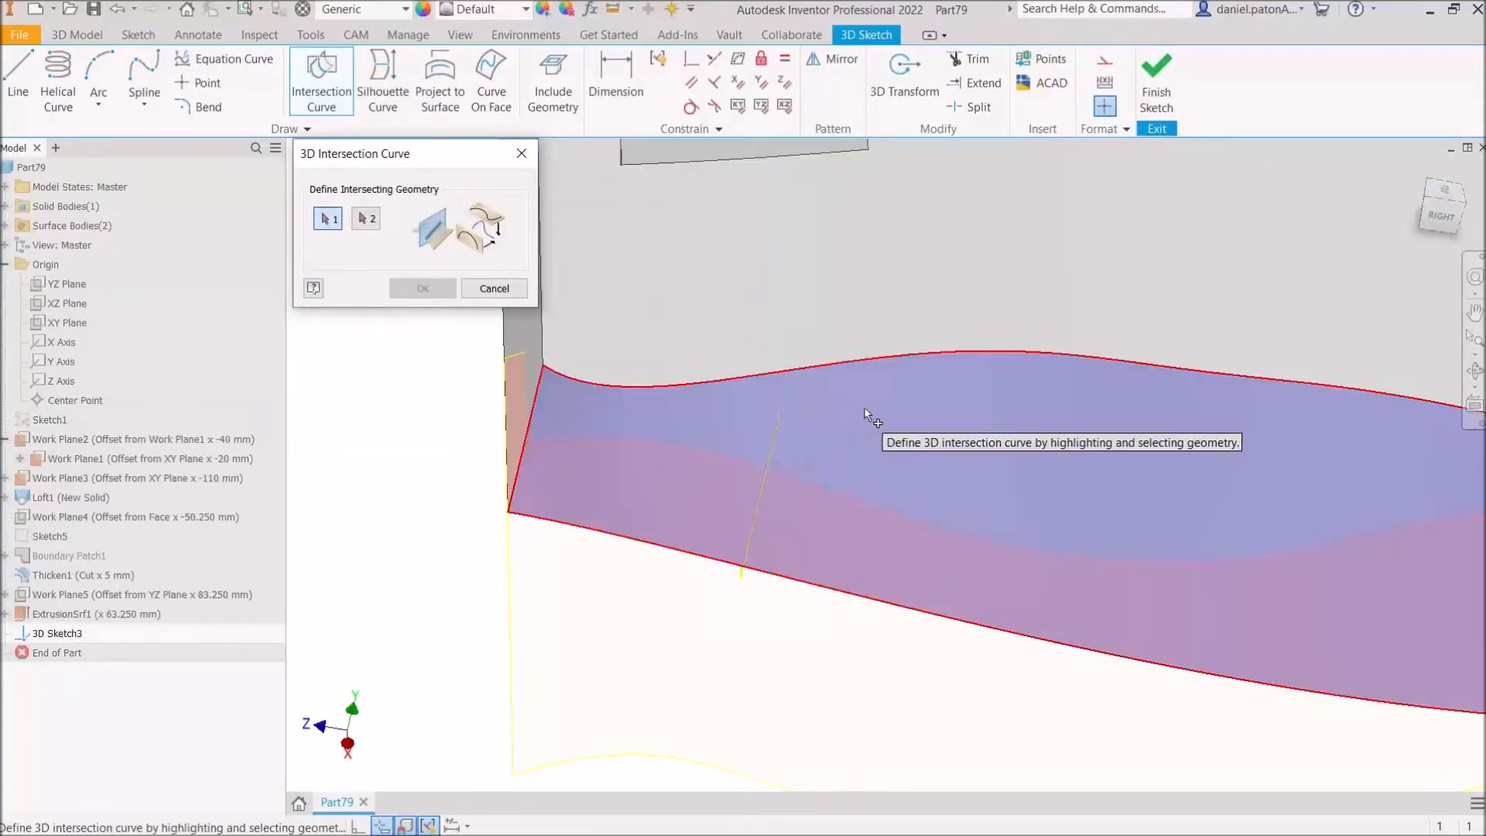
click(870, 411)
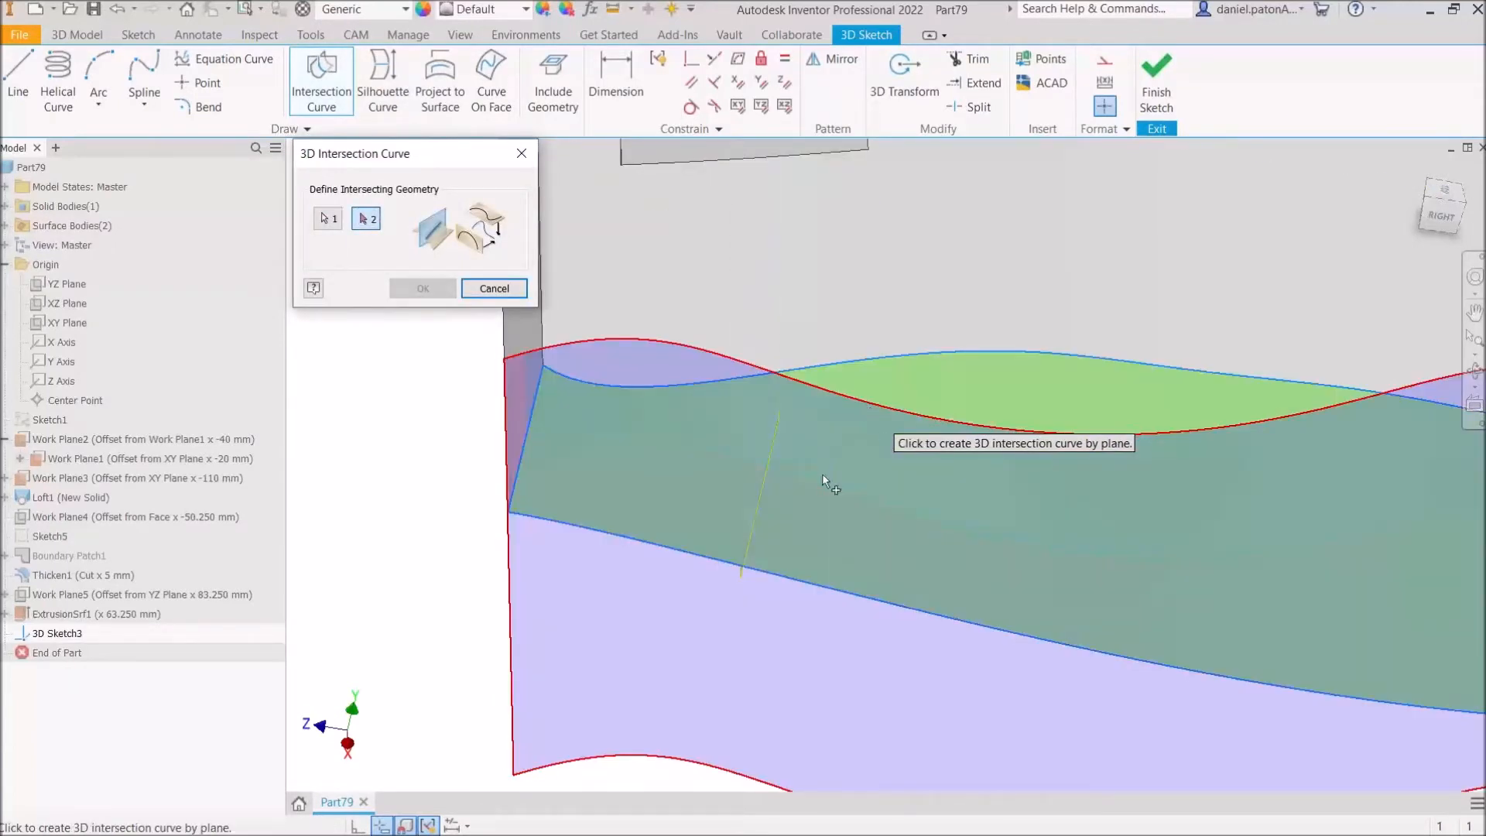
click(533, 648)
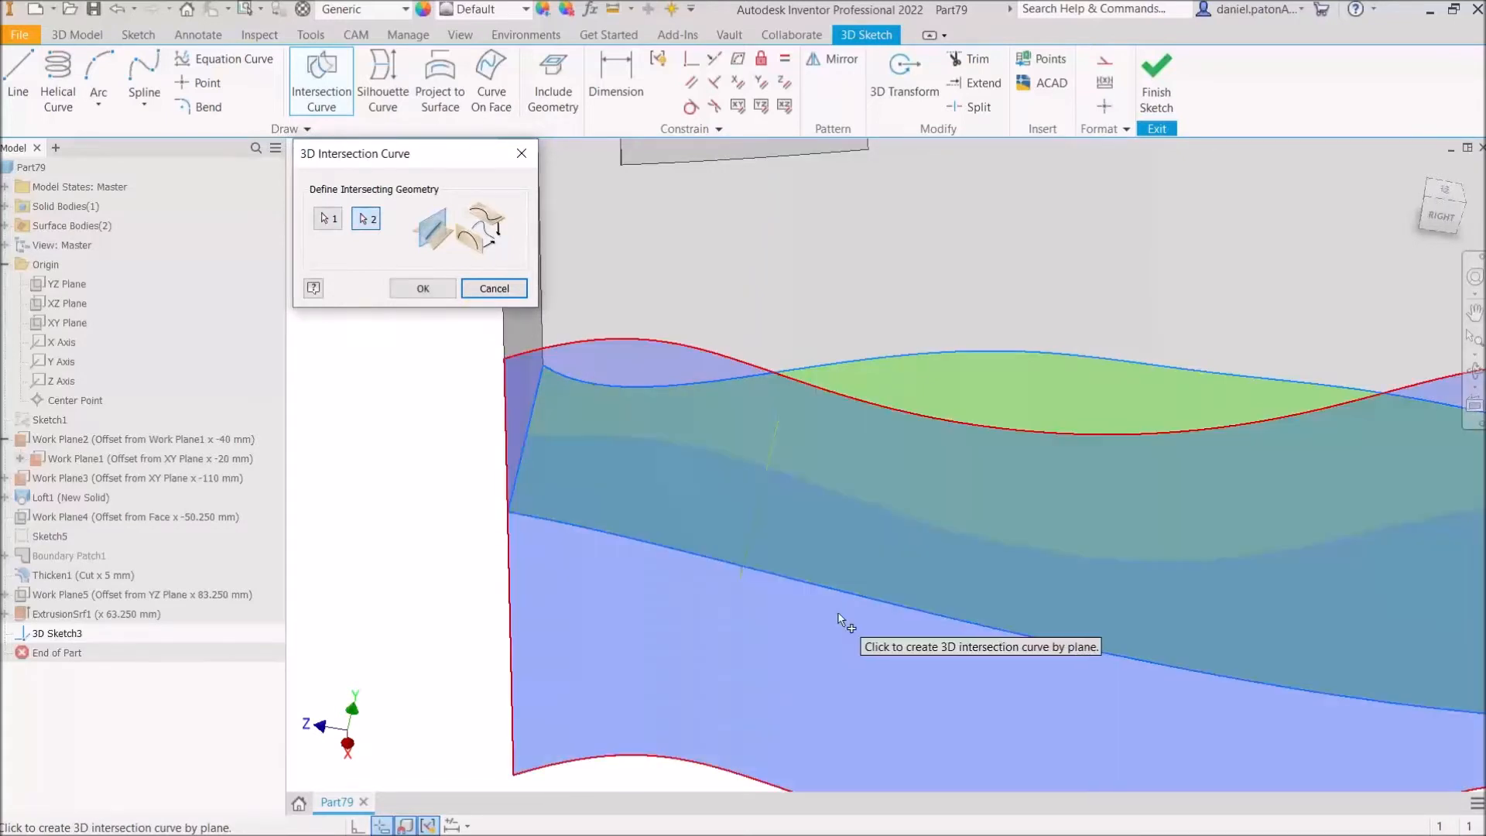
shift+middle_drag(839, 617, 590, 481)
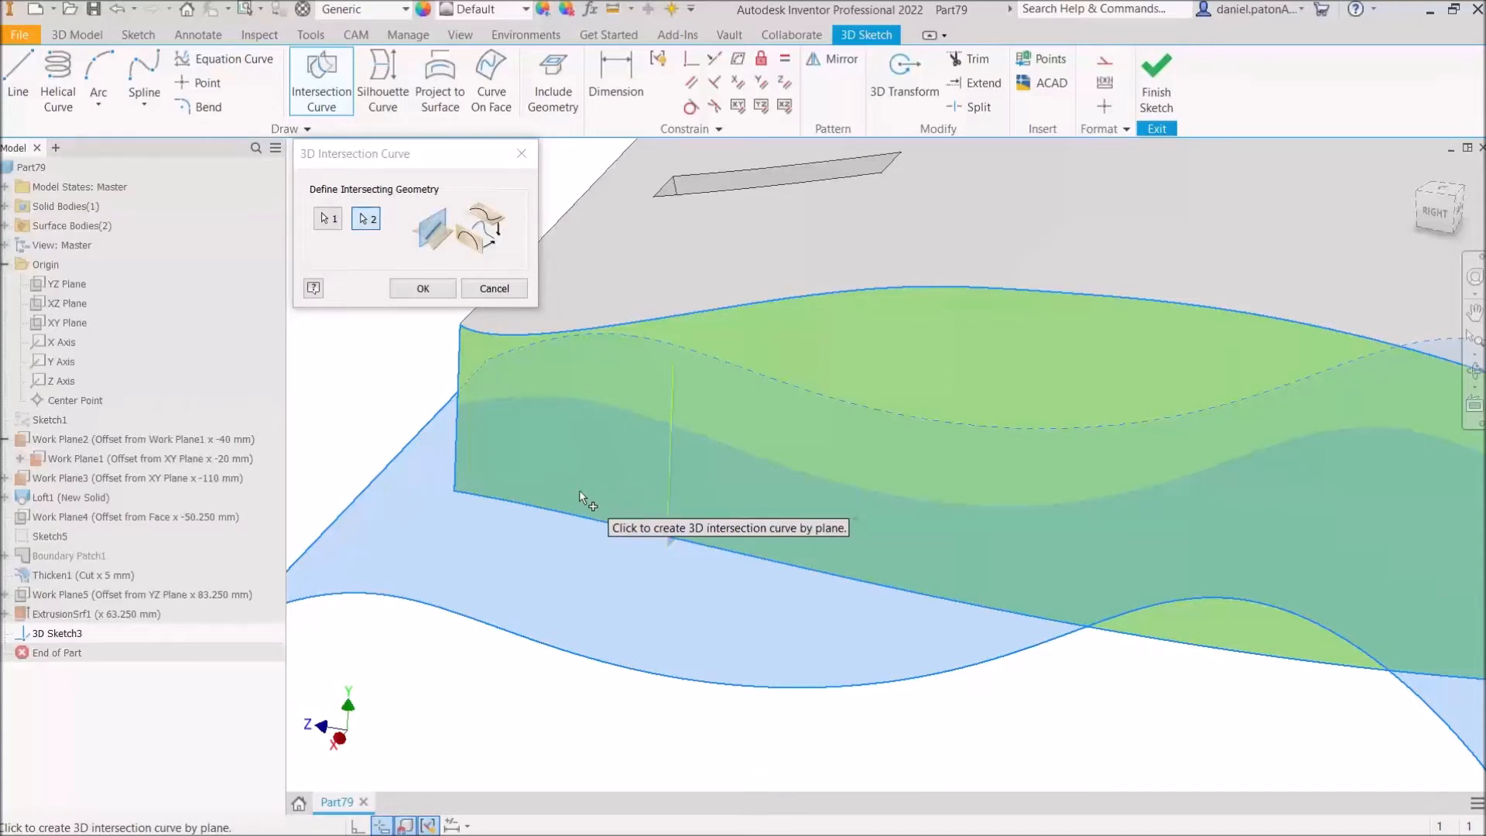
click(423, 296)
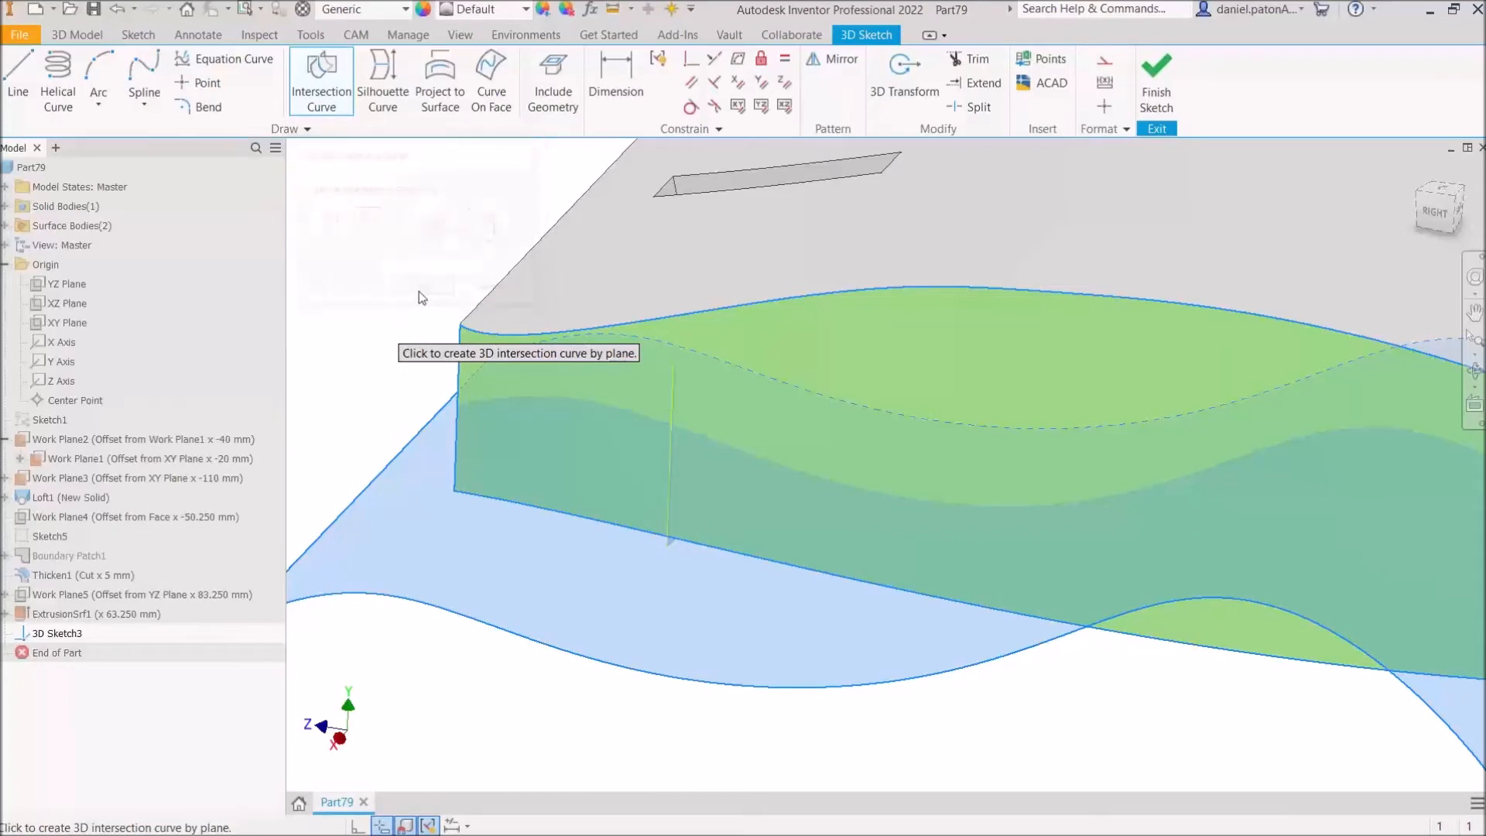
mouse_move(781, 687)
middle_down()
mouse_move(668, 616)
mouse_move(448, 523)
middle_up()
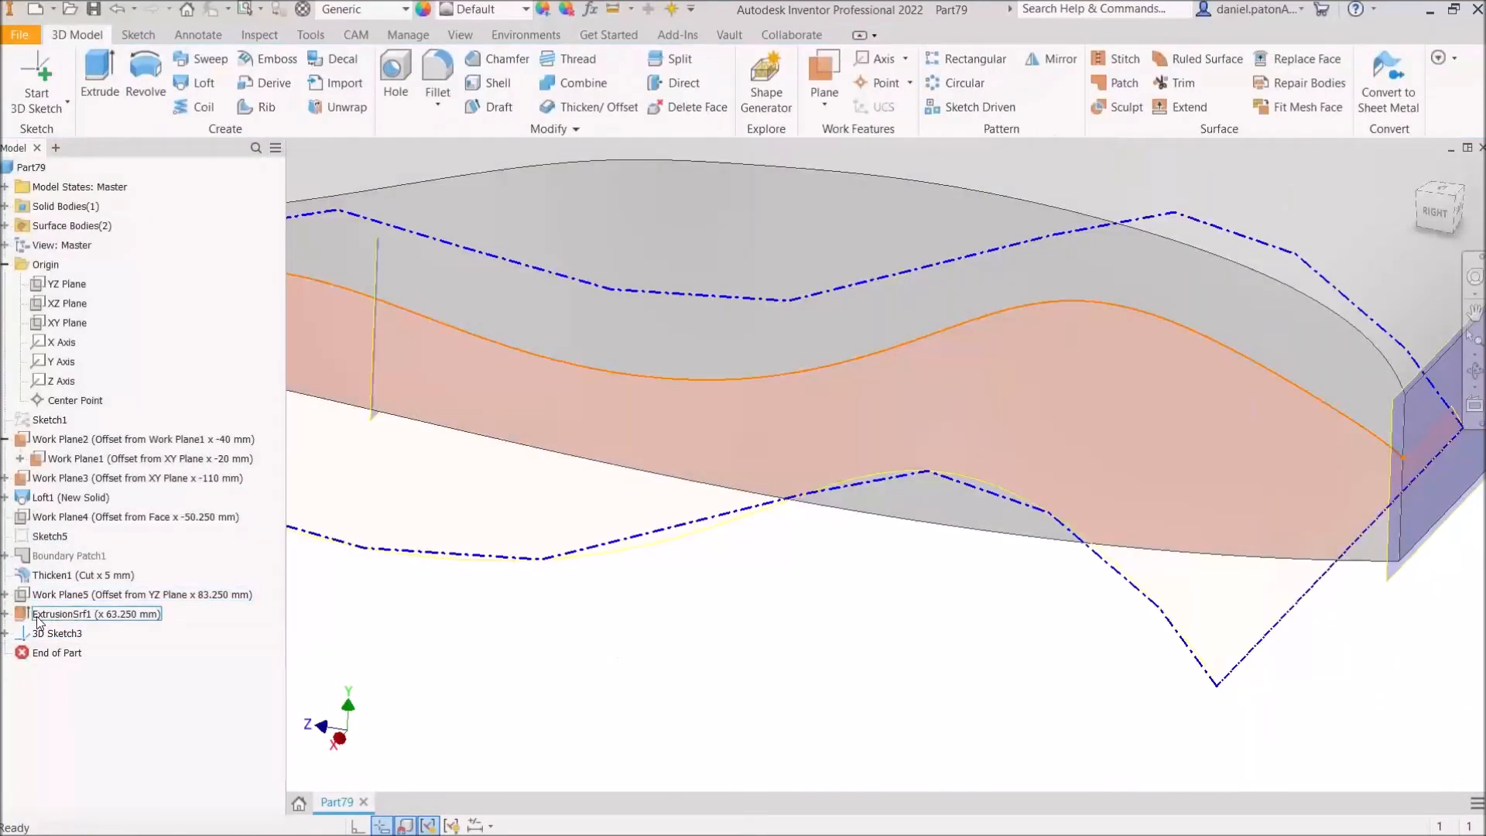
Step: Hide the extruded spline surface as well as Work Plane2 and Work Plane3, leaving the intersection curve shown on the side face
right_click(85, 614)
click(71, 614)
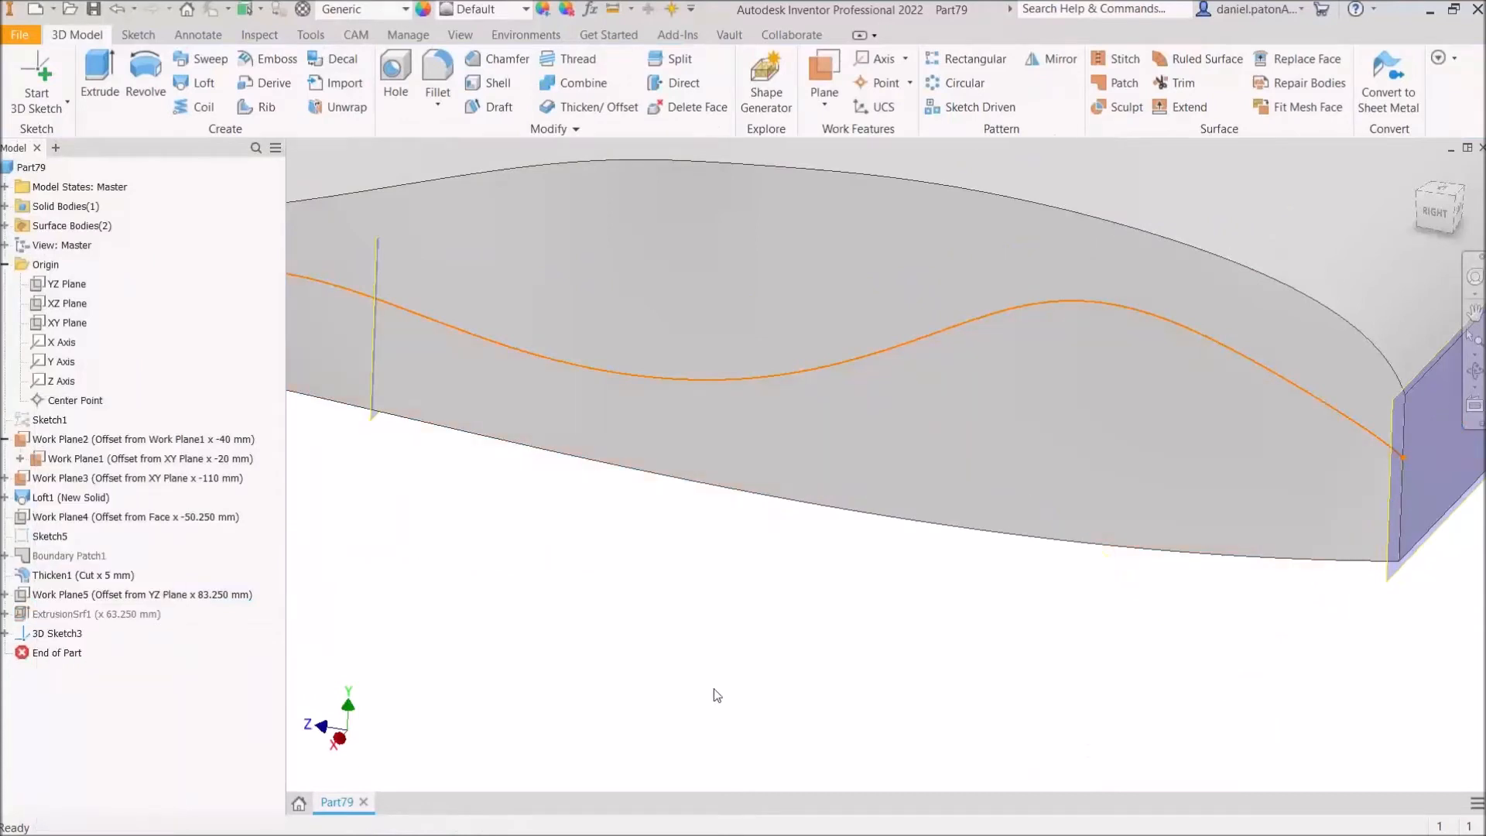
scroll(876, 655, down, 3)
shift+middle_drag(775, 612, 837, 589)
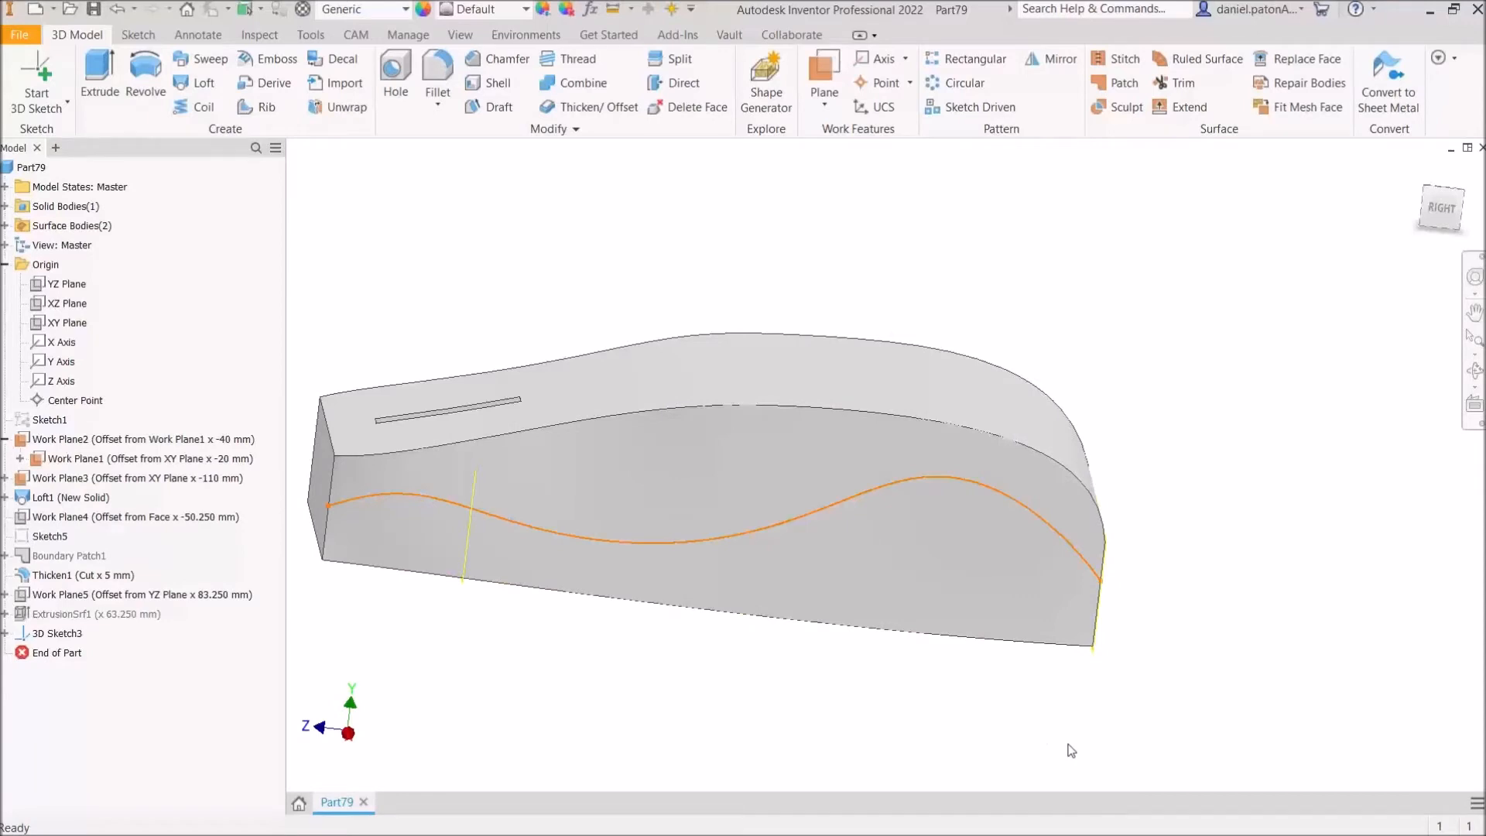
shift+middle_drag(1060, 719, 1024, 722)
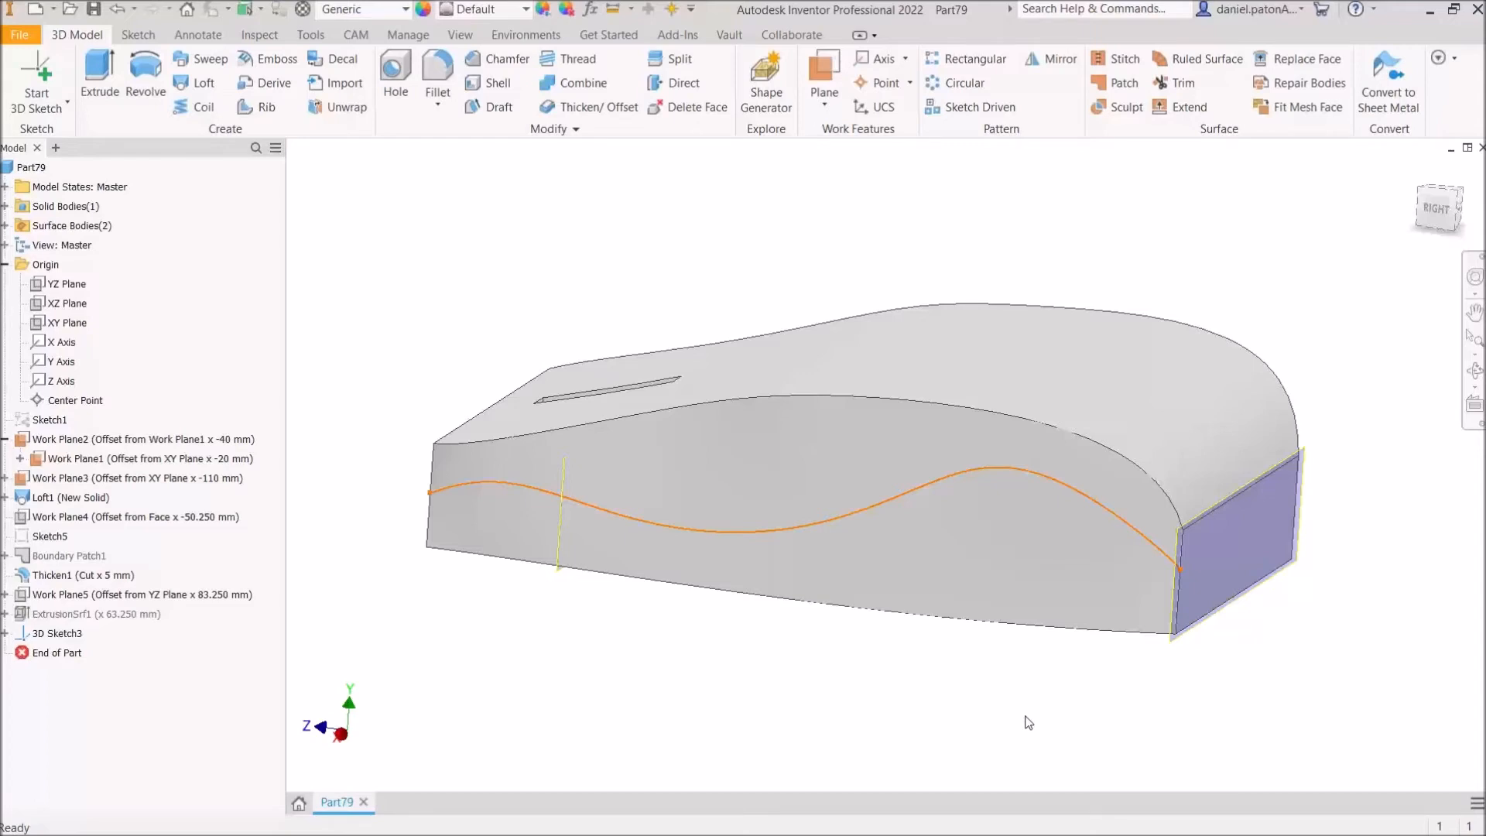
shift+middle_drag(1169, 779, 1156, 785)
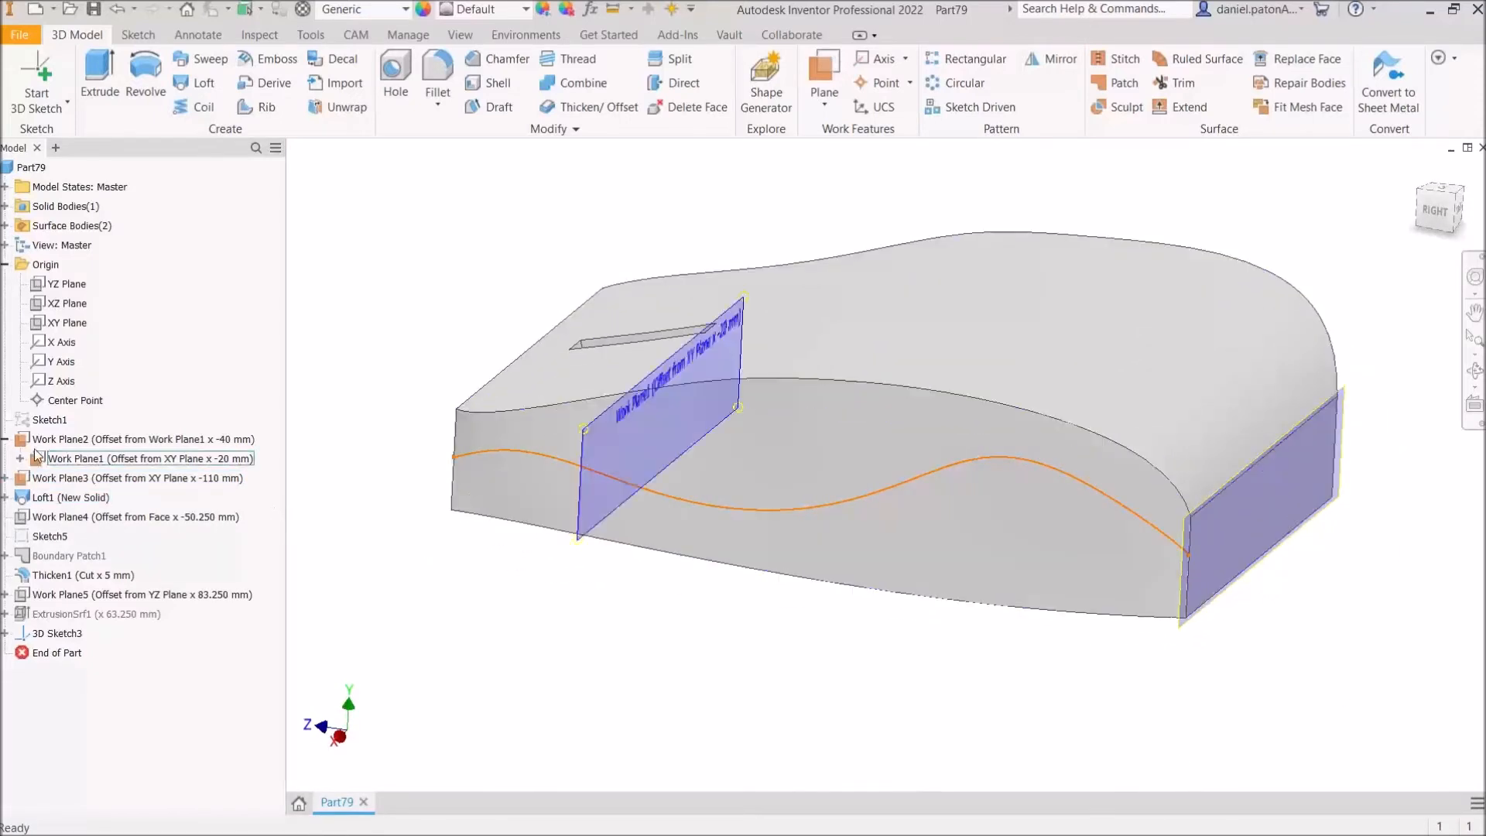
click(46, 439)
ctrl+click(37, 478)
right_click(37, 479)
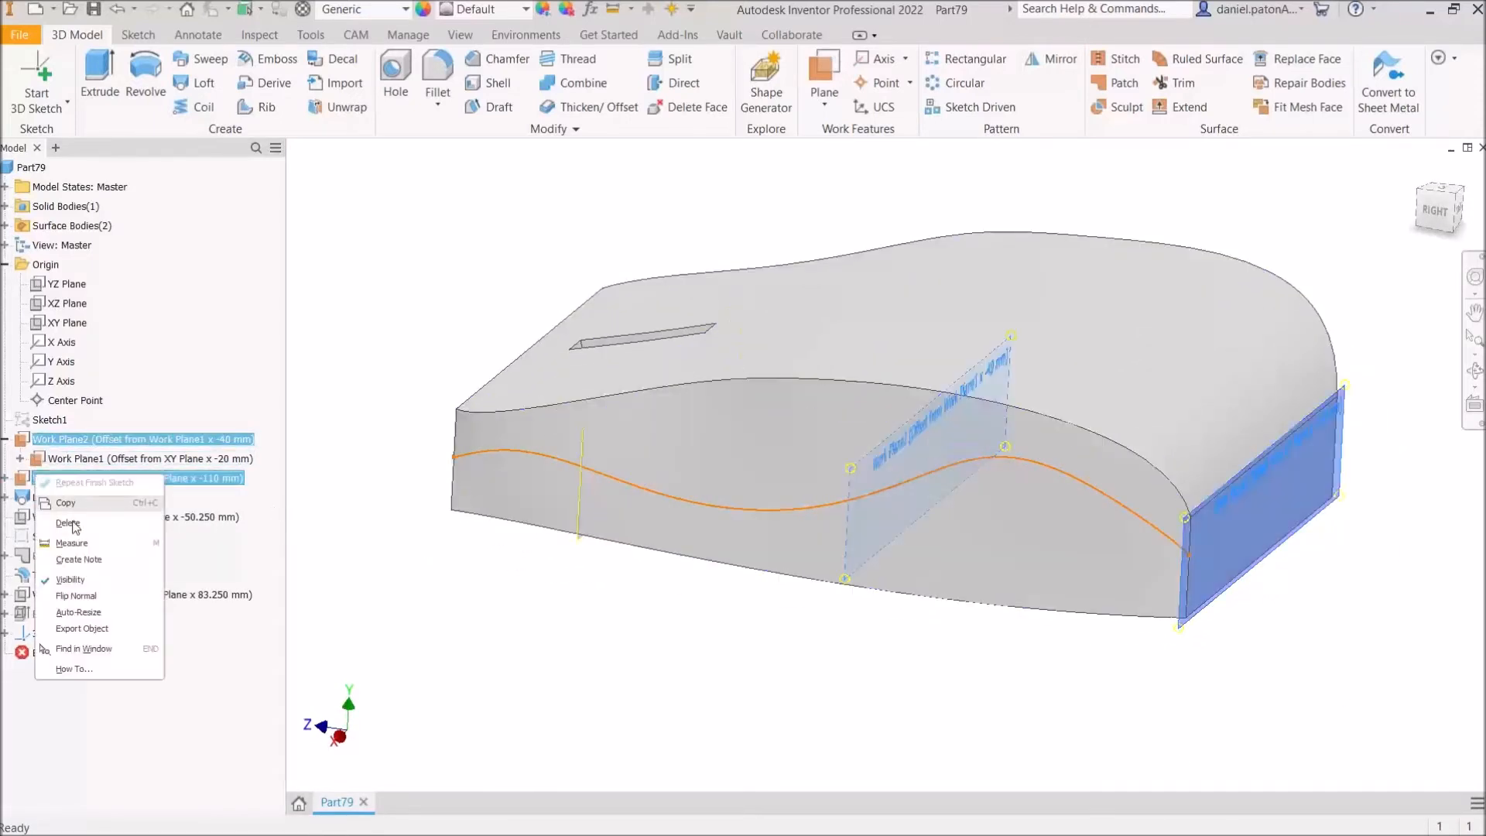
click(87, 582)
Step: Create a work plane normal to the intersection curve at its end point on the solid's back edge
key(])
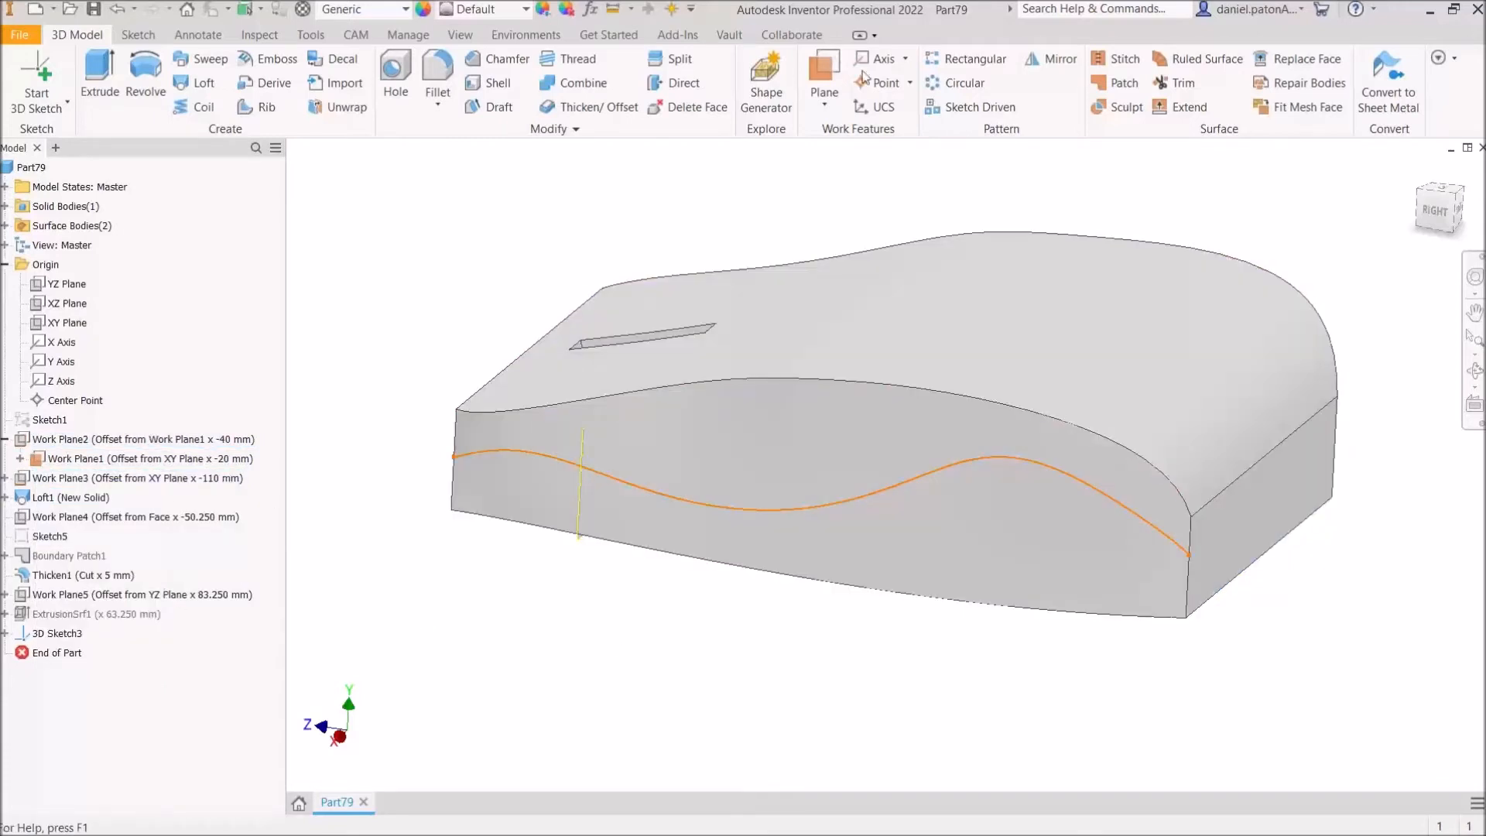
scroll(1186, 468, down, 3)
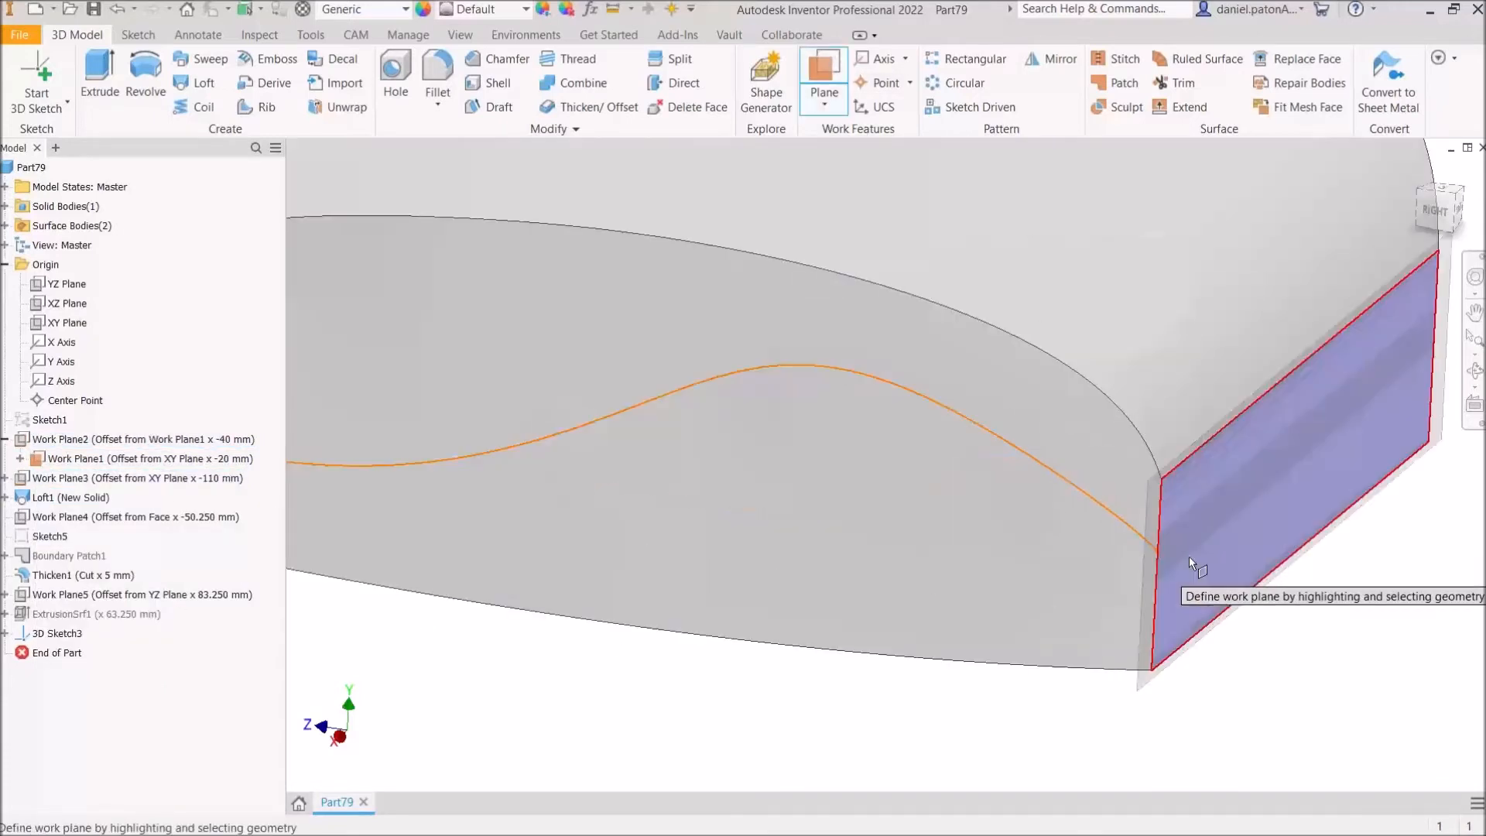
click(1135, 532)
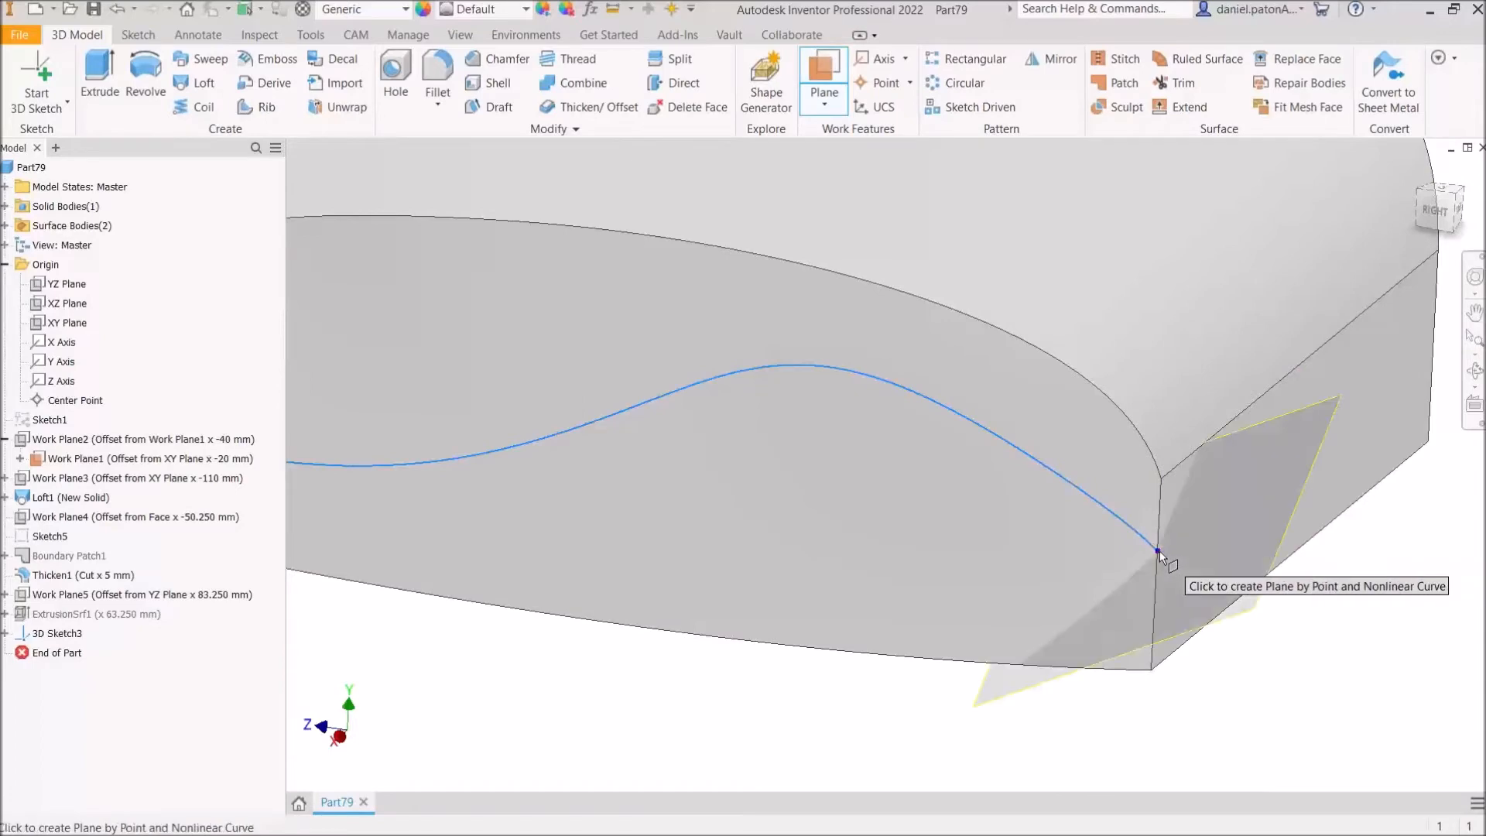
click(1159, 550)
shift+middle_drag(1253, 548, 812, 484)
Step: Sketch a 2 mm diameter circle on the new work plane, centred on the curve's end point, and finish the sketch
click(759, 471)
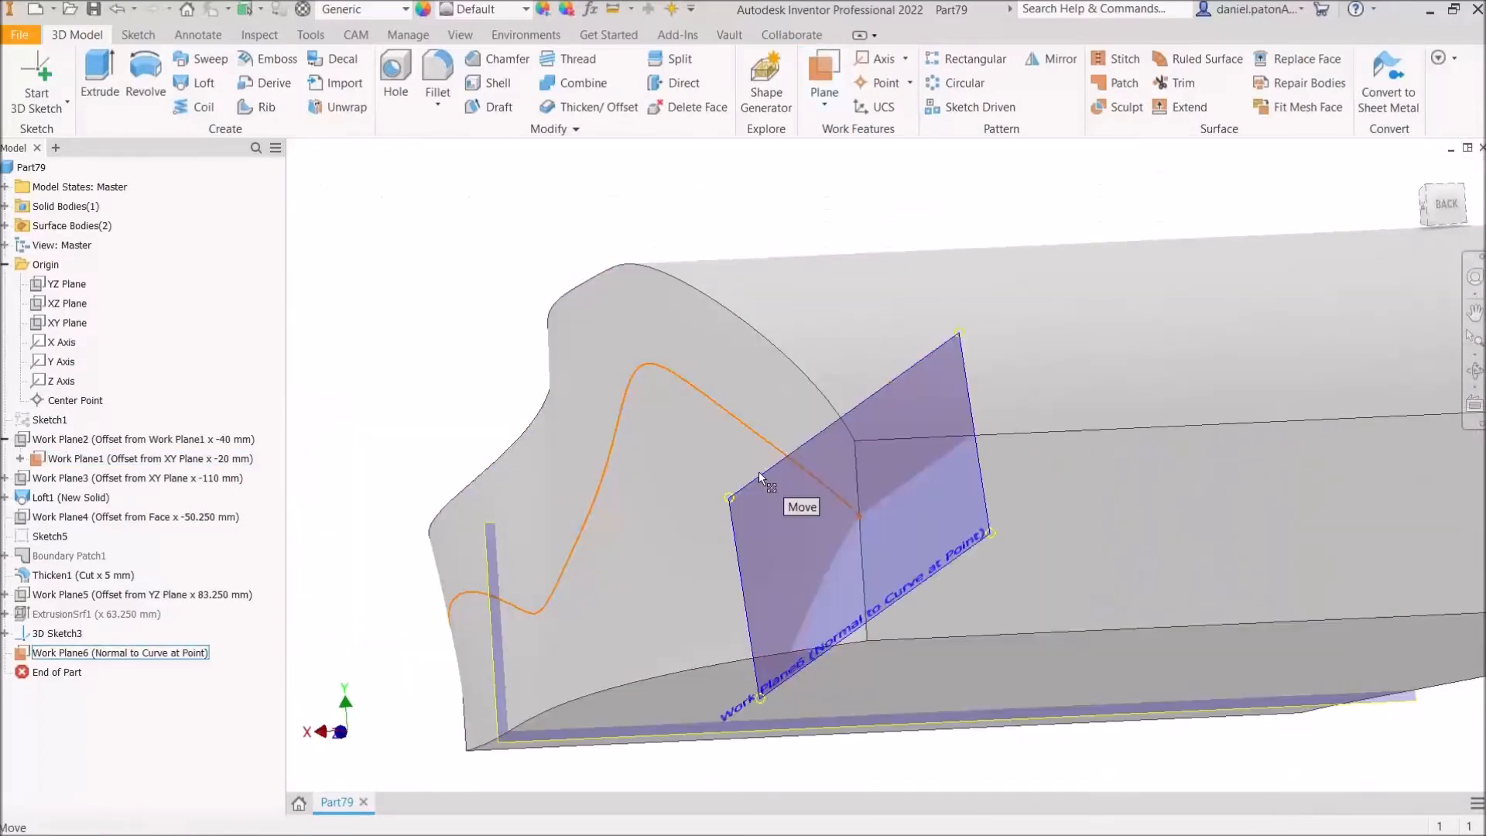
click(778, 460)
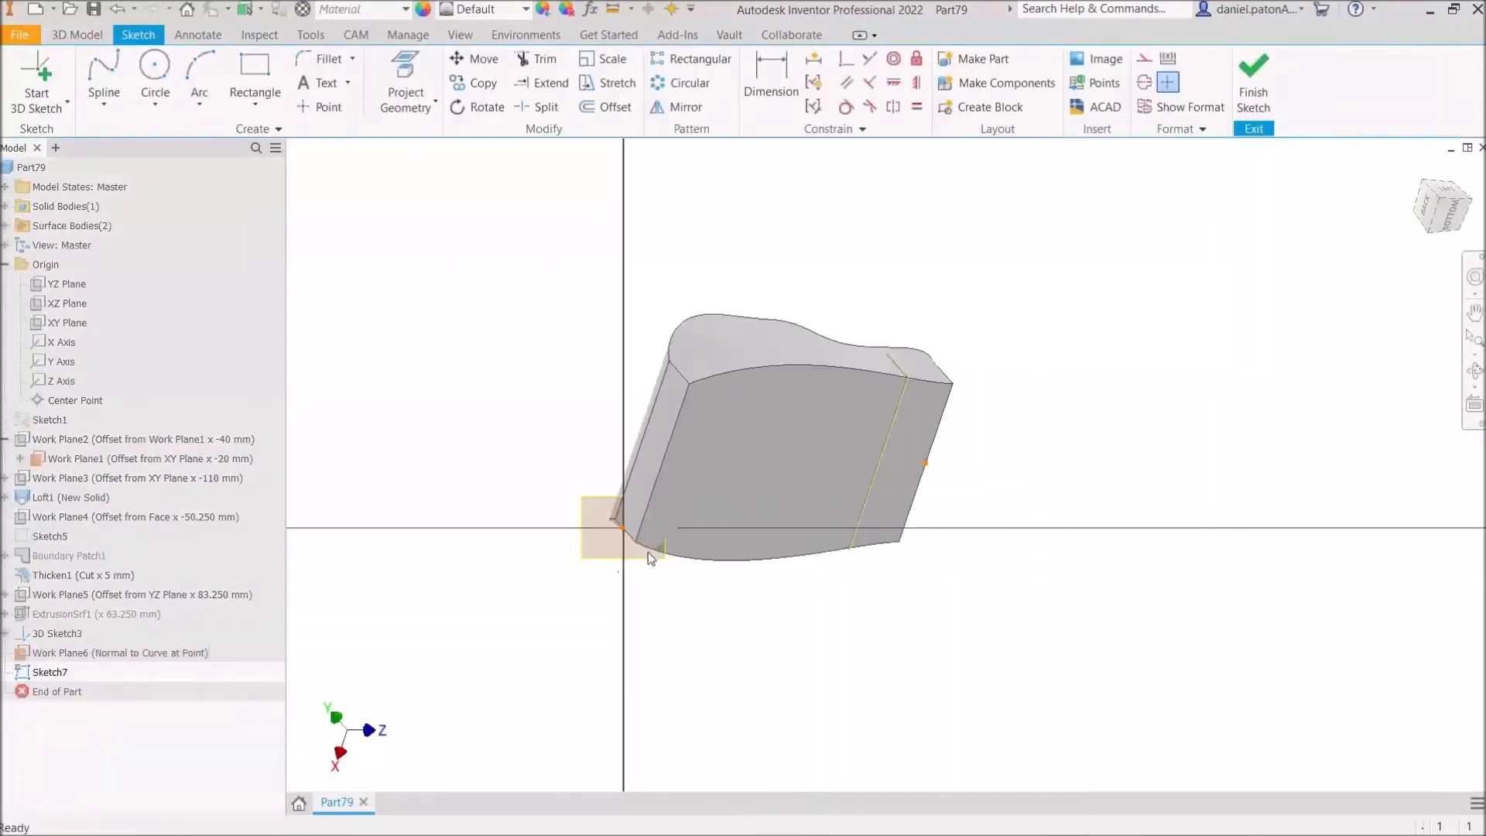
scroll(613, 567, up, 5)
click(155, 77)
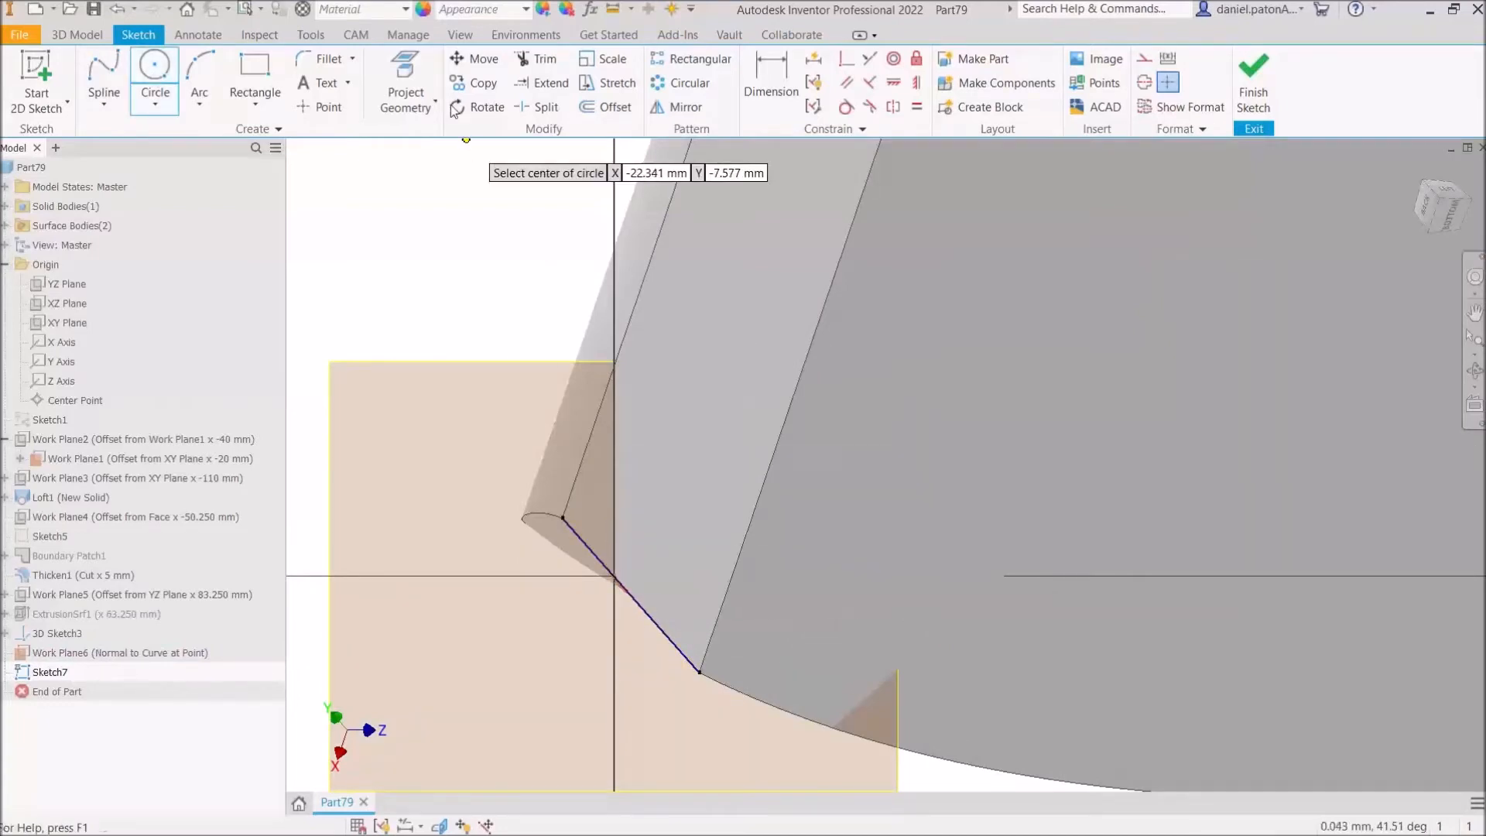
key(g)
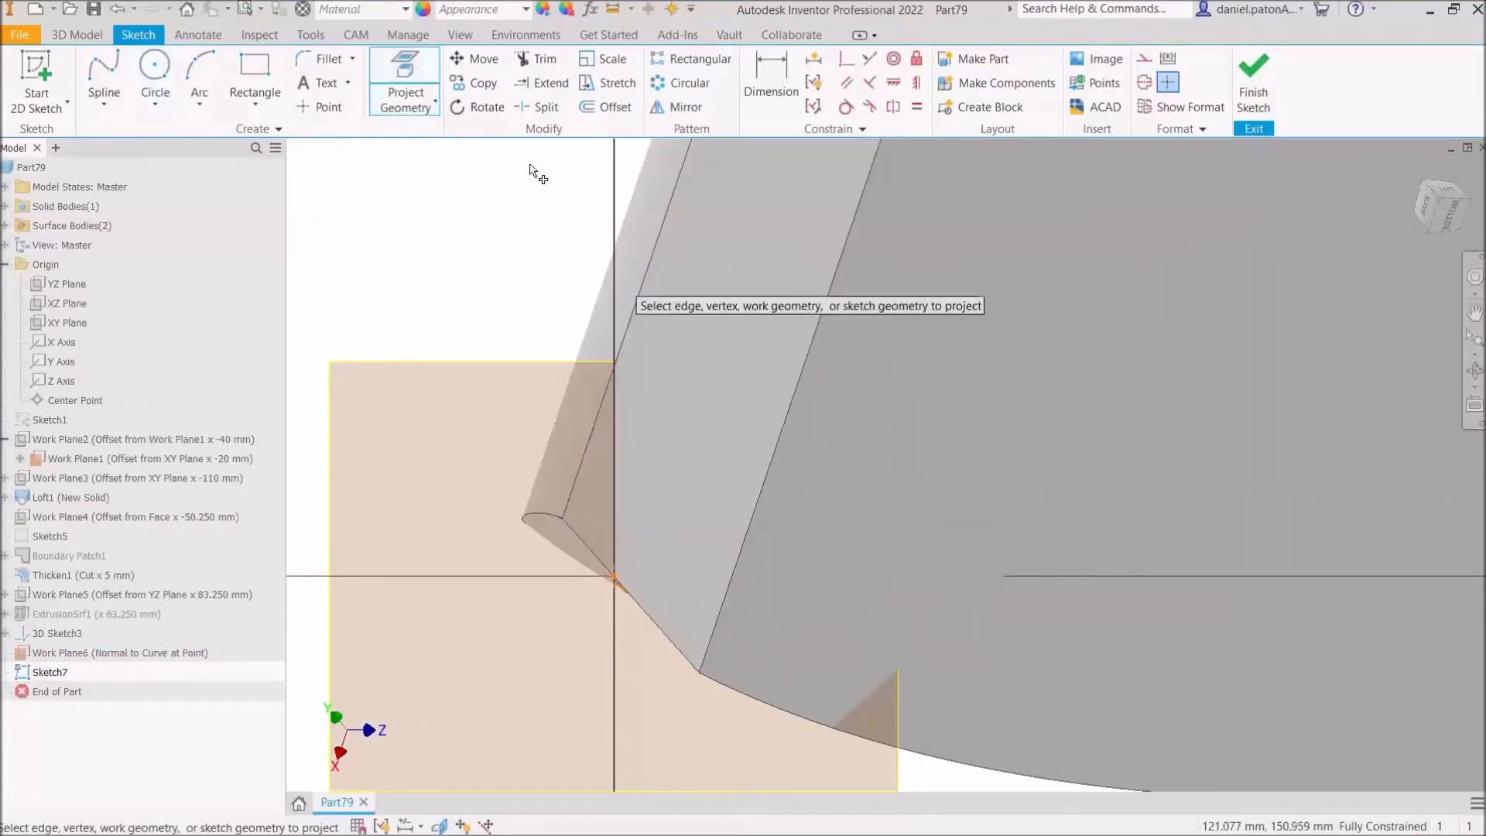
click(151, 73)
click(613, 576)
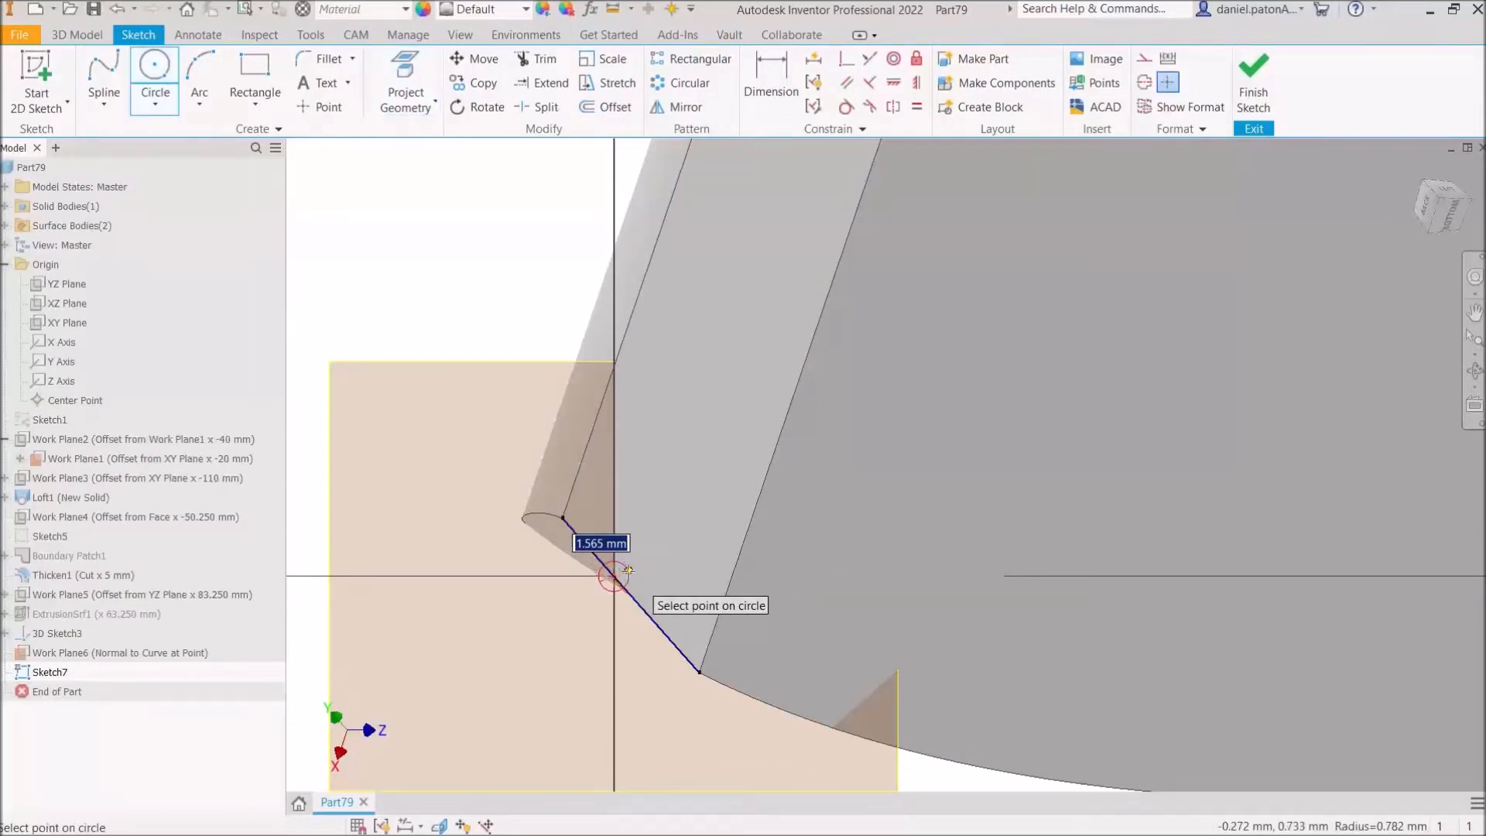
text(2)
key(Return)
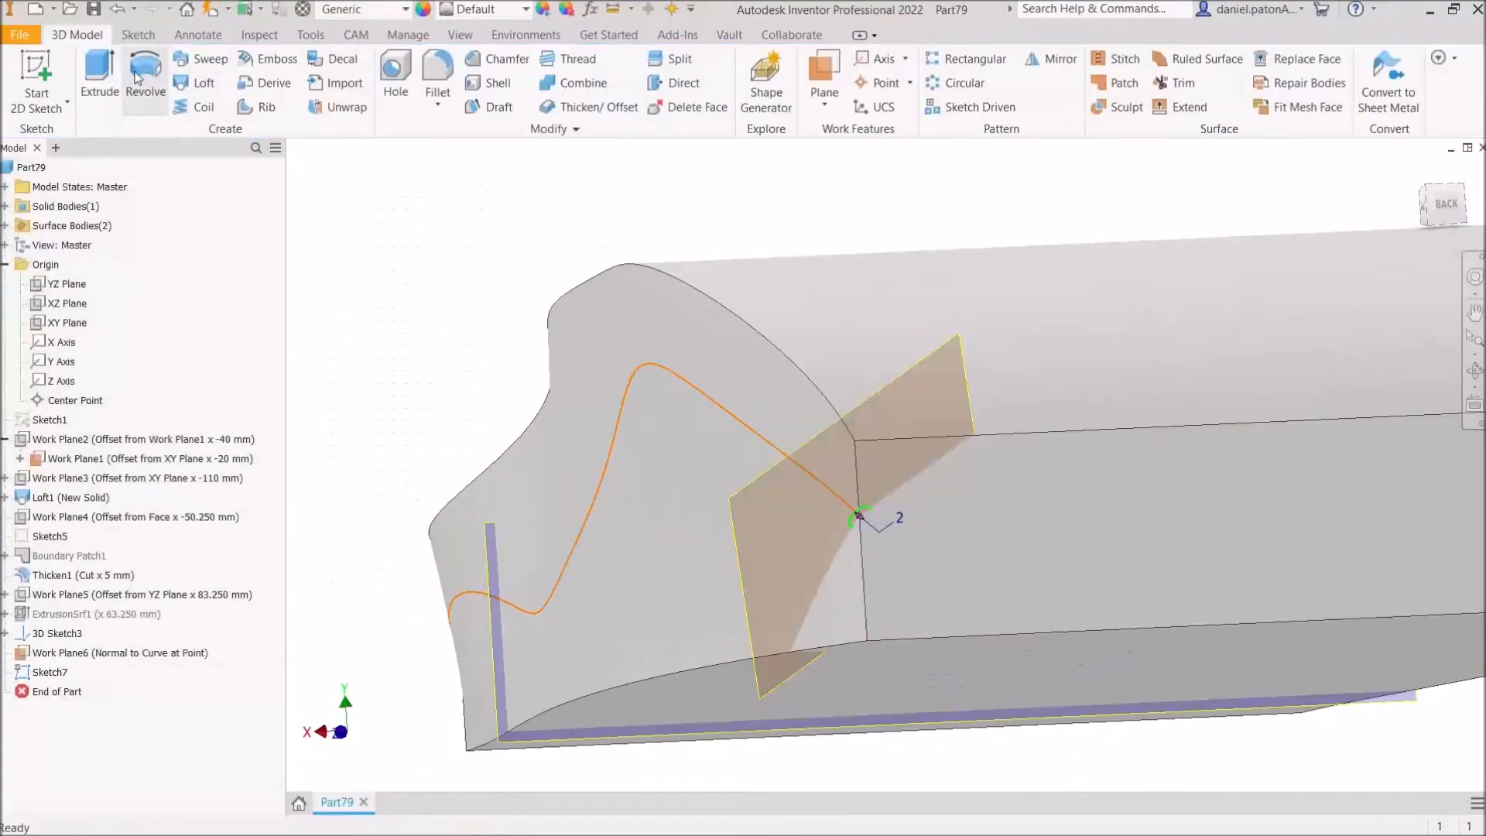
Step: Set up a Sweep of the 2 mm circle along the 3D intersection curve with the Cut operation
click(203, 59)
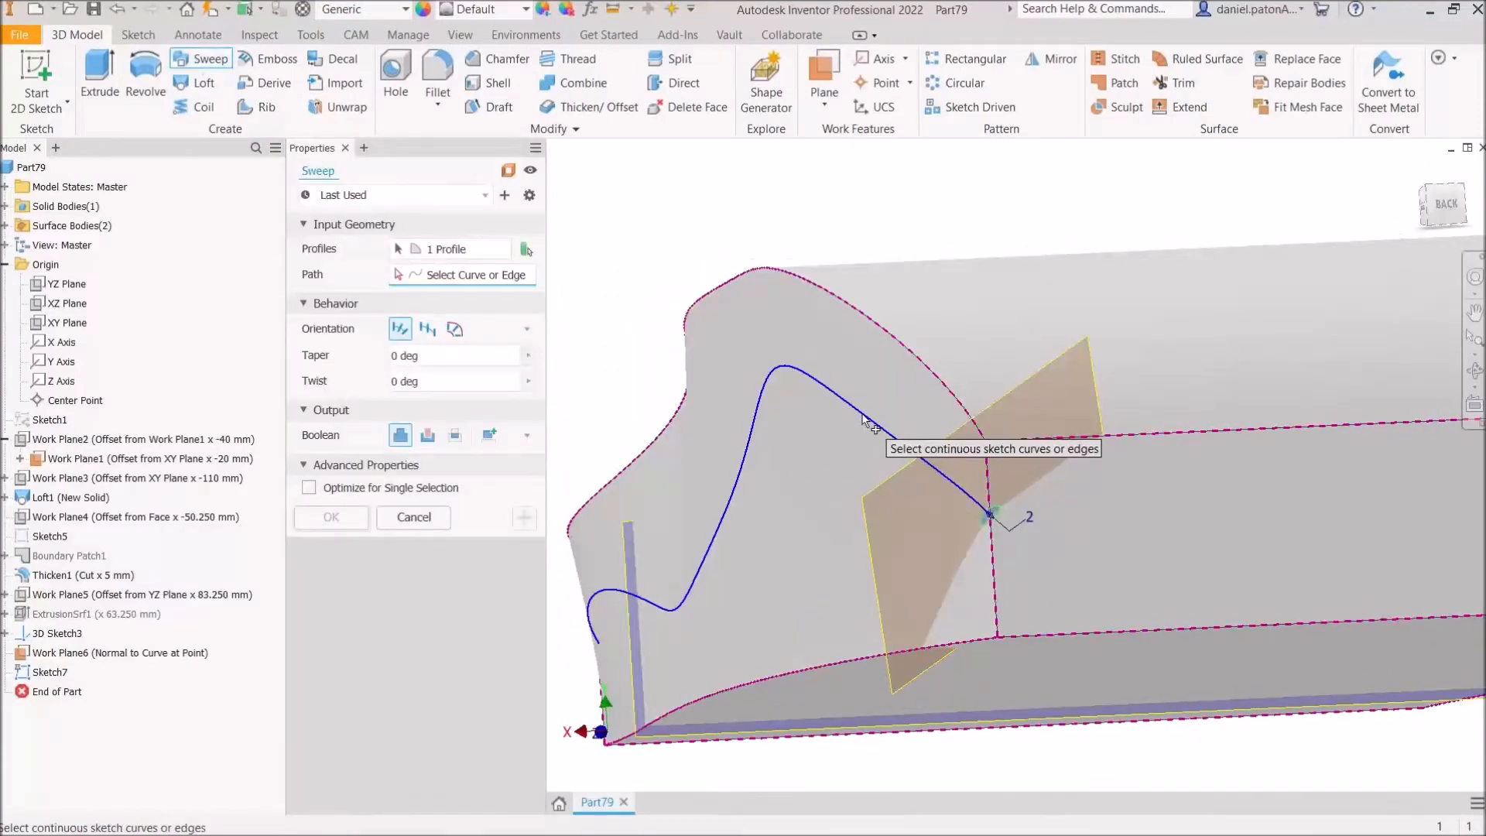
click(860, 420)
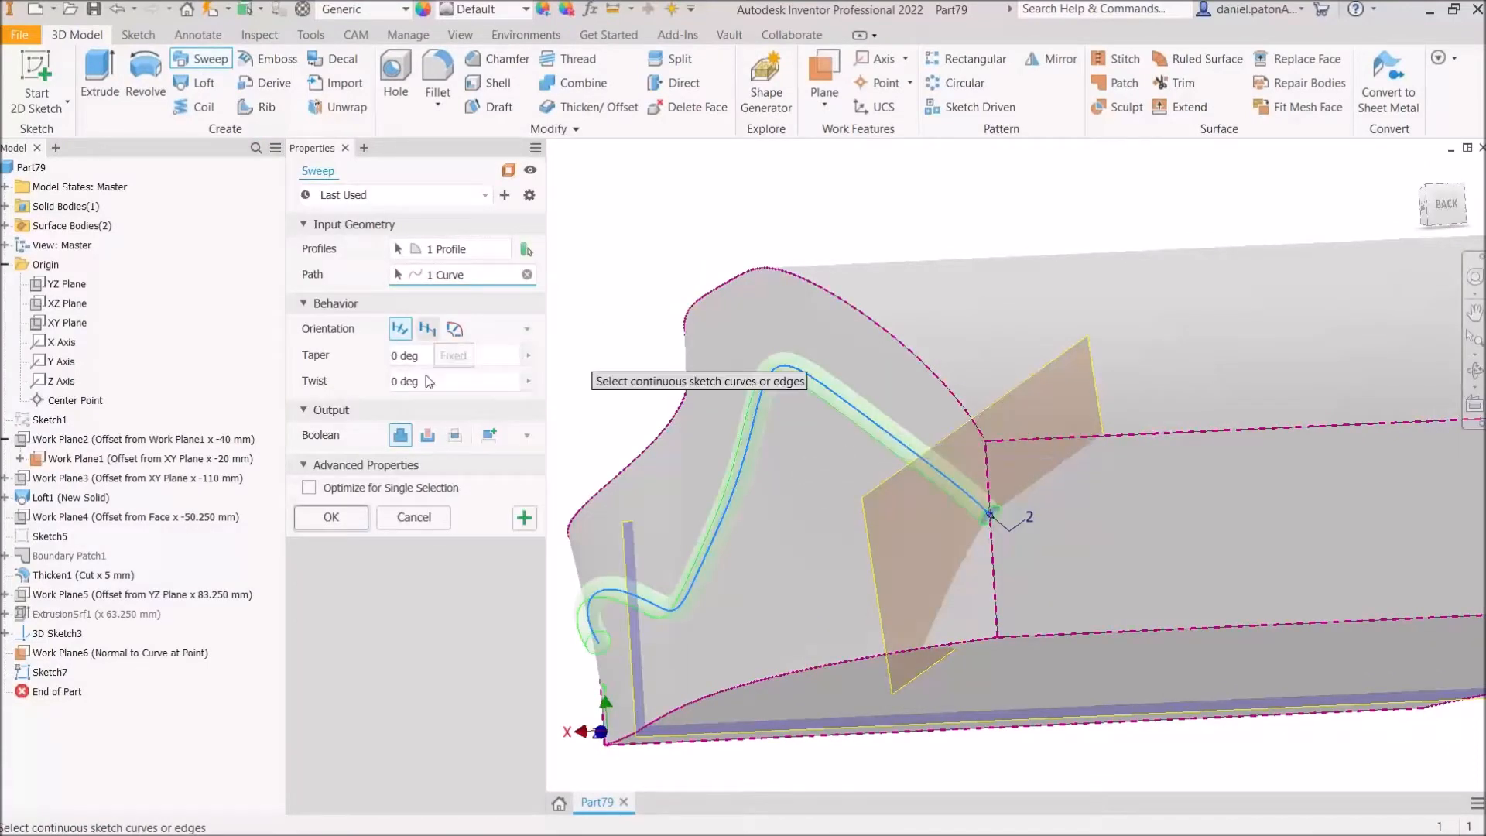
click(427, 435)
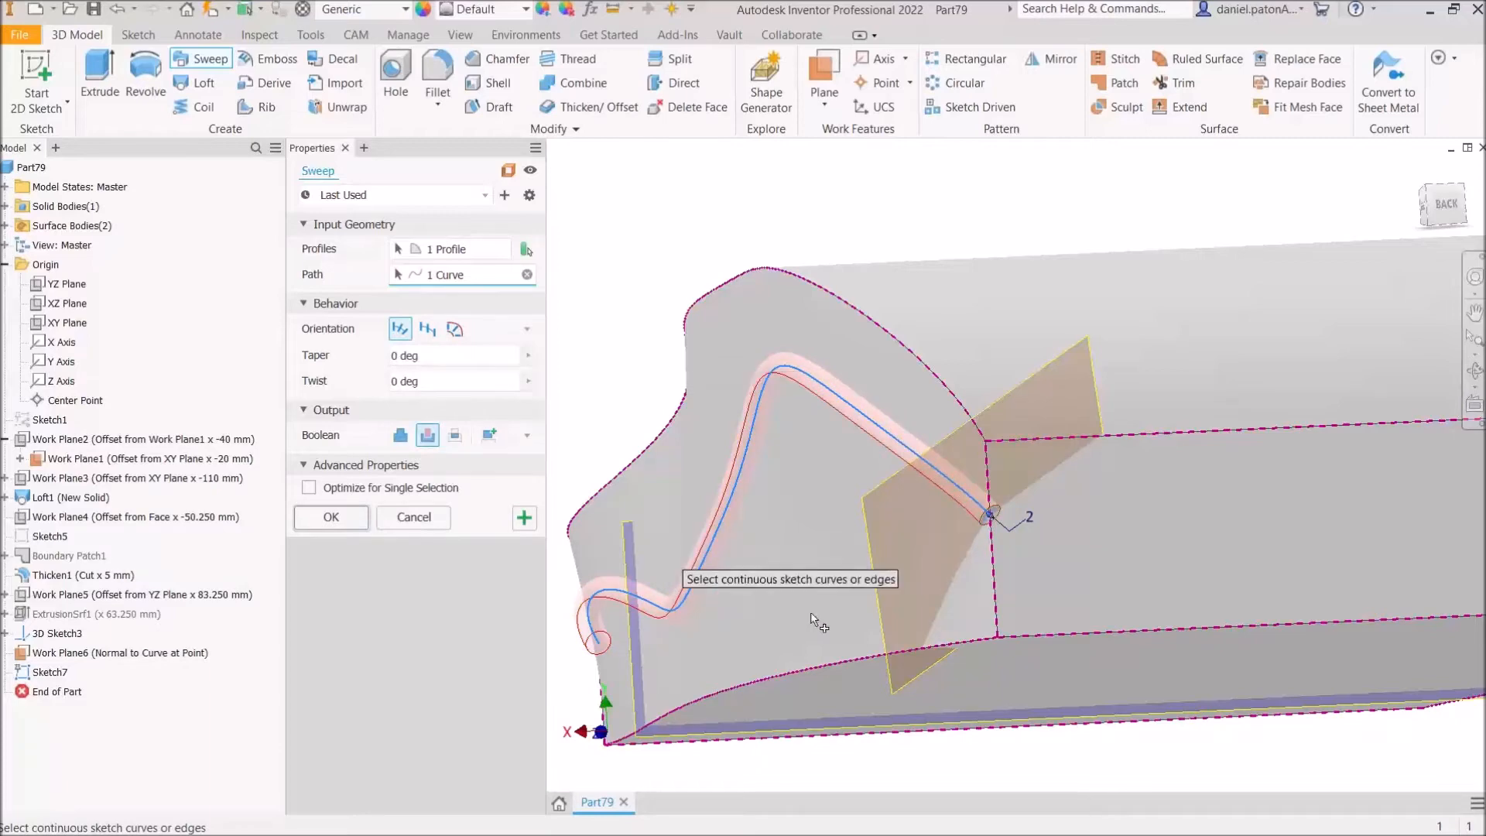
middle_drag(952, 671, 942, 601)
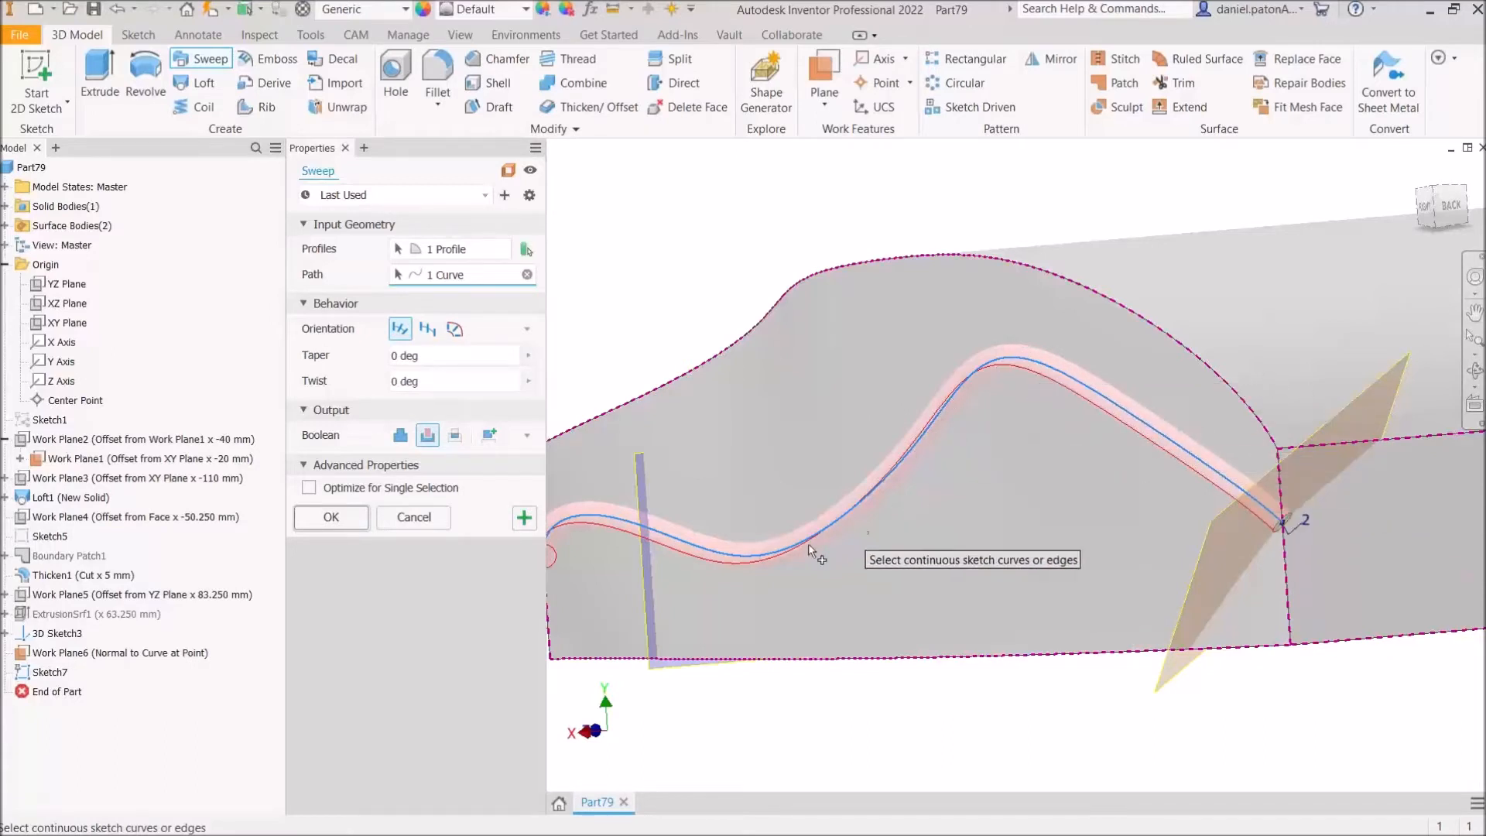
key(F2)
drag(748, 580, 777, 561)
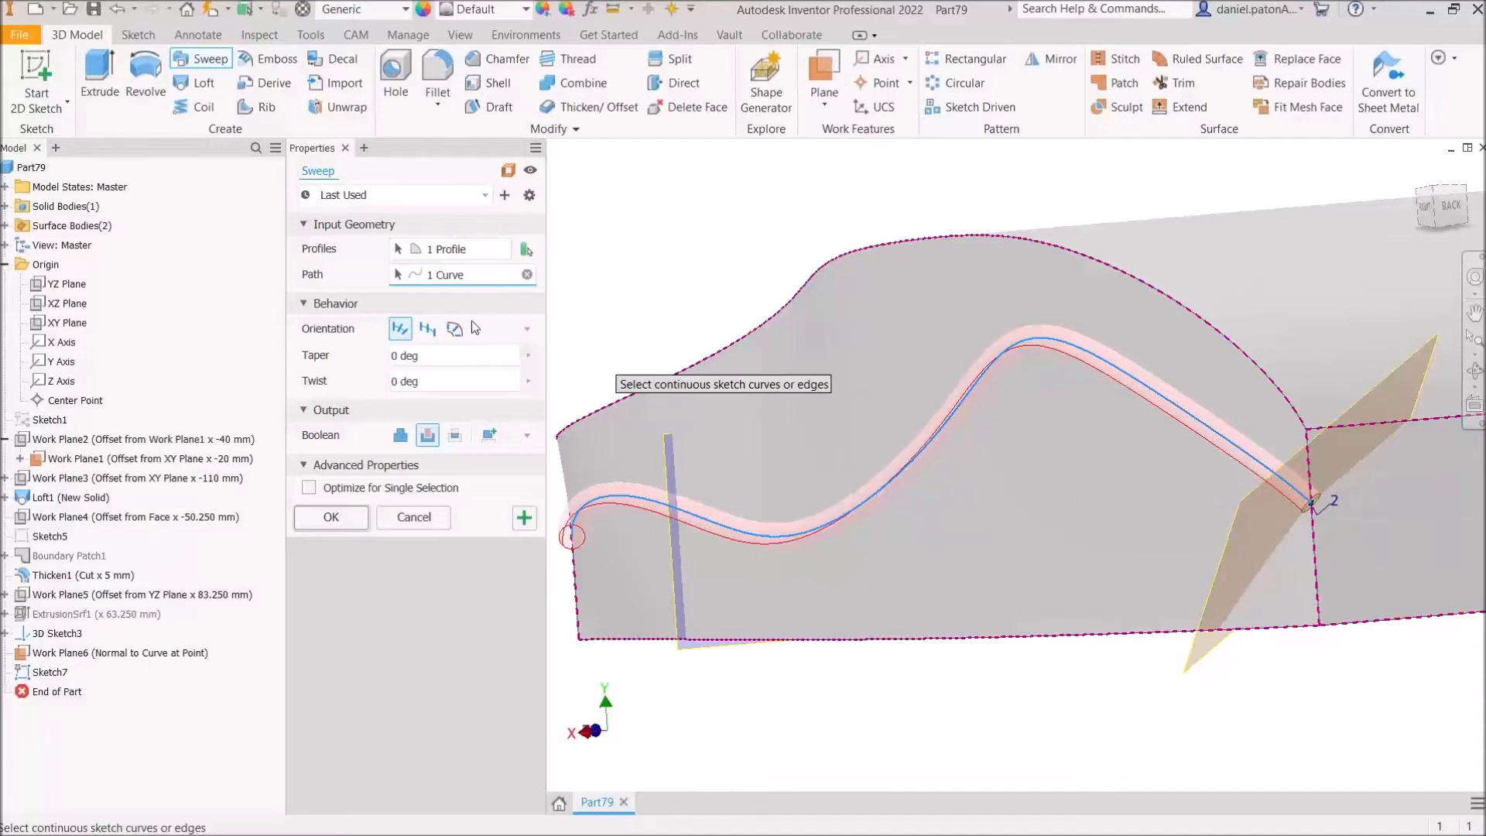
Step: Set the sweep's orientation to Guide, use the solid's side face as the guide surface, and create the cut
click(457, 338)
click(458, 335)
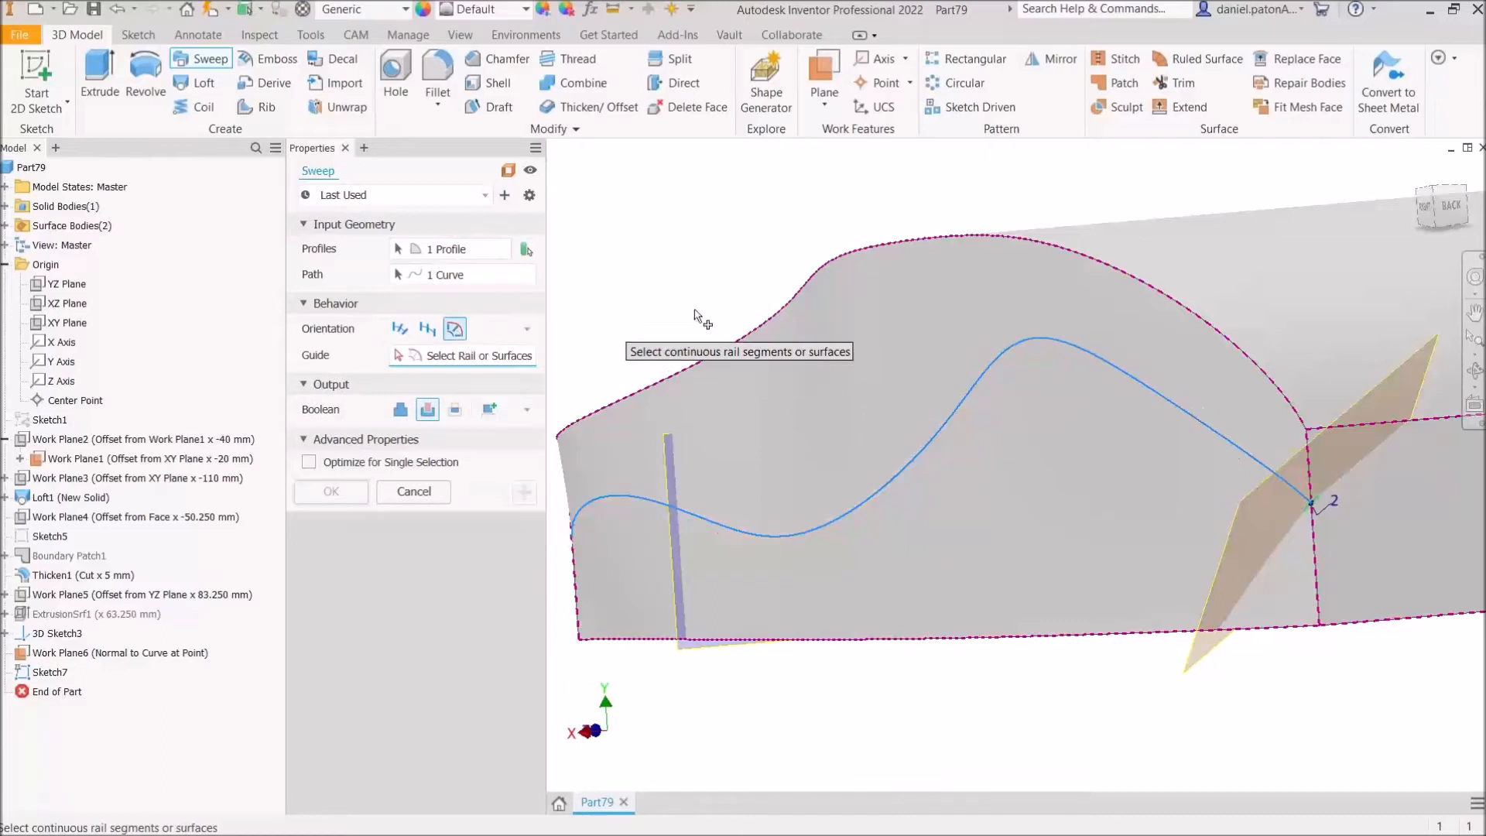
click(899, 294)
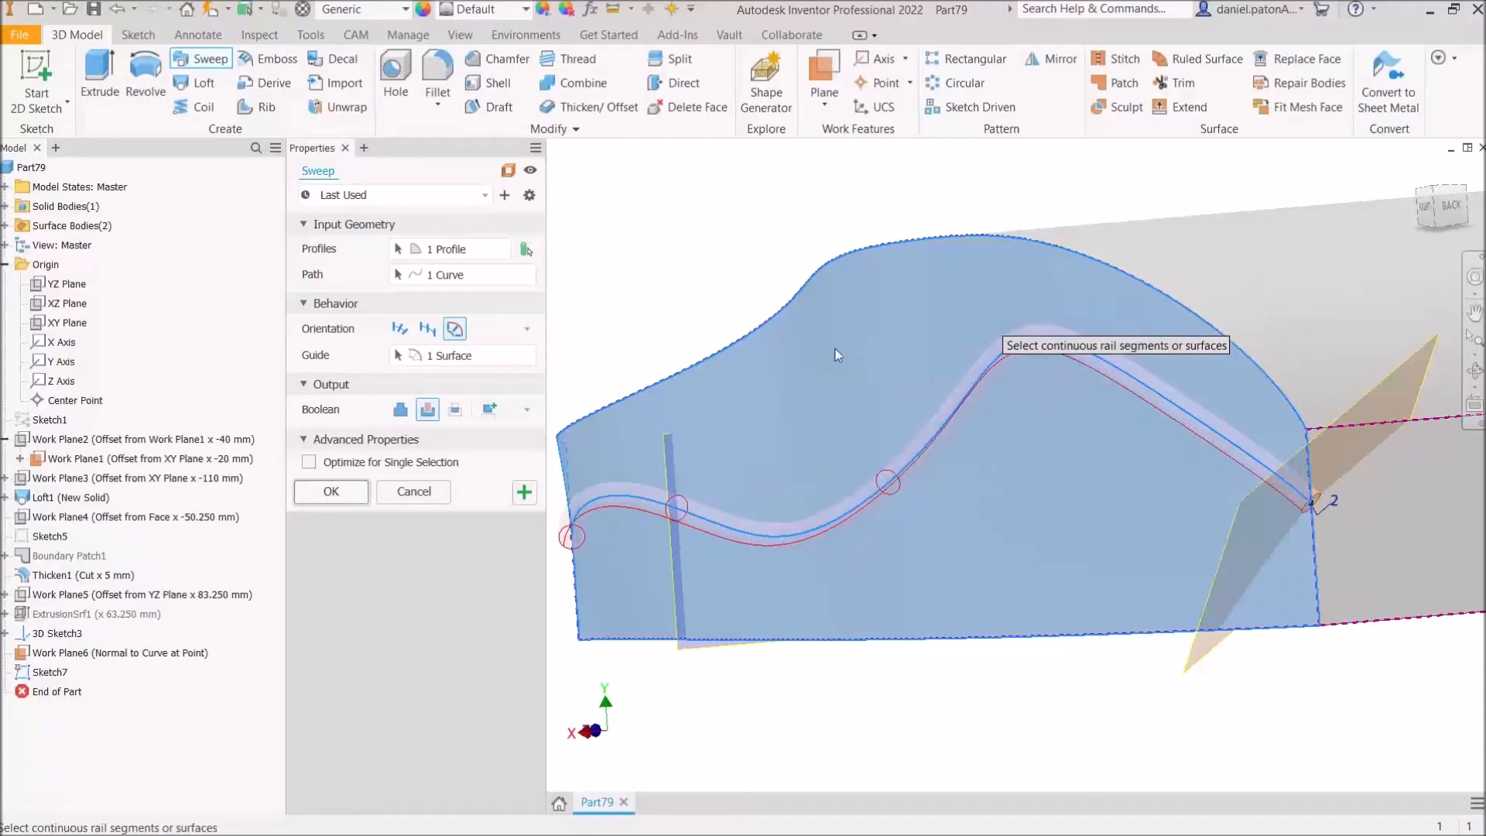
click(333, 493)
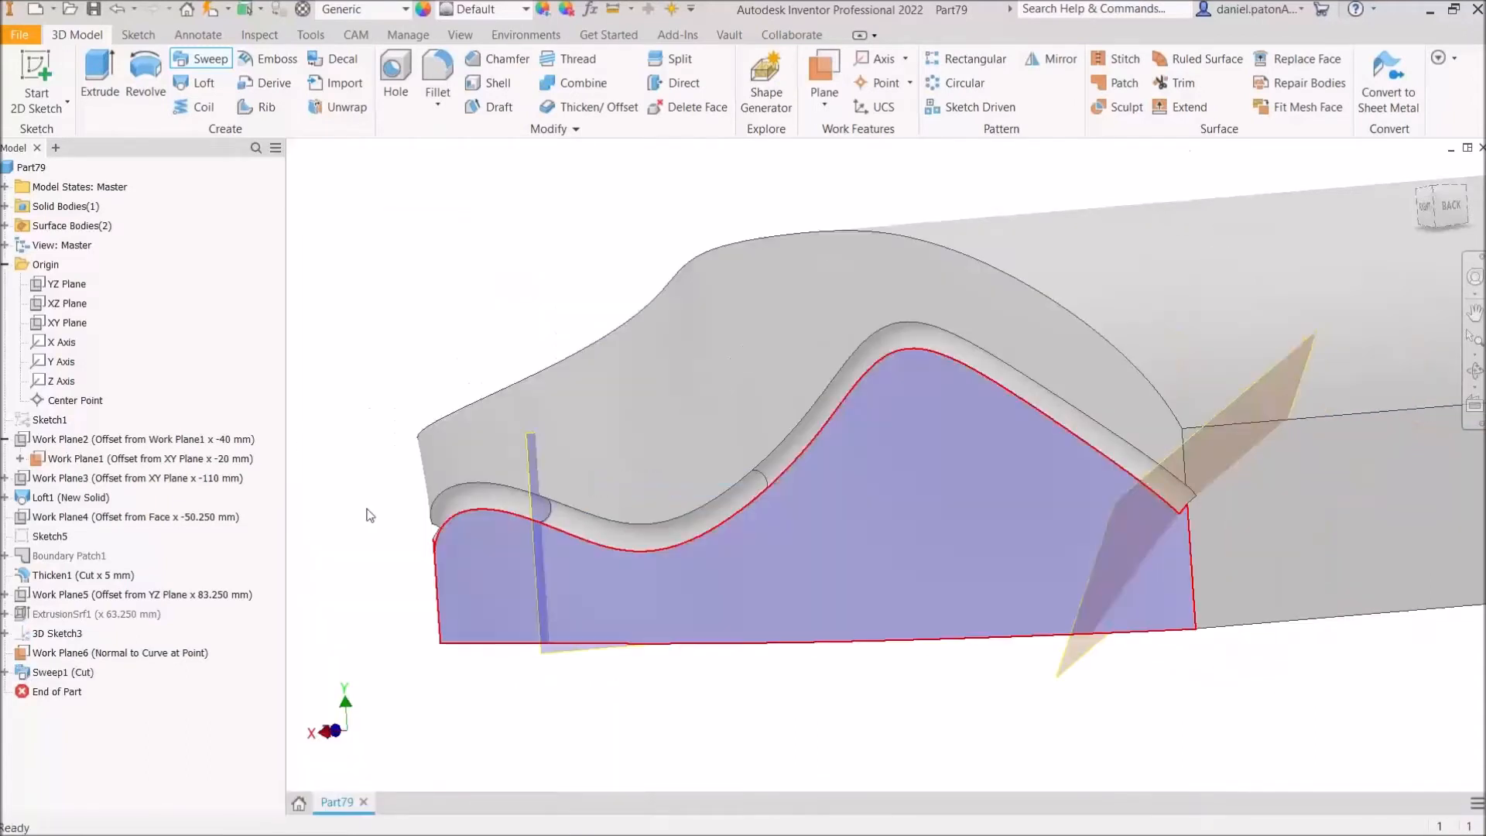
Step: Examine the swept groove along the side face and the shape of its end at the solid's back face
shift+middle_drag(895, 746, 736, 570)
shift+middle_drag(410, 461, 548, 530)
middle_drag(548, 530, 656, 564)
middle_drag(878, 587, 677, 587)
scroll(856, 484, up, 5)
middle_drag(1046, 525, 638, 521)
shift+middle_drag(1045, 507, 956, 524)
scroll(862, 535, down, 6)
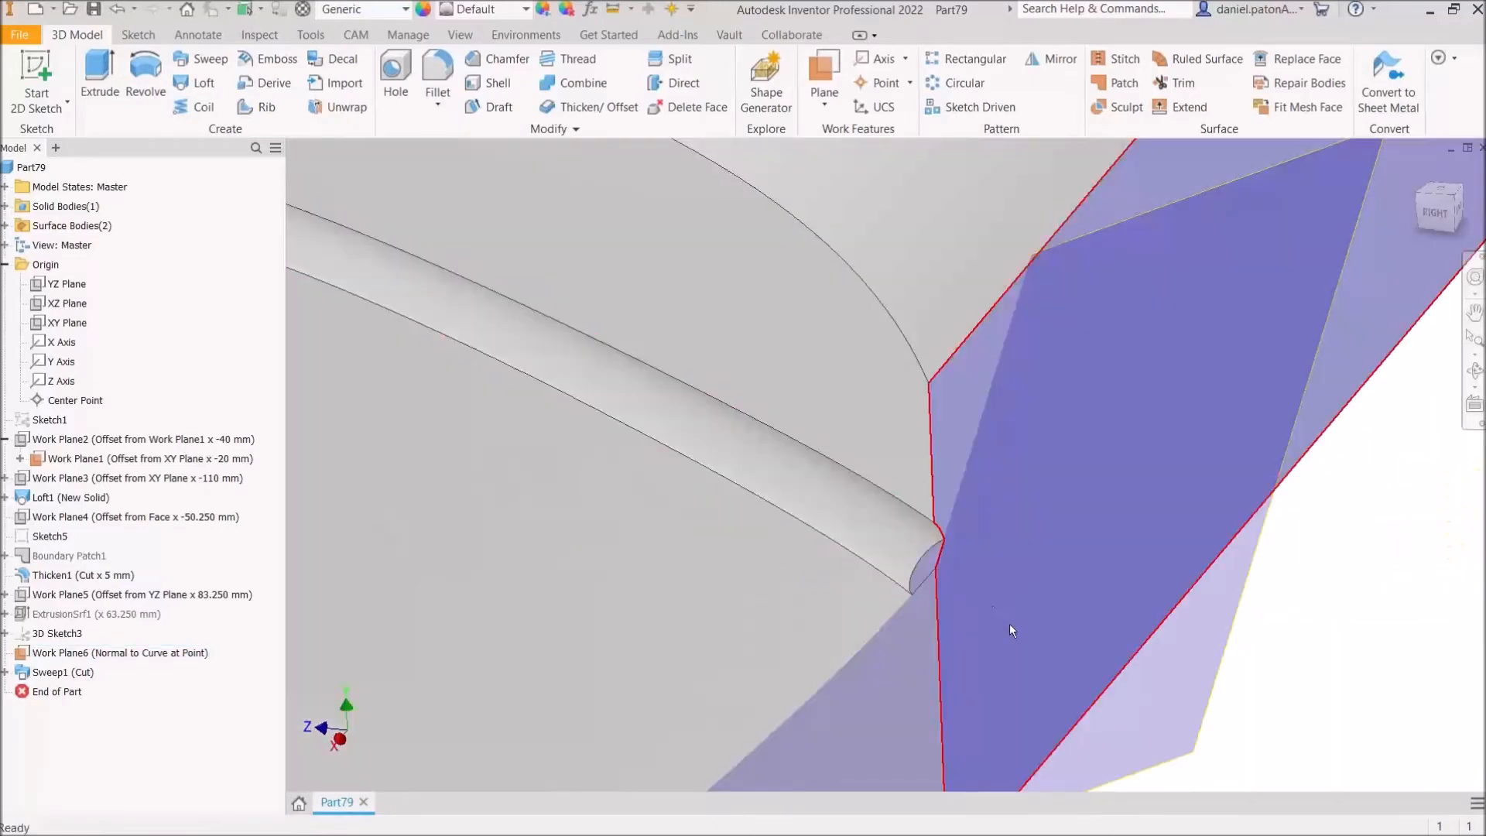
Step: Inspect the groove's end and the work plane normal to the curve at the solid's back corner
scroll(1020, 631, up, 3)
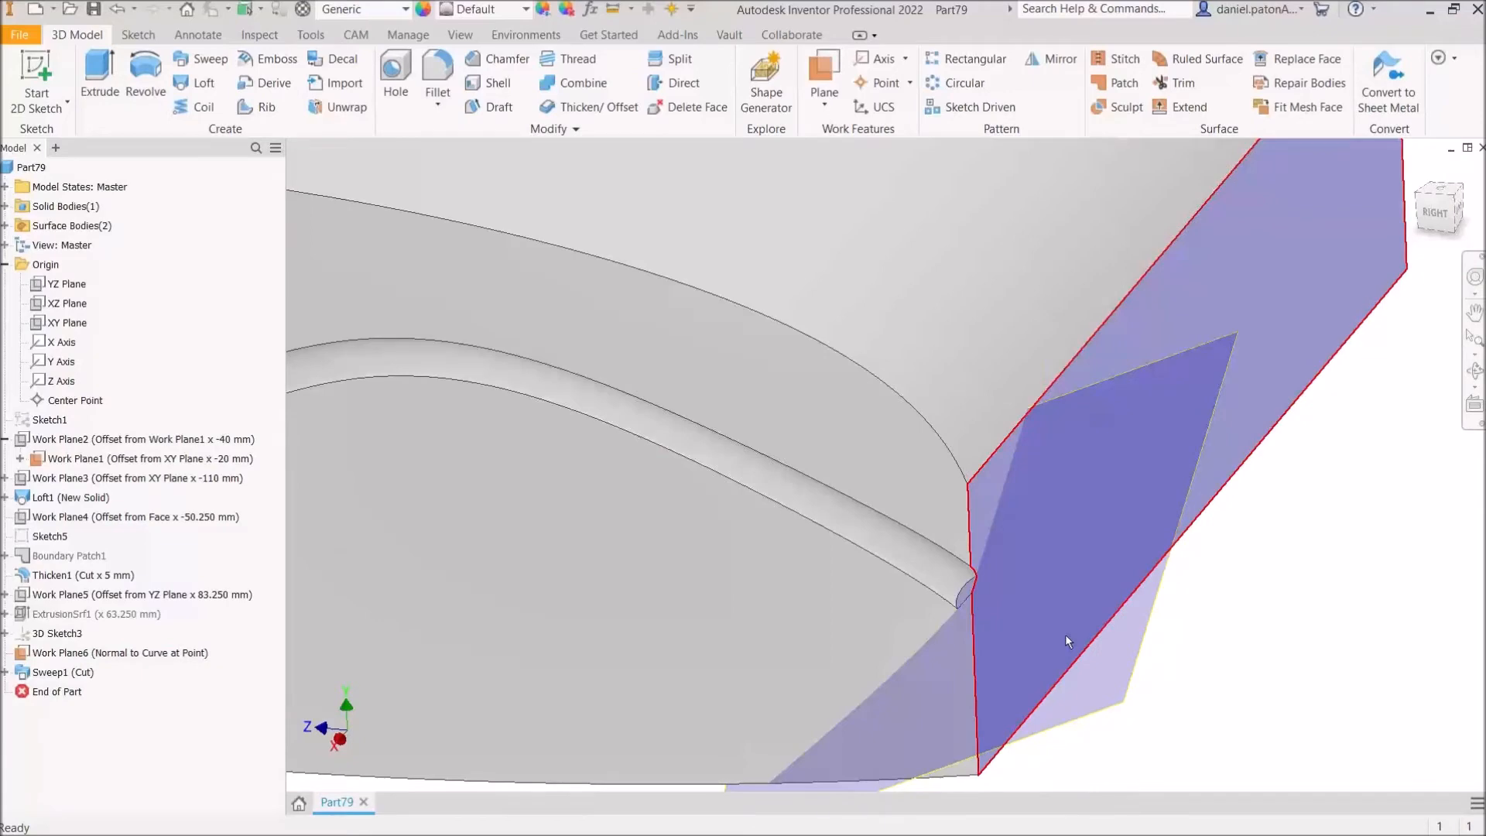
shift+middle_drag(1061, 628, 1321, 407)
scroll(833, 517, up, 3)
middle_drag(866, 573, 1164, 677)
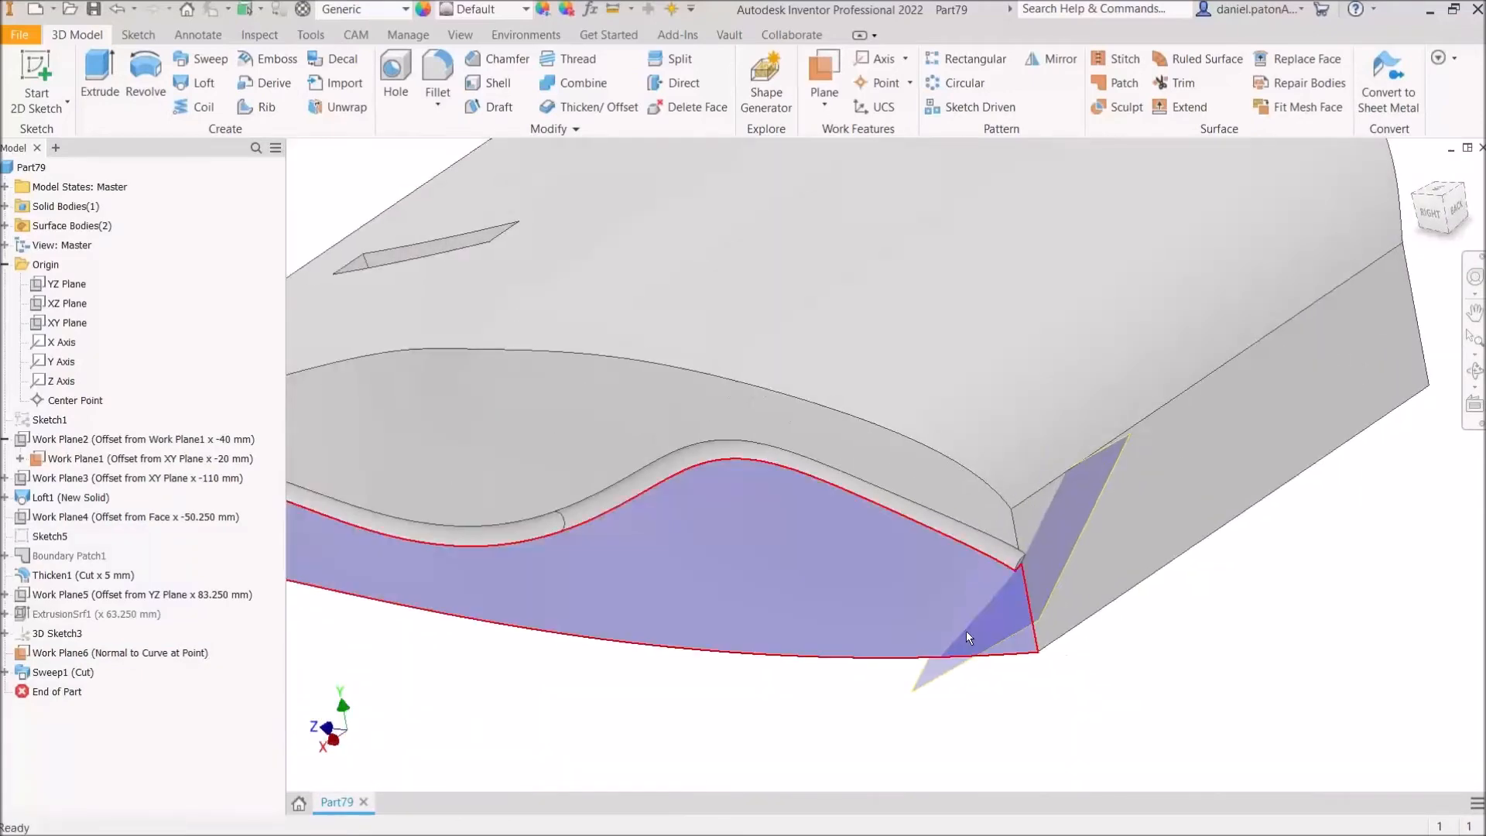
click(1004, 645)
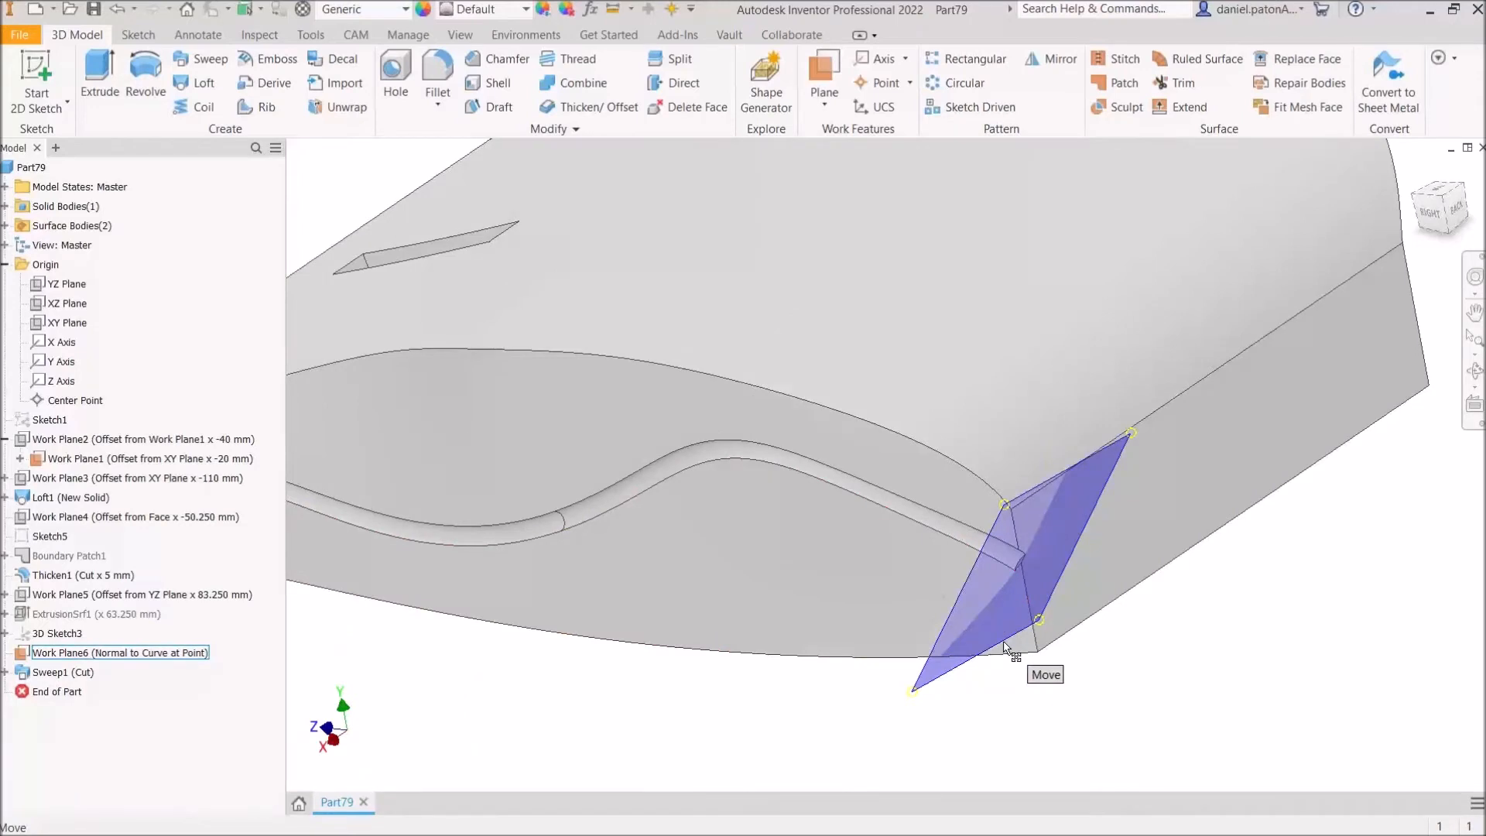
mouse_move(1004, 646)
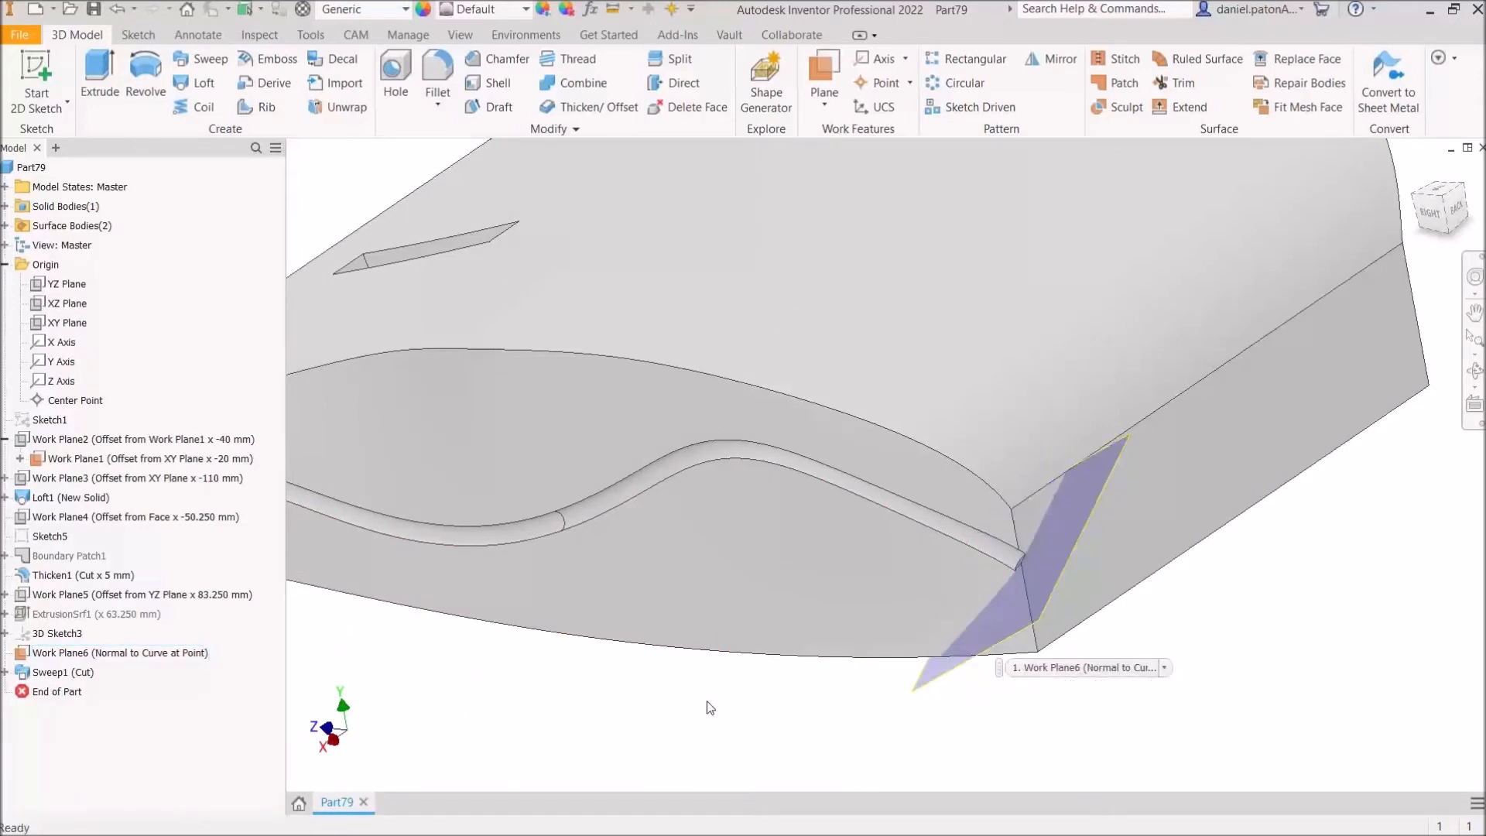
middle_drag(740, 777, 726, 666)
scroll(754, 701, down, 5)
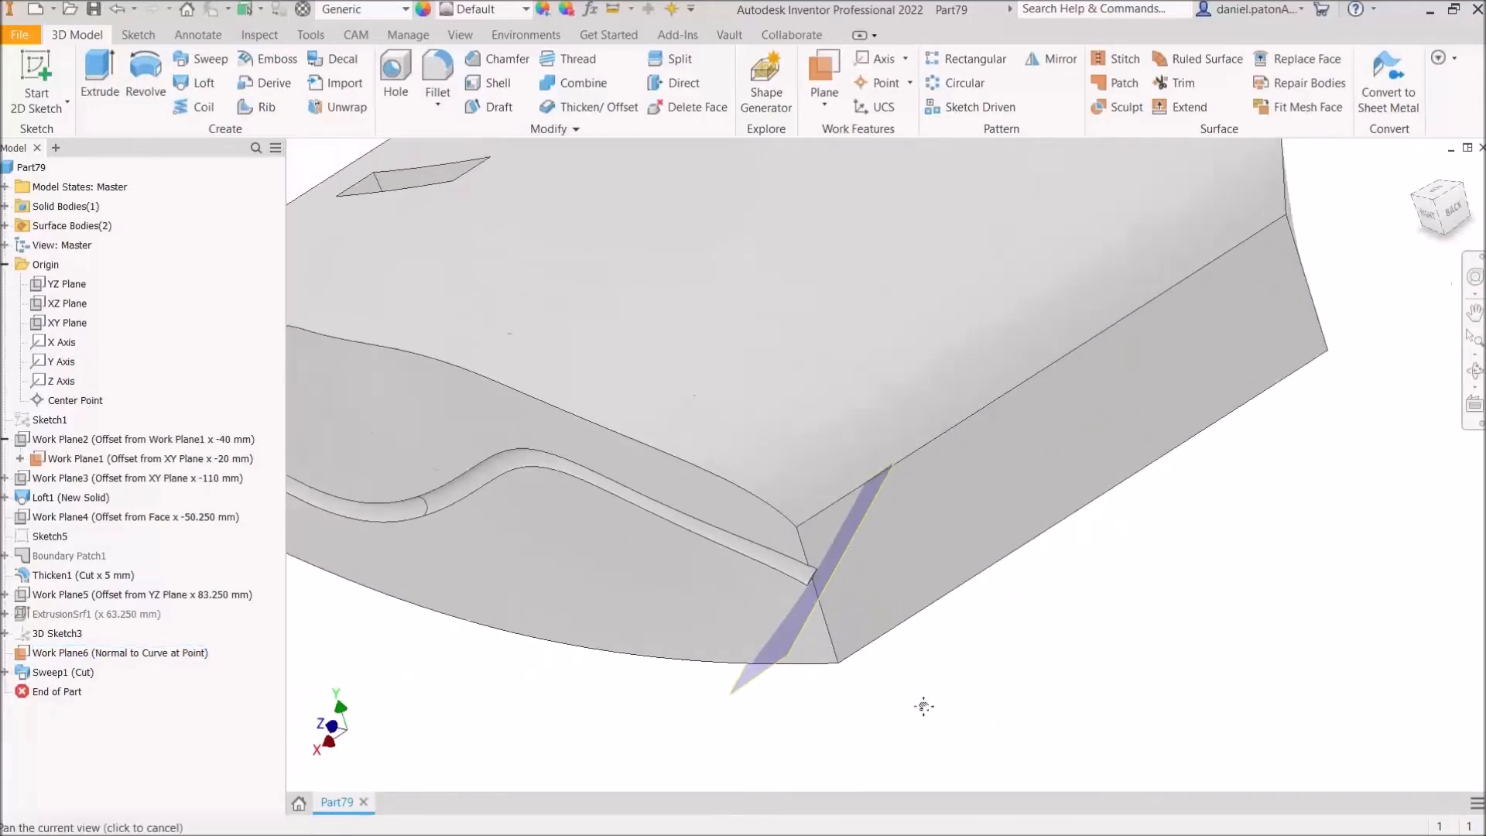
shift+middle_drag(869, 591, 851, 643)
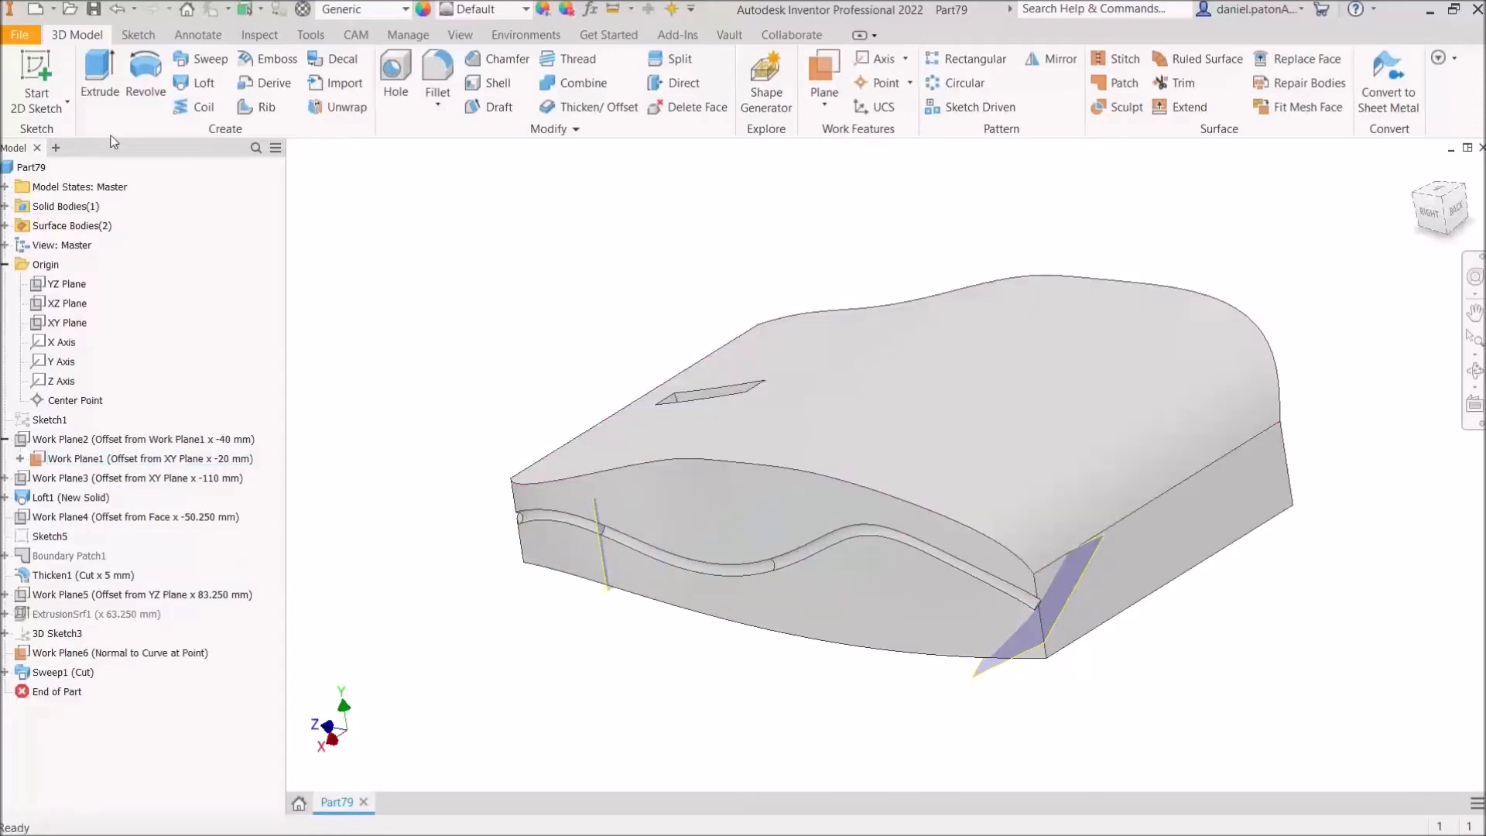
Step: Start a new 3D sketch and draw a closed six-point Curve On Face spline on the top face near its rounded back end
click(35, 106)
click(75, 175)
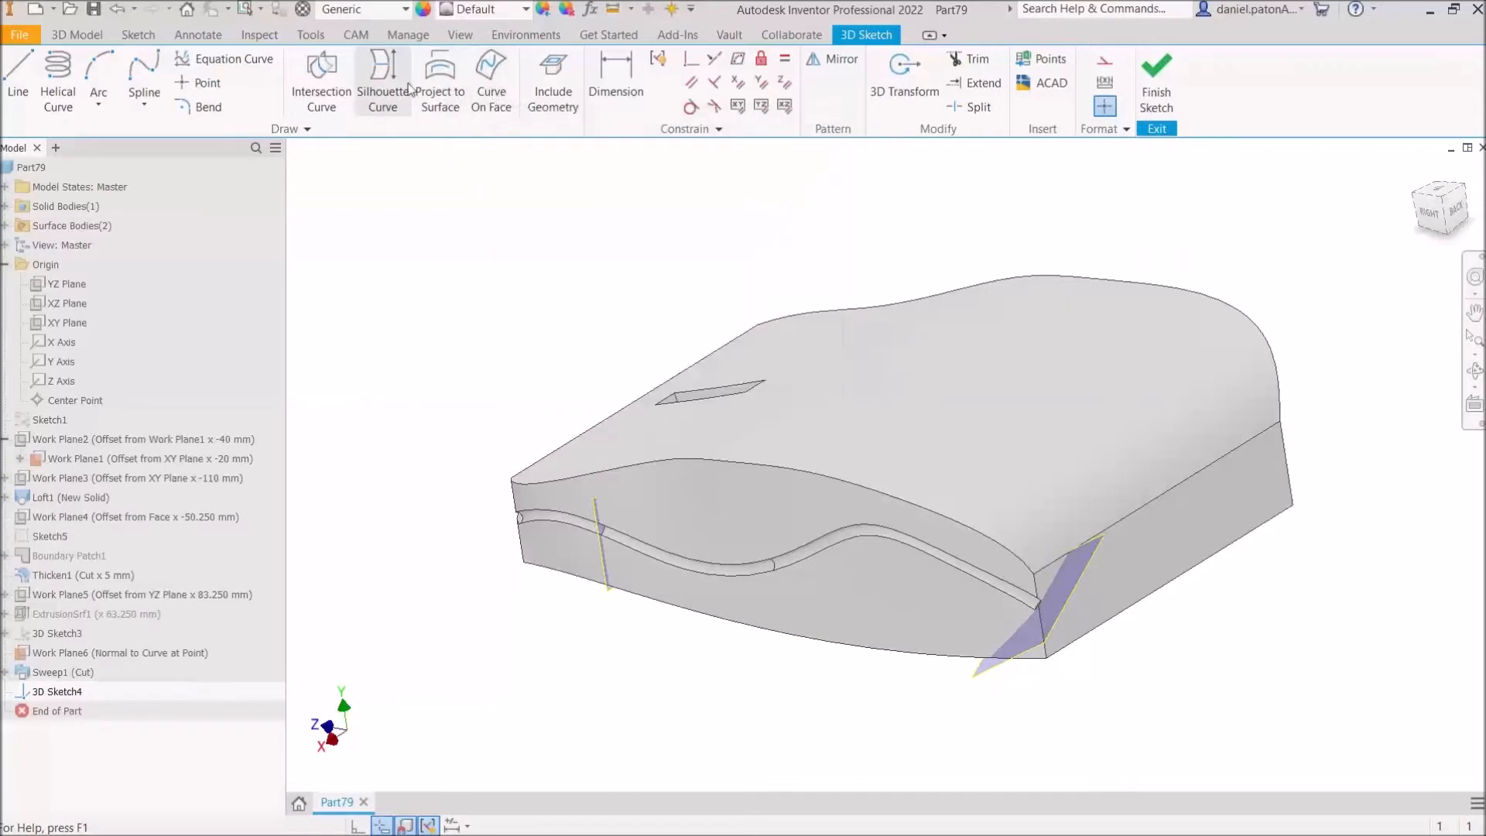
click(492, 76)
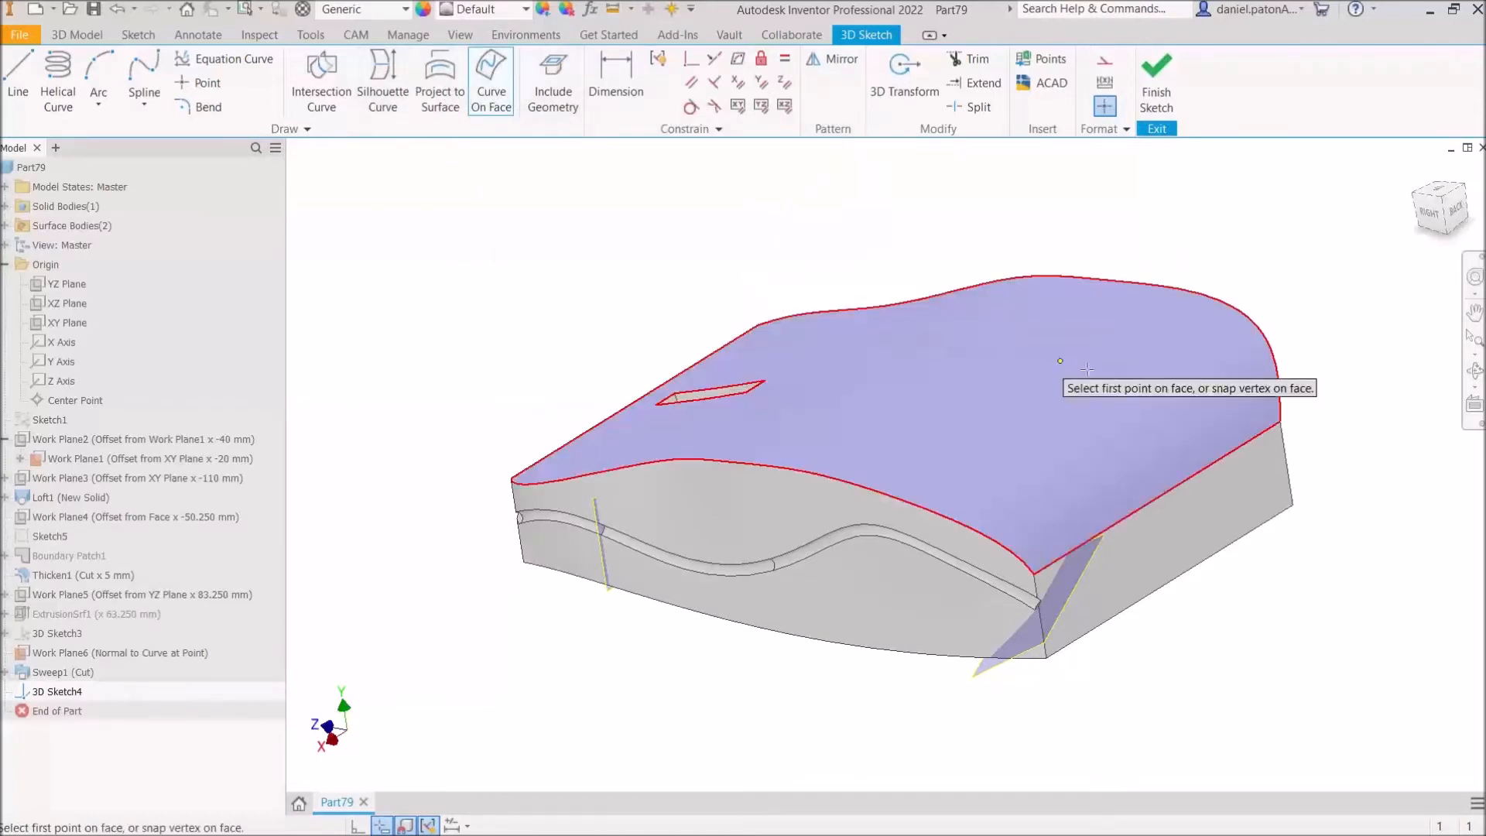
shift+middle_drag(1053, 345, 1081, 371)
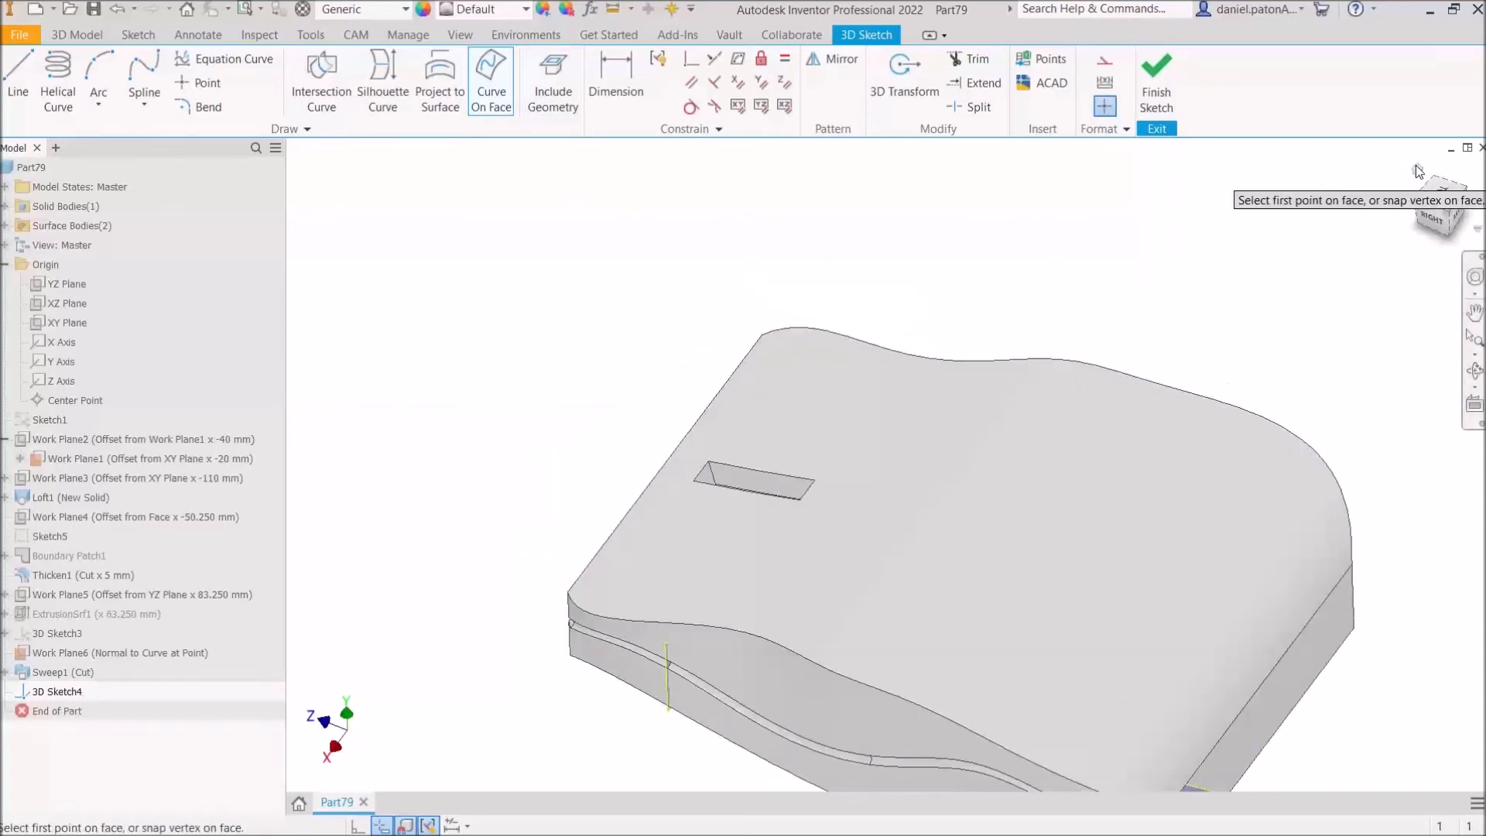
click(1441, 195)
click(984, 390)
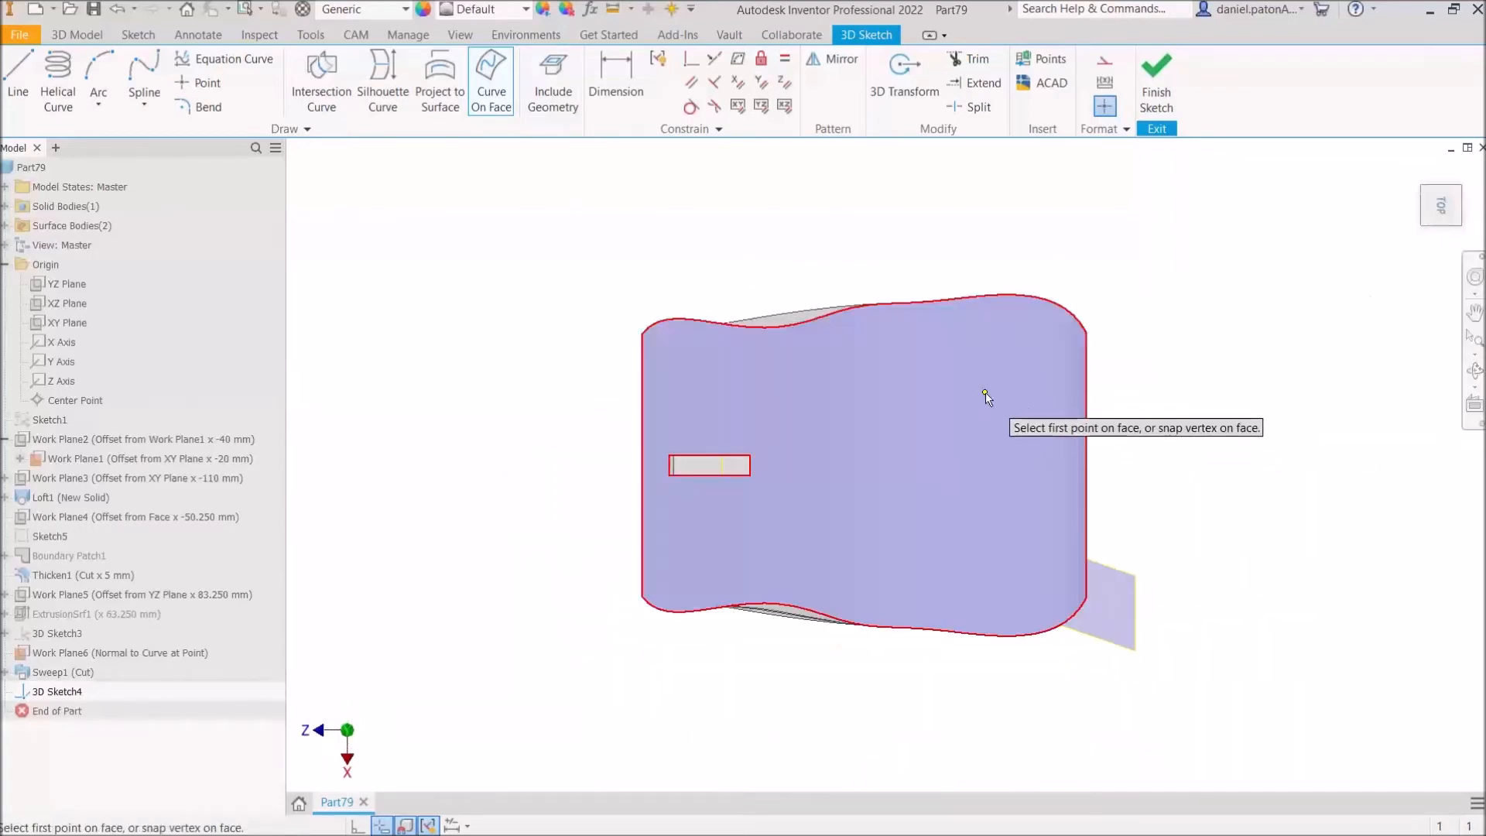
click(1033, 391)
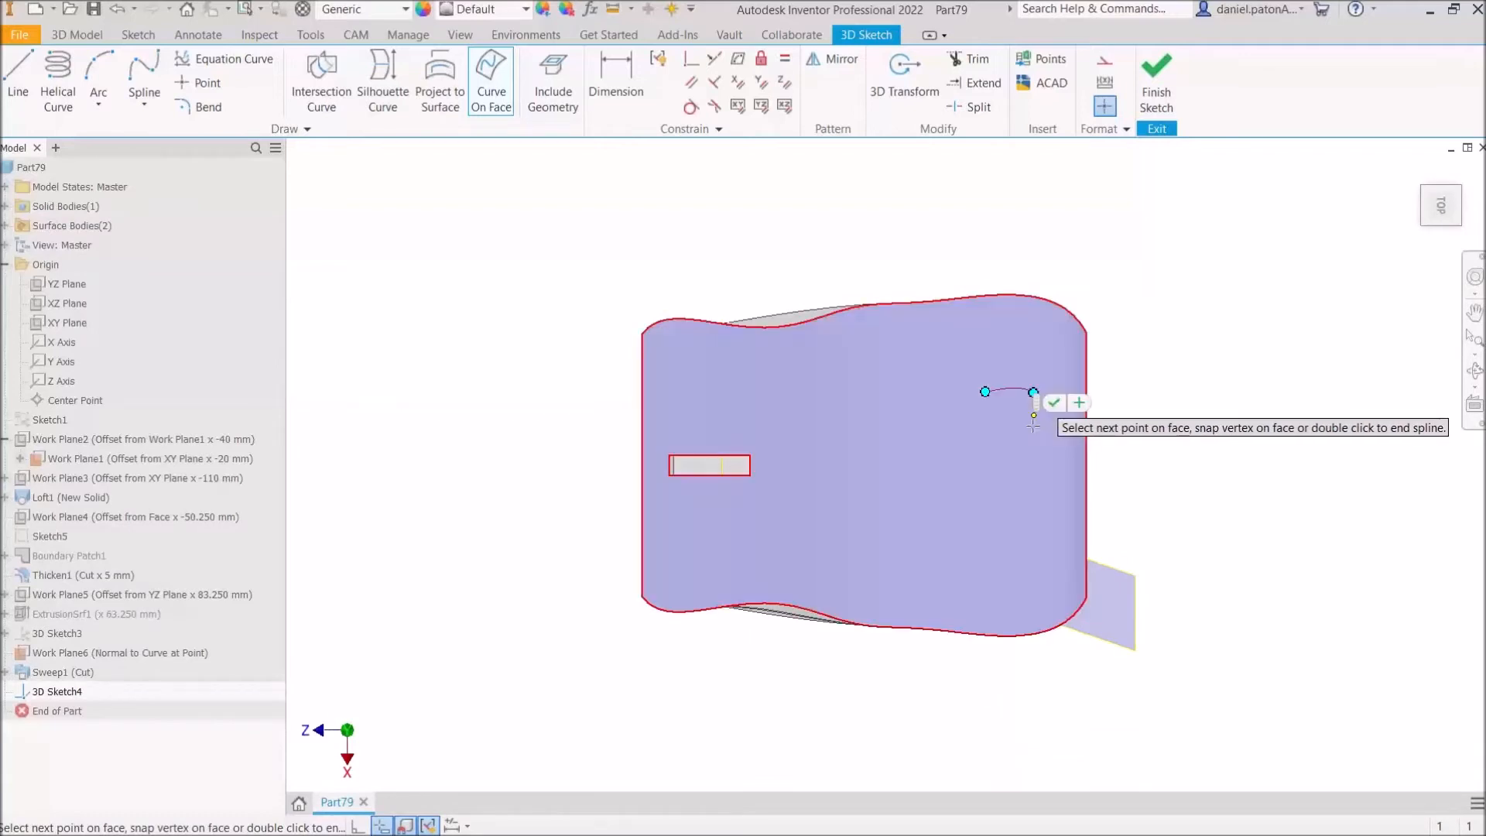
click(1033, 458)
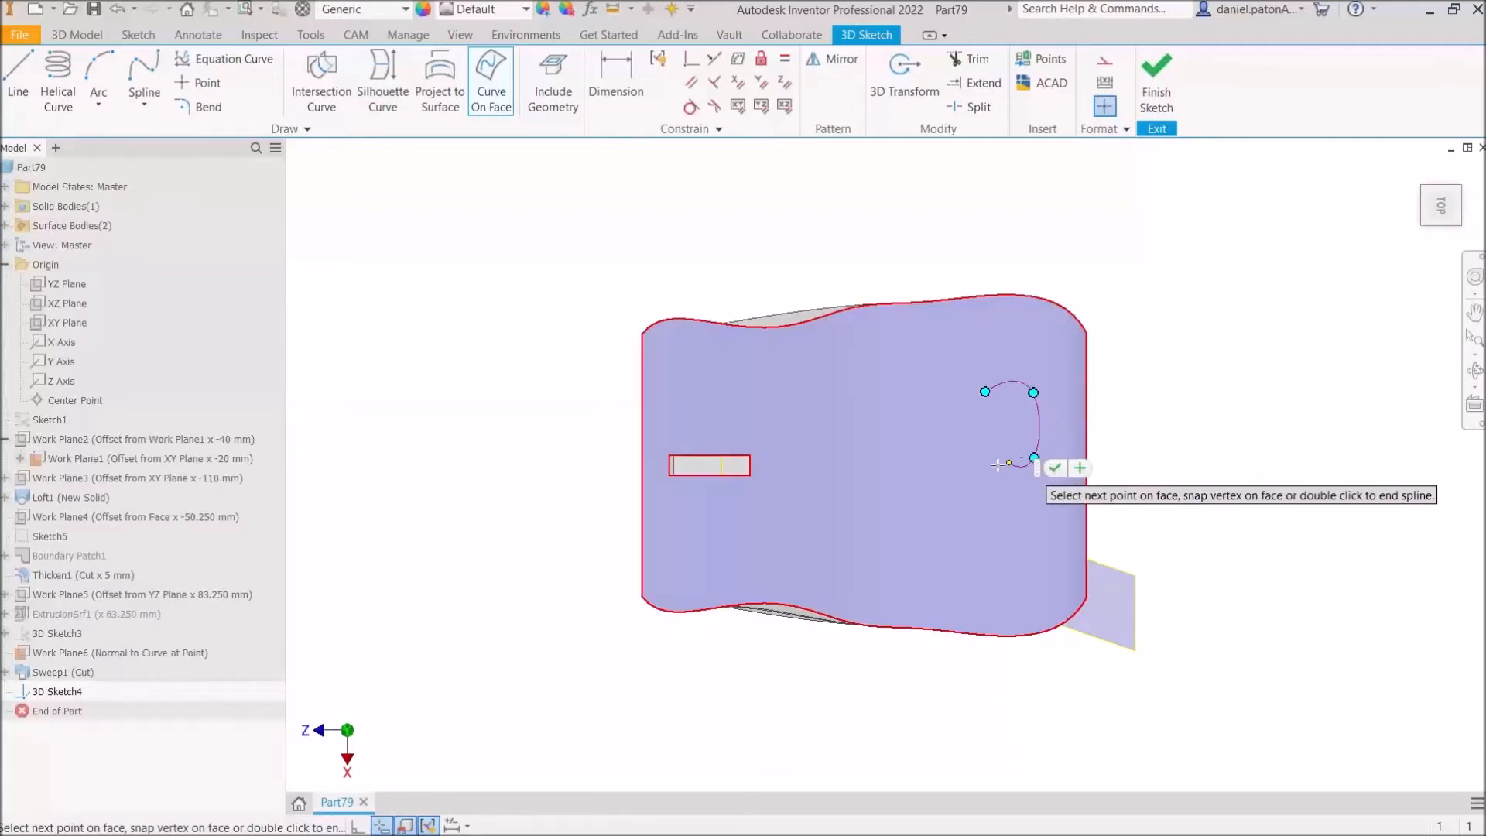
click(993, 467)
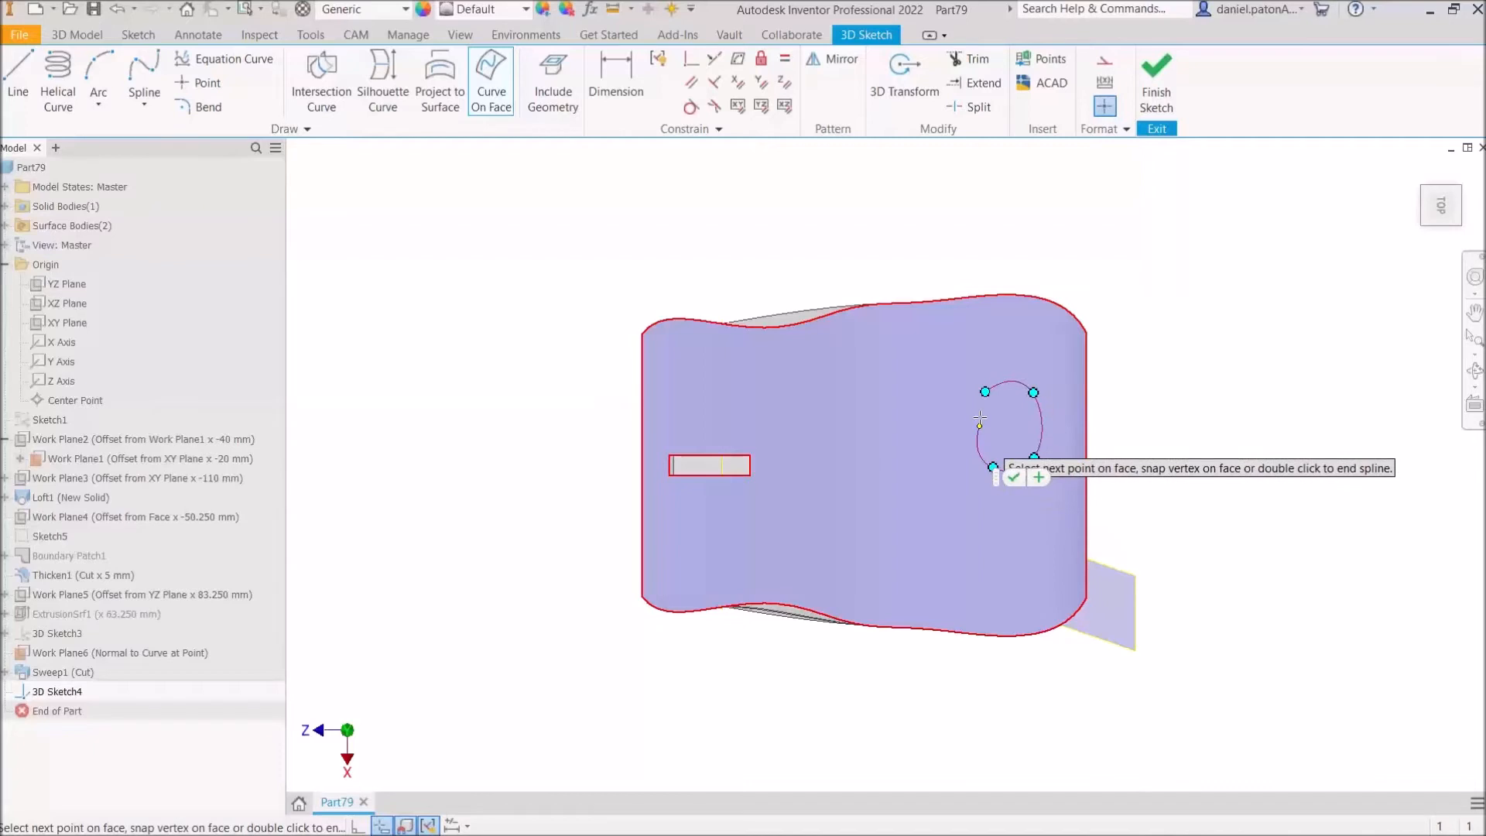
click(956, 457)
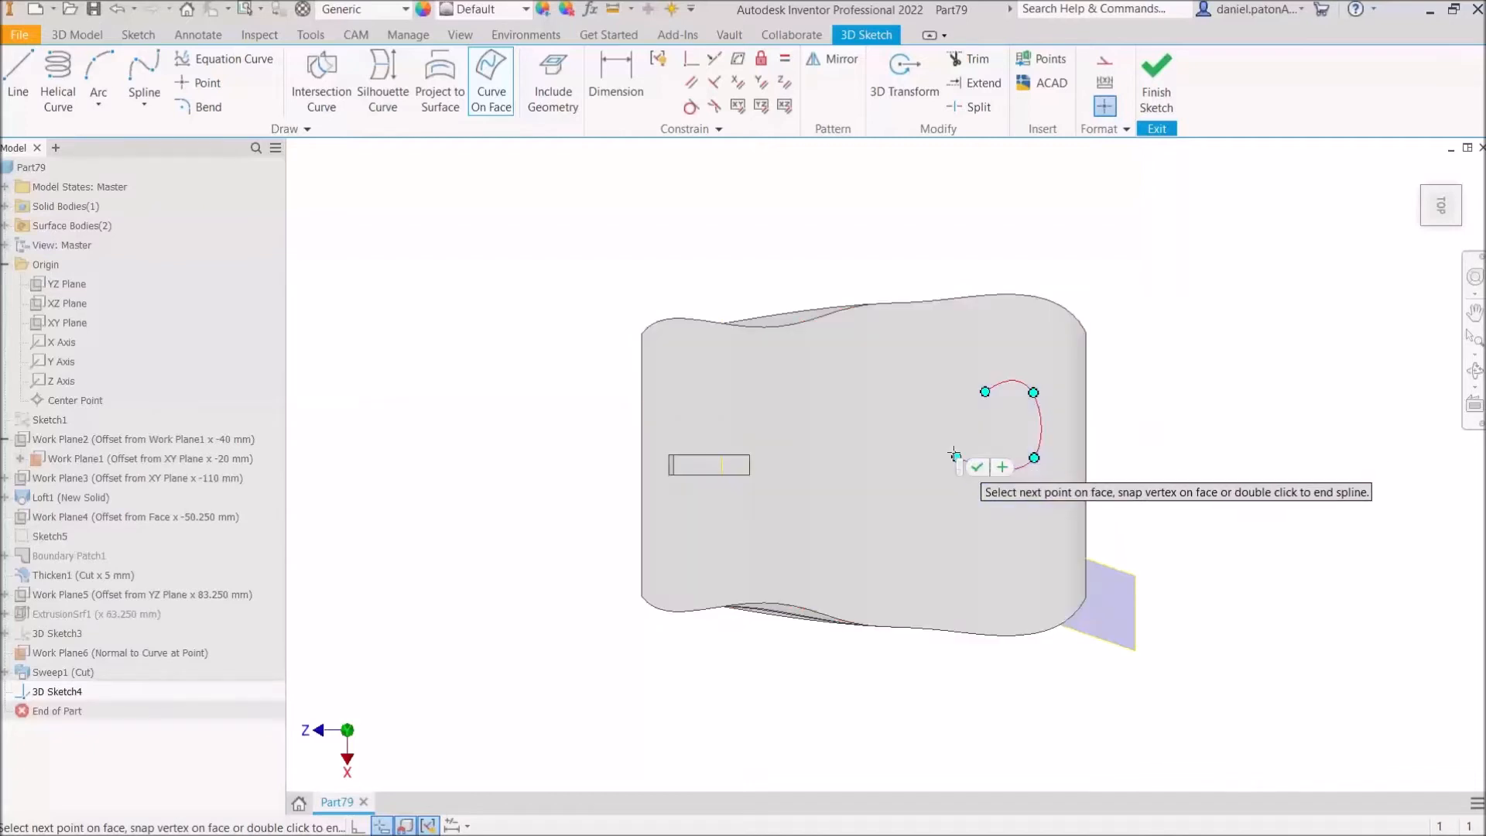
click(942, 417)
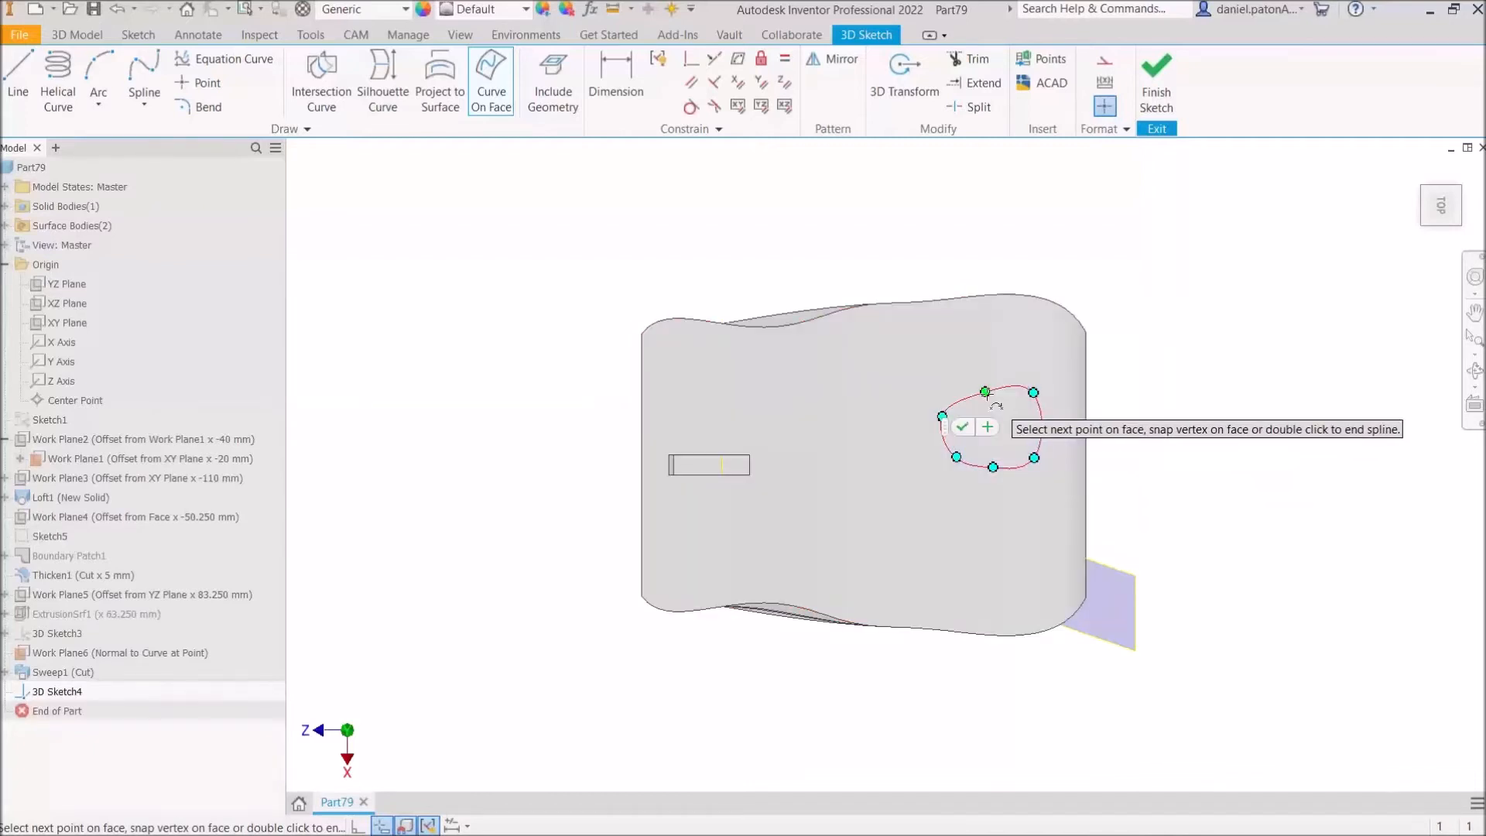
click(985, 392)
right_click(985, 392)
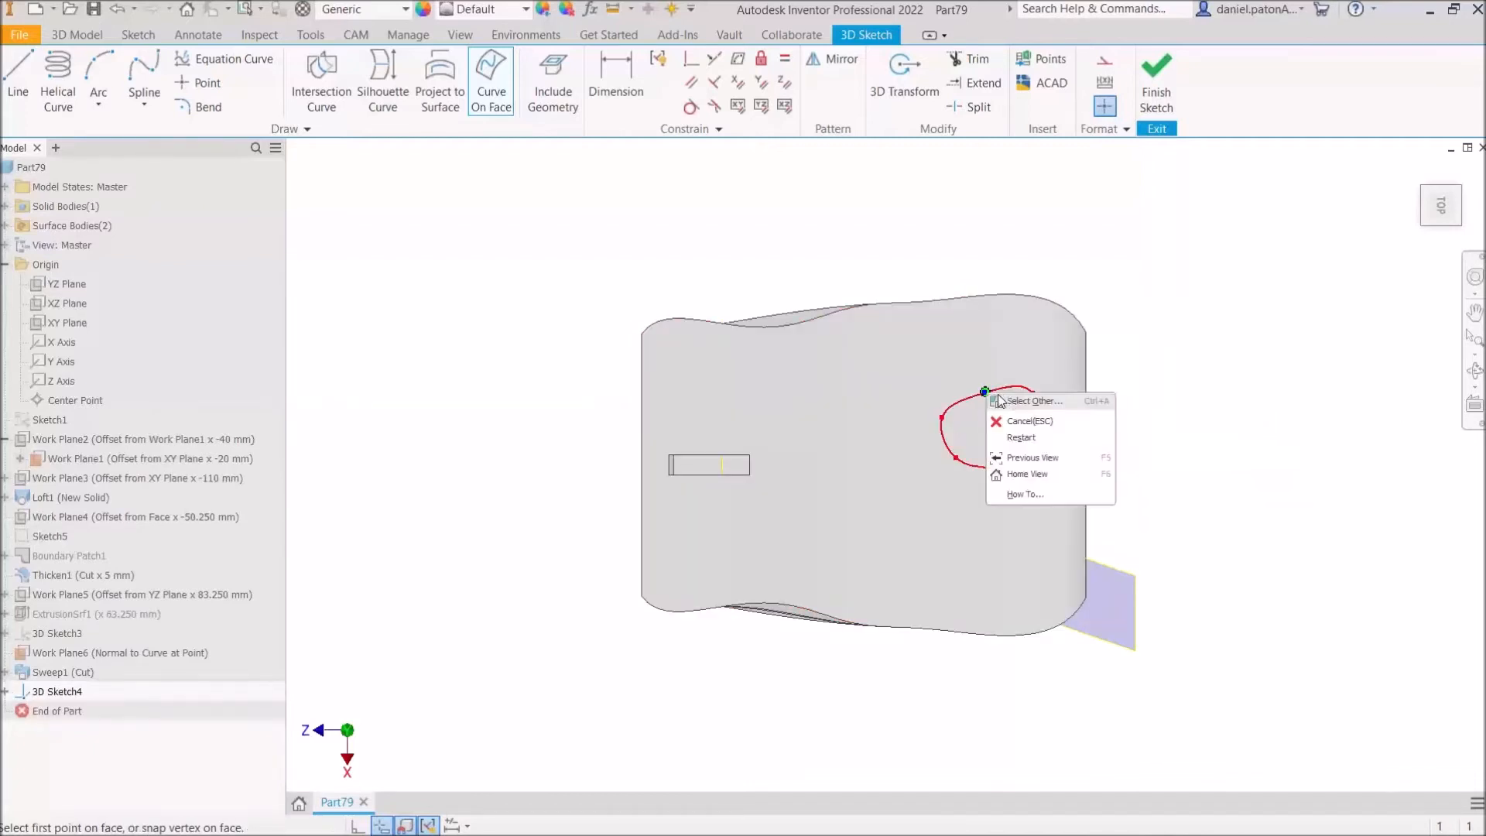
click(1030, 421)
Step: Reshape the closed face curve by moving its points, pulling one out to the top face's back edge, and finish the 3D sketch
drag(992, 466, 960, 428)
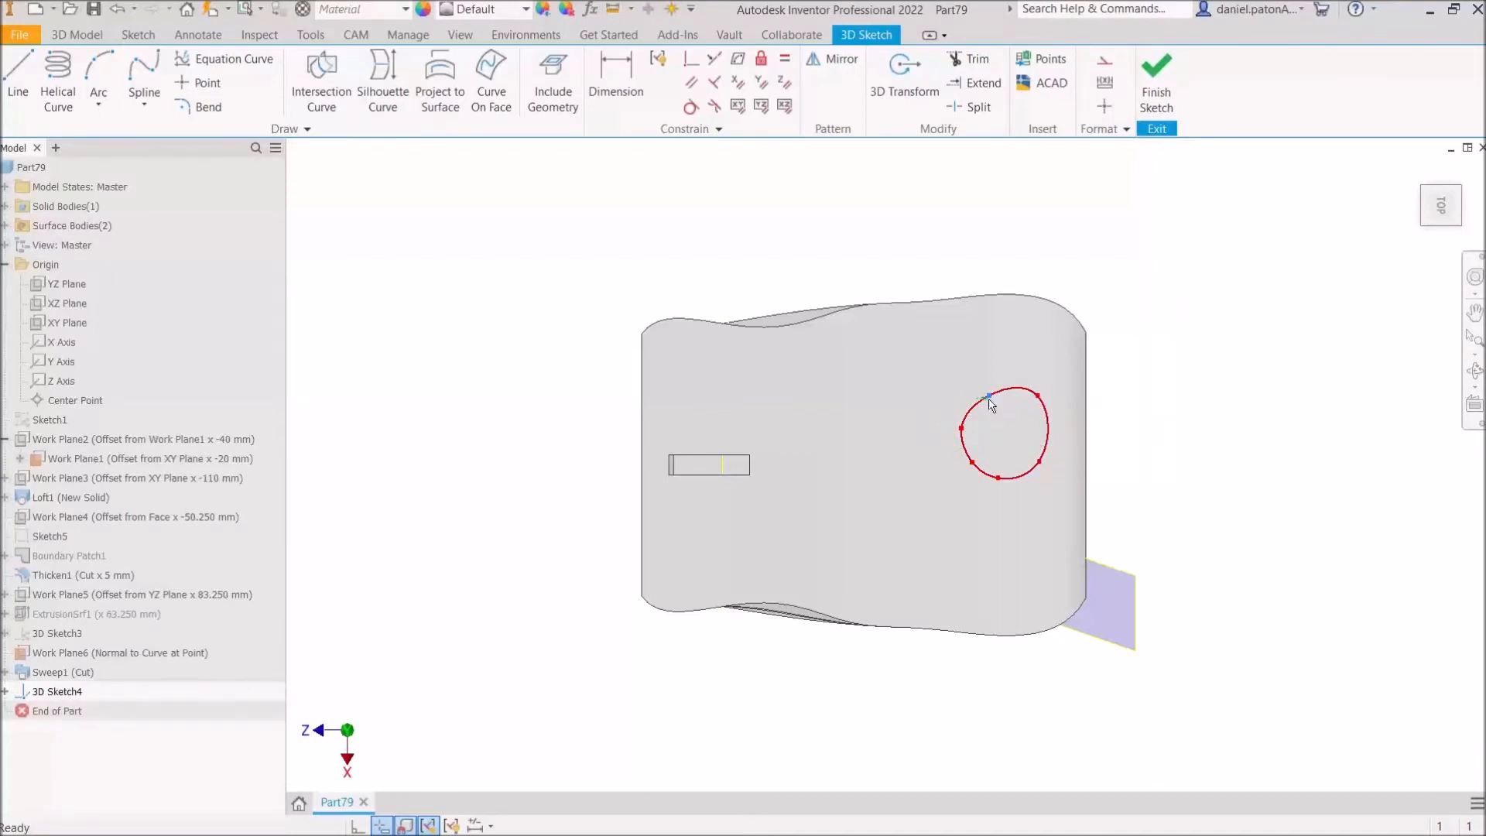
drag(1037, 396, 1039, 411)
shift+middle_drag(1159, 503, 1038, 475)
scroll(989, 428, down, 5)
drag(1039, 480, 1094, 564)
shift+middle_drag(1112, 556, 1160, 528)
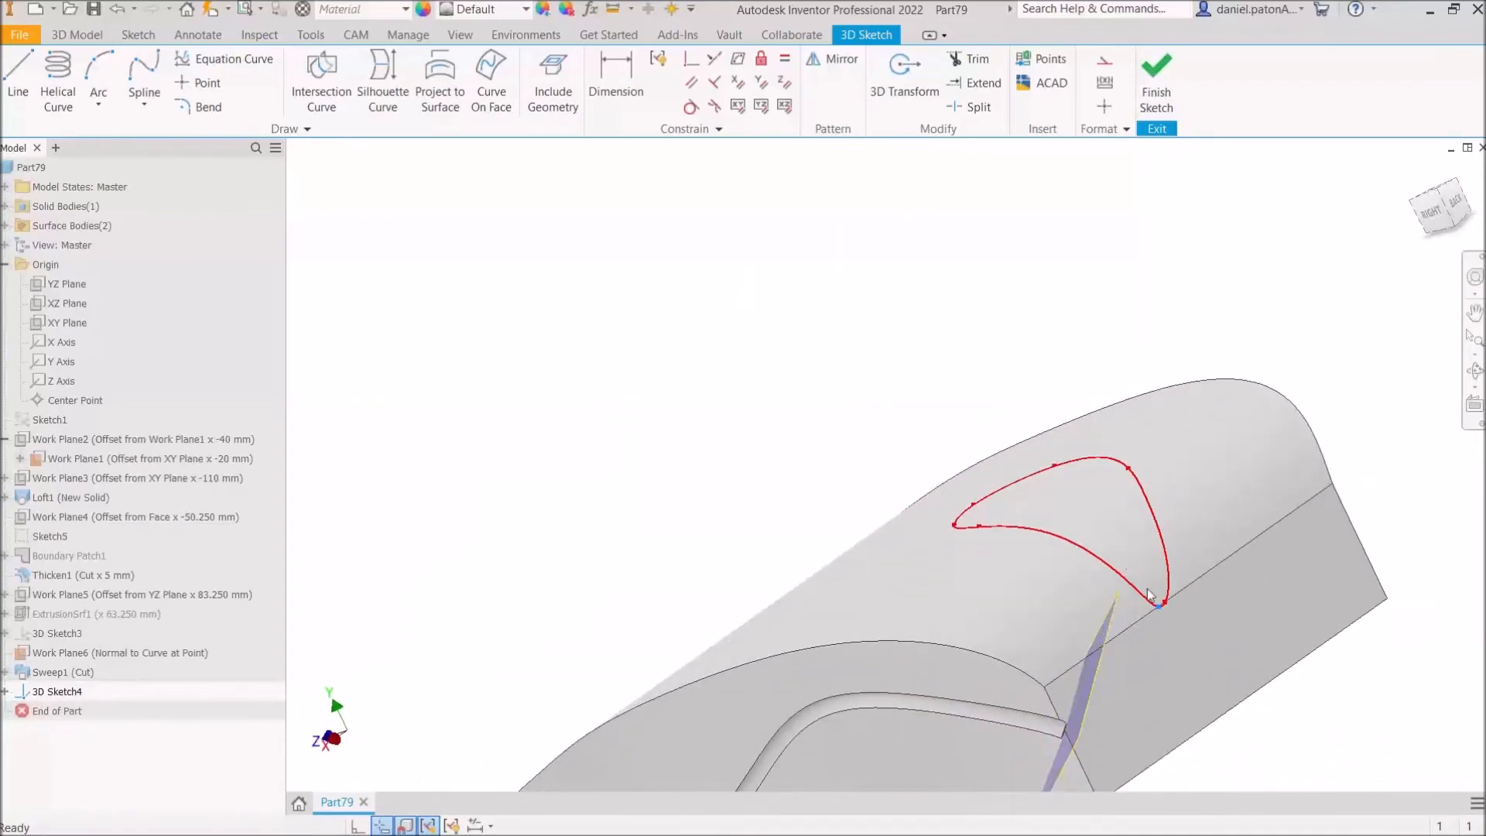
shift+middle_drag(1052, 489, 1124, 551)
scroll(1124, 551, up, 3)
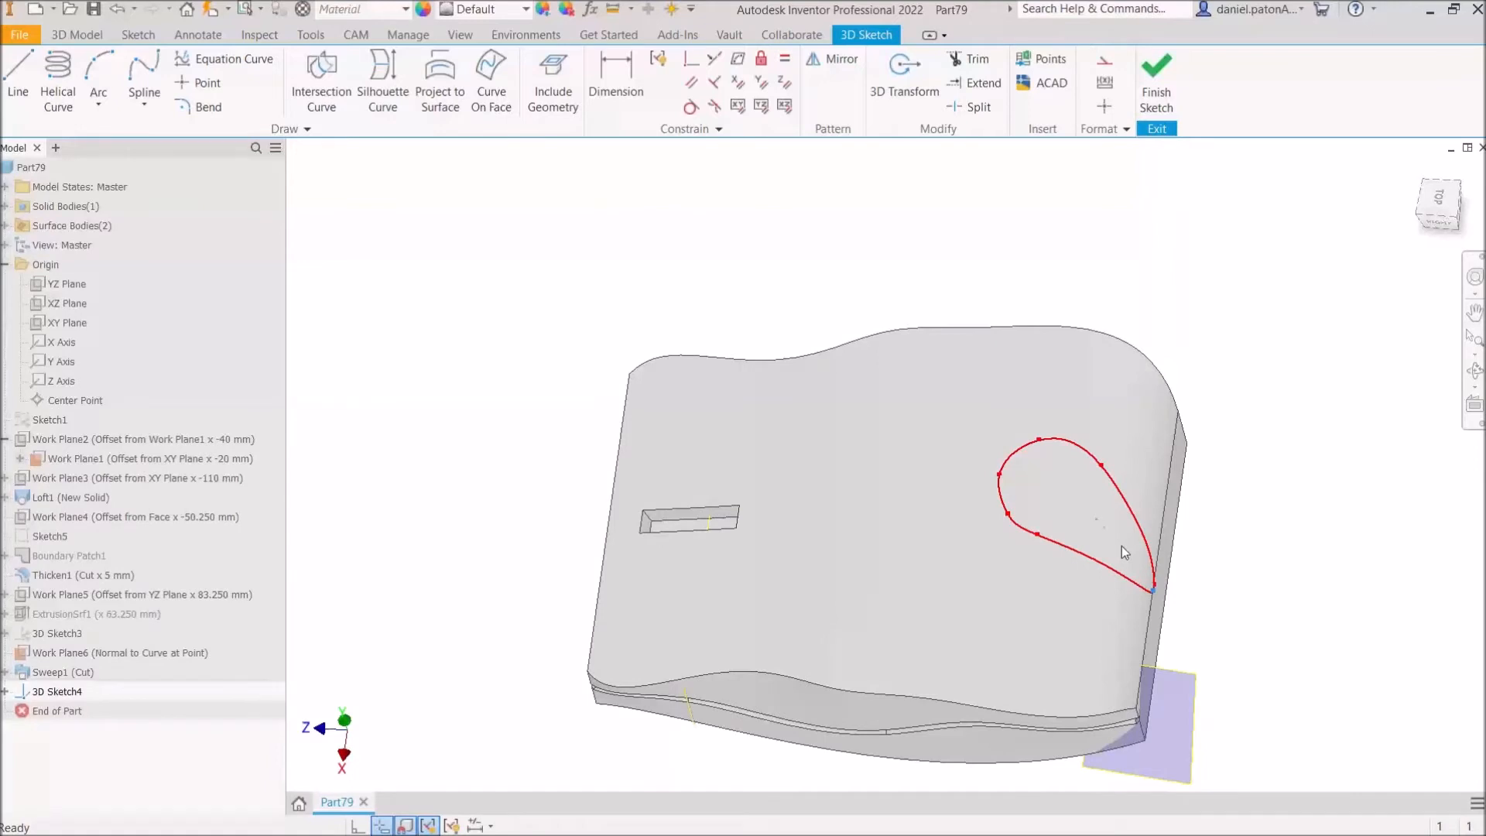
click(1143, 78)
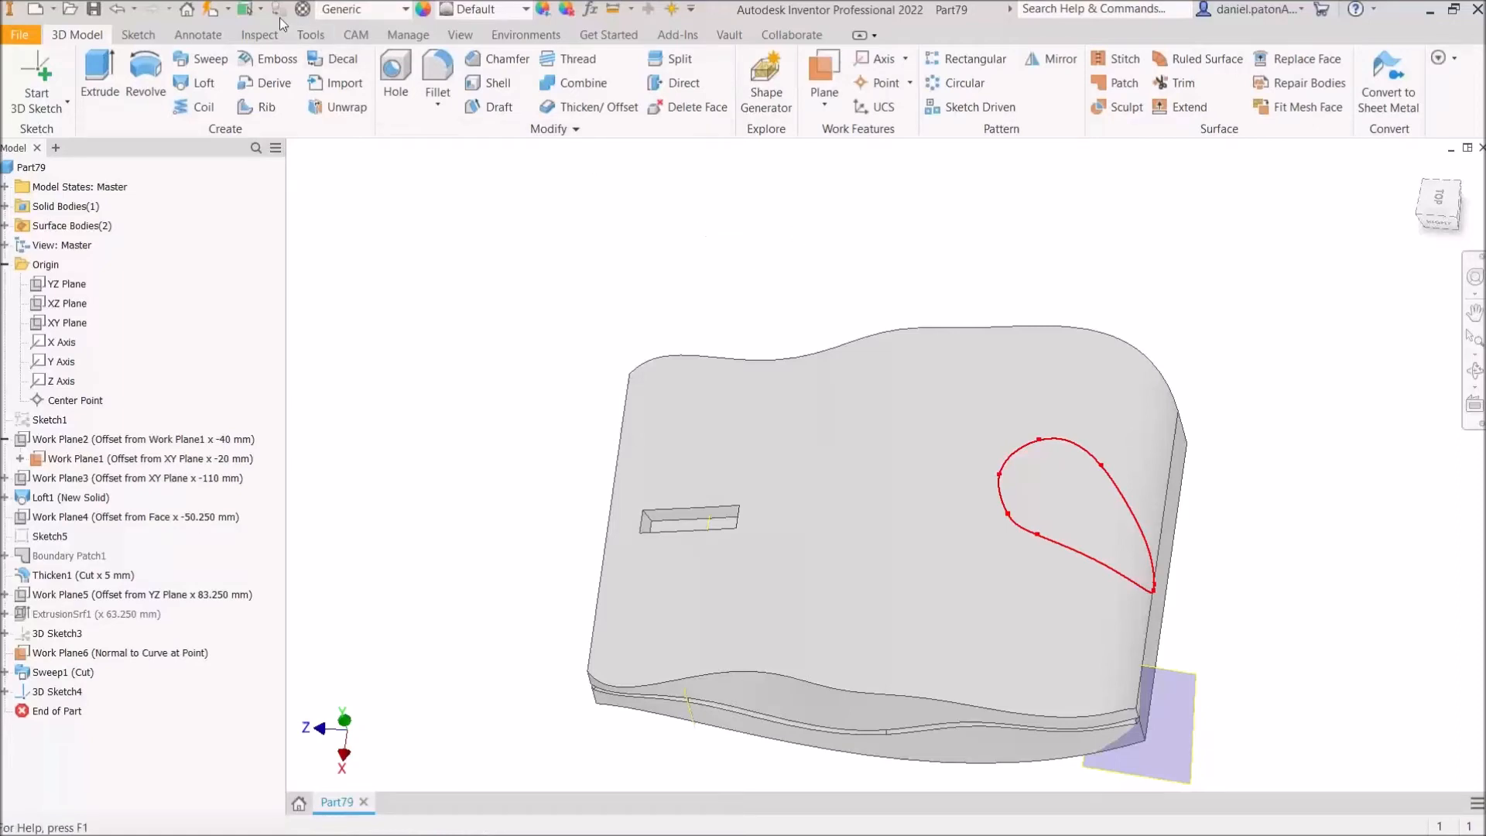
Step: Create a new part and start a 3D sketch in it
click(34, 14)
key(Escape)
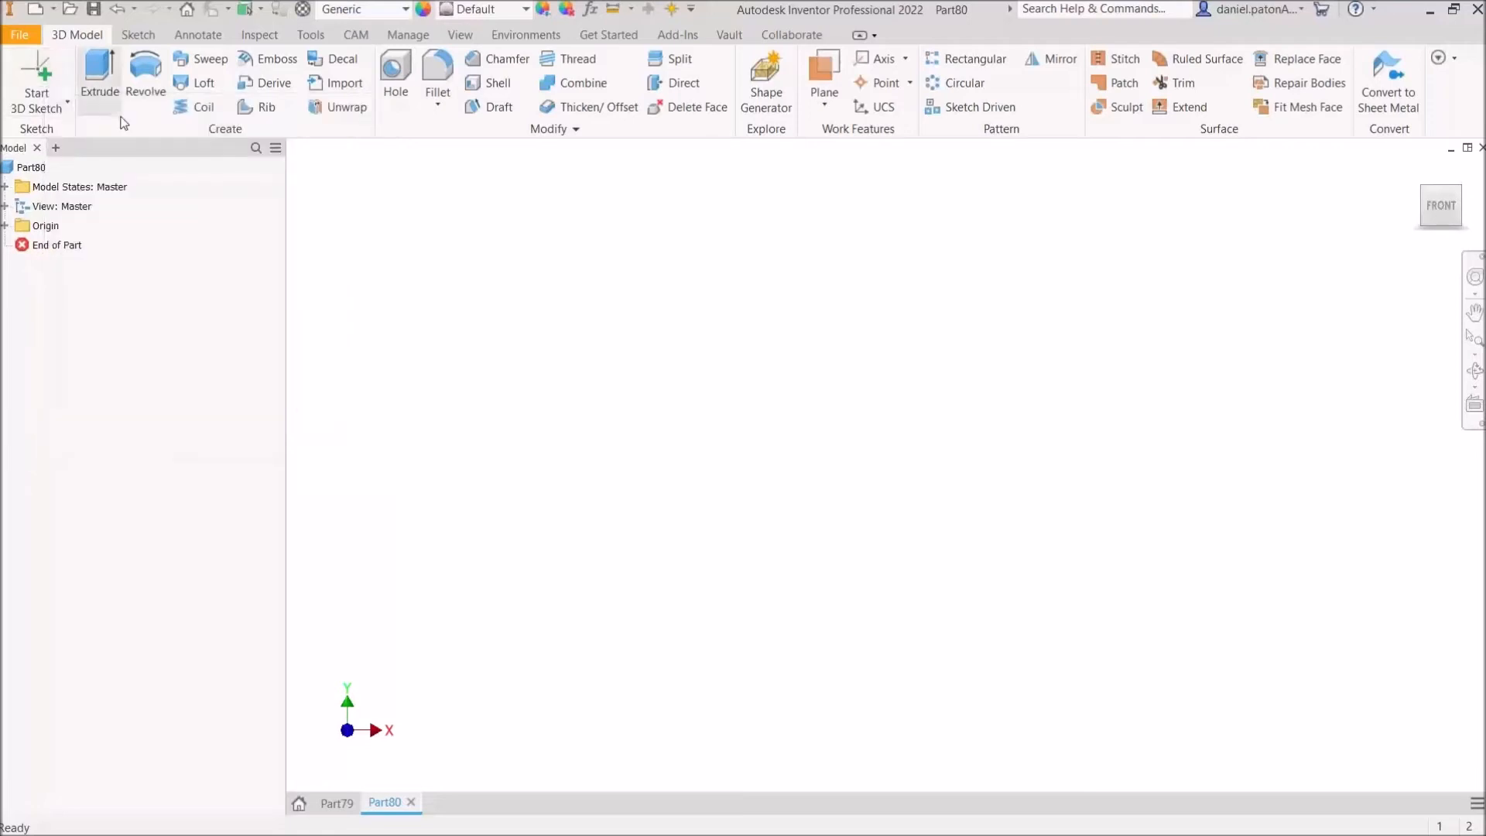
click(45, 67)
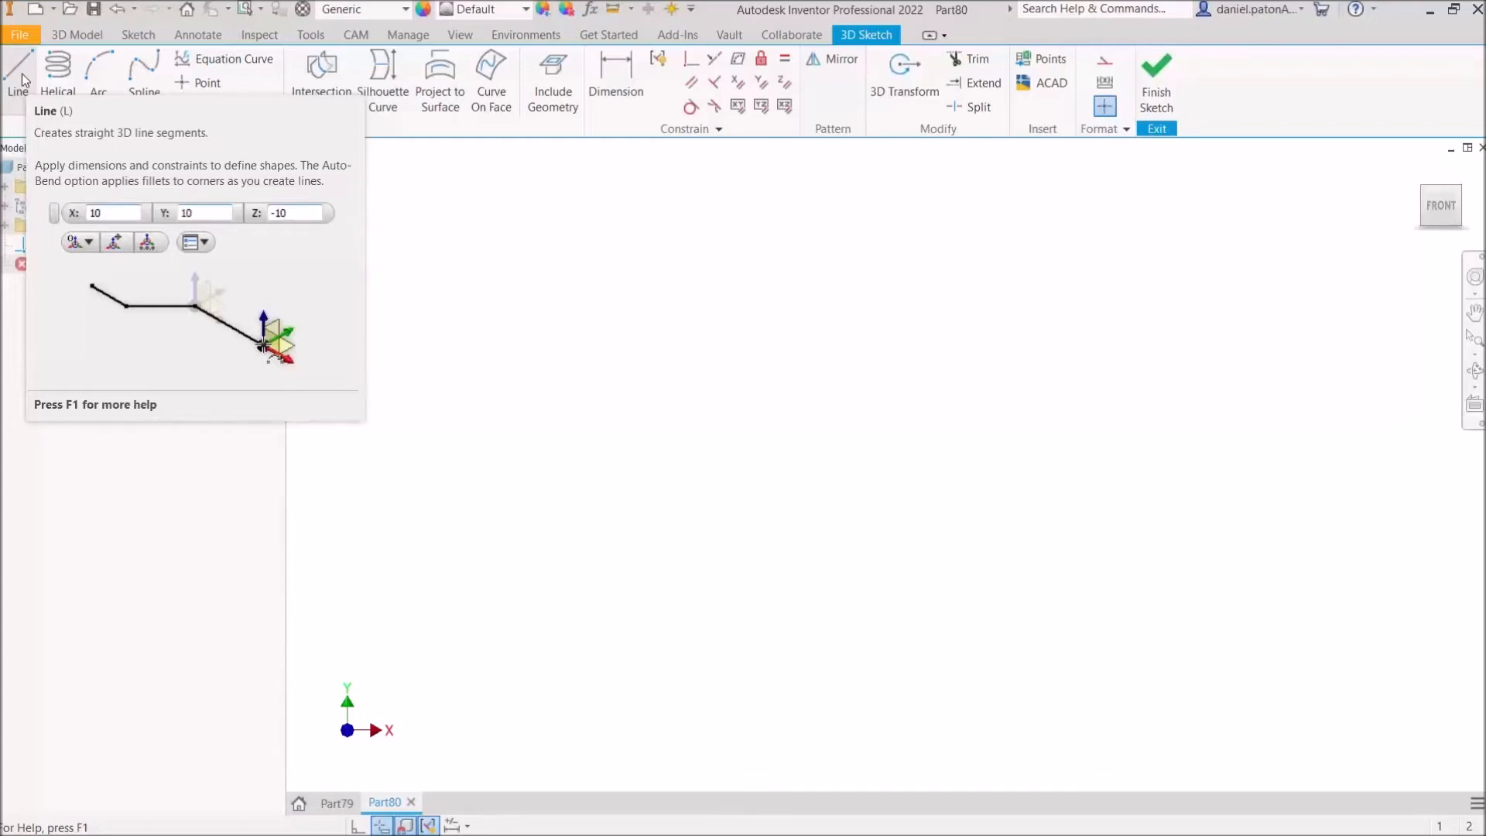
Step: Start the 3D Line tool and turn off its Auto-Bend option
click(22, 72)
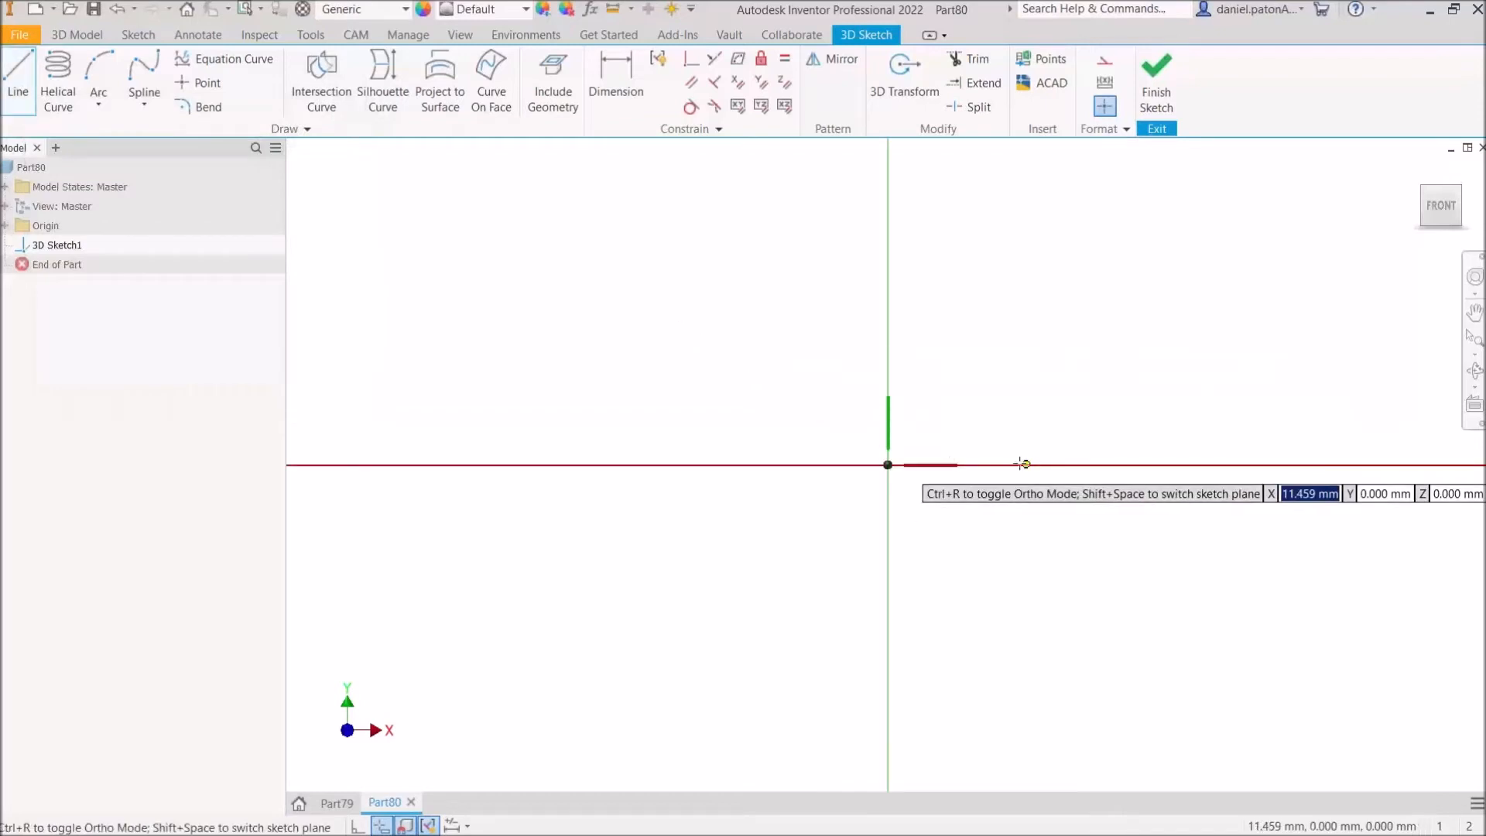
right_click(656, 287)
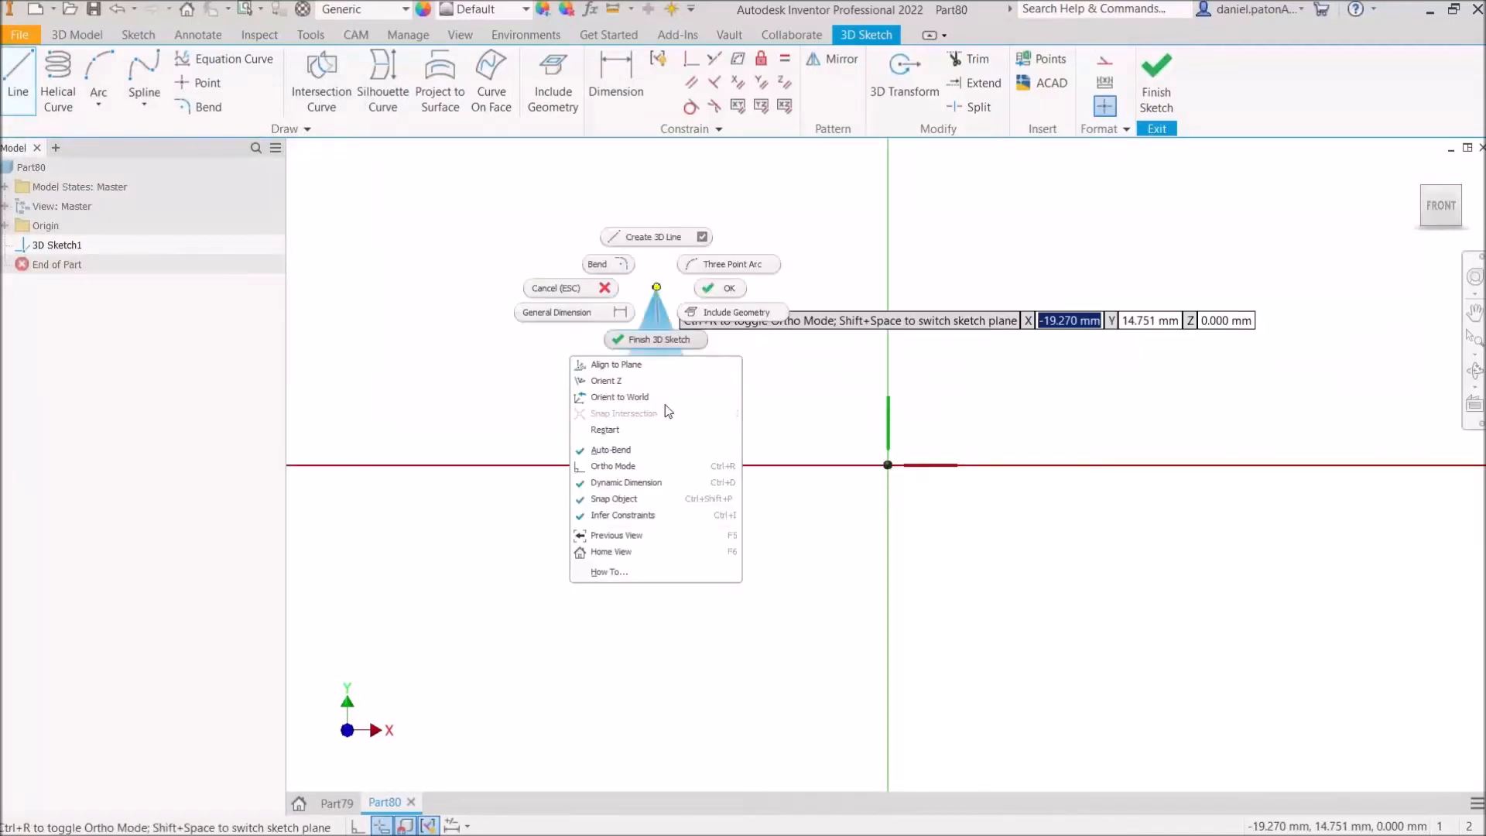
click(642, 449)
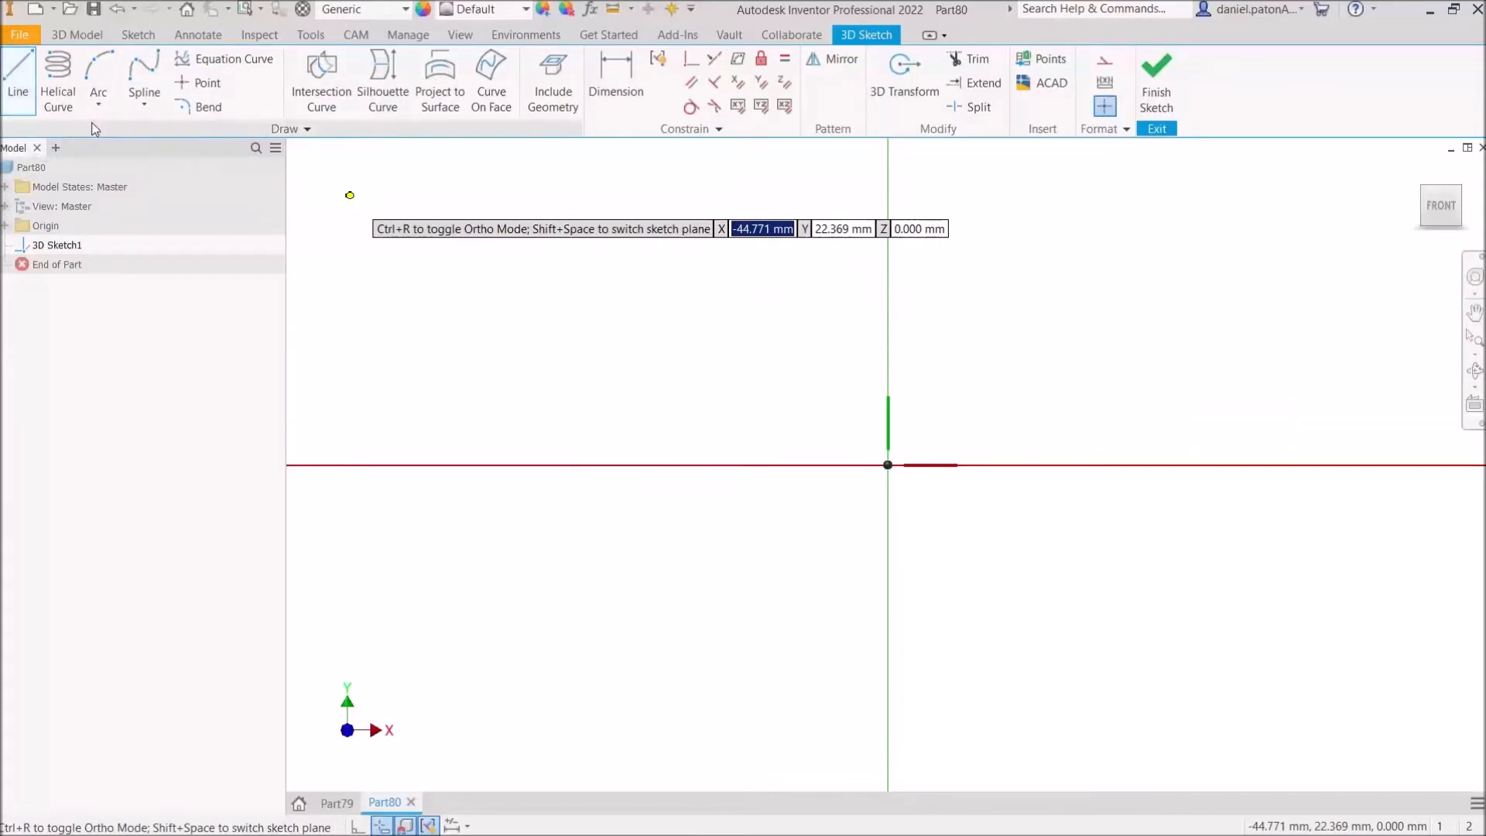
right_click(756, 285)
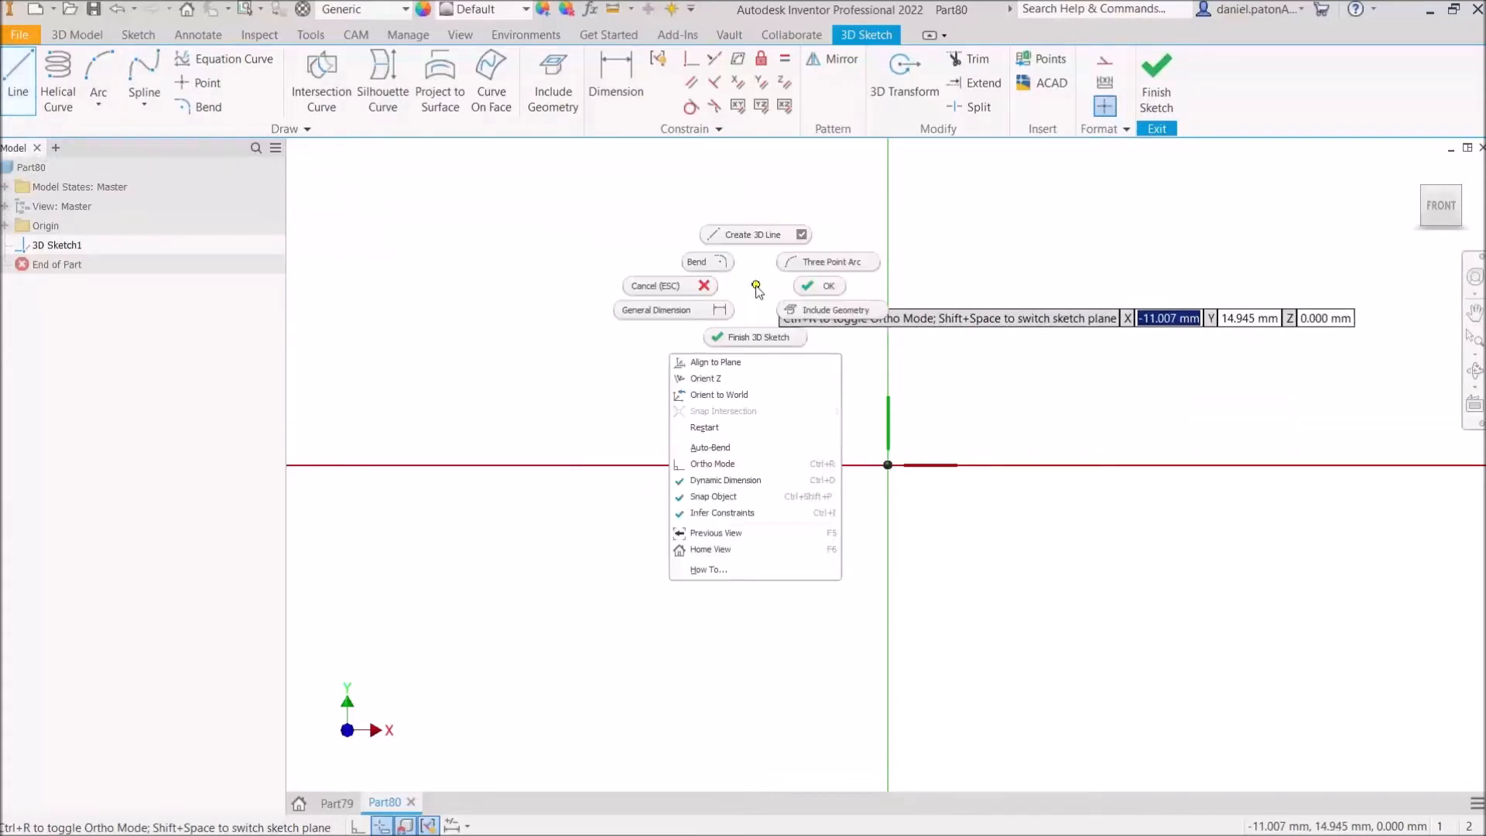
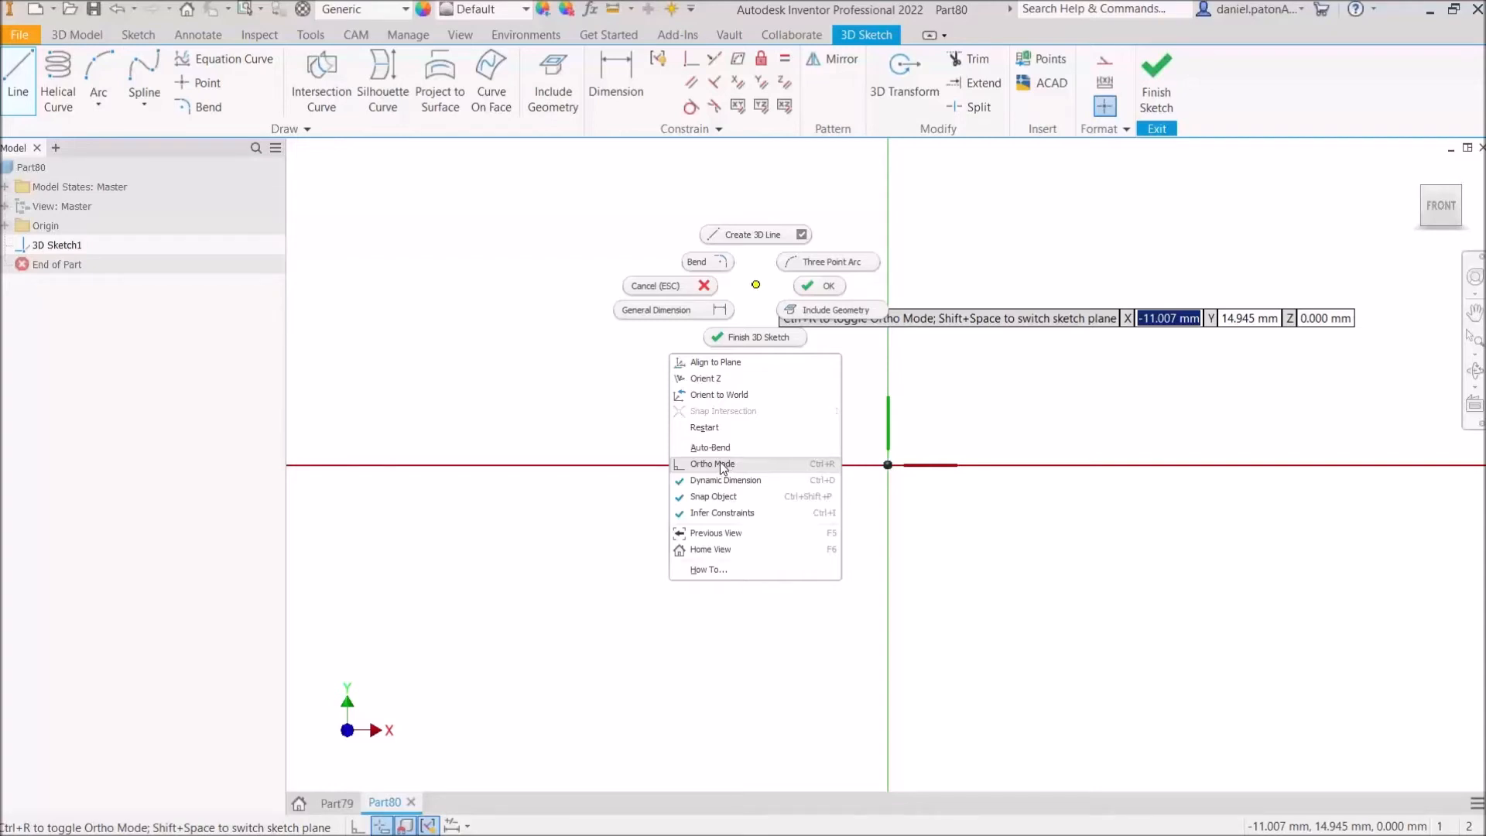
click(991, 393)
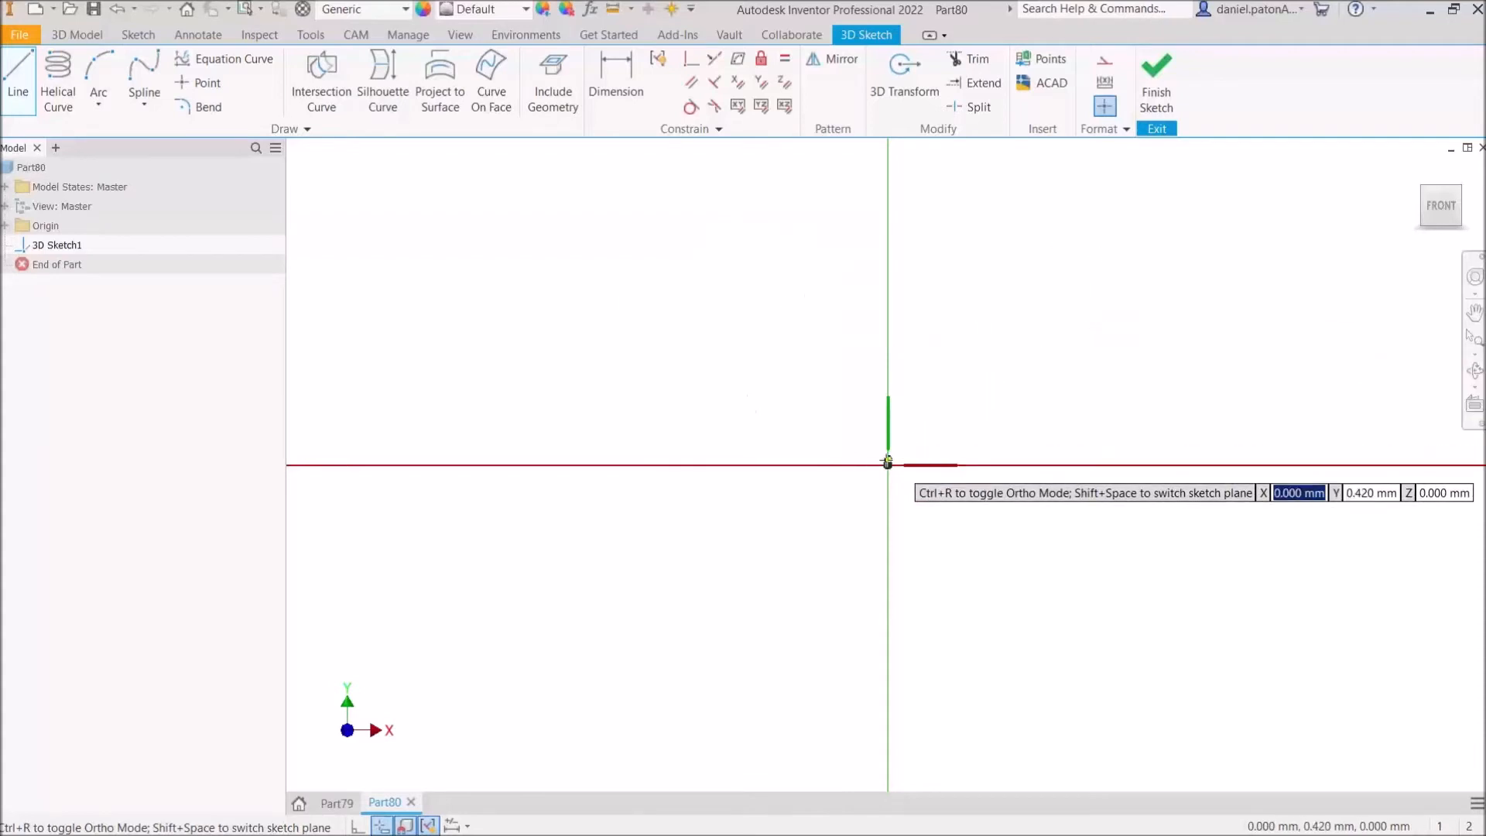
Step: Draw a 500 mm line from the origin straight up along the Y axis on the front plane
click(887, 463)
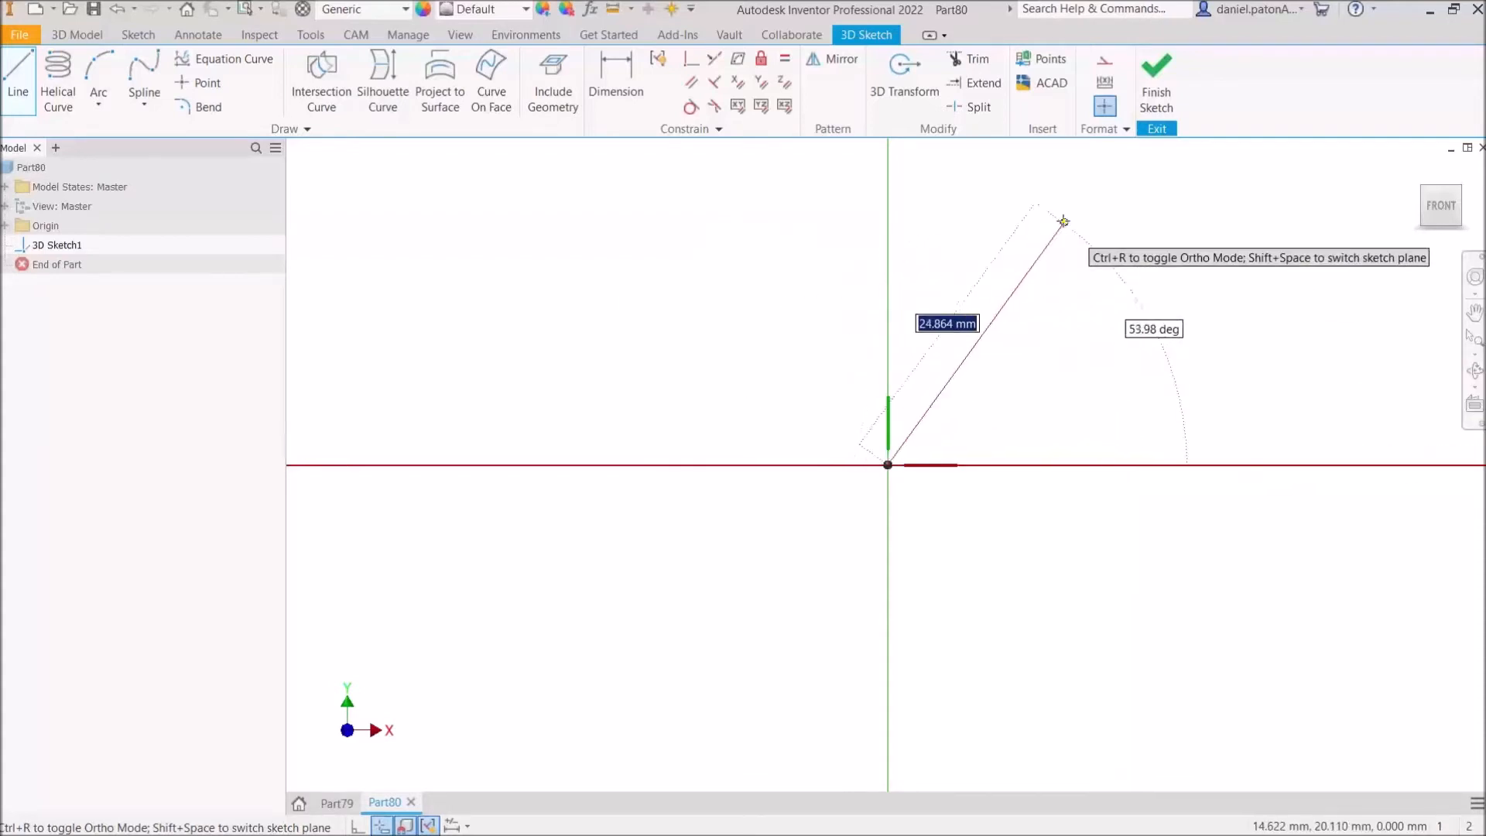
middle_drag(998, 219, 869, 415)
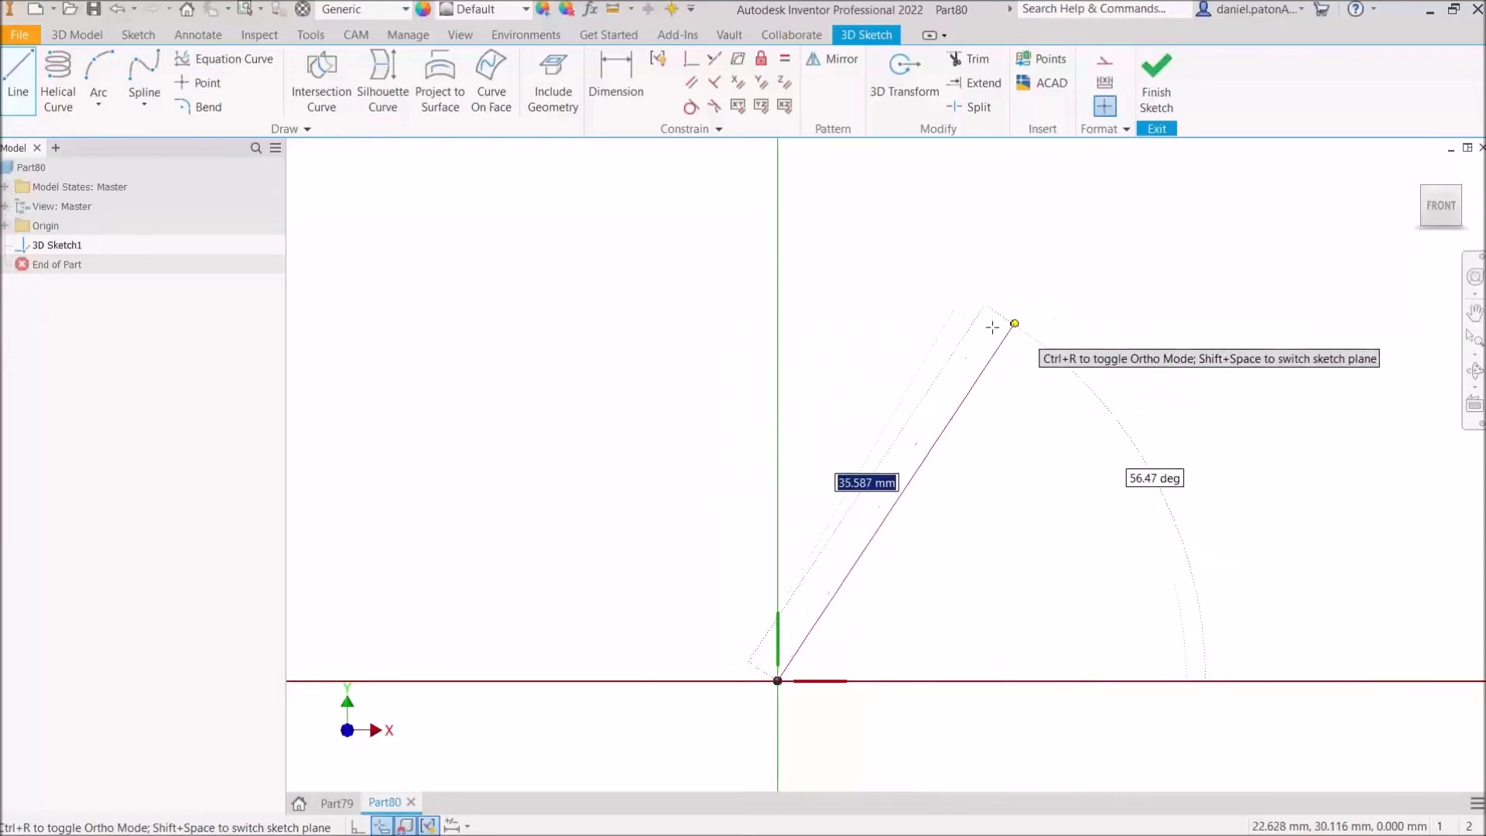
click(1457, 190)
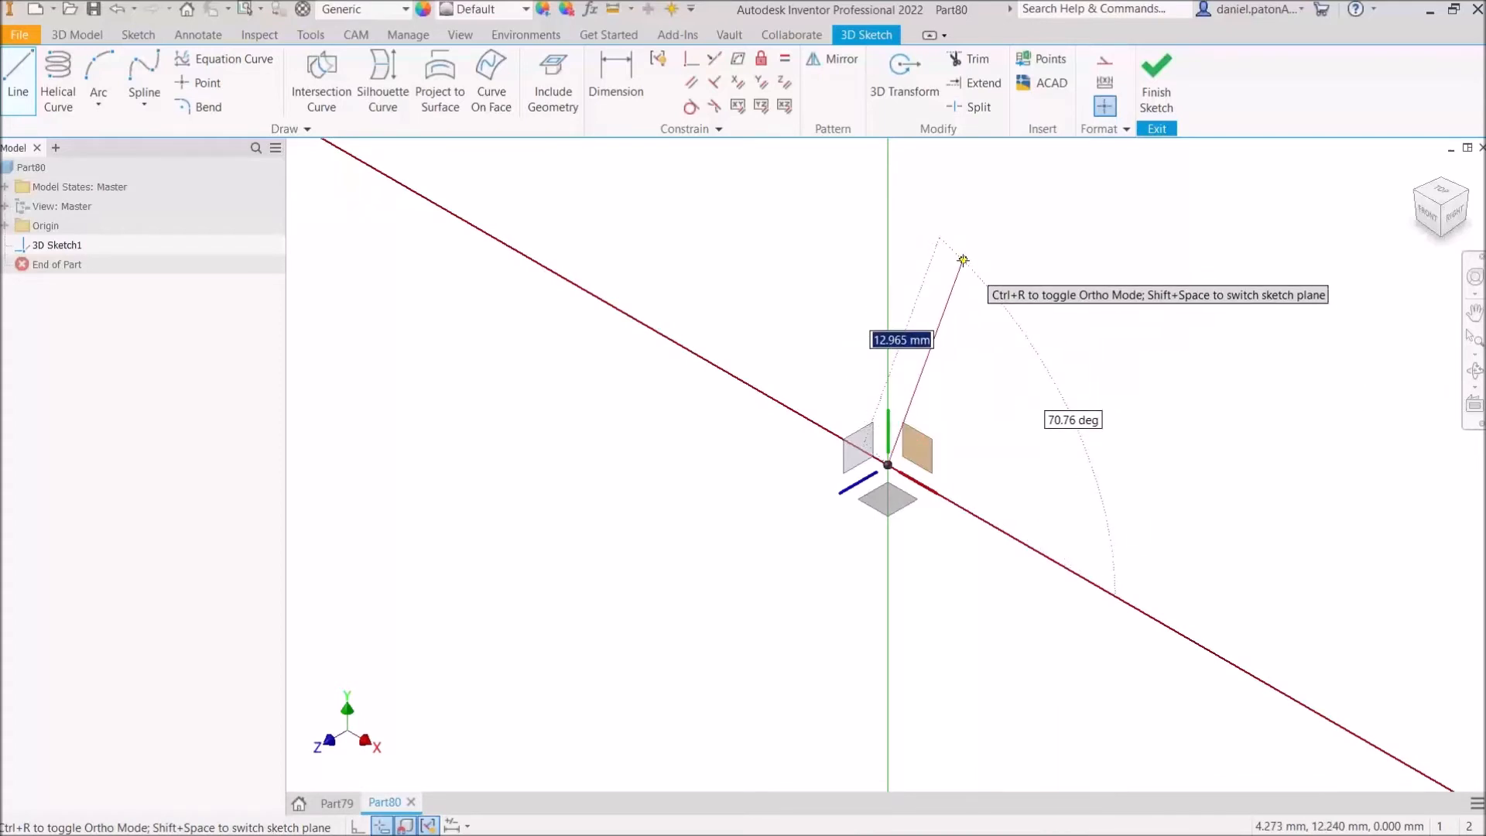
click(1429, 217)
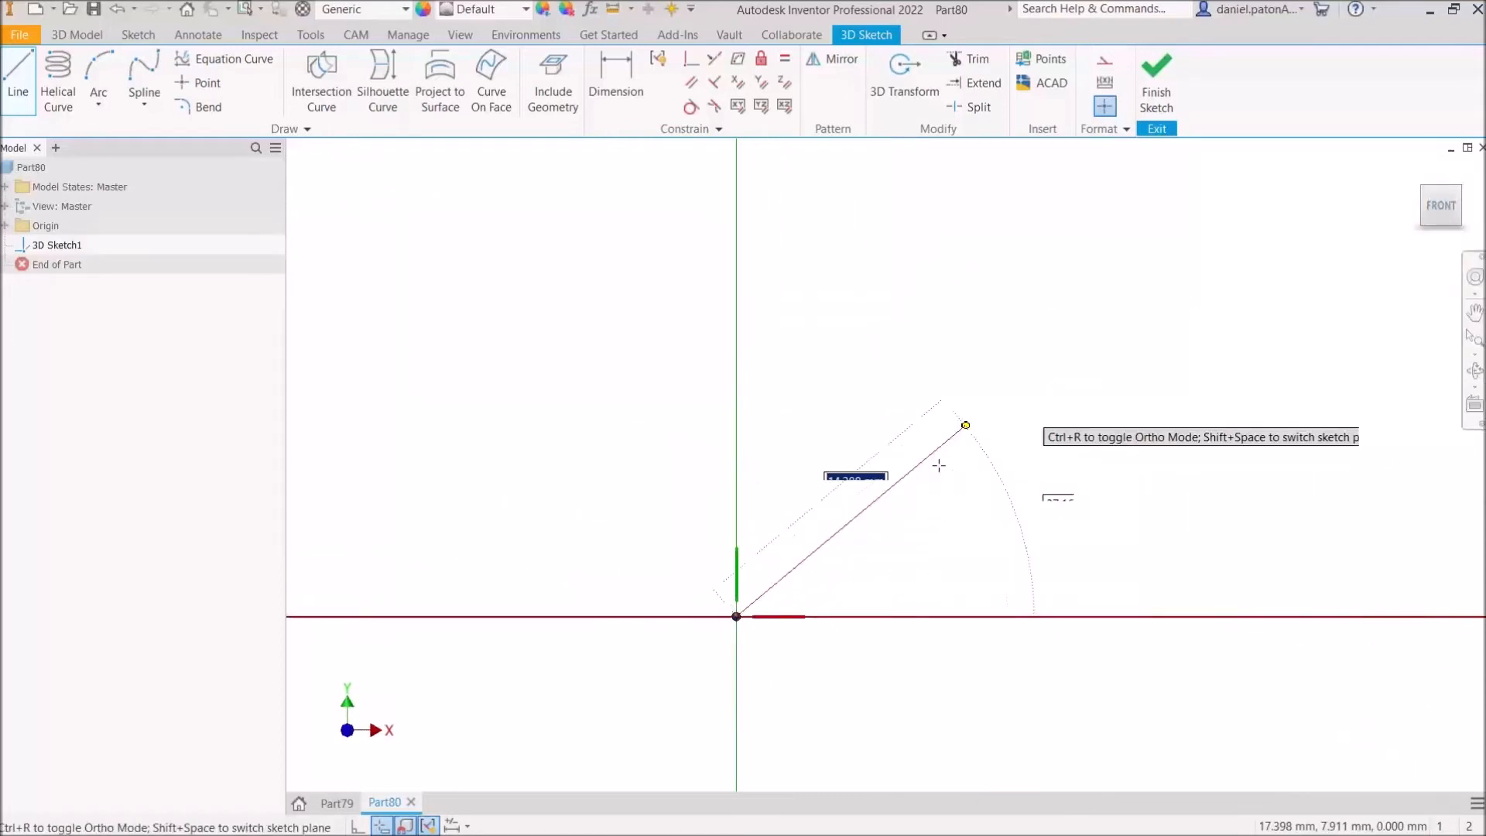
click(1440, 180)
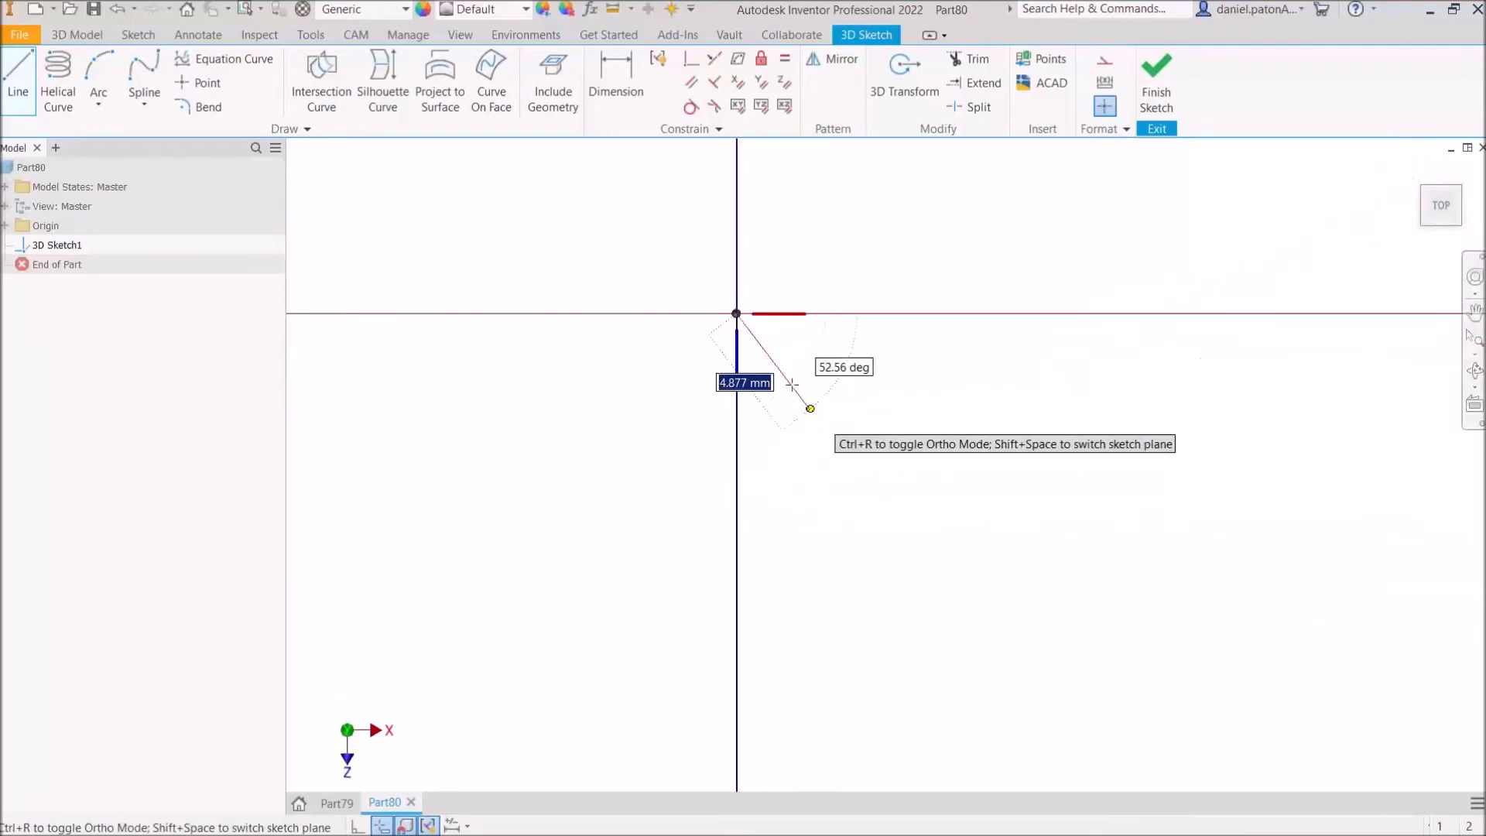
click(1442, 237)
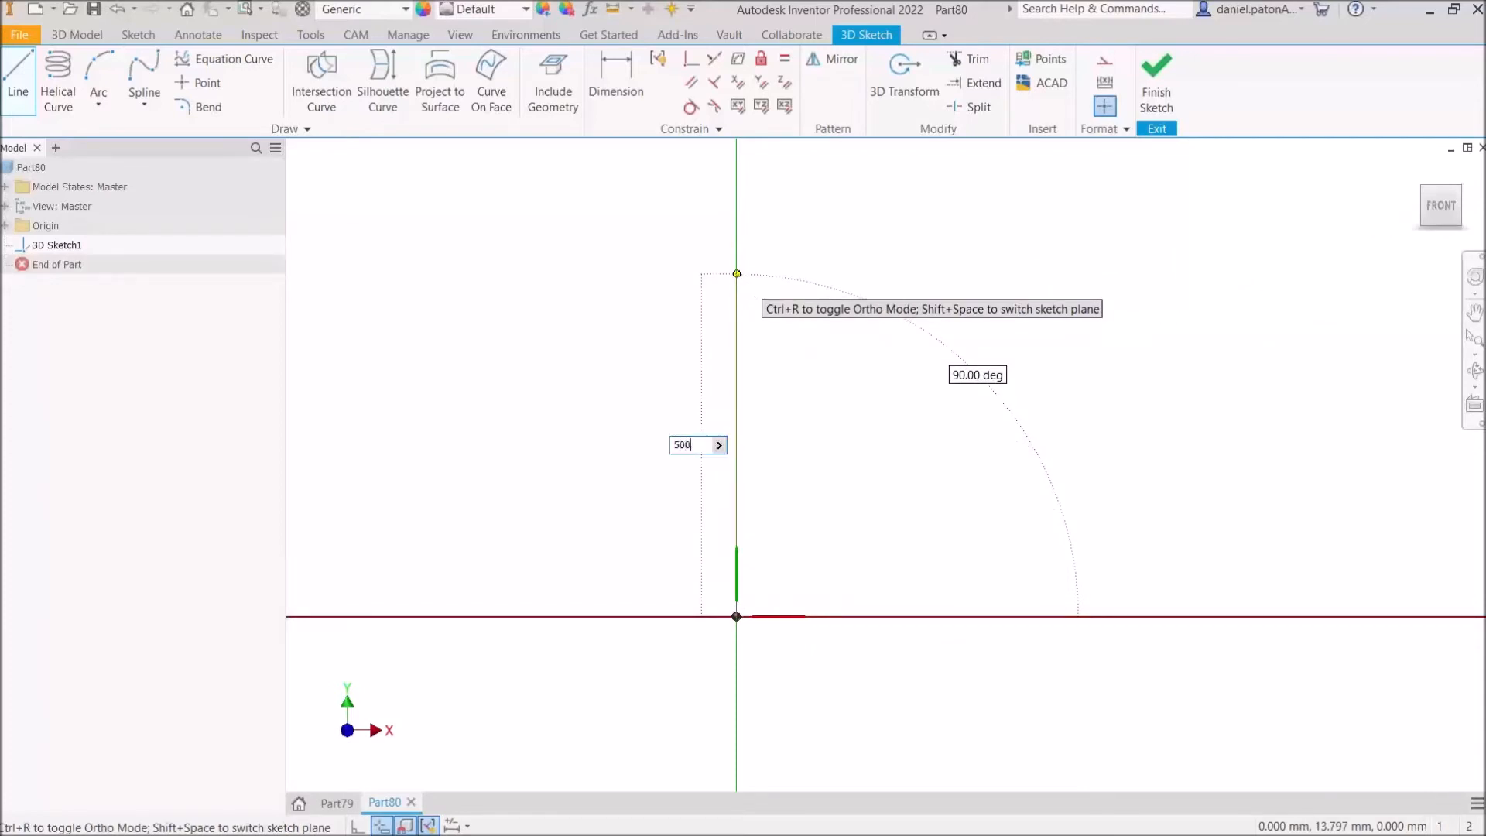
key(Return)
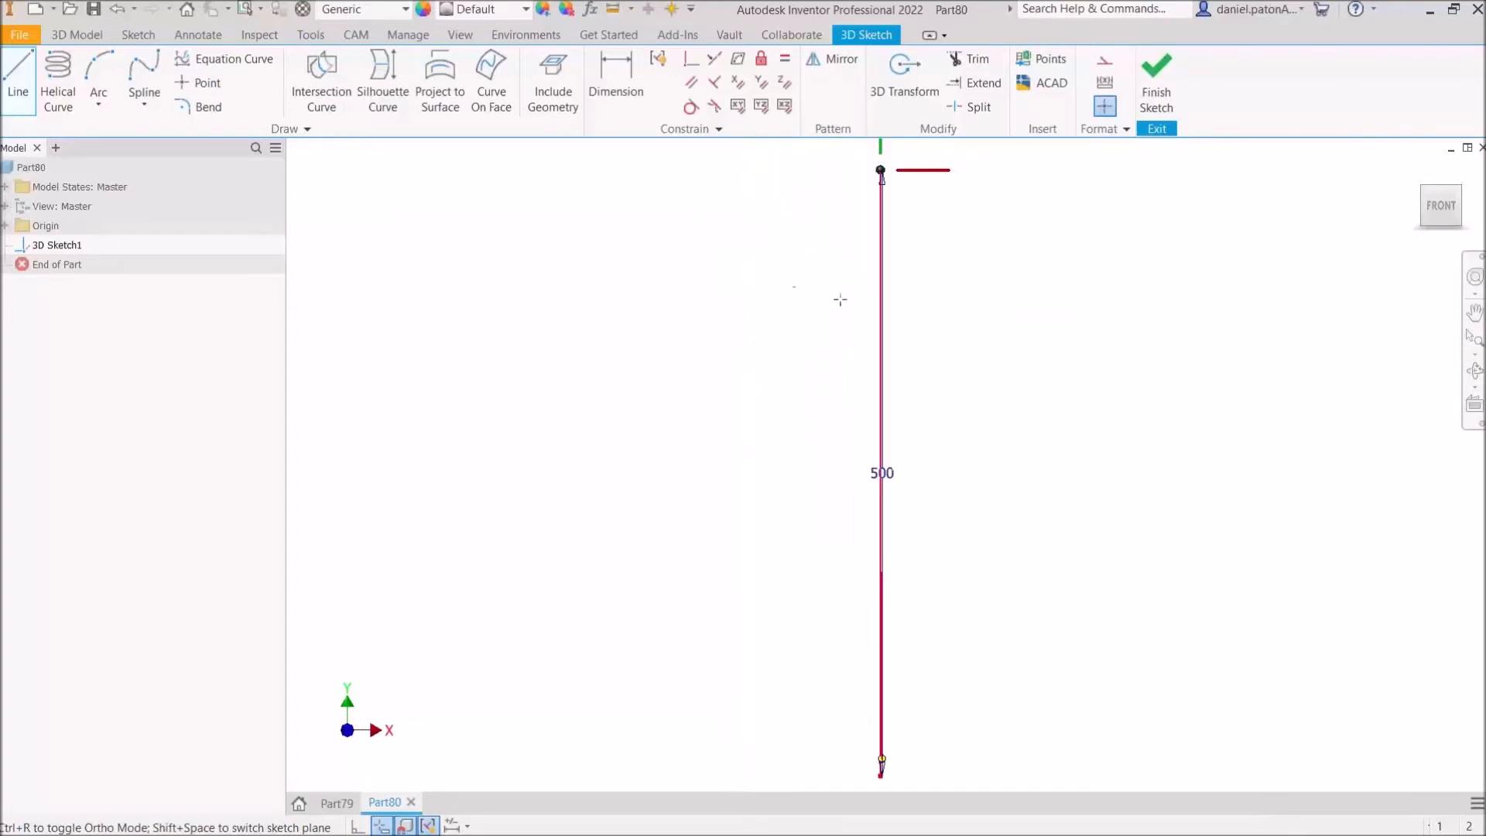
Step: Complete a four-sided loop with a 500 mm top line along X, a side about 469 mm down, and a closing line to the origin
middle_drag(978, 248, 849, 292)
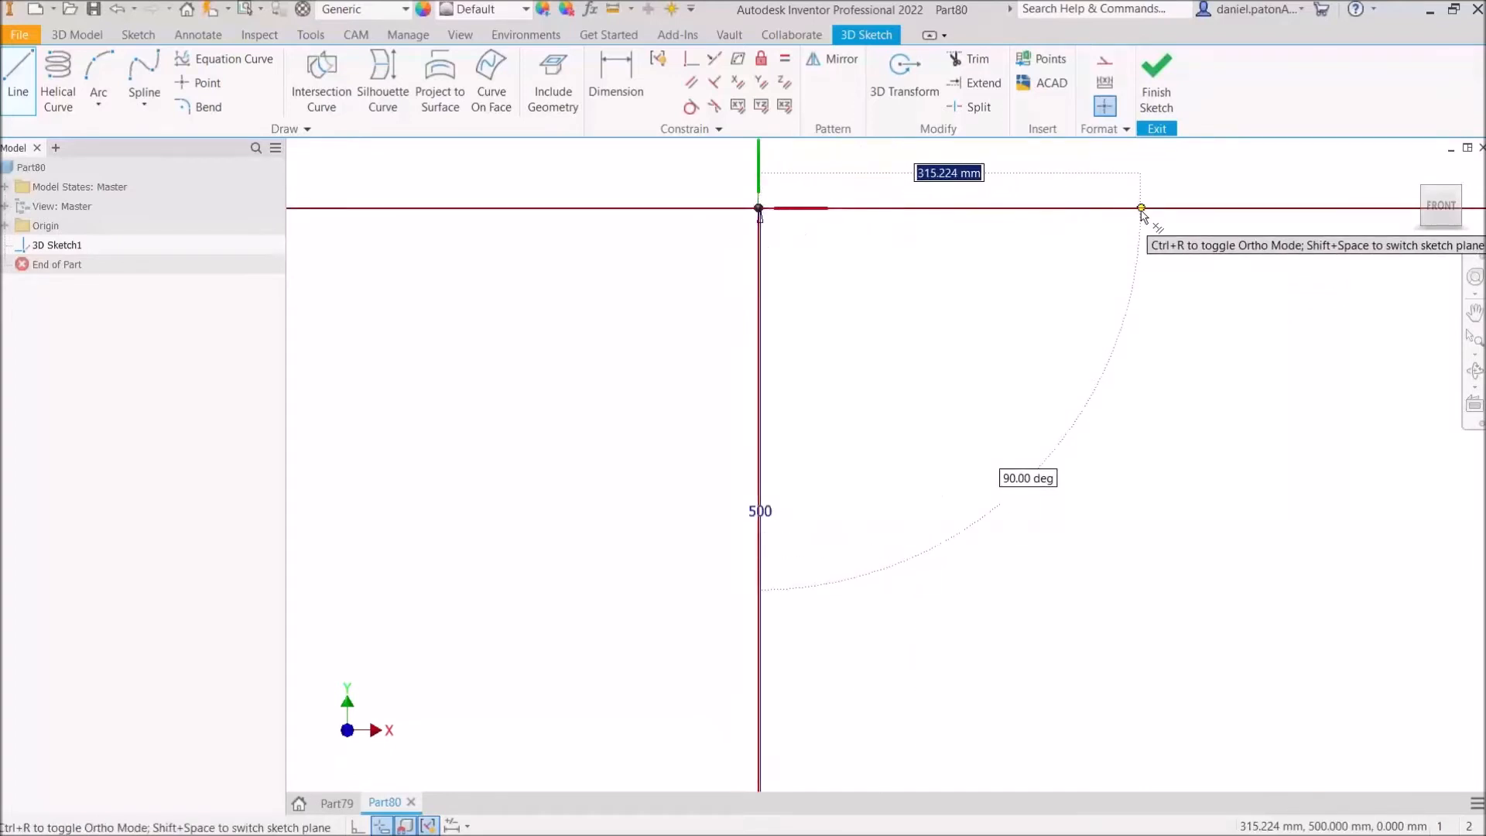
key(Return)
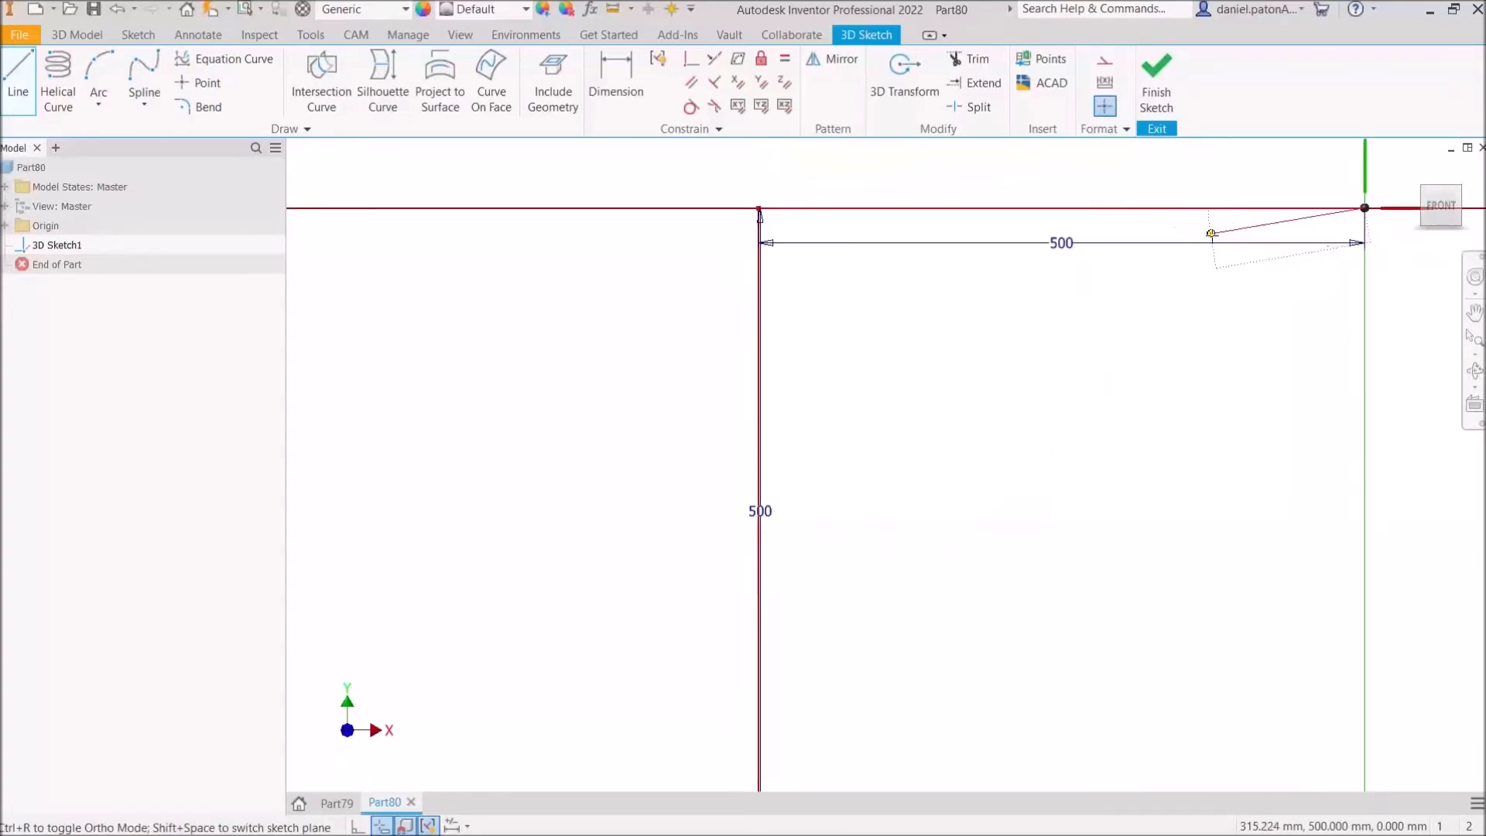
scroll(1211, 235, down, 3)
mouse_move(1215, 282)
middle_down()
mouse_move(1121, 252)
mouse_move(1111, 229)
middle_up()
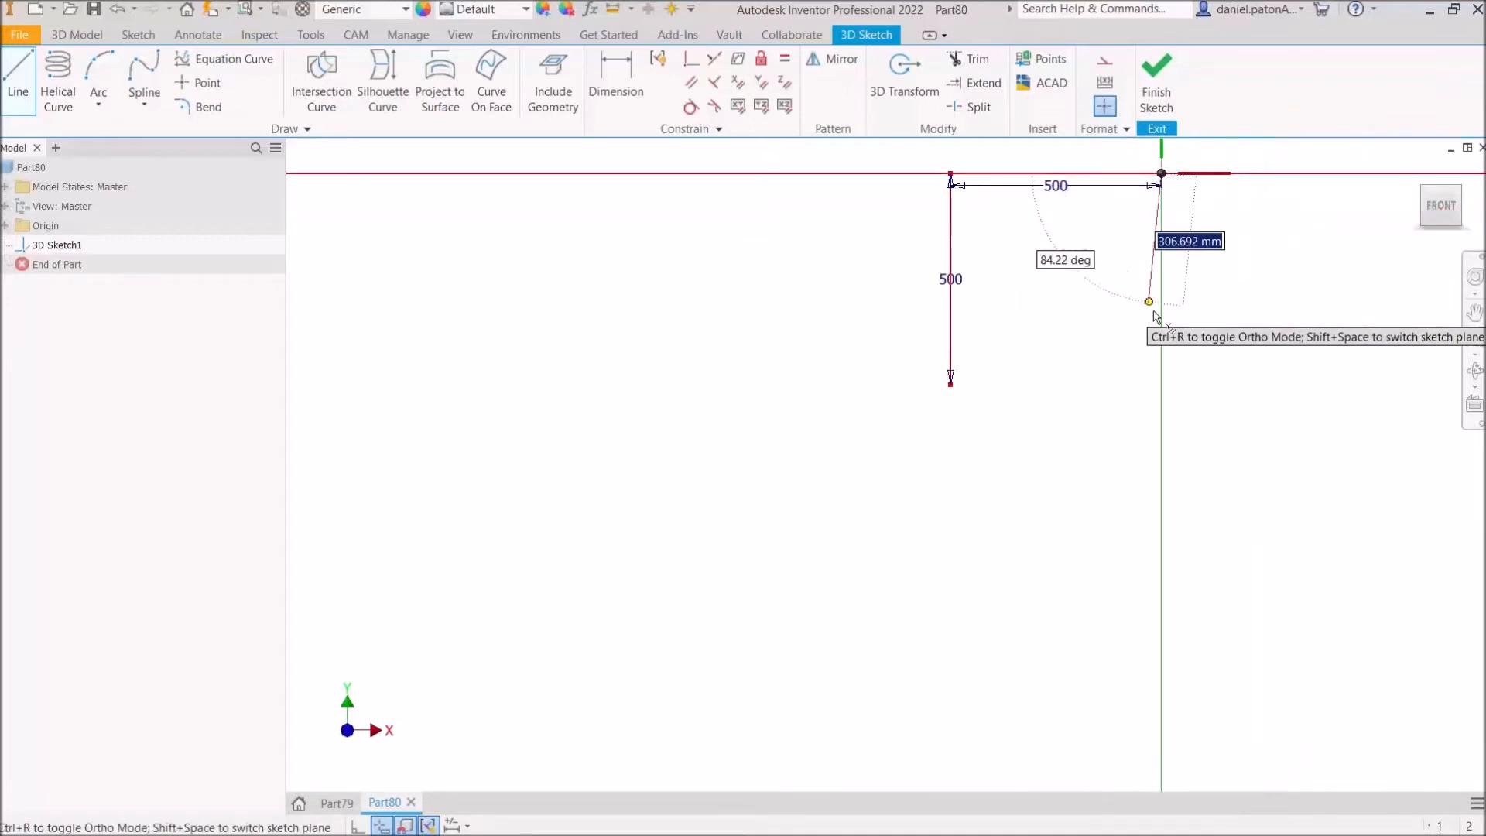
click(1161, 371)
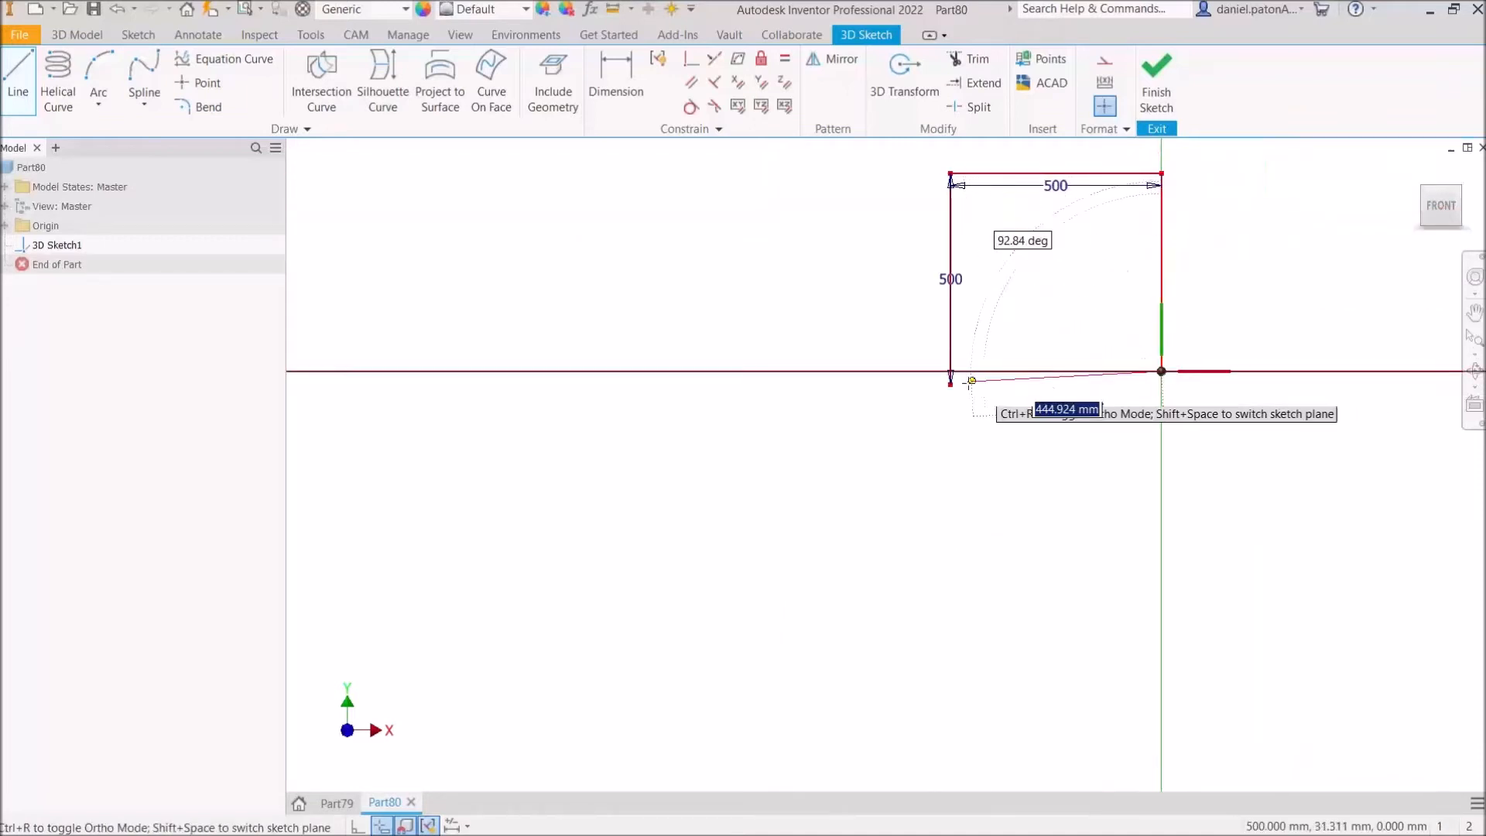
click(951, 383)
right_click(1099, 343)
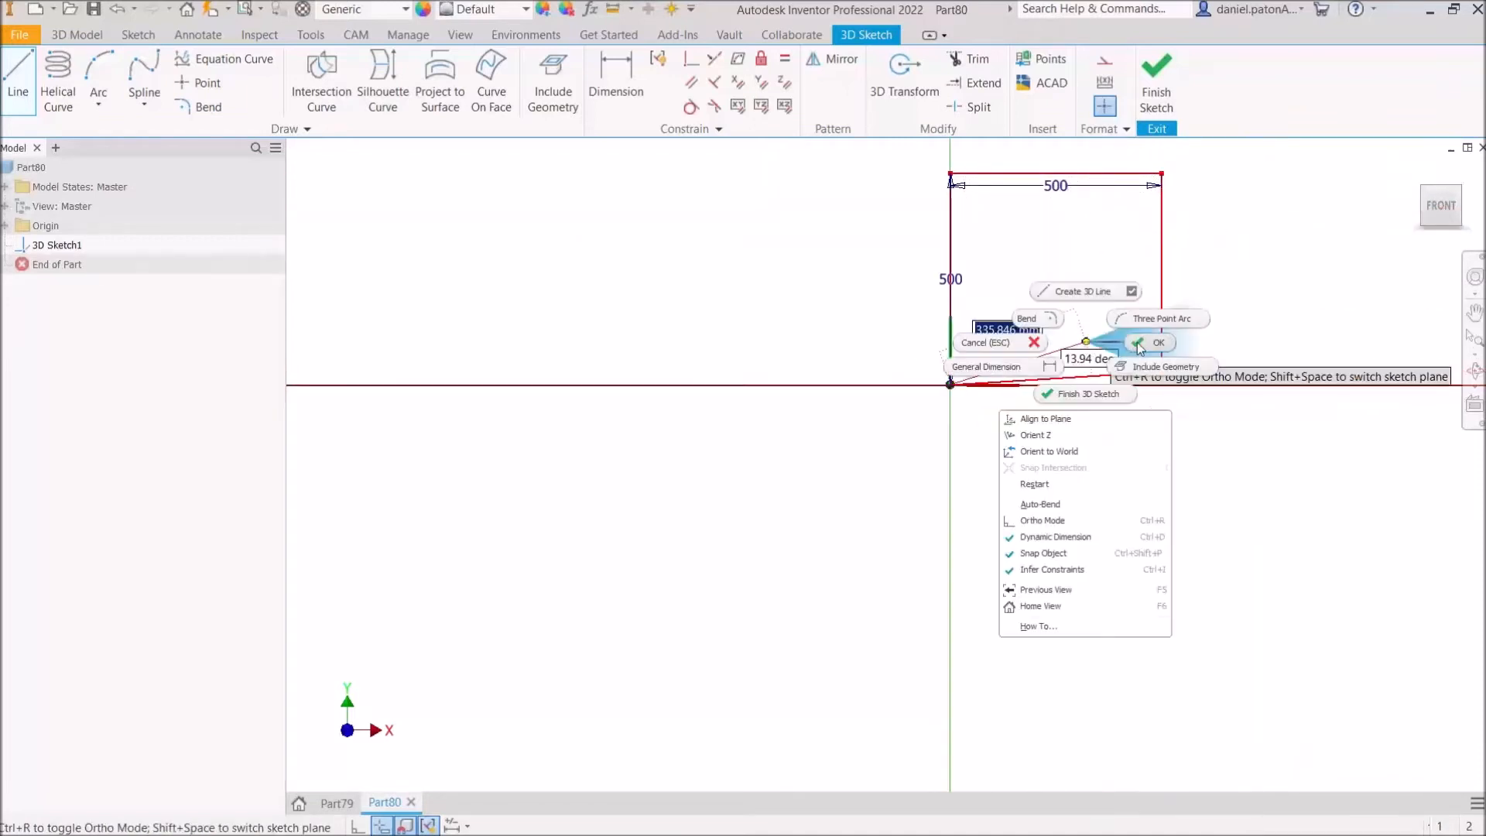
click(1020, 407)
Step: Apply Equal constraints between the loop's top and bottom lines and between its two vertical sides
middle_drag(1202, 286, 1144, 322)
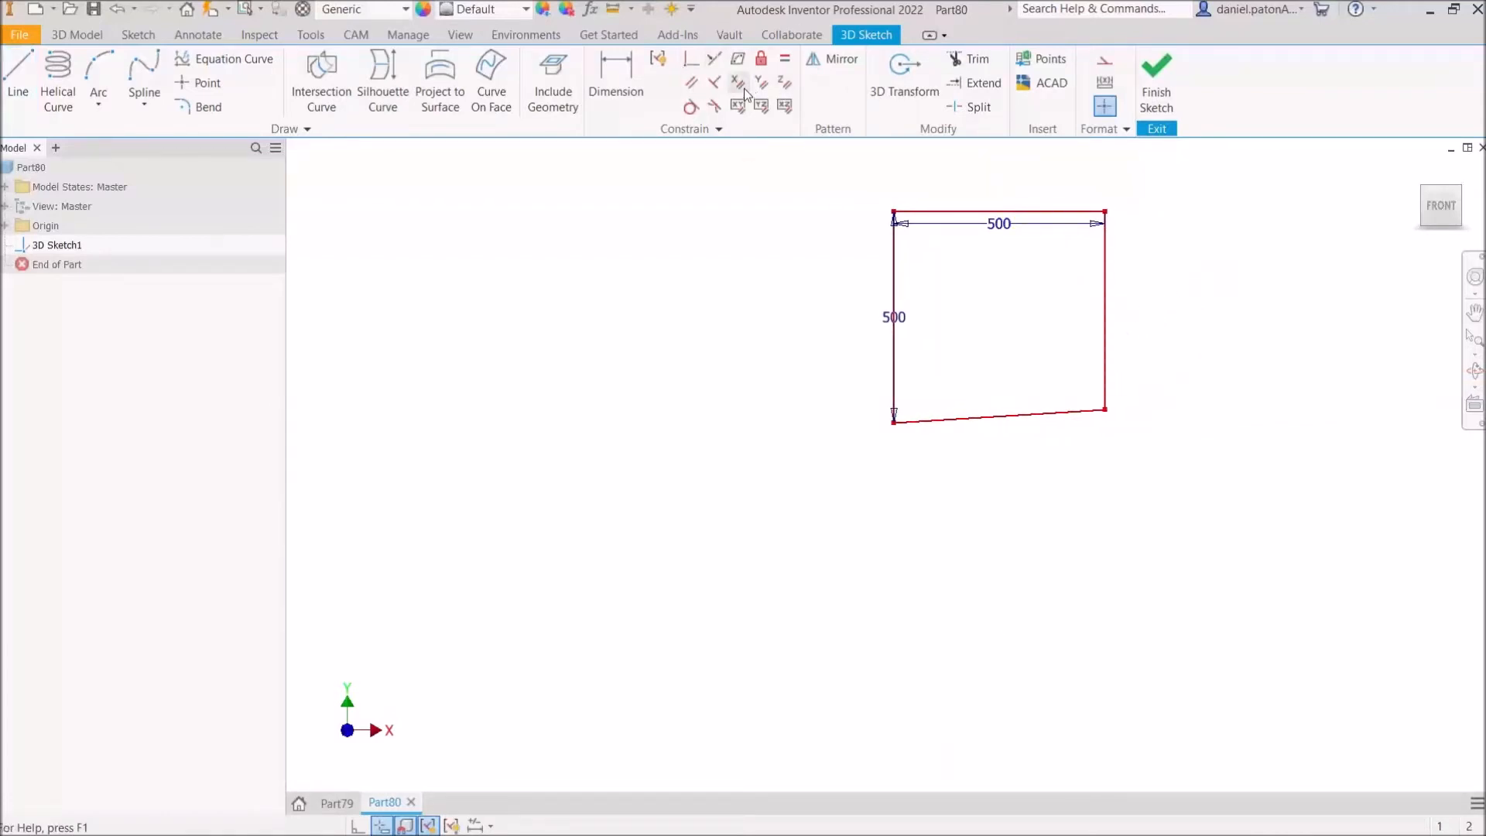
click(785, 62)
click(1065, 212)
click(1076, 413)
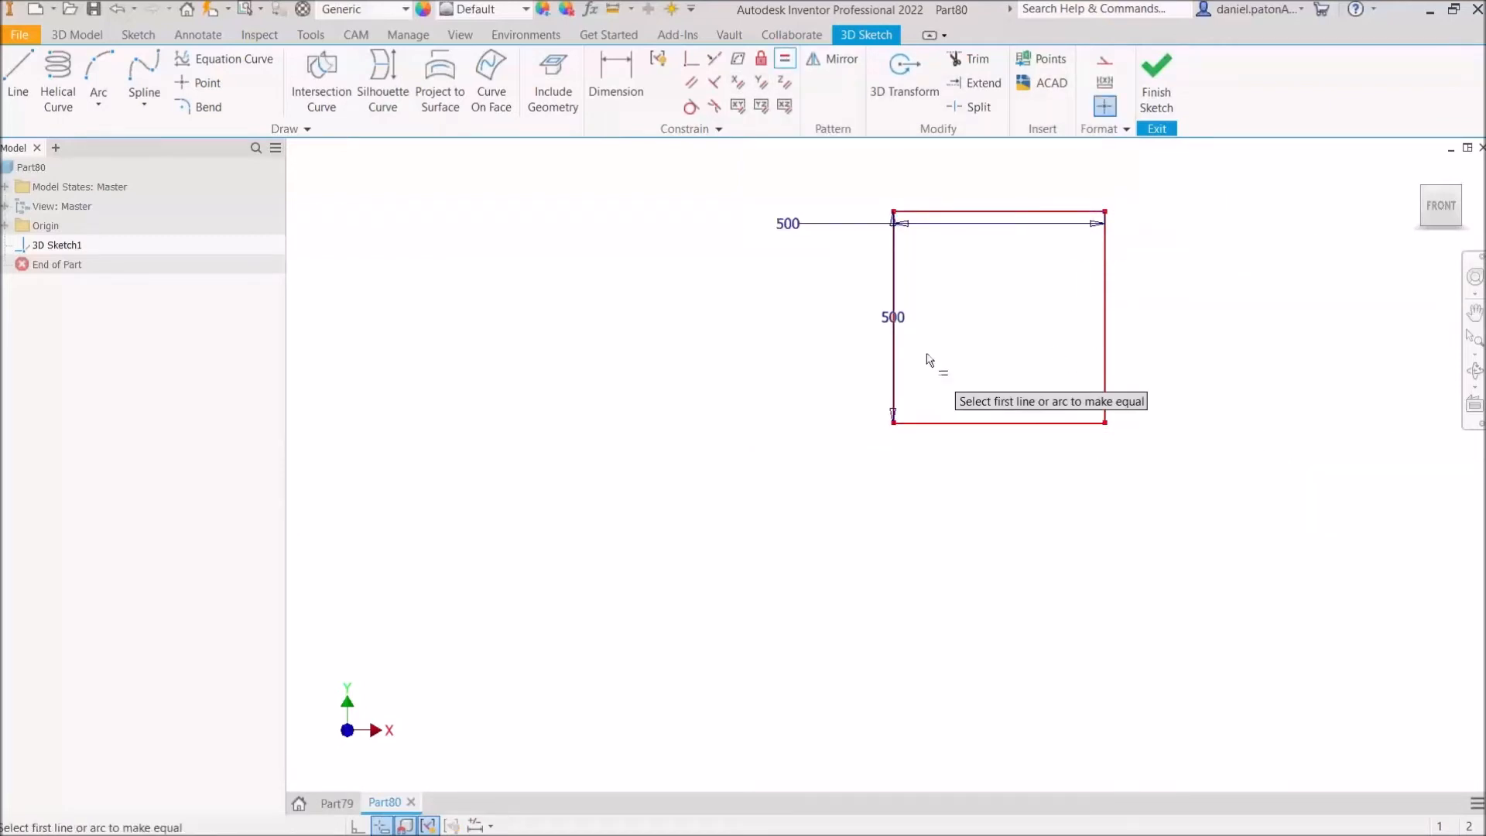
click(896, 352)
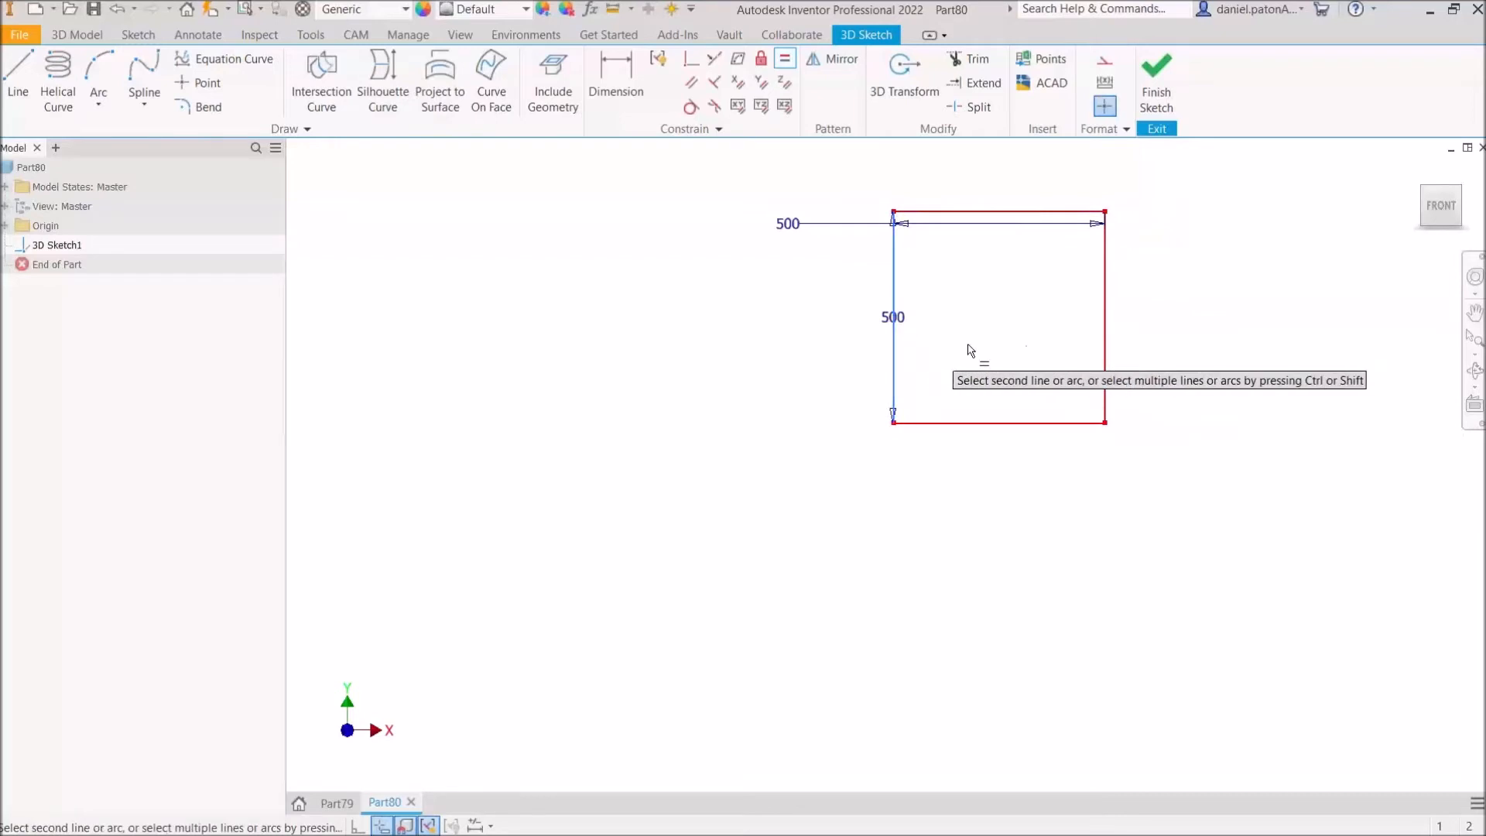
click(1104, 357)
right_click(1213, 286)
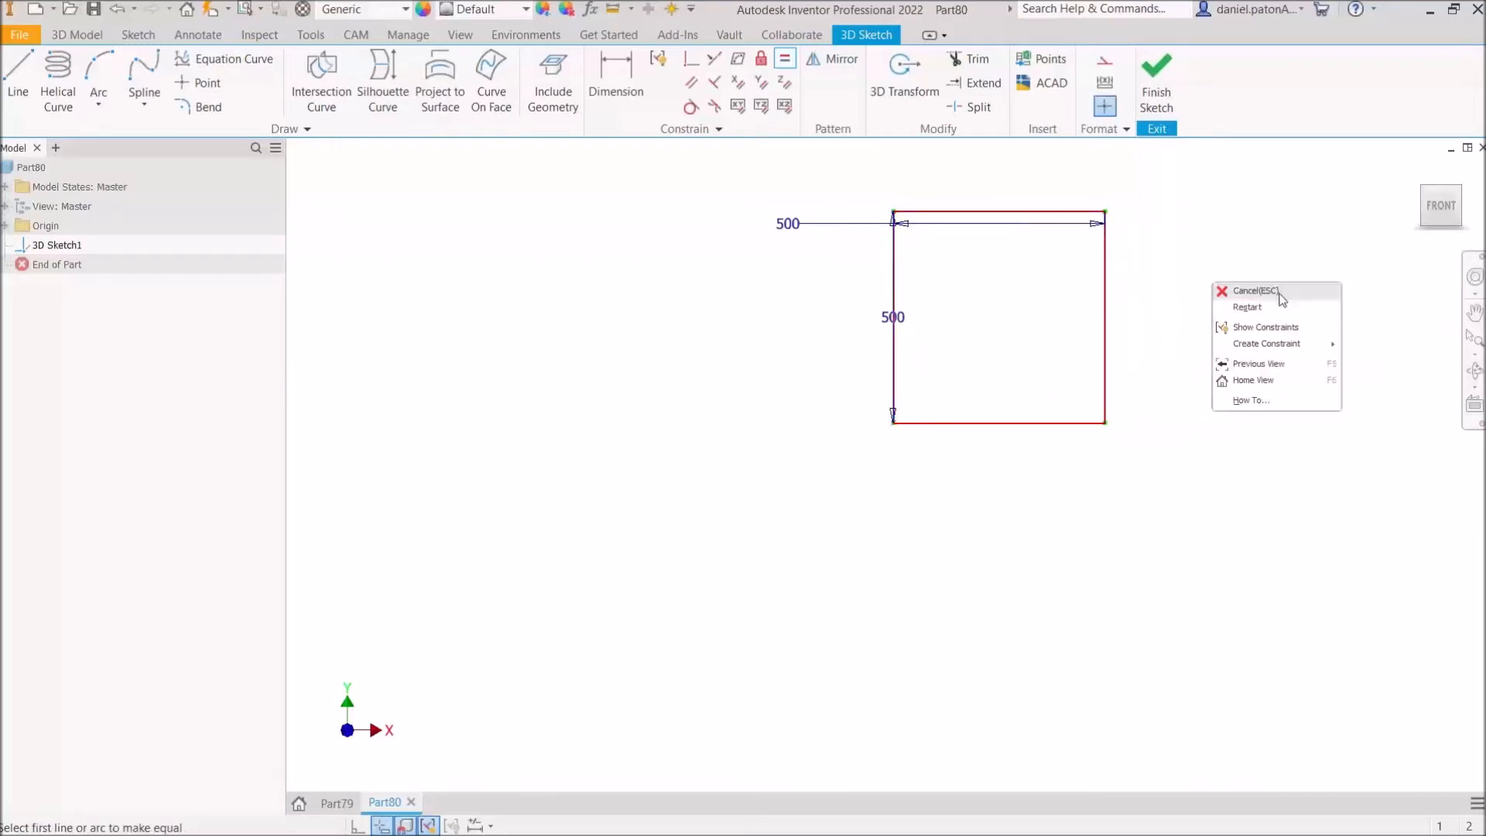
click(1255, 291)
Step: Start a 3D line from the square's upper corner at the far end of the top line, heading out of the front plane
mouse_move(1283, 352)
shift+middle_down()
mouse_move(1177, 348)
mouse_move(1145, 375)
shift+middle_up()
mouse_move(1261, 309)
shift+middle_down()
mouse_move(1112, 325)
mouse_move(1084, 351)
shift+middle_up()
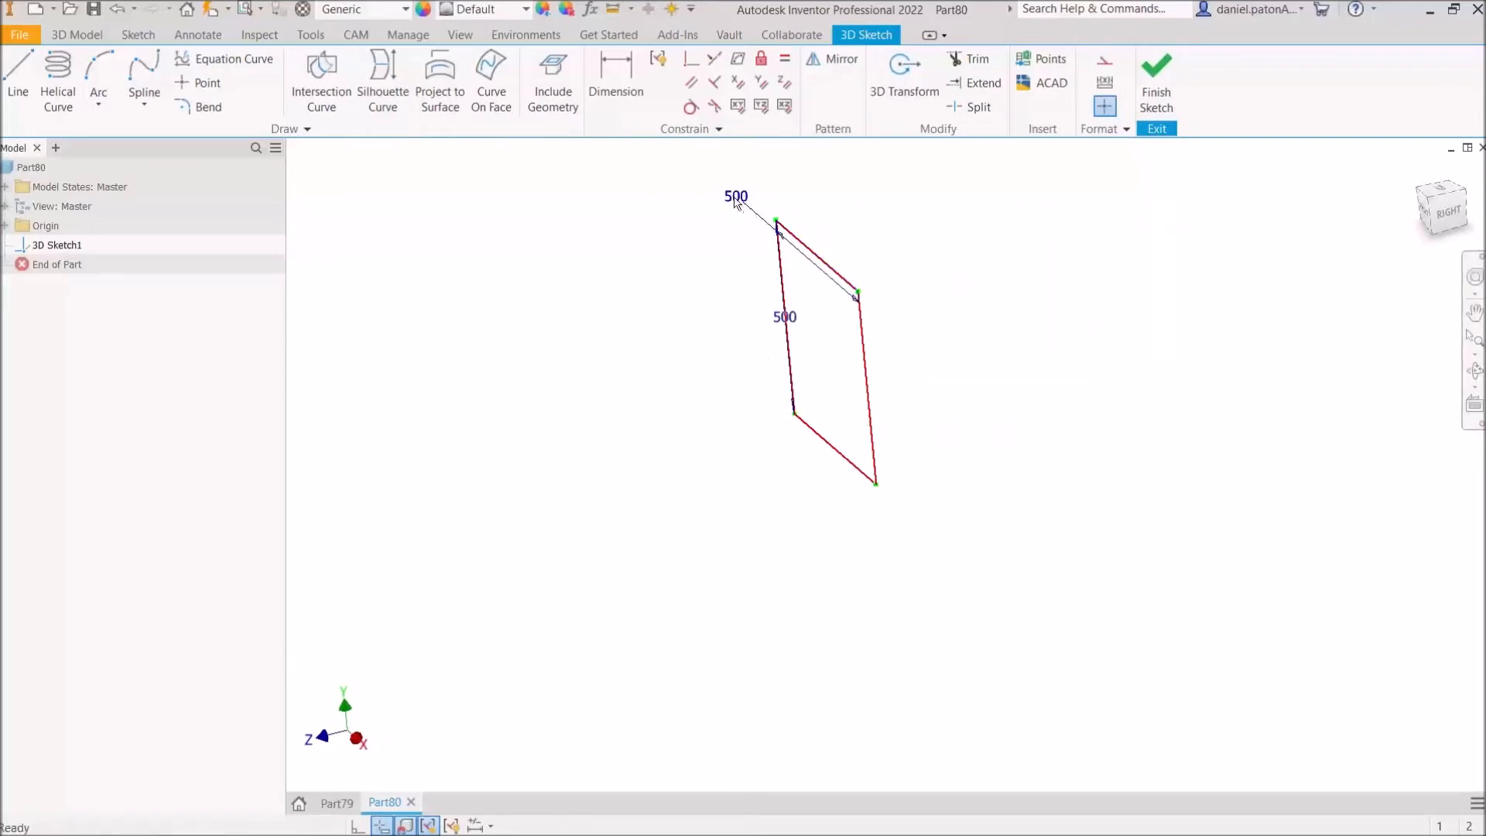
middle_drag(1018, 326, 902, 382)
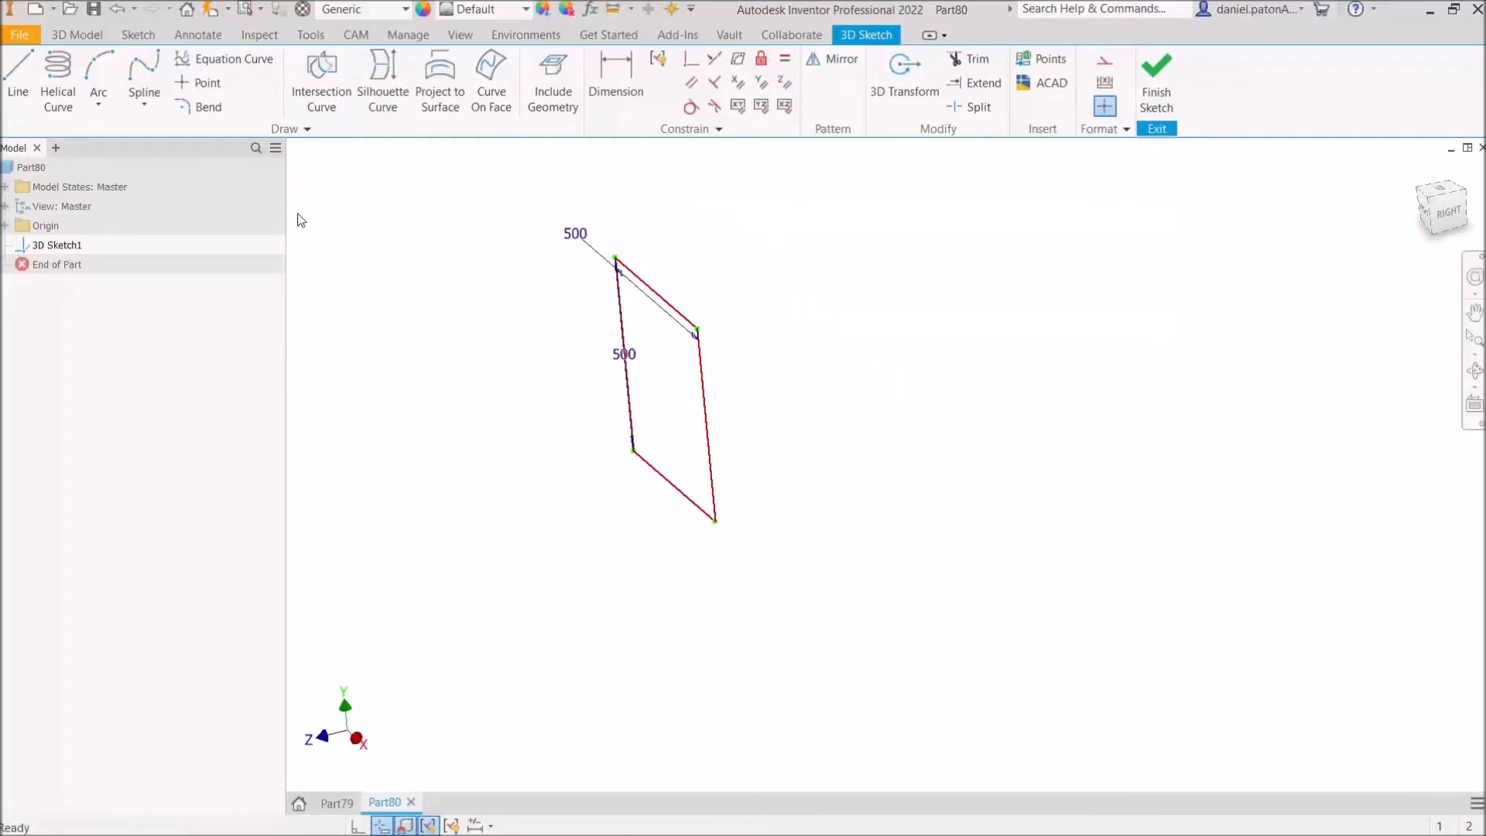
click(15, 77)
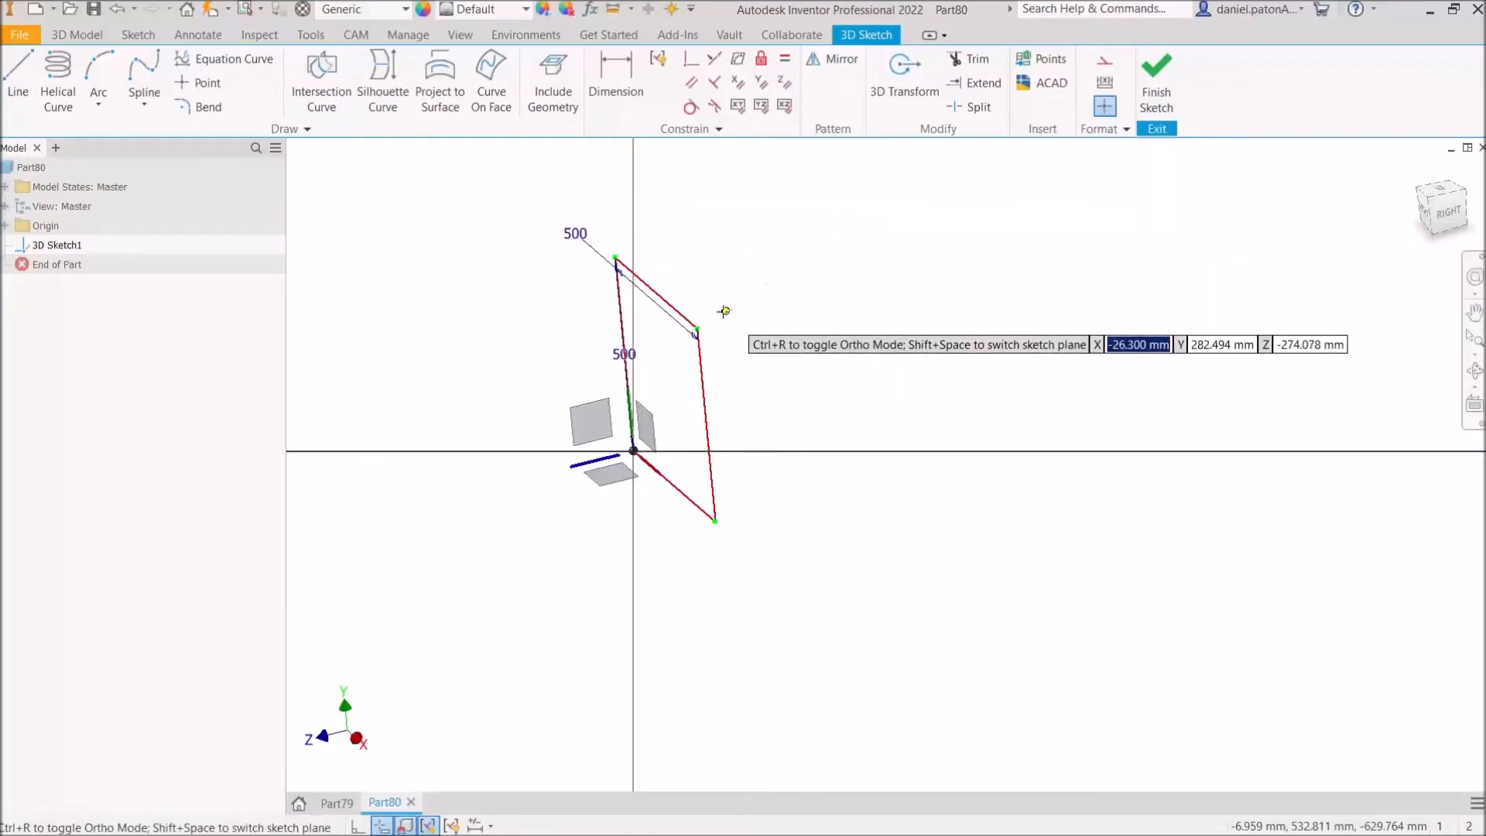
click(696, 328)
middle_drag(1012, 190, 922, 294)
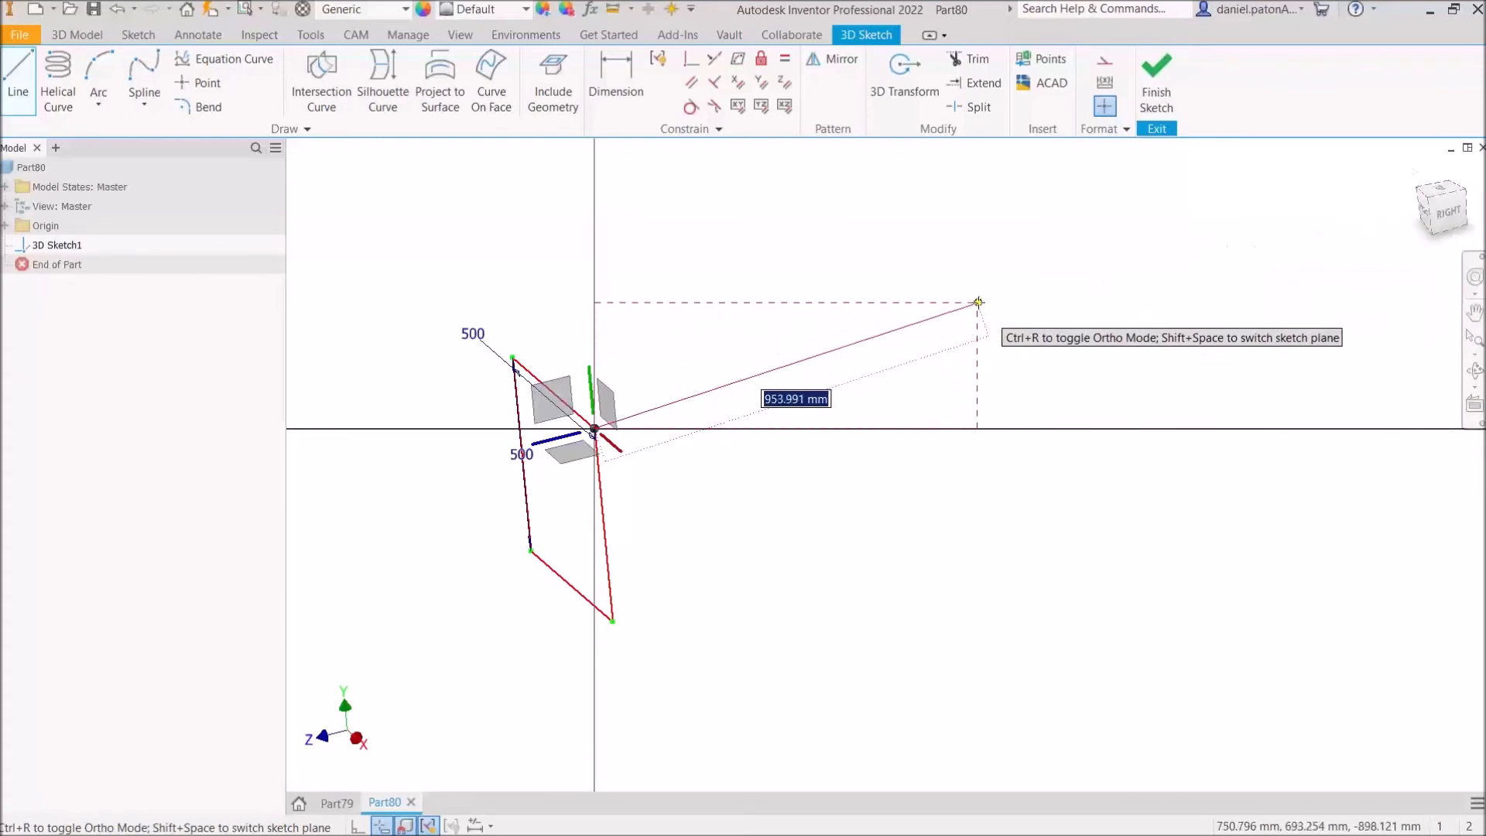
Step: Draw three connected lines between the vertical square's two upper corners, closing a second four-sided loop that shares its top edge
click(1006, 297)
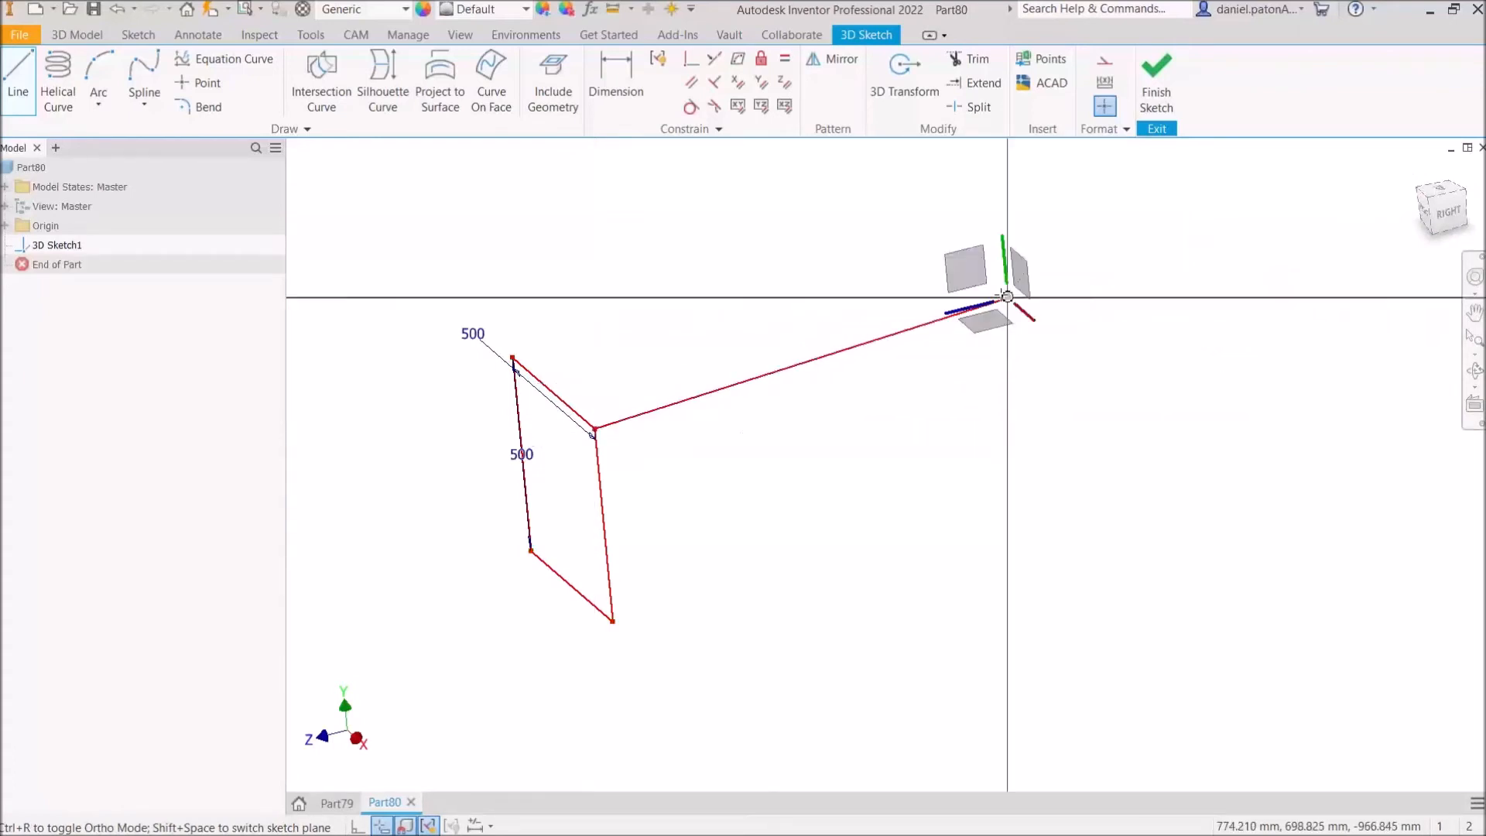
click(903, 219)
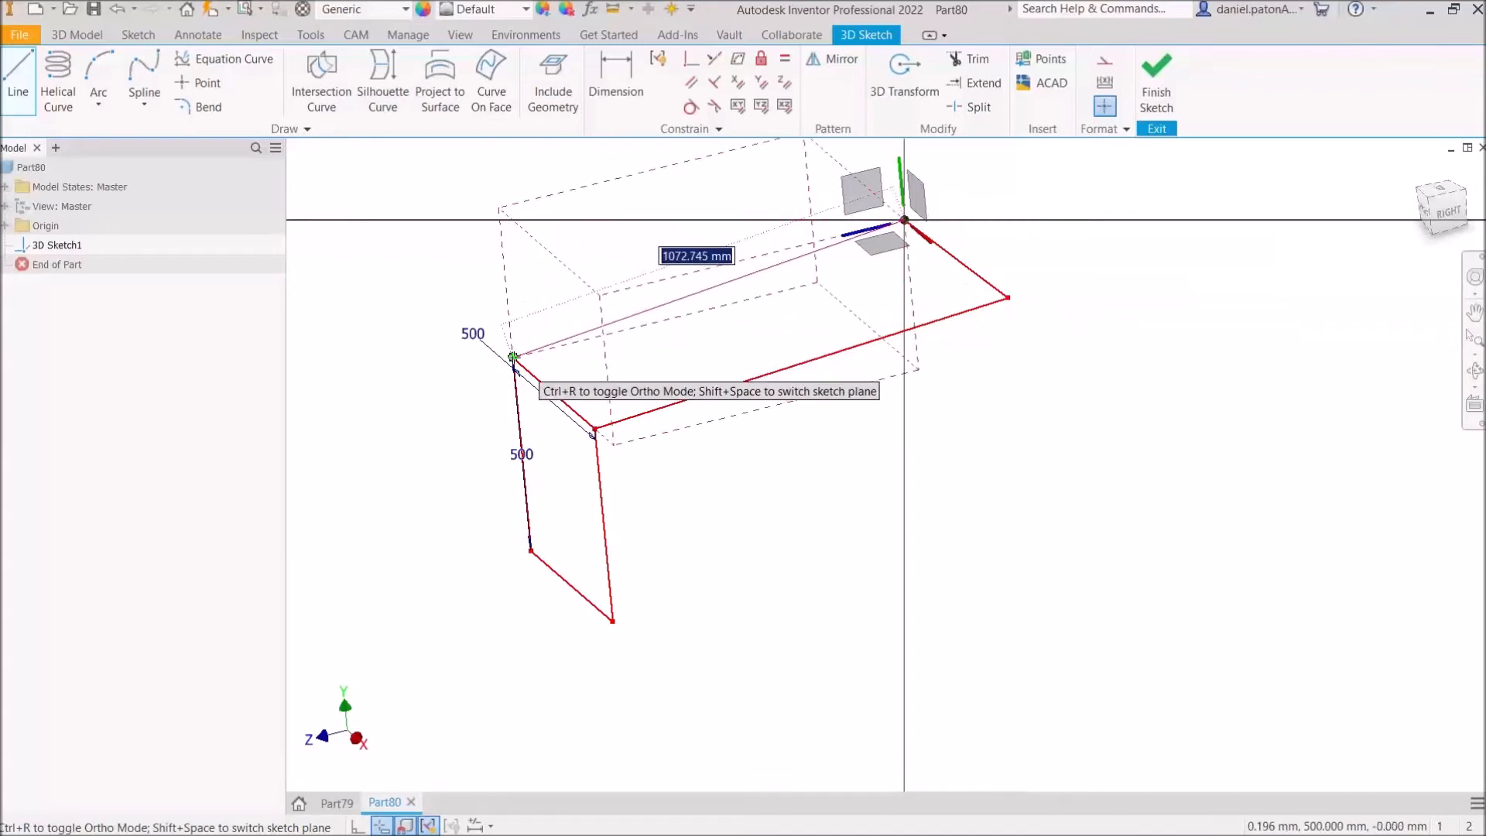
click(512, 357)
right_click(727, 336)
click(793, 337)
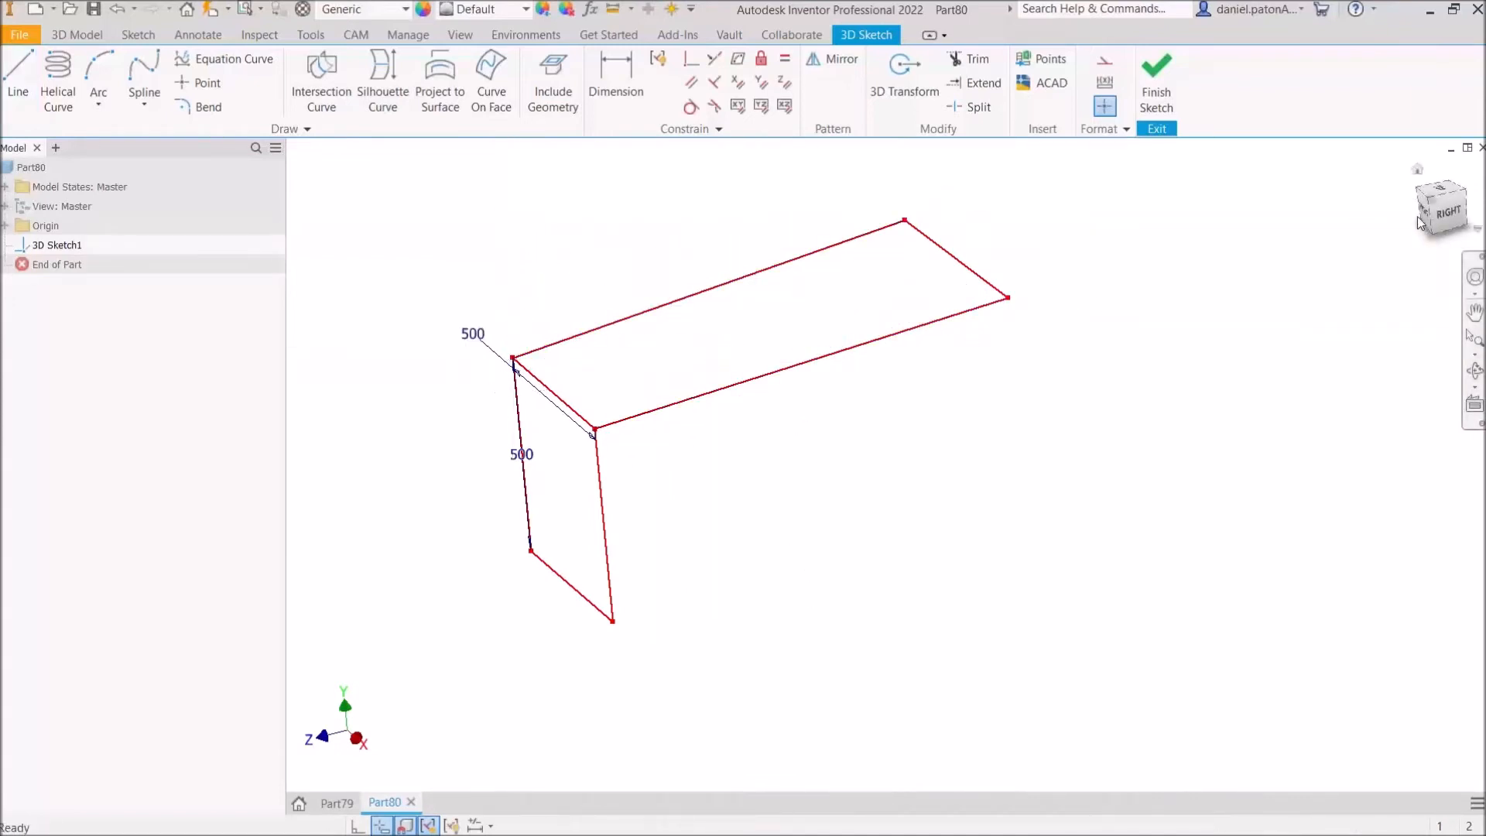
Step: Examine the new loop's orientation from the right, front and angled views against the YZ and XZ origin planes
click(1446, 213)
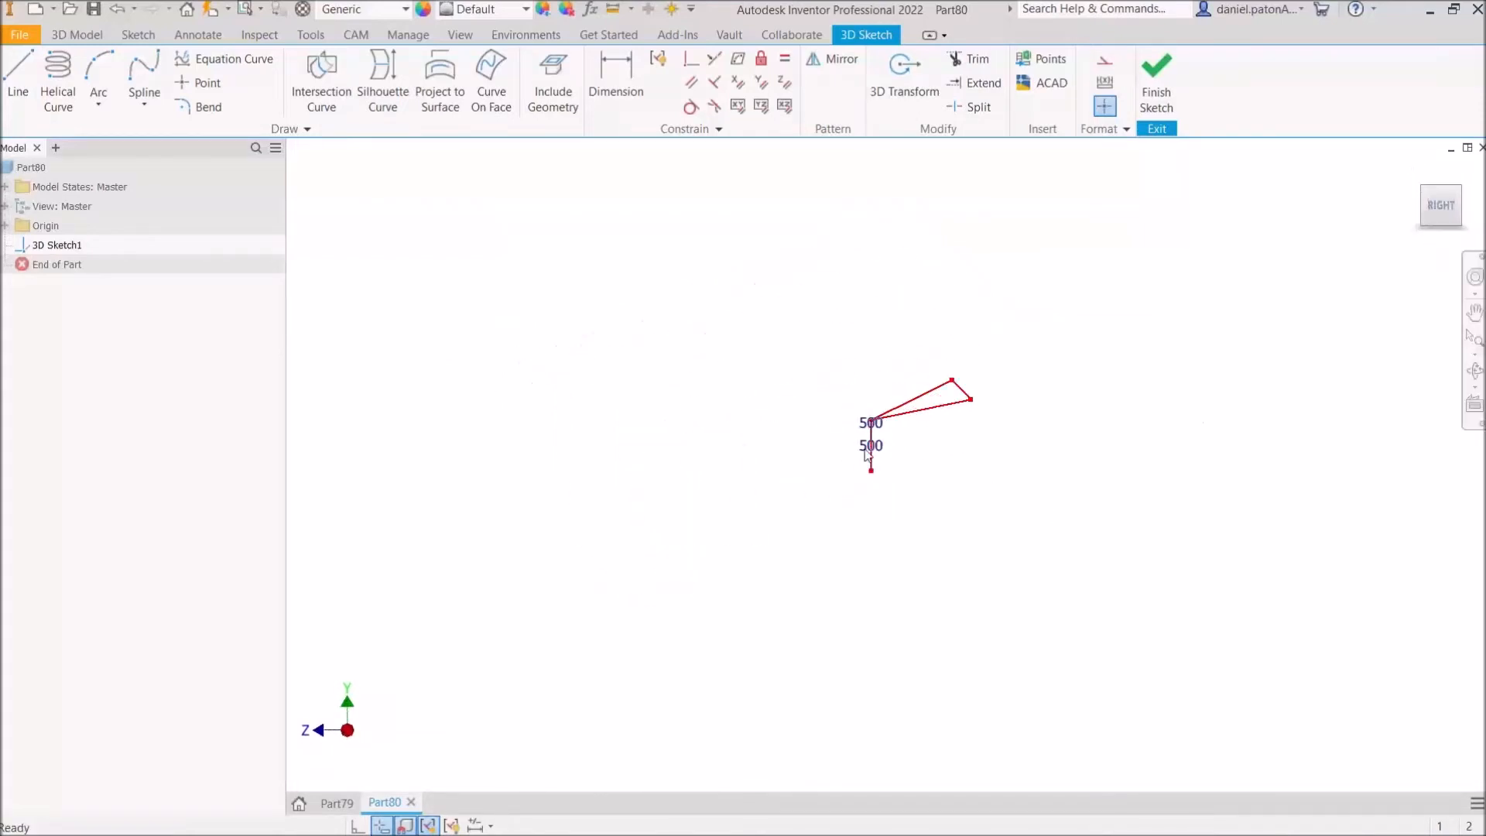
scroll(887, 431, up, 5)
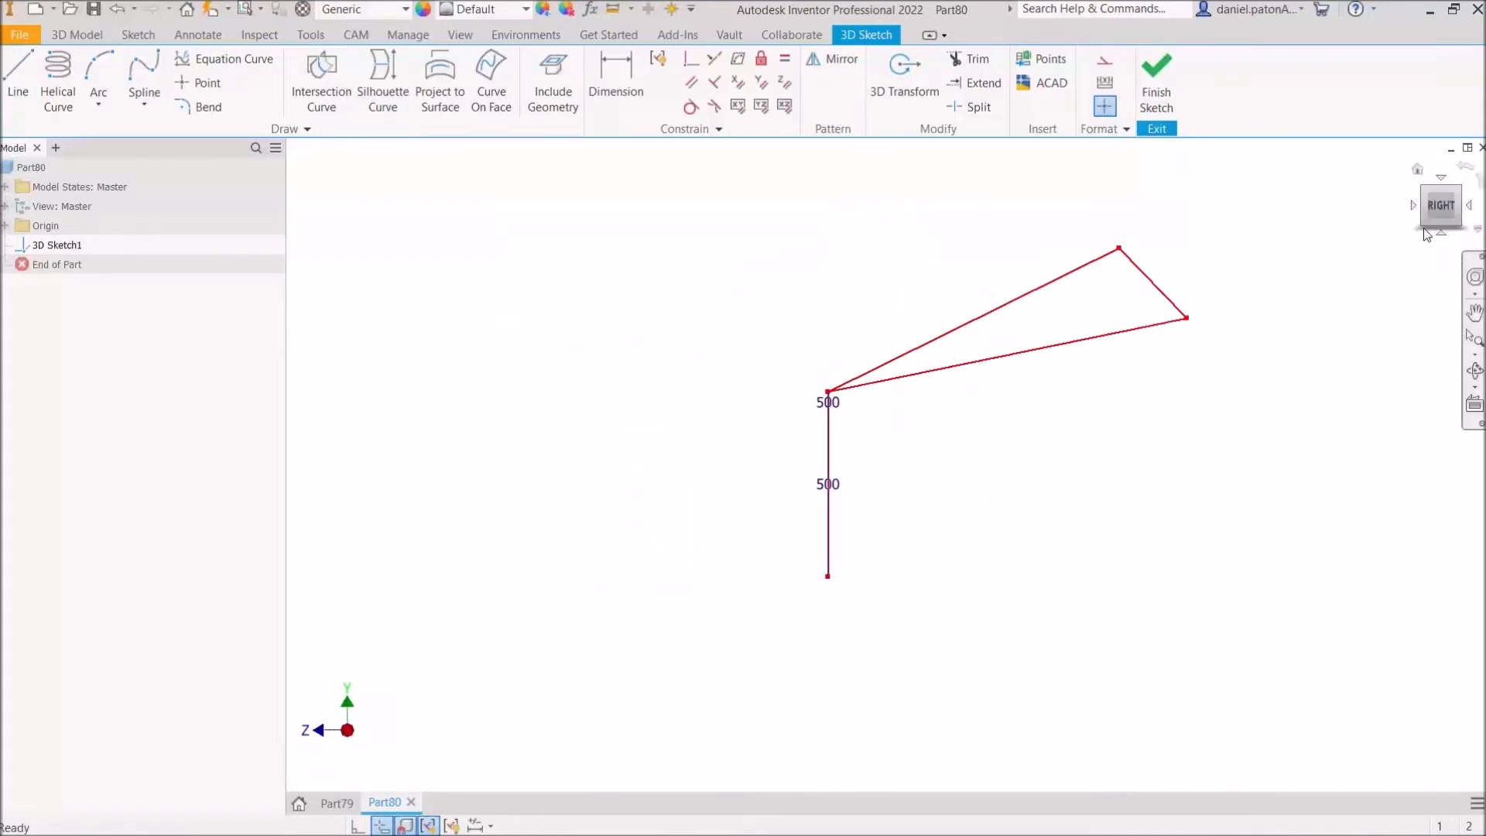
click(1413, 207)
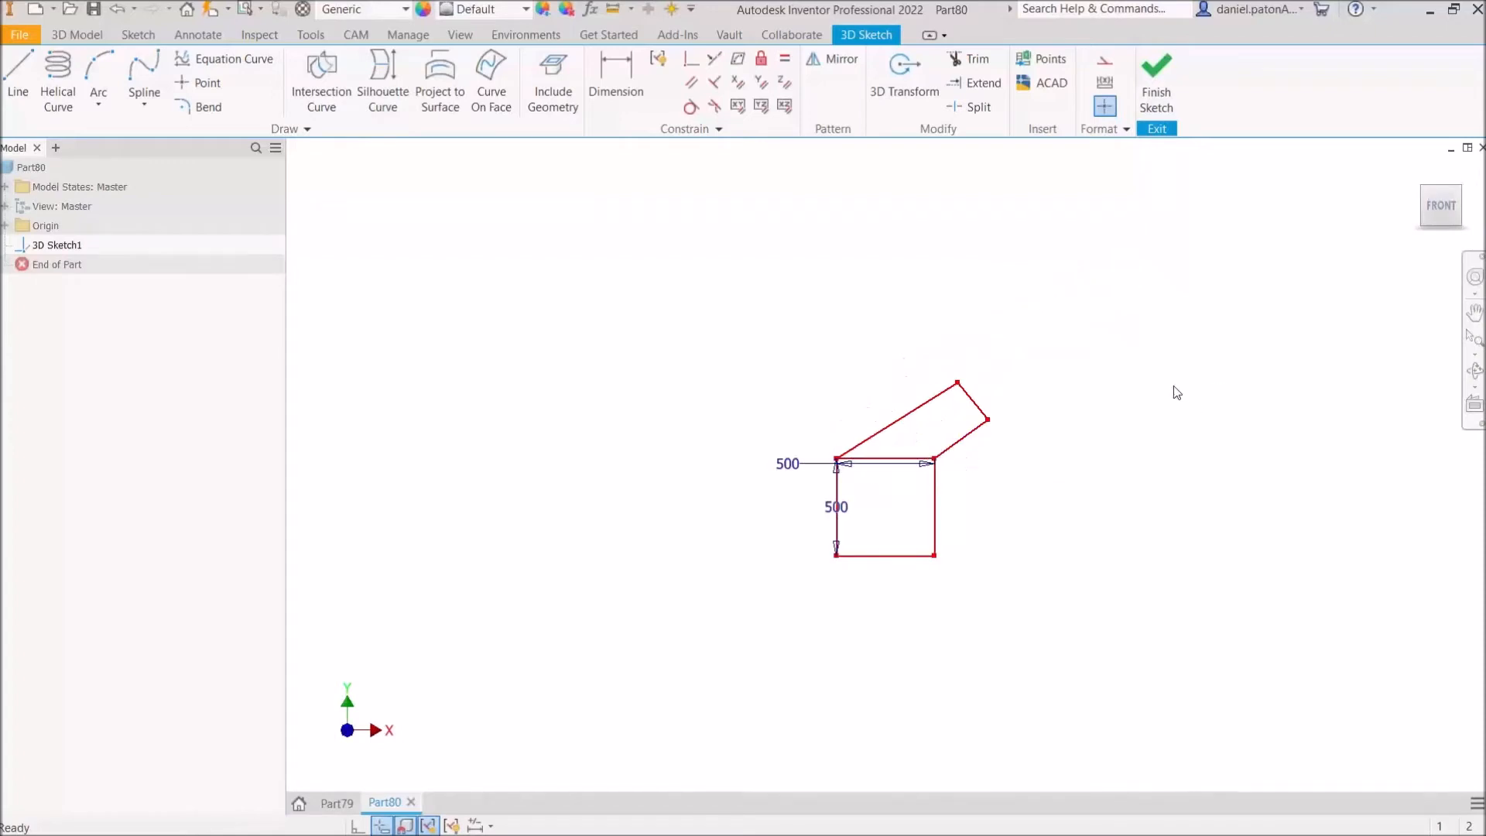
mouse_move(1114, 345)
shift+middle_down()
mouse_move(1060, 358)
mouse_move(1038, 402)
mouse_move(1021, 443)
mouse_move(1061, 431)
mouse_move(1058, 485)
mouse_move(918, 386)
mouse_move(981, 428)
mouse_move(998, 541)
mouse_move(827, 483)
shift+middle_up()
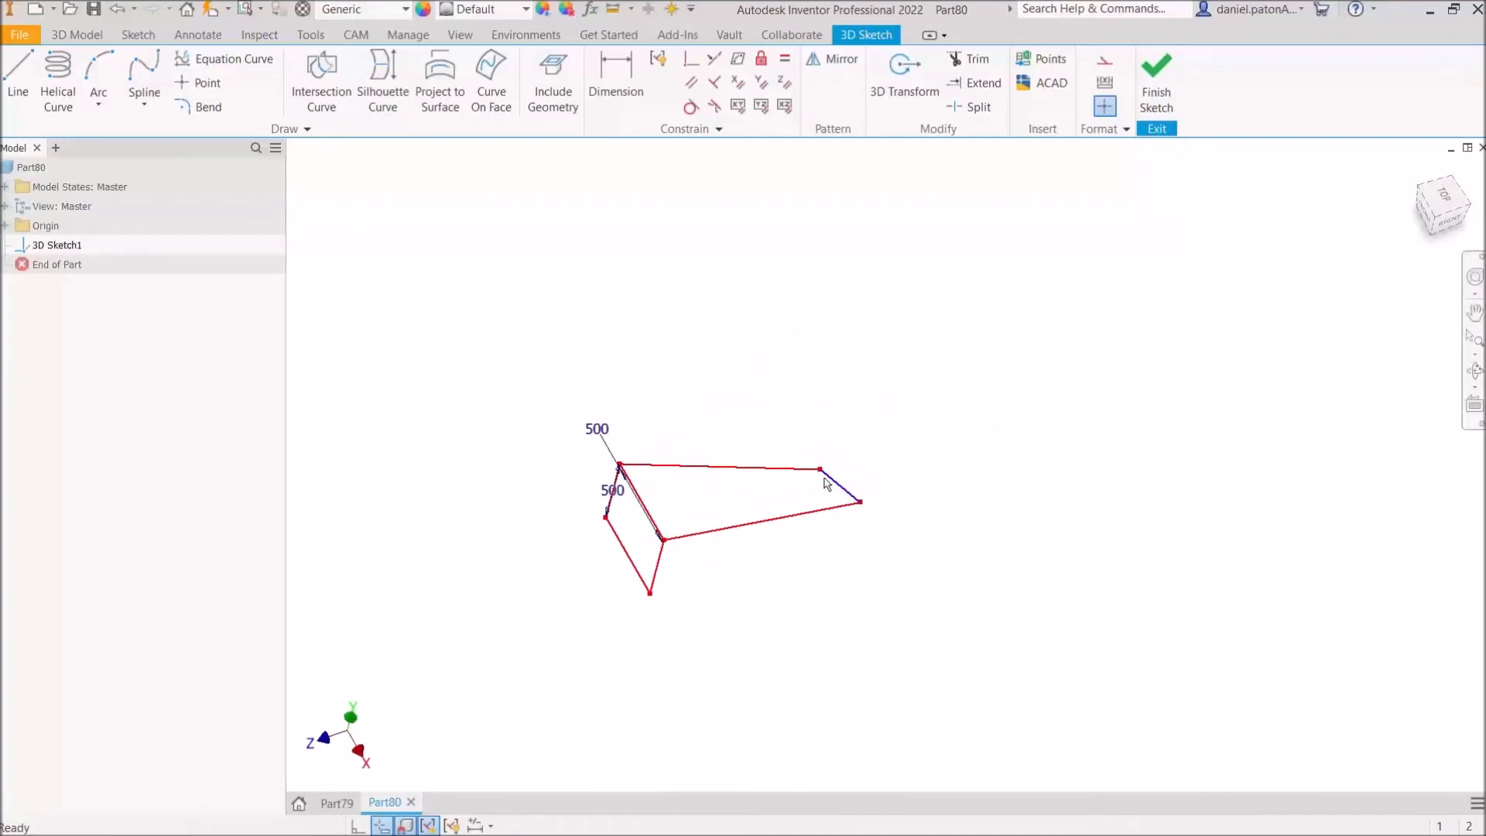
mouse_move(975, 449)
shift+middle_down()
mouse_move(906, 431)
mouse_move(820, 495)
shift+middle_up()
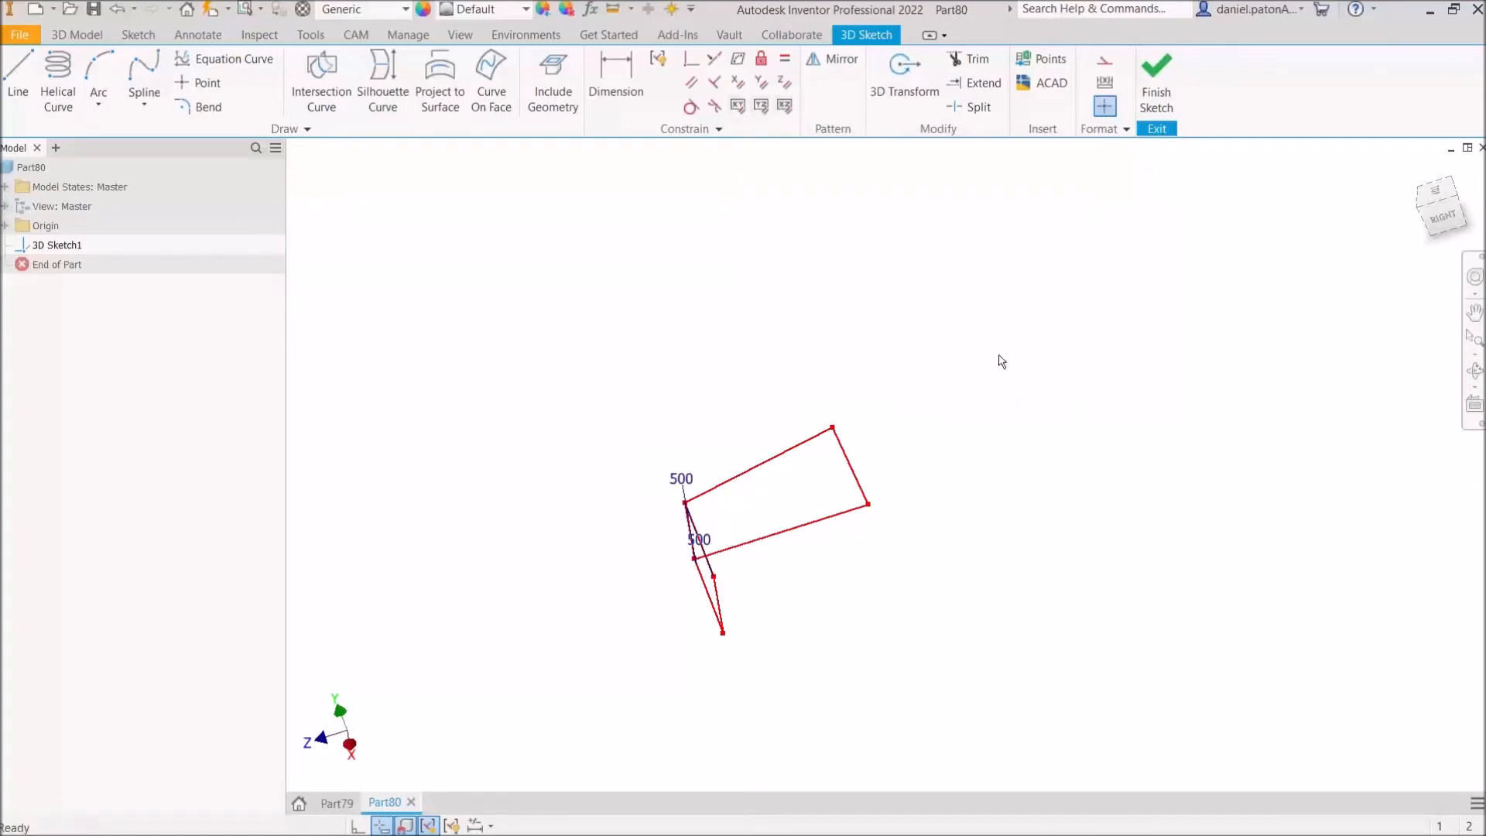
click(6, 226)
click(52, 249)
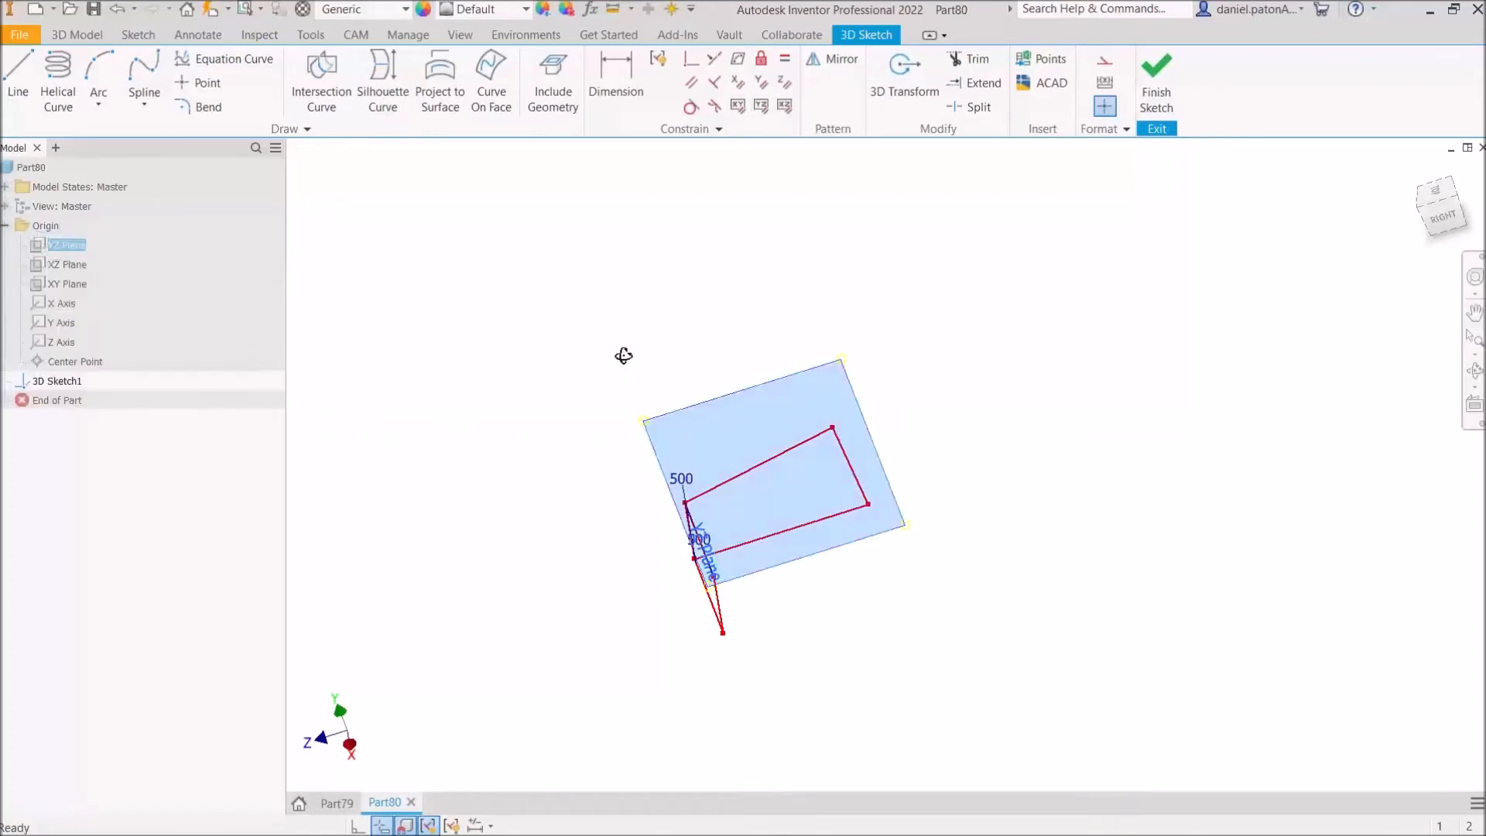
shift+middle_drag(624, 355, 601, 305)
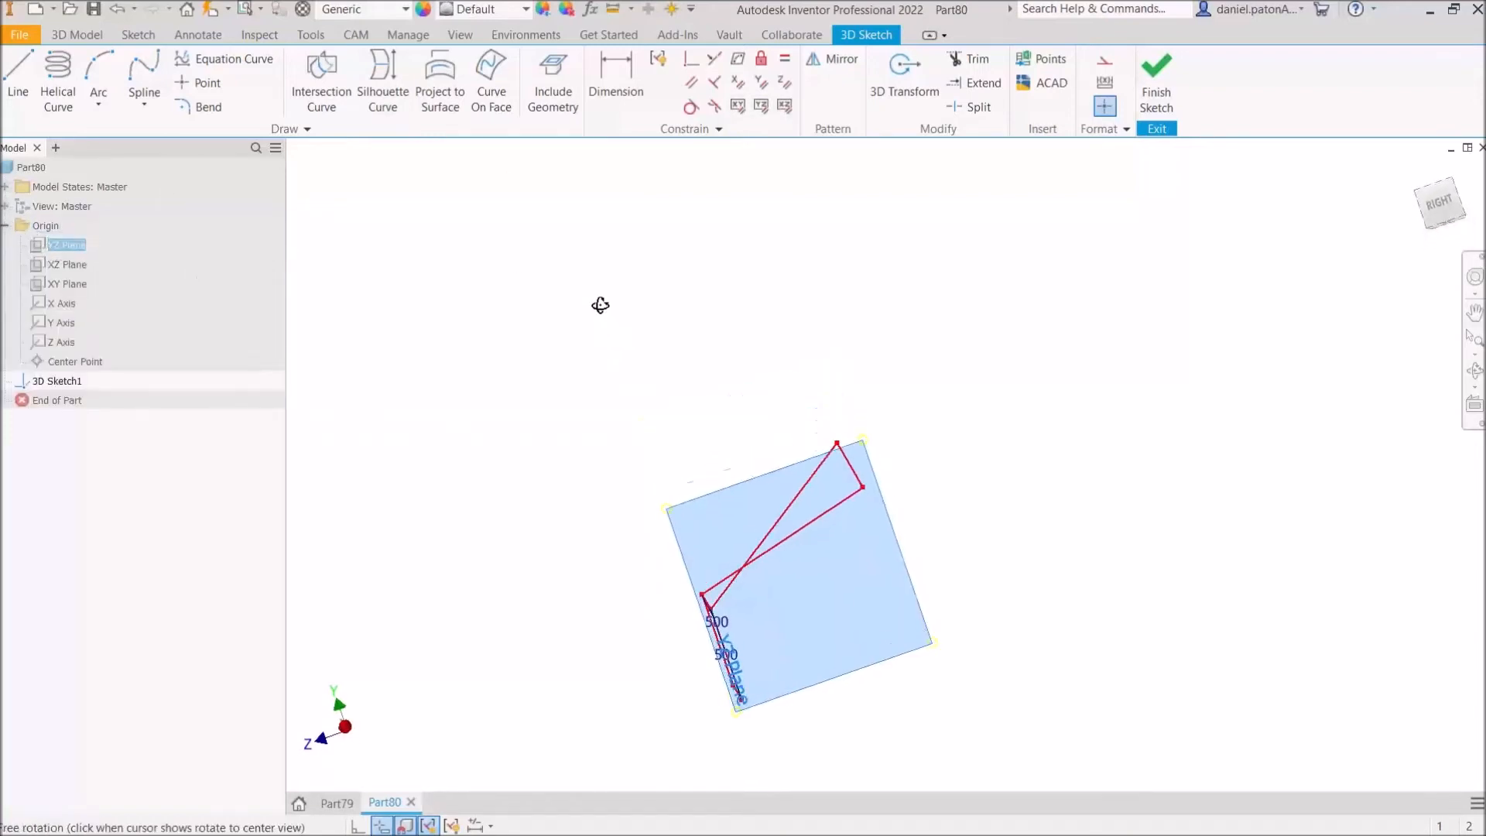
click(59, 264)
mouse_move(354, 308)
shift+middle_down()
mouse_move(479, 355)
mouse_move(368, 309)
mouse_move(395, 365)
shift+middle_up()
click(681, 281)
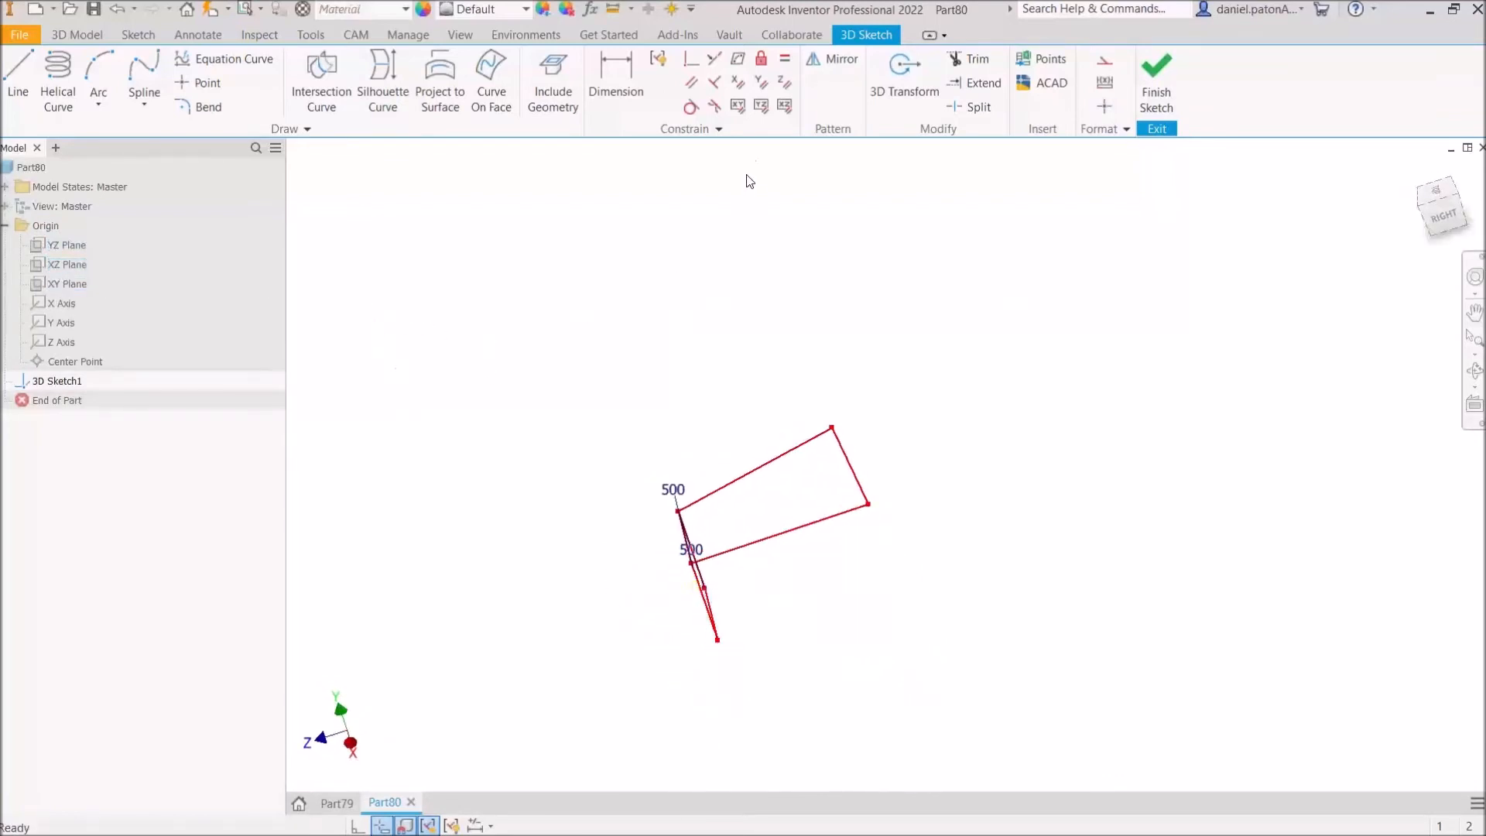
Step: Constrain the near long edge of the slanted loop parallel to the XZ plane and undo the last change
click(786, 106)
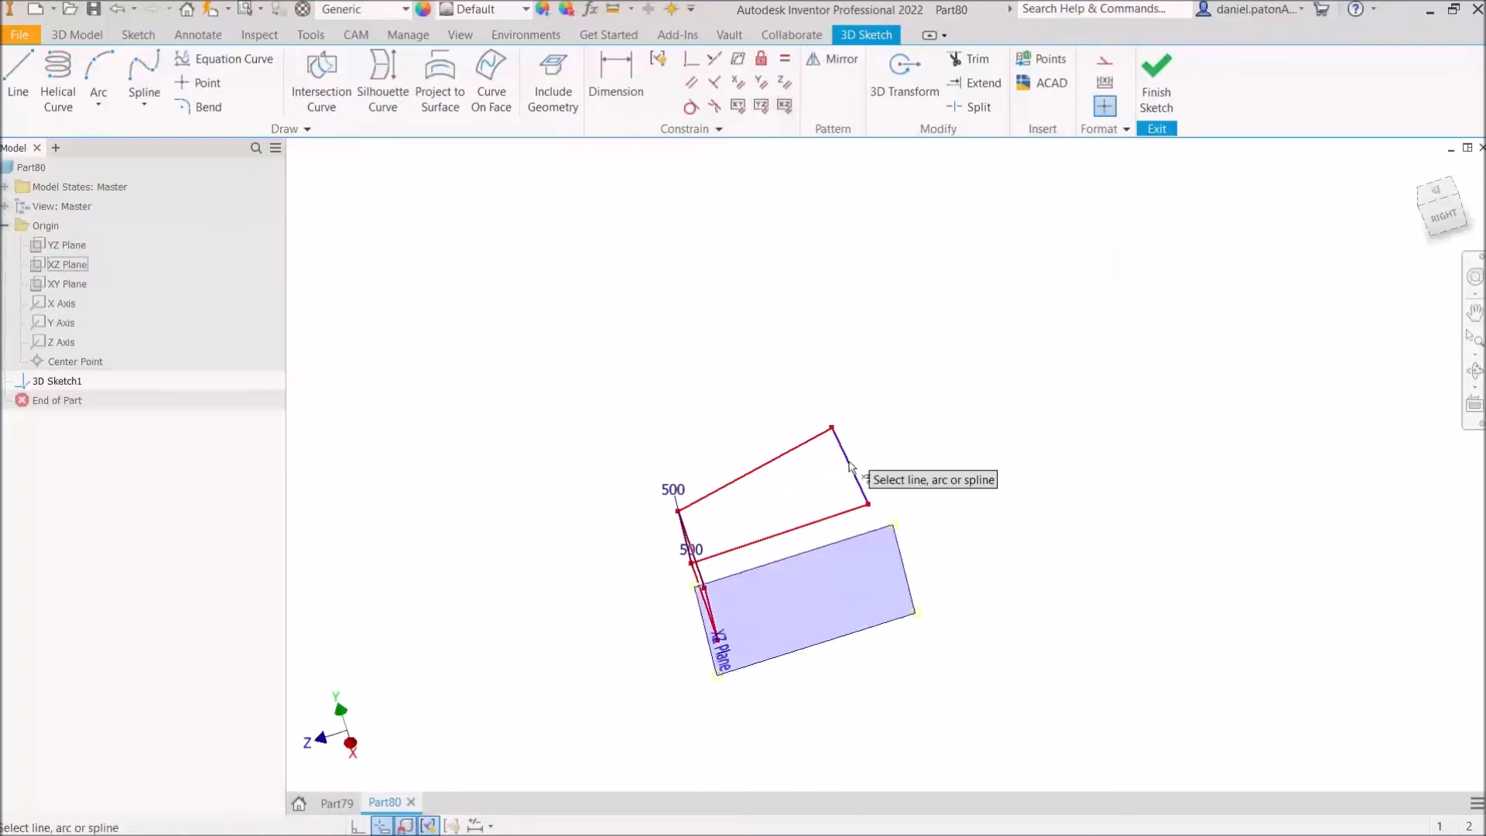
click(808, 529)
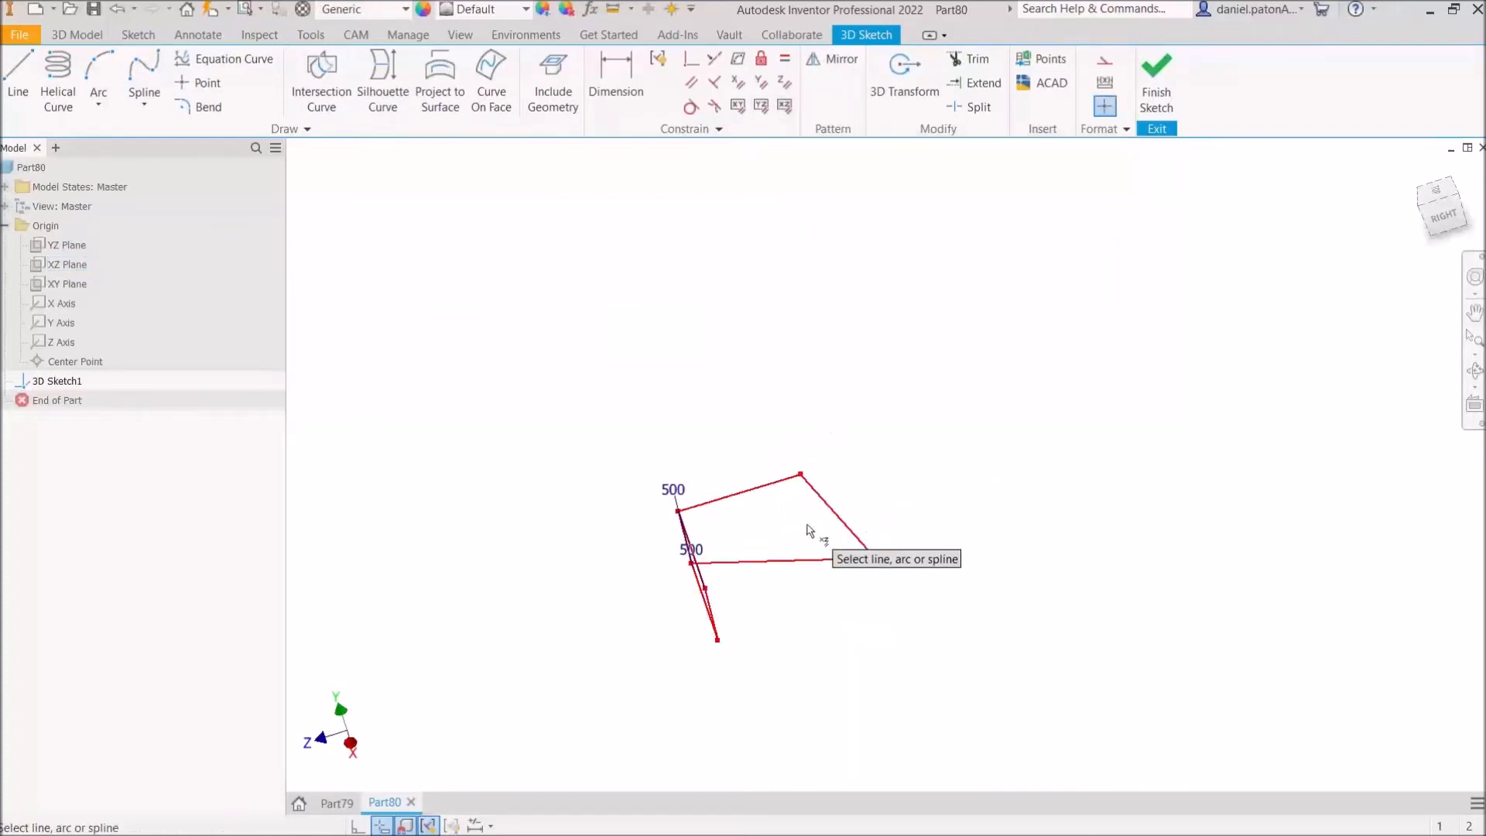
mouse_move(928, 608)
shift+middle_down()
mouse_move(917, 564)
mouse_move(895, 567)
mouse_move(920, 604)
shift+middle_up()
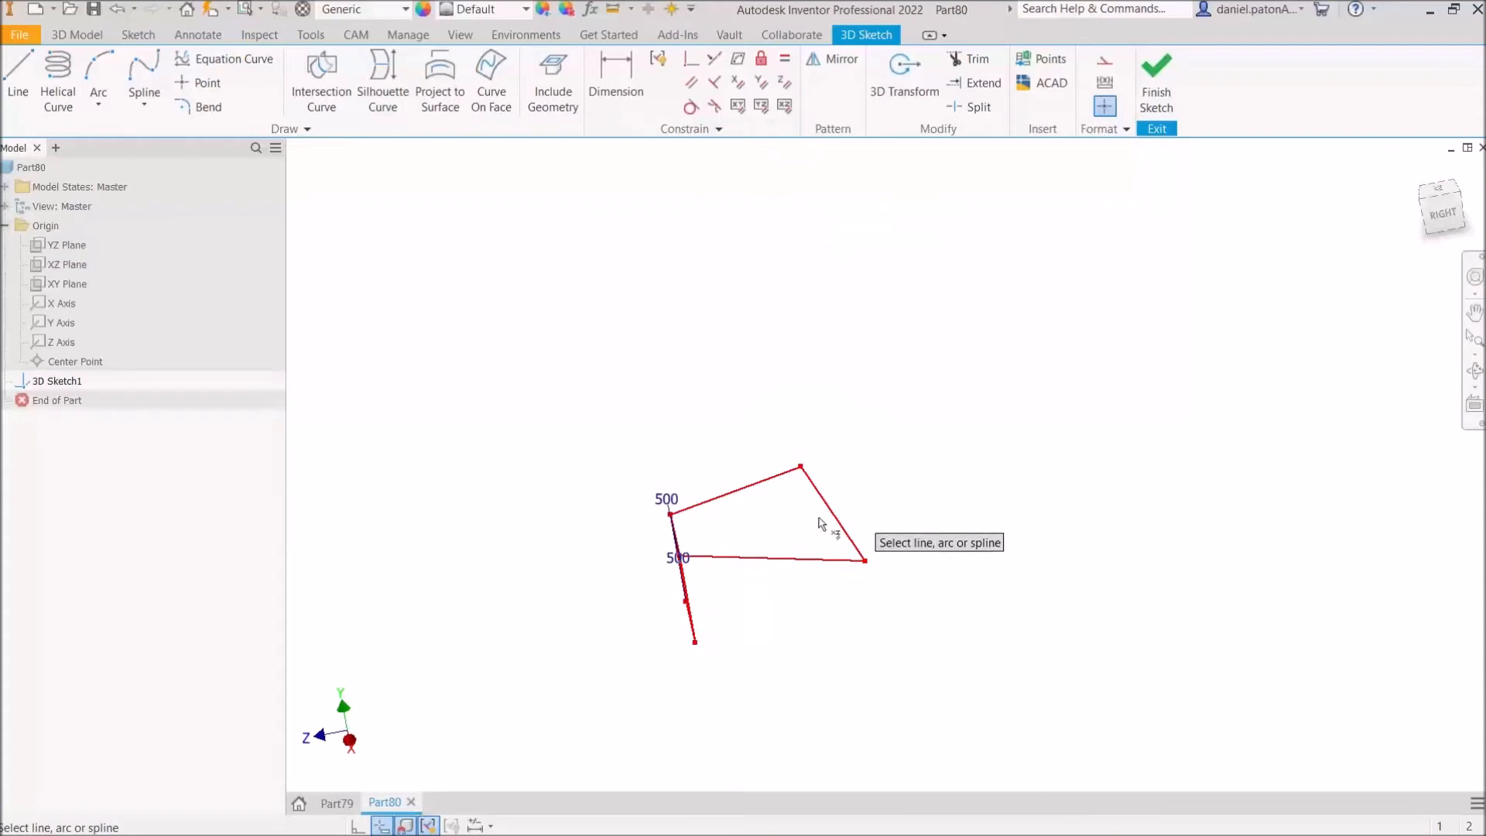
mouse_move(744, 475)
shift+middle_down()
mouse_move(749, 498)
mouse_move(825, 544)
mouse_move(811, 551)
shift+middle_up()
key(ctrl+z)
Step: Pull the far outer corner of the slanted loop farther out in the top view
mouse_move(951, 385)
shift+middle_down()
mouse_move(929, 480)
mouse_move(940, 612)
shift+middle_up()
click(1465, 215)
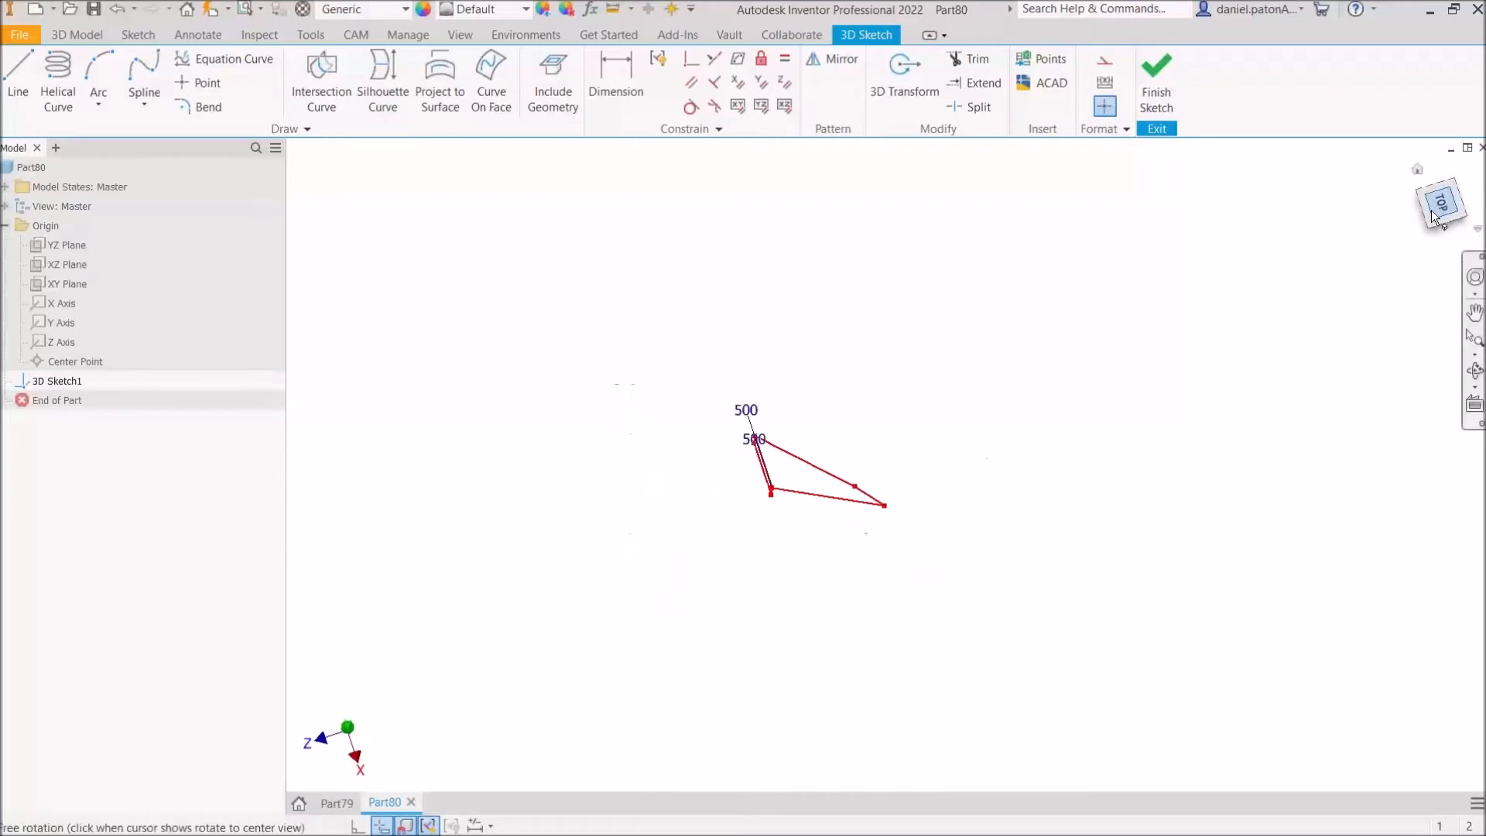
scroll(903, 474, up, 3)
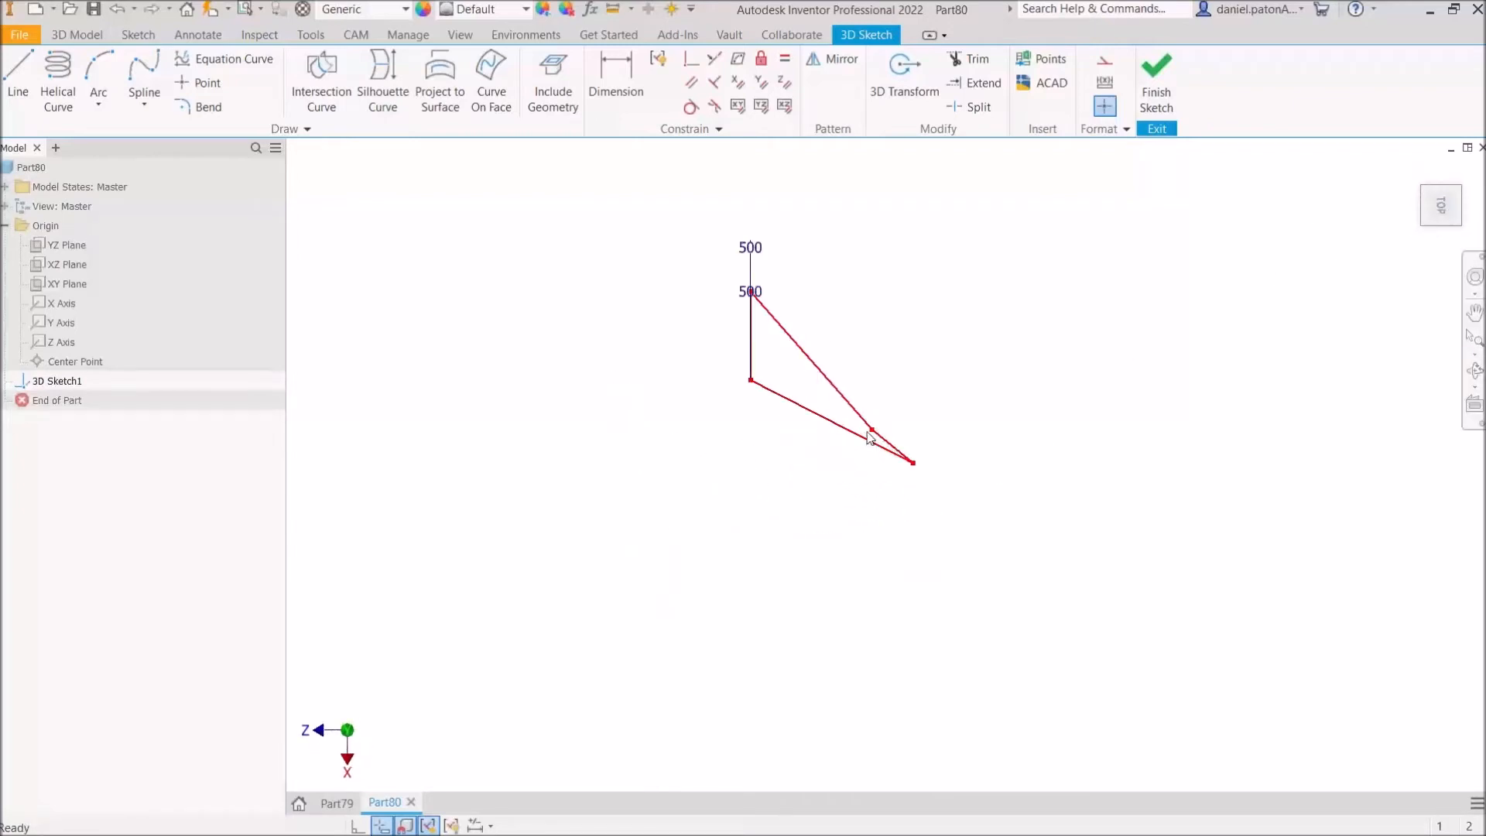
drag(902, 375, 955, 277)
Step: Constrain the loop's remaining long edge parallel to the XZ plane and try the same constraint on its outer edge
mouse_move(1043, 403)
shift+middle_down()
mouse_move(1040, 345)
mouse_move(795, 145)
shift+middle_up()
click(783, 107)
click(903, 410)
shift+middle_drag(932, 548, 956, 517)
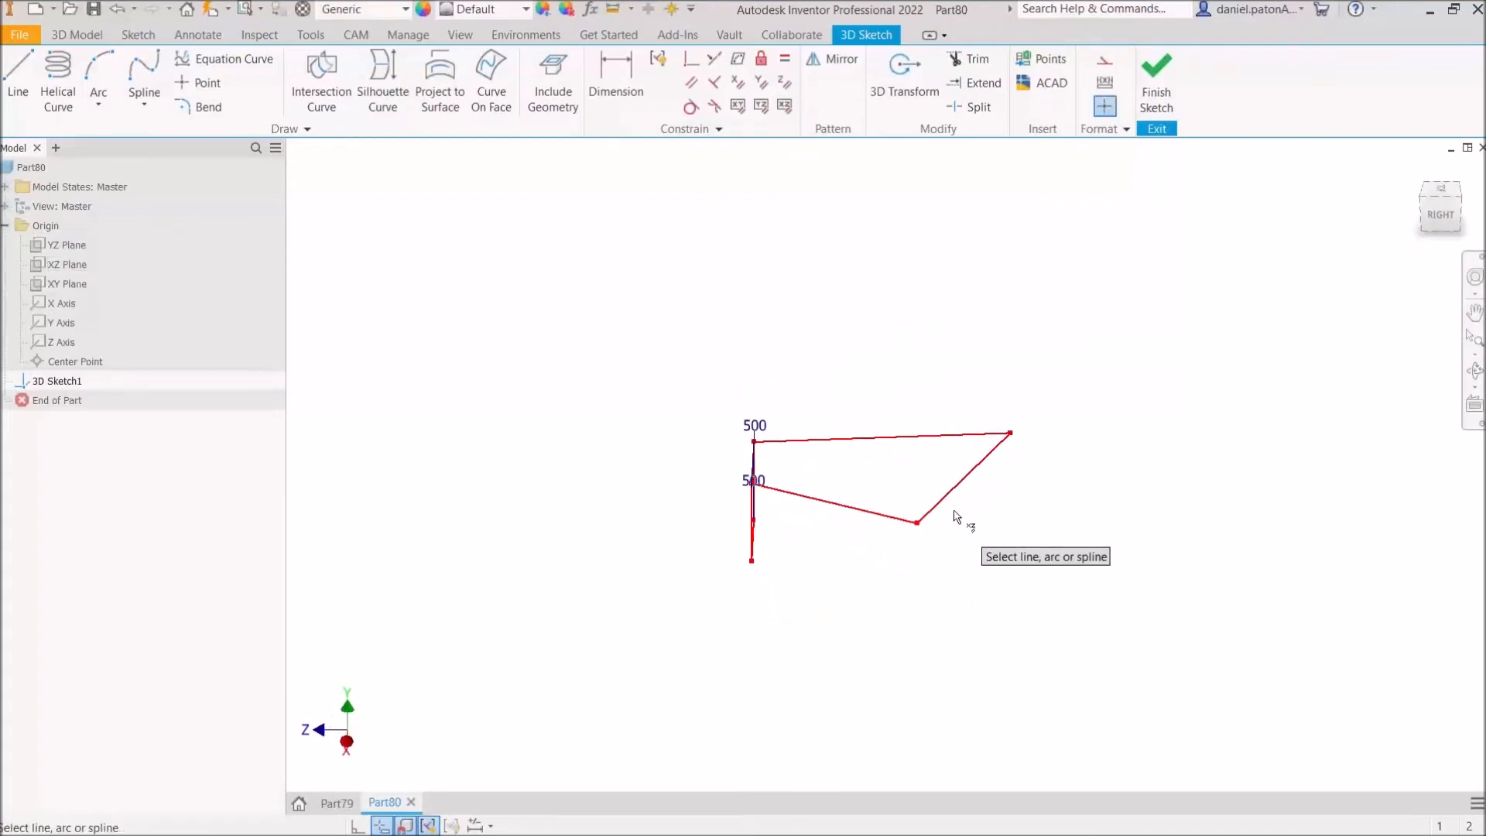
click(954, 489)
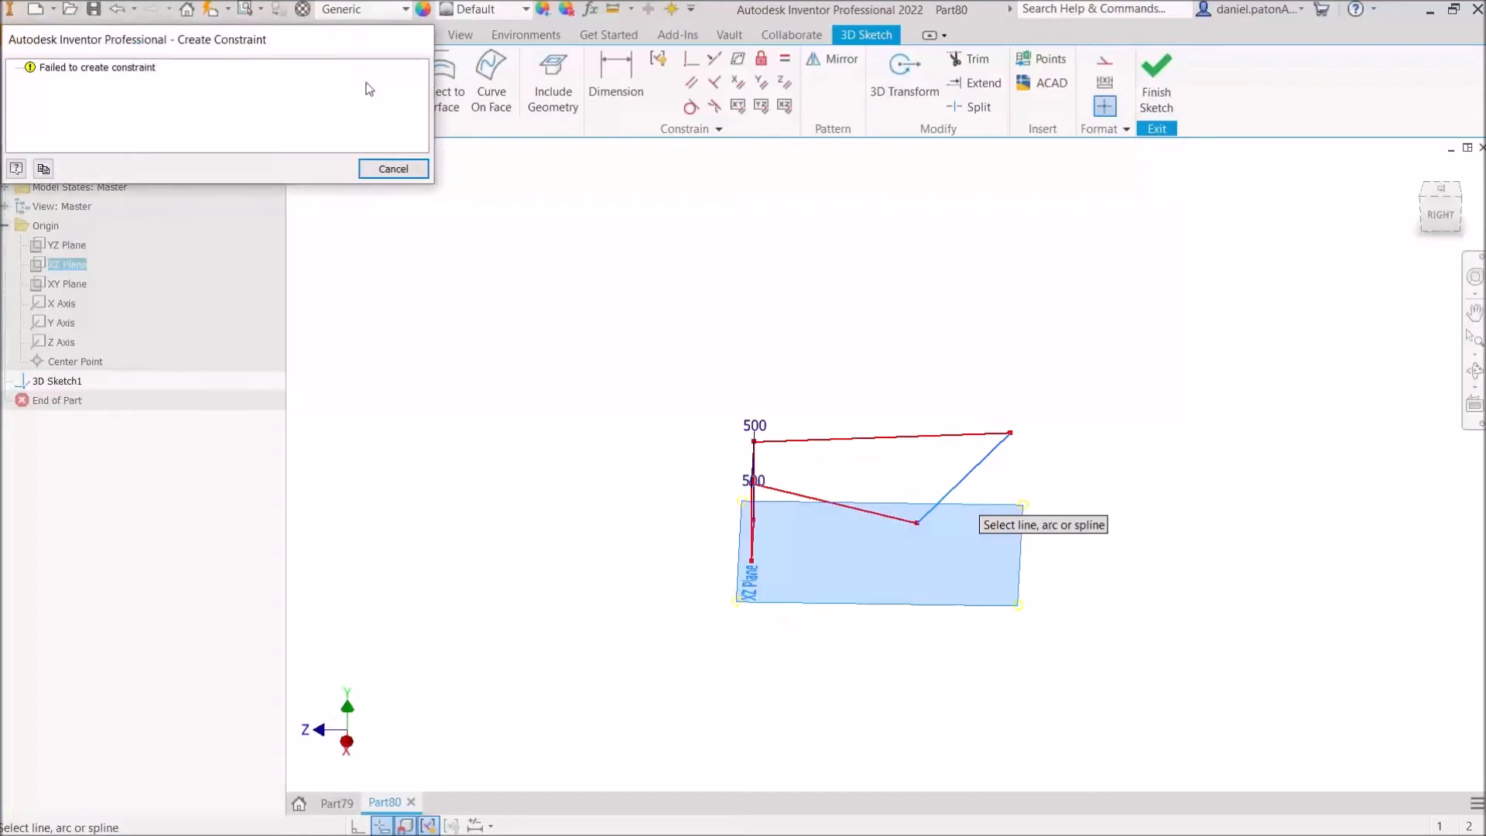
click(392, 169)
right_click(1098, 312)
click(1160, 312)
Step: Check the loop's flatness in the right view and reposition its near outer corner in the top view
click(1441, 215)
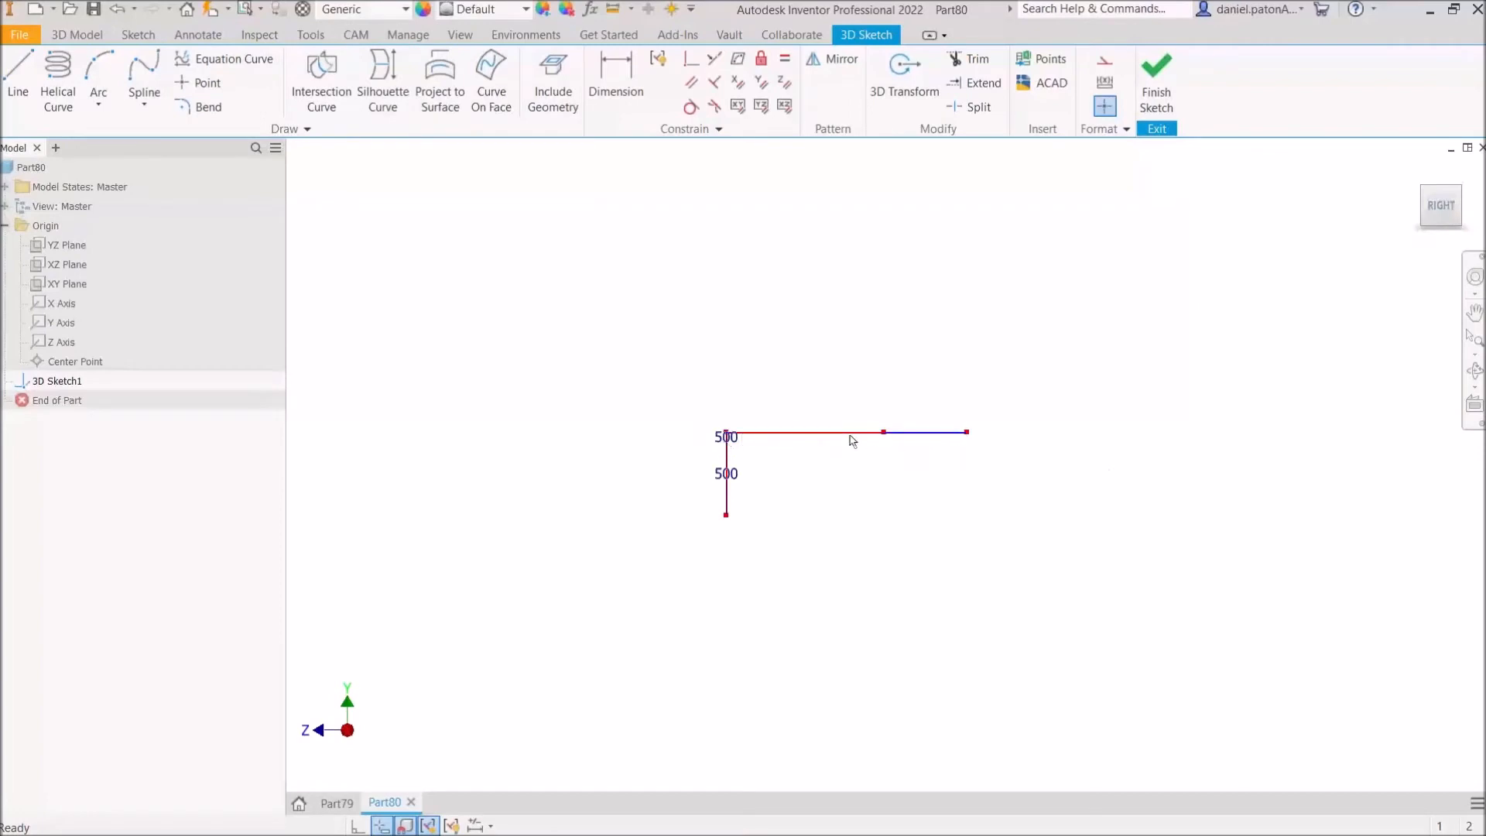
shift+middle_drag(894, 514, 905, 596)
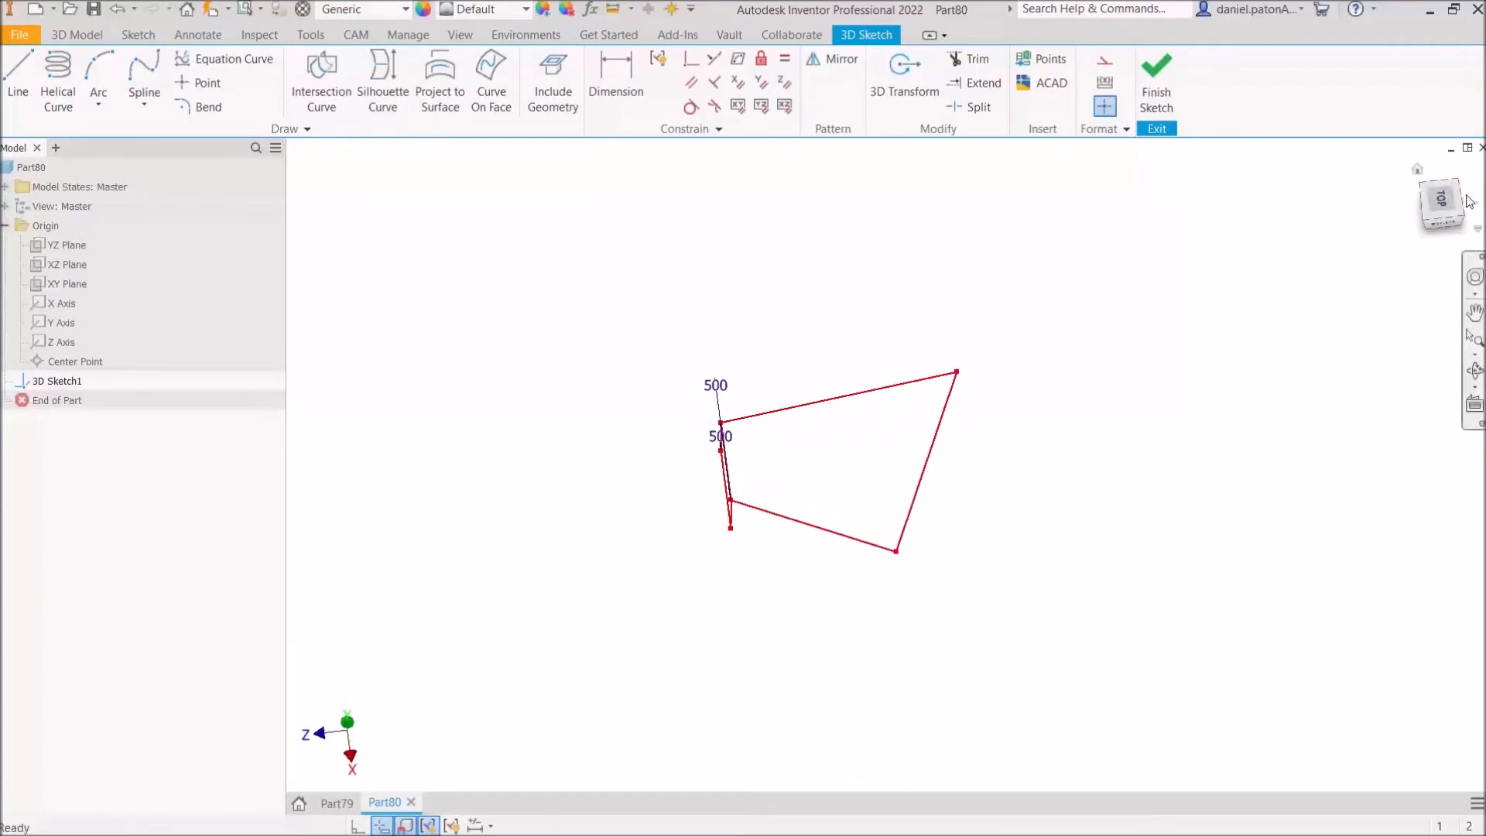
click(1441, 198)
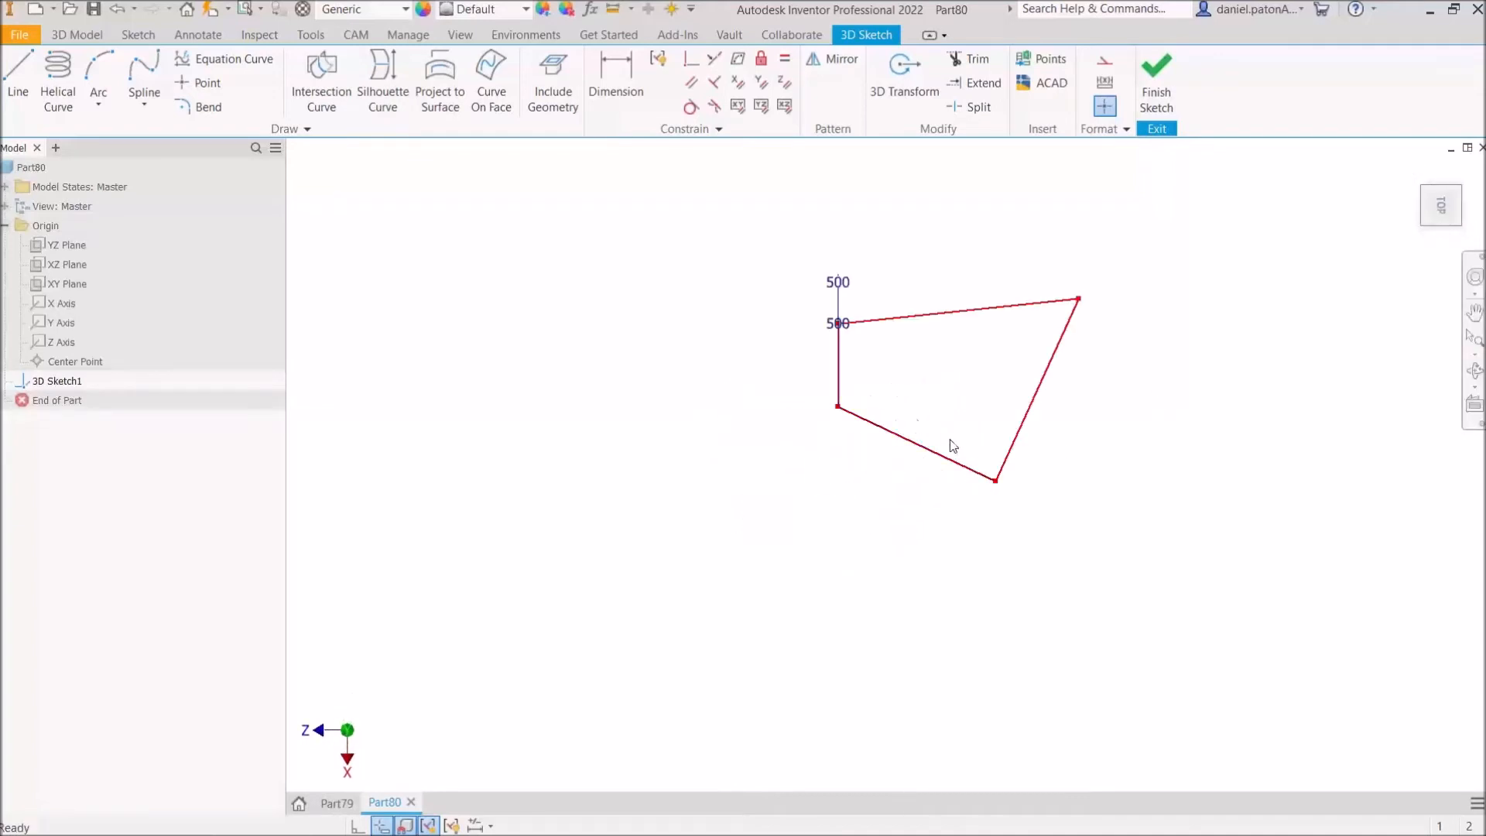
drag(1025, 445, 1023, 443)
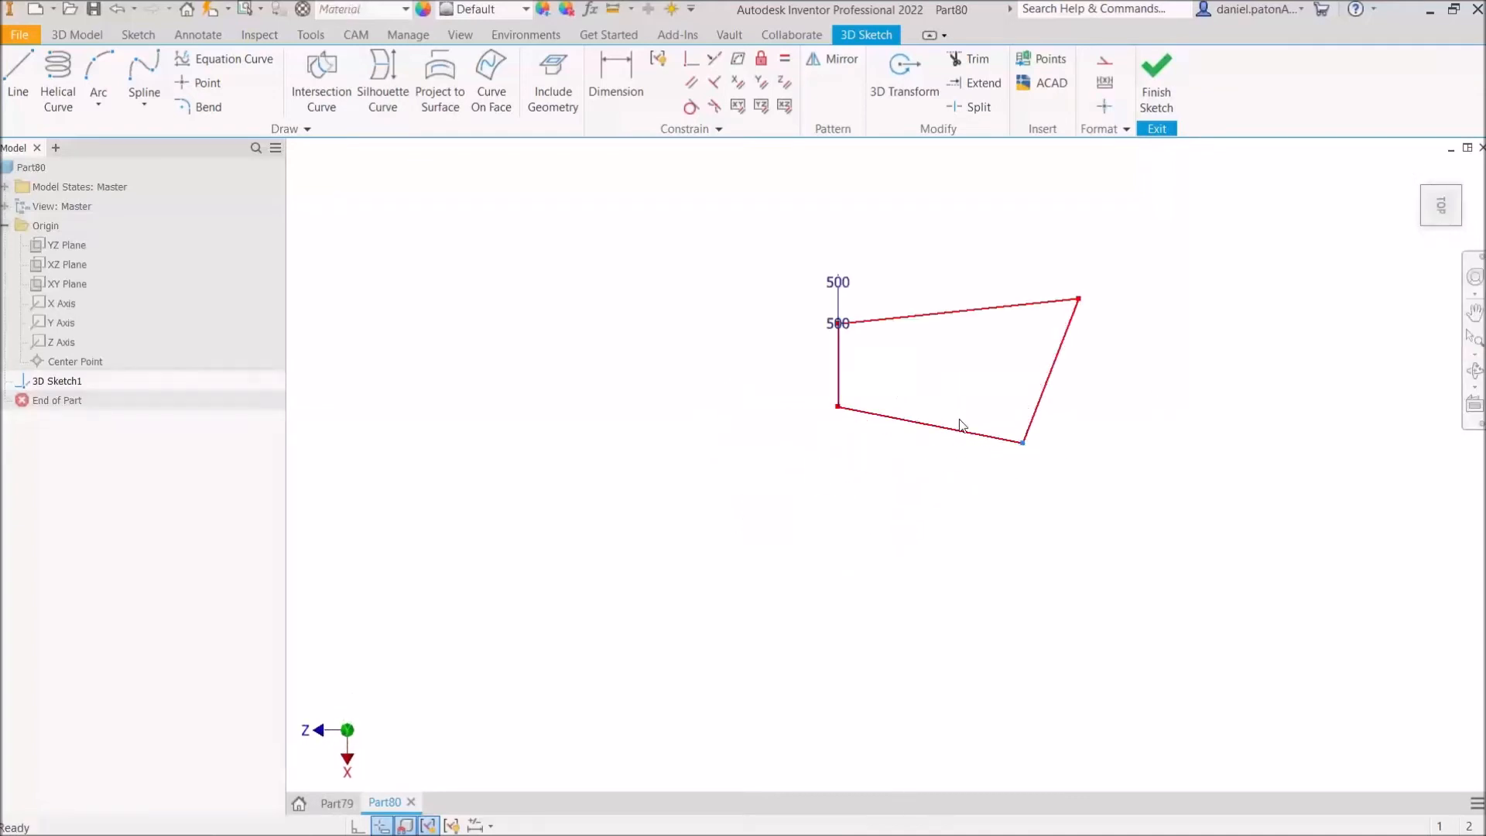
mouse_move(937, 489)
shift+middle_down()
mouse_move(979, 464)
mouse_move(885, 401)
shift+middle_up()
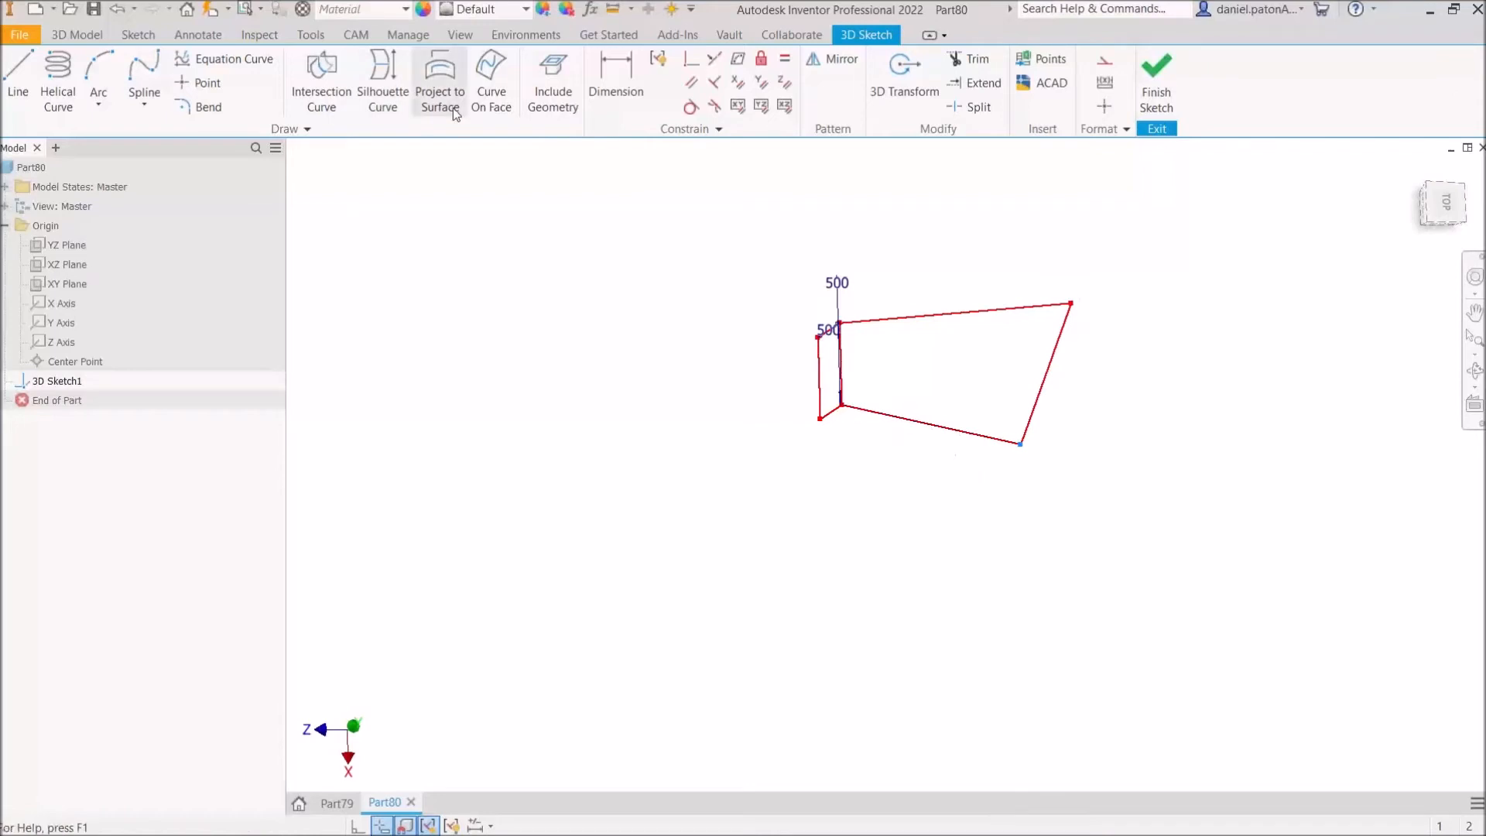
click(616, 77)
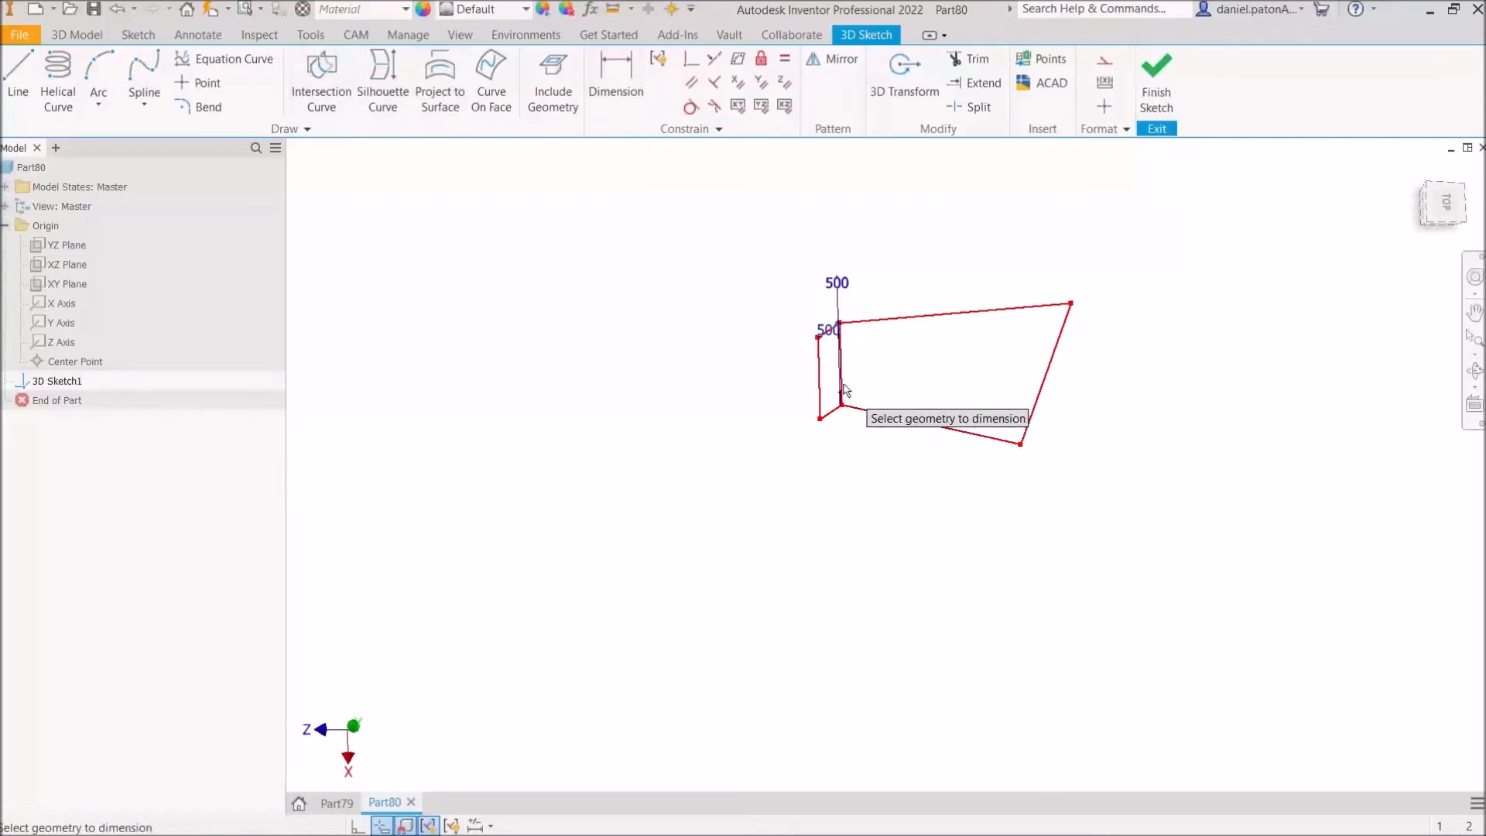
click(841, 391)
click(910, 456)
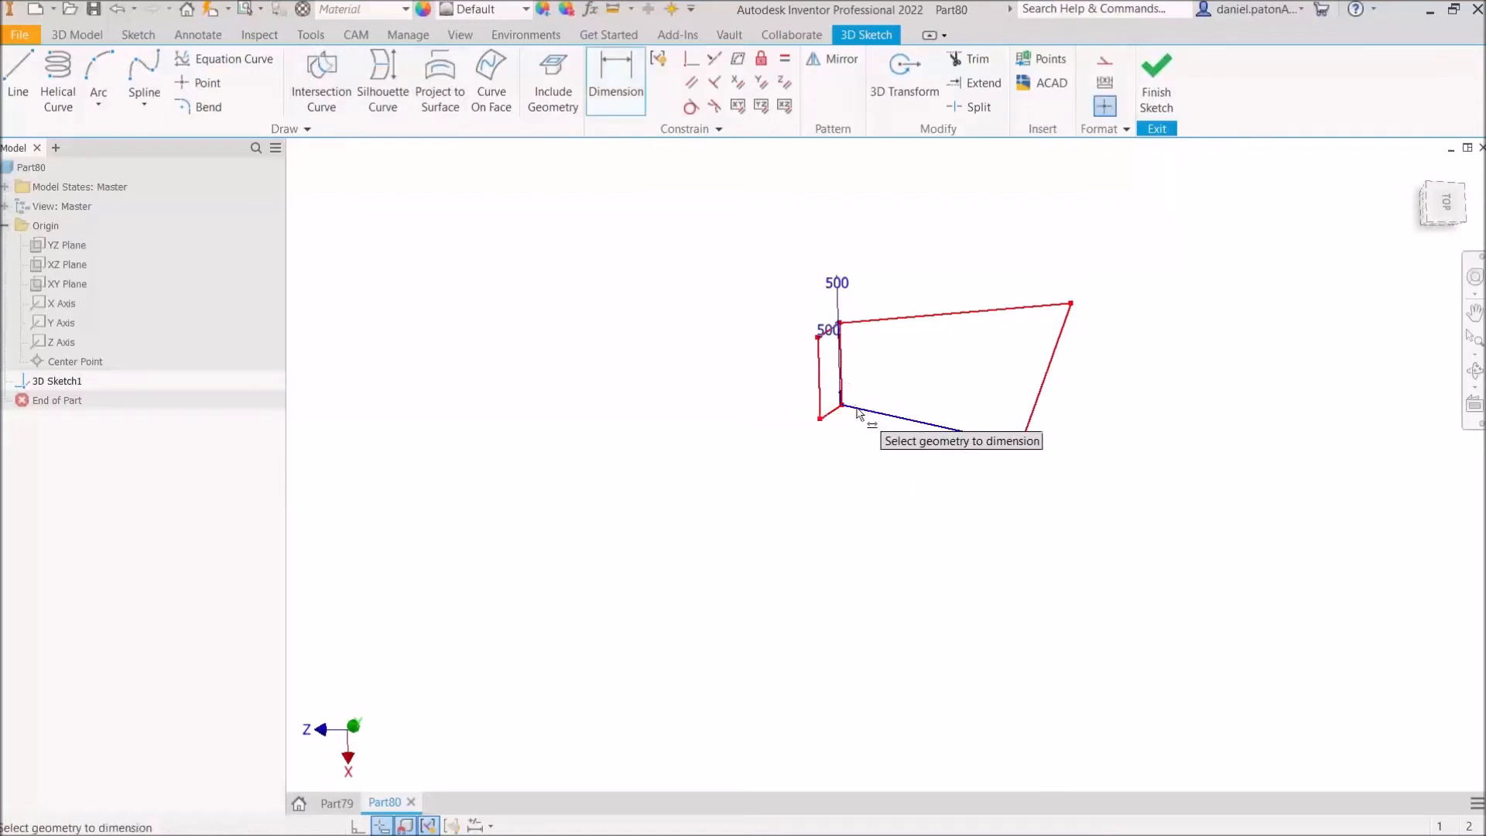
scroll(855, 415, down, 5)
click(803, 368)
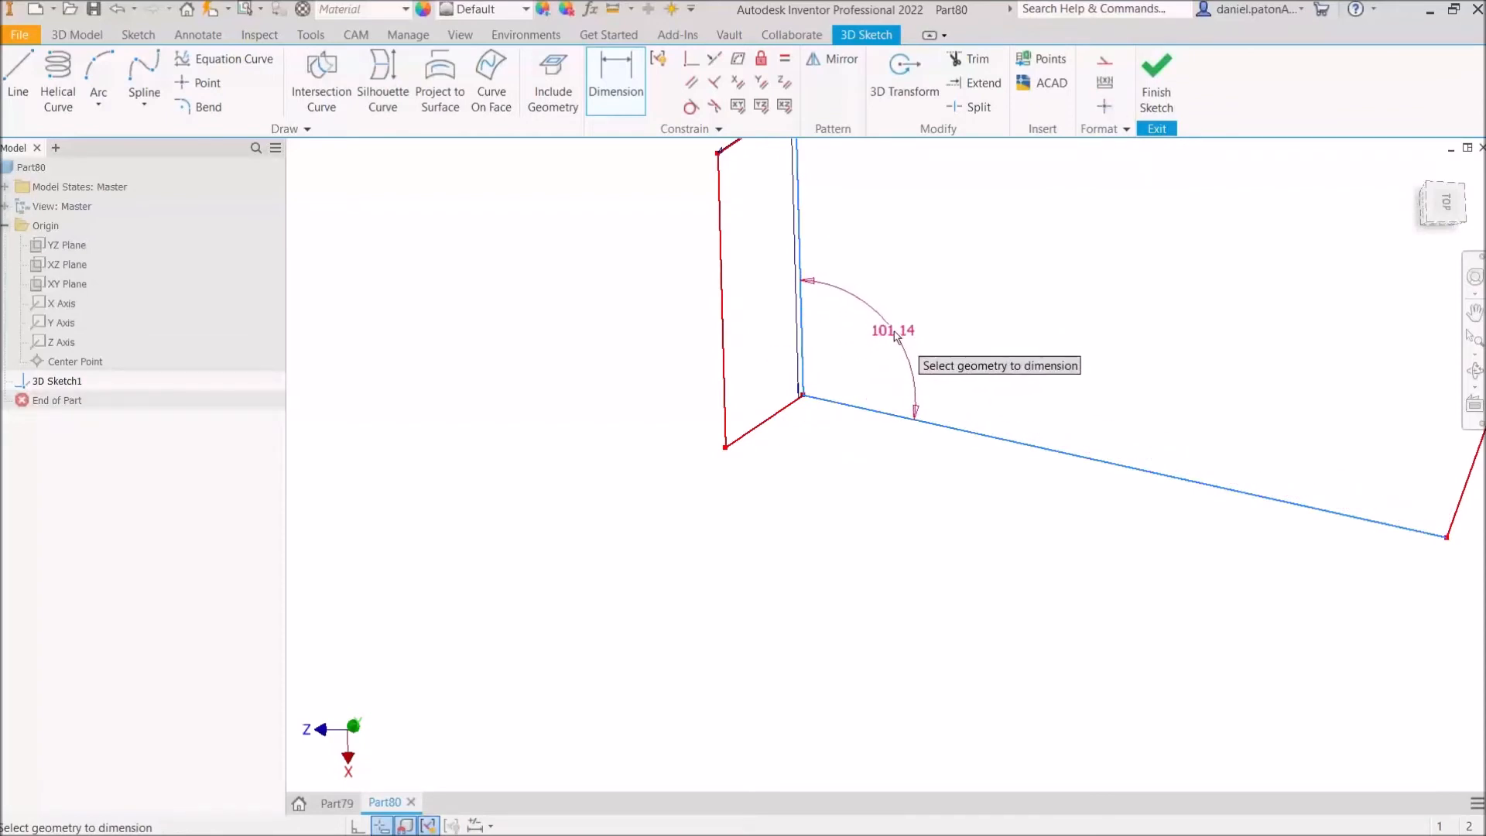
key(Escape)
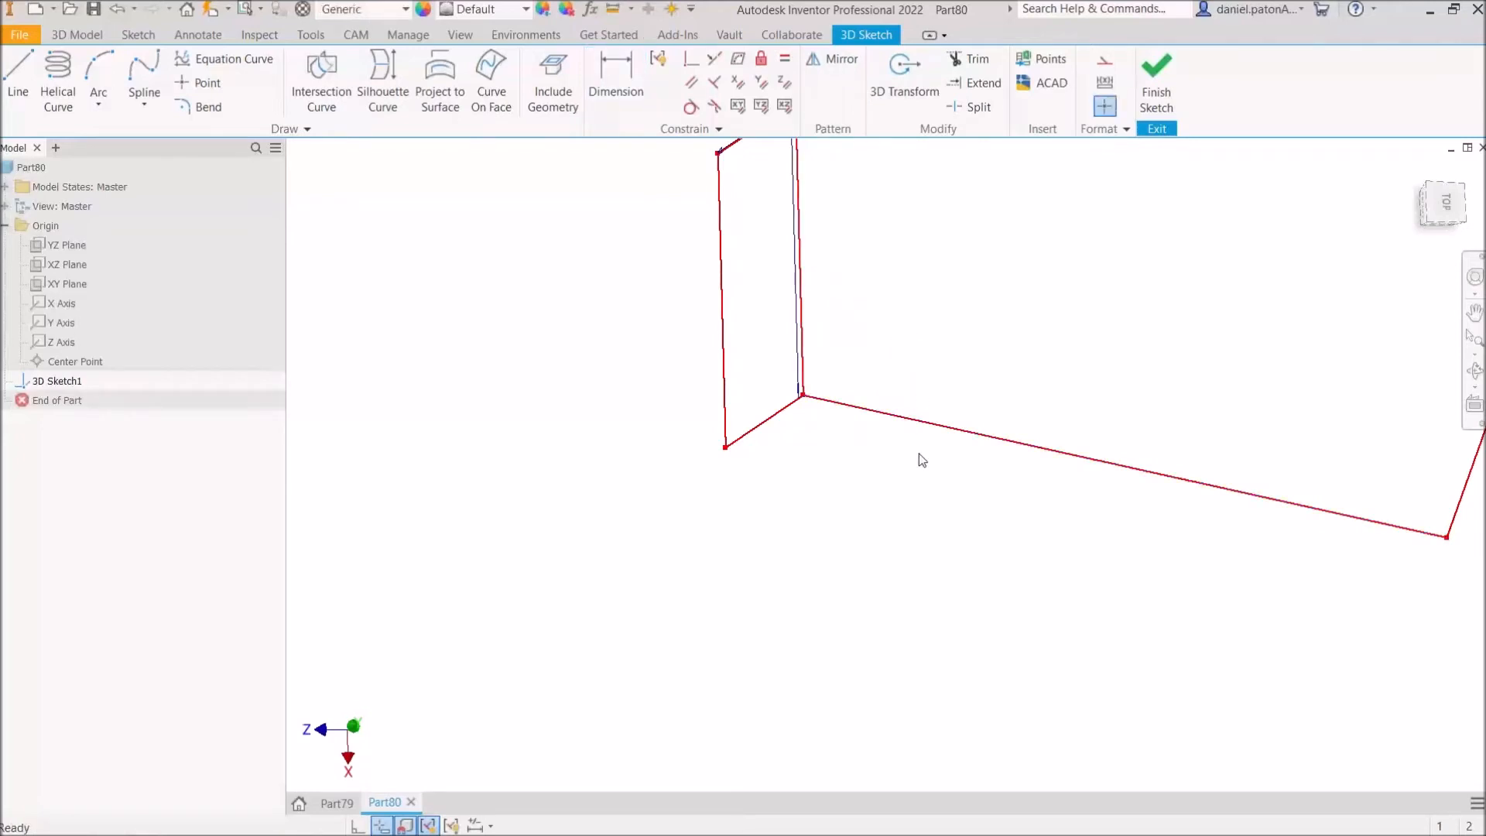
Step: Constrain the flat loop's two long edges parallel to the Z axis and its outer edge parallel to the X axis
mouse_move(1021, 564)
shift+middle_down()
mouse_move(978, 557)
mouse_move(940, 585)
mouse_move(968, 581)
shift+middle_up()
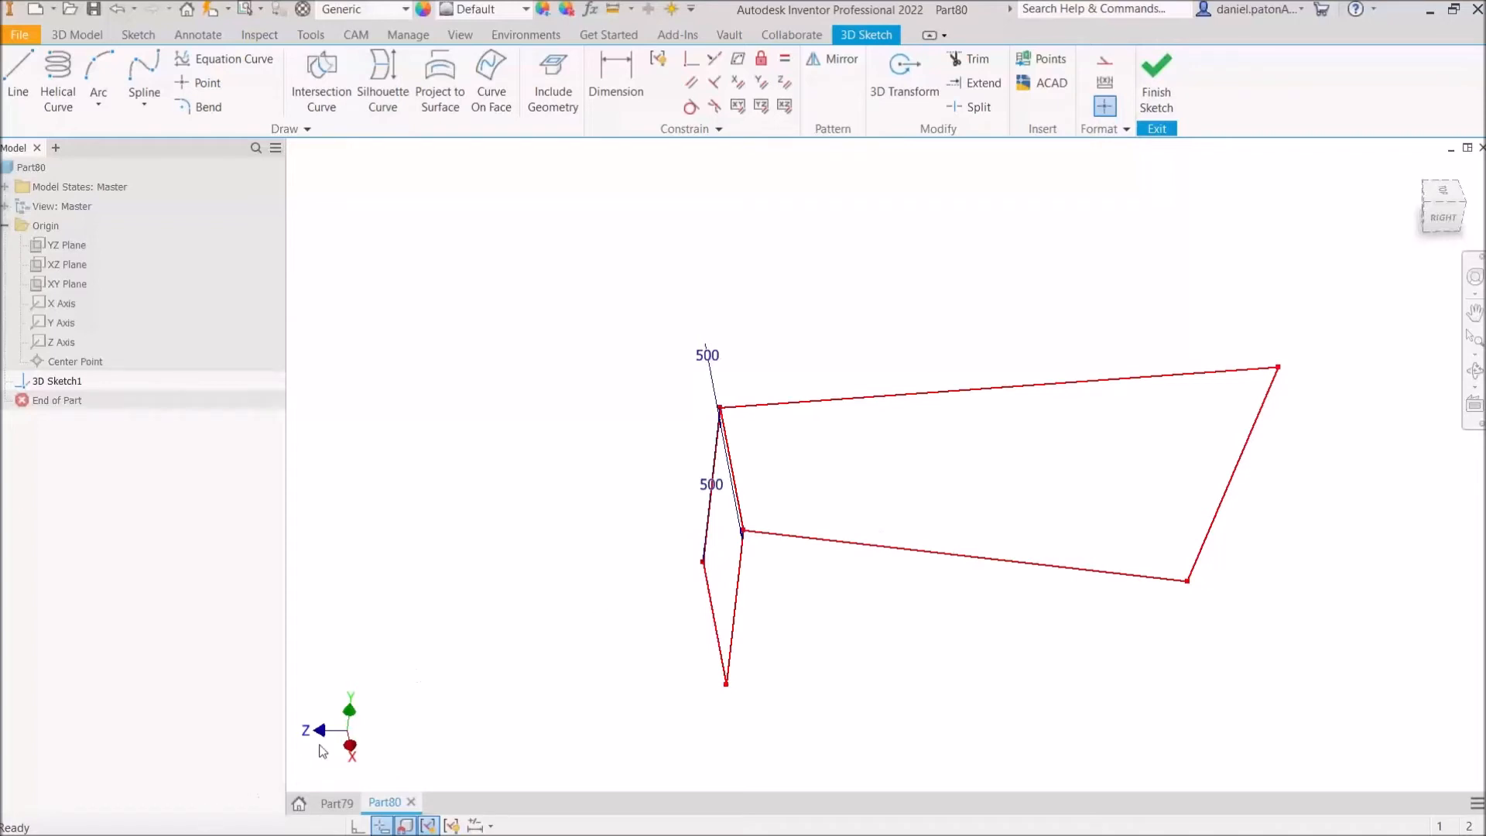
mouse_move(520, 723)
shift+middle_down()
mouse_move(495, 663)
mouse_move(504, 686)
mouse_move(510, 670)
mouse_move(511, 756)
shift+middle_up()
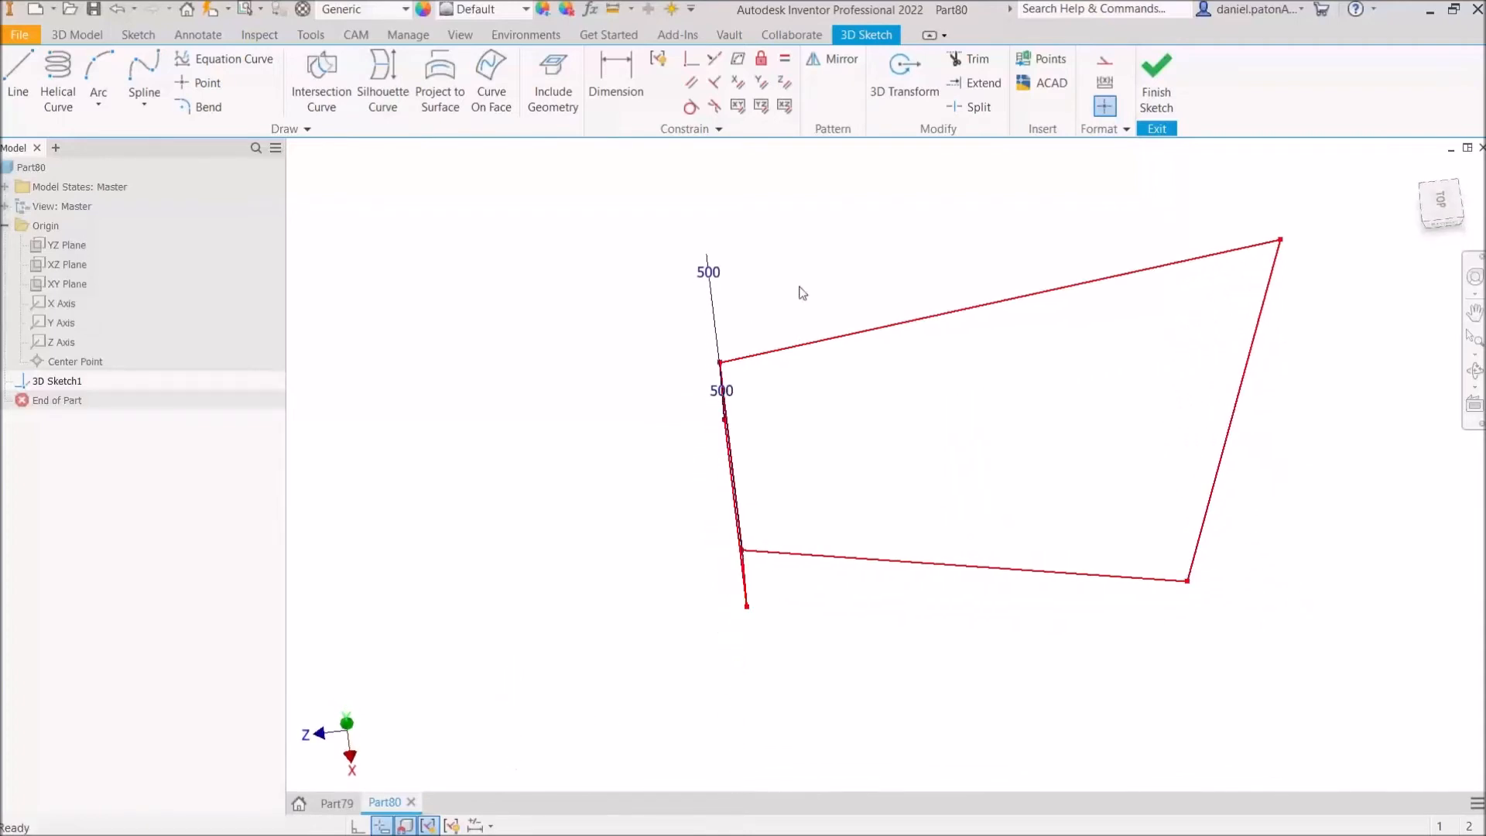
key(ctrl)
key(ctrl)
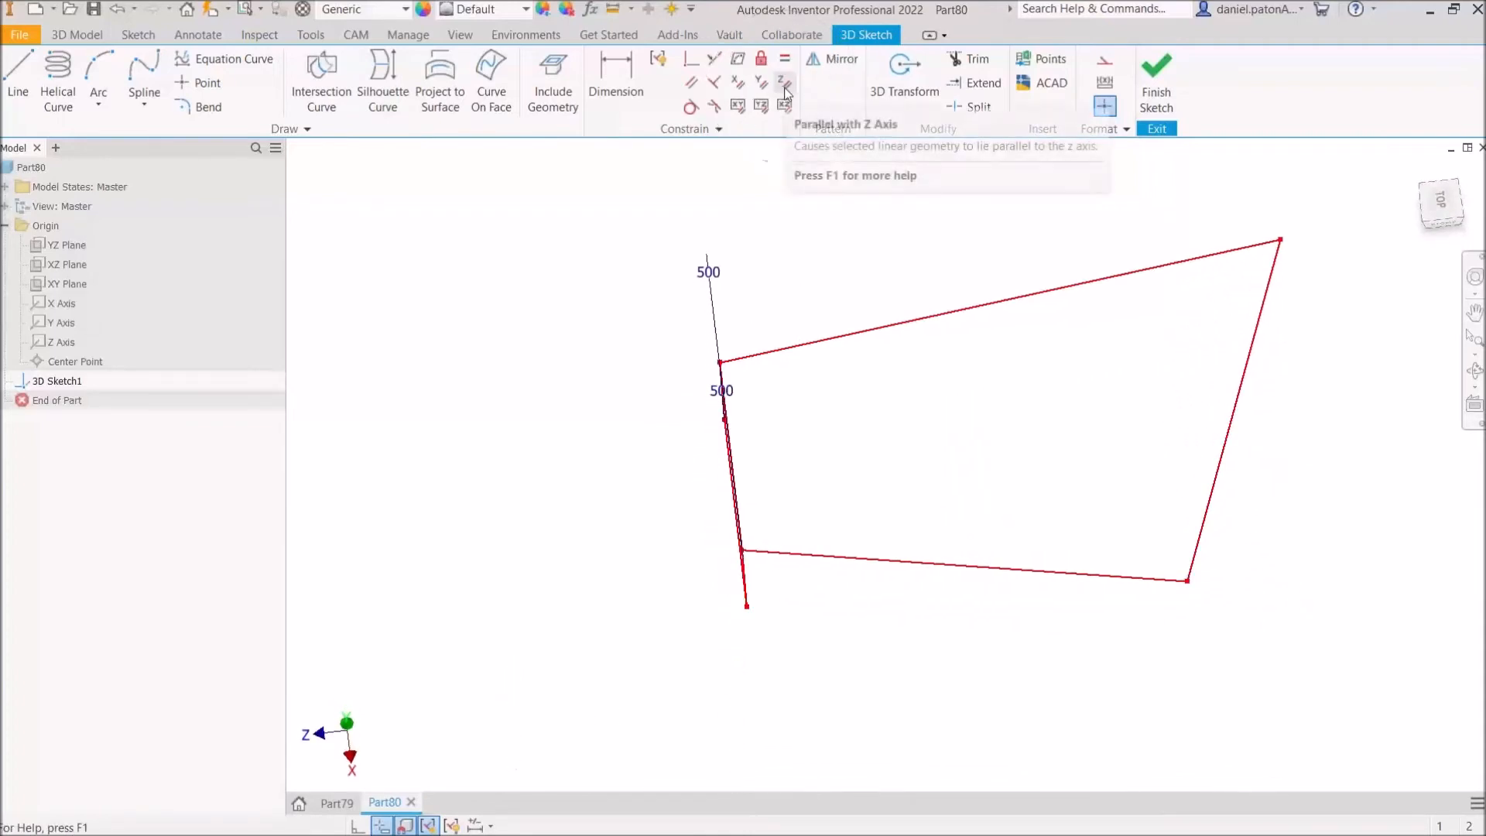
click(785, 87)
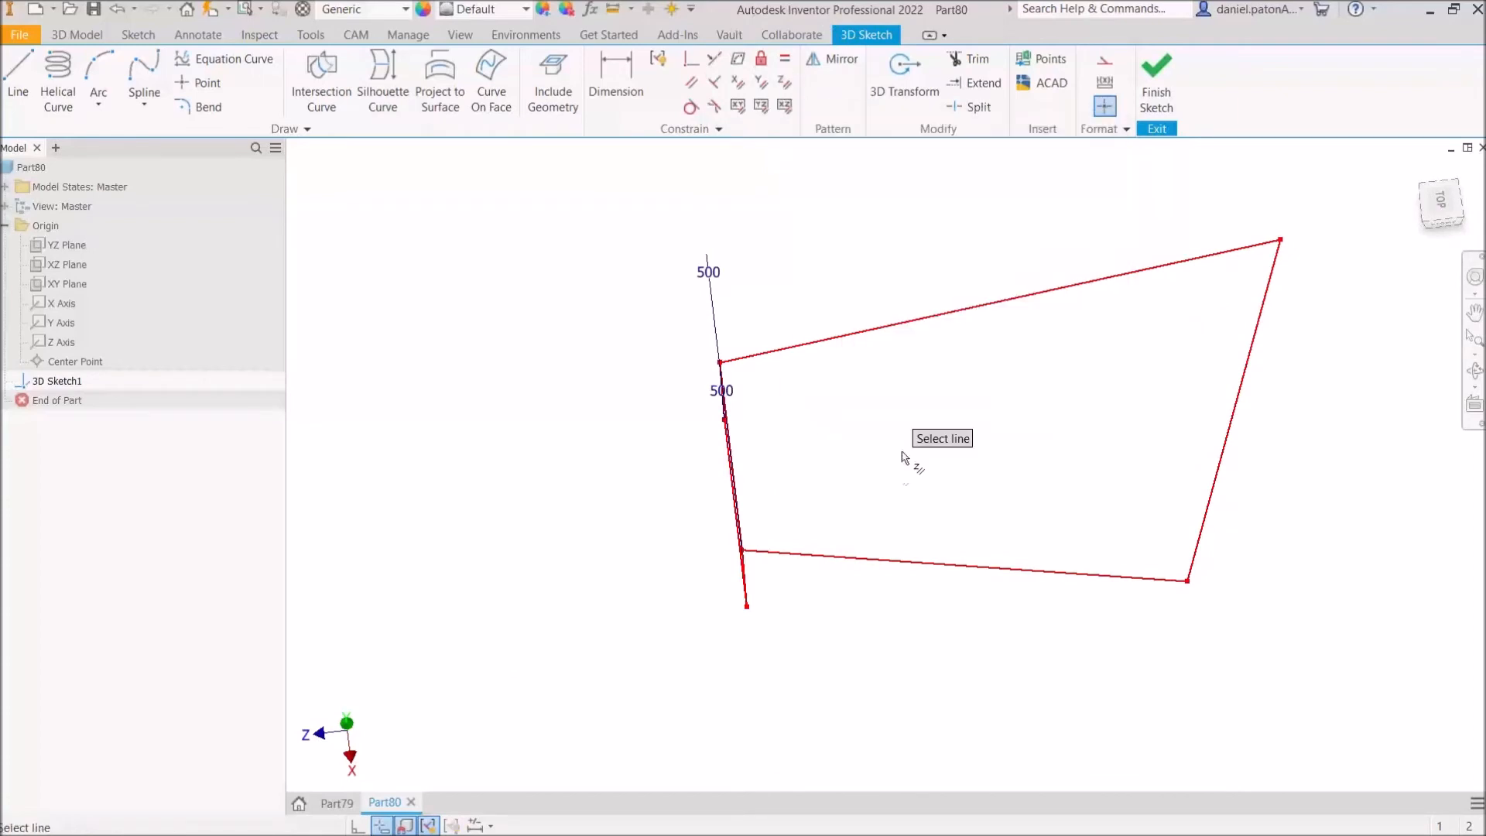
click(854, 559)
mouse_move(1041, 425)
shift+middle_down()
mouse_move(1121, 415)
mouse_move(1038, 417)
mouse_move(1044, 434)
shift+middle_up()
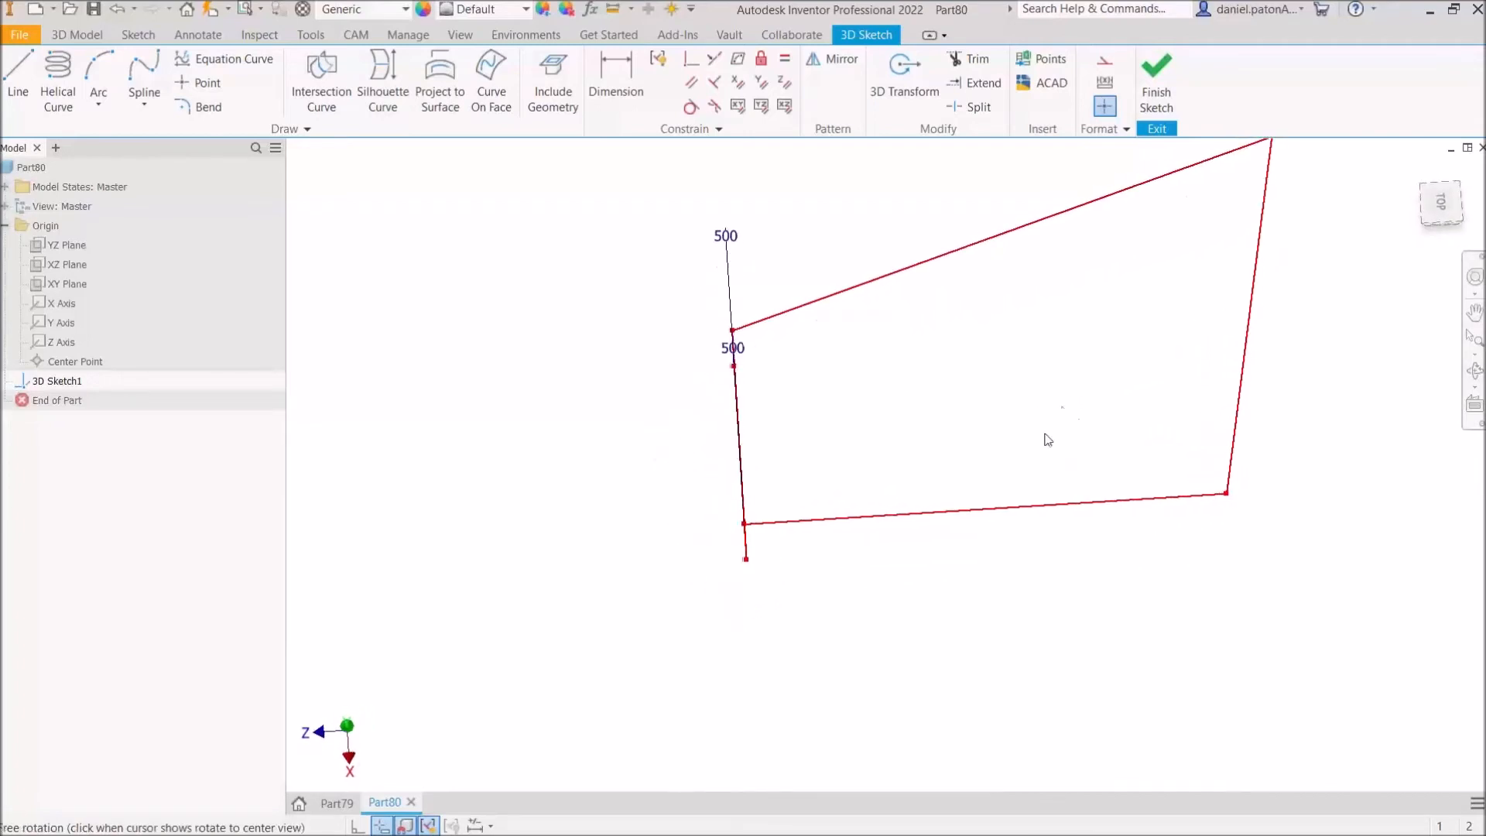
click(1008, 234)
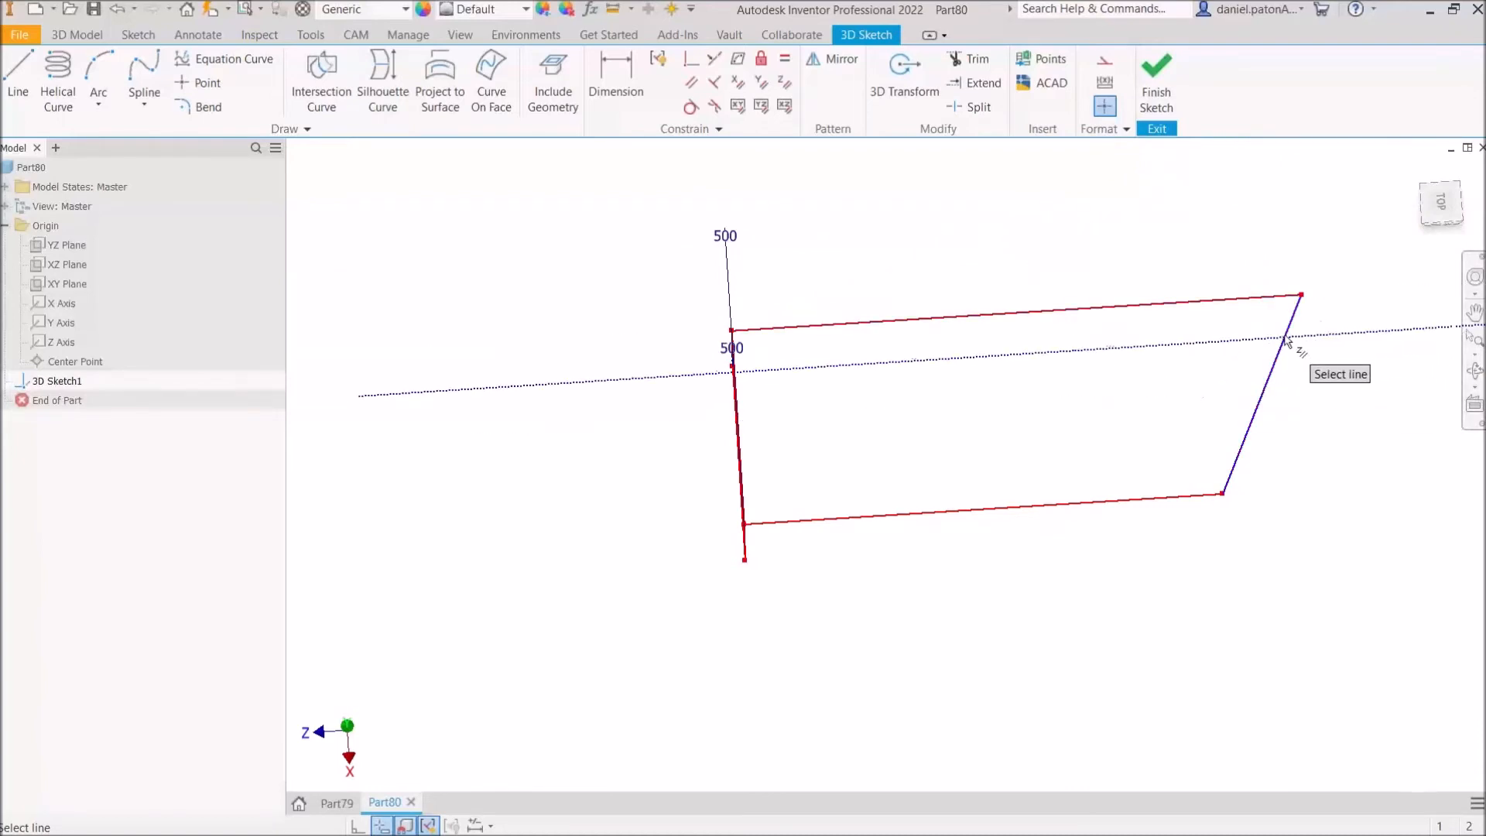
click(739, 83)
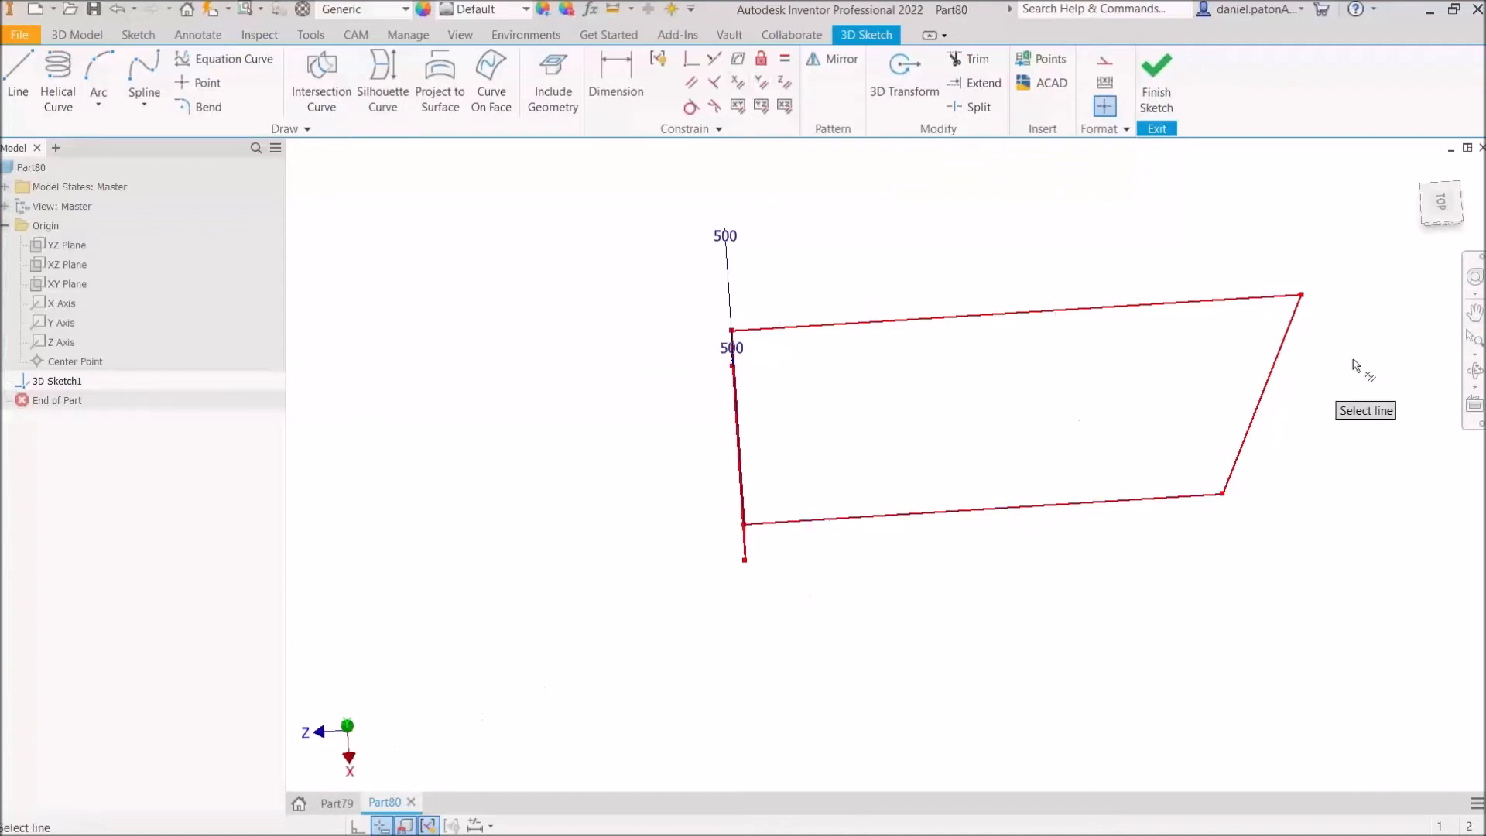
click(1284, 345)
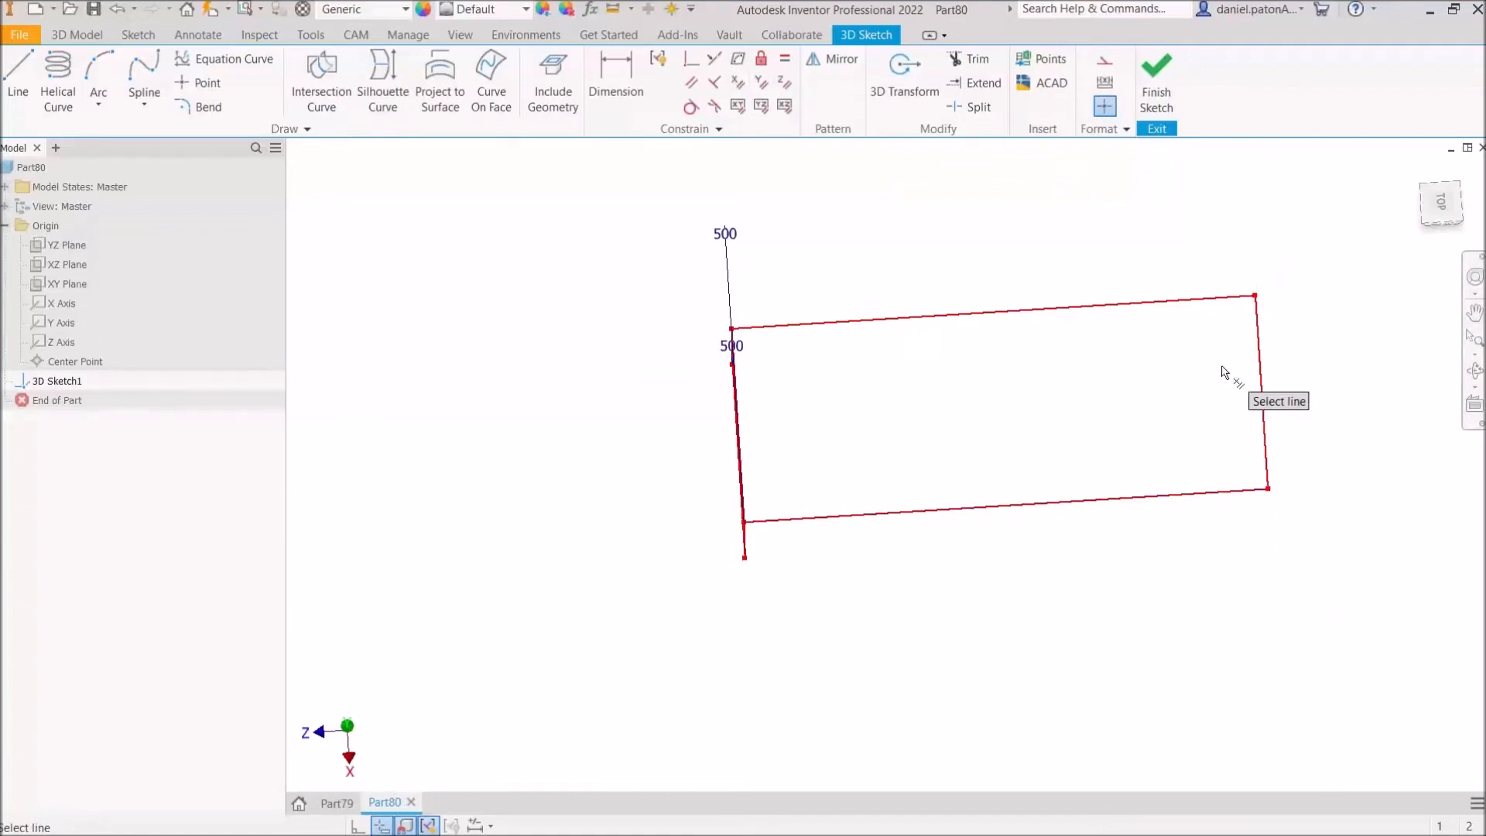
Step: Leave the parallel constraint command and shift the joined frame by its shared edge to test the constraints
mouse_move(1062, 558)
shift+middle_down()
mouse_move(1080, 488)
mouse_move(1121, 504)
mouse_move(1074, 513)
mouse_move(1031, 480)
mouse_move(1084, 500)
mouse_move(1103, 533)
shift+middle_up()
right_click(1081, 511)
click(1130, 504)
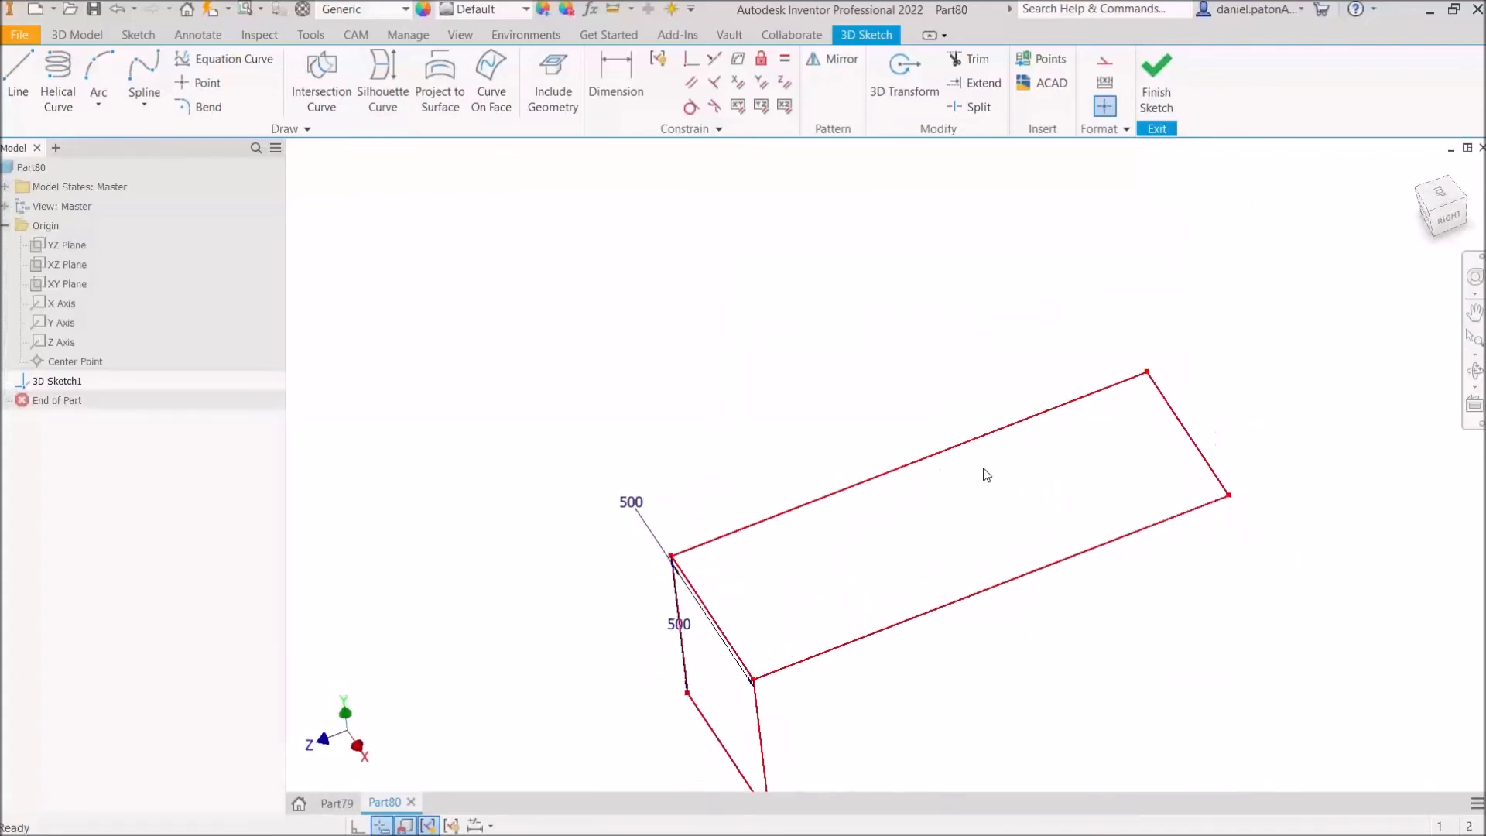
mouse_move(1192, 593)
middle_down()
mouse_move(1065, 507)
mouse_move(1052, 482)
middle_up()
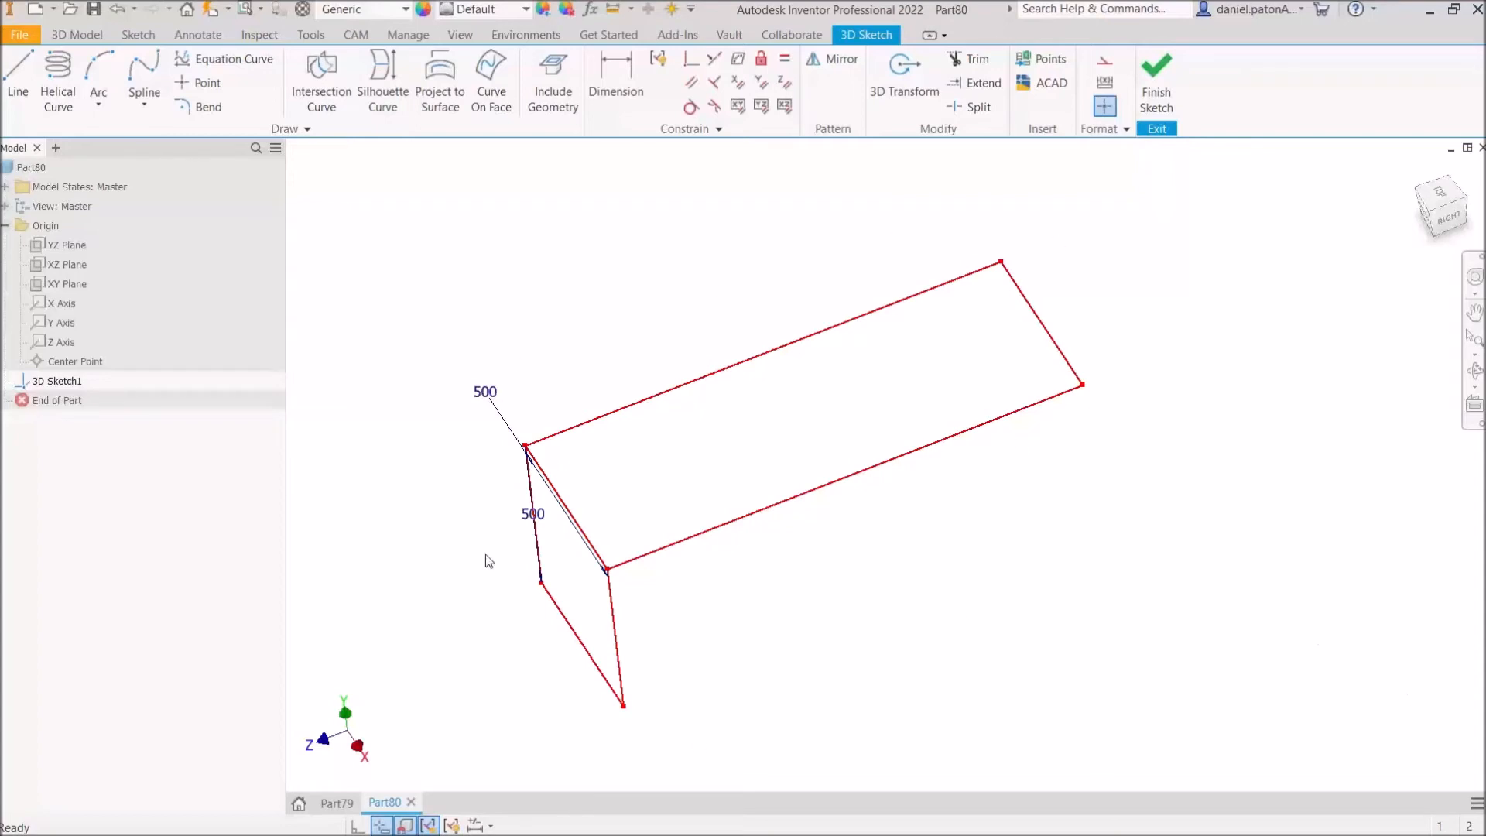
mouse_move(578, 517)
mouse_down()
mouse_move(694, 472)
mouse_move(676, 493)
mouse_move(600, 494)
mouse_move(675, 494)
mouse_move(436, 464)
mouse_up()
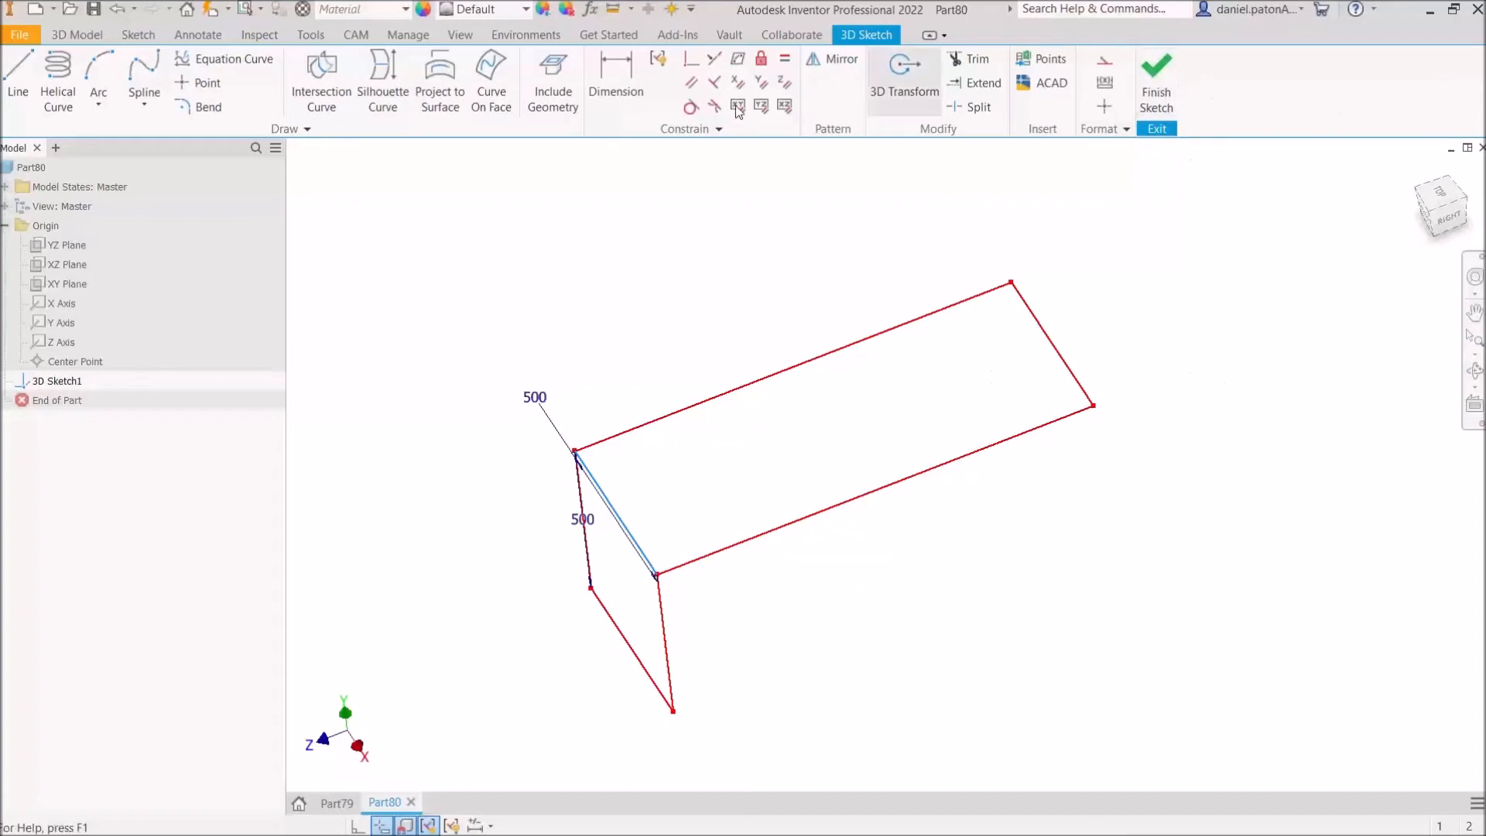
Step: Create a new part and make its XY origin plane visible
click(35, 8)
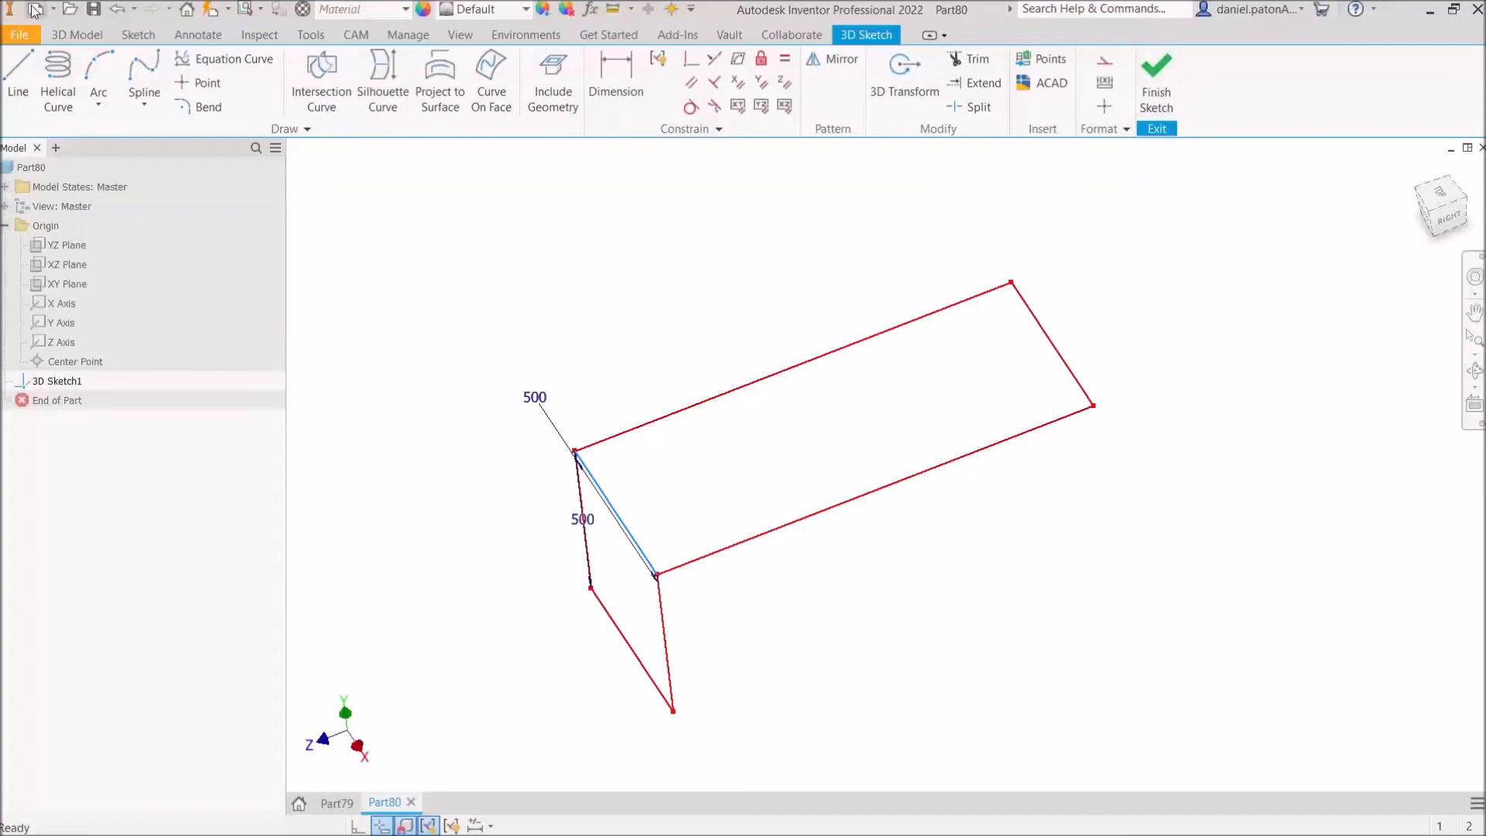
double_click(908, 234)
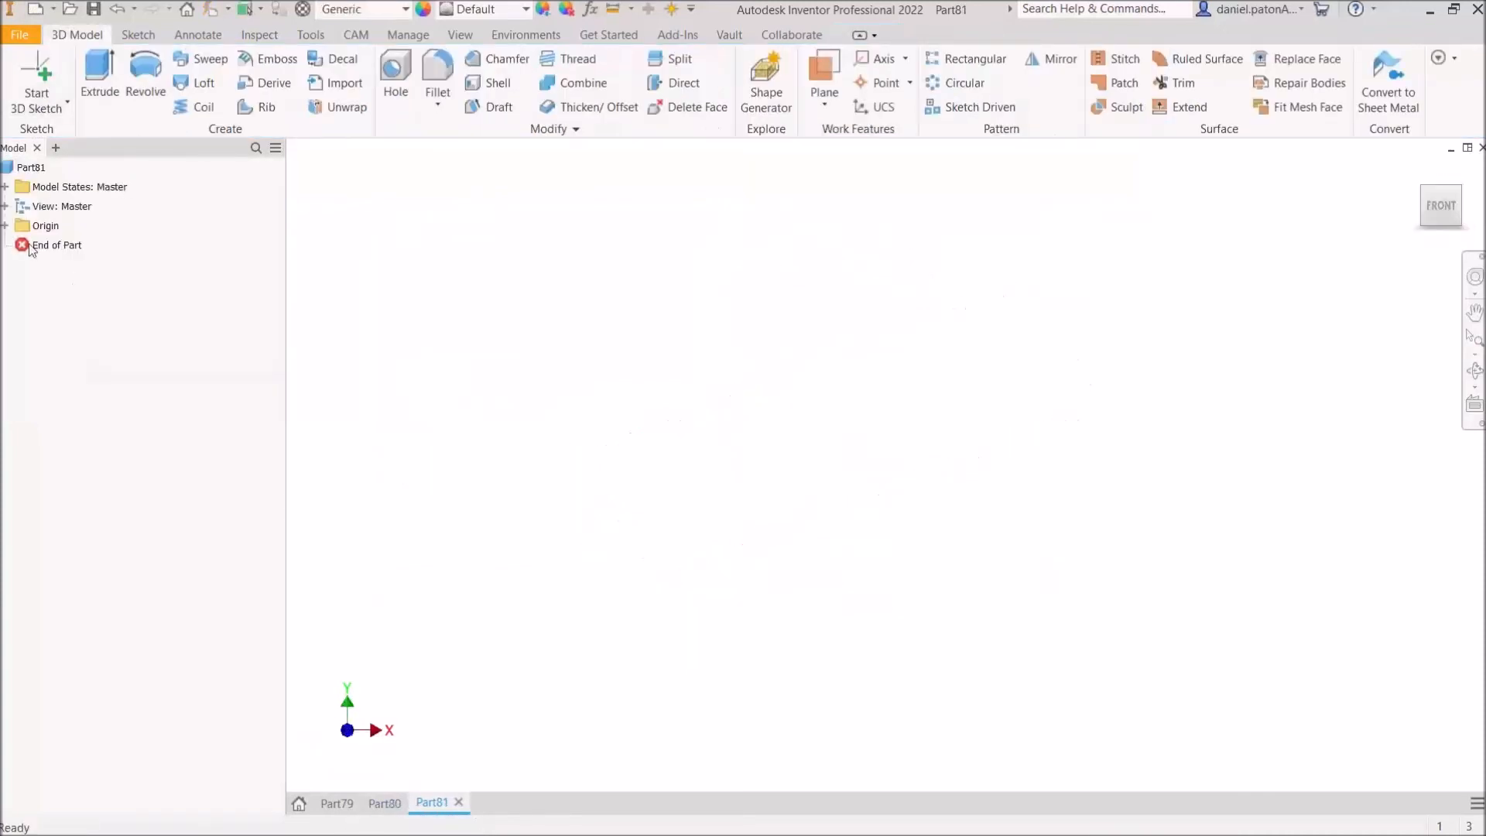
click(6, 225)
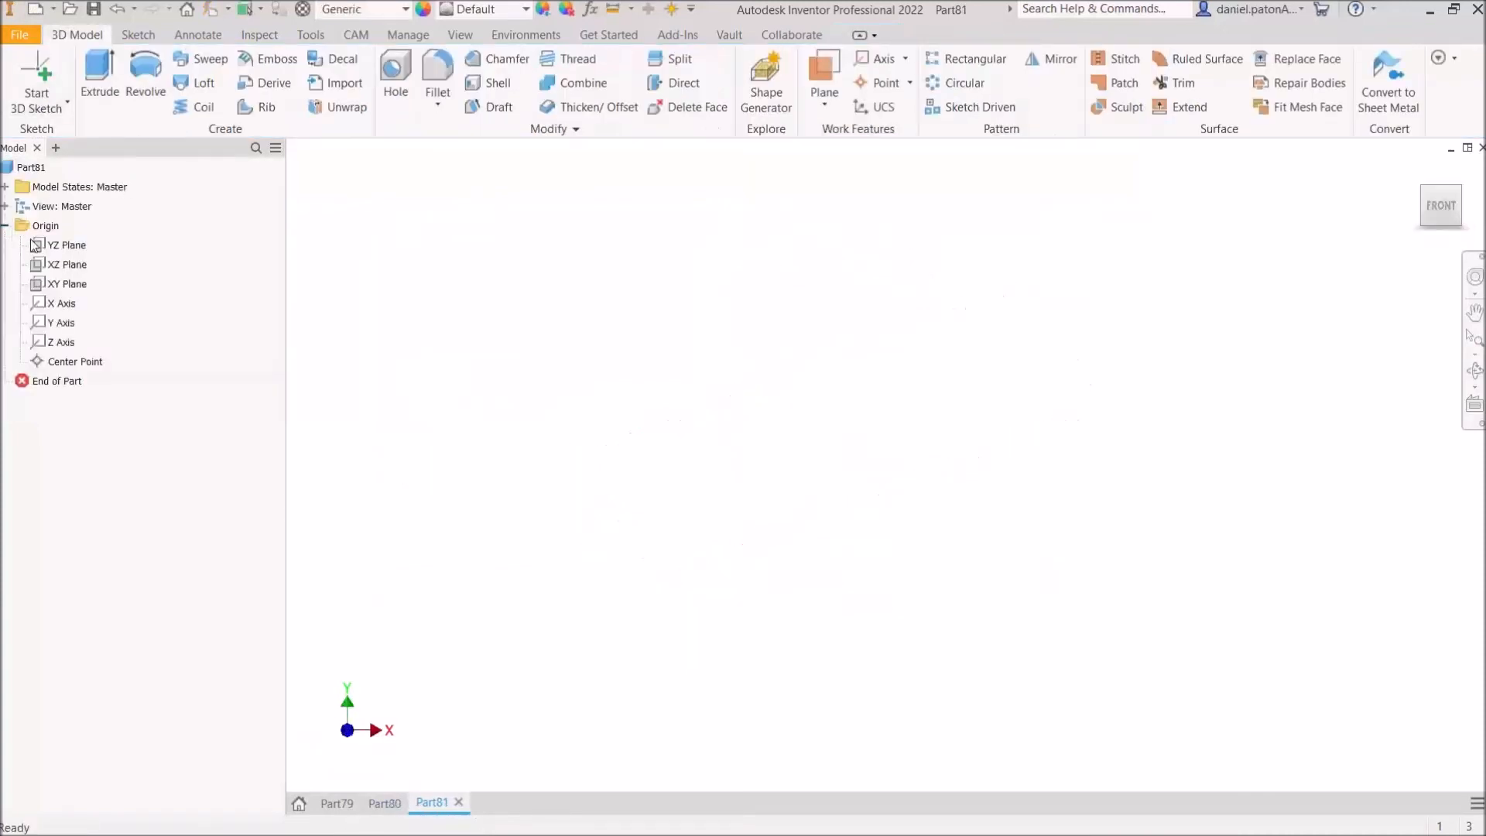
click(54, 285)
right_click(54, 284)
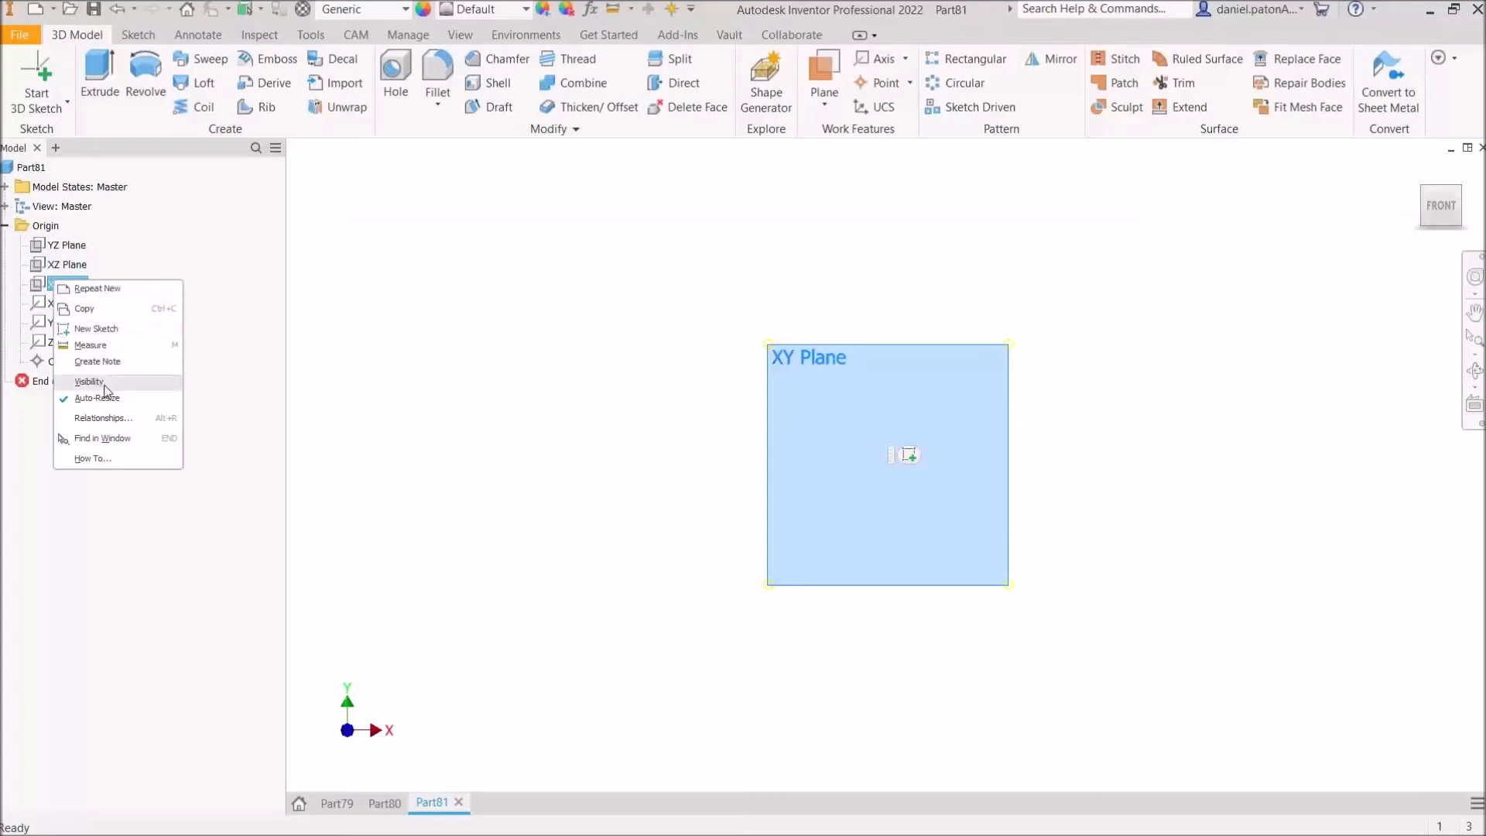
click(114, 384)
Step: Create a work plane offset -2000 mm from the XY plane
shift+middle_drag(596, 310, 464, 364)
middle_drag(464, 364, 297, 455)
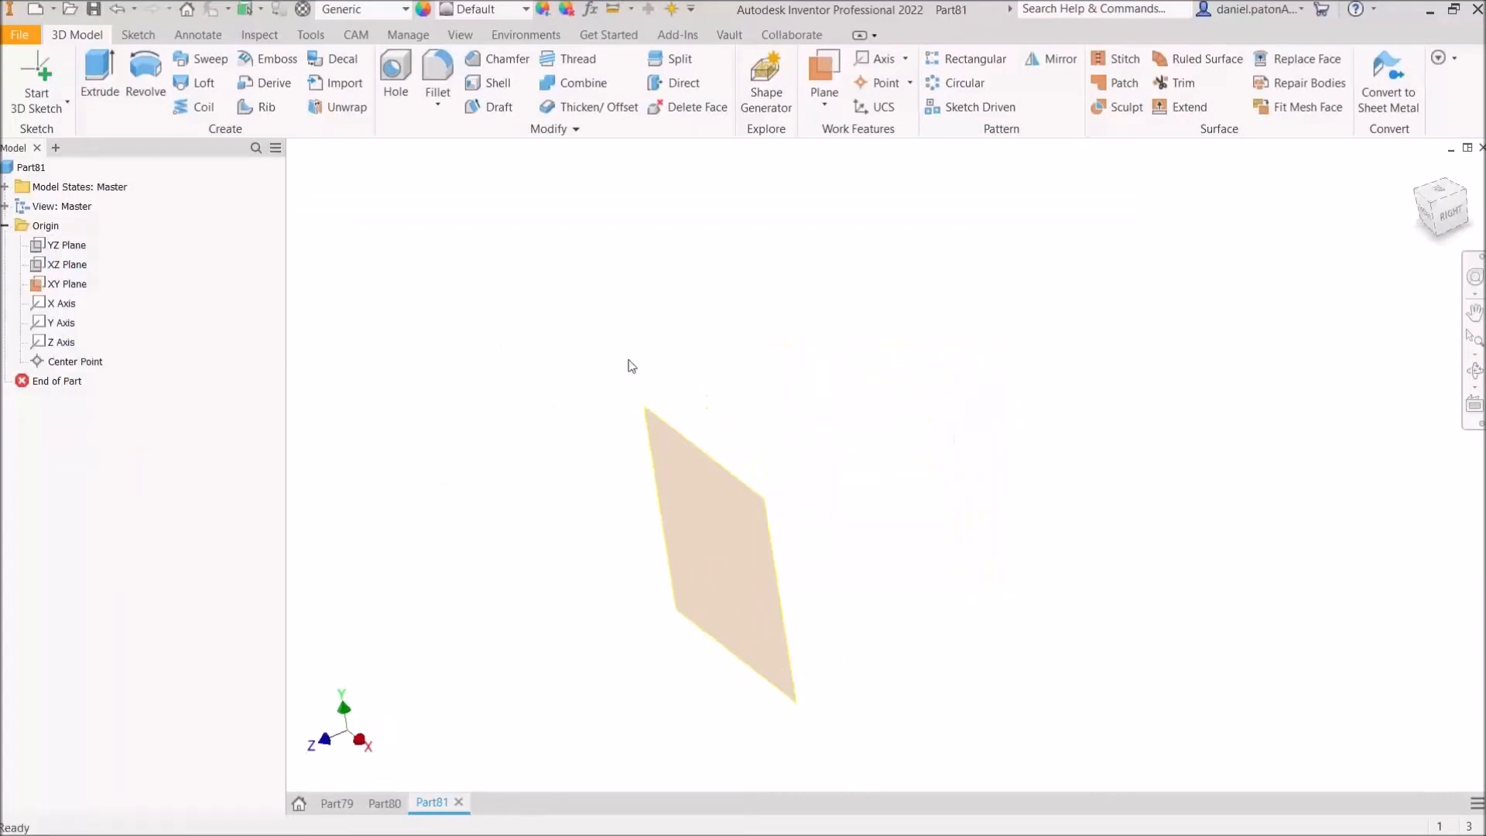
click(823, 75)
drag(727, 470, 909, 416)
text(-2000)
key(Return)
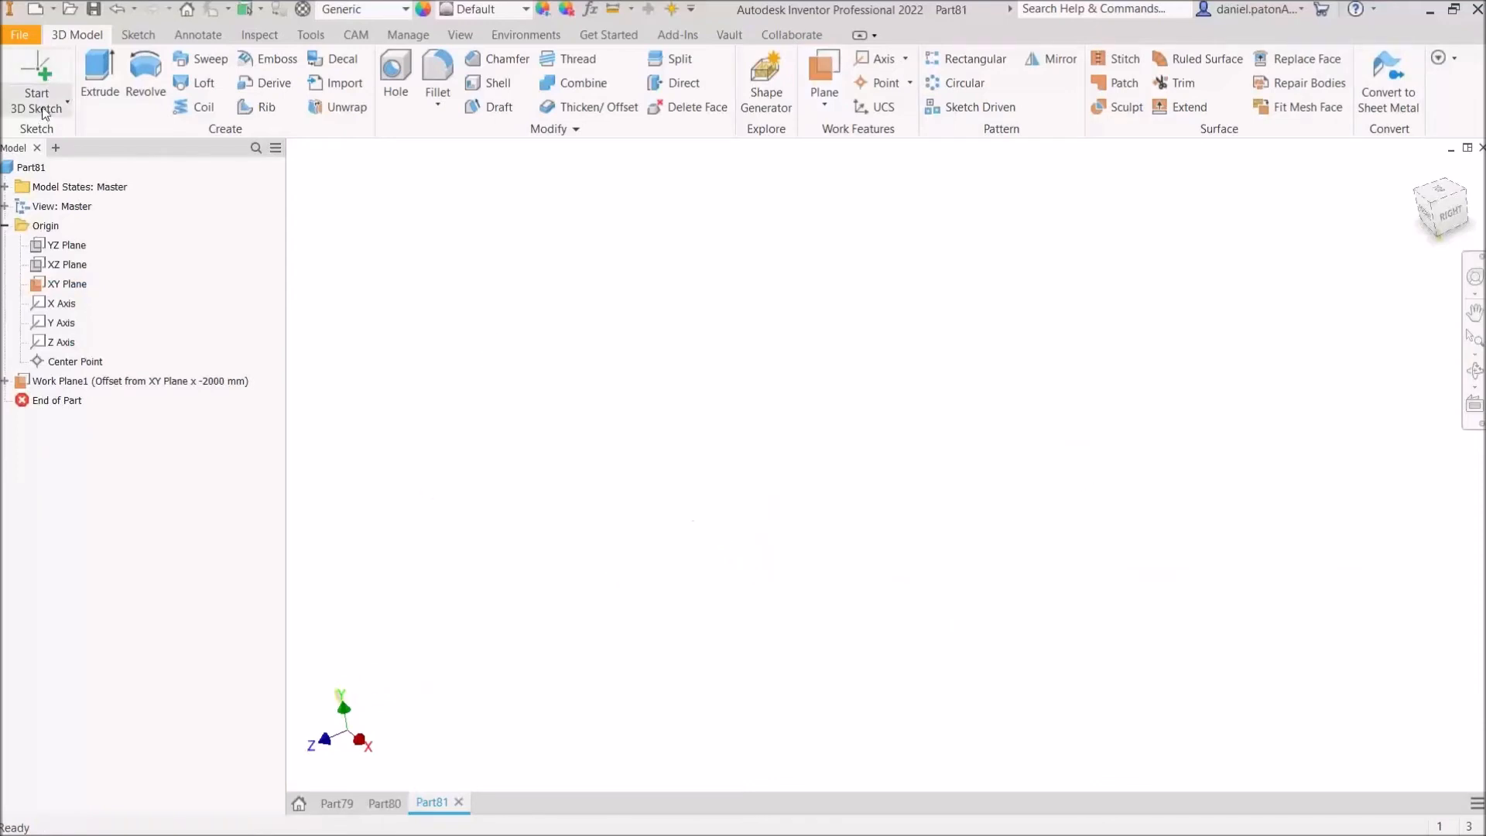
Step: Sketch a 500 by 500 mm center rectangle on the XY plane, centred on the origin, and finish the 2D sketch
click(67, 102)
click(46, 173)
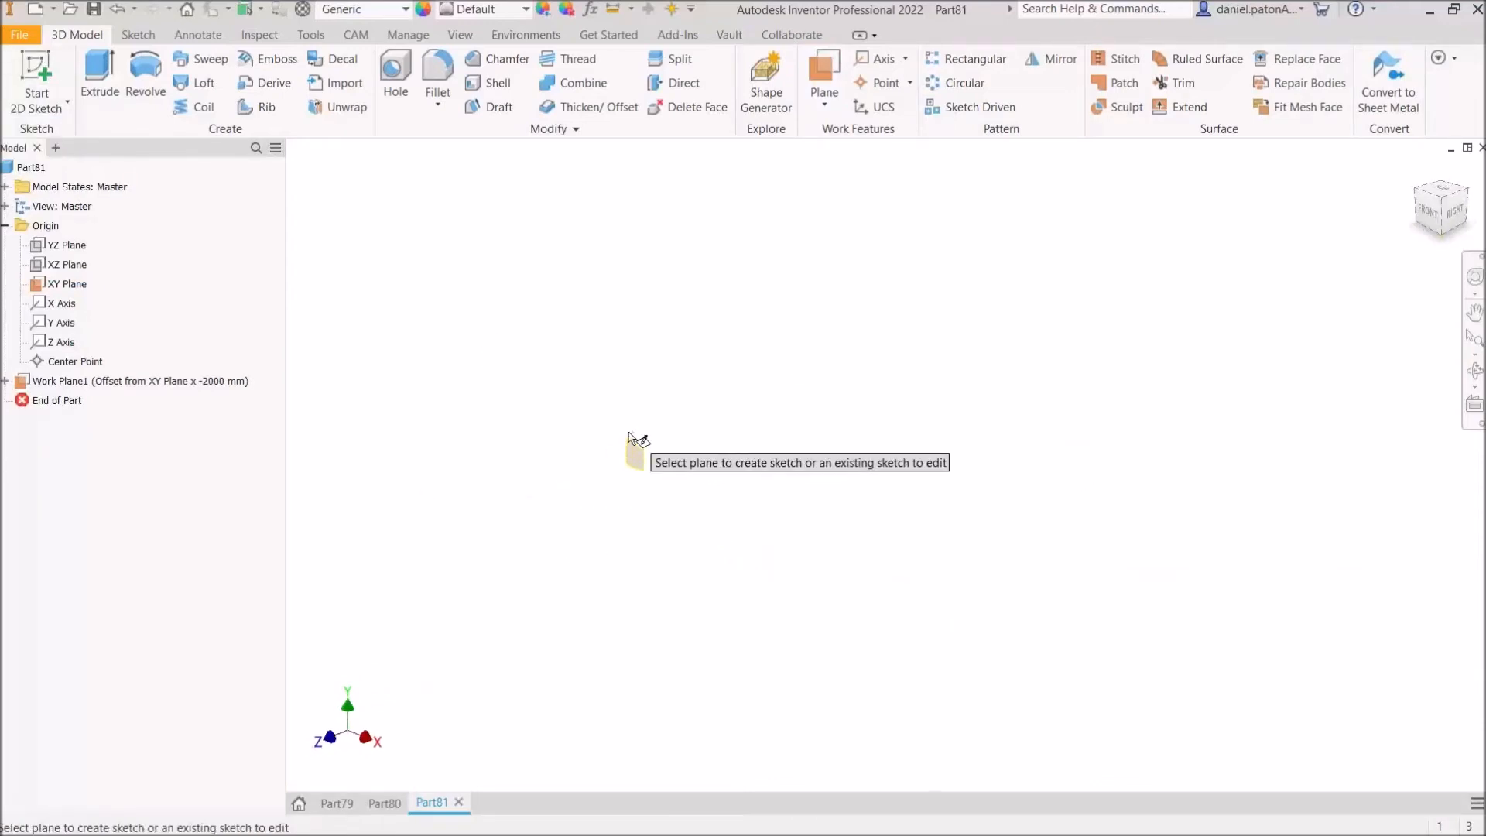
click(658, 468)
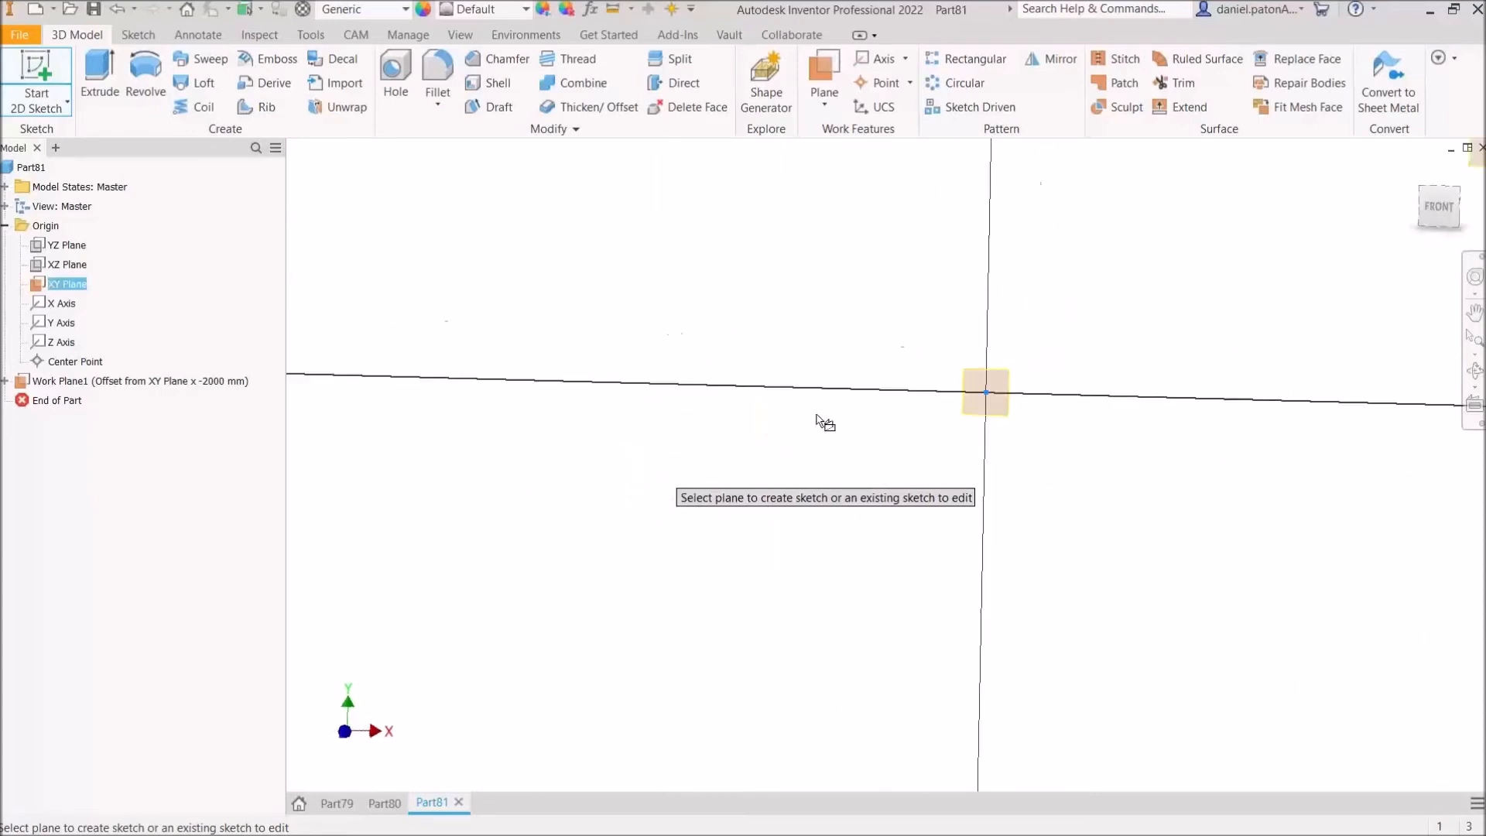
click(254, 99)
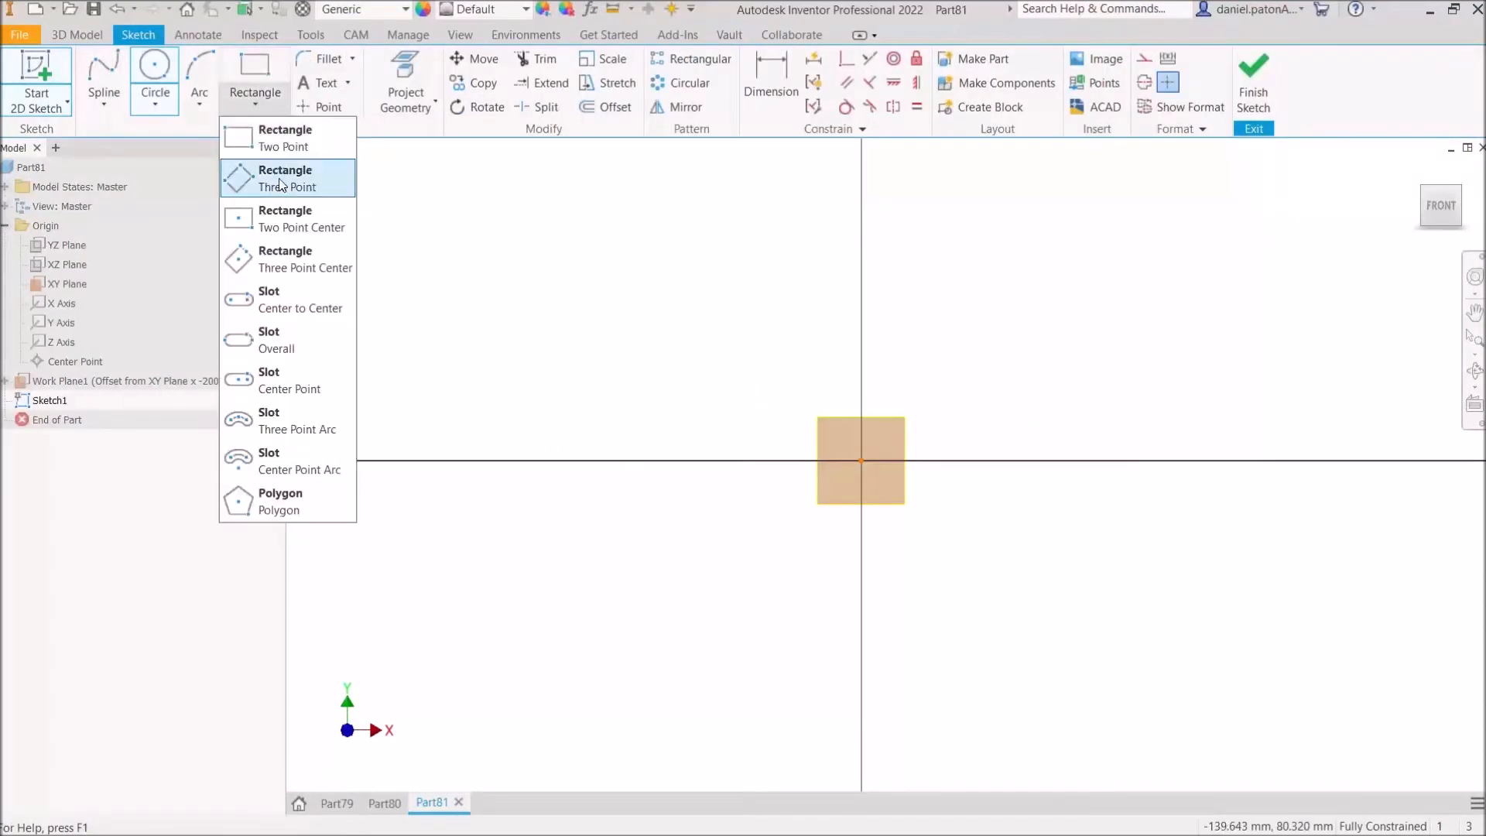
click(284, 218)
click(861, 461)
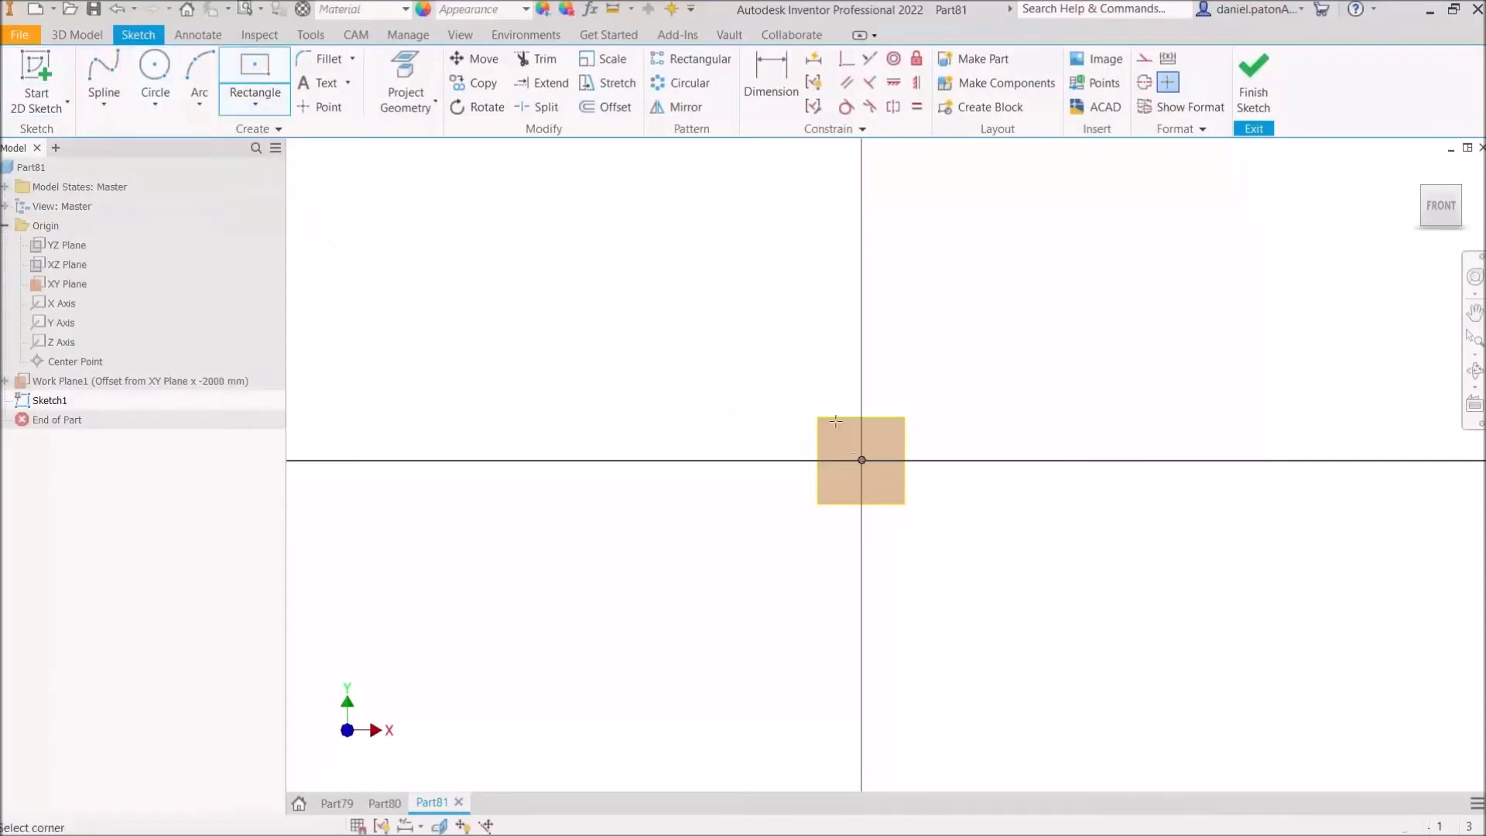
text(500)
key(Tab)
text(500)
key(Tab)
key(Return)
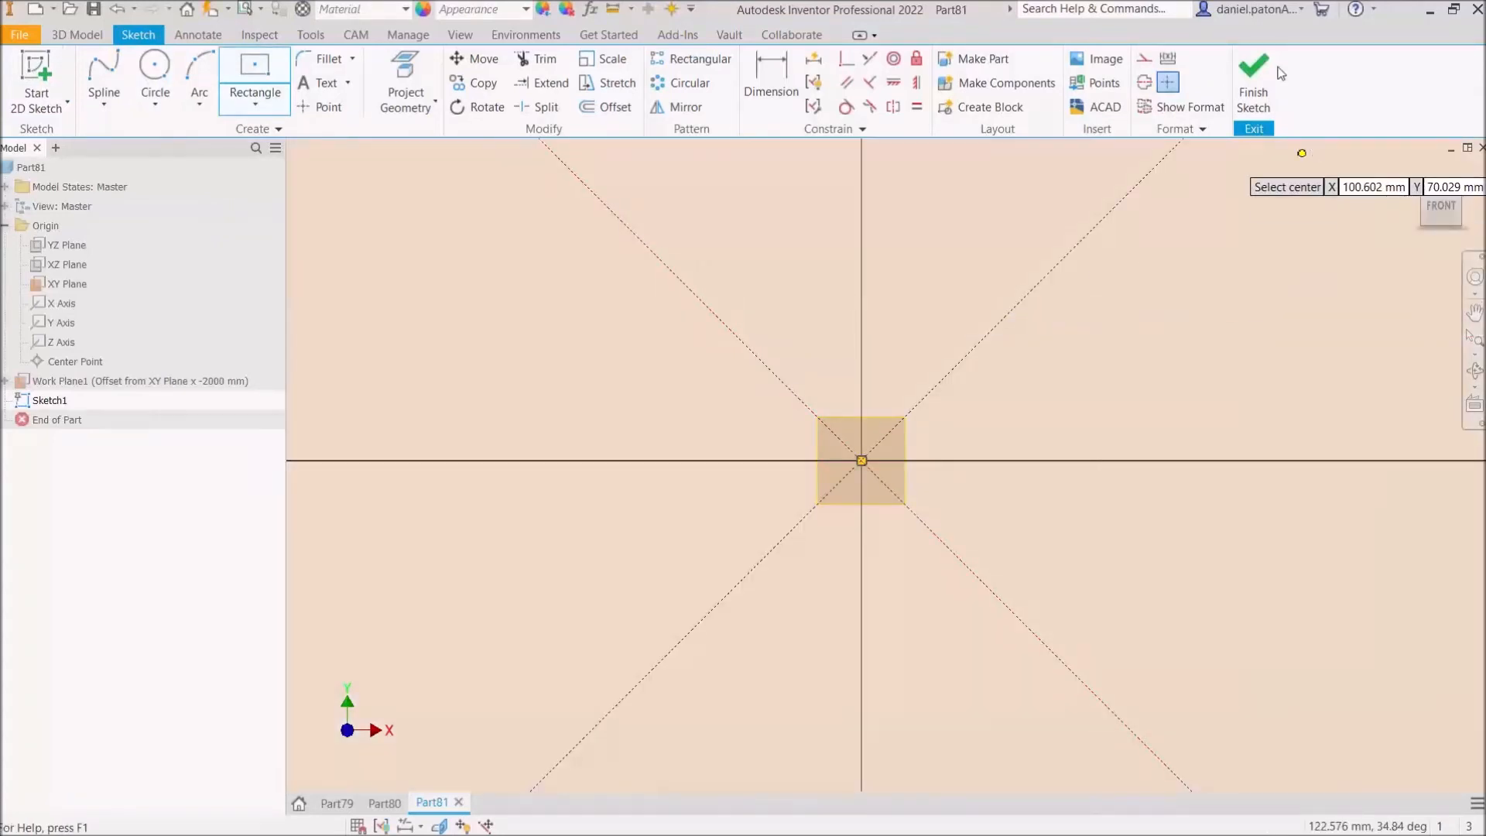
click(1254, 81)
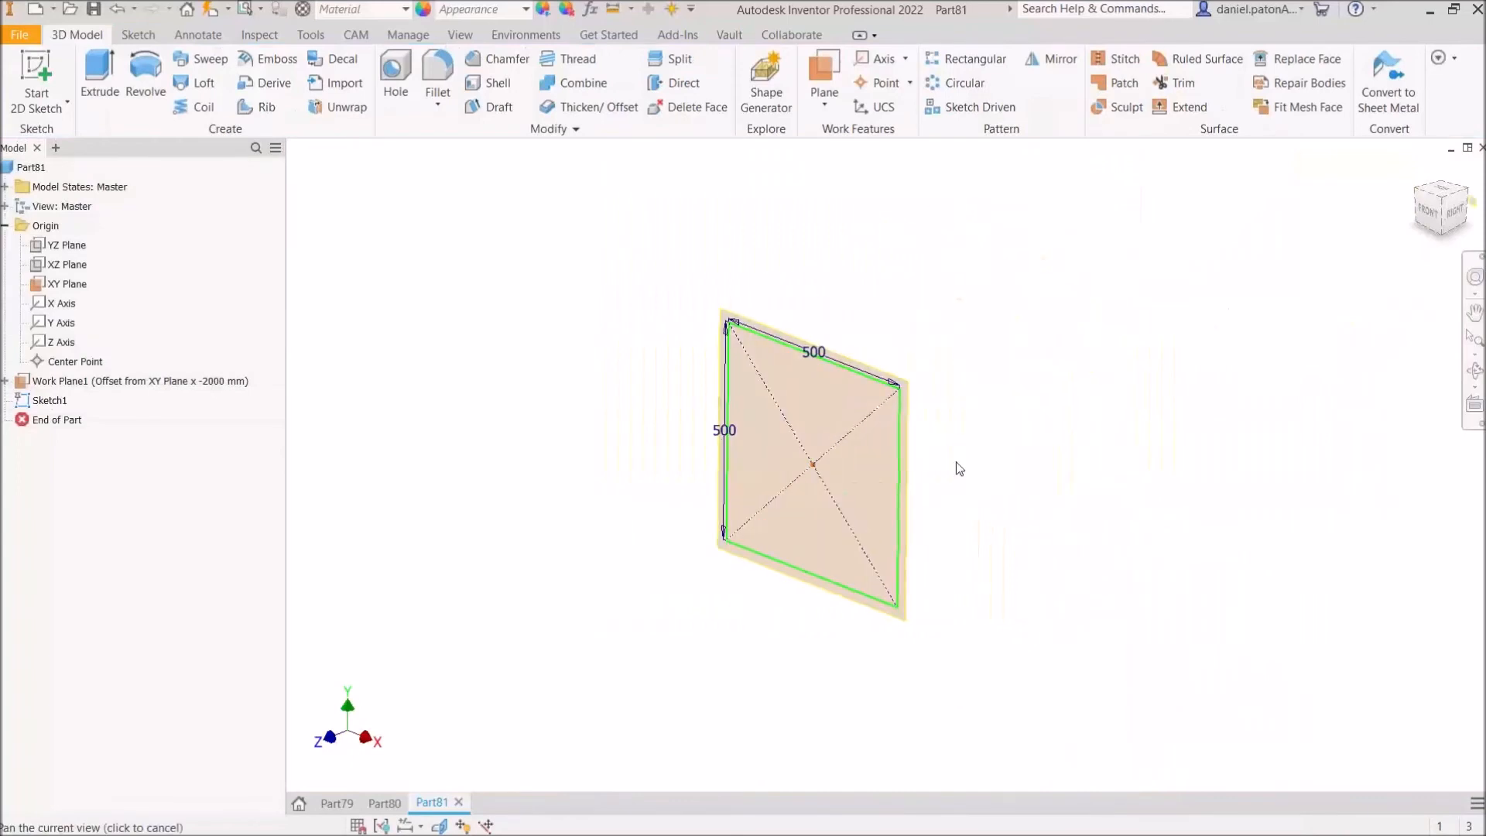
Step: Start a 2D sketch on the -2000 mm offset plane, project the square's edges onto it and finish the sketch
scroll(1061, 402, up, 3)
scroll(1011, 425, down, 6)
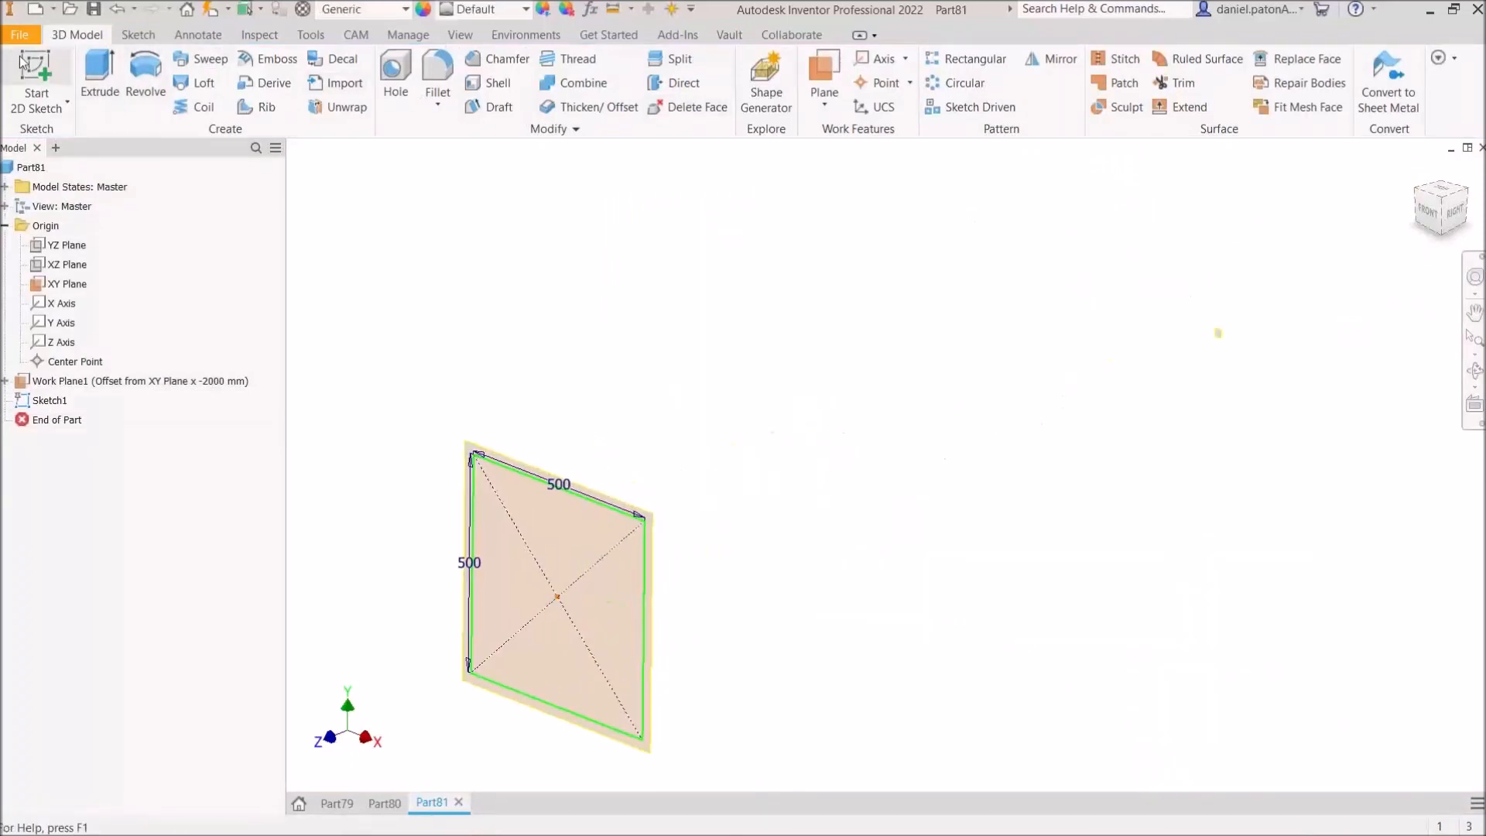
click(36, 77)
click(1214, 339)
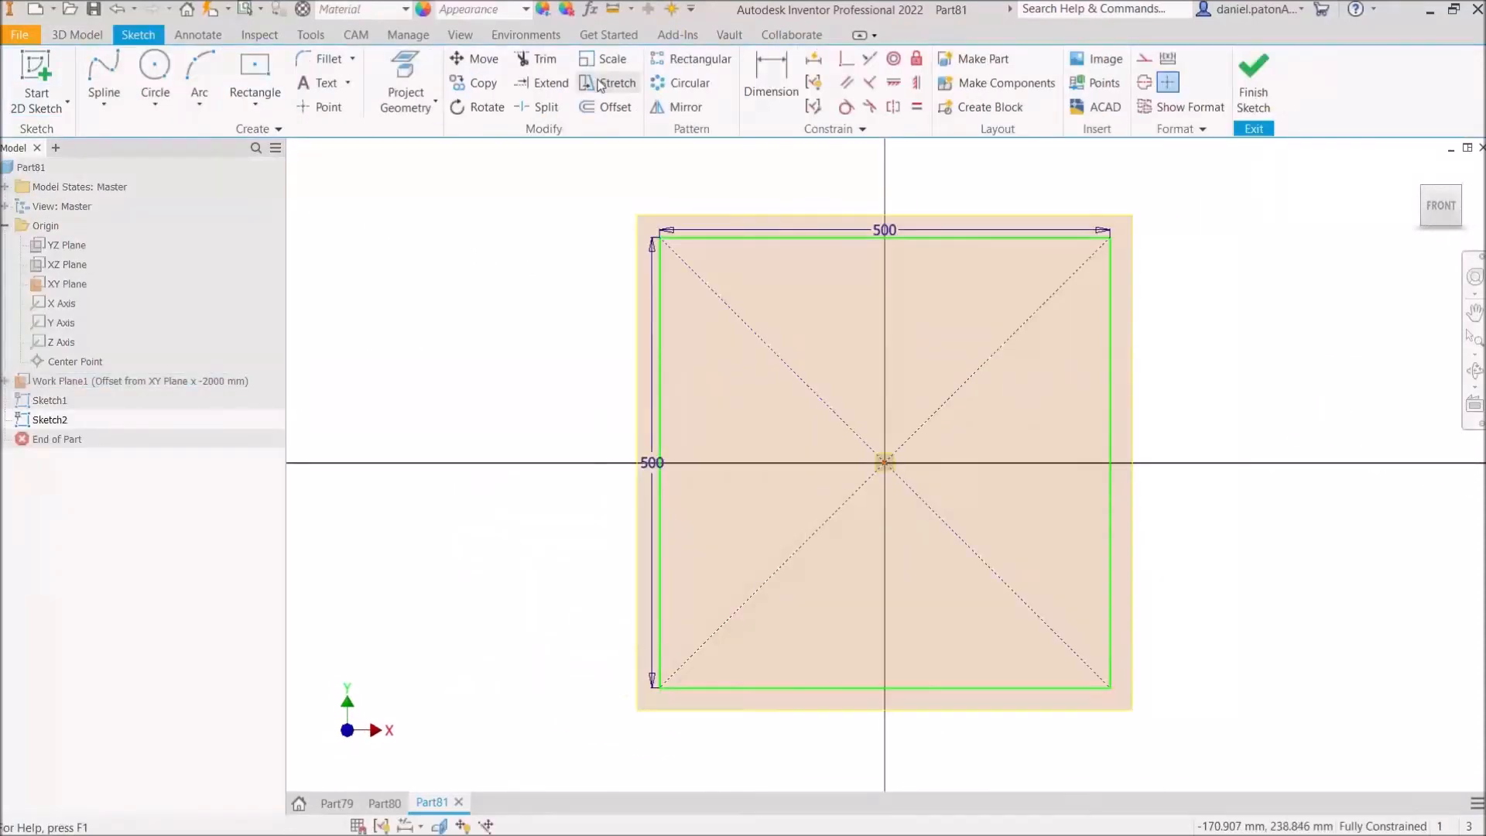
click(404, 84)
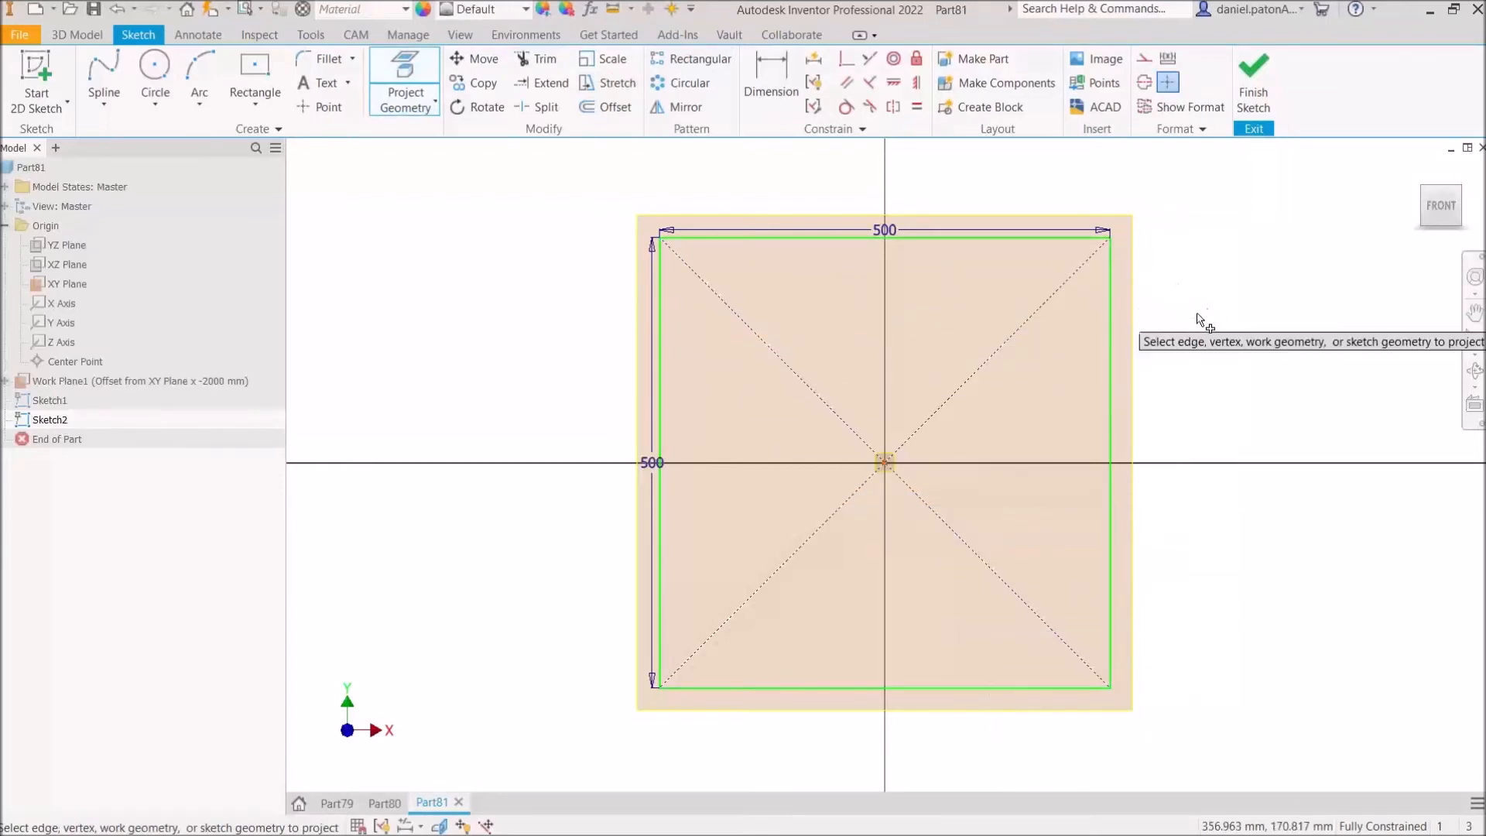
shift+middle_drag(1201, 322, 863, 412)
scroll(1003, 306, down, 4)
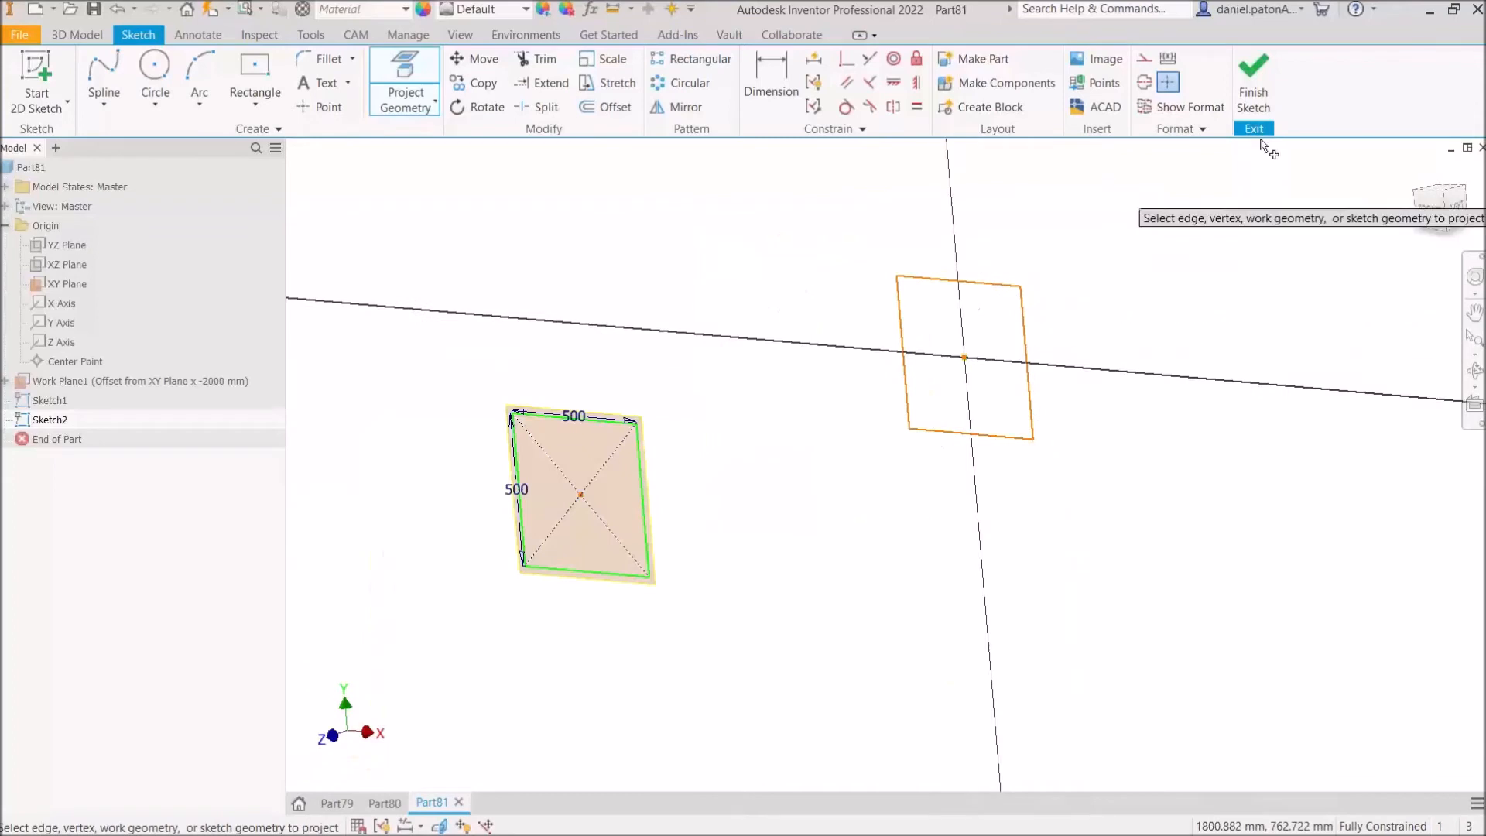
click(1252, 78)
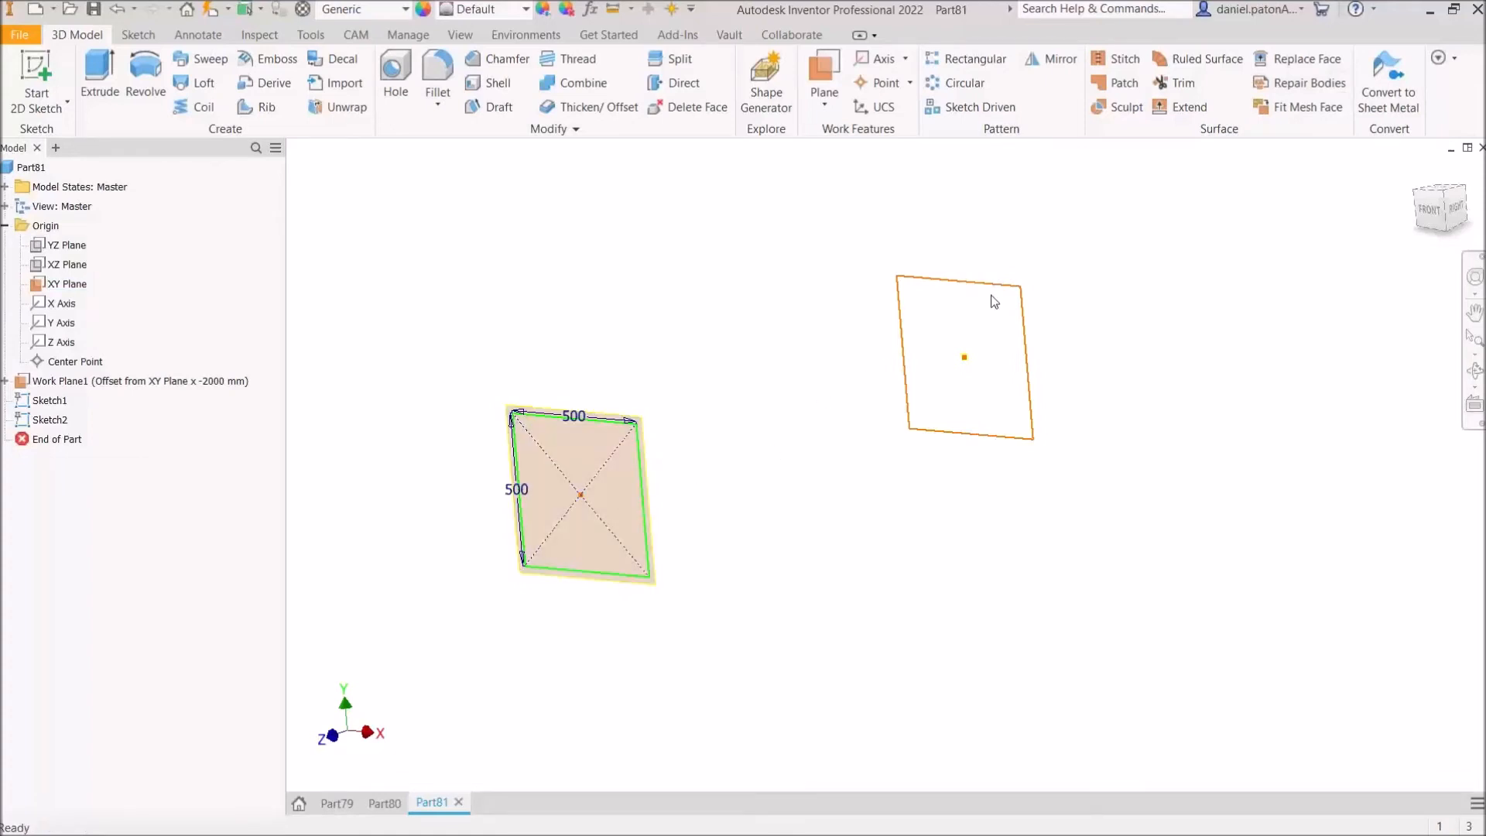
Step: Create a midplane between the XY plane and the offset work plane
click(826, 105)
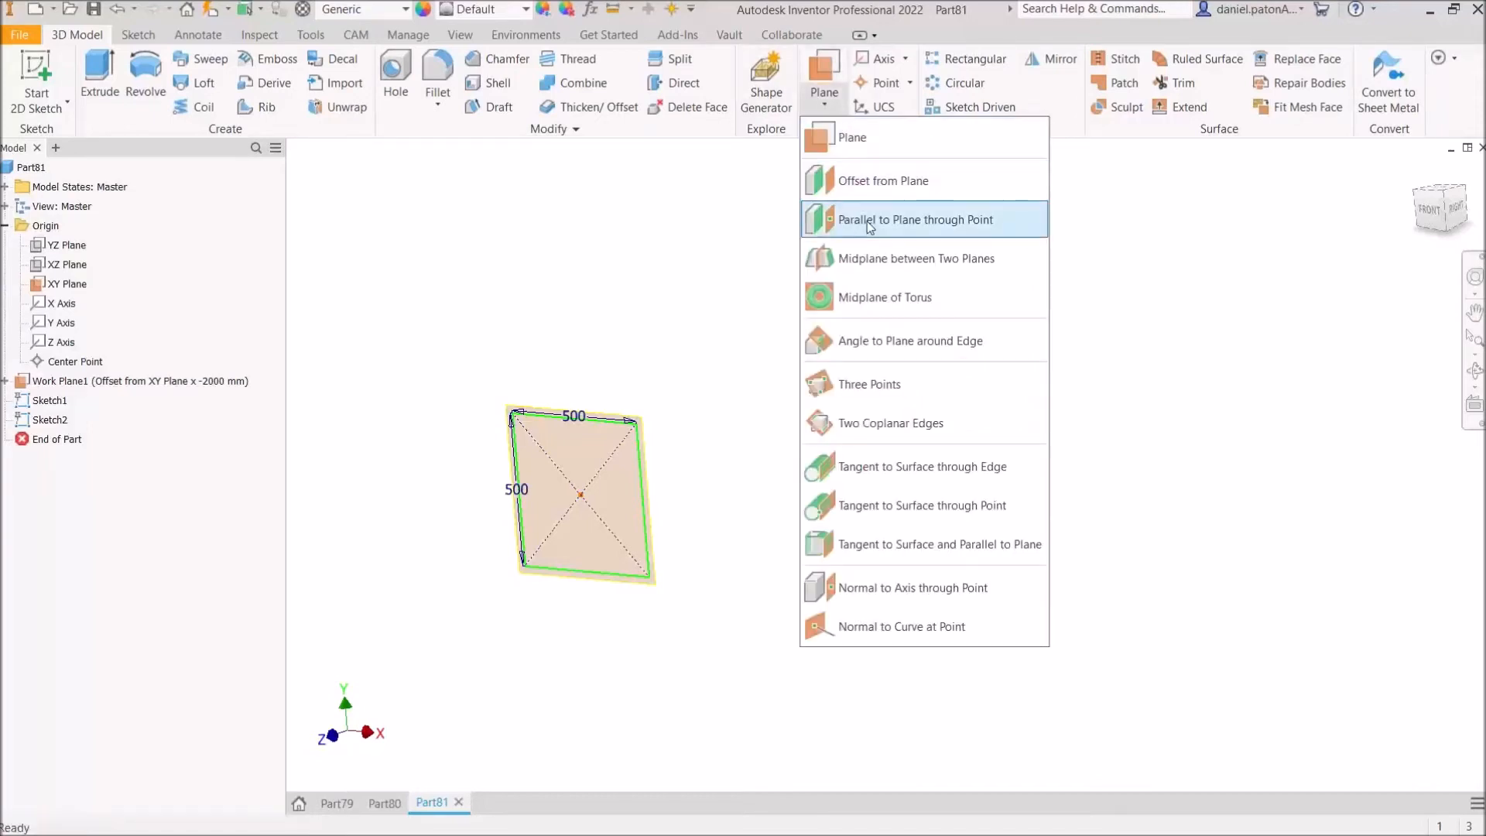
click(886, 271)
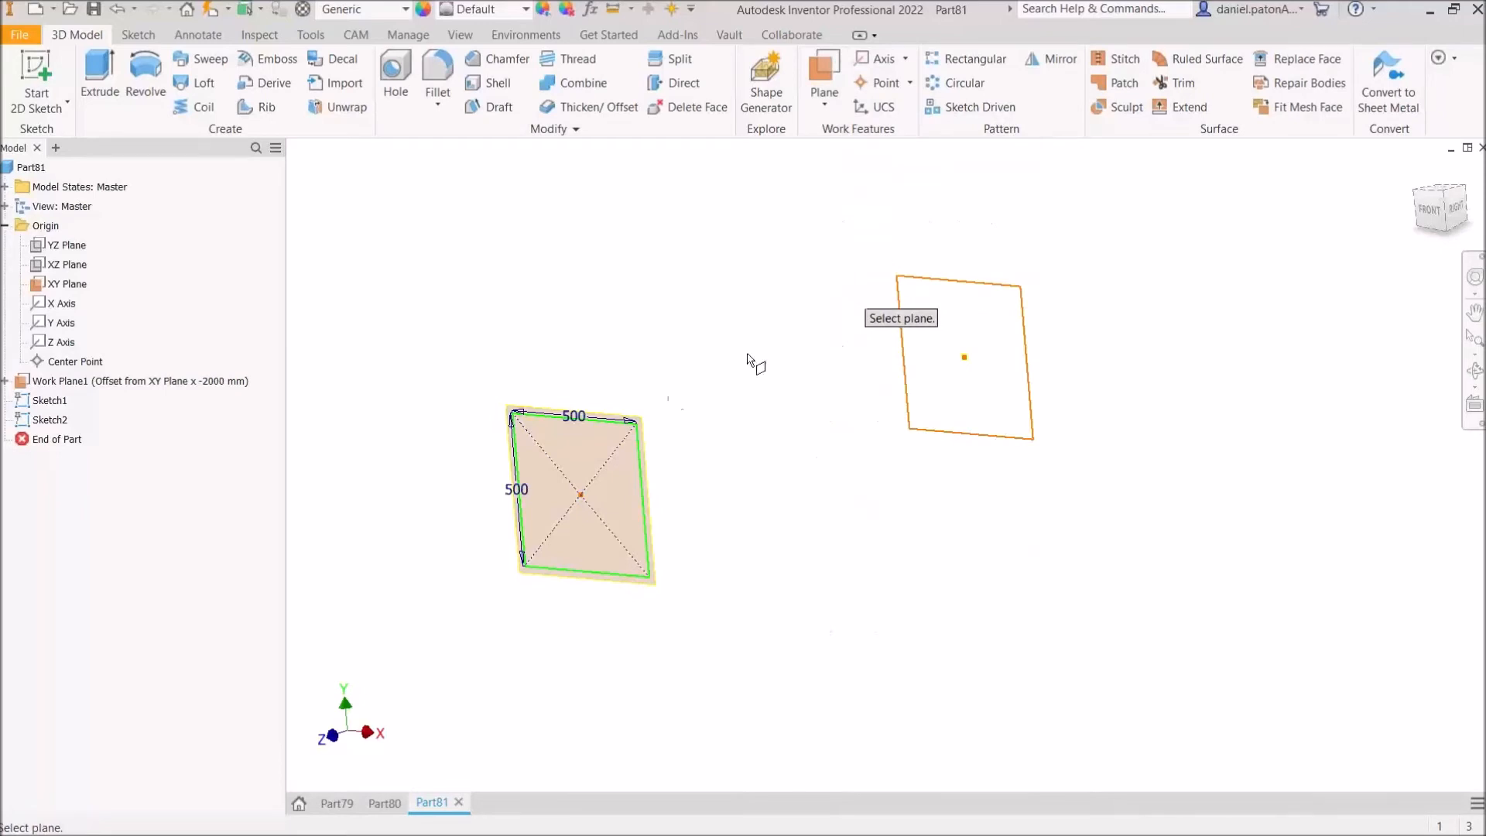
click(648, 445)
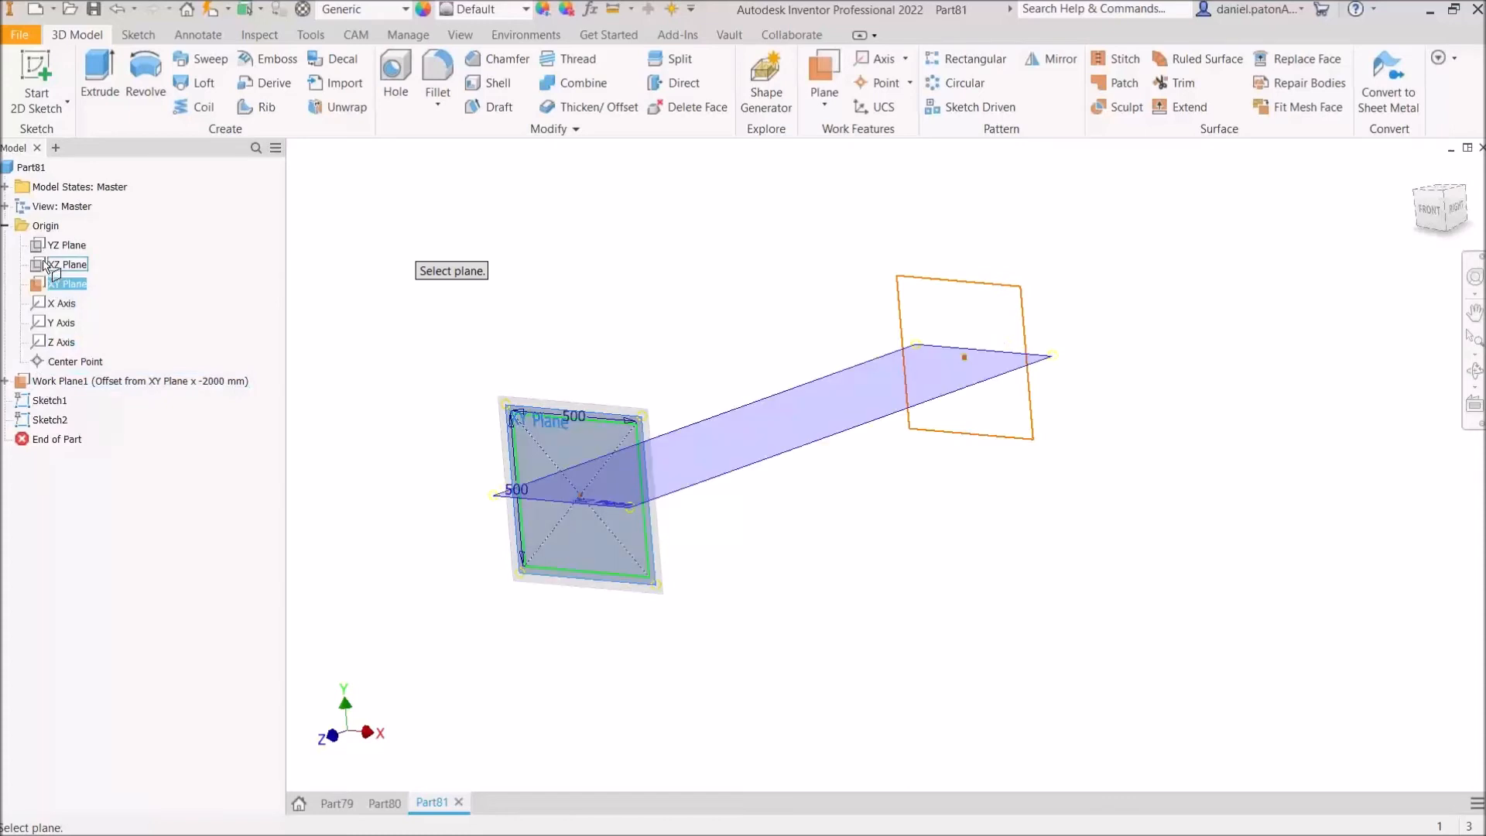
click(33, 381)
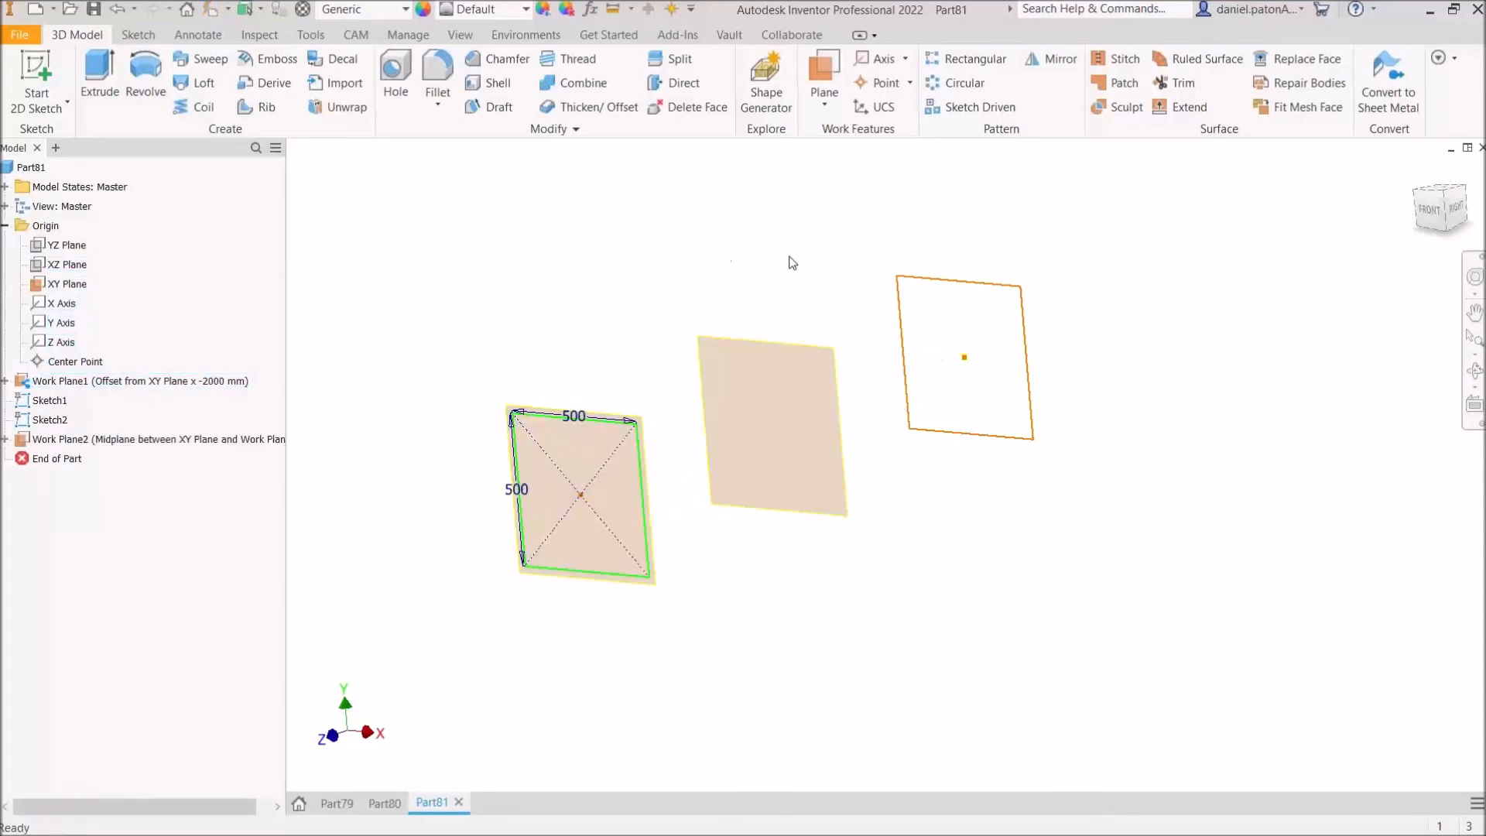
Step: Start a 2D sketch on the midplane, project the 500 mm square's edges onto it and finish the sketch
shift+middle_drag(790, 262, 742, 258)
click(33, 66)
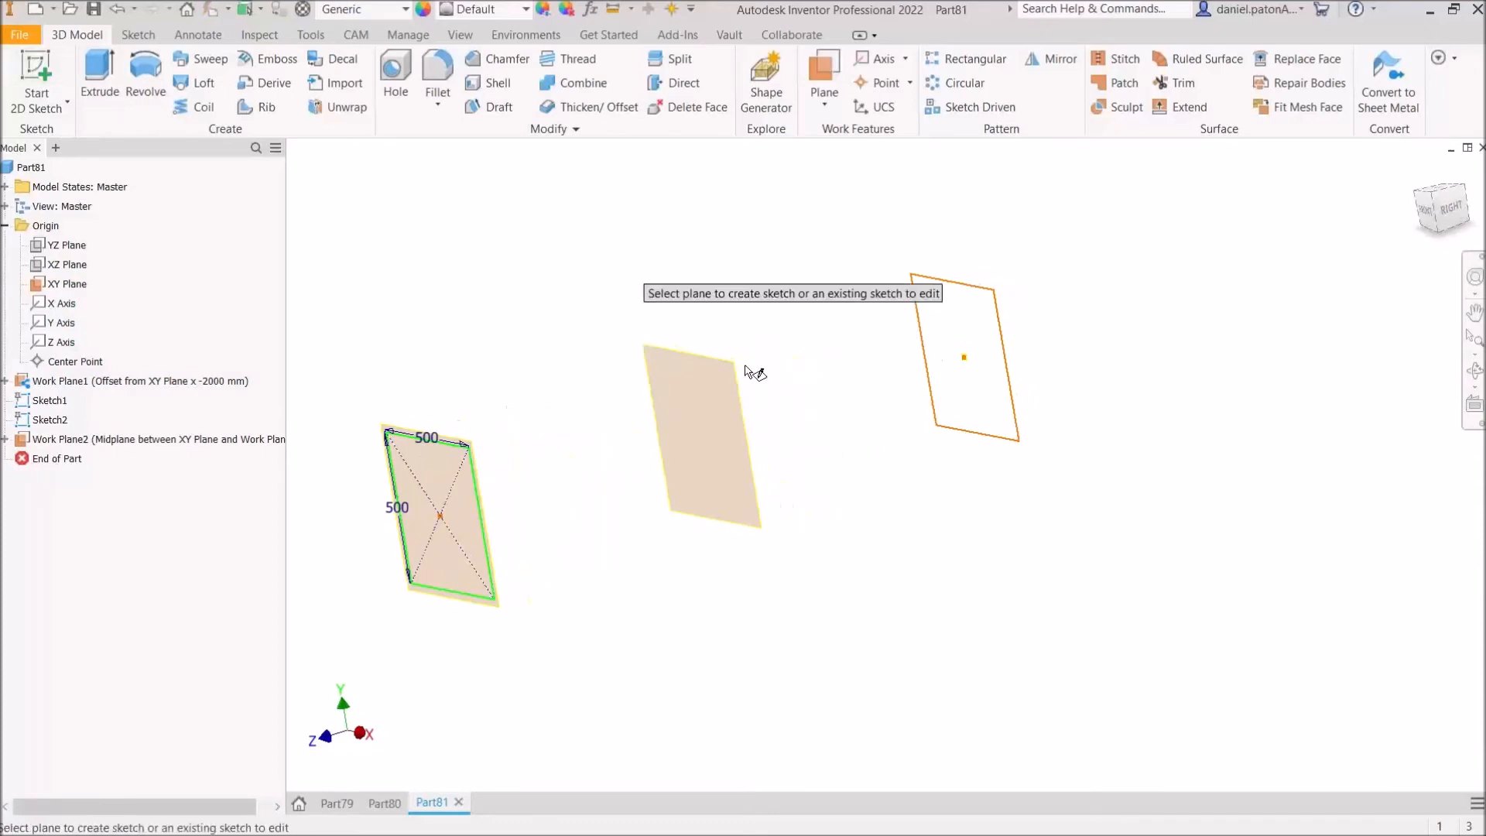
click(700, 362)
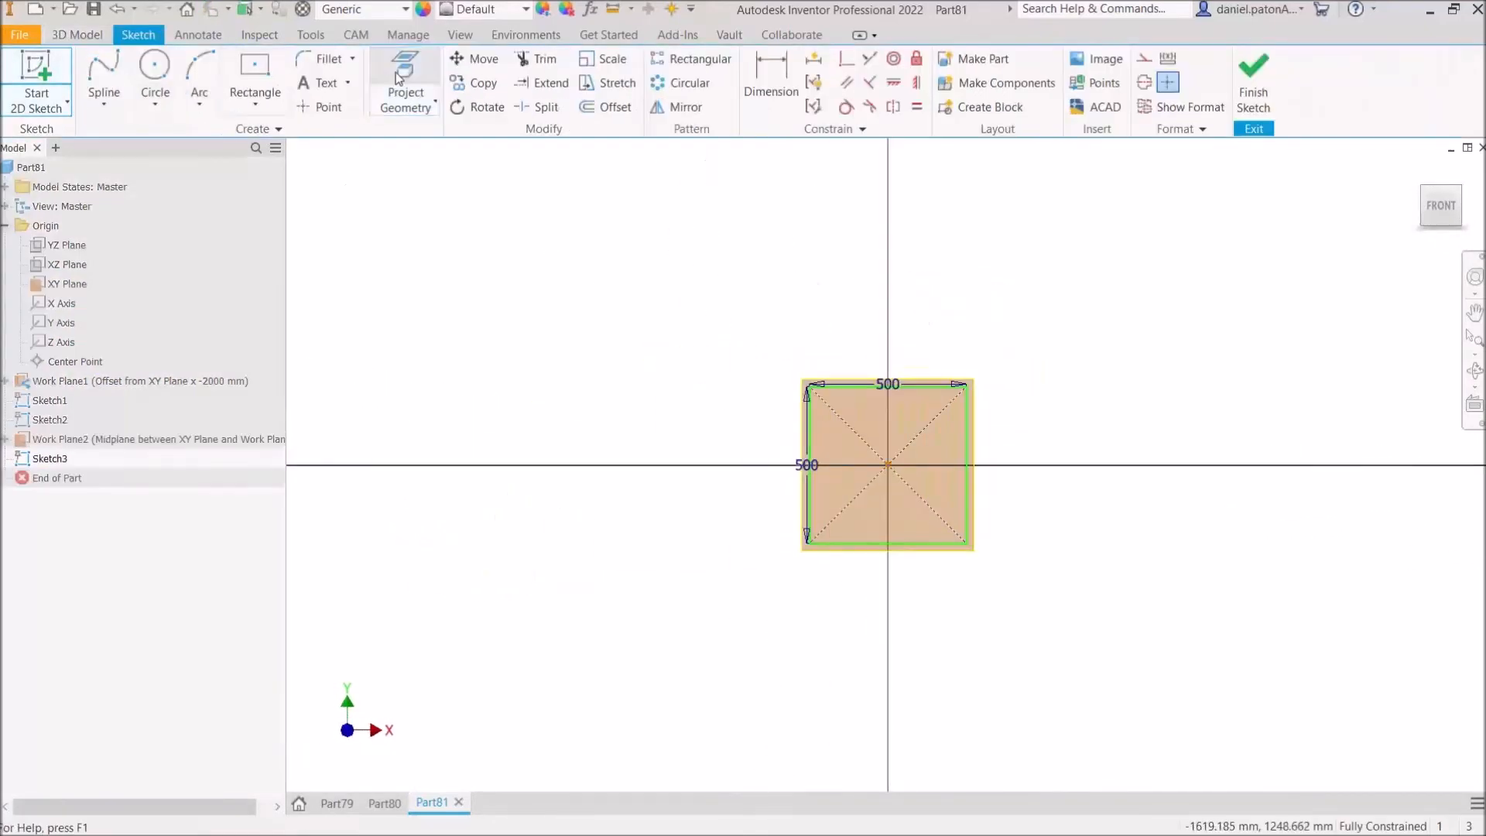
click(401, 77)
click(809, 422)
click(885, 543)
click(966, 499)
right_click(1009, 495)
shift+middle_drag(1096, 458, 975, 488)
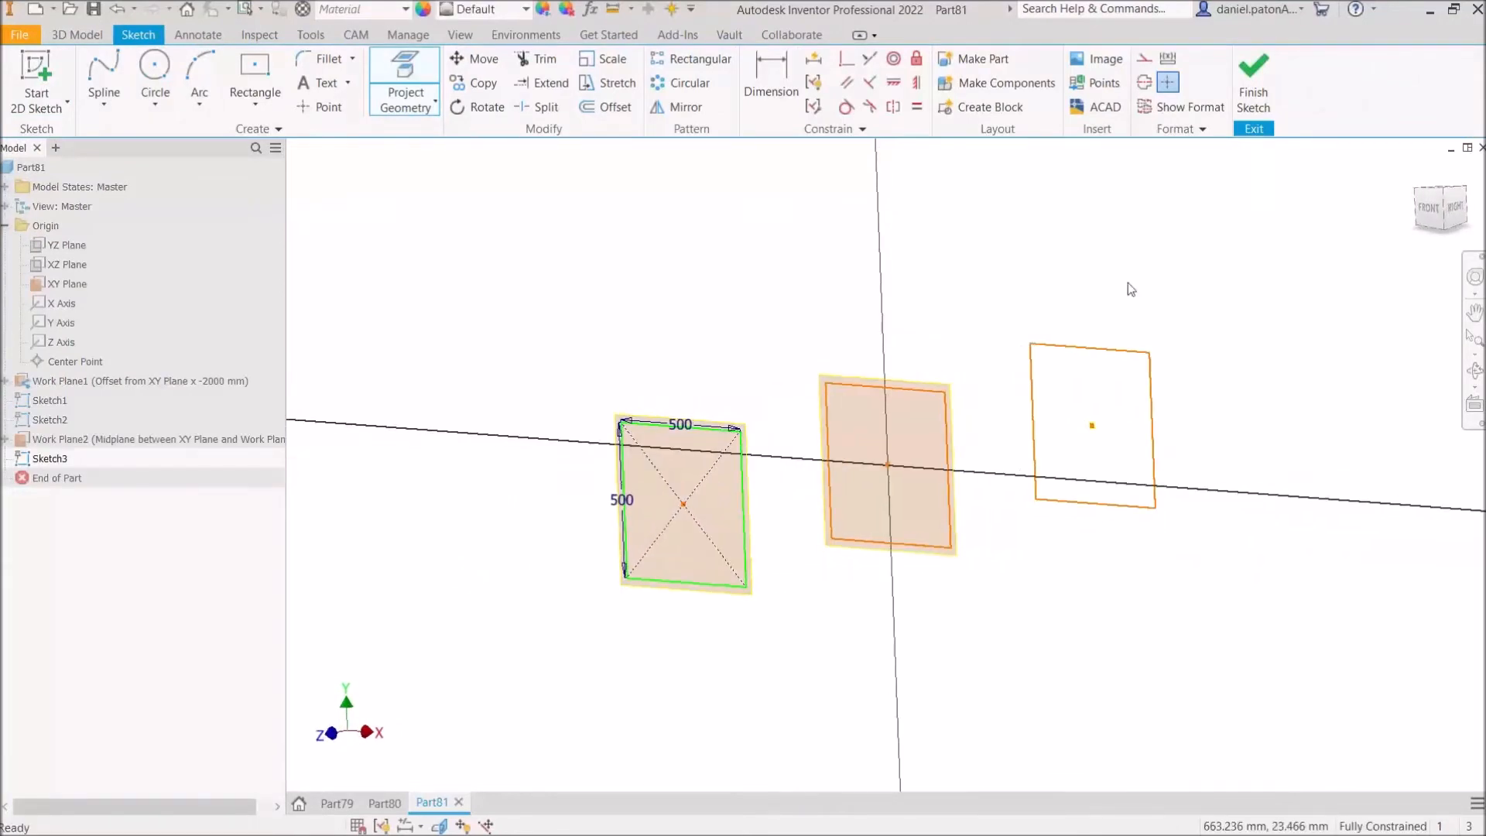
click(1261, 79)
Step: Start a 3D sketch and draw a line joining the upper-left corners of the XY-plane square and the rear square
middle_drag(1000, 413, 939, 394)
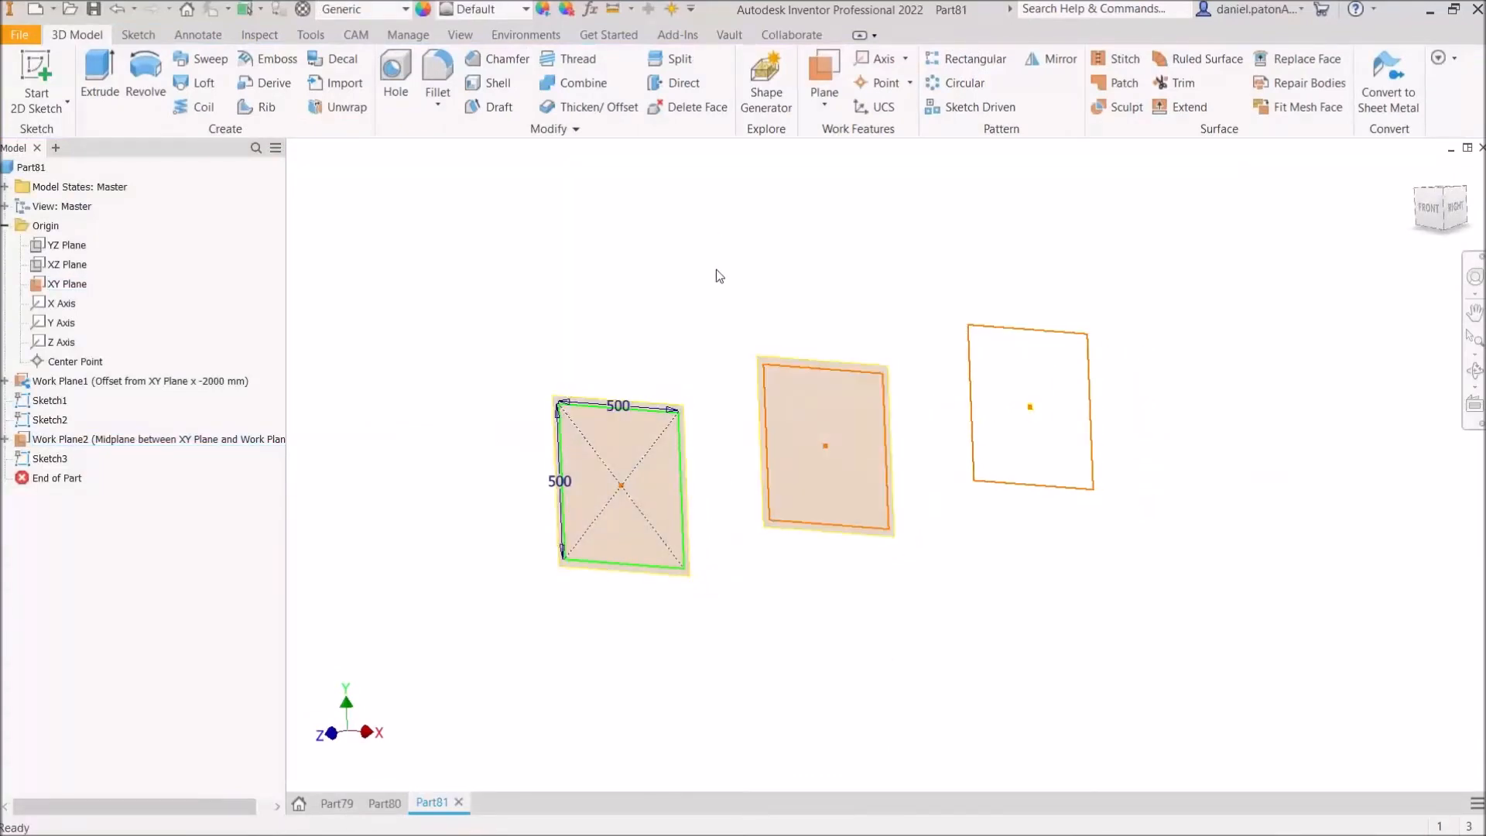
mouse_move(737, 308)
shift+middle_down()
mouse_move(677, 309)
mouse_move(686, 324)
shift+middle_up()
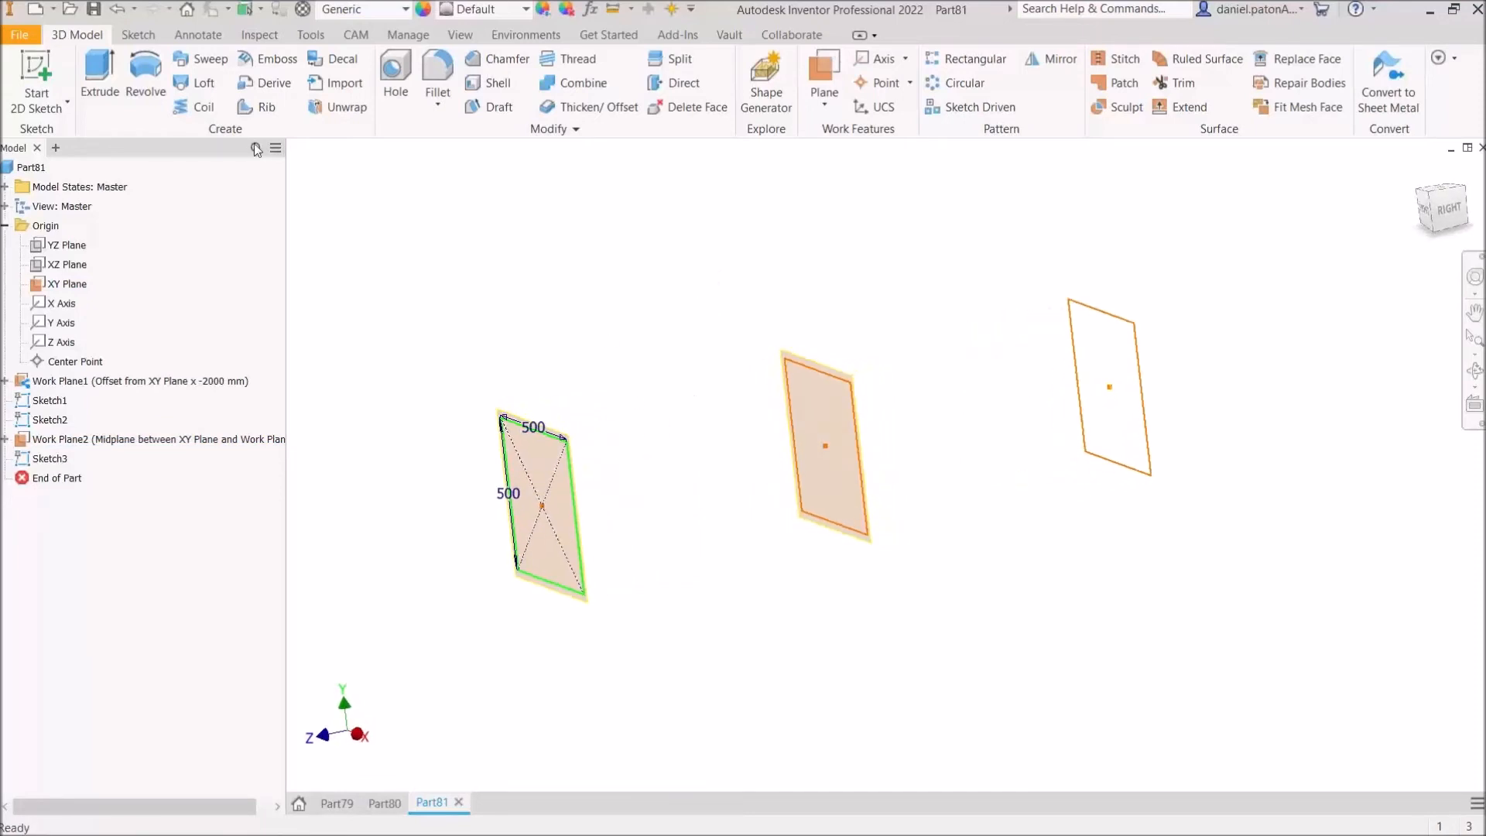
click(67, 102)
click(54, 172)
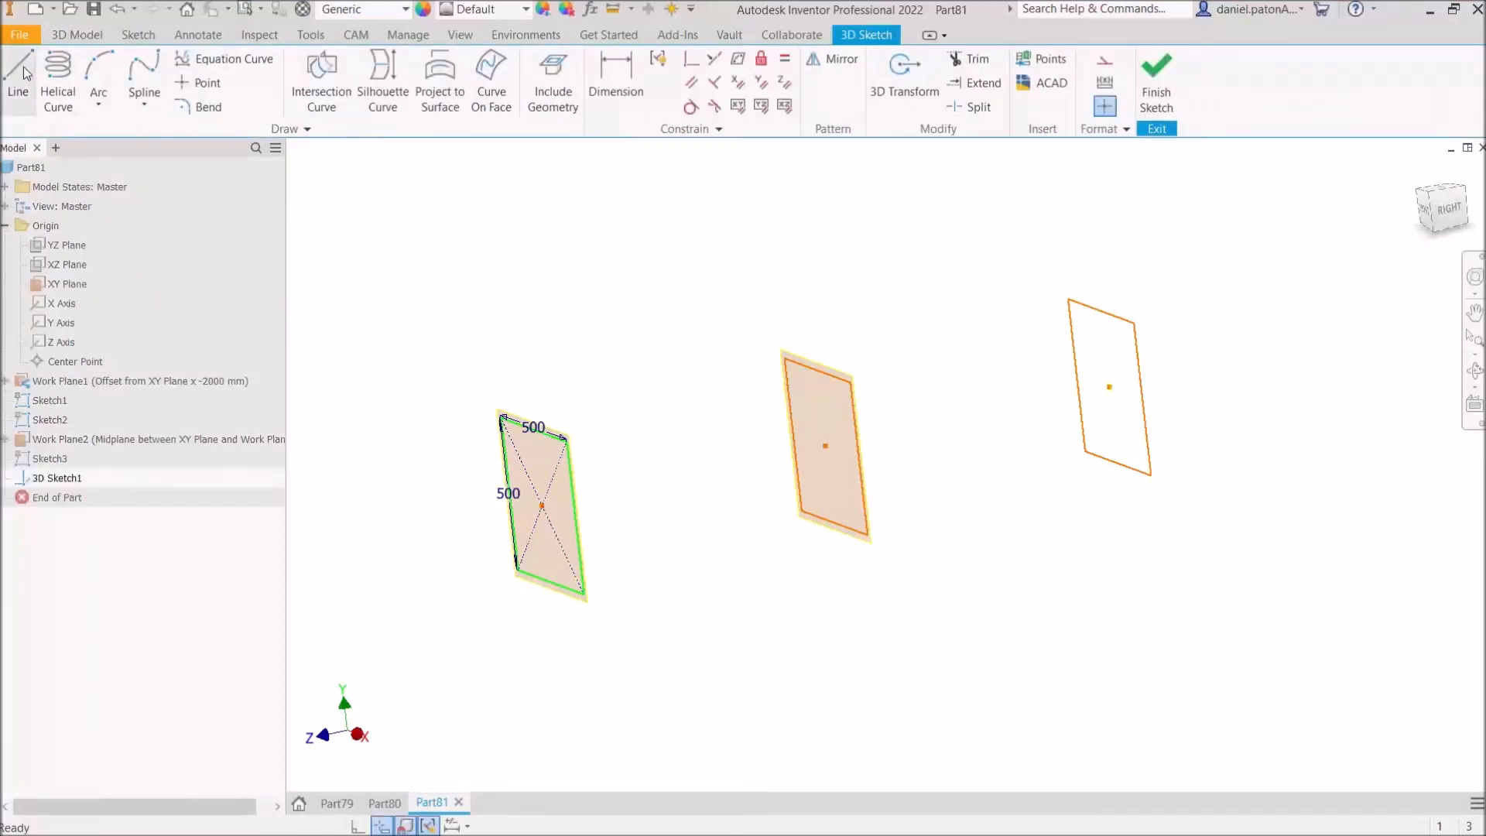
click(25, 73)
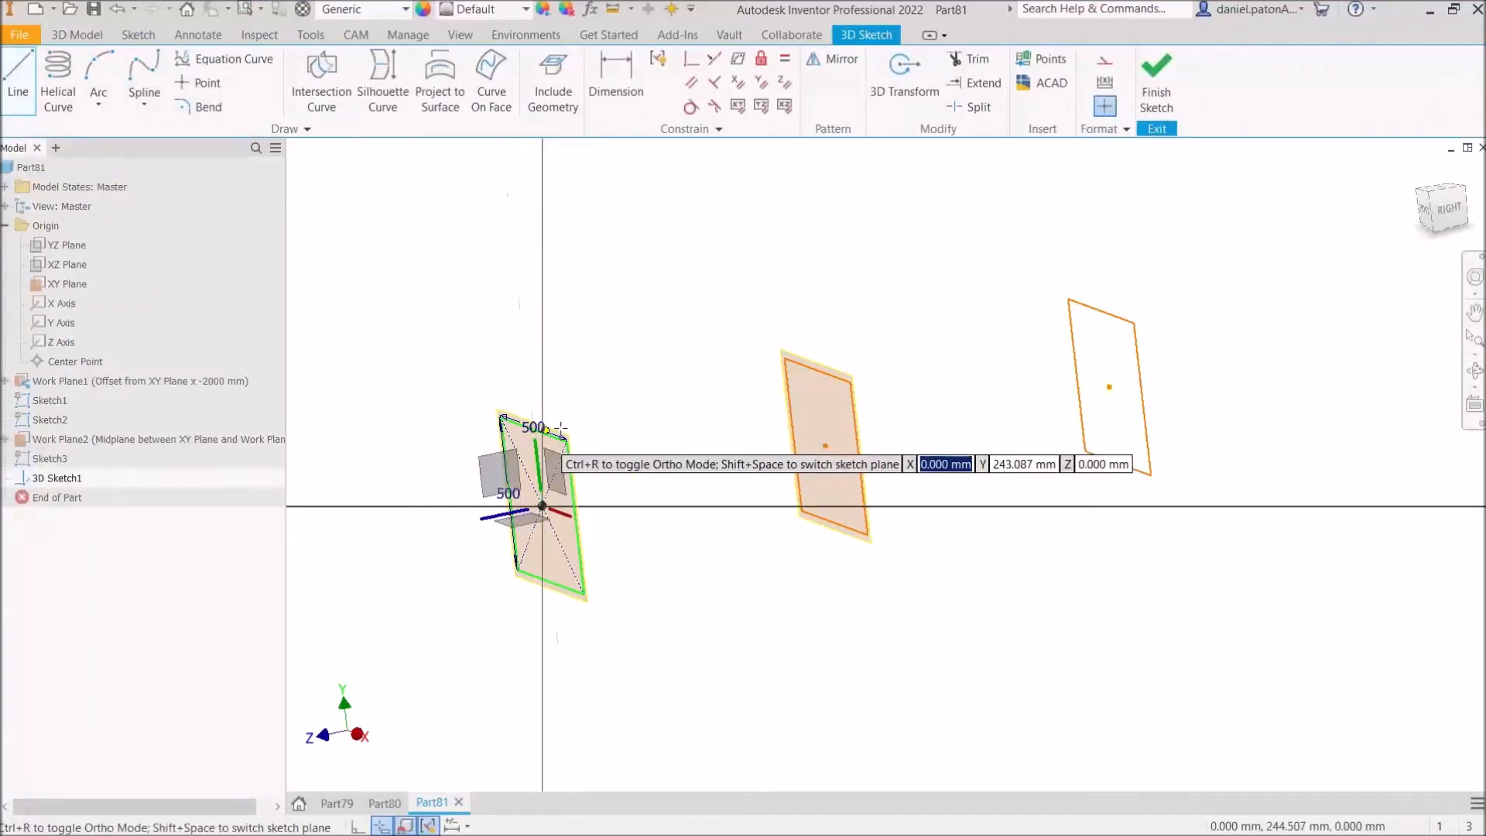
scroll(503, 420, down, 3)
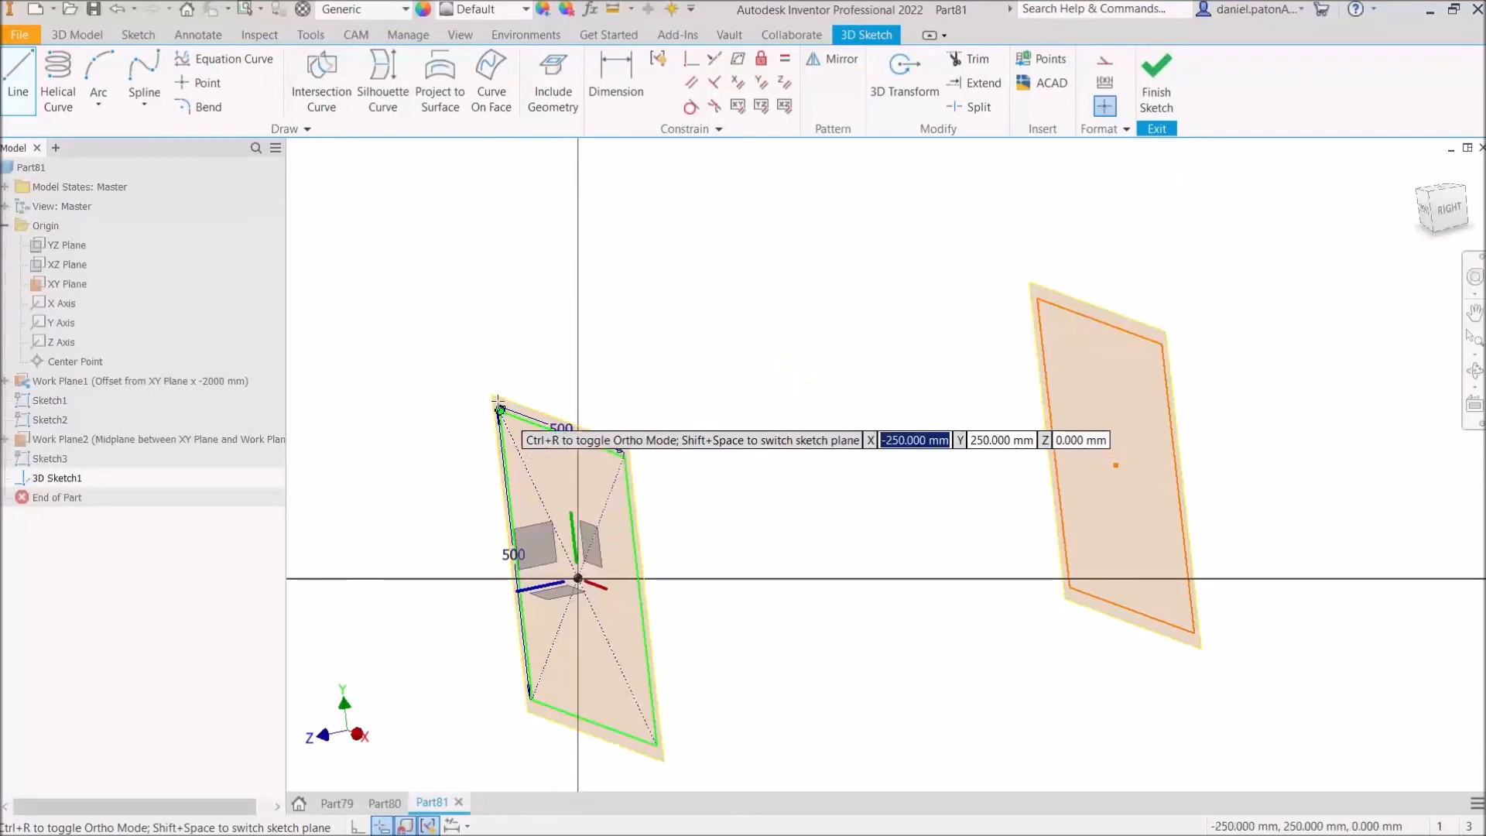
click(499, 406)
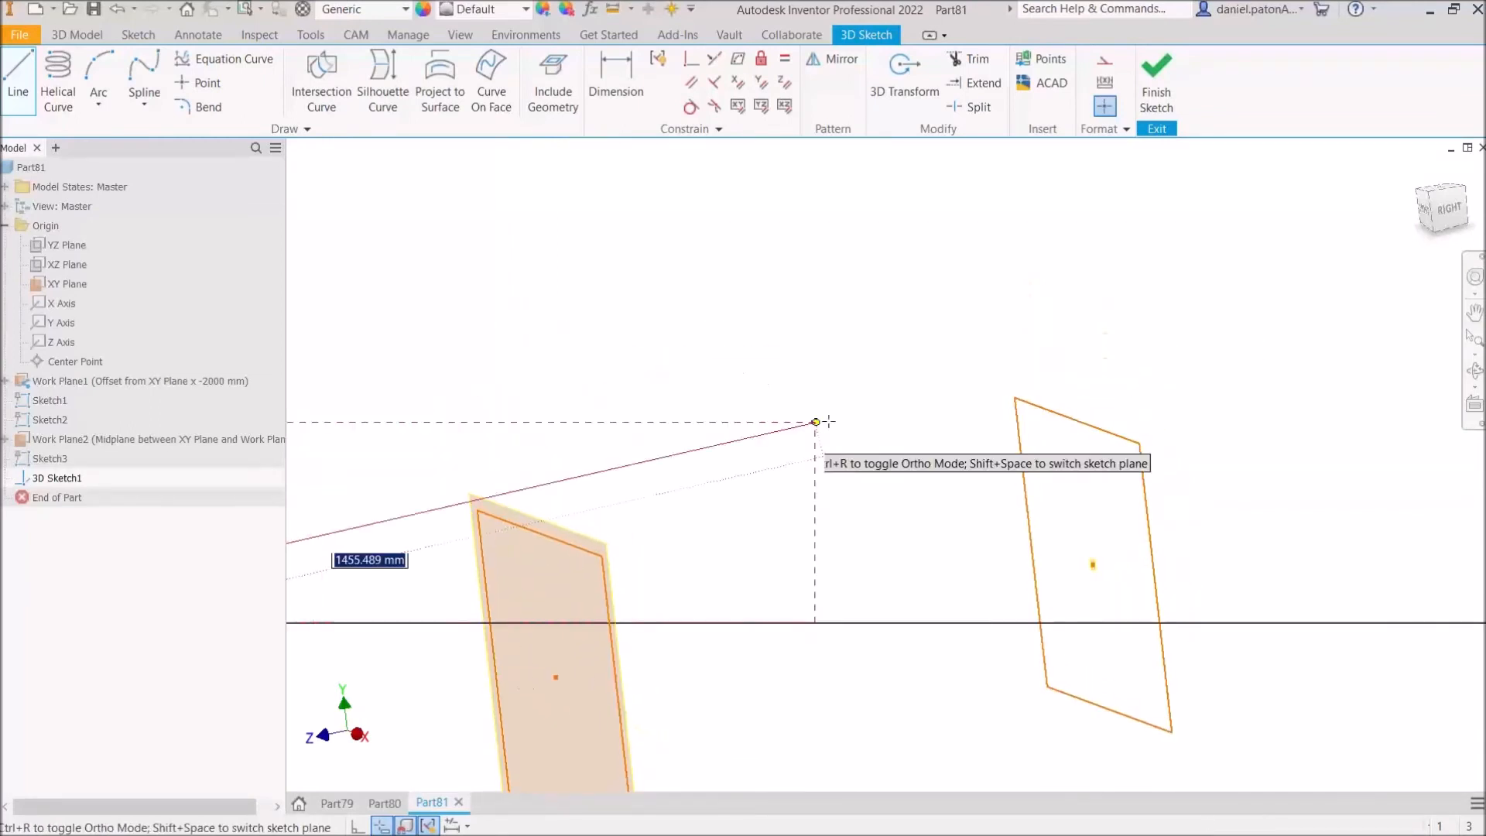
click(1014, 397)
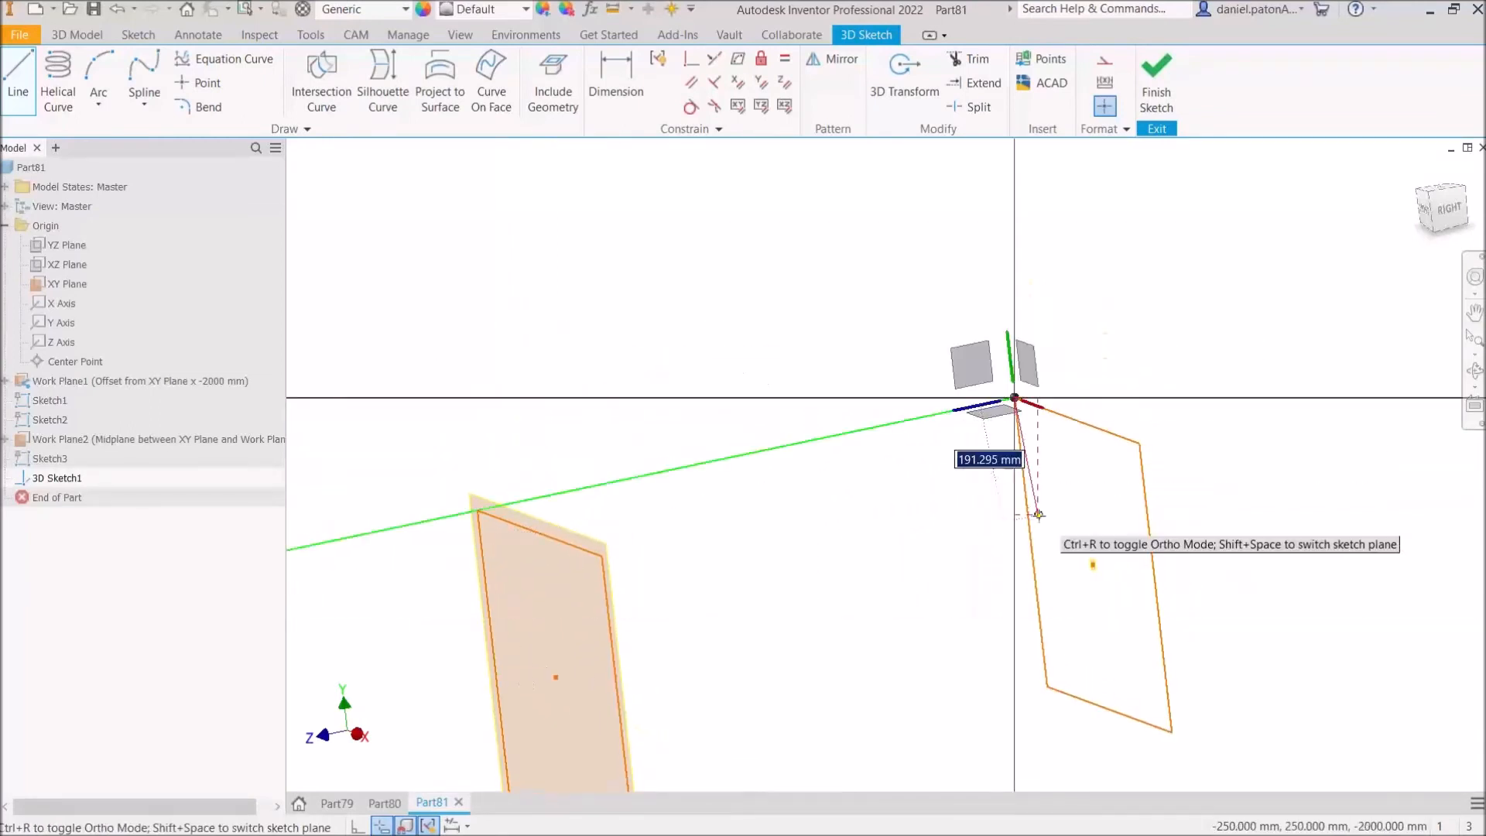
Step: Draw 3D lines joining the upper-right corners and the lower-right corners of the front and rear squares
right_click(1065, 500)
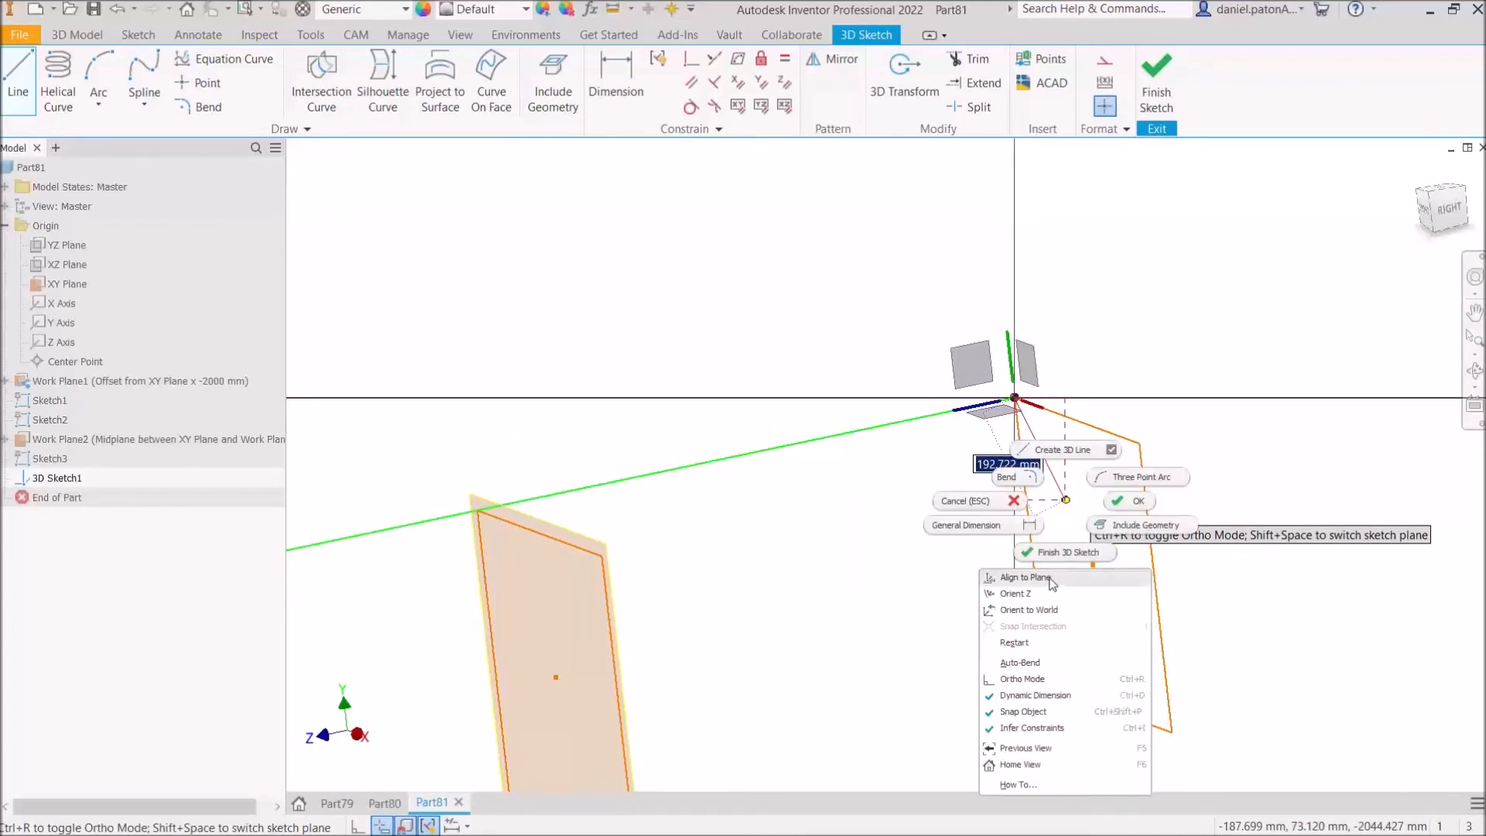
click(1023, 578)
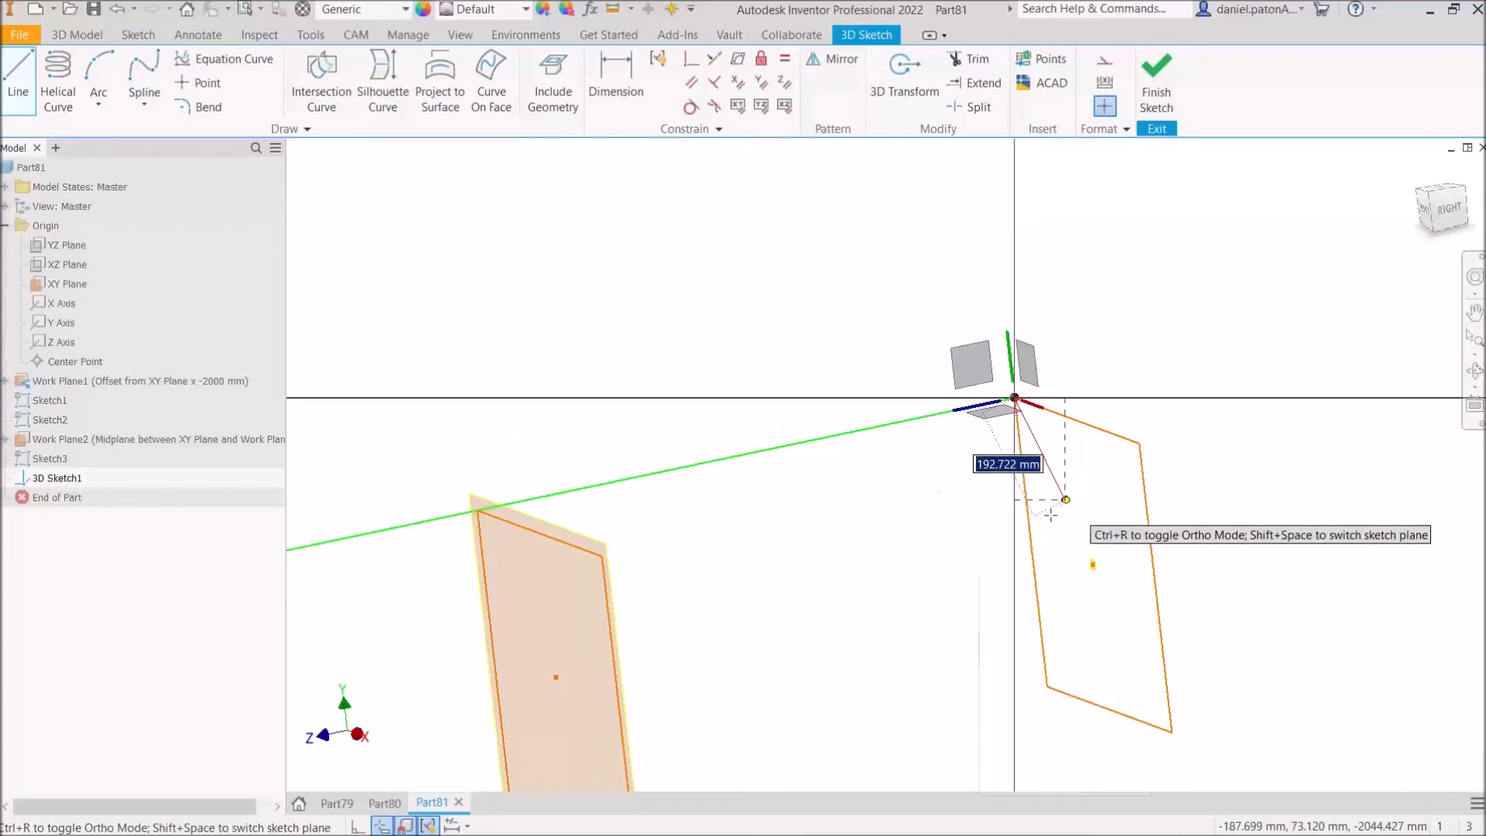
click(1140, 443)
middle_drag(697, 533, 1164, 331)
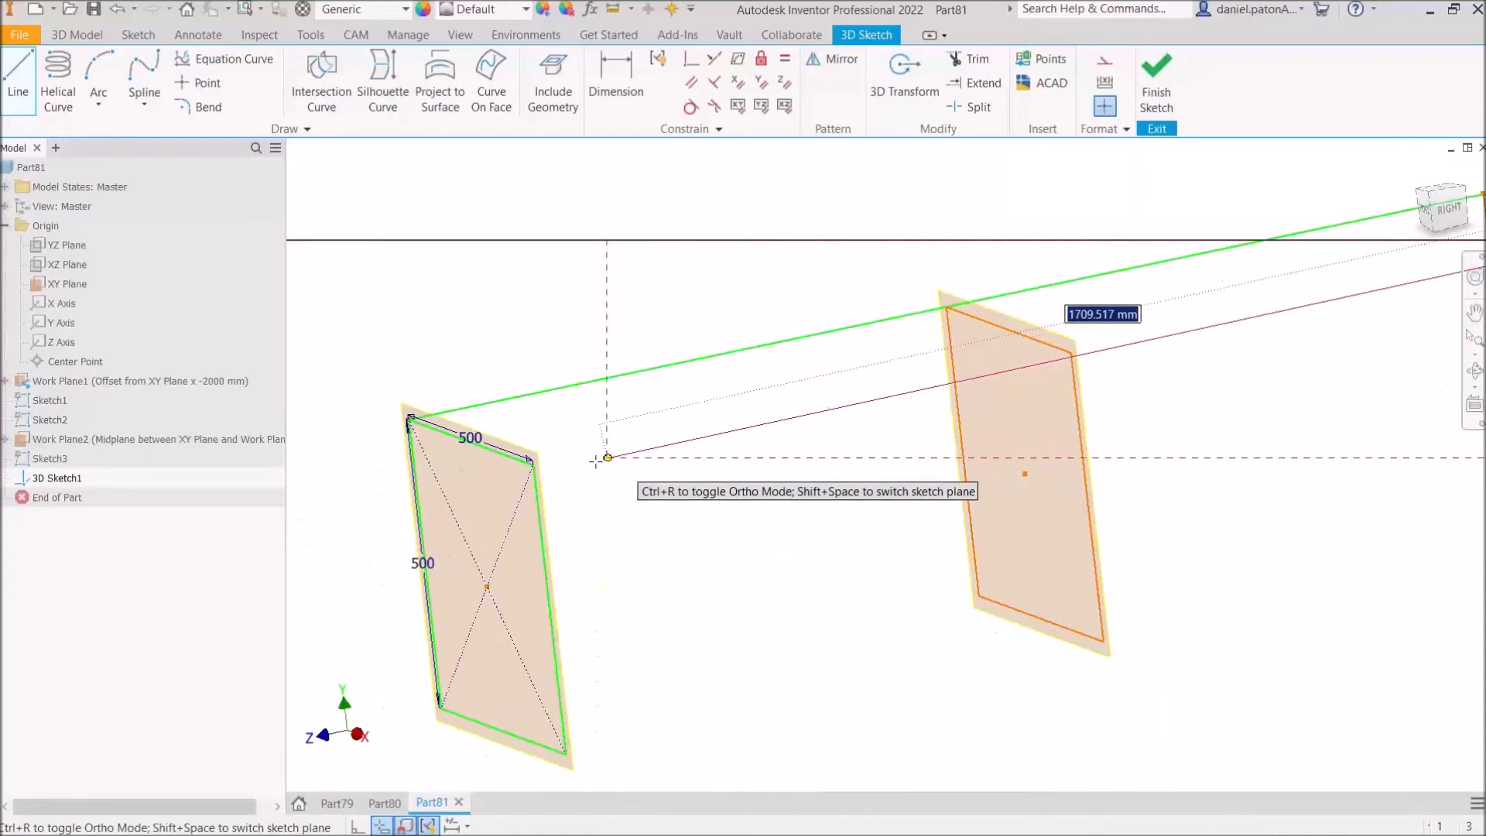
click(533, 463)
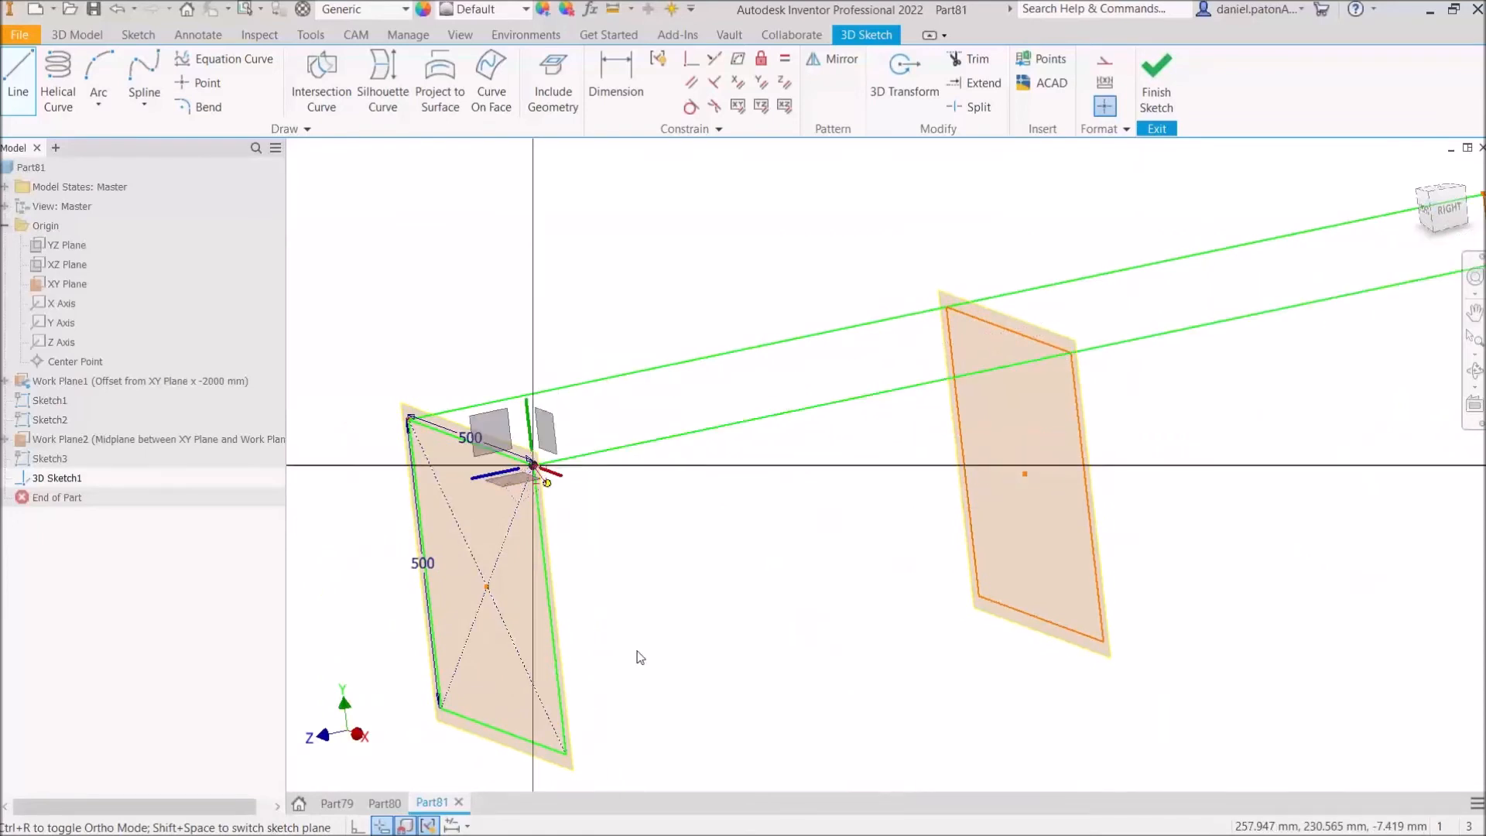
middle_drag(583, 698, 517, 644)
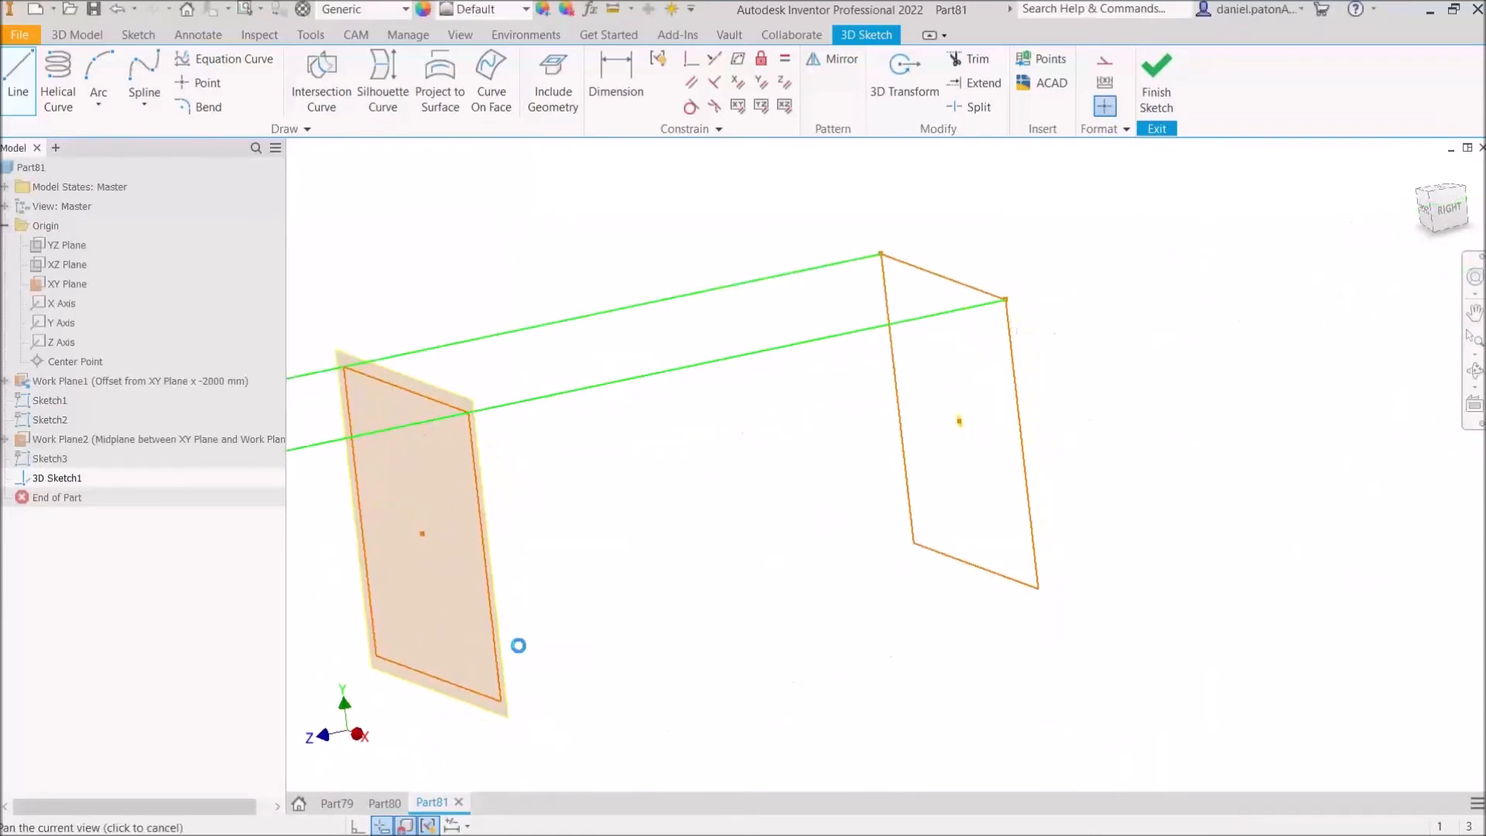
click(1038, 588)
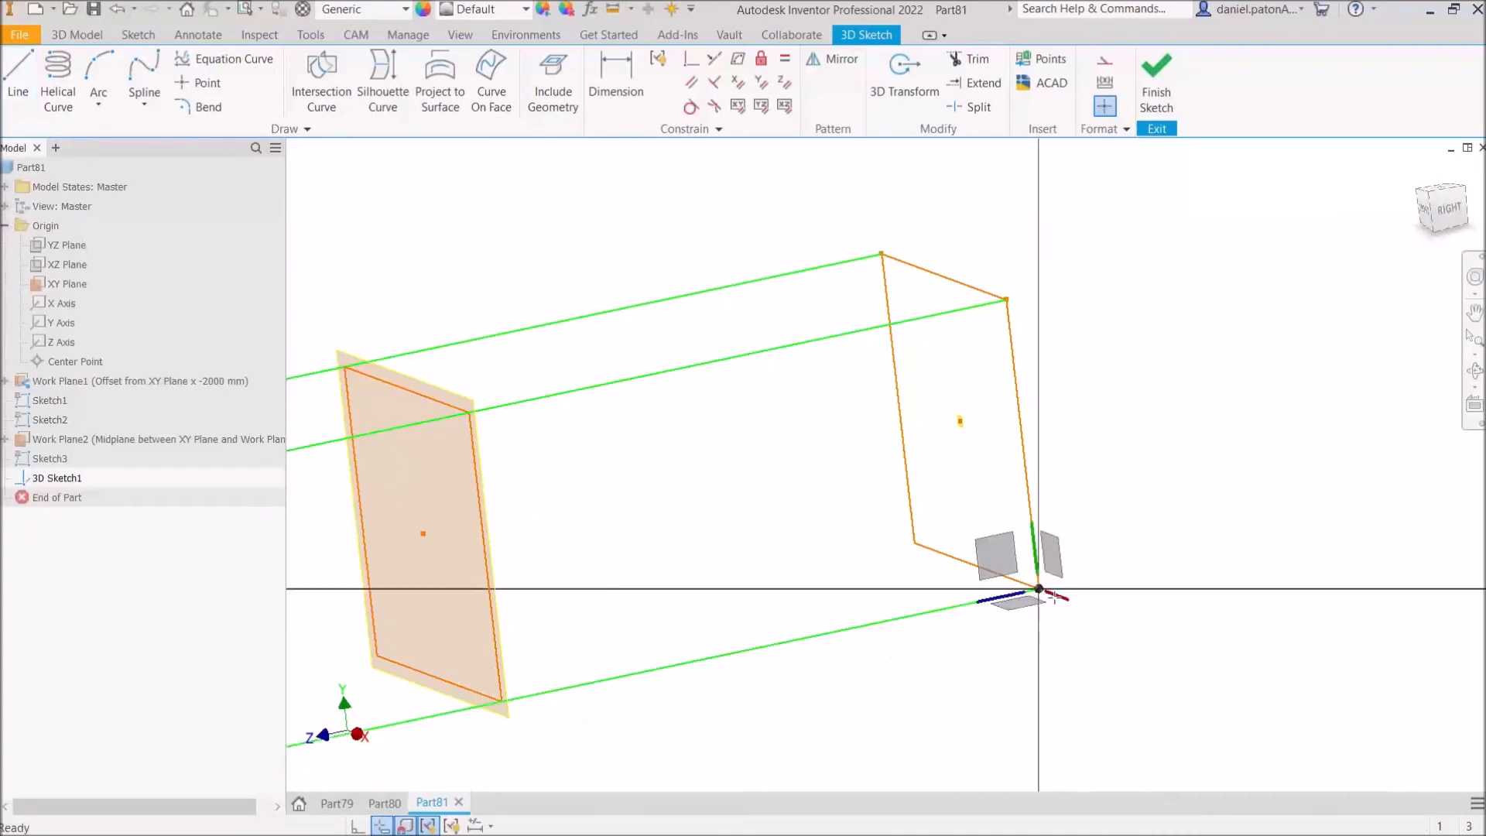
Step: Draw the fourth longitudinal 3D line between the lower-left corners of the front and rear squares
middle_drag(783, 580, 1187, 463)
scroll(1184, 465, down, 3)
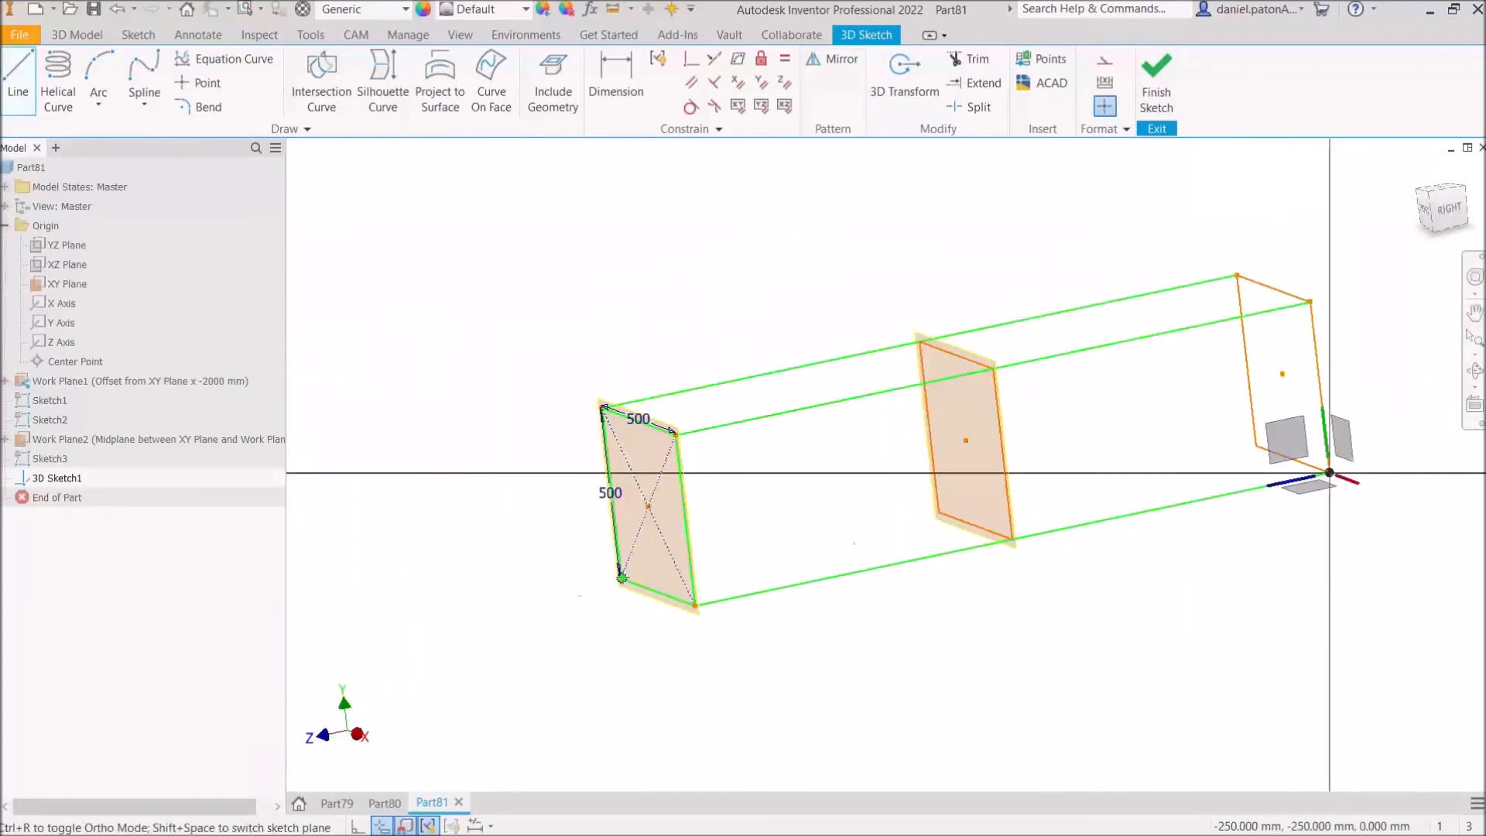
click(621, 577)
click(1255, 445)
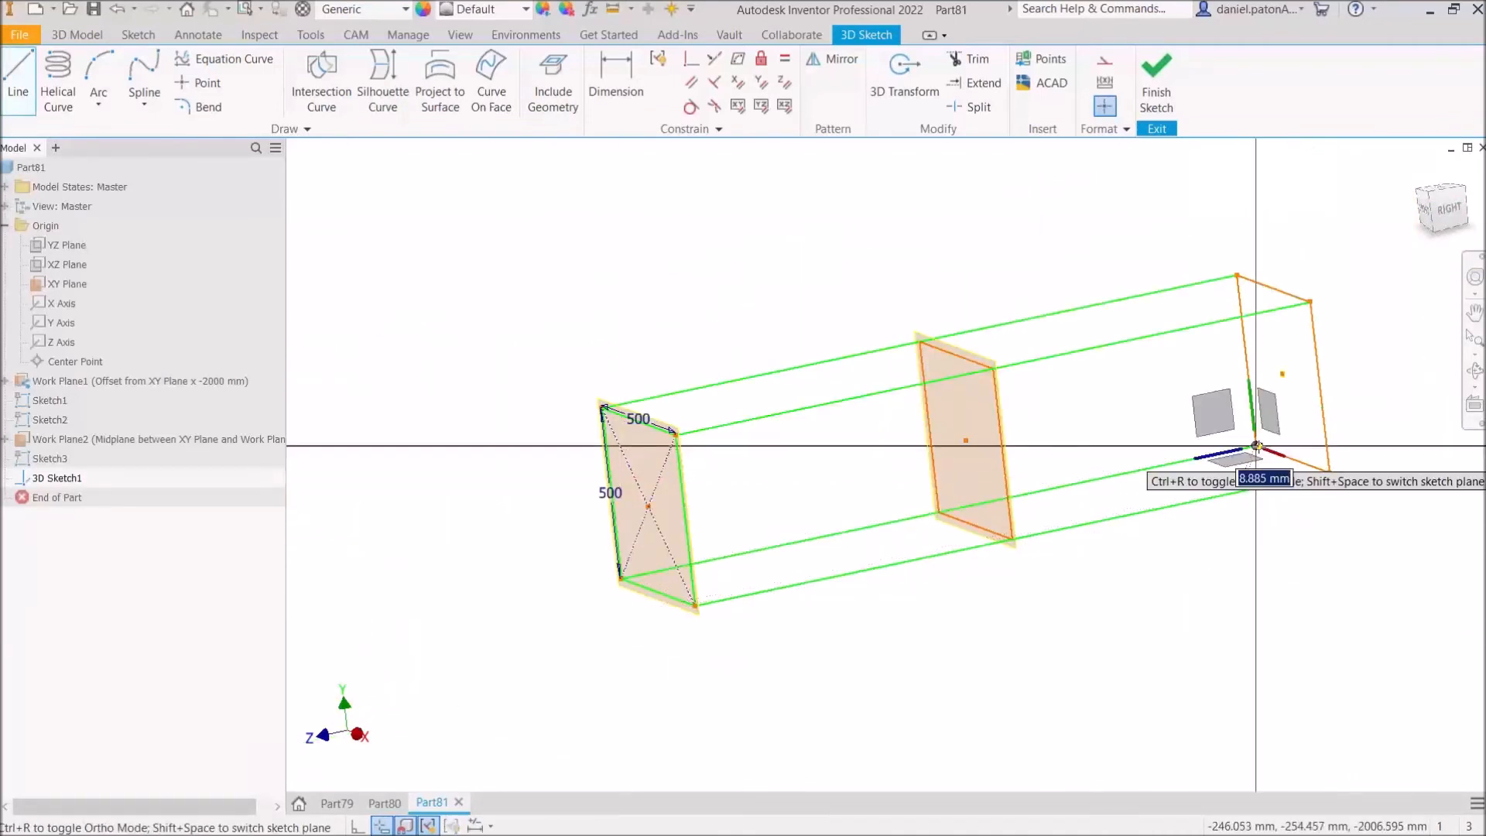
key(Escape)
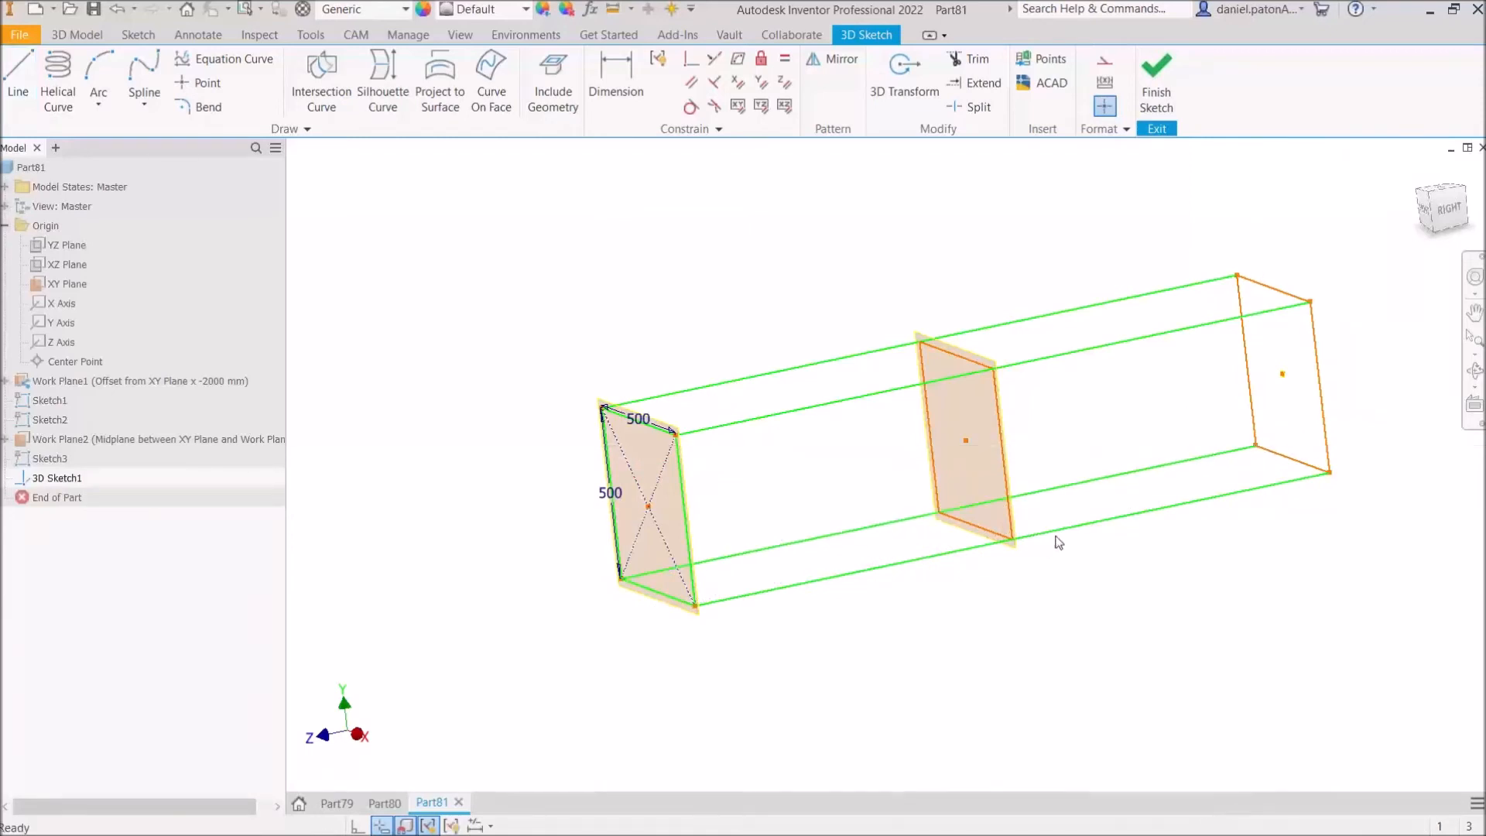
Step: Draw a 3D diagonal from the front square's lower-right corner straight to the rear square's upper-left corner
key(l)
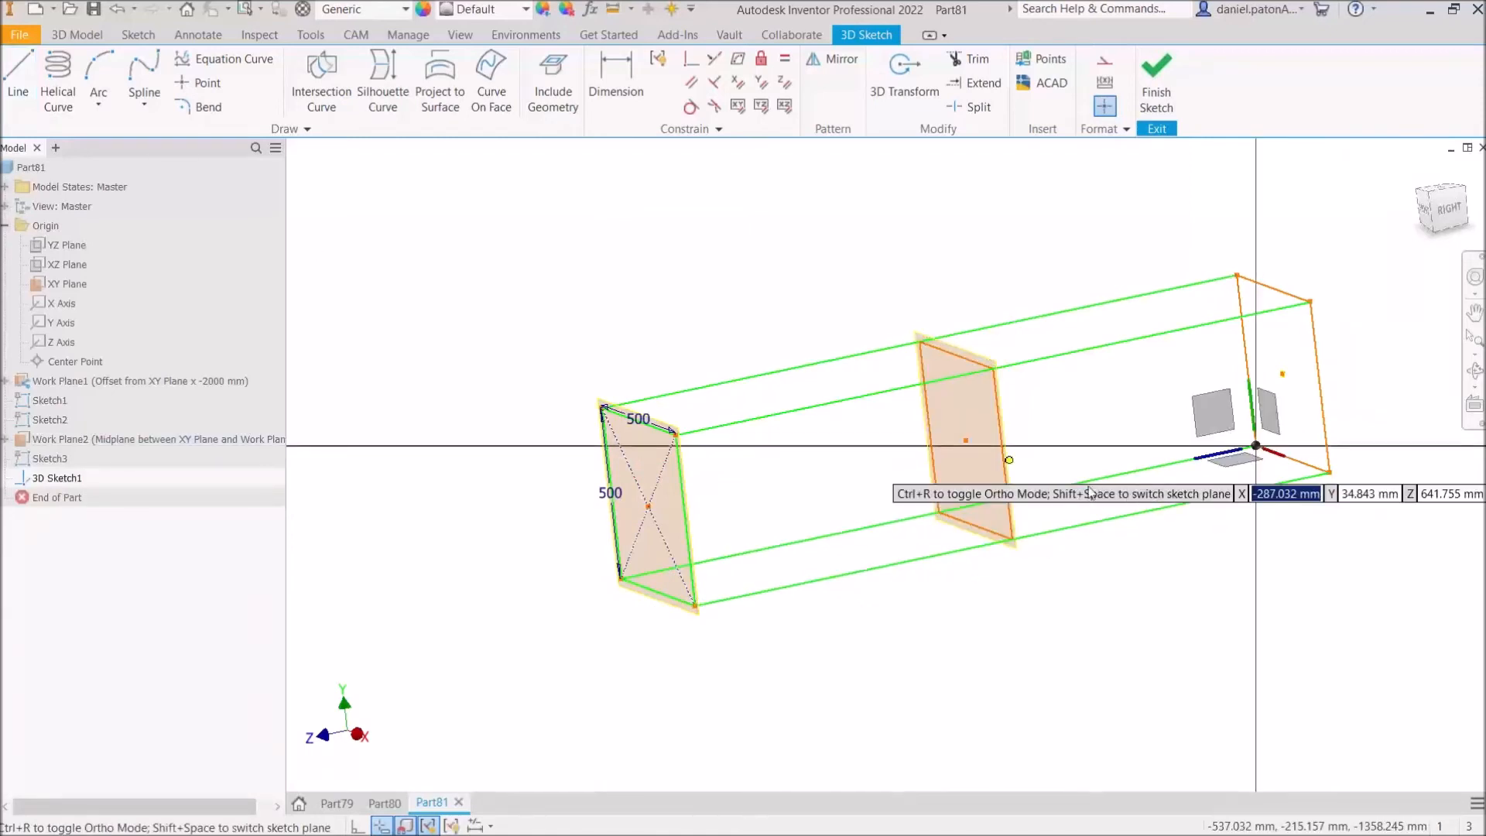
click(695, 605)
shift+middle_drag(1215, 414, 1134, 454)
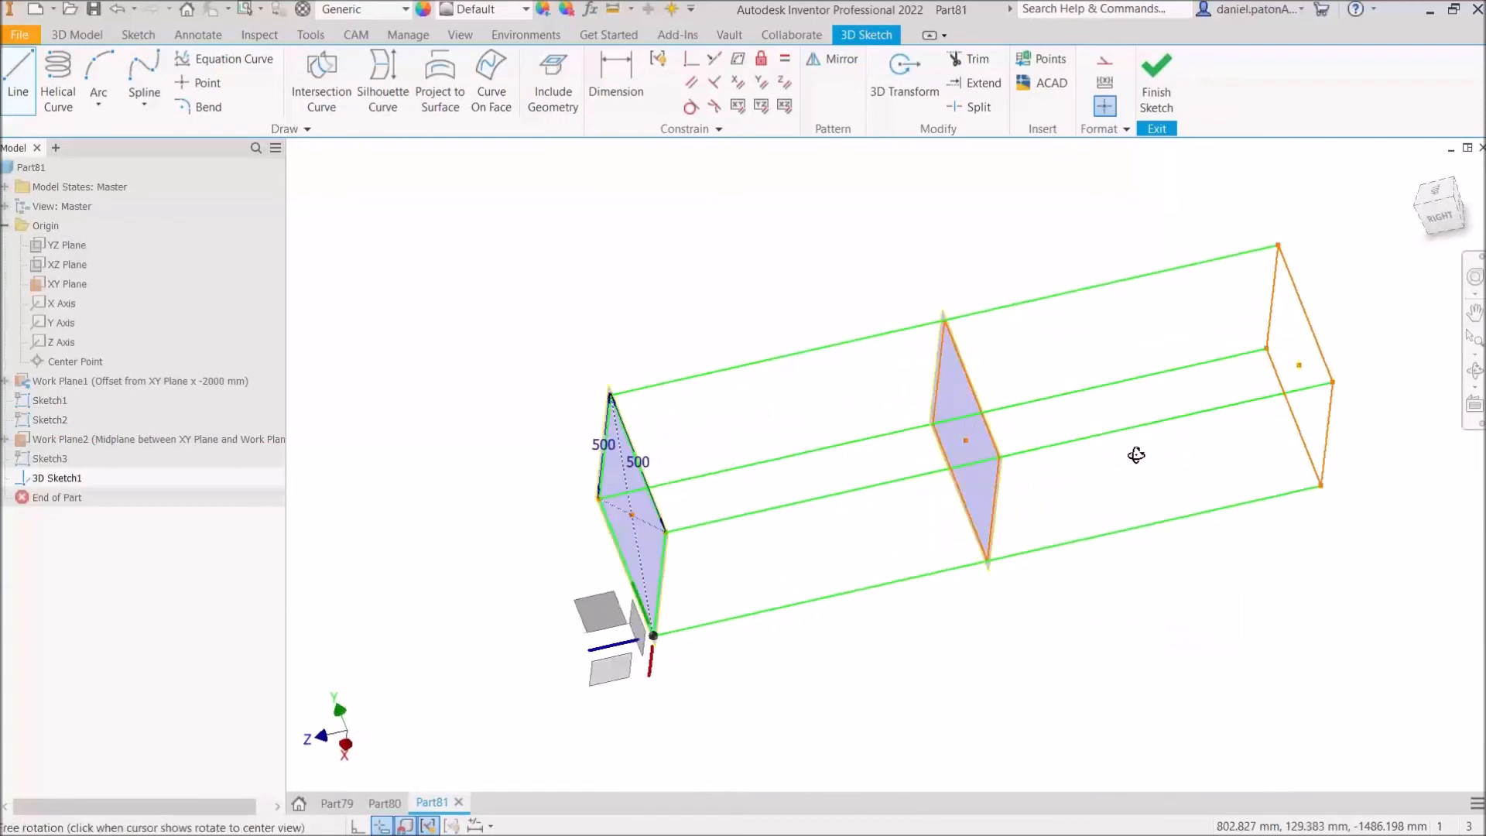
click(1281, 246)
key(Escape)
Step: Draw a crossing 3D diagonal from the rear square's lower-right corner through the midplane square's centre to the front square's upper-left corner
key(l)
click(1327, 485)
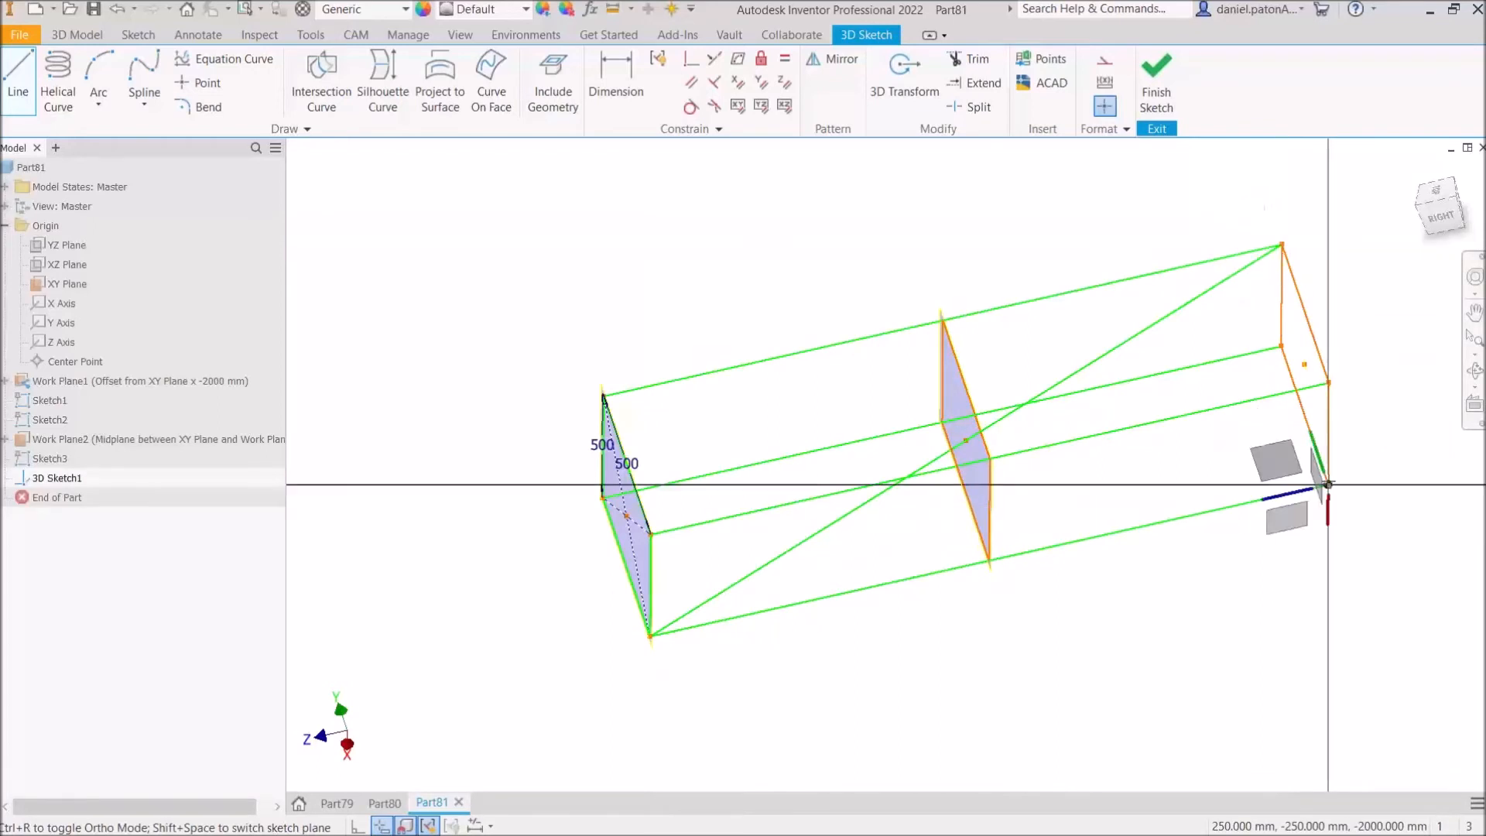
click(966, 439)
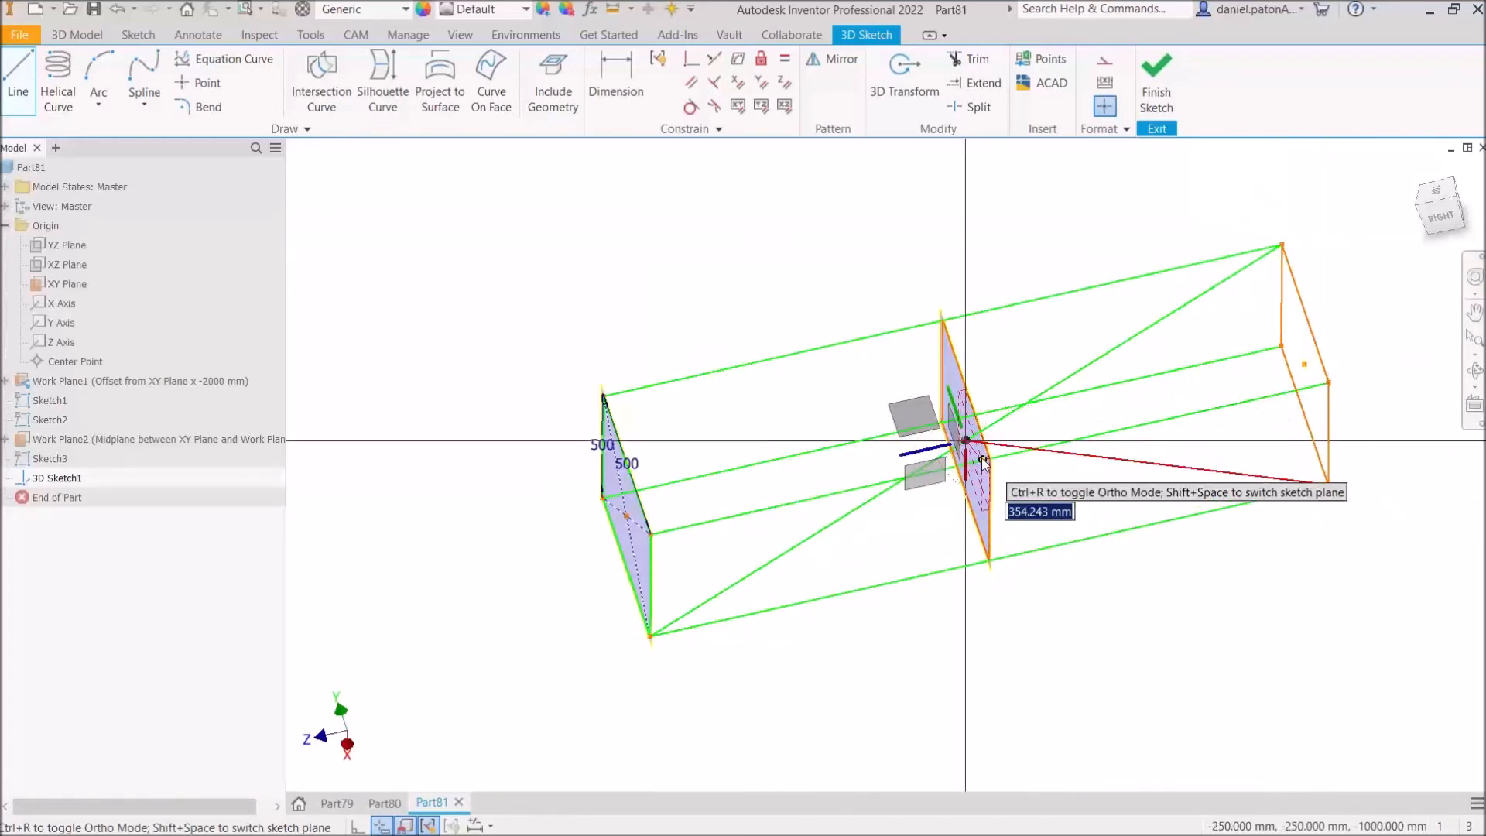
click(603, 395)
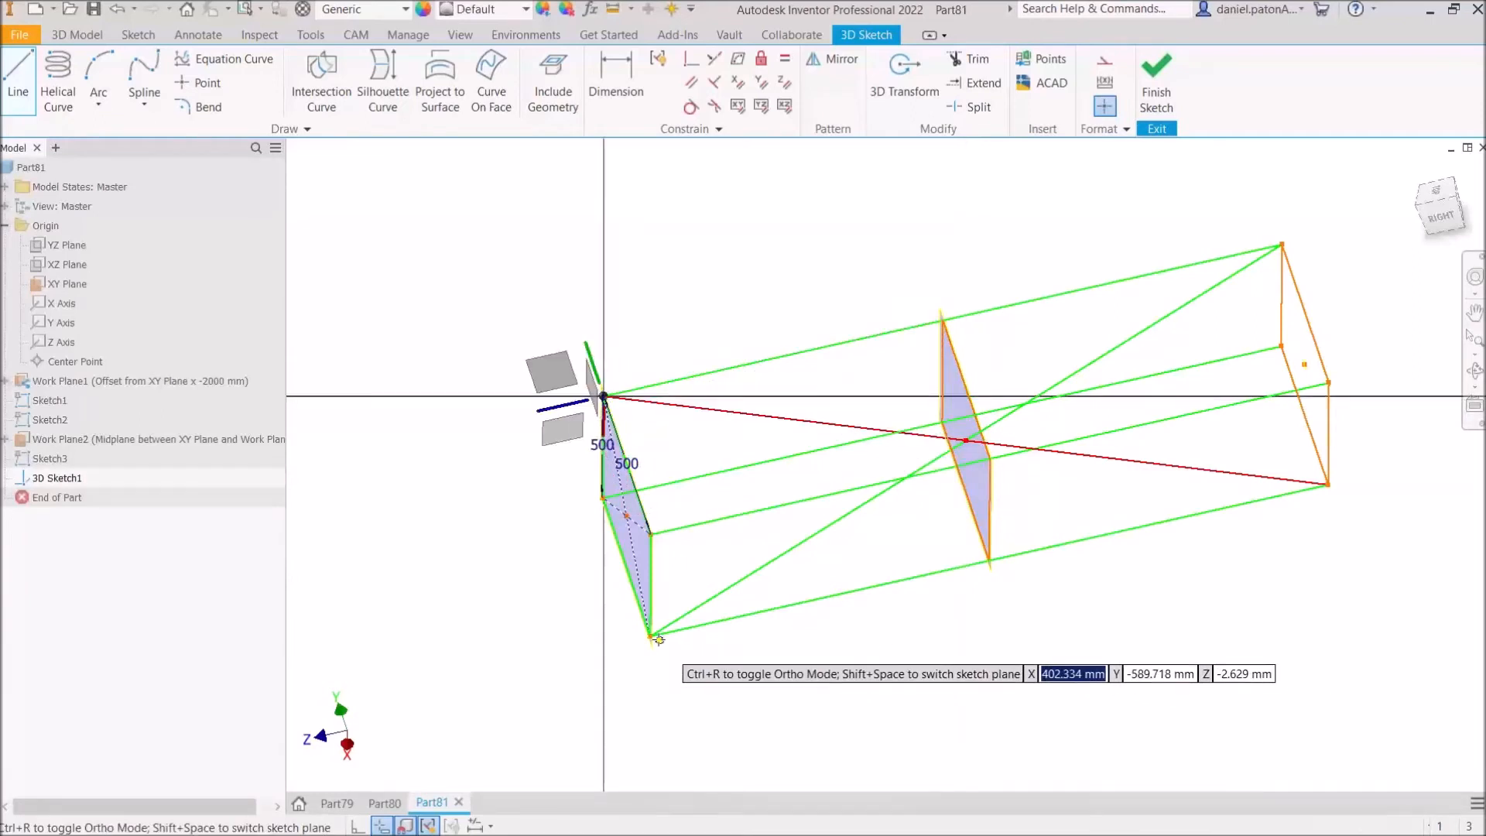
Step: Draw 3D brace lines from the front square's lower-right corner to the midplane square's upper-right corner and on to the rear lower-right corner
shift+middle_drag(650, 635, 1042, 458)
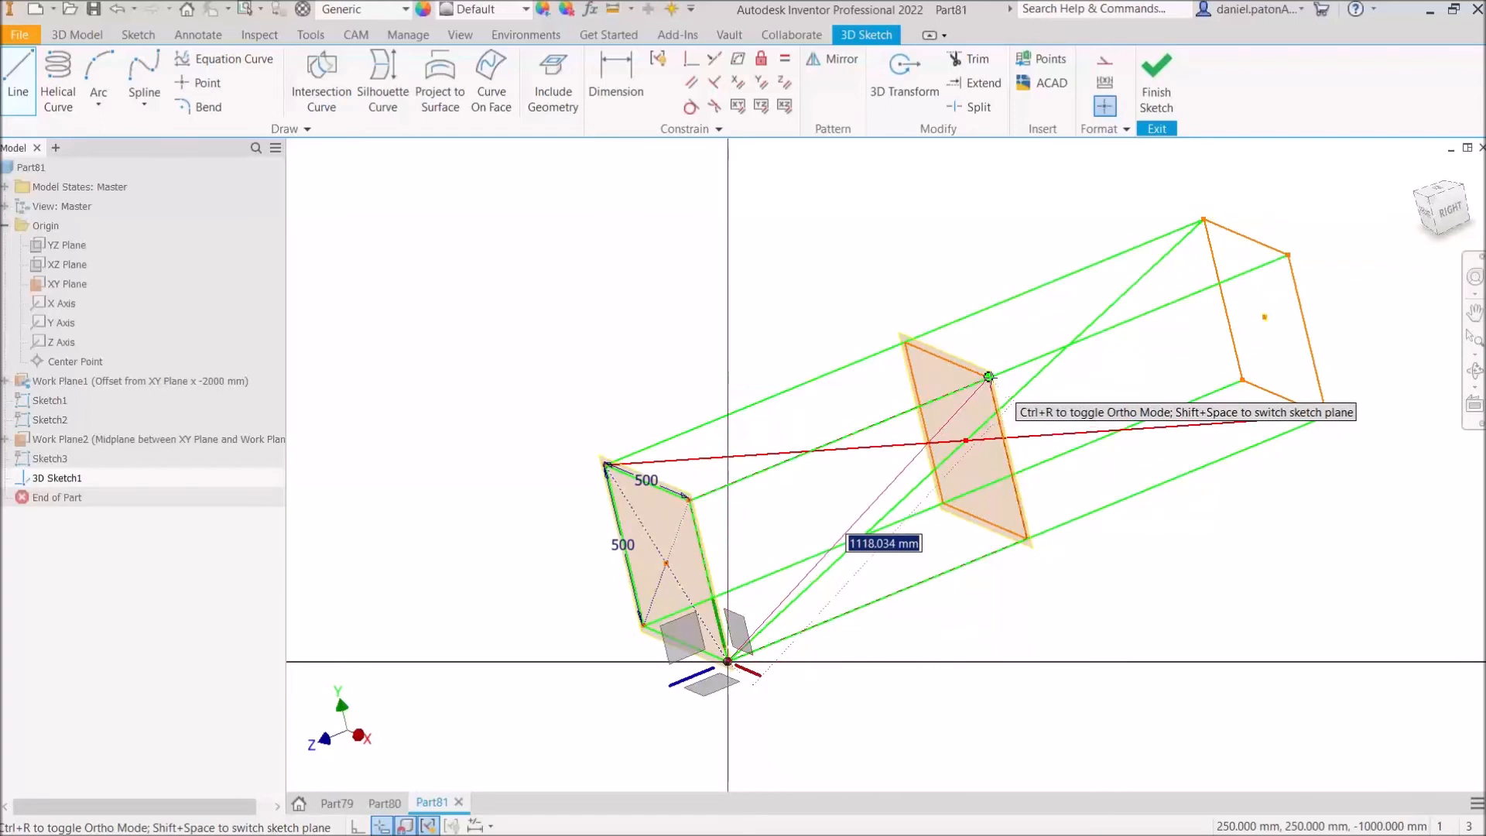
click(989, 378)
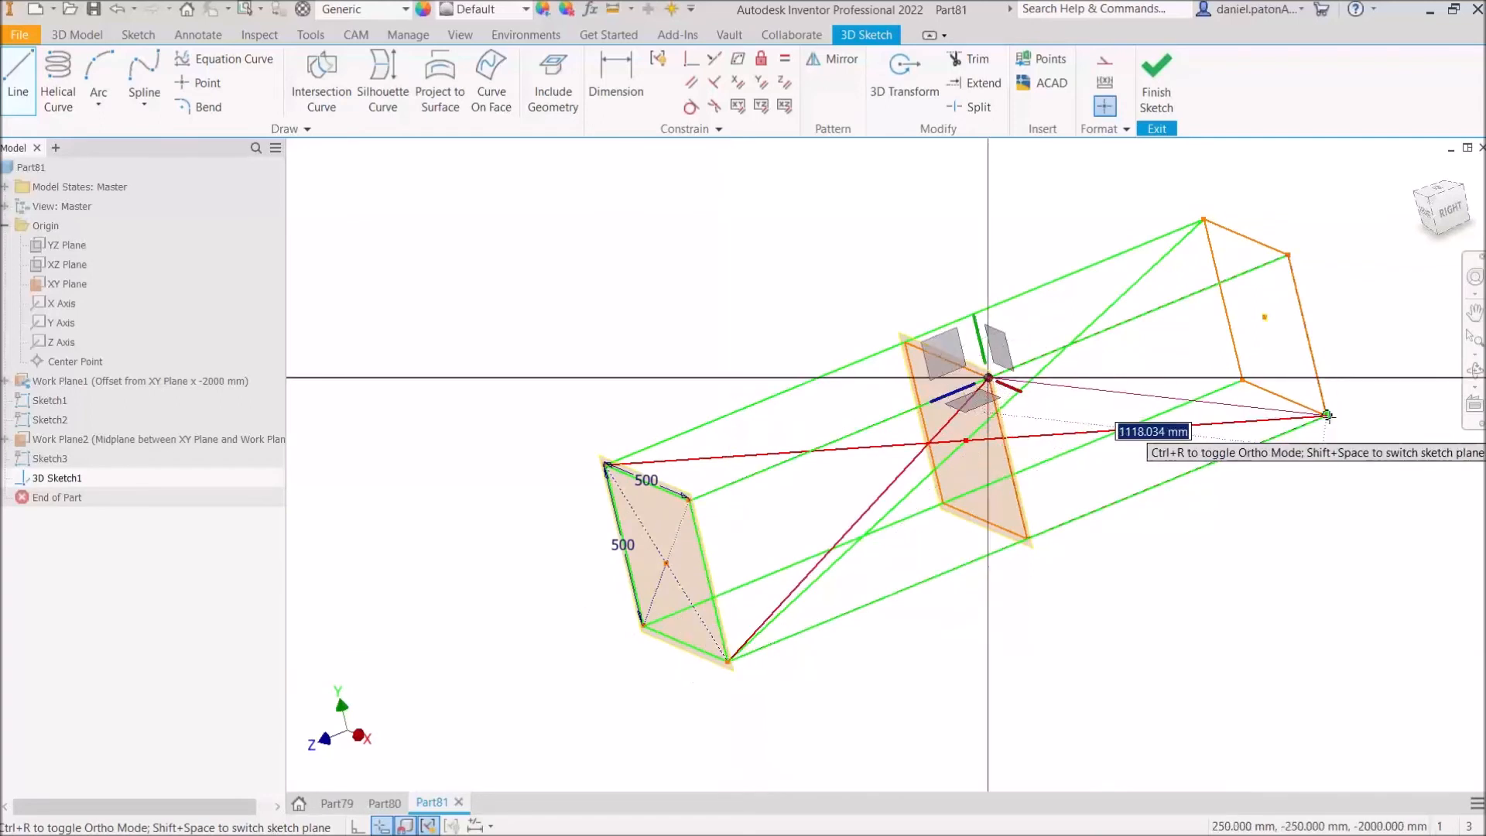
click(1327, 415)
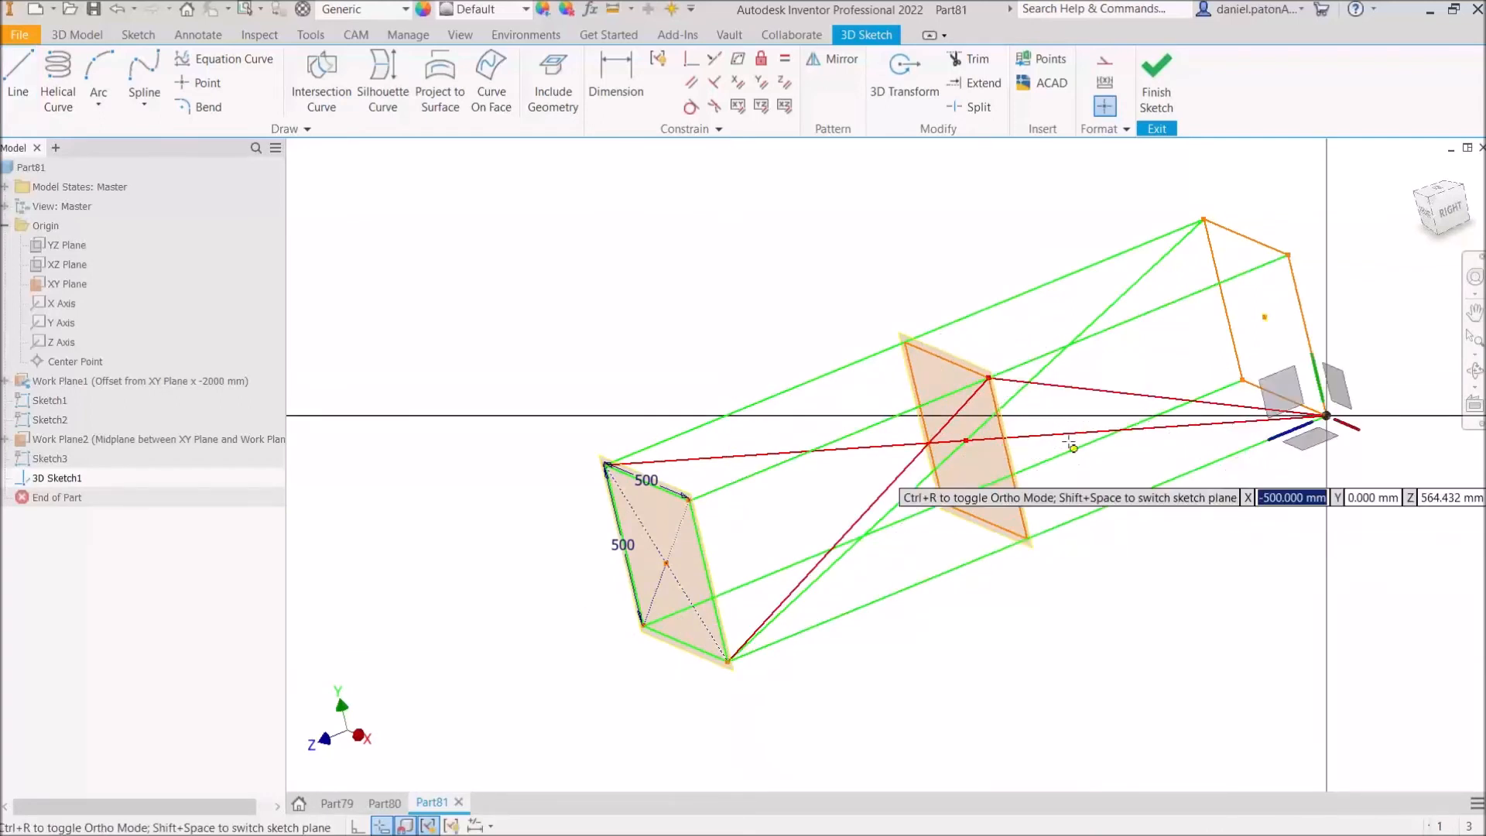
Step: Draw matching left-side 3D braces from the midplane square's upper-left corner to the lower-left corners of the front and rear squares
shift+middle_drag(989, 377, 1320, 531)
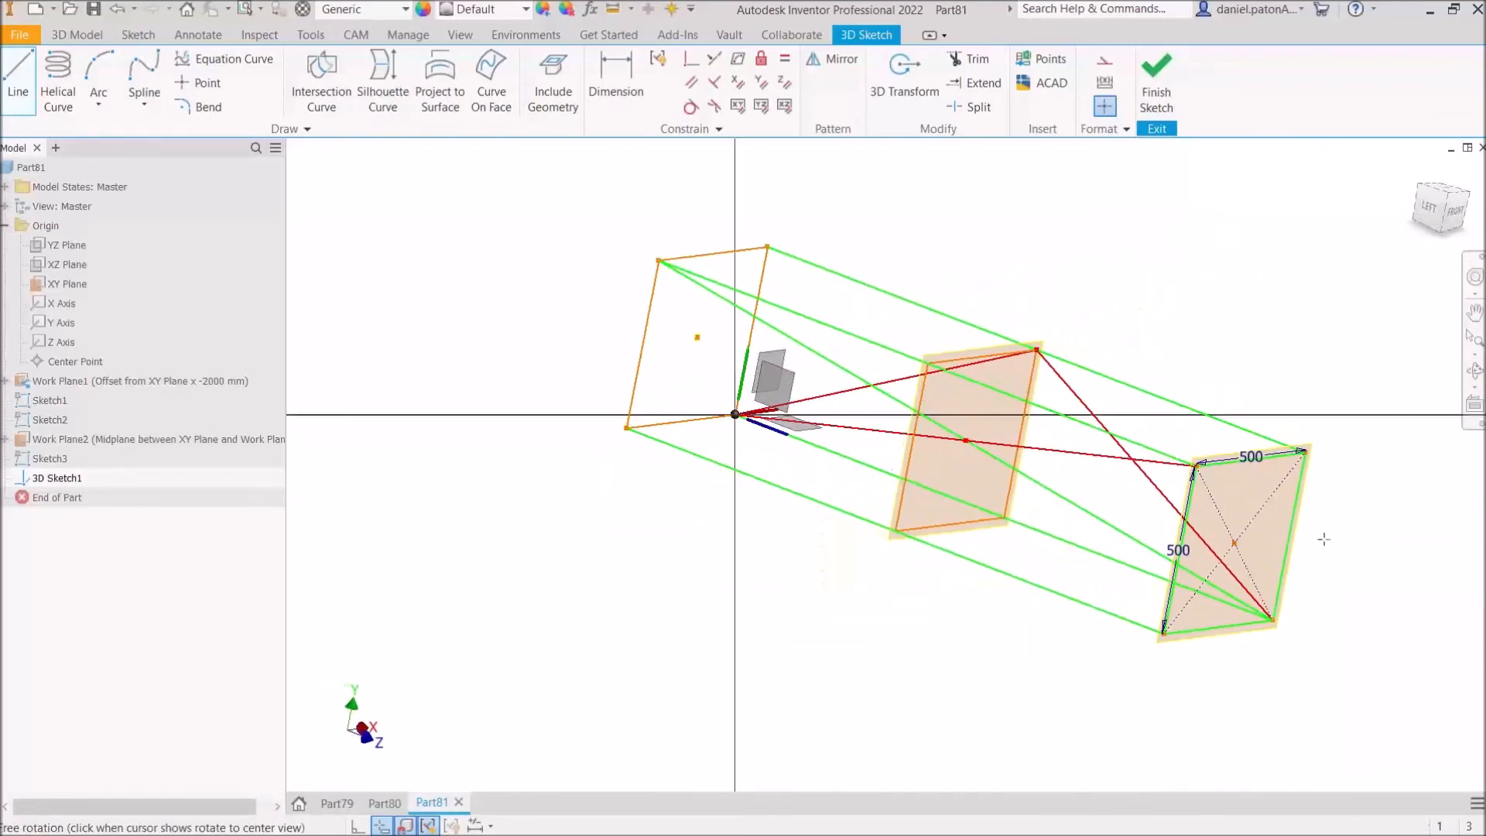
click(926, 358)
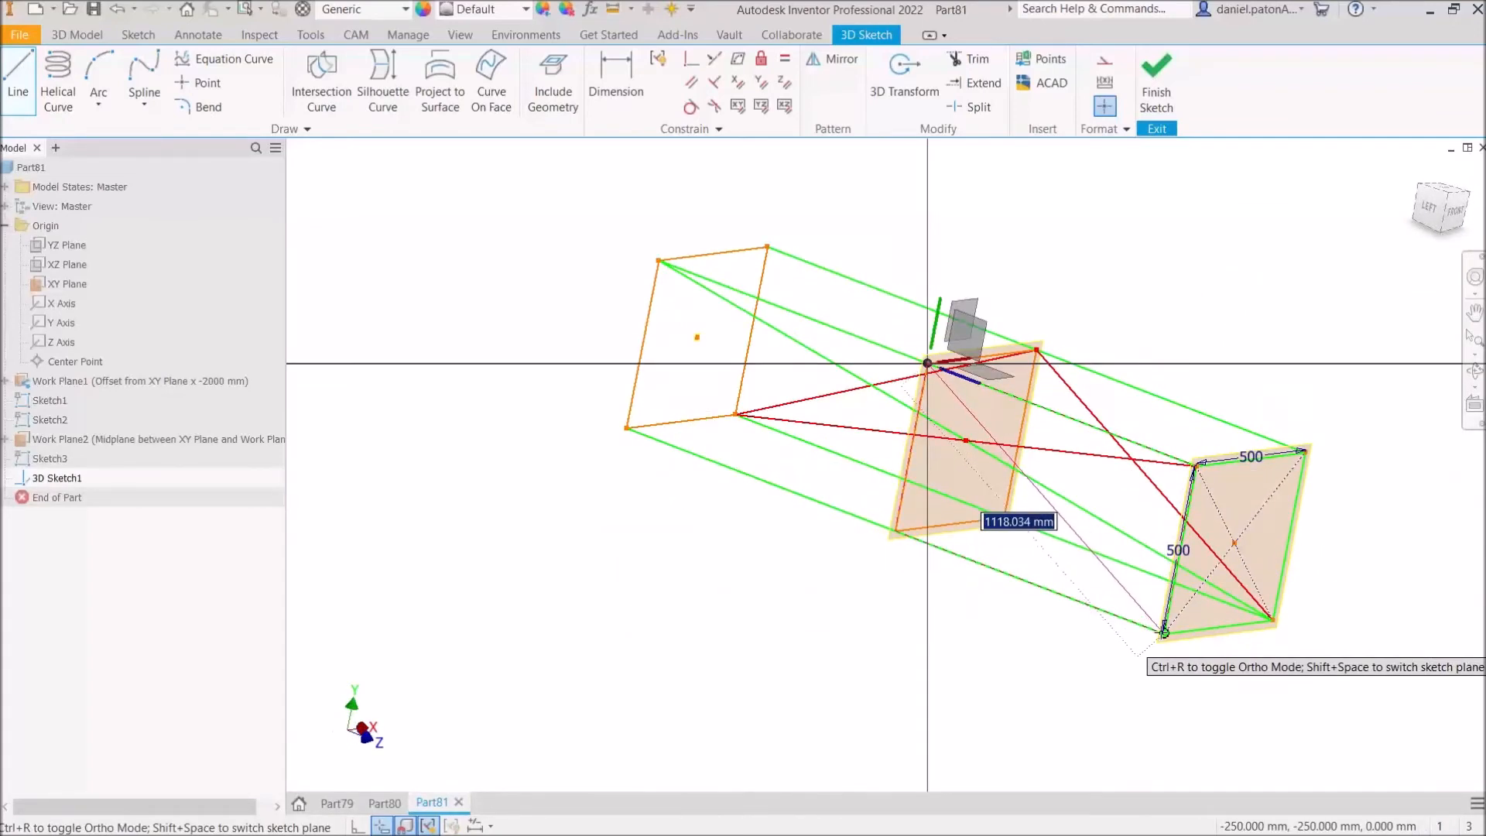
click(1160, 631)
click(927, 362)
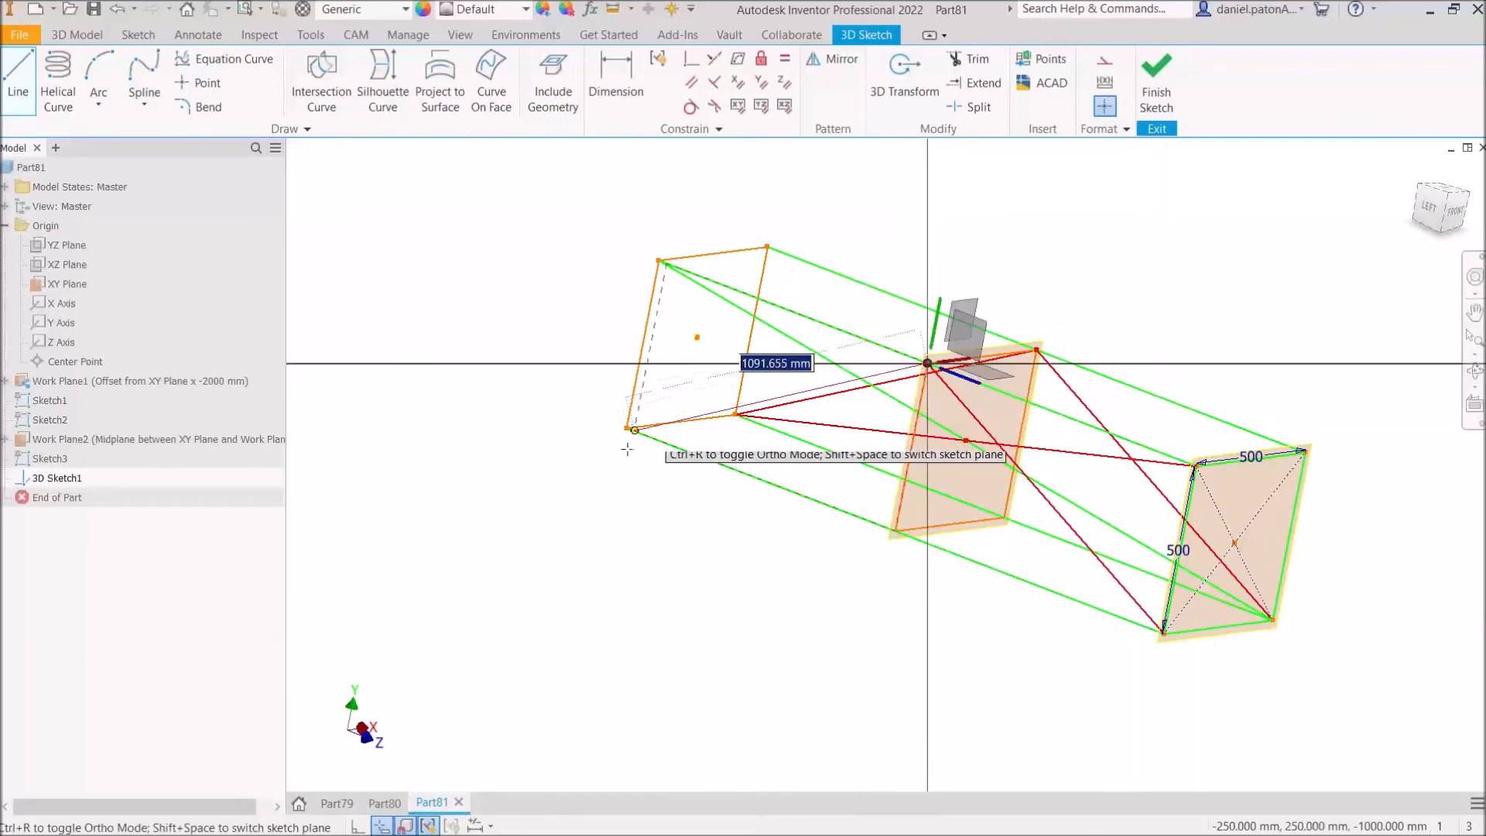
click(627, 427)
key(Escape)
Step: Draw a 3D diagonal line across the front square from its upper-left corner toward its lower-right corner
shift+middle_drag(1300, 520, 1068, 541)
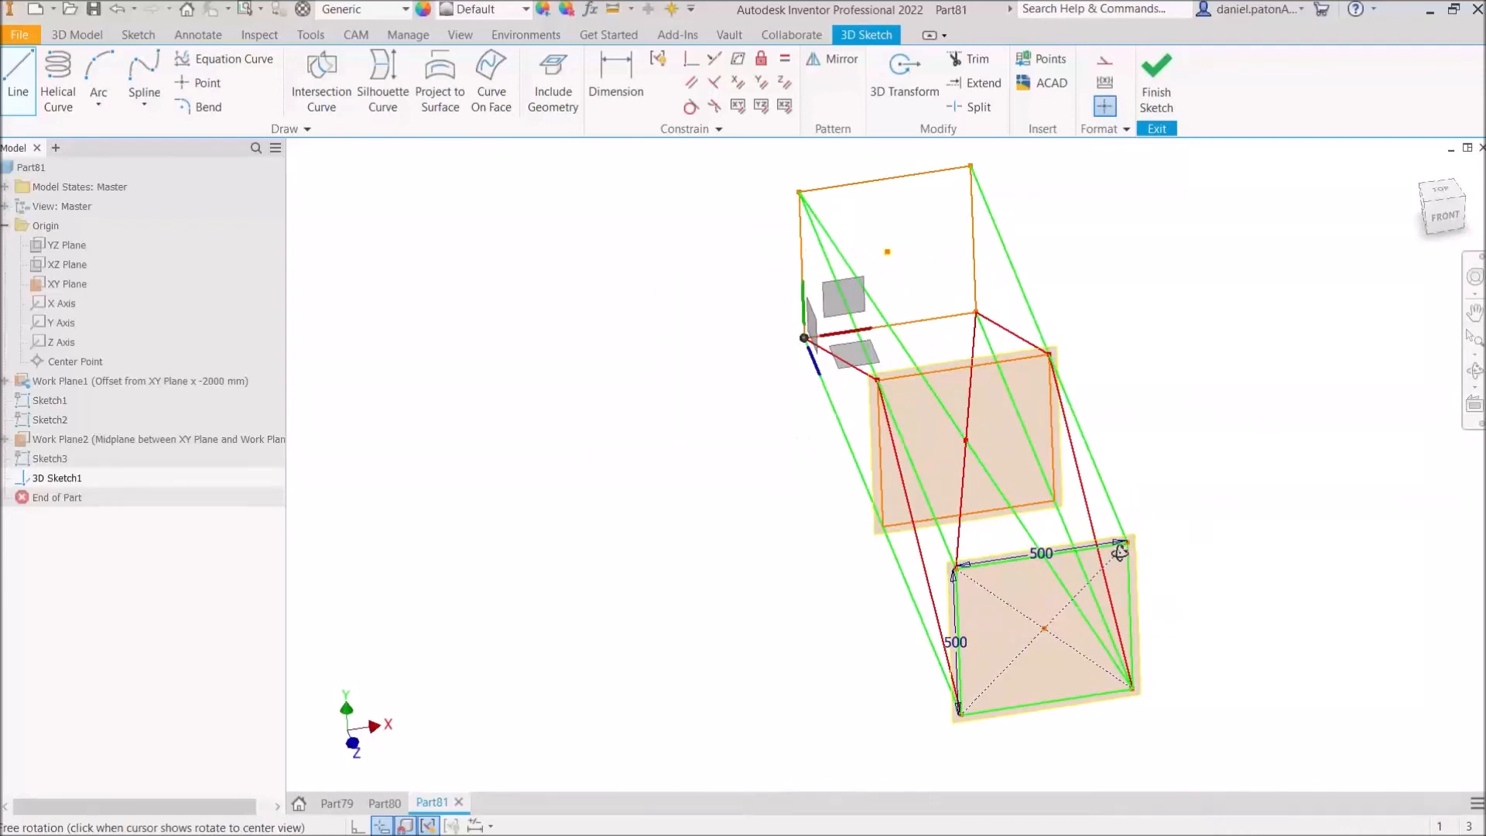
click(955, 568)
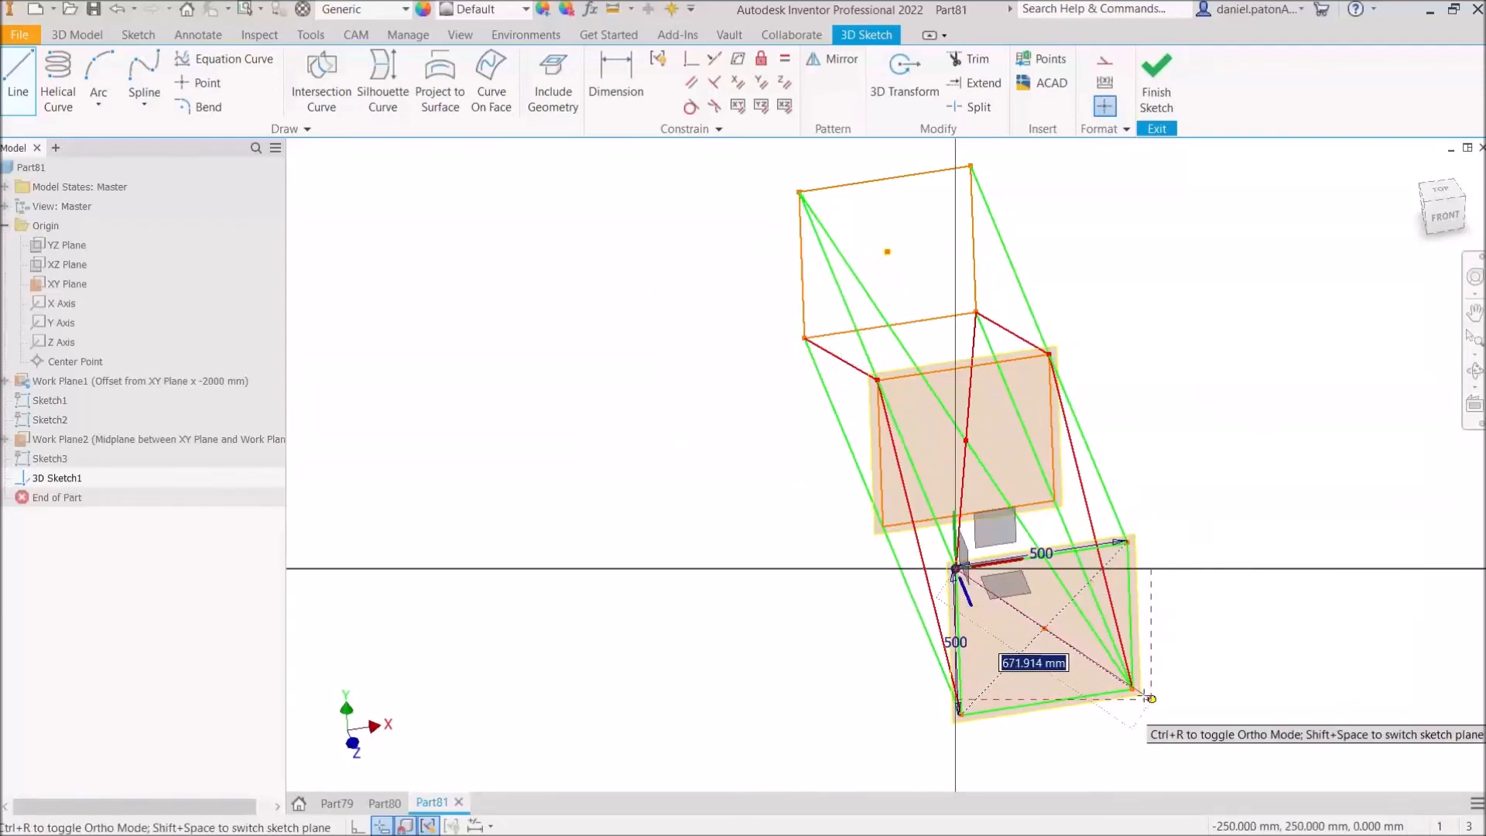
click(1129, 687)
key(Escape)
Step: Draw a 3D diagonal line across the rear square from its upper-right corner to its lower-left corner
shift+middle_drag(1193, 592, 837, 590)
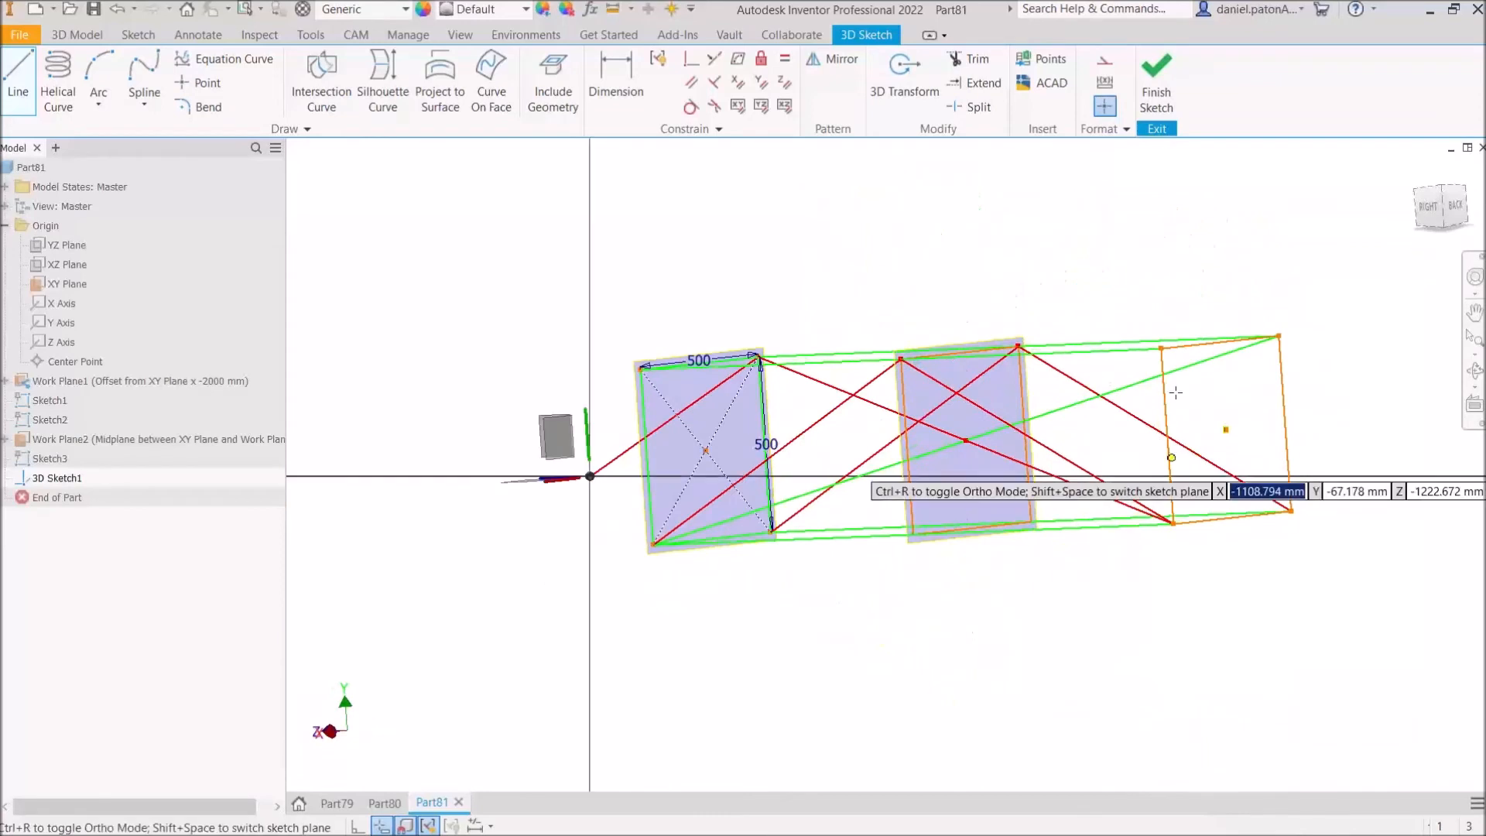
click(1163, 349)
click(1290, 511)
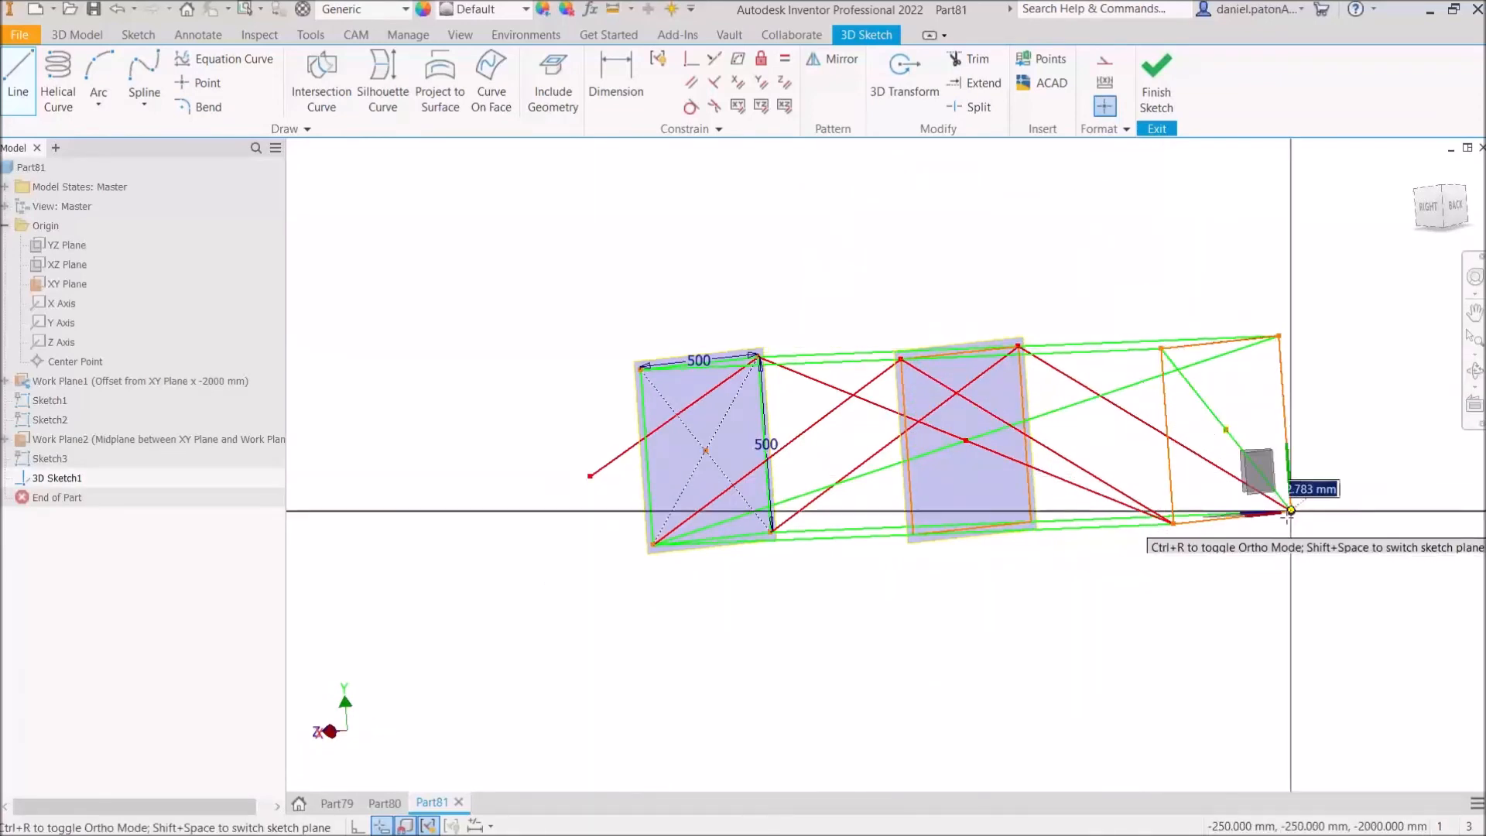
key(Escape)
Step: Make the loose end of the front diagonal coincident with the front square's lower-right corner
shift+middle_drag(780, 539, 915, 532)
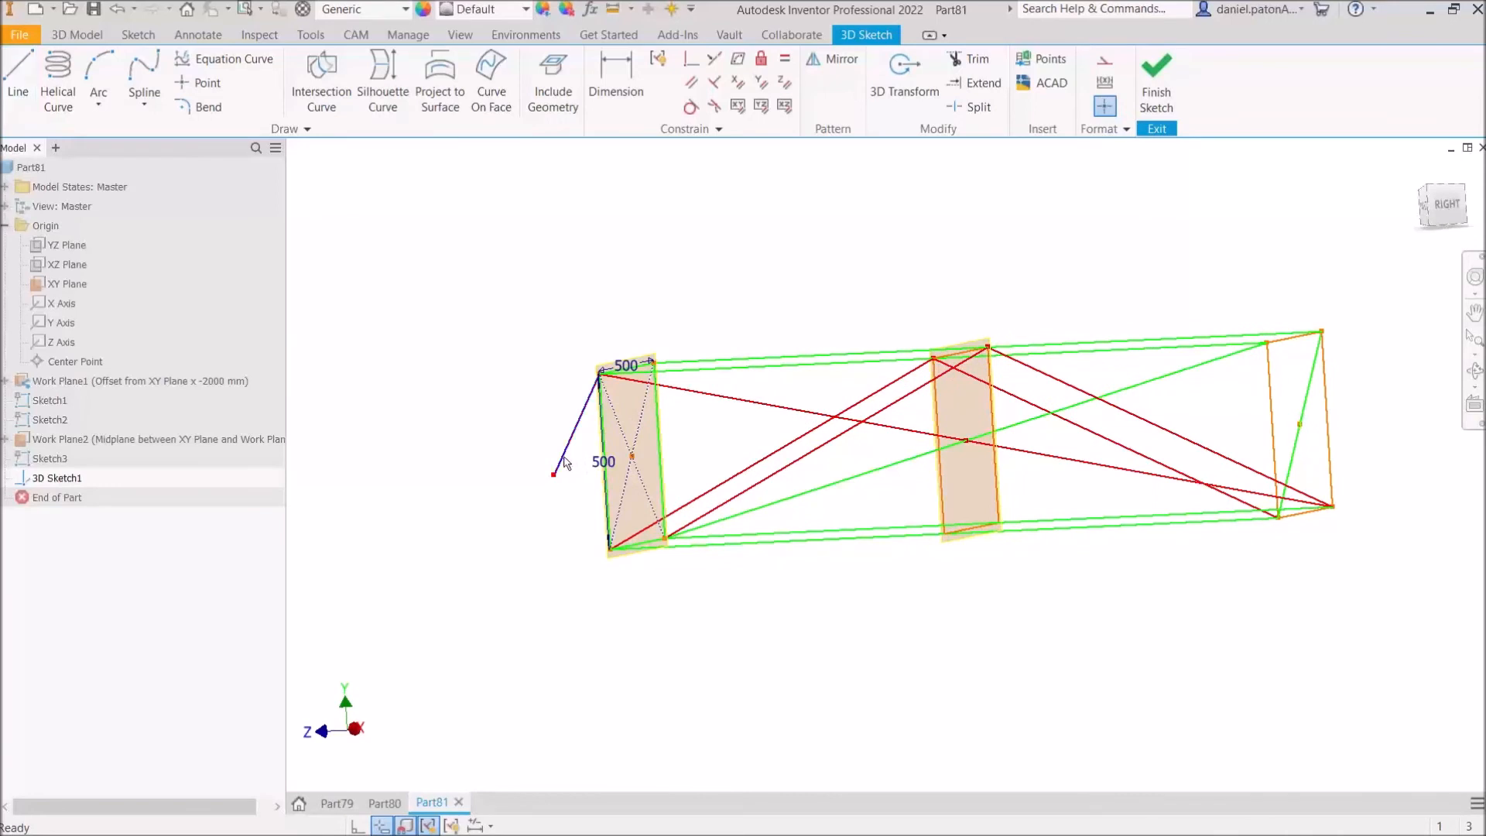
shift+middle_drag(546, 465, 548, 477)
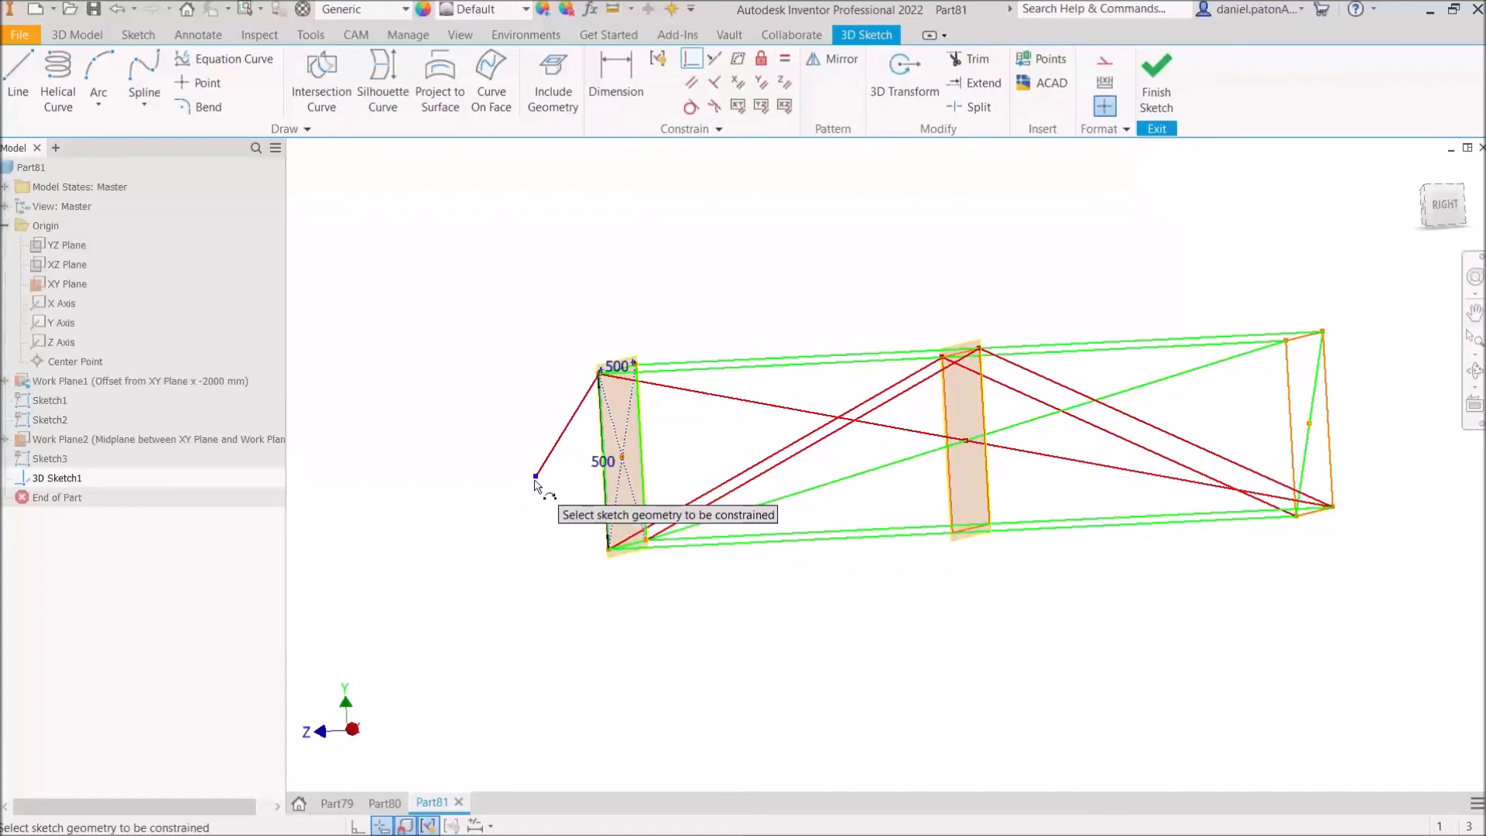
shift+middle_drag(576, 631, 717, 663)
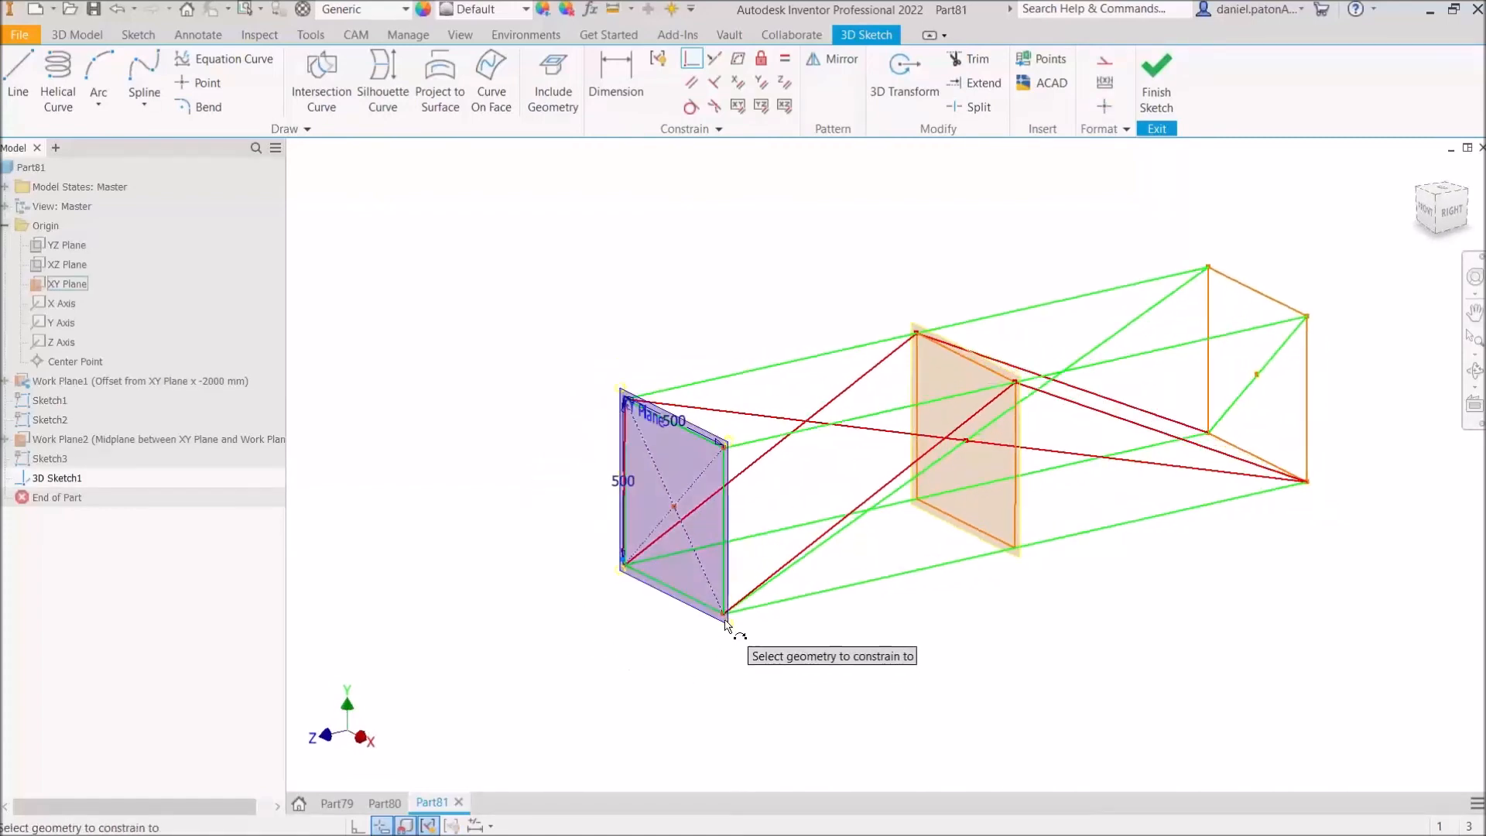
Step: Try to make the crossing long 3D diagonals coincident where they meet at the midplane square
mouse_move(1078, 697)
shift+middle_down()
mouse_move(1002, 660)
mouse_move(962, 666)
shift+middle_up()
scroll(977, 447, up, 5)
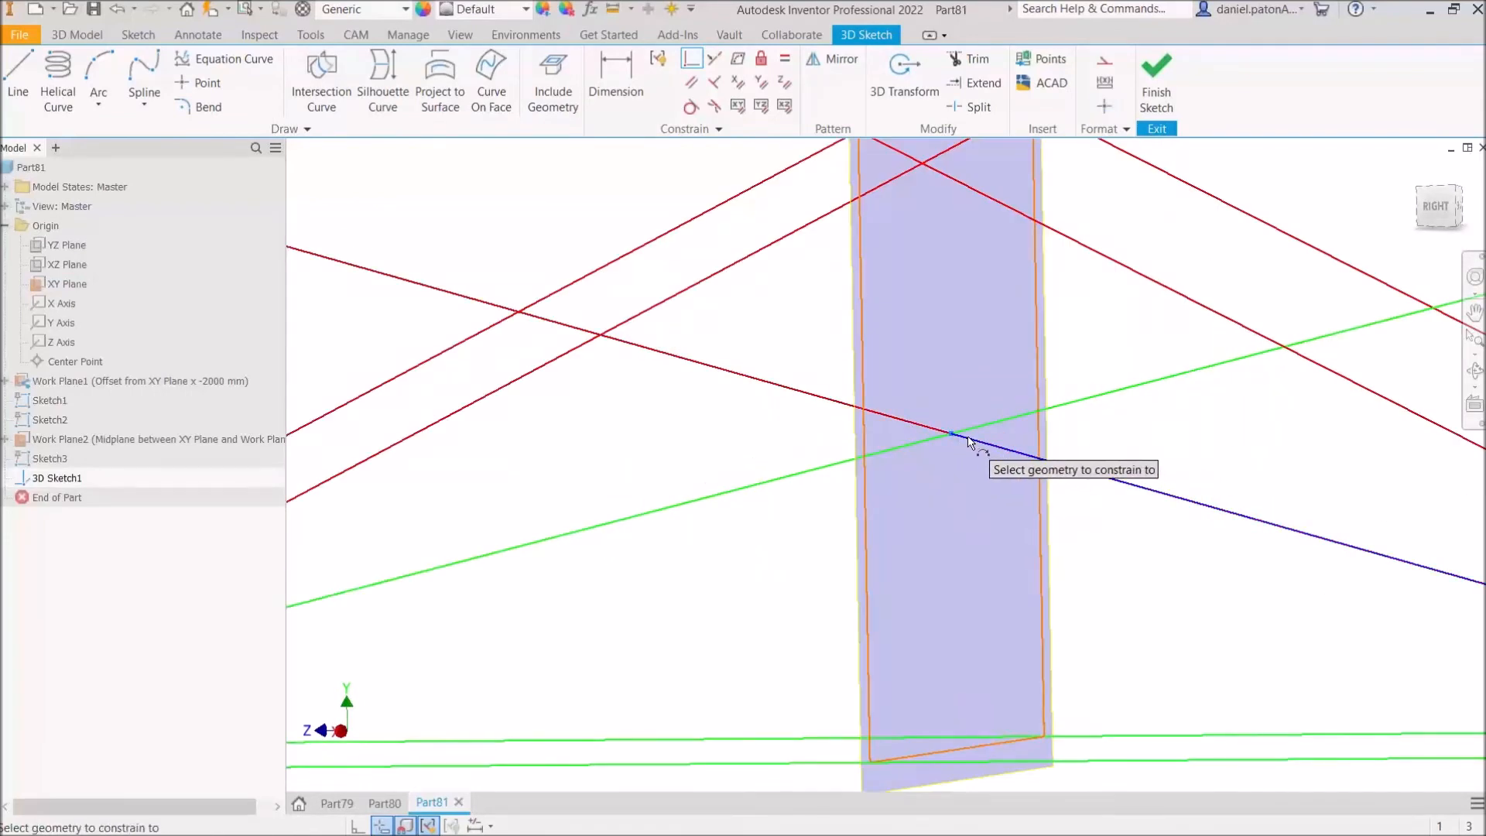
click(970, 431)
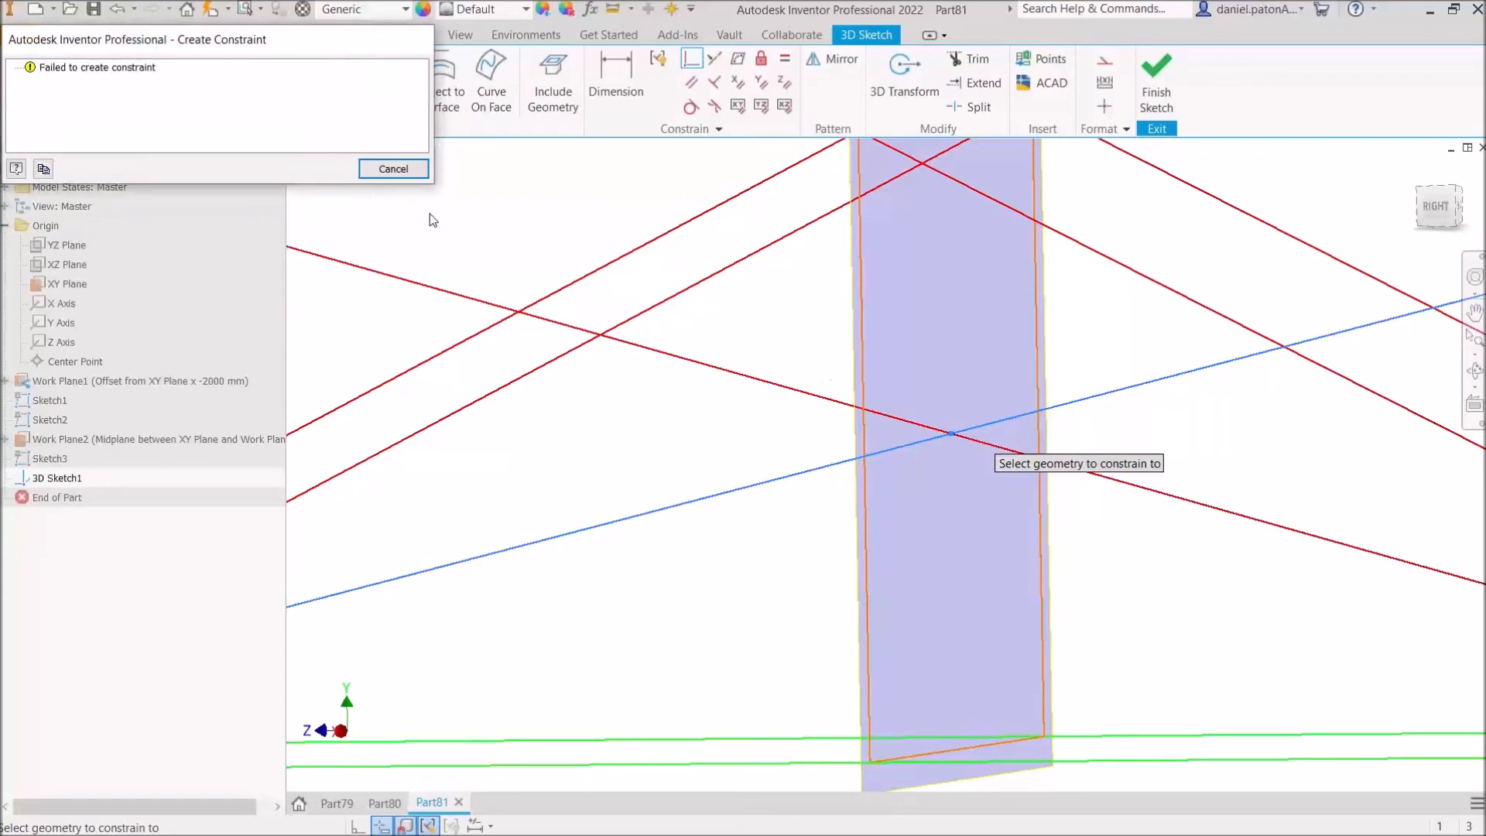
click(396, 174)
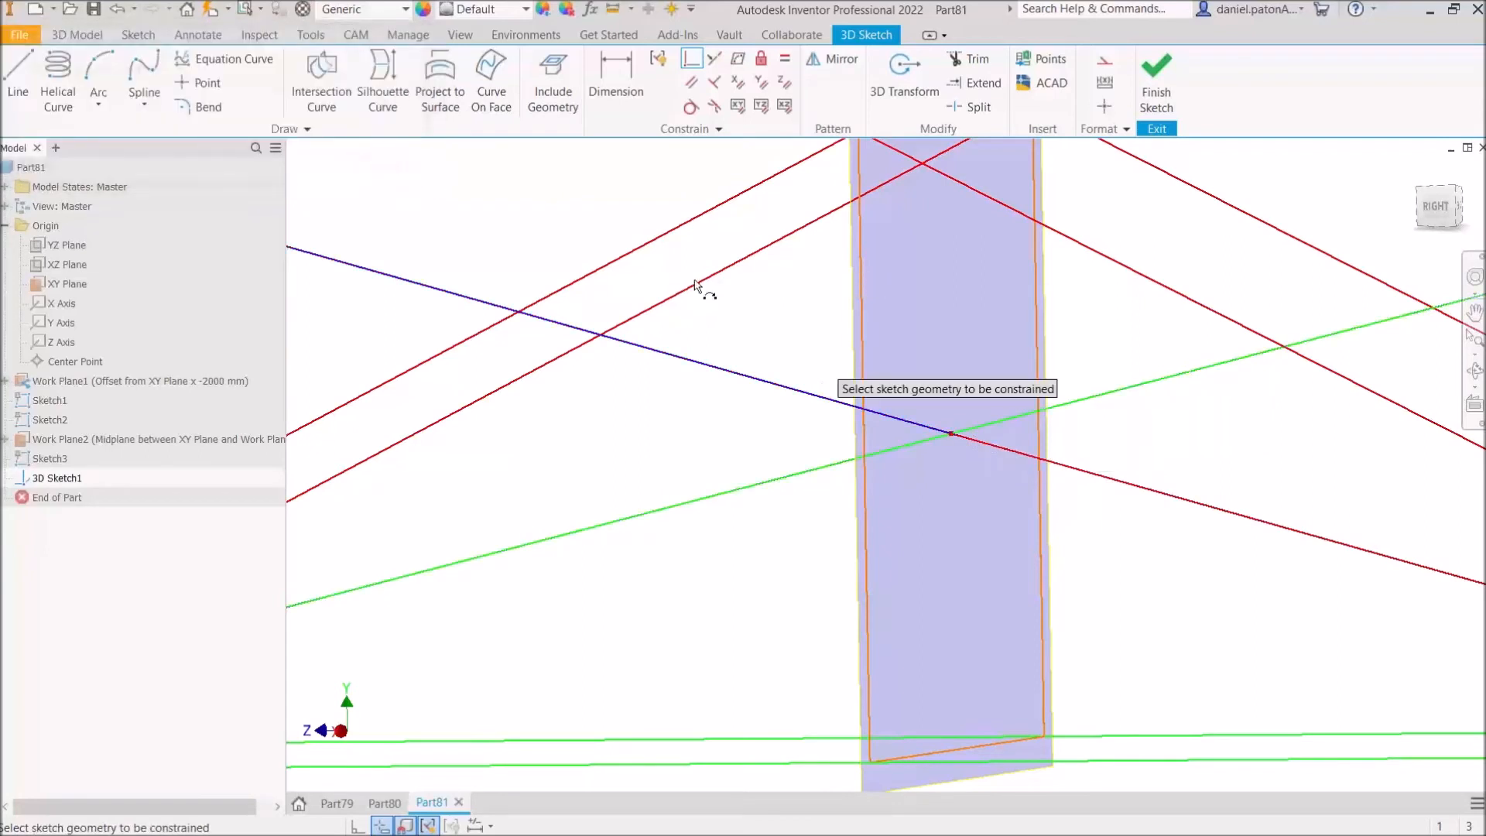
click(950, 434)
key(Escape)
Step: Finish the 3D sketch of the braced frame
scroll(988, 450, up, 5)
mouse_move(1003, 471)
shift+middle_down()
mouse_move(1018, 541)
mouse_move(932, 557)
mouse_move(877, 534)
mouse_move(955, 541)
mouse_move(975, 526)
mouse_move(944, 549)
shift+middle_up()
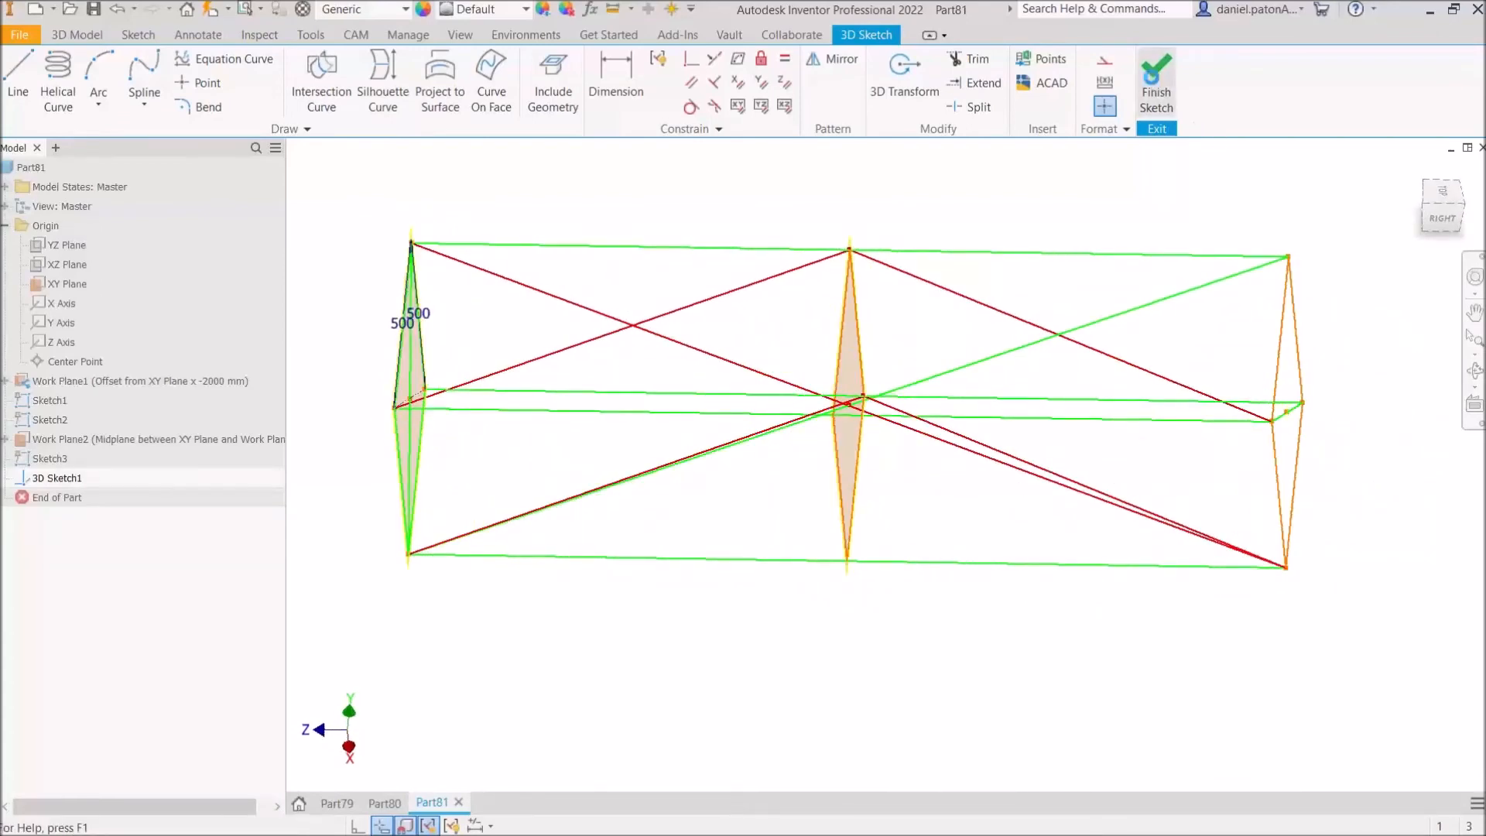
mouse_move(926, 565)
shift+middle_down()
mouse_move(1052, 512)
mouse_move(968, 545)
mouse_move(960, 496)
shift+middle_up()
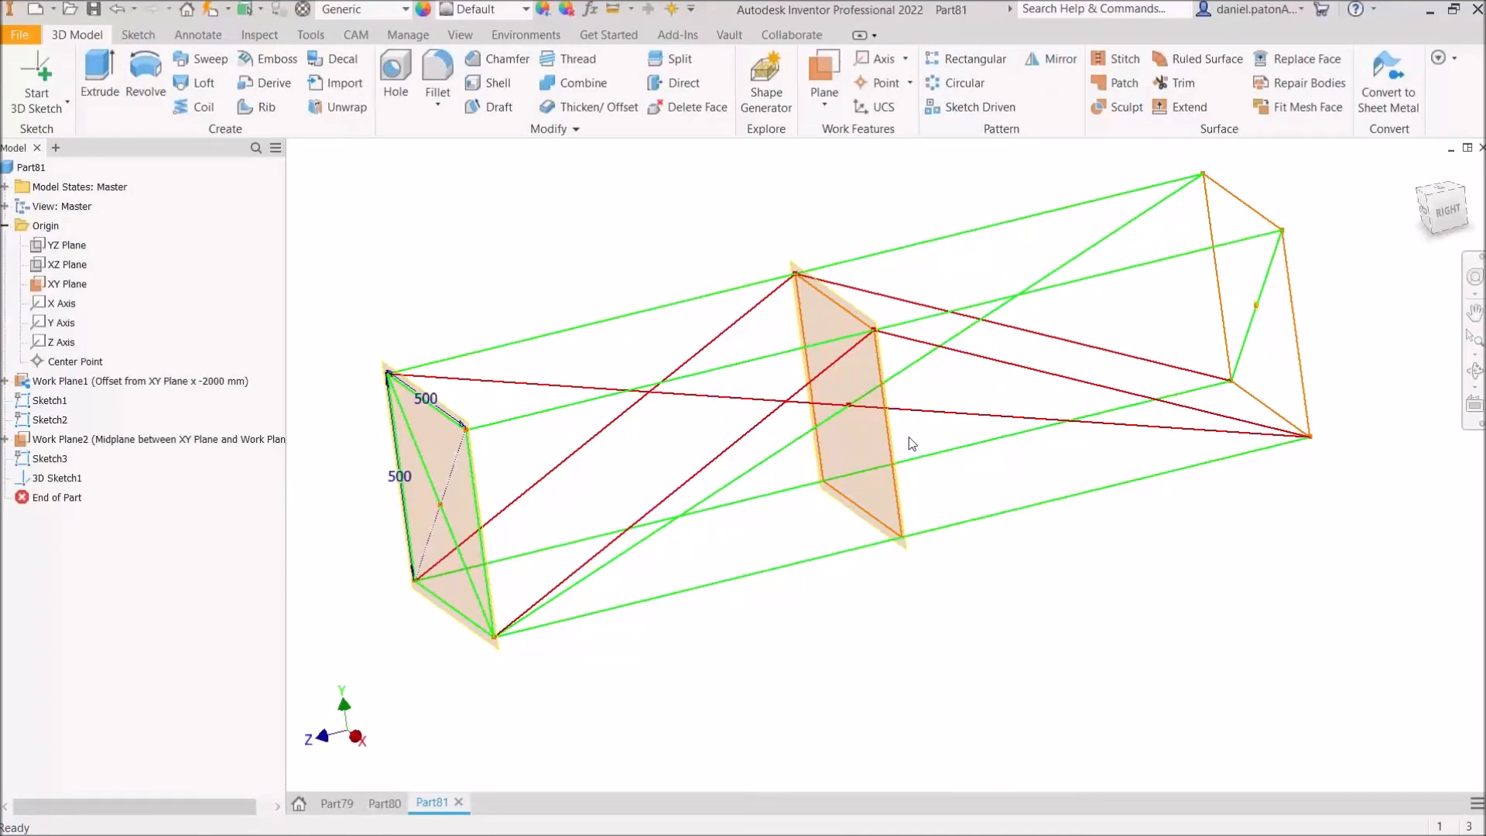
Step: Set Work Plane1's offset from the XY Plane to -5000 mm and undo the change
double_click(24, 382)
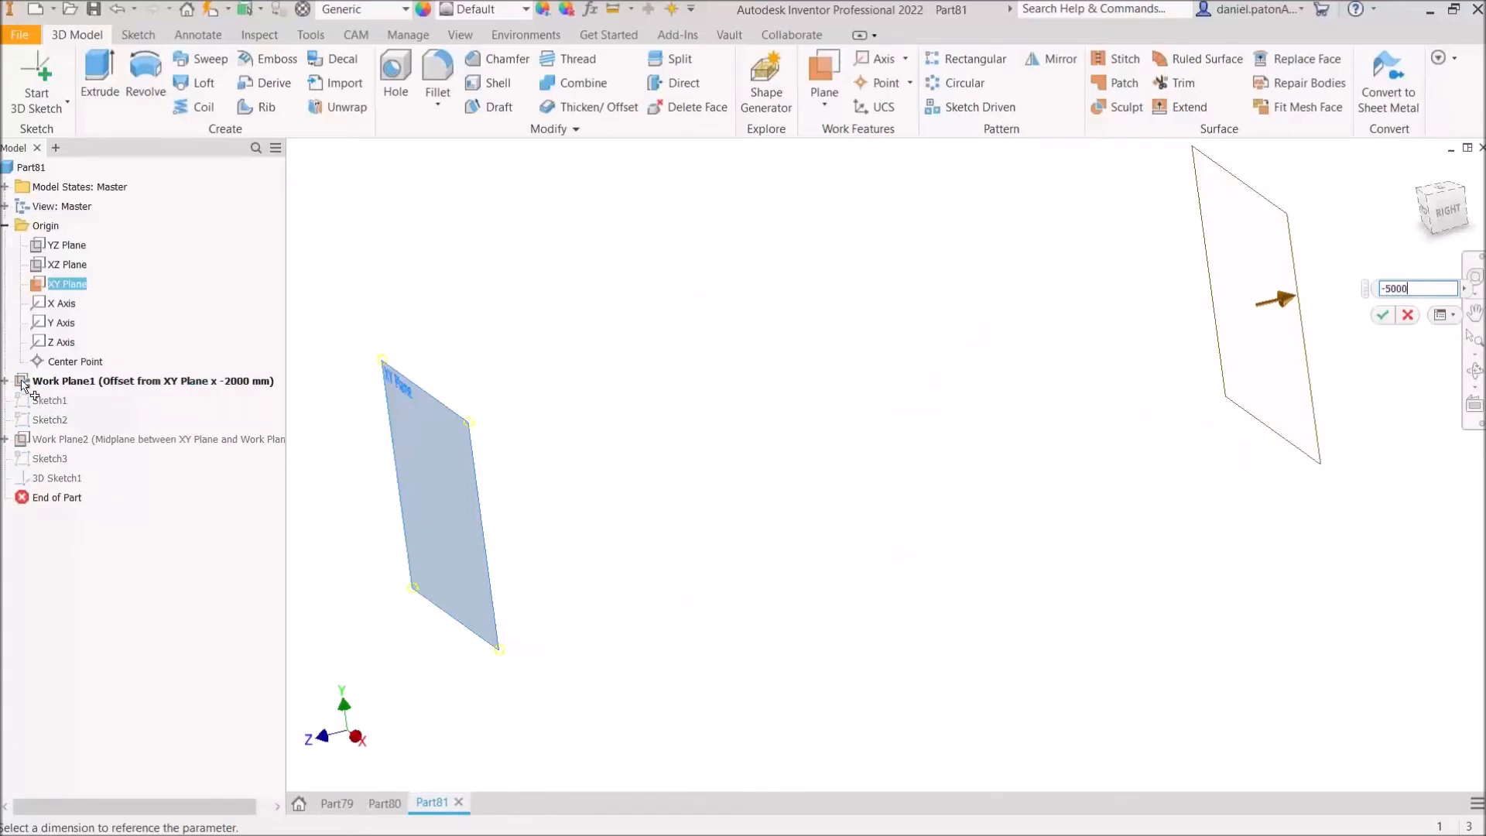
key(Return)
scroll(581, 462, down, 5)
shift+middle_drag(829, 491, 795, 496)
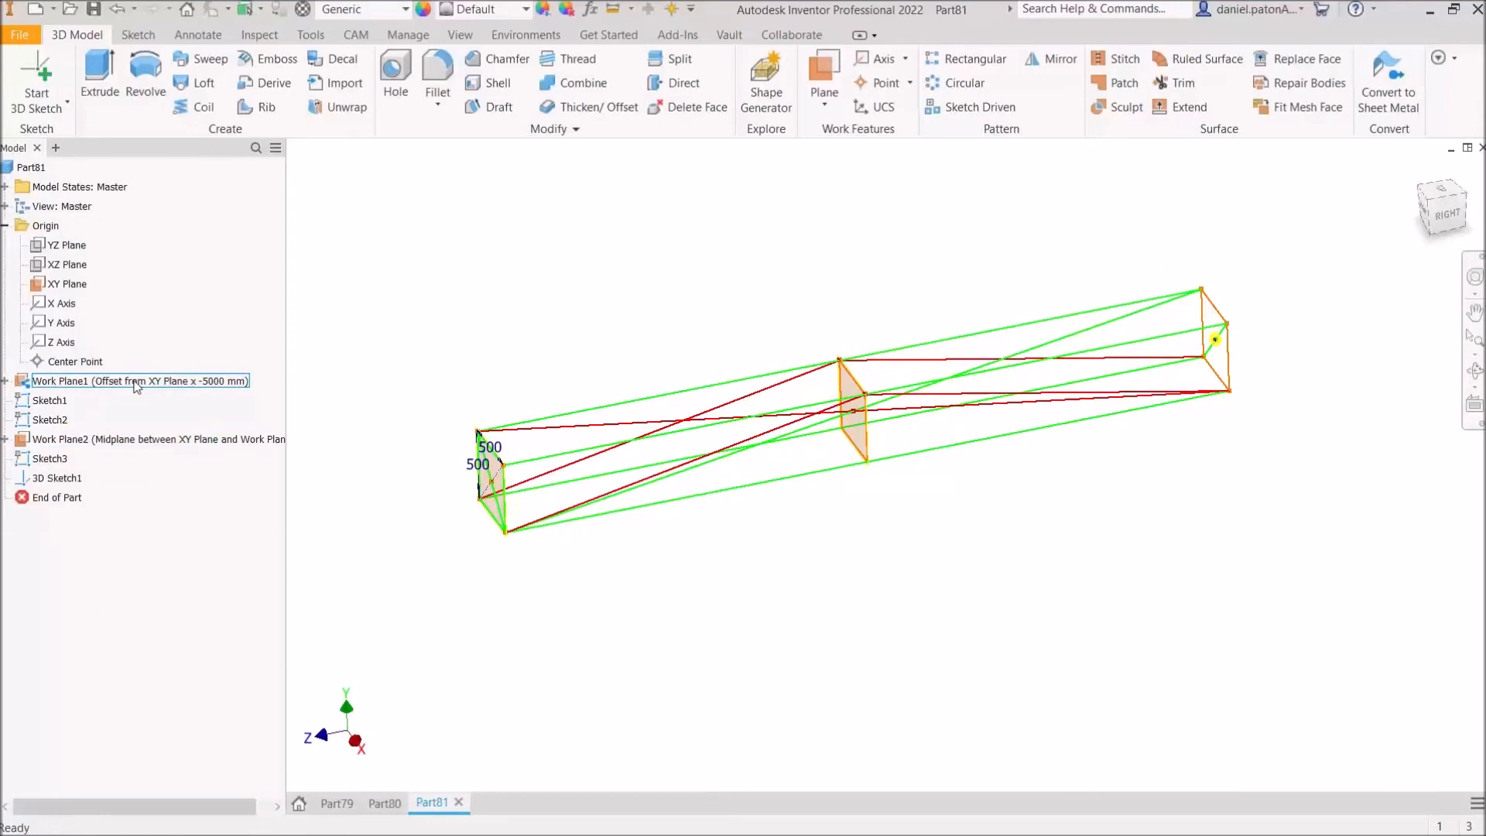
key(ctrl+z)
middle_drag(848, 586, 970, 570)
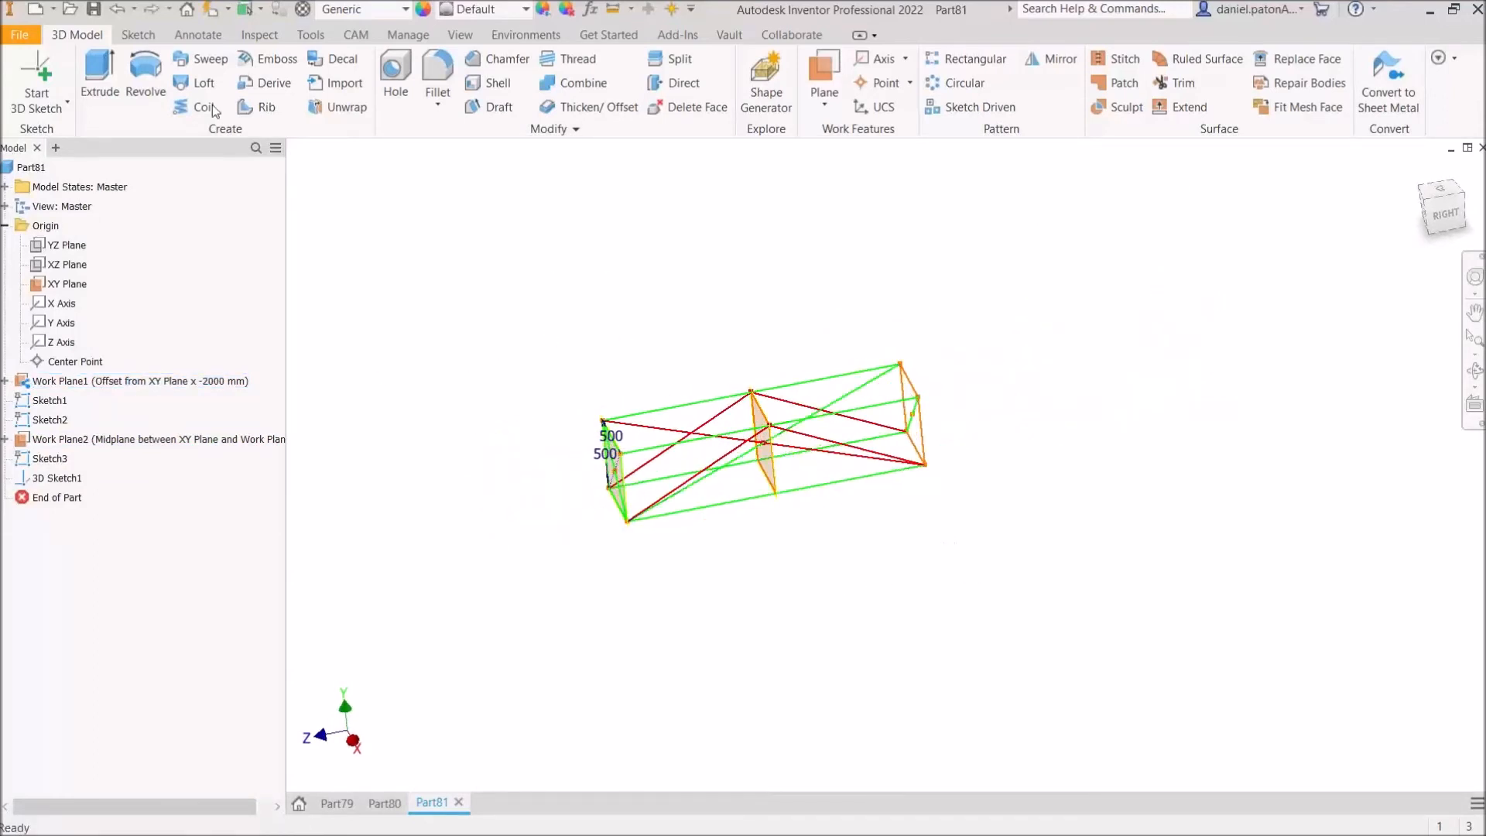
Step: Save the part as Skeleton in the 3d sketches Webinar folder
click(93, 8)
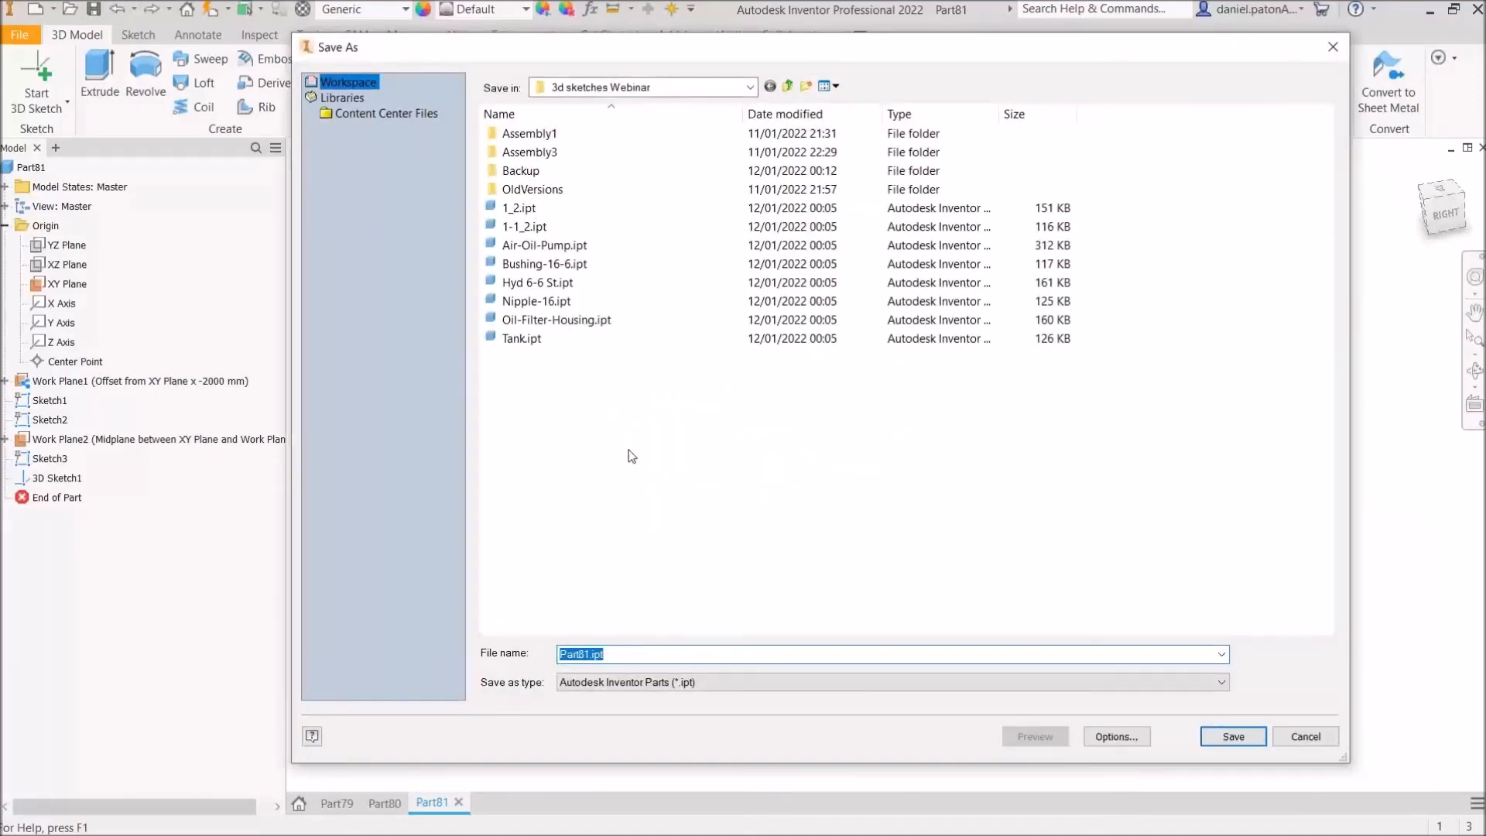
text(Skeleton)
key(Return)
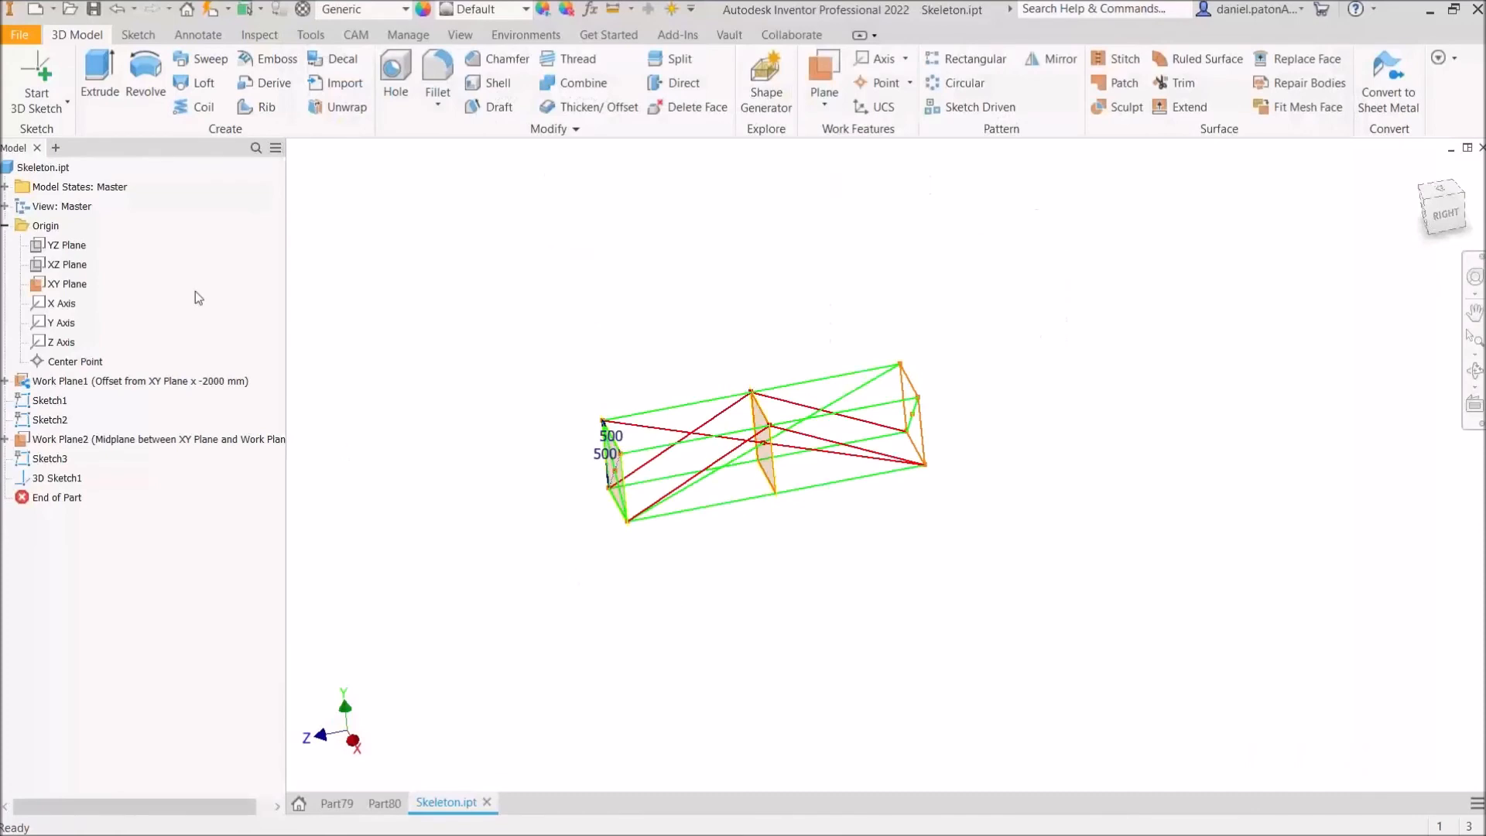
Step: Create a metric Standard (mm).iam assembly and place one instance of Skeleton.ipt in it
key(ctrl+n)
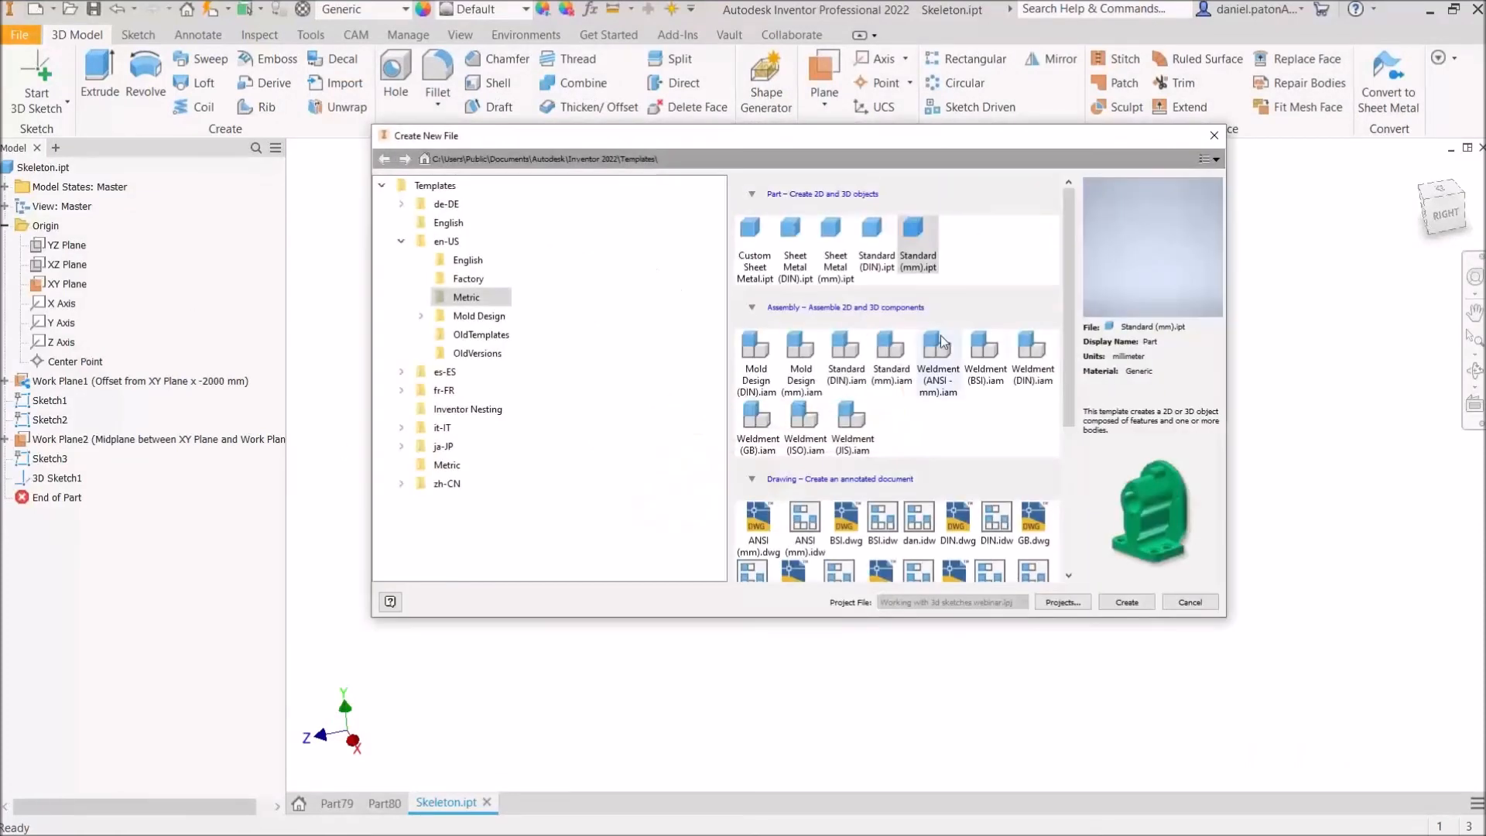
double_click(892, 355)
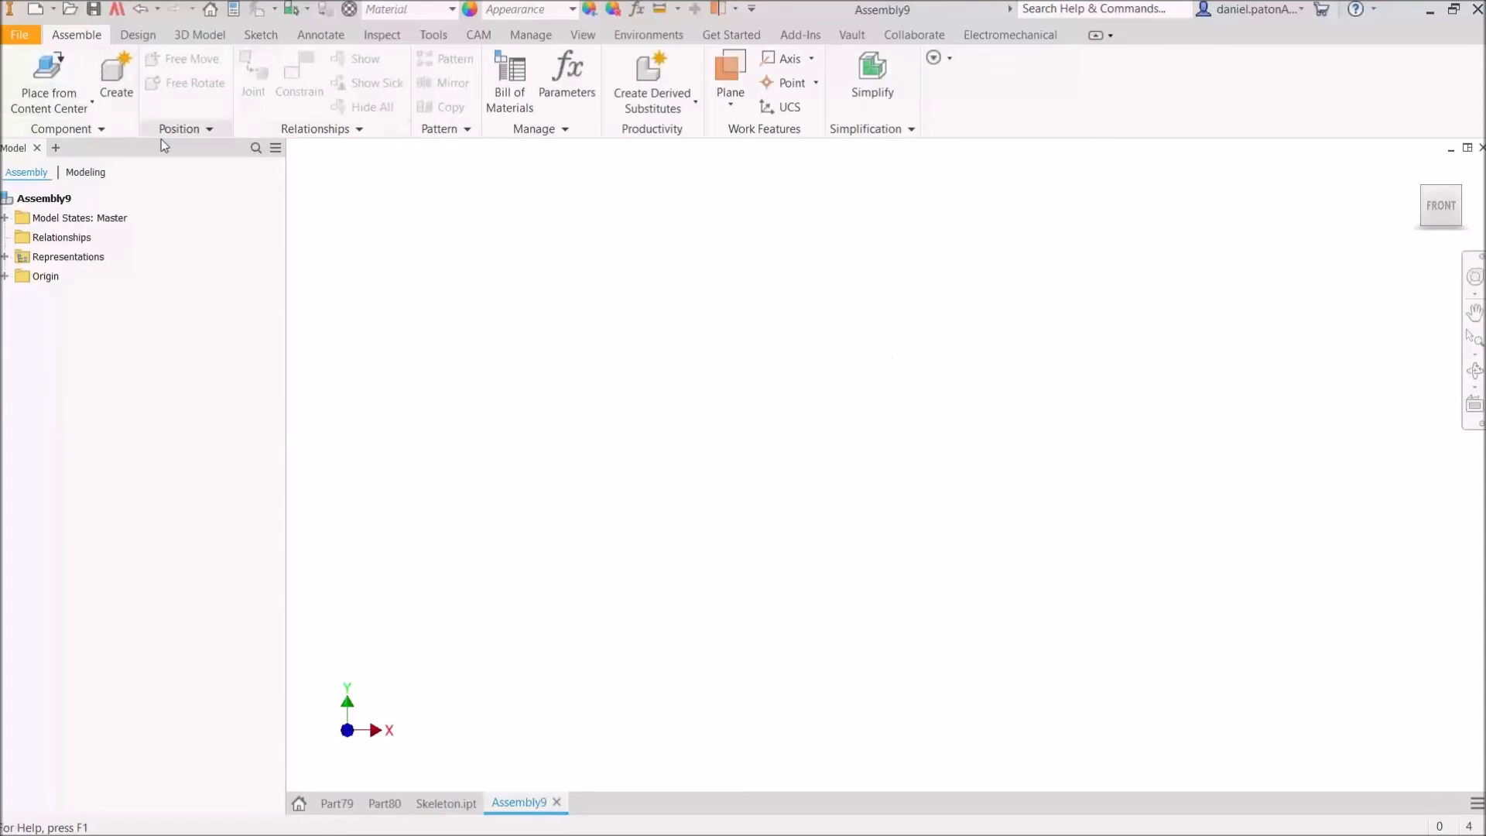
key(p)
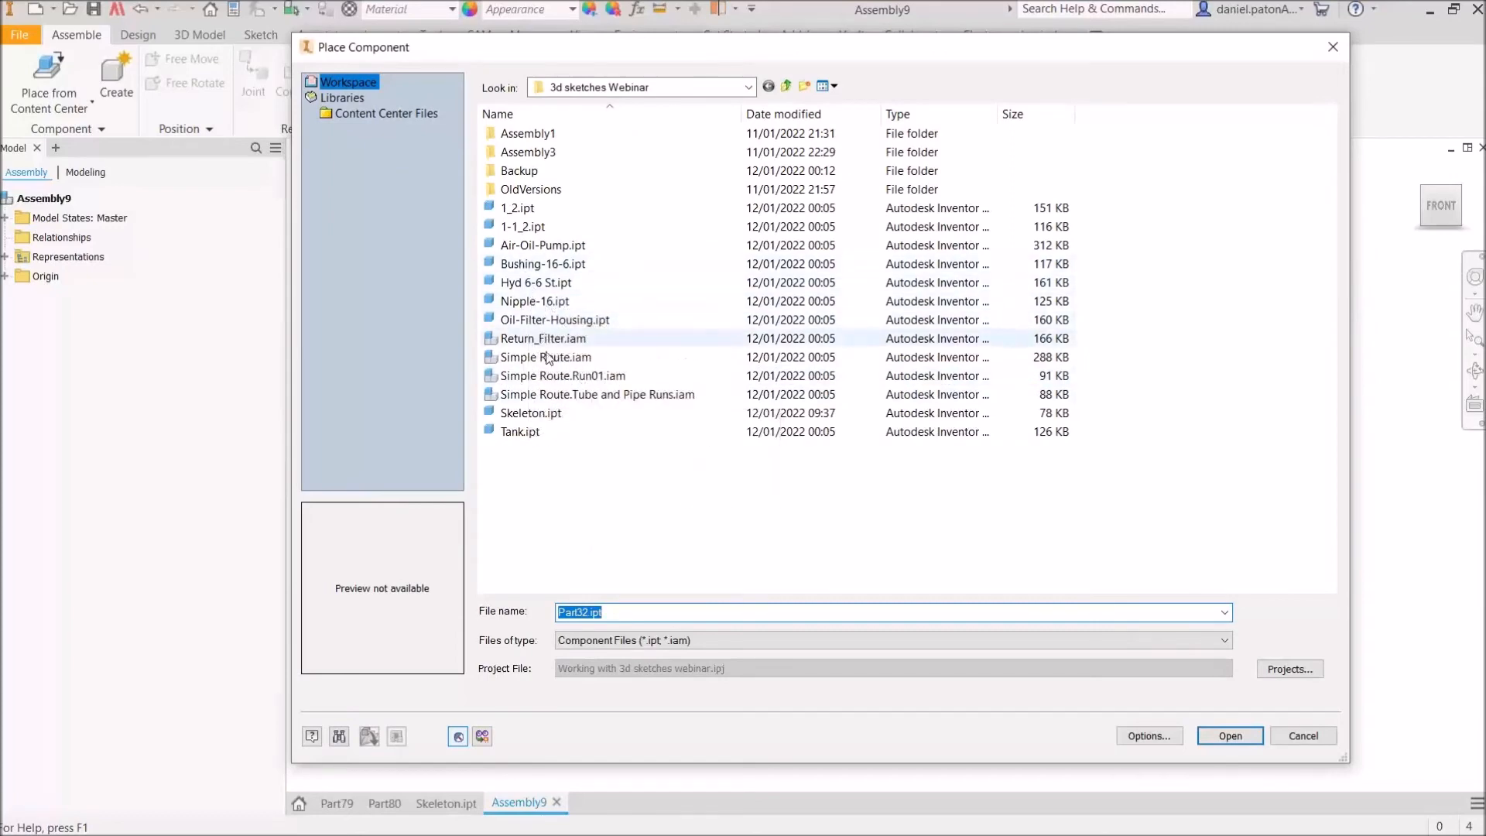
double_click(534, 413)
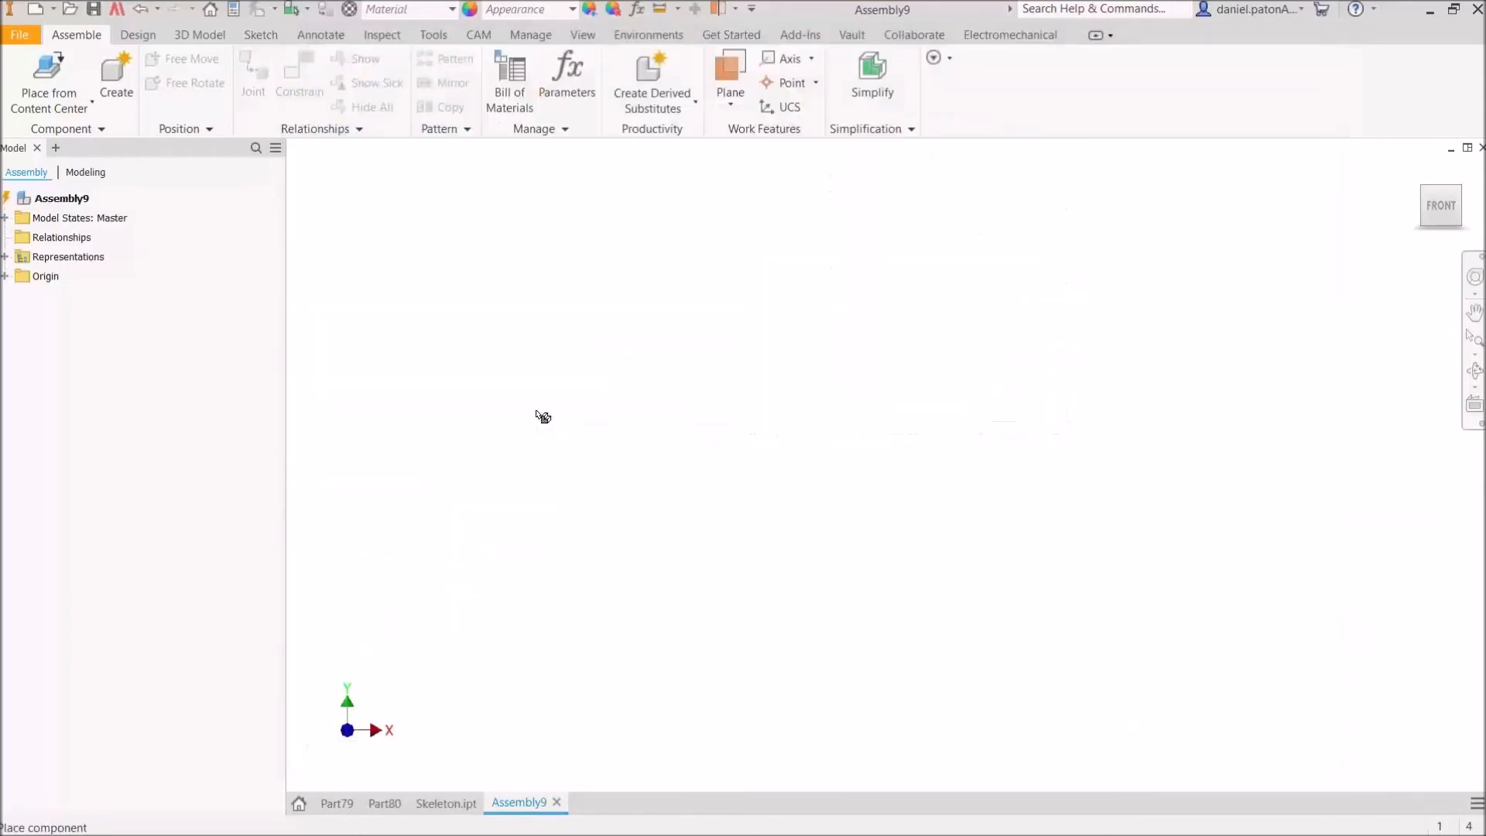
right_click(837, 407)
click(894, 411)
mouse_move(1118, 400)
shift+middle_down()
mouse_move(1078, 421)
mouse_move(1134, 415)
mouse_move(1112, 387)
mouse_move(1061, 396)
mouse_move(1140, 407)
mouse_move(1140, 420)
mouse_move(1006, 437)
shift+middle_up()
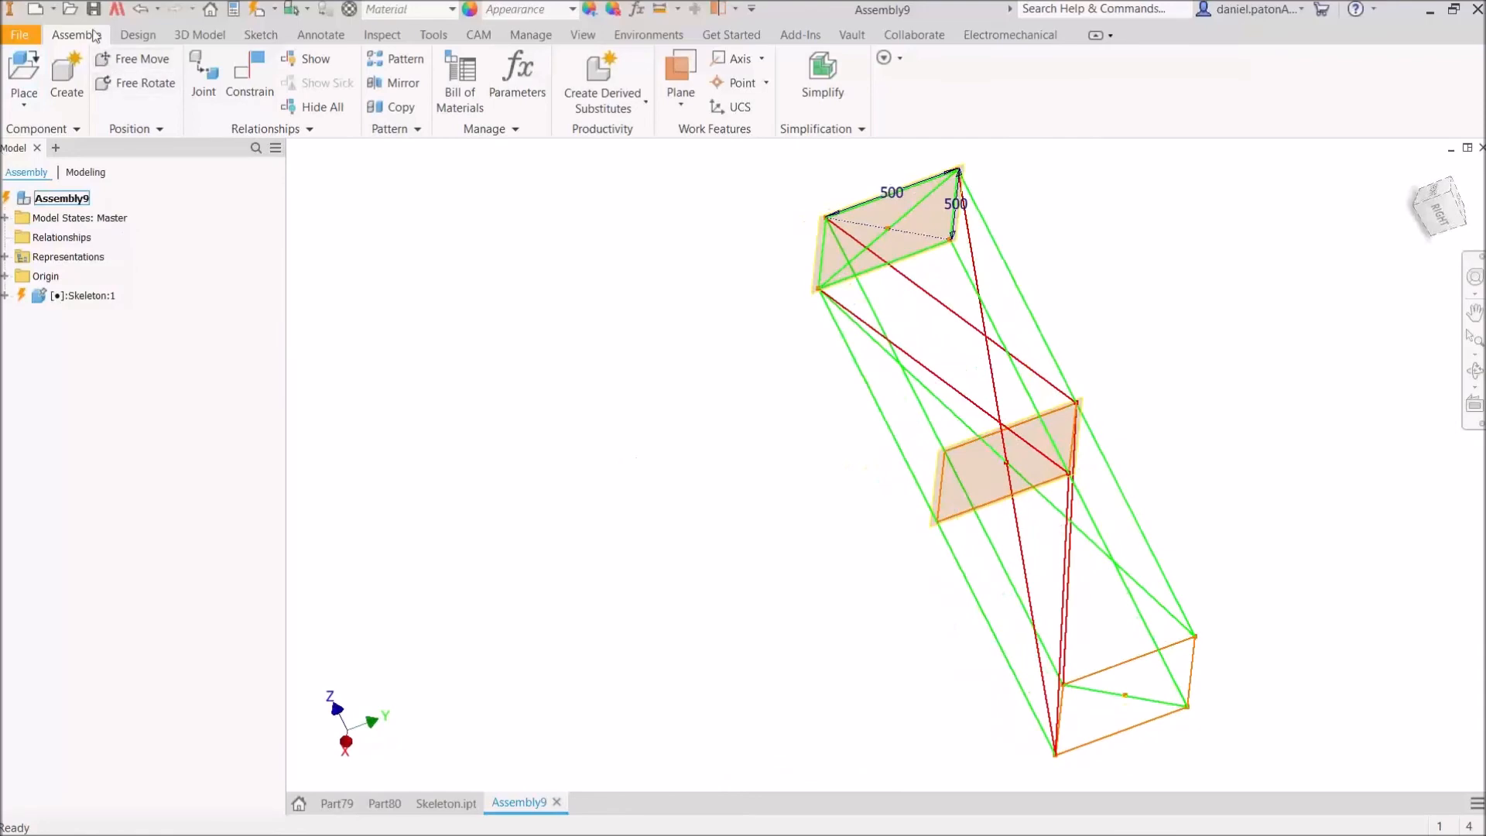
Step: Save the assembly as Frame in the 3d sketches Webinar folder
key(ctrl+s)
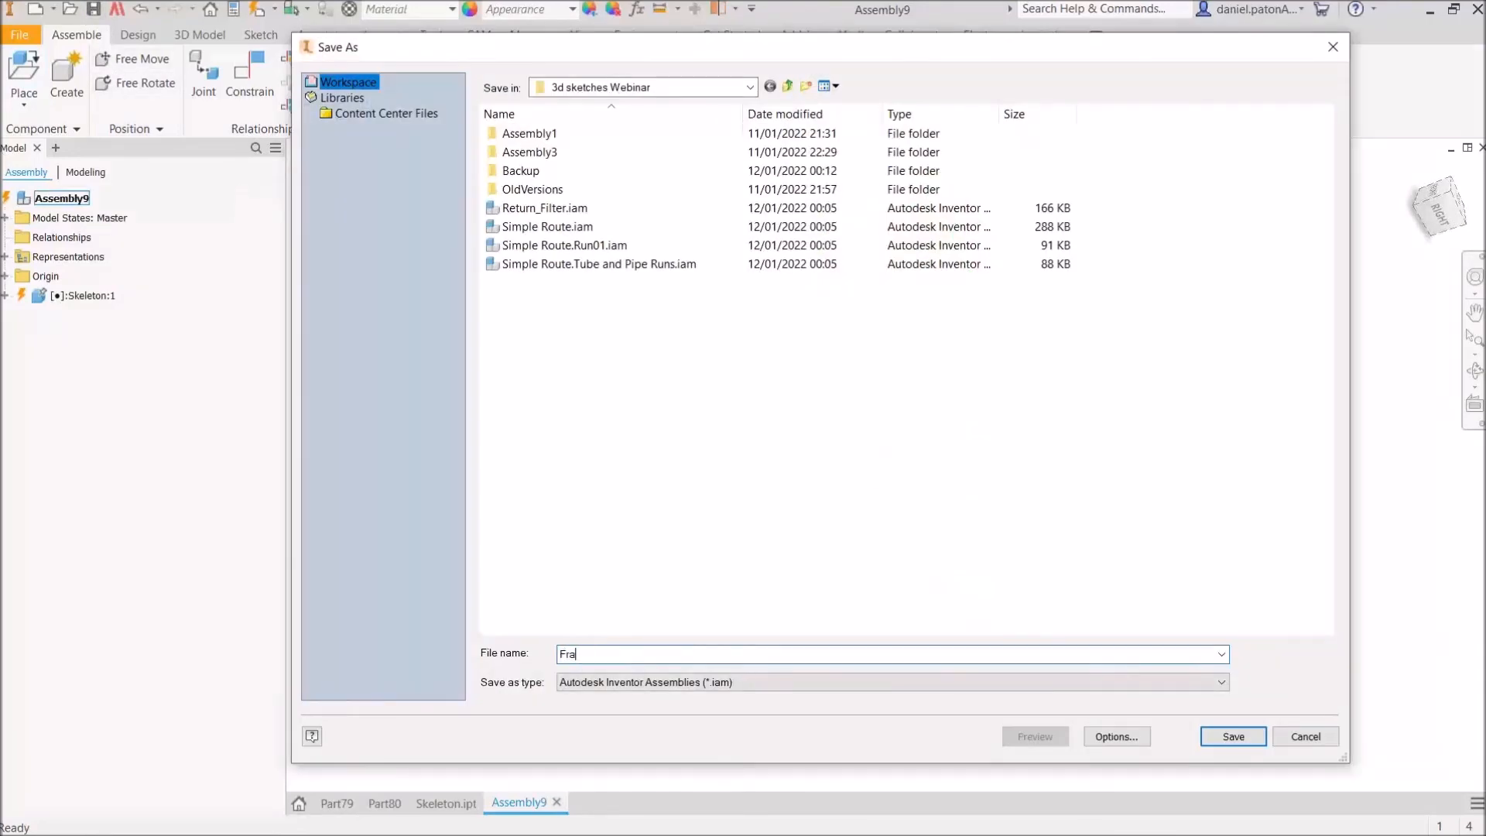
key(Return)
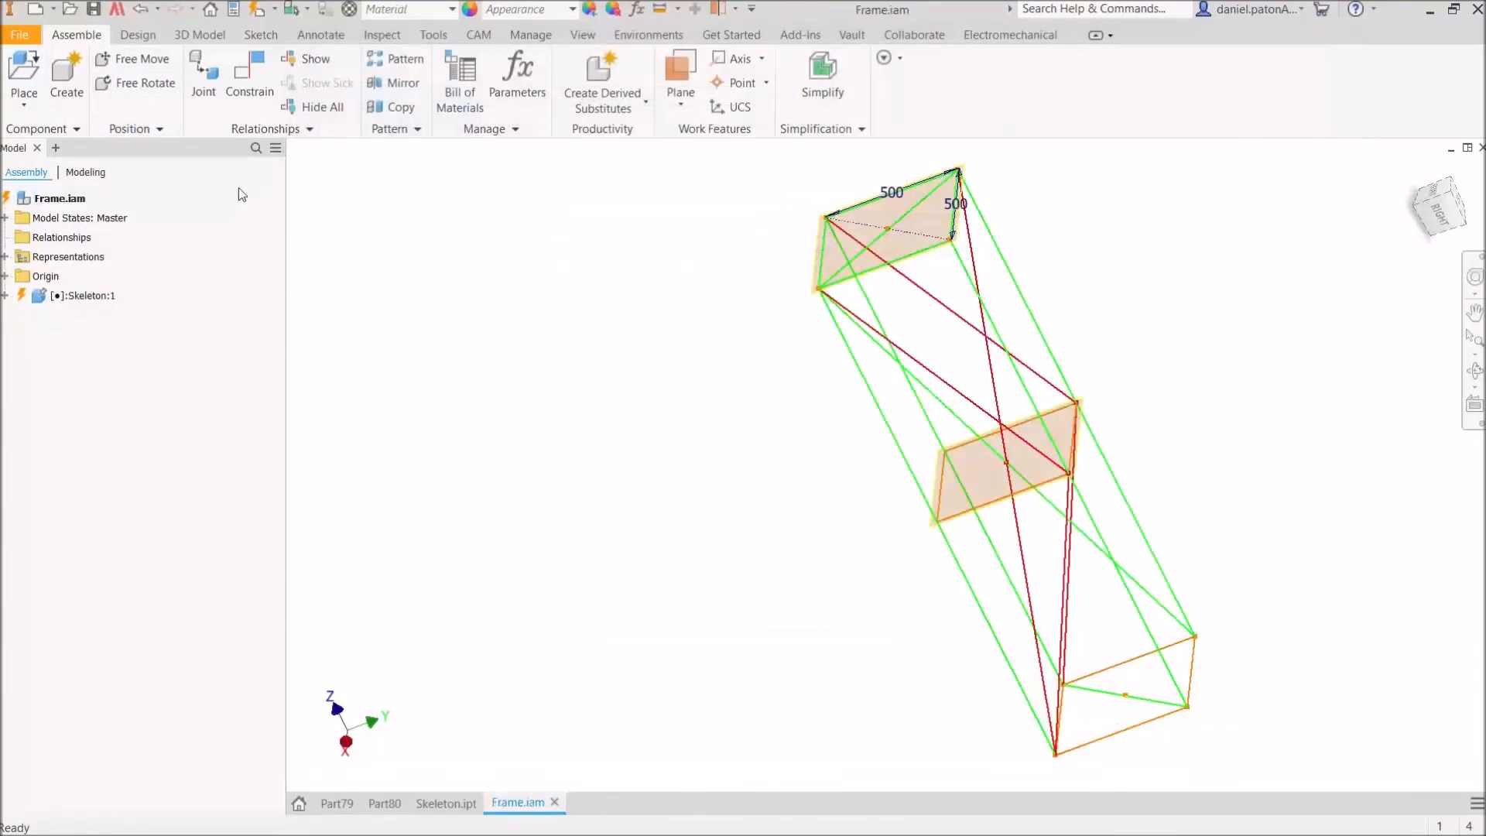
Step: Insert ISO 10799-2 square tube frame members, size 40x40x3 in mild steel, along the skeleton lines, keeping the default member names
click(137, 35)
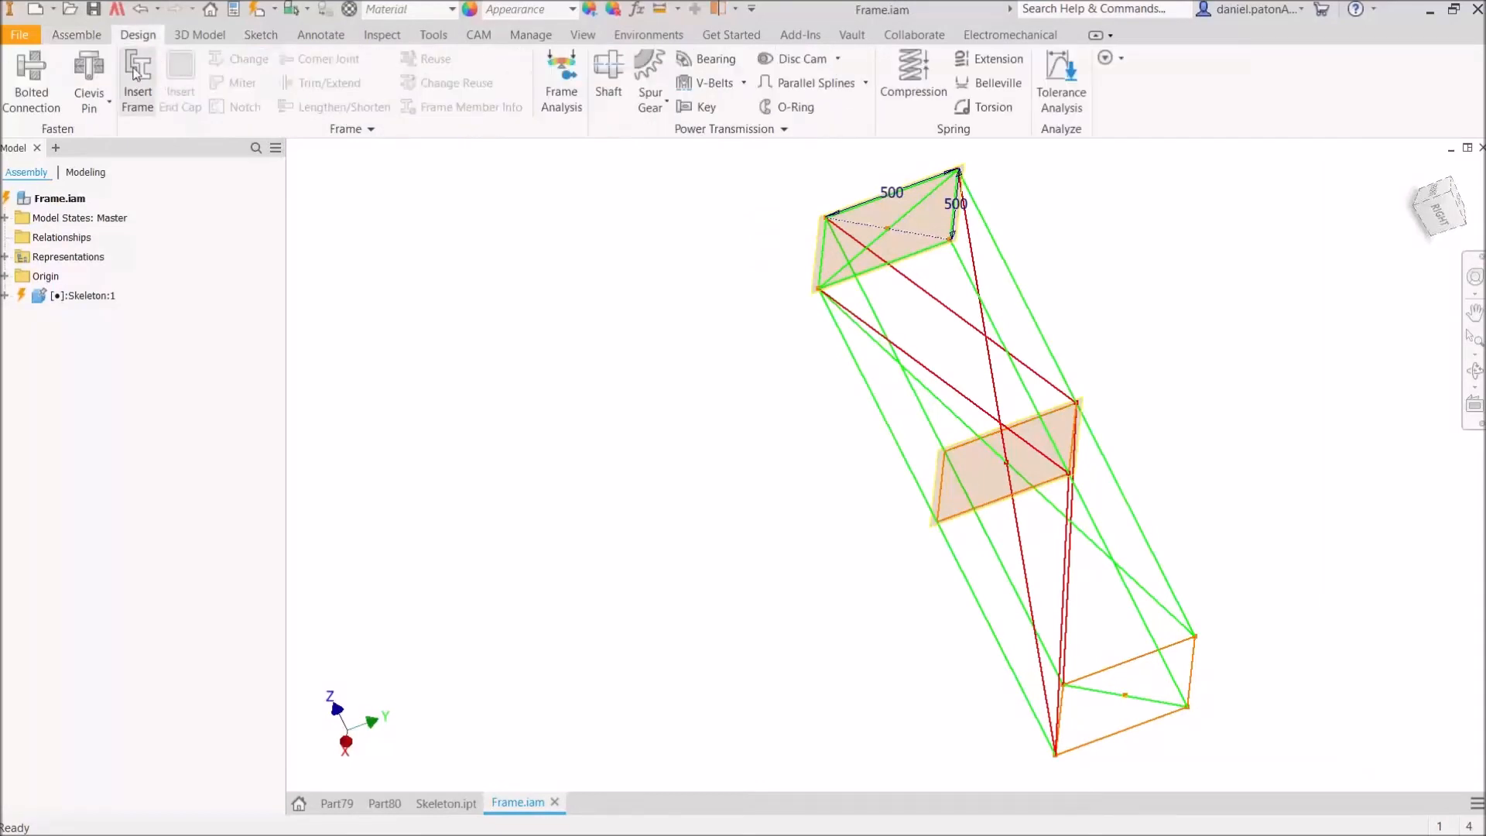
scroll(960, 406, down, 3)
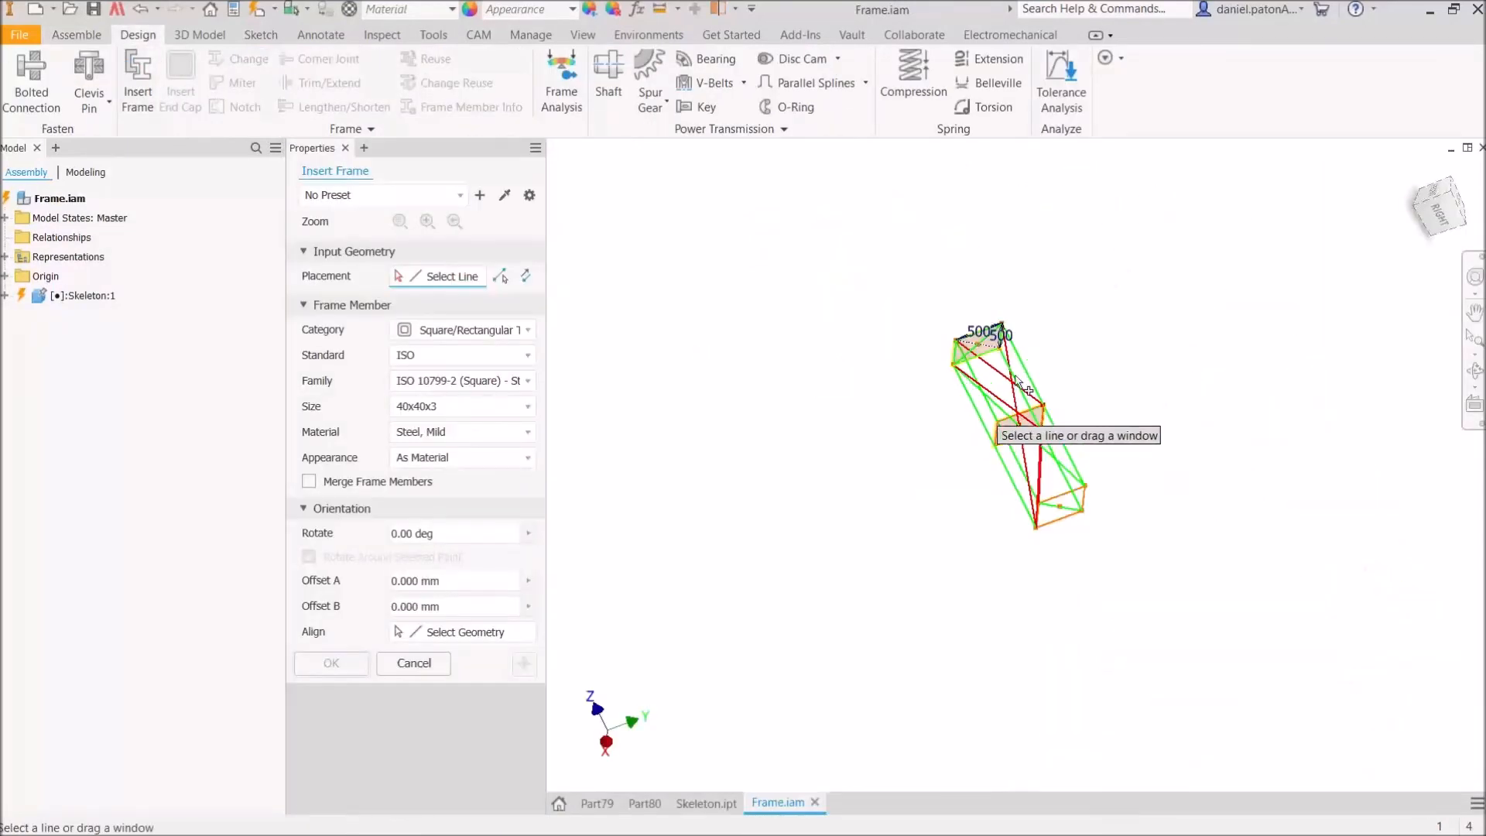
mouse_move(1073, 338)
mouse_down()
mouse_move(942, 576)
mouse_move(1082, 316)
mouse_up()
drag(1174, 255, 904, 614)
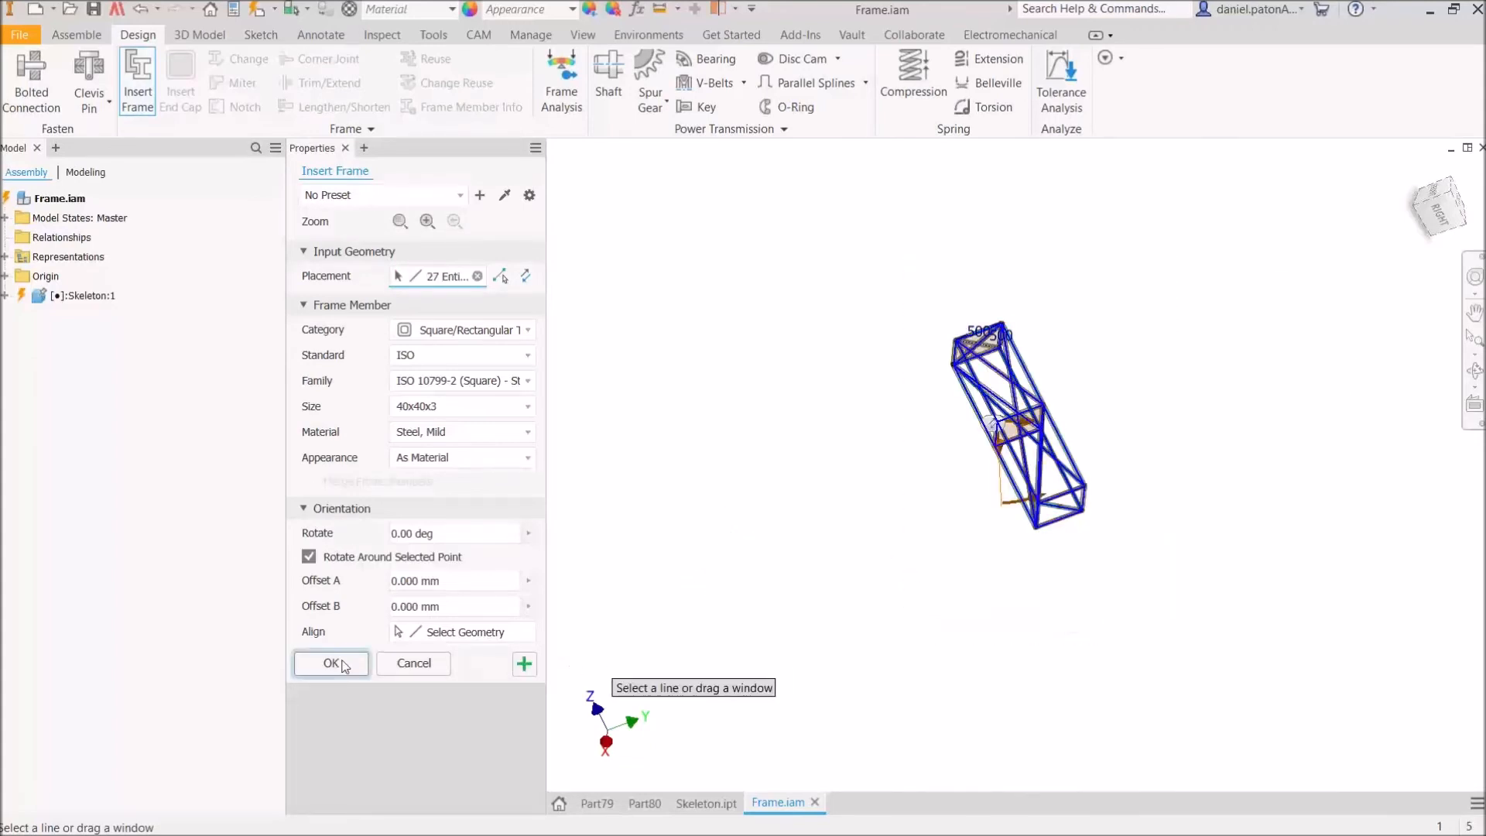
click(331, 663)
click(485, 417)
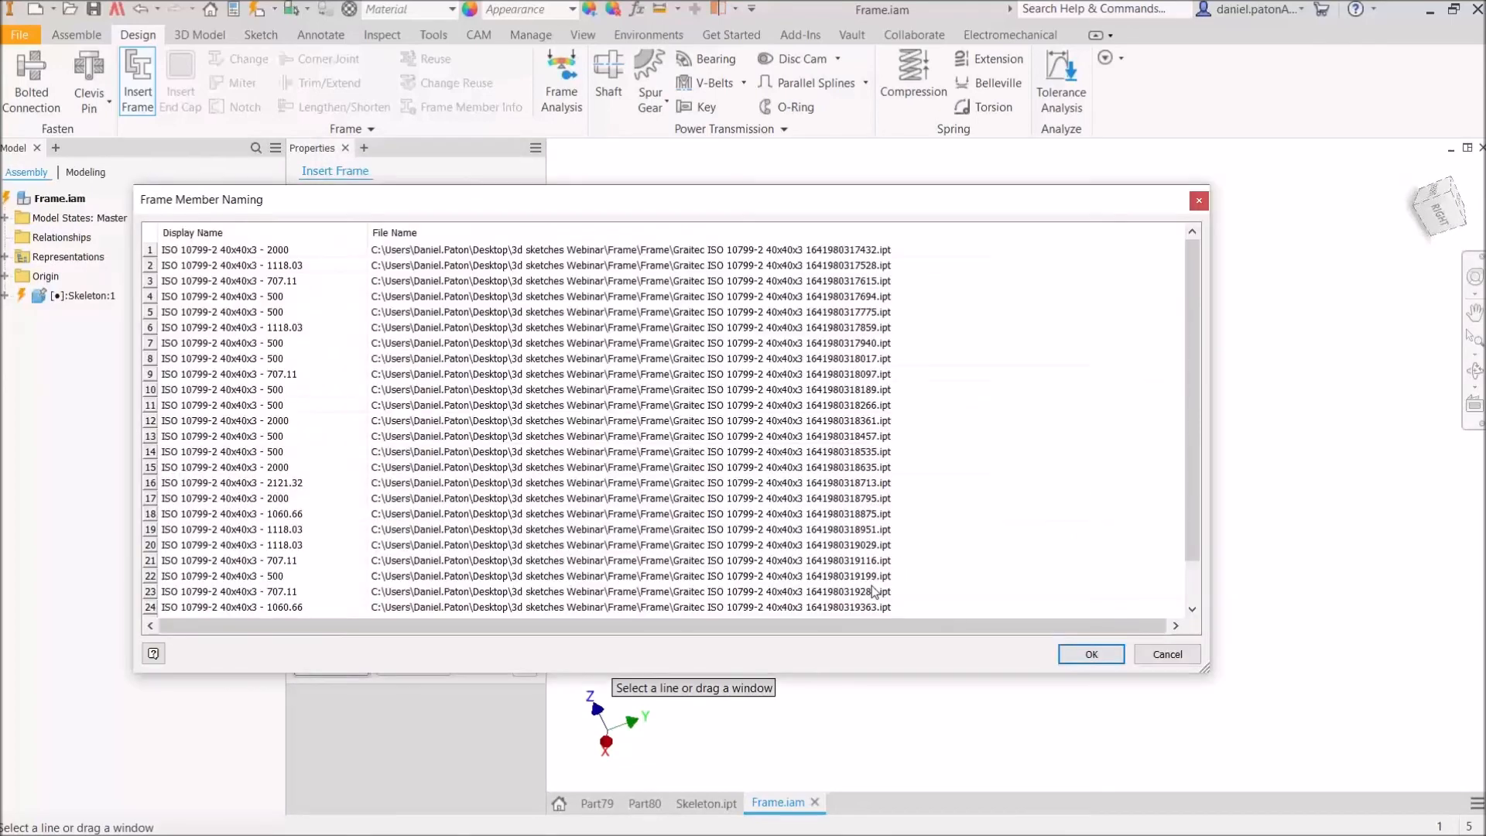
click(1091, 654)
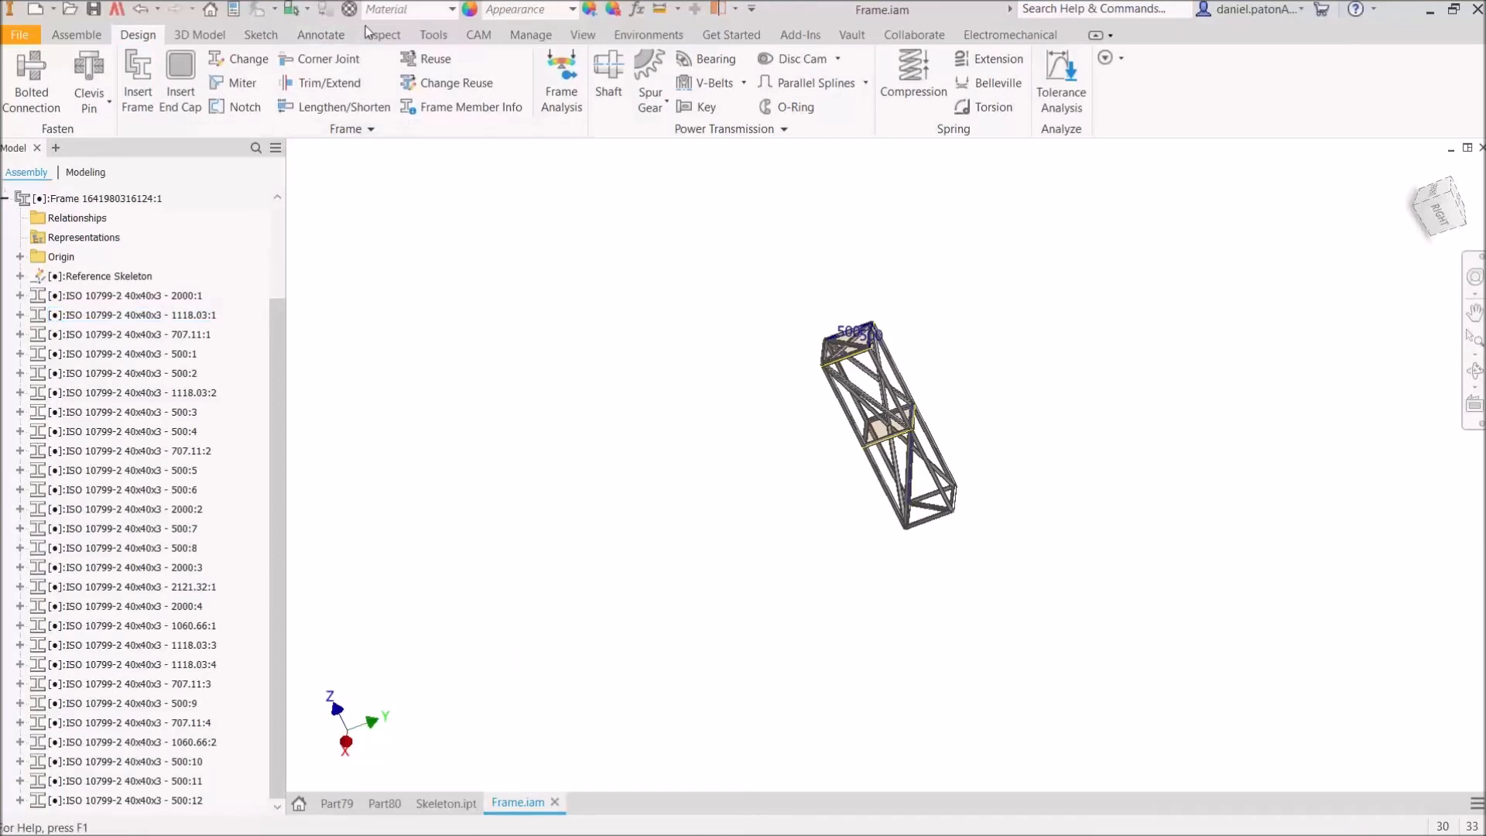
Step: Hide all work features, 2D sketches, 3D sketches and sketch dimensions in the frame assembly
click(584, 36)
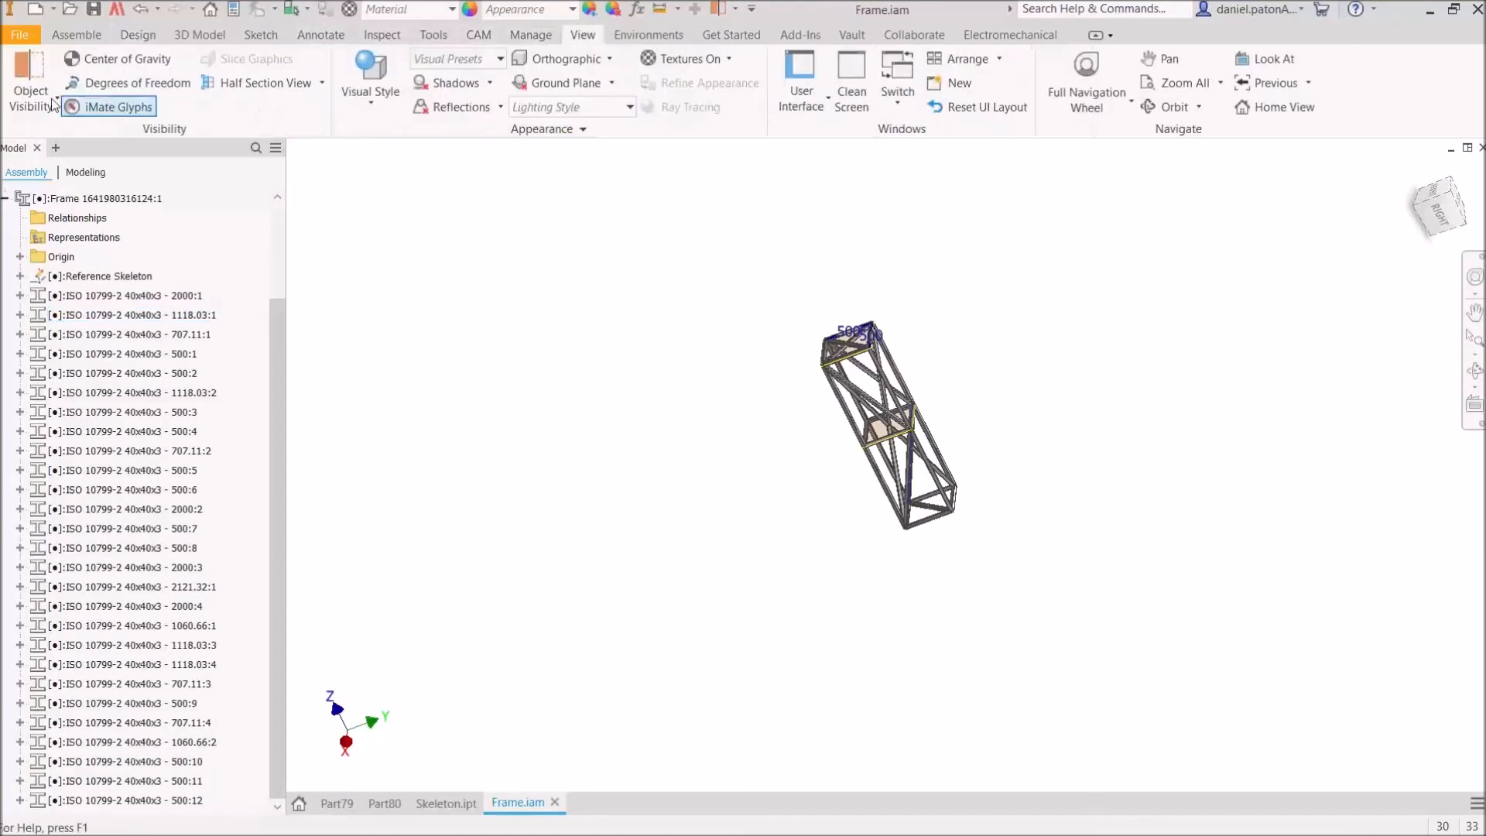
click(30, 92)
click(13, 130)
click(13, 308)
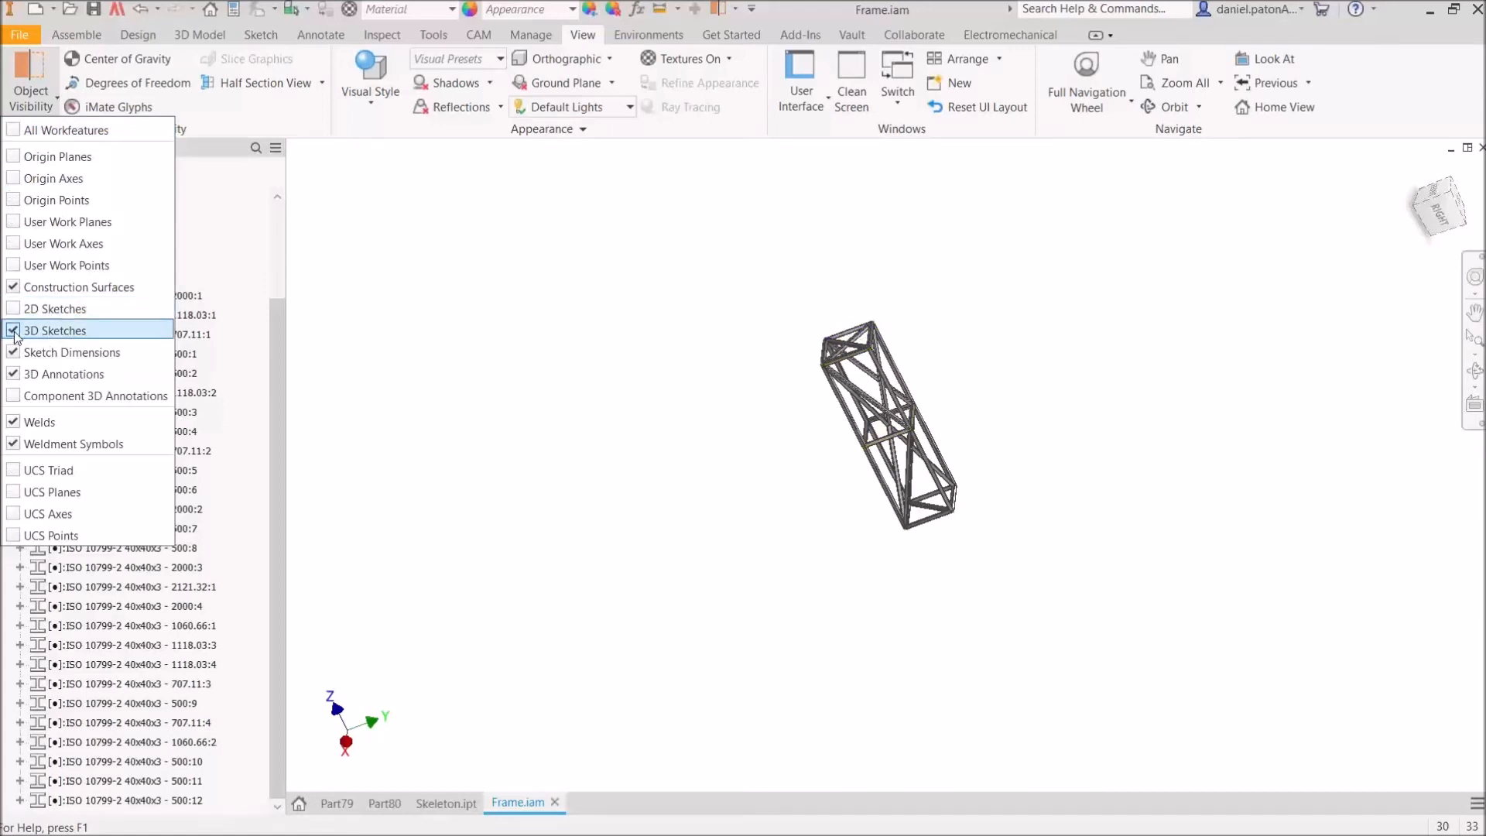
click(14, 330)
click(13, 352)
click(14, 373)
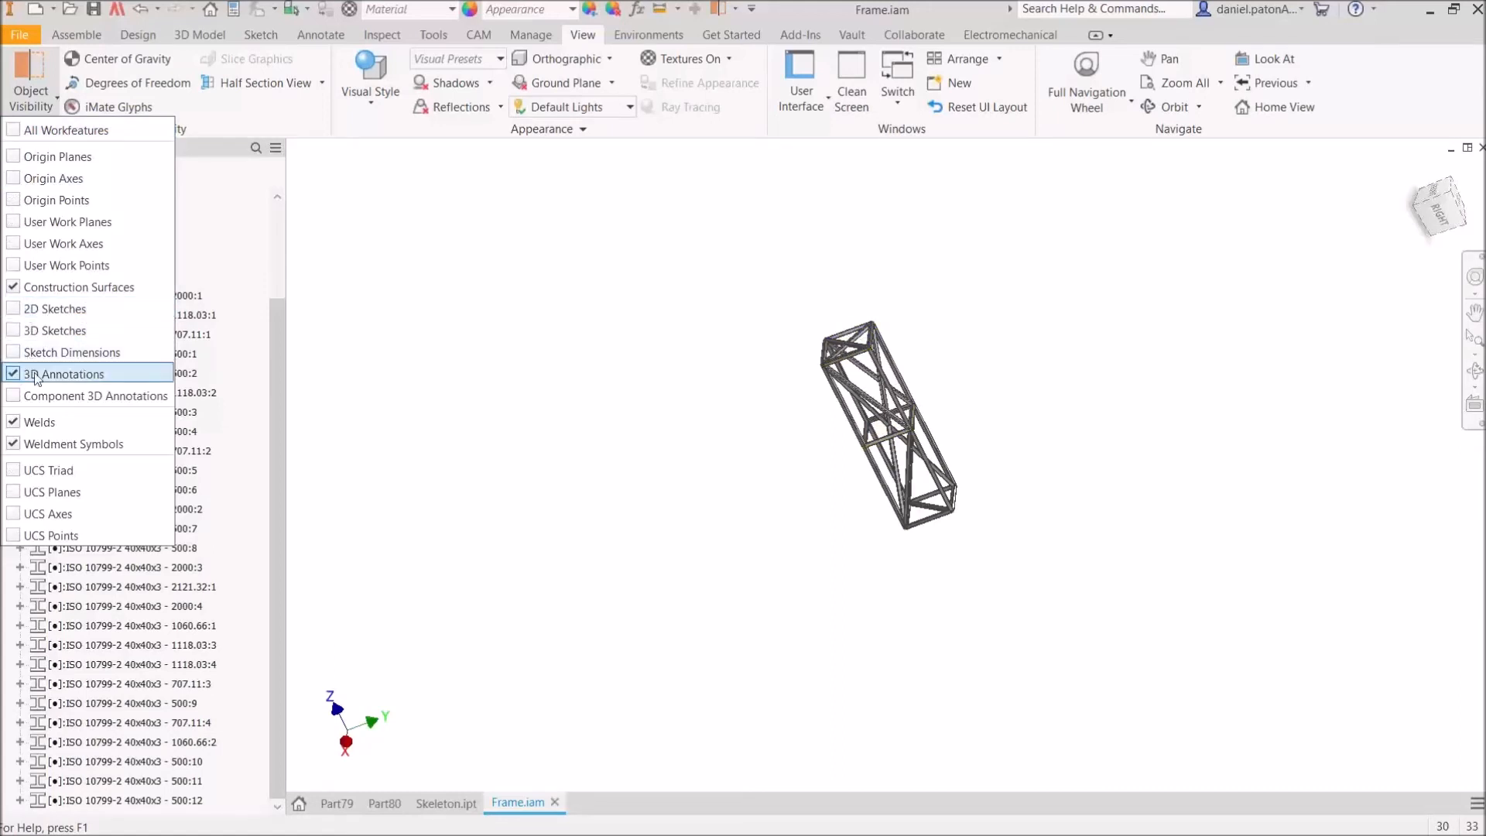
click(477, 363)
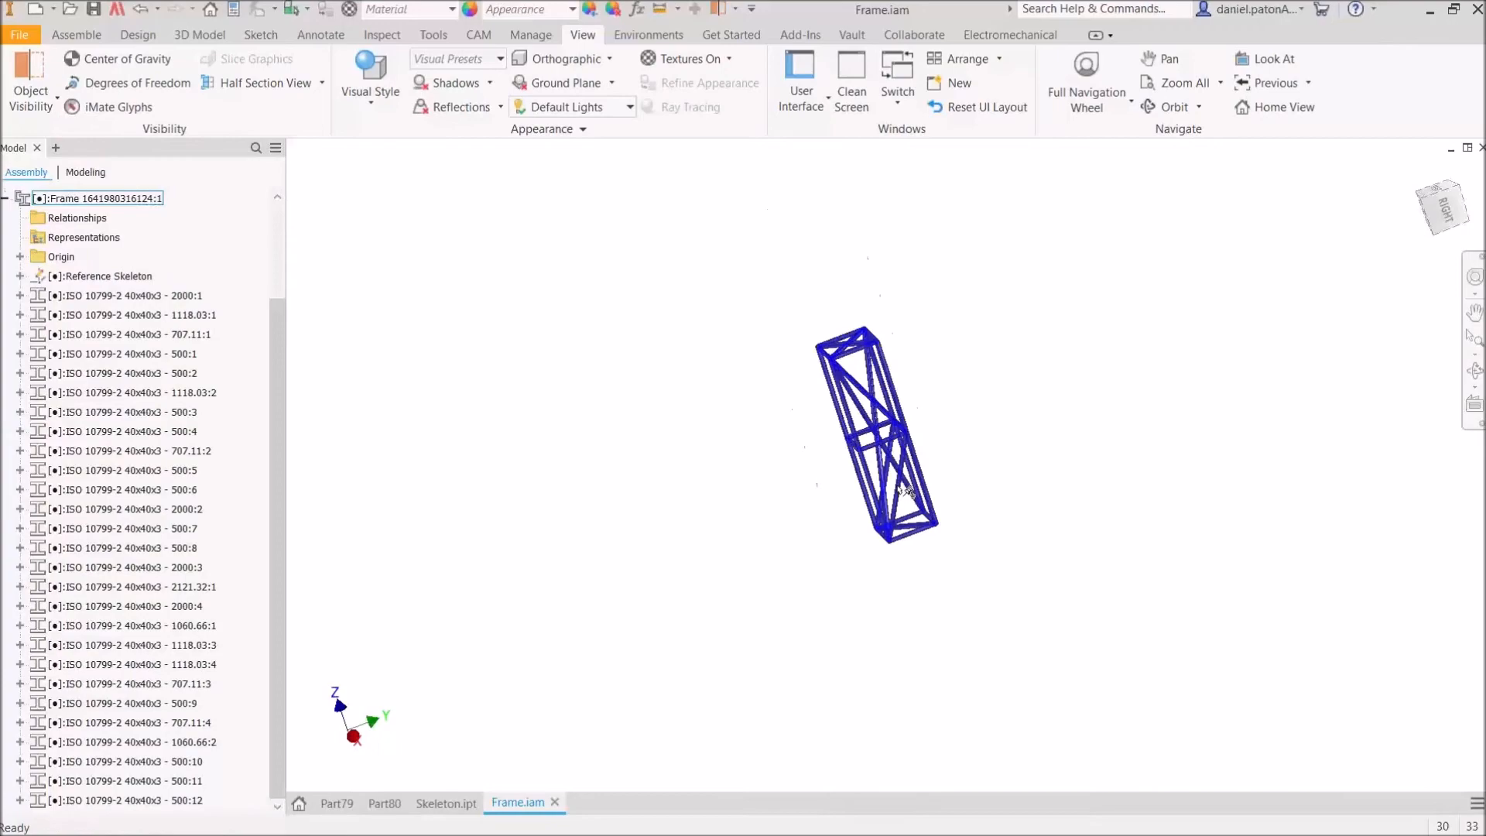
Step: Examine the generated tube frame and its braces from several sides
scroll(782, 526, up, 5)
shift+middle_drag(782, 527, 650, 545)
scroll(694, 506, down, 3)
shift+middle_drag(825, 449, 741, 473)
shift+middle_drag(601, 408, 762, 534)
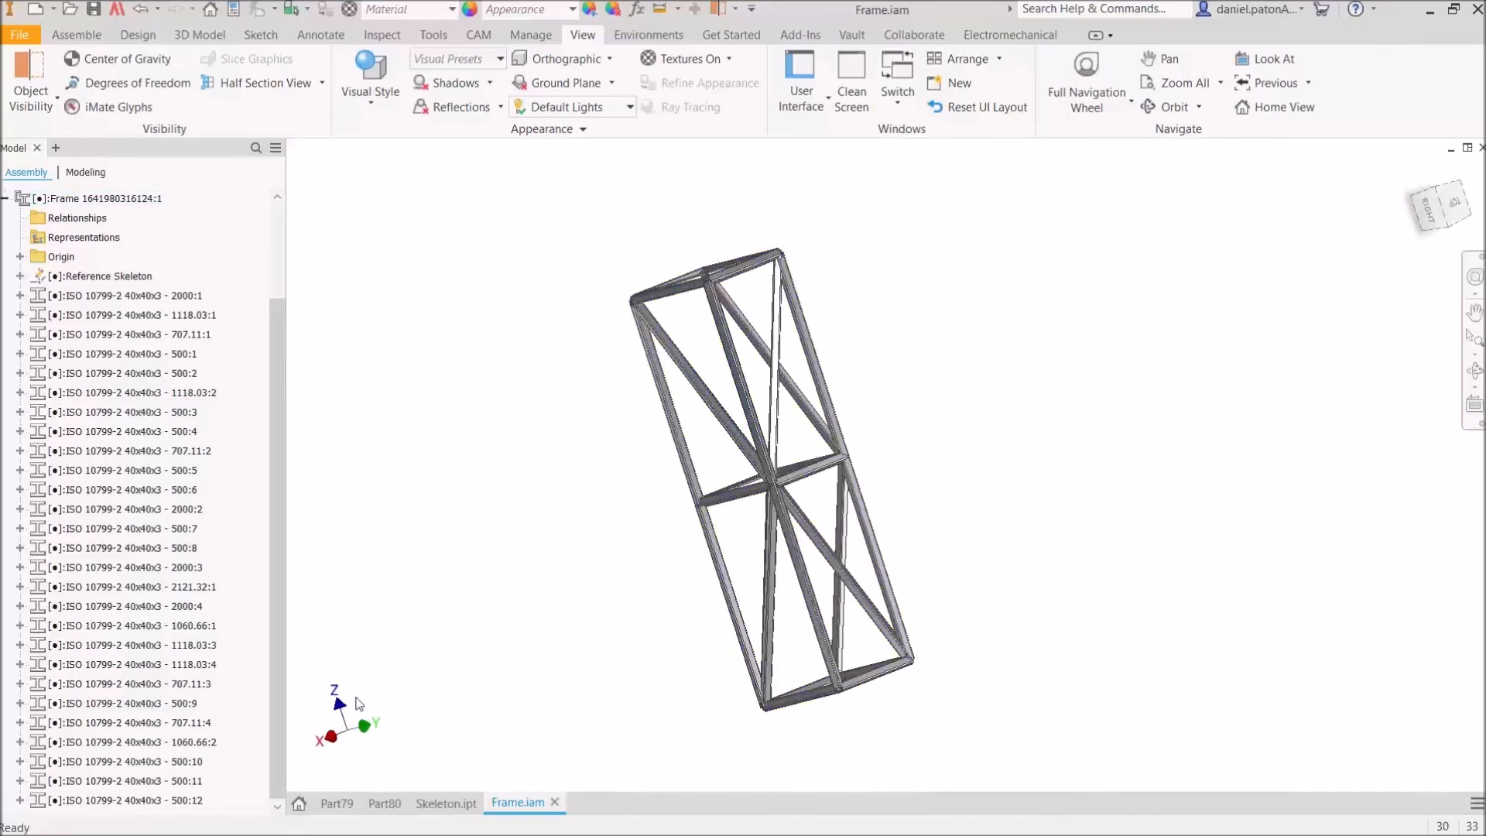
Step: In Skeleton.ipt, set Work Plane1's offset from the XY Plane to -5000 mm
click(446, 802)
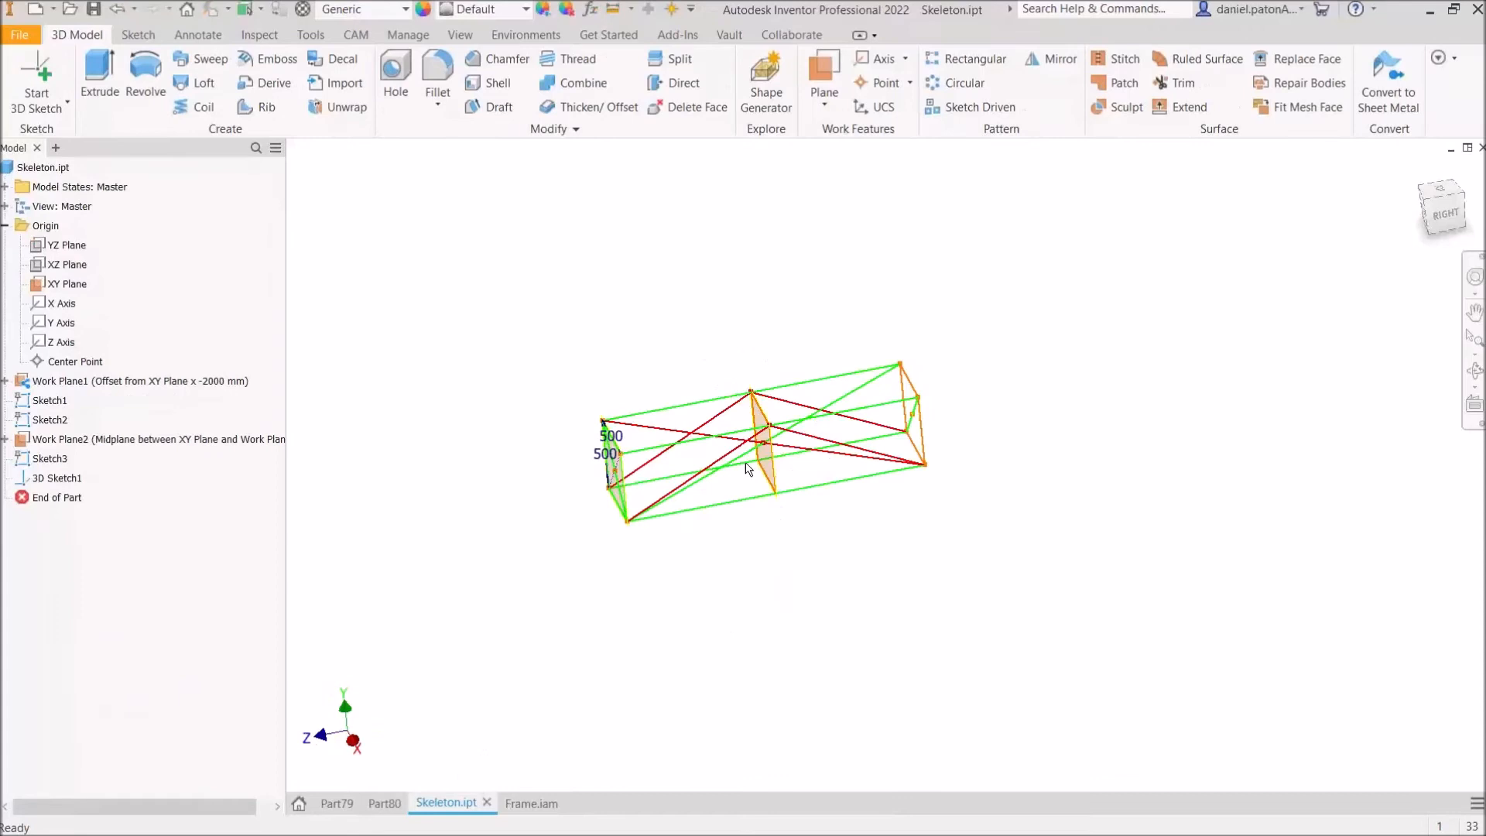
scroll(763, 432, up, 3)
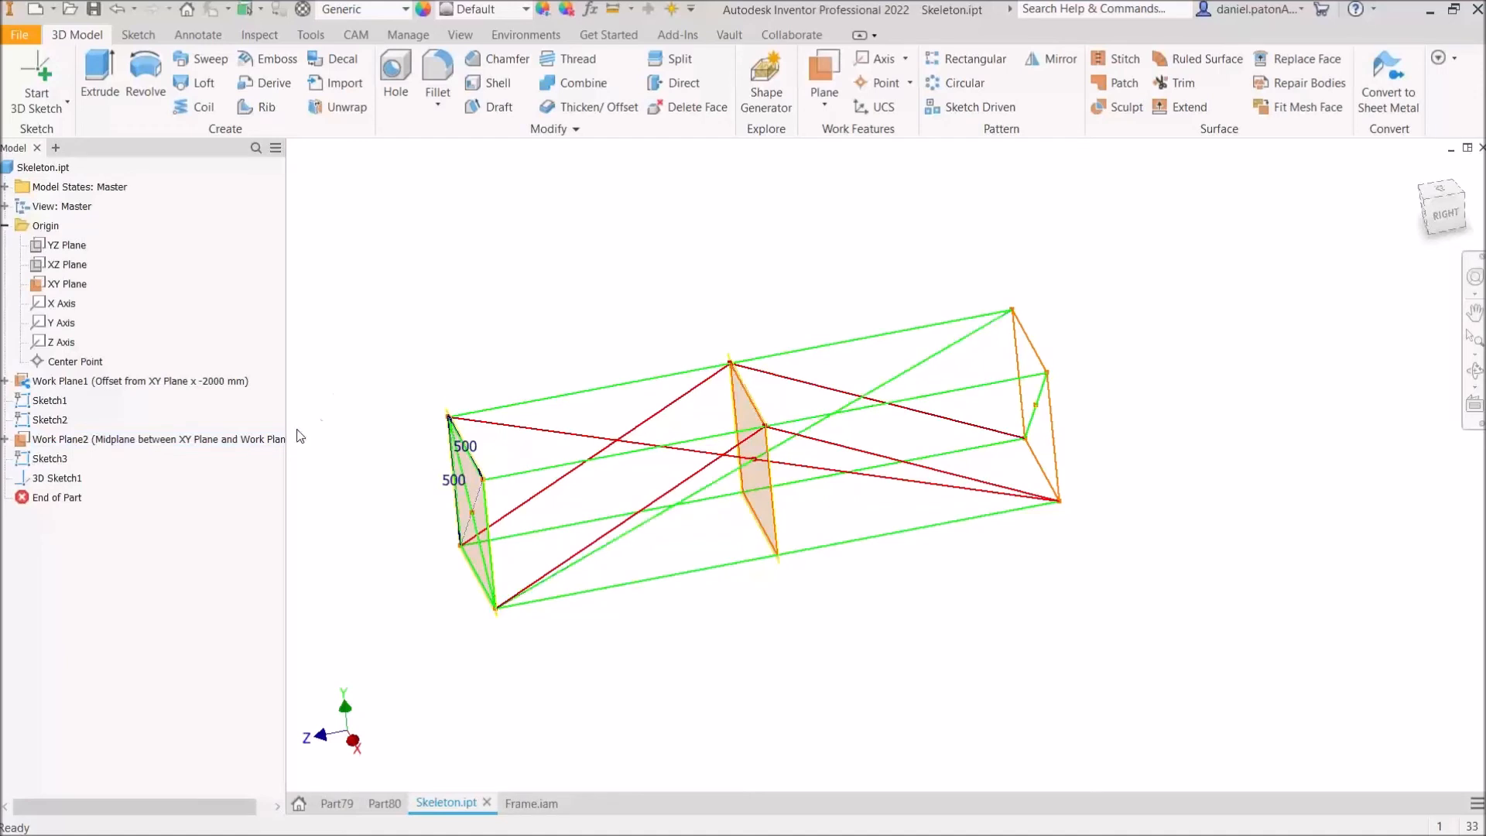
double_click(22, 385)
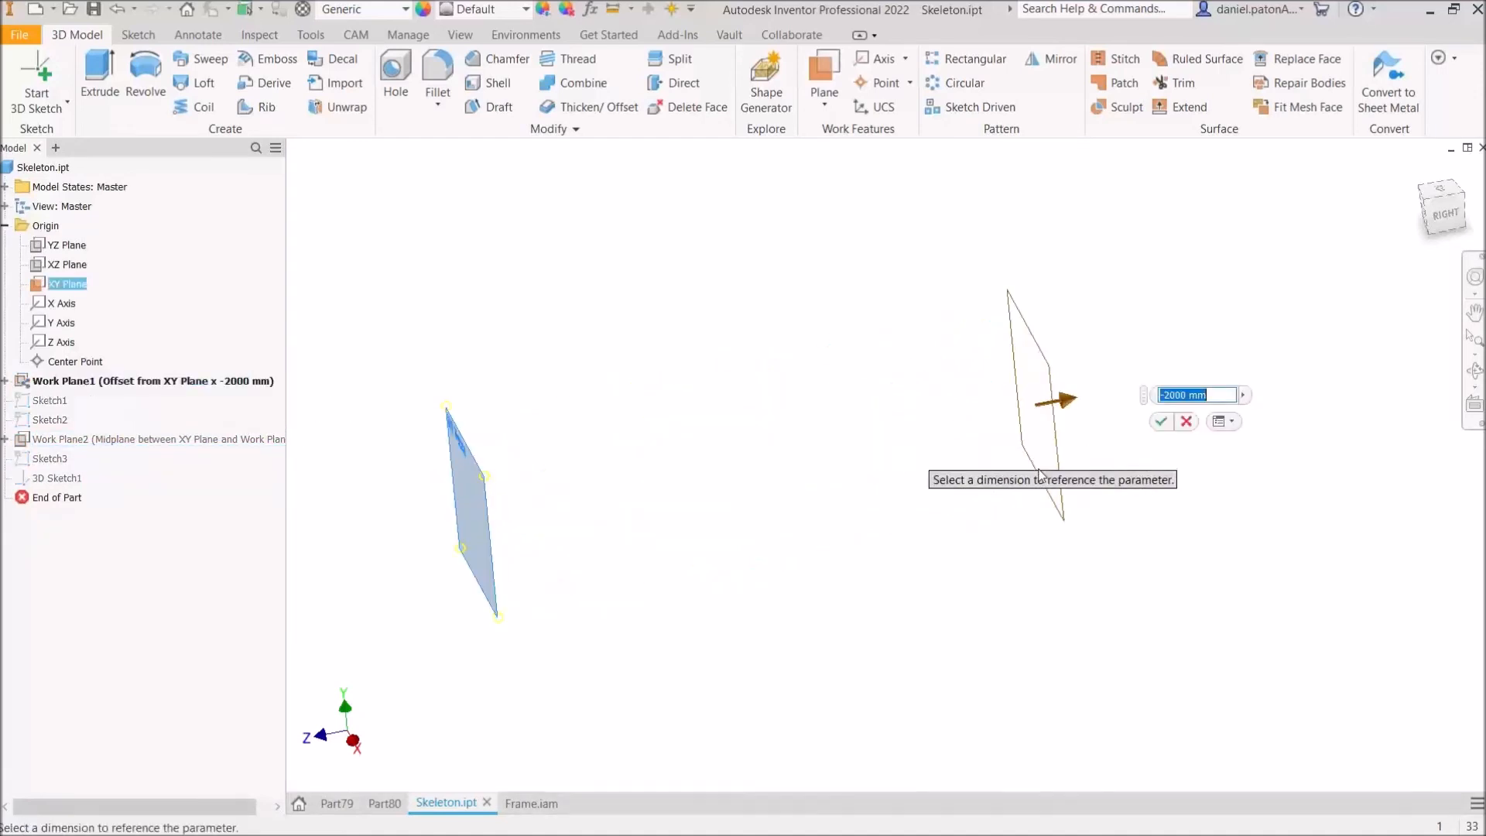
text(-50)
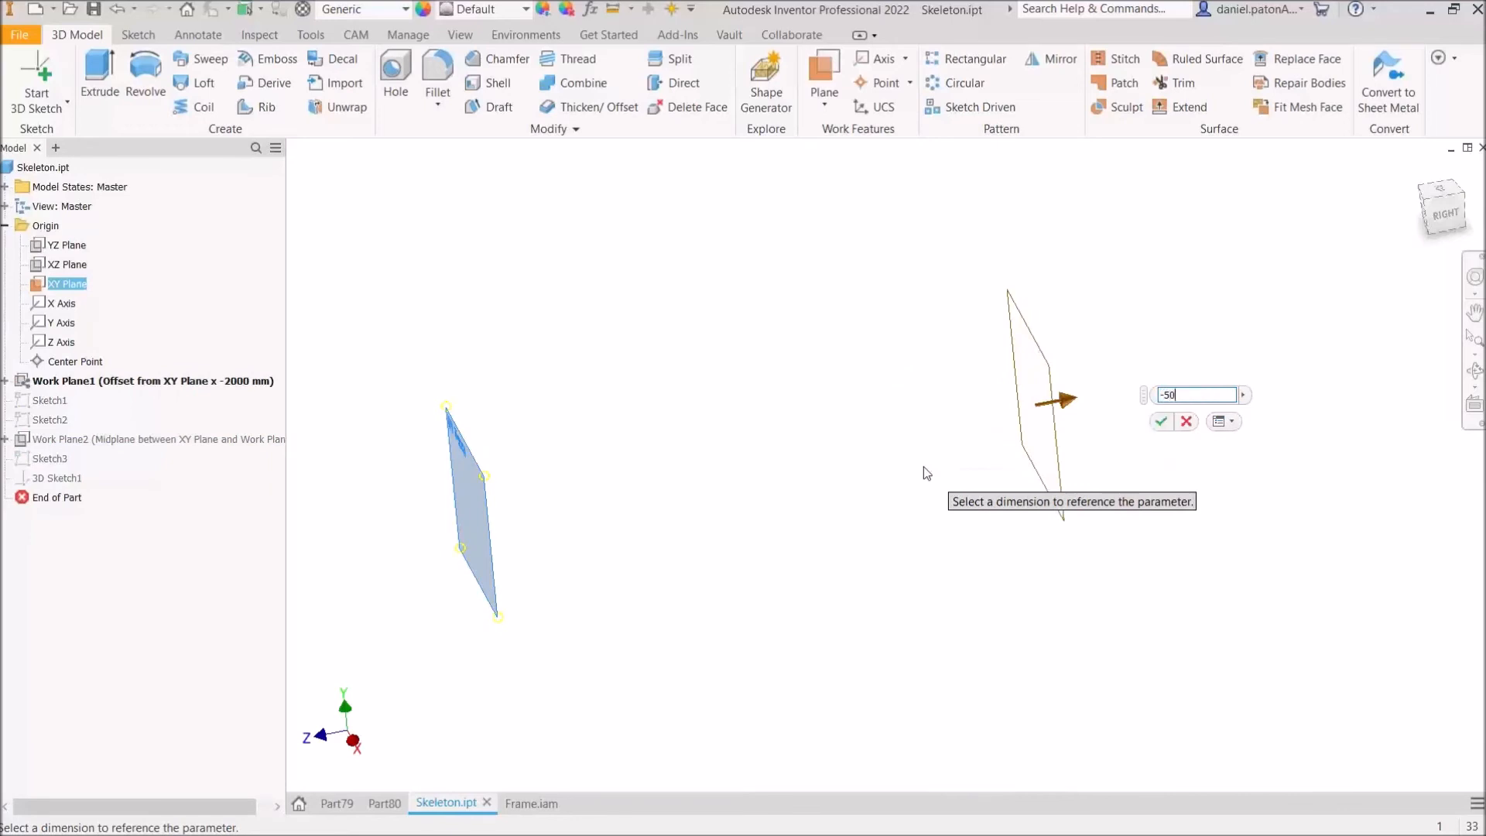
text(00)
key(Return)
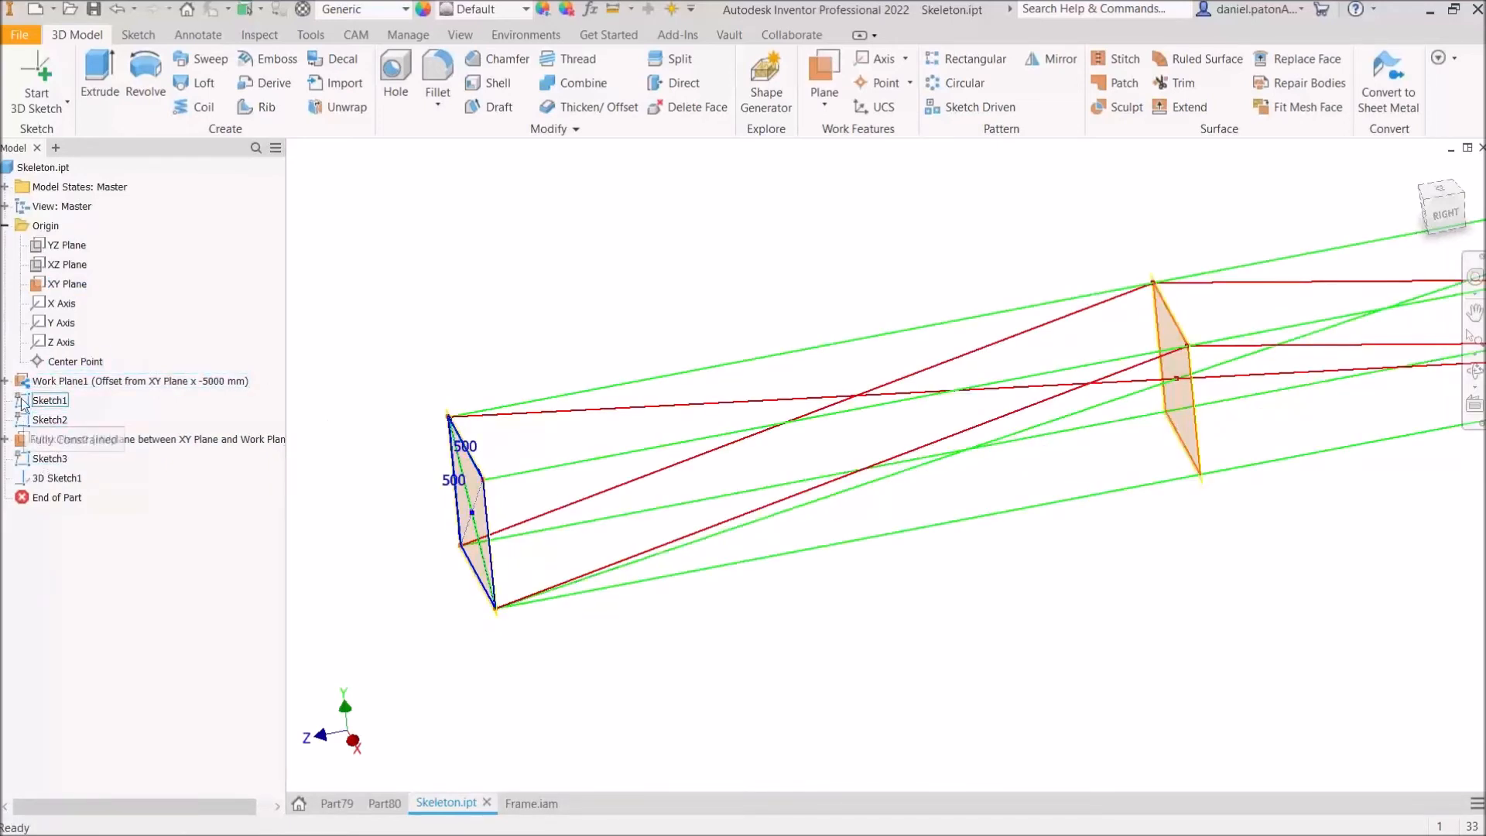
Step: Set the front square's horizontal dimension in Sketch1 to 800 mm and finish the sketch
double_click(27, 400)
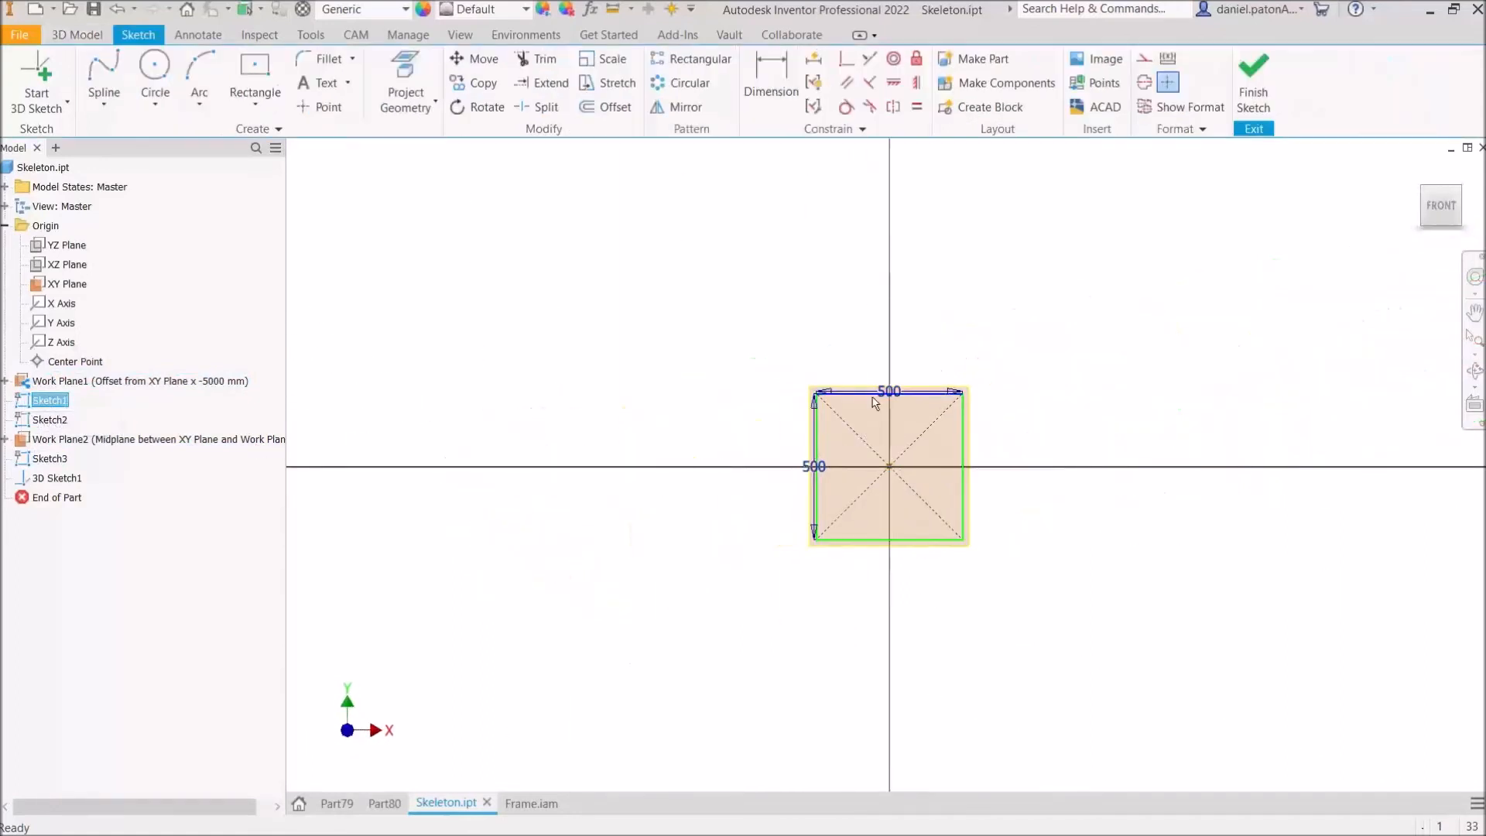
double_click(890, 391)
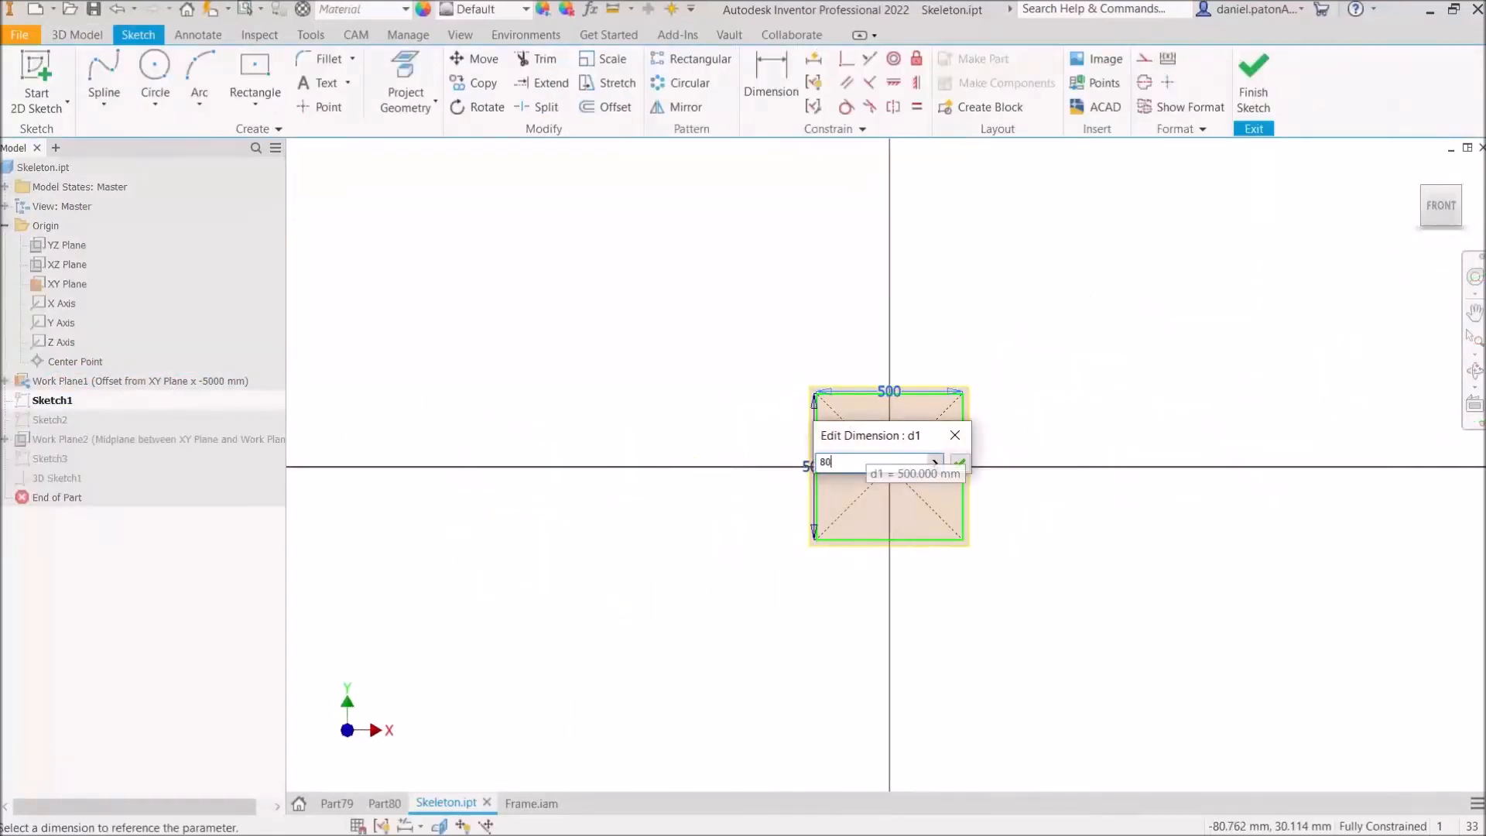
click(1252, 85)
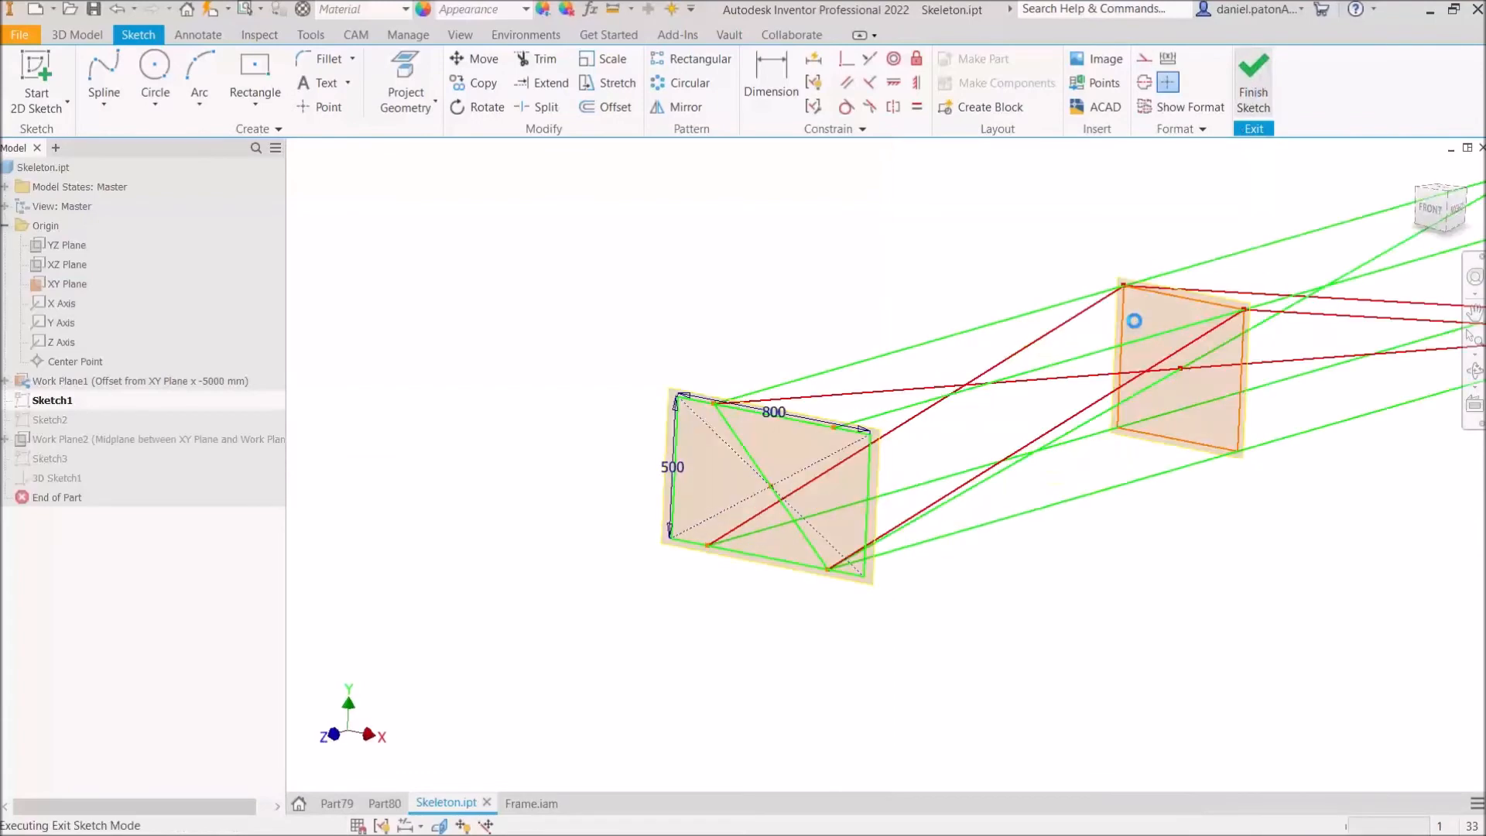
Step: Switch to the Frame.iam assembly and examine the frame driven by the edited skeleton from several sides
mouse_move(917, 241)
shift+middle_down()
mouse_move(1019, 315)
mouse_move(1088, 328)
mouse_move(1061, 325)
shift+middle_up()
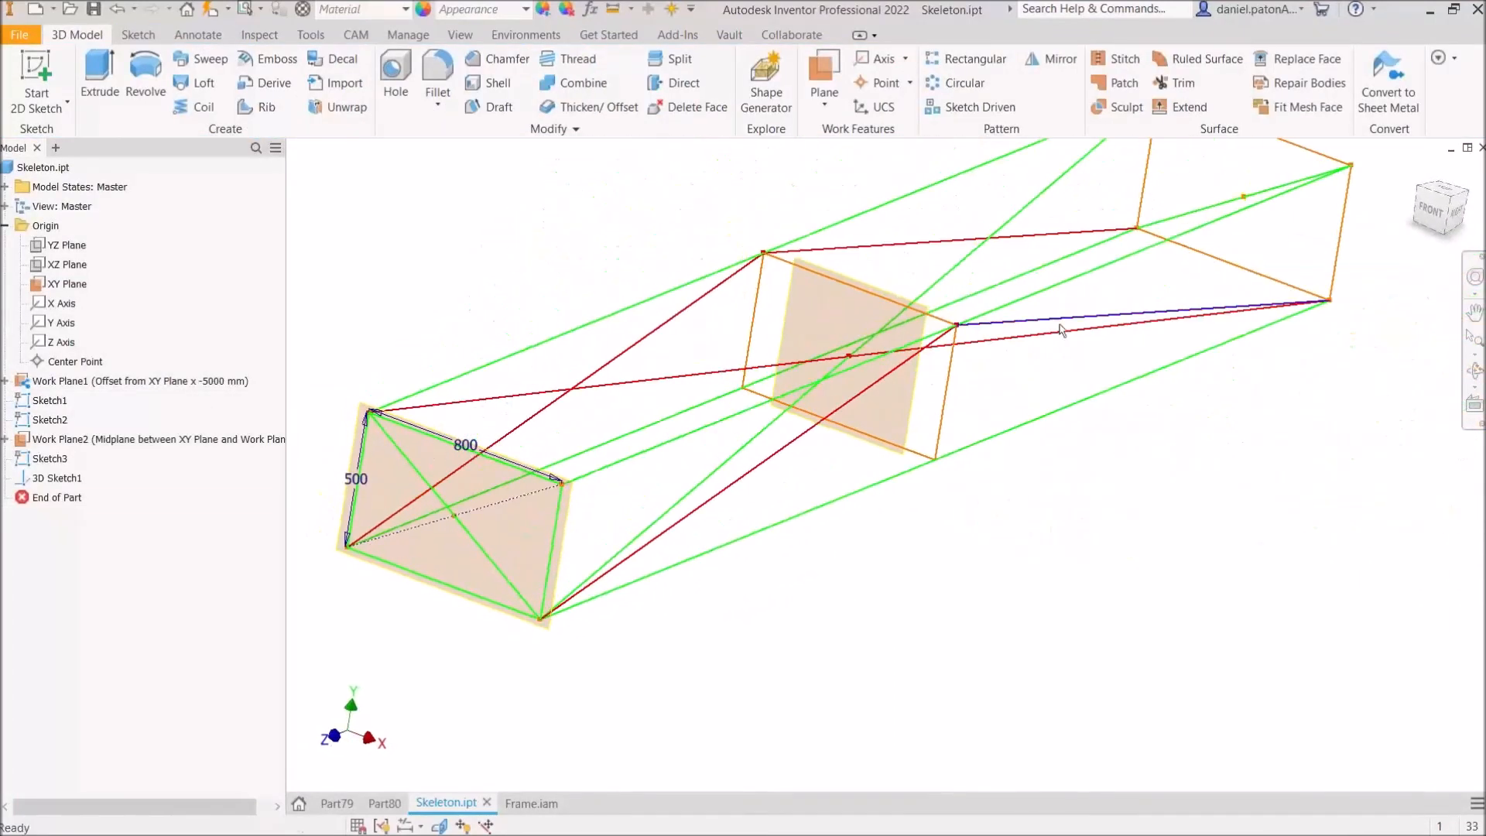
click(531, 803)
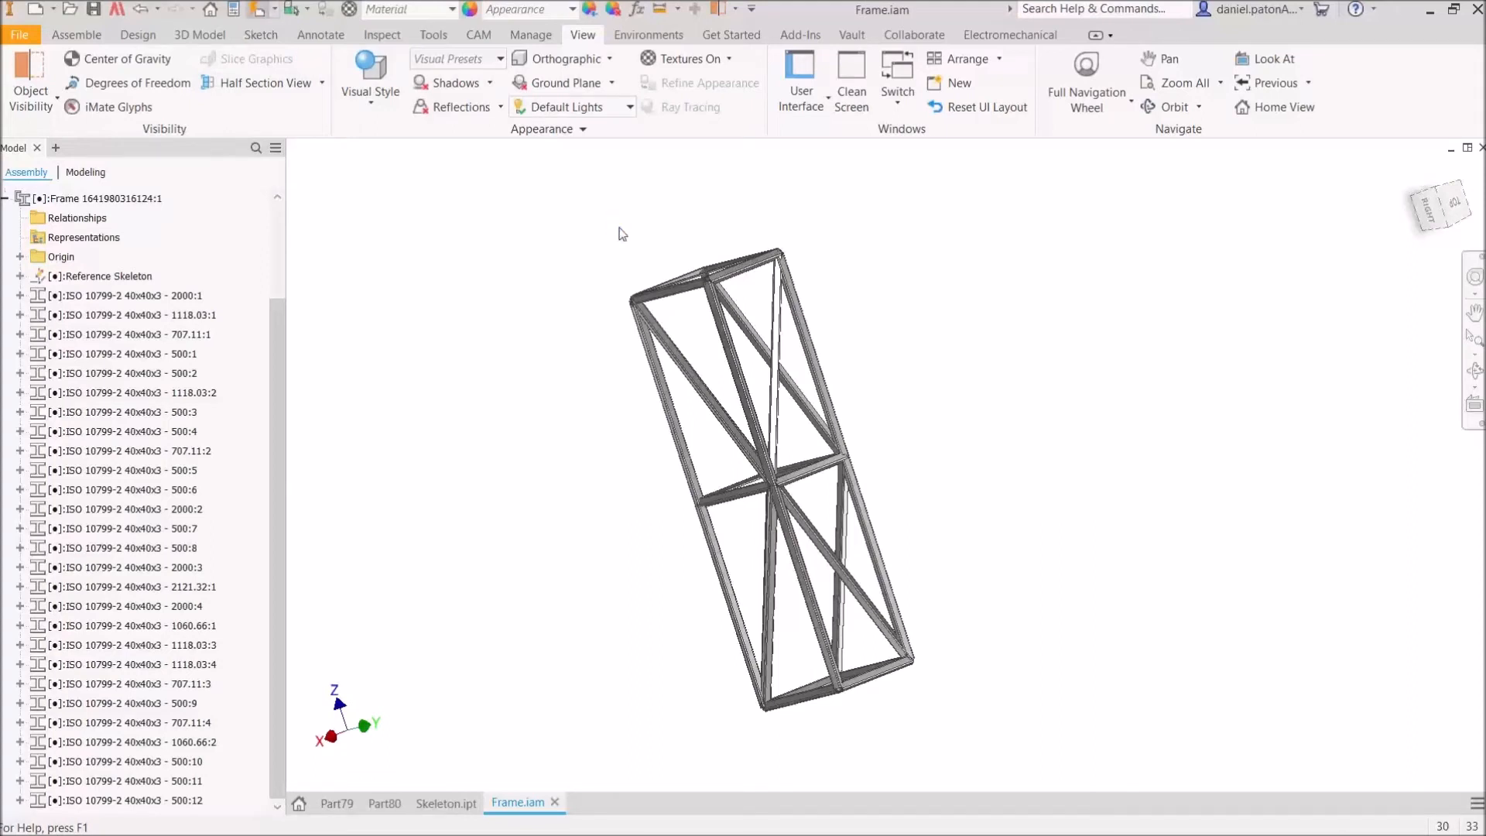
shift+middle_drag(504, 404, 641, 436)
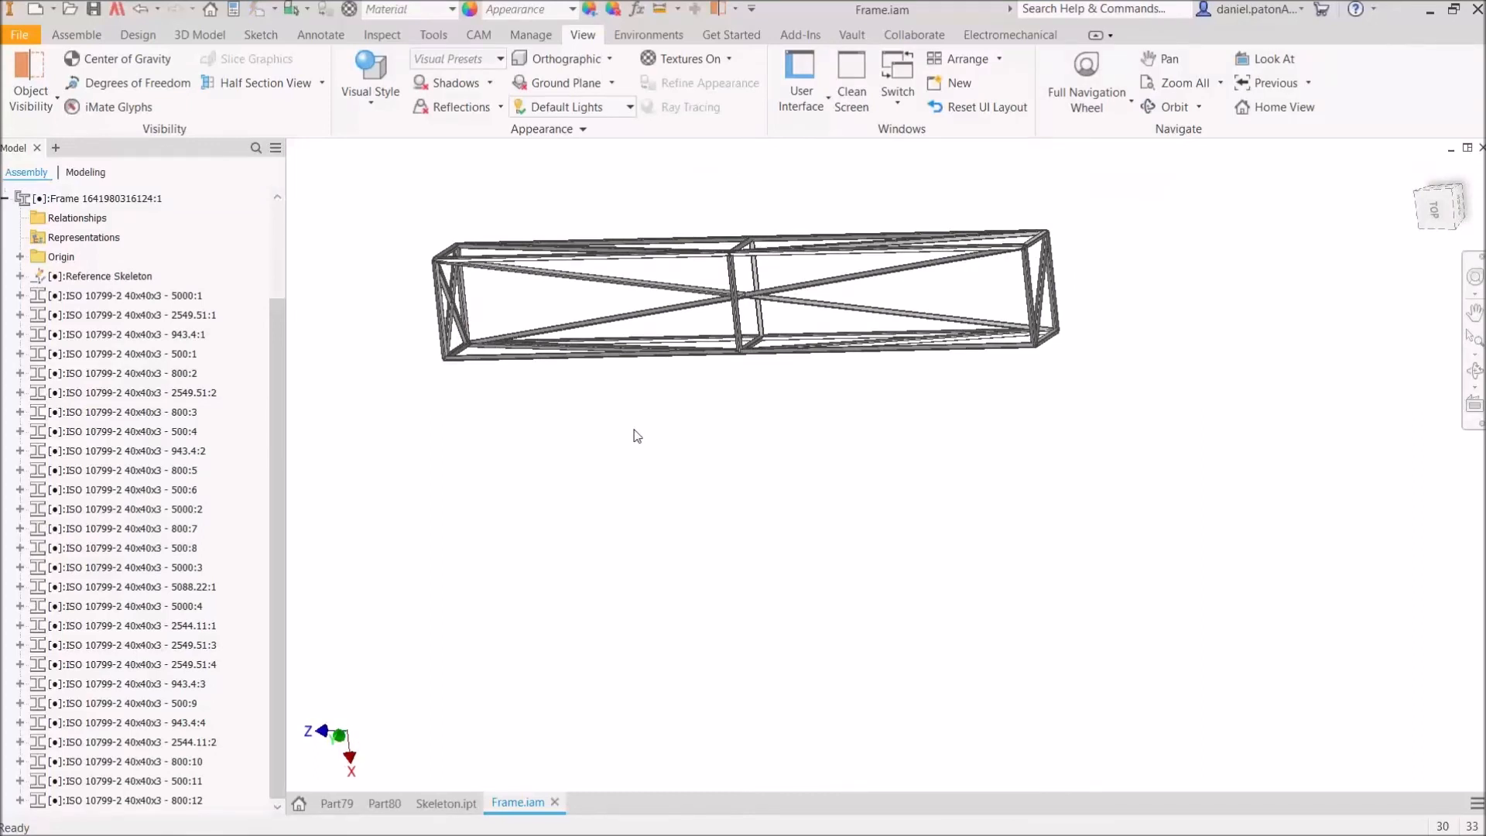
shift+middle_drag(610, 382, 790, 510)
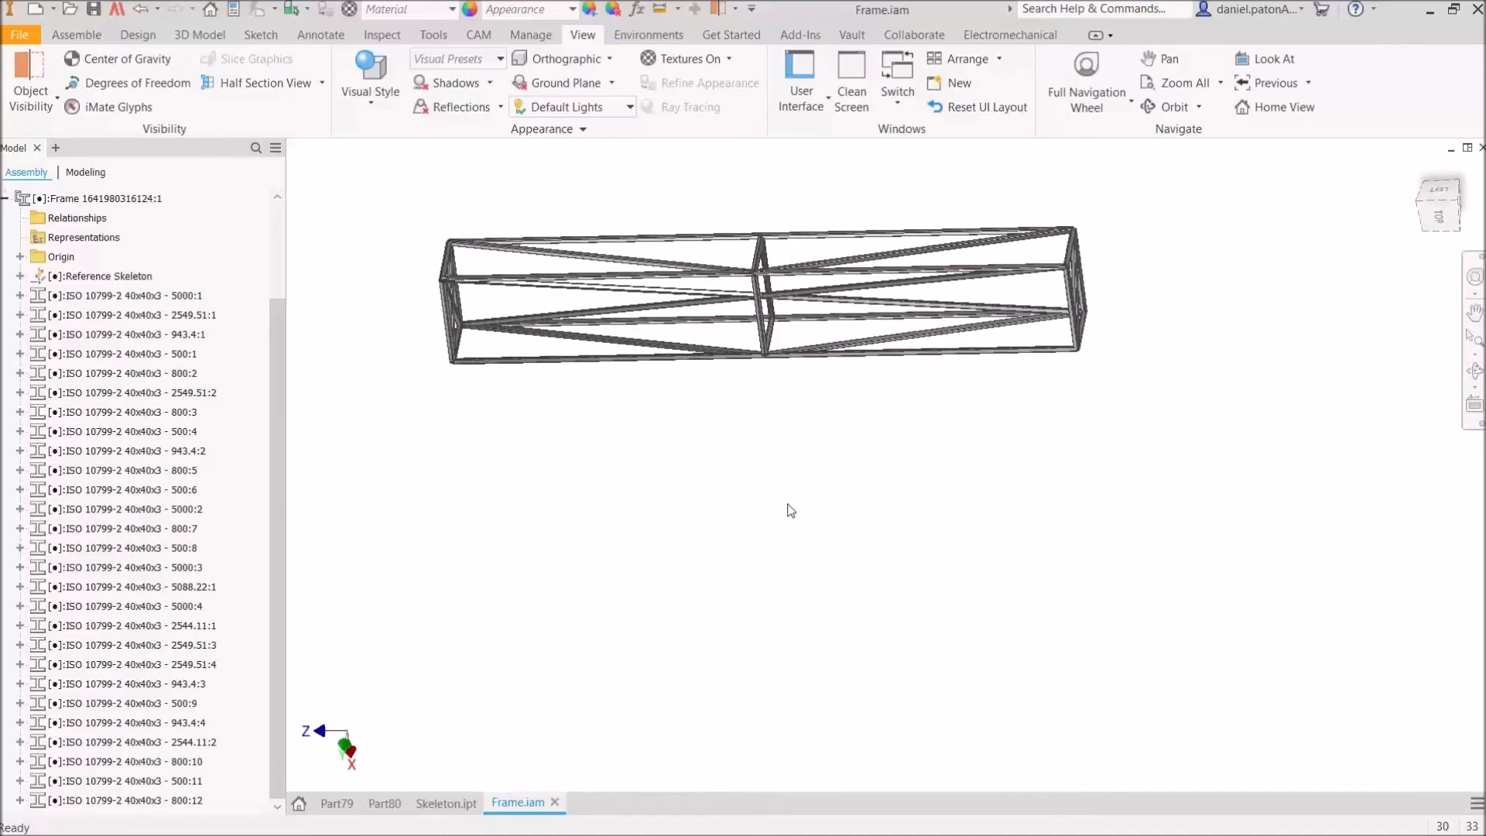
shift+middle_drag(966, 404, 905, 501)
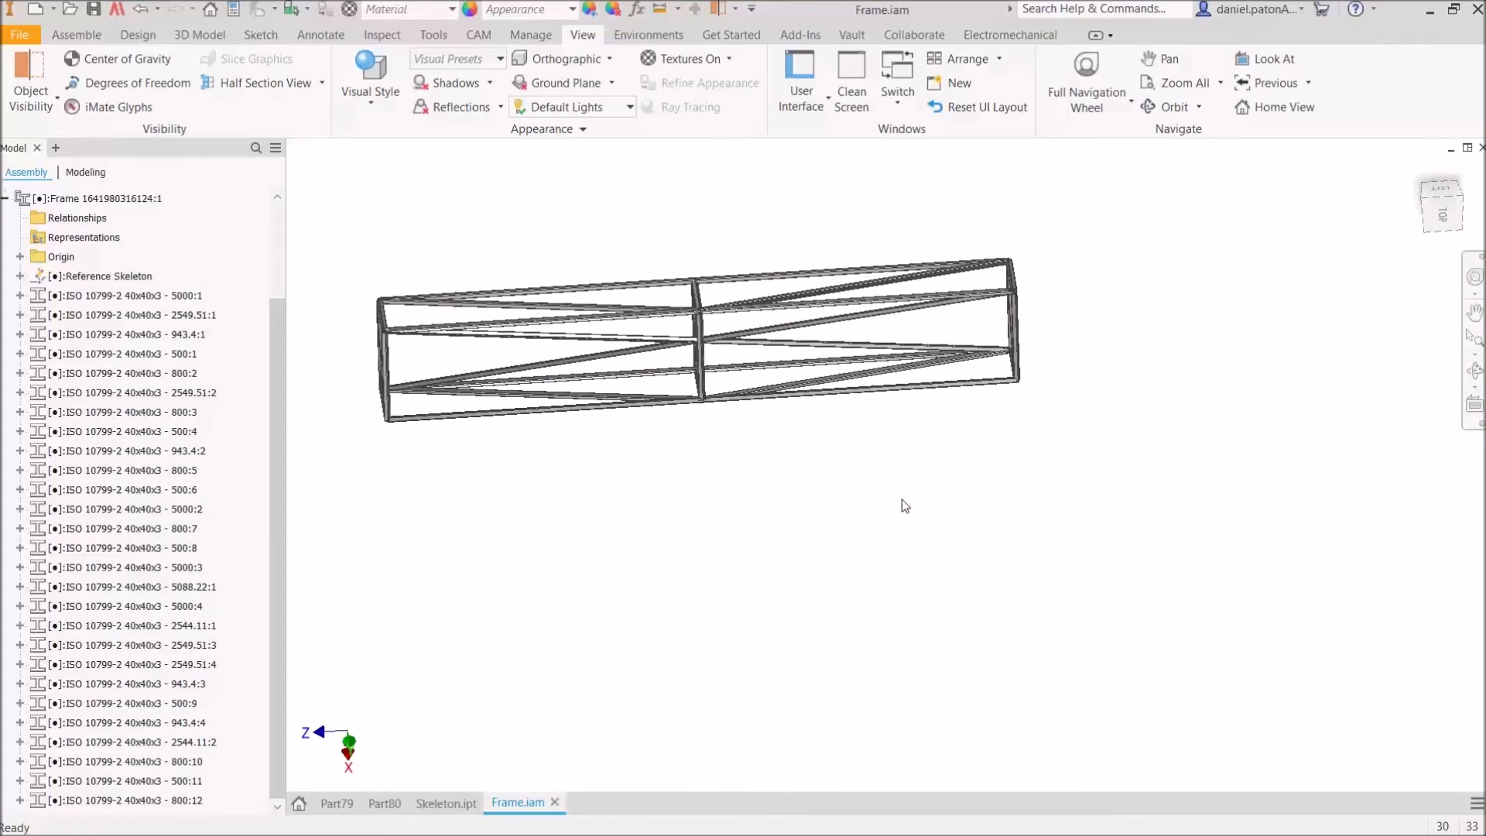
shift+middle_drag(892, 524, 931, 570)
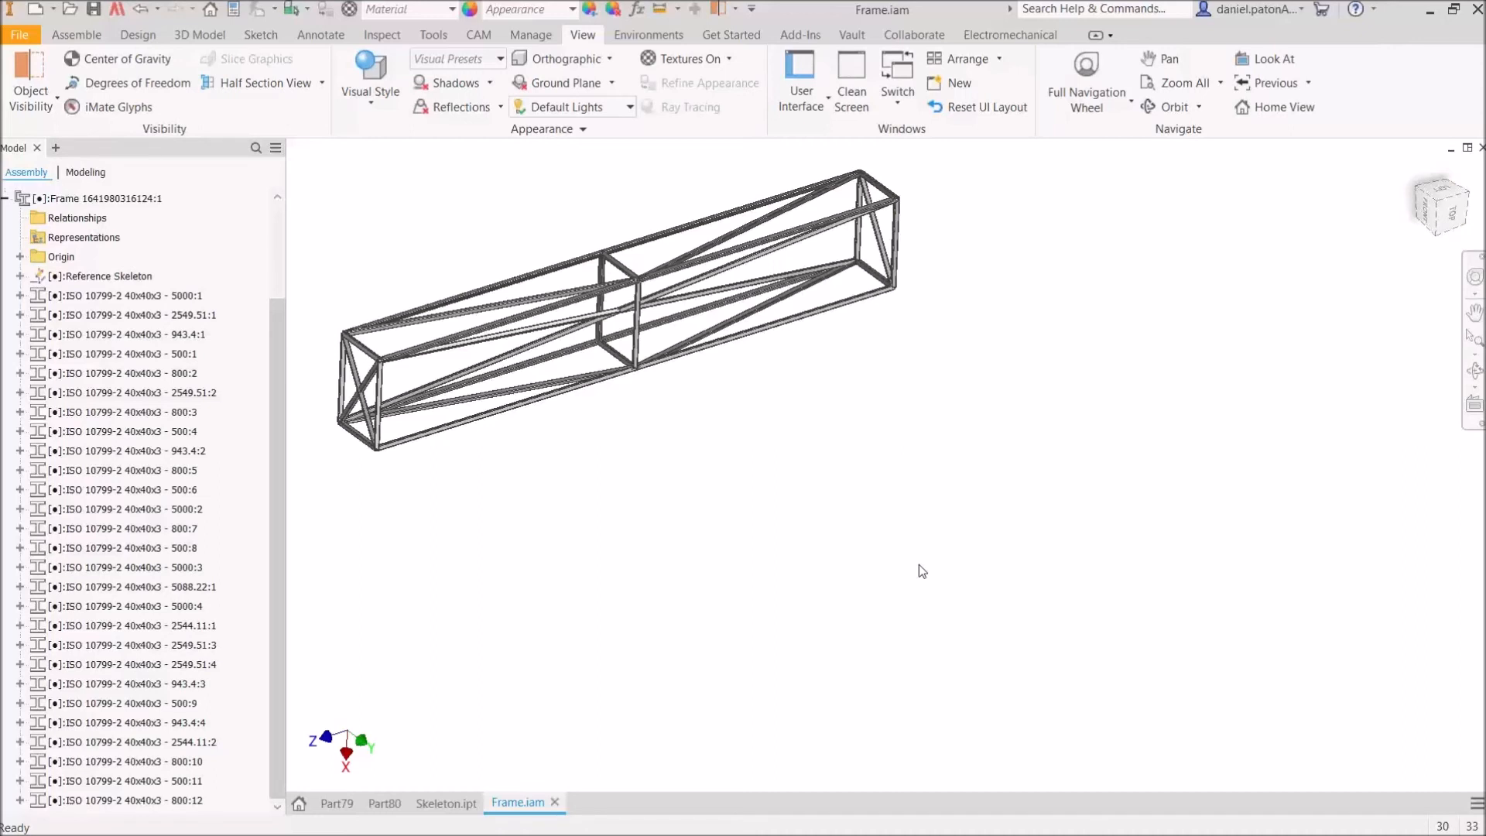
shift+middle_drag(716, 448, 784, 467)
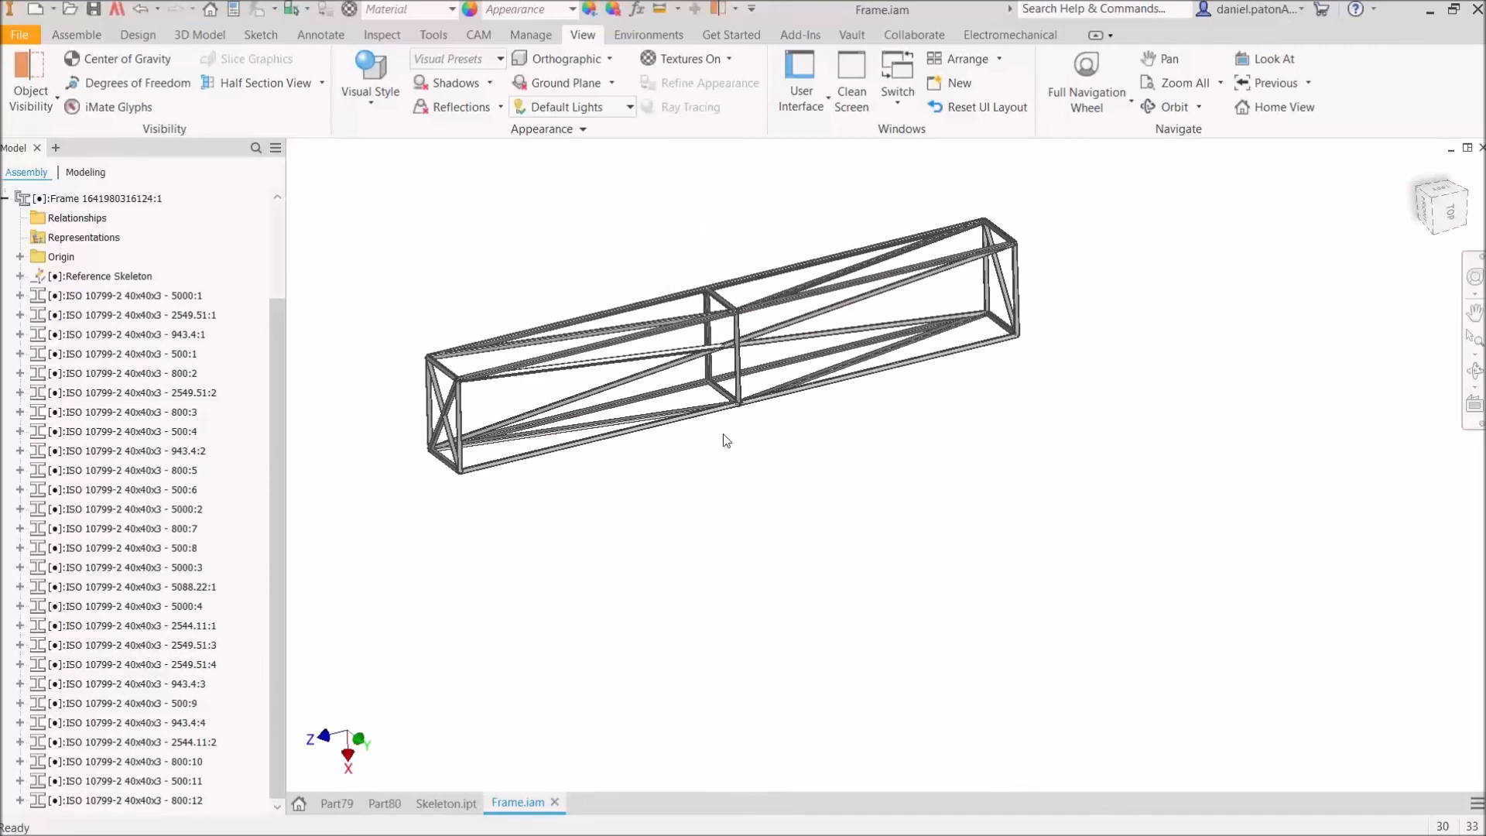
shift+middle_drag(727, 493, 748, 500)
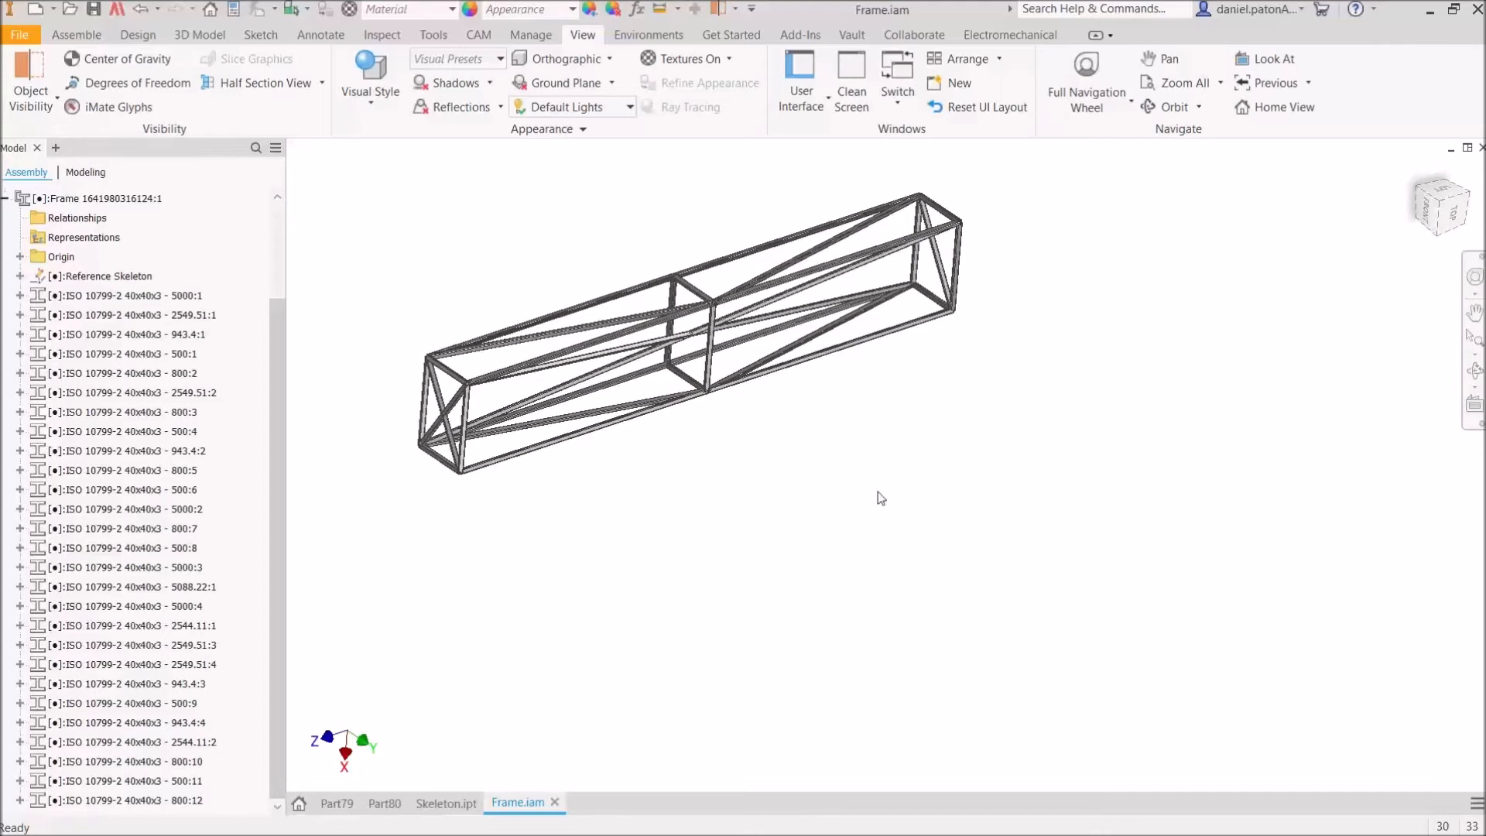
shift+middle_drag(846, 570, 827, 596)
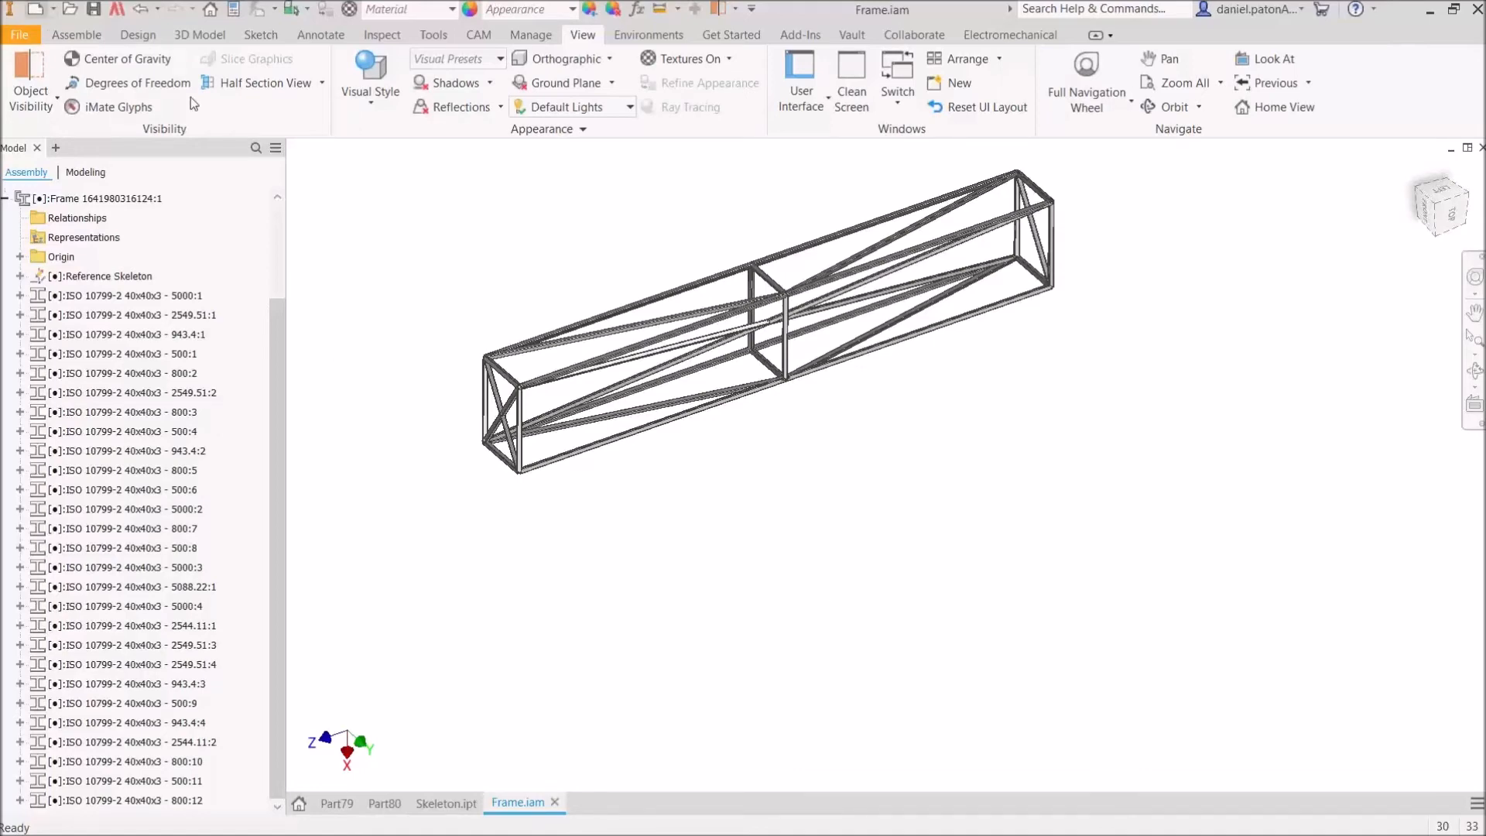
Step: Create a new part and enlarge the Coordinates.xlsx workbook in Excel to full screen
key(ctrl+n)
double_click(914, 234)
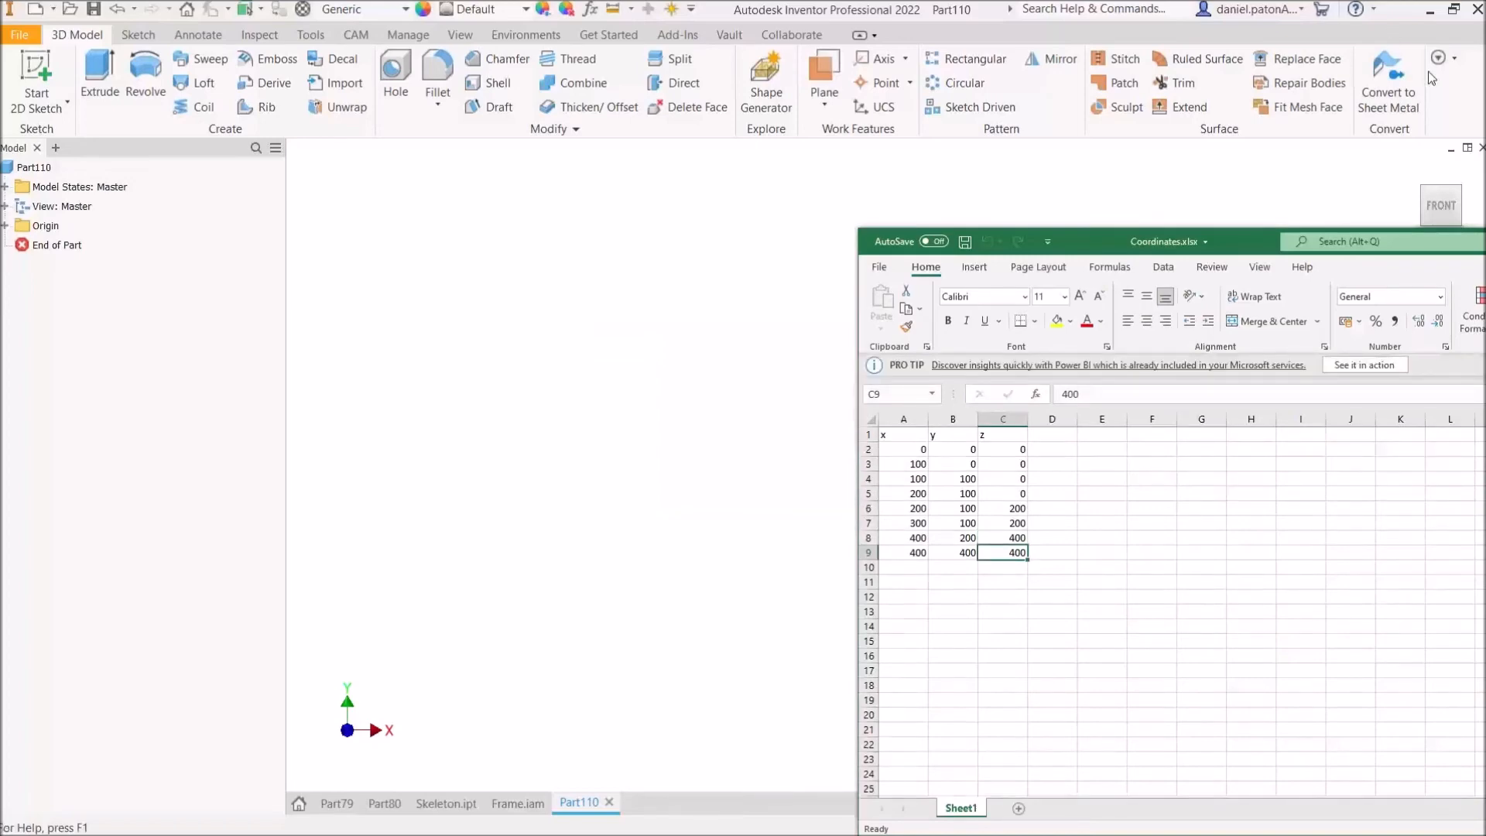
double_click(1109, 247)
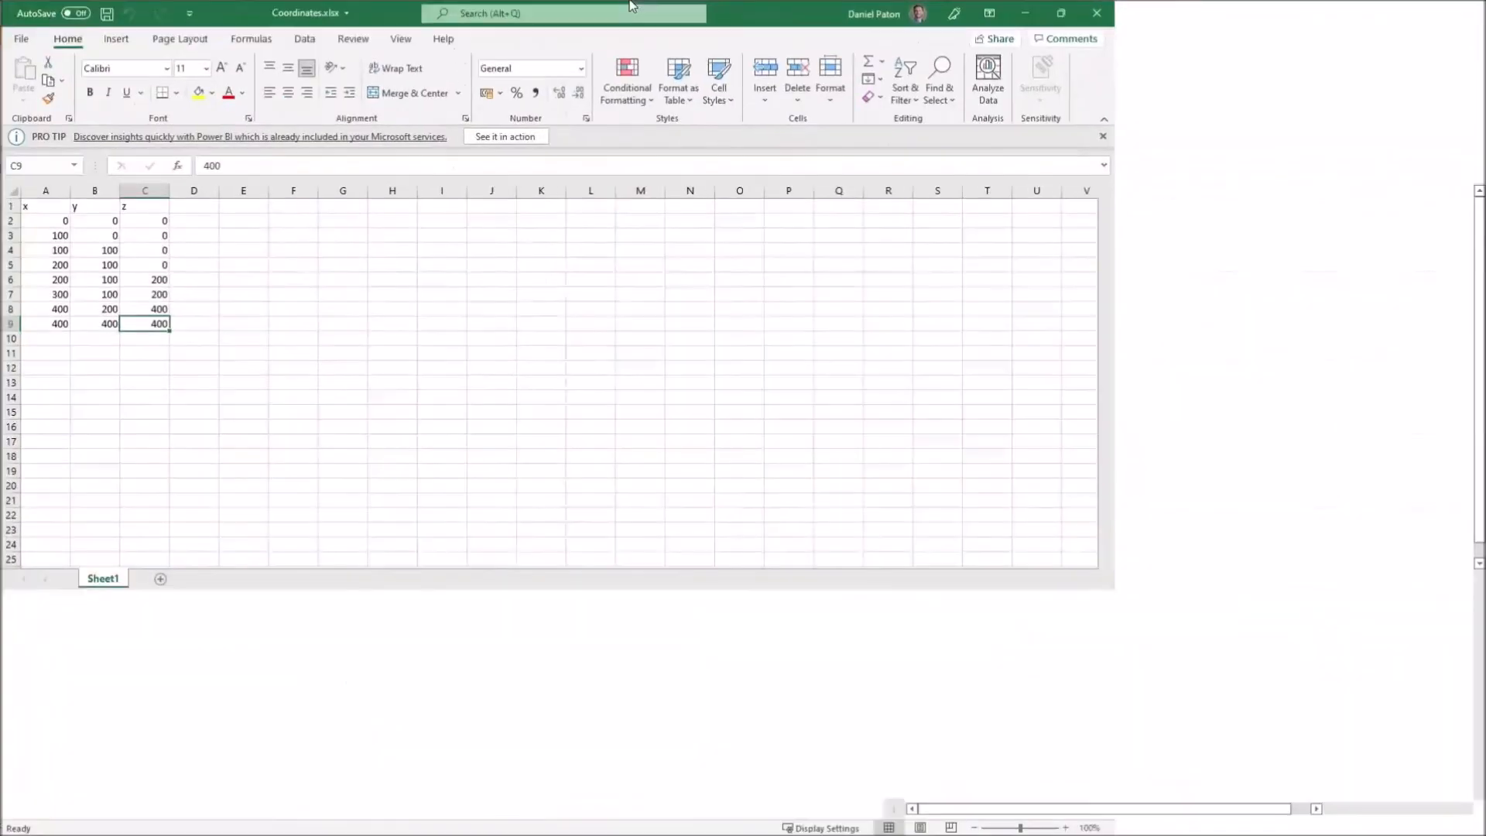
Step: Examine the x, y and z values of the first coordinate rows in Coordinates.xlsx
click(311, 277)
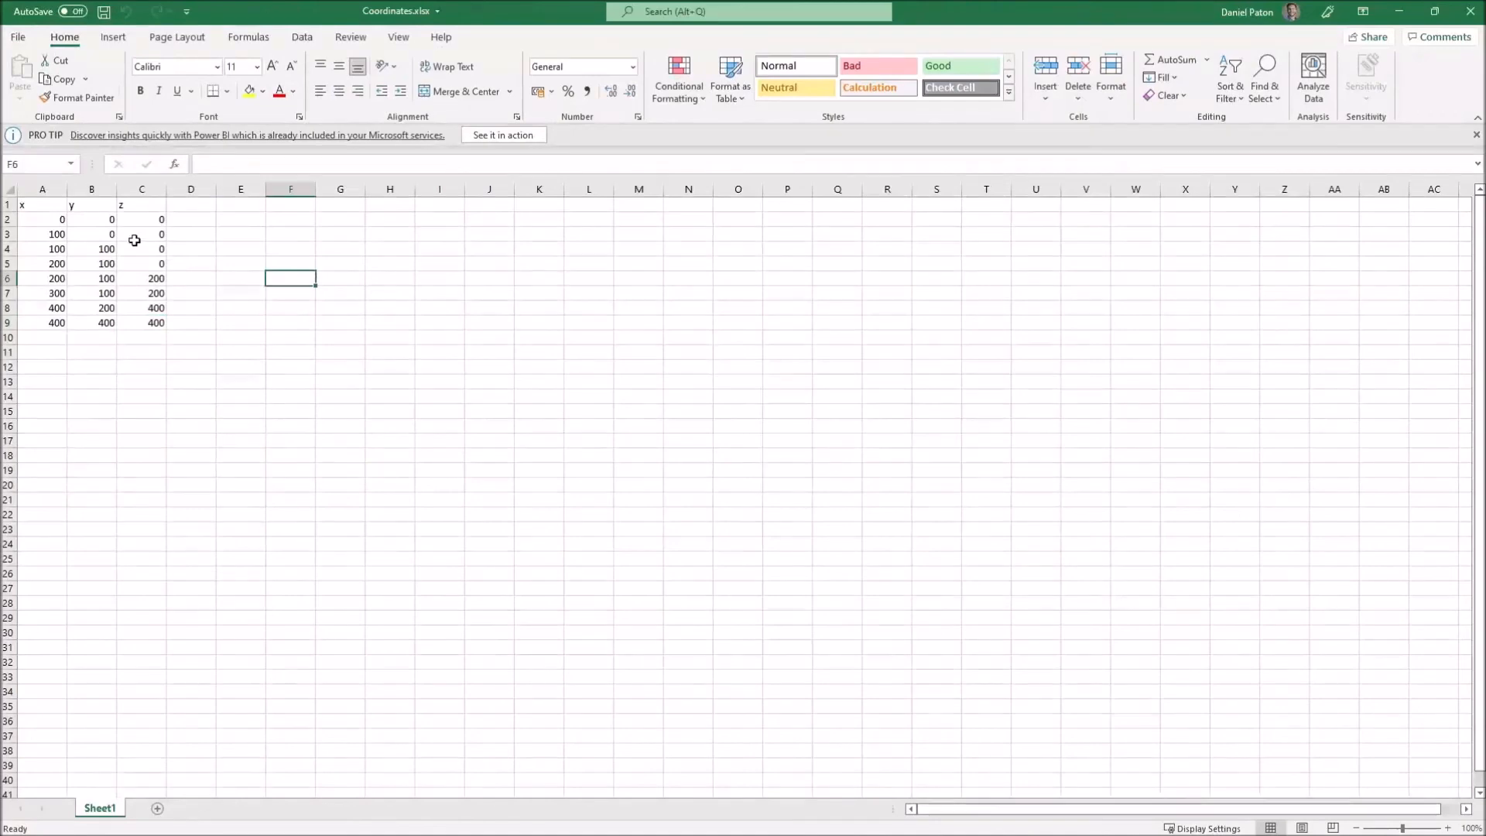
click(50, 219)
click(92, 219)
click(136, 217)
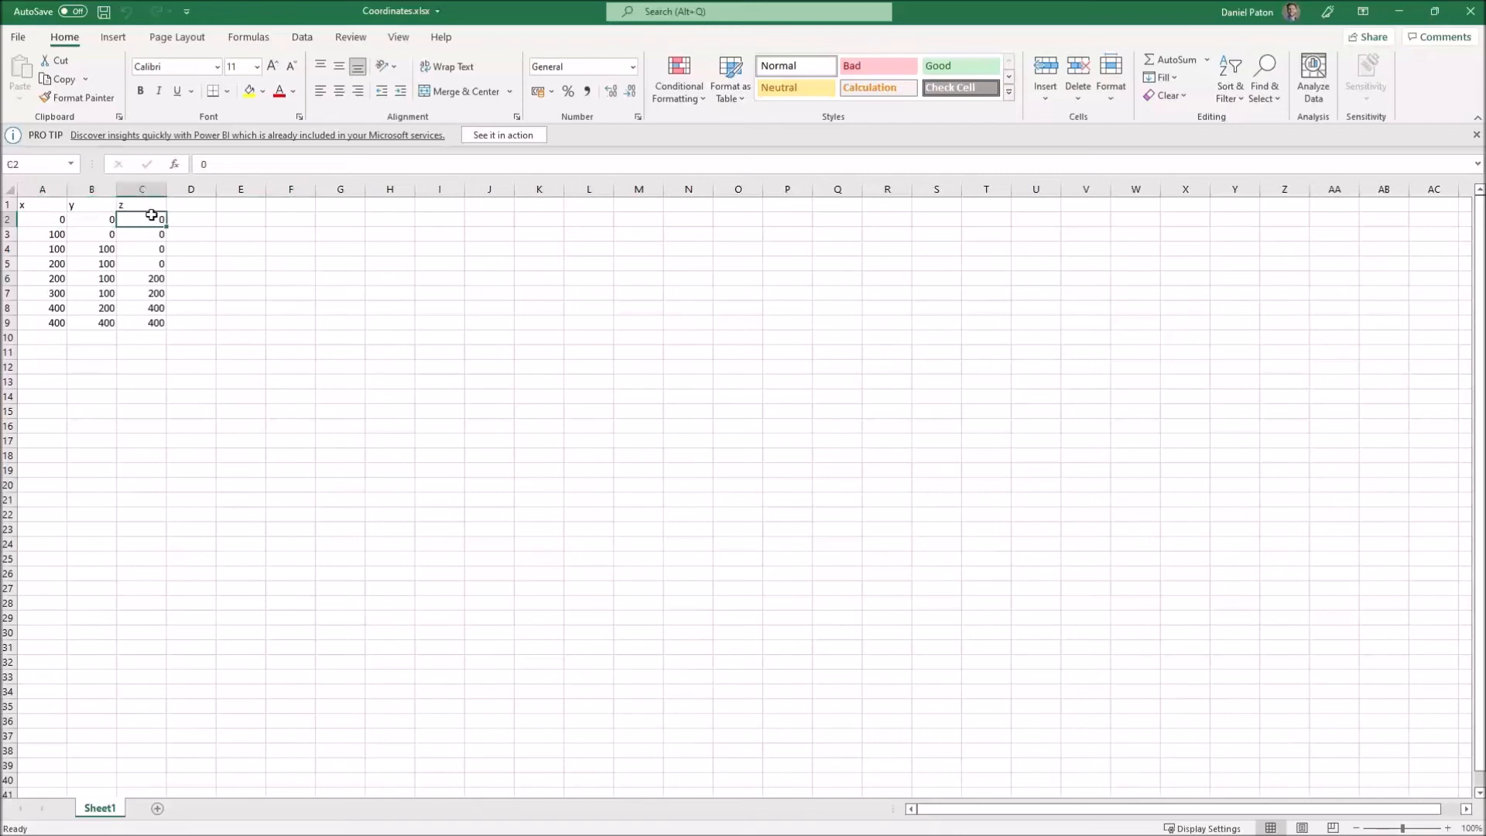
click(54, 234)
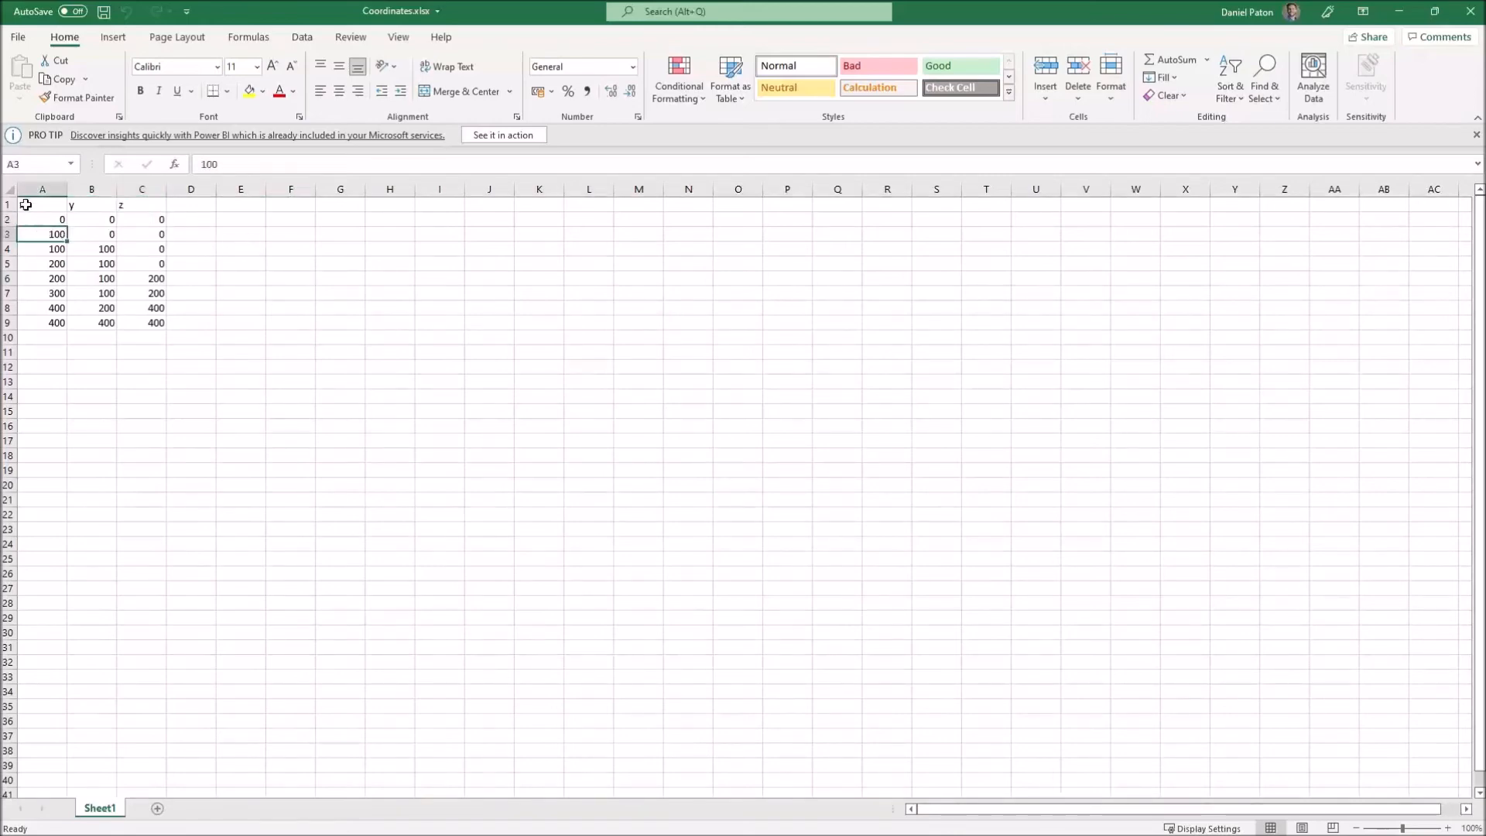
click(57, 249)
click(99, 249)
click(56, 263)
click(101, 263)
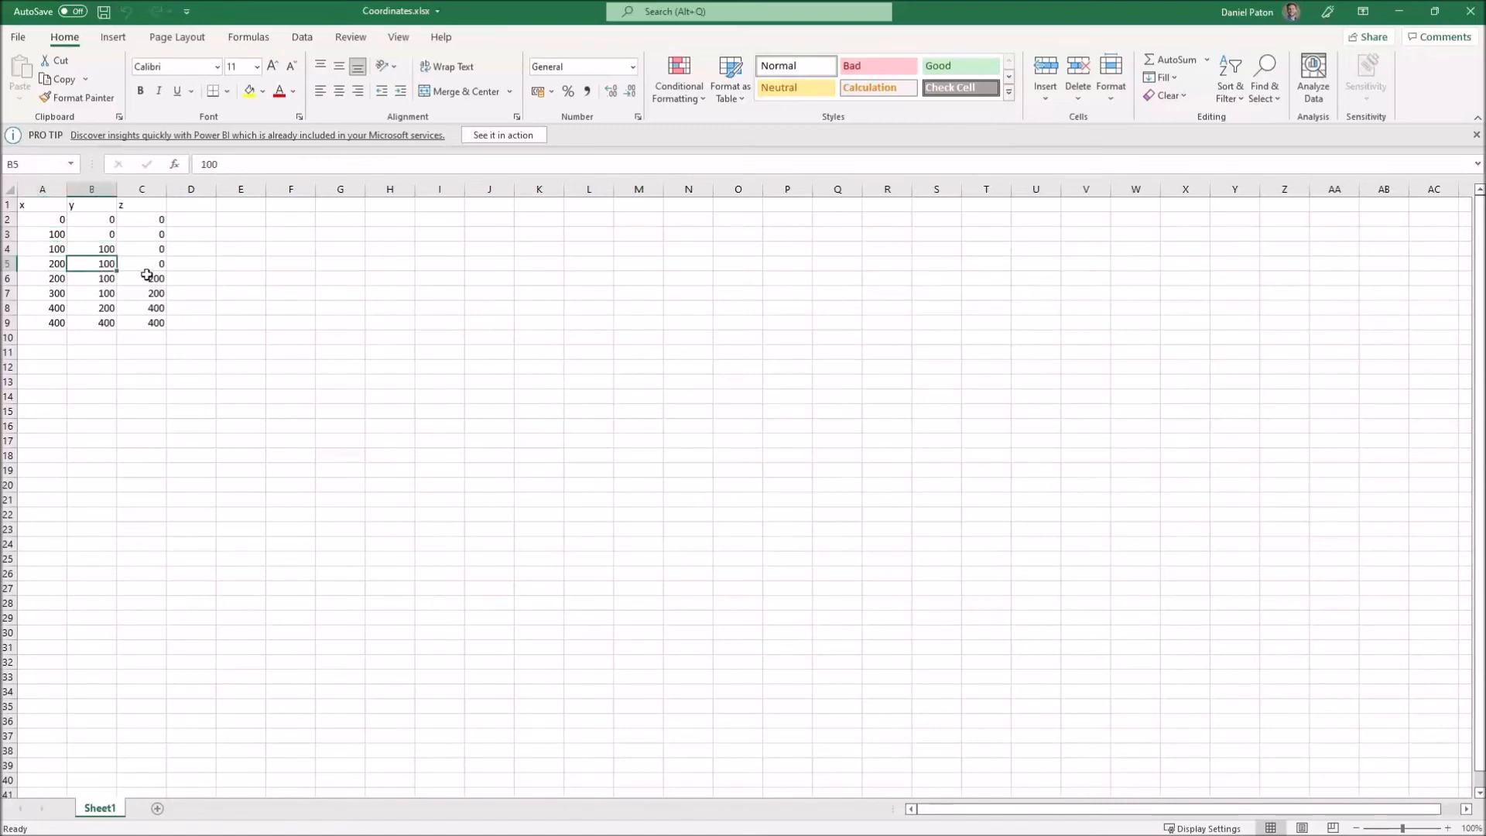
click(139, 353)
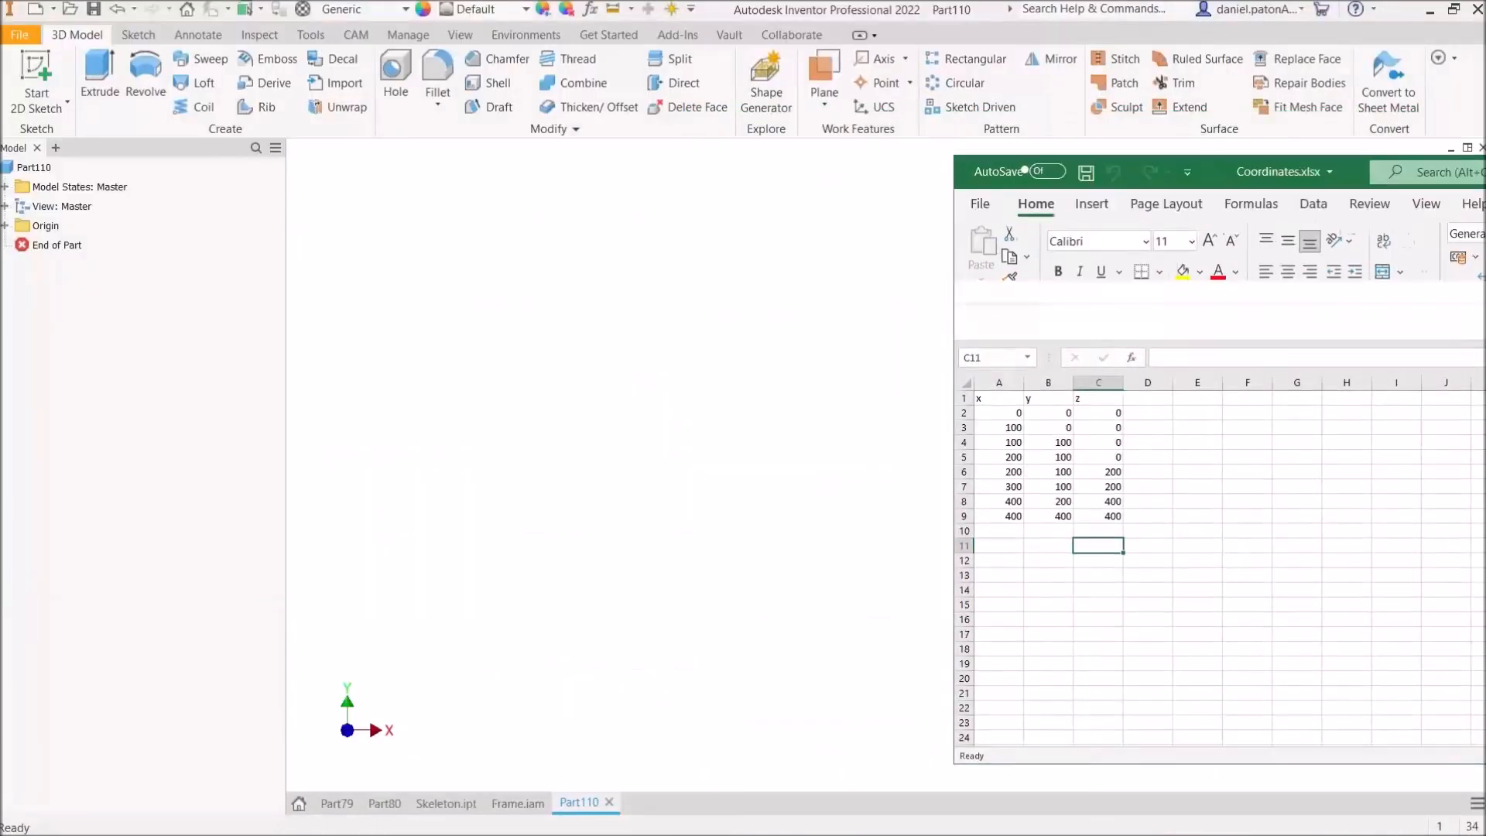
Step: Return to Inventor, start a 3D sketch in the new part and import the points from Coordinates.xlsx
click(38, 110)
click(62, 175)
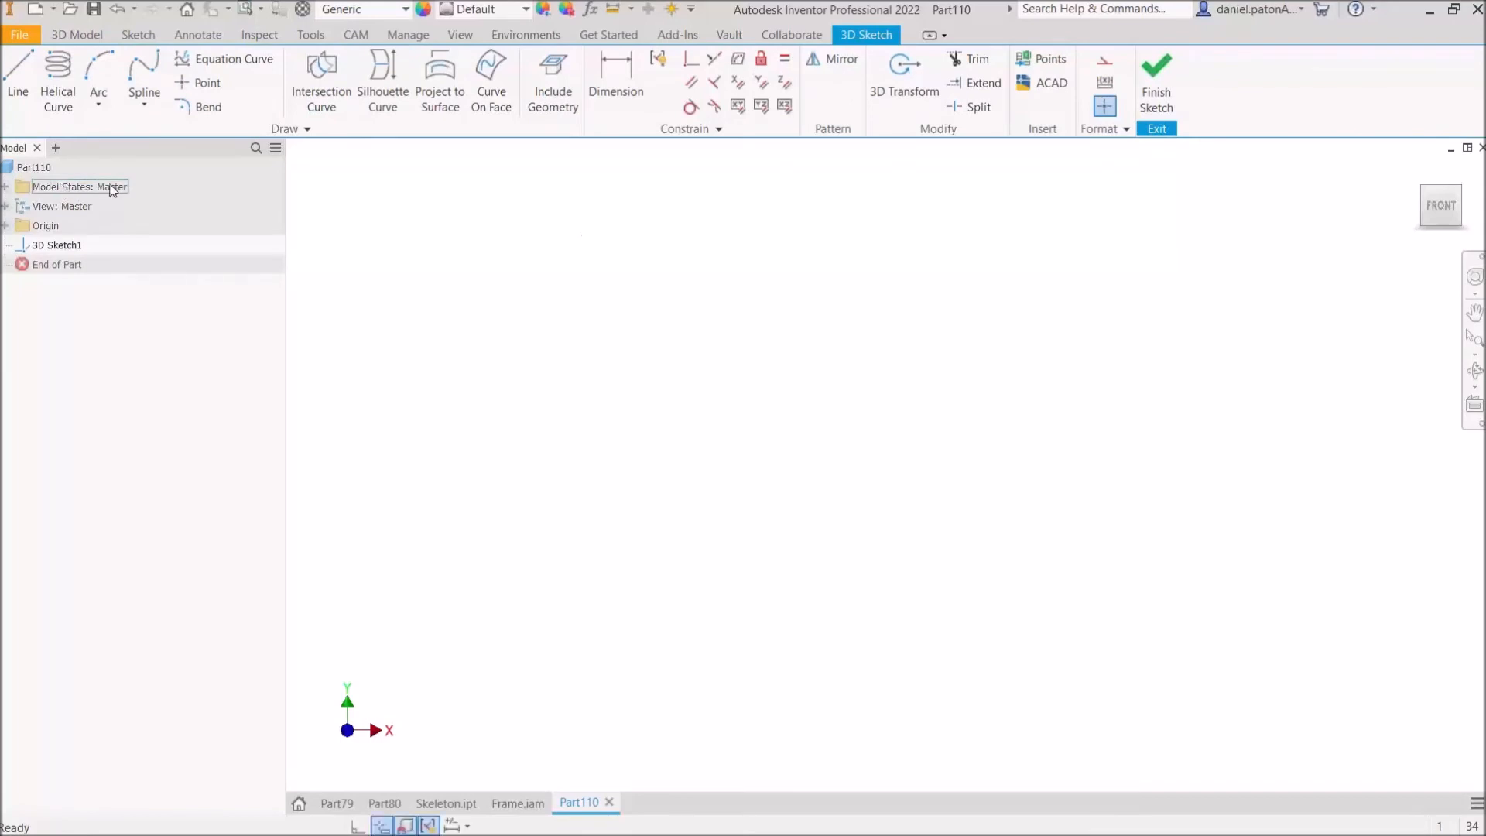
click(1050, 62)
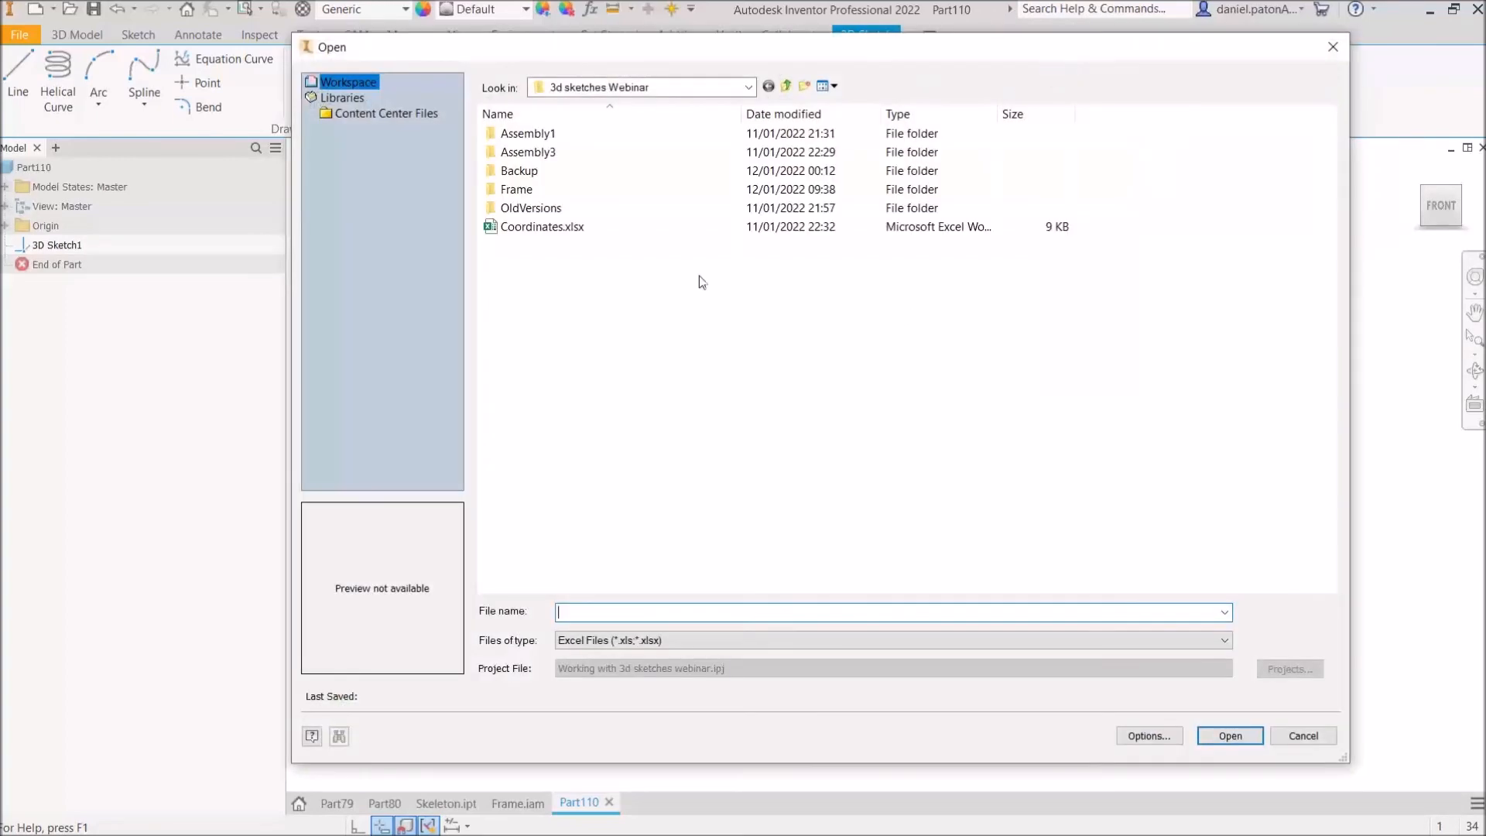
click(543, 229)
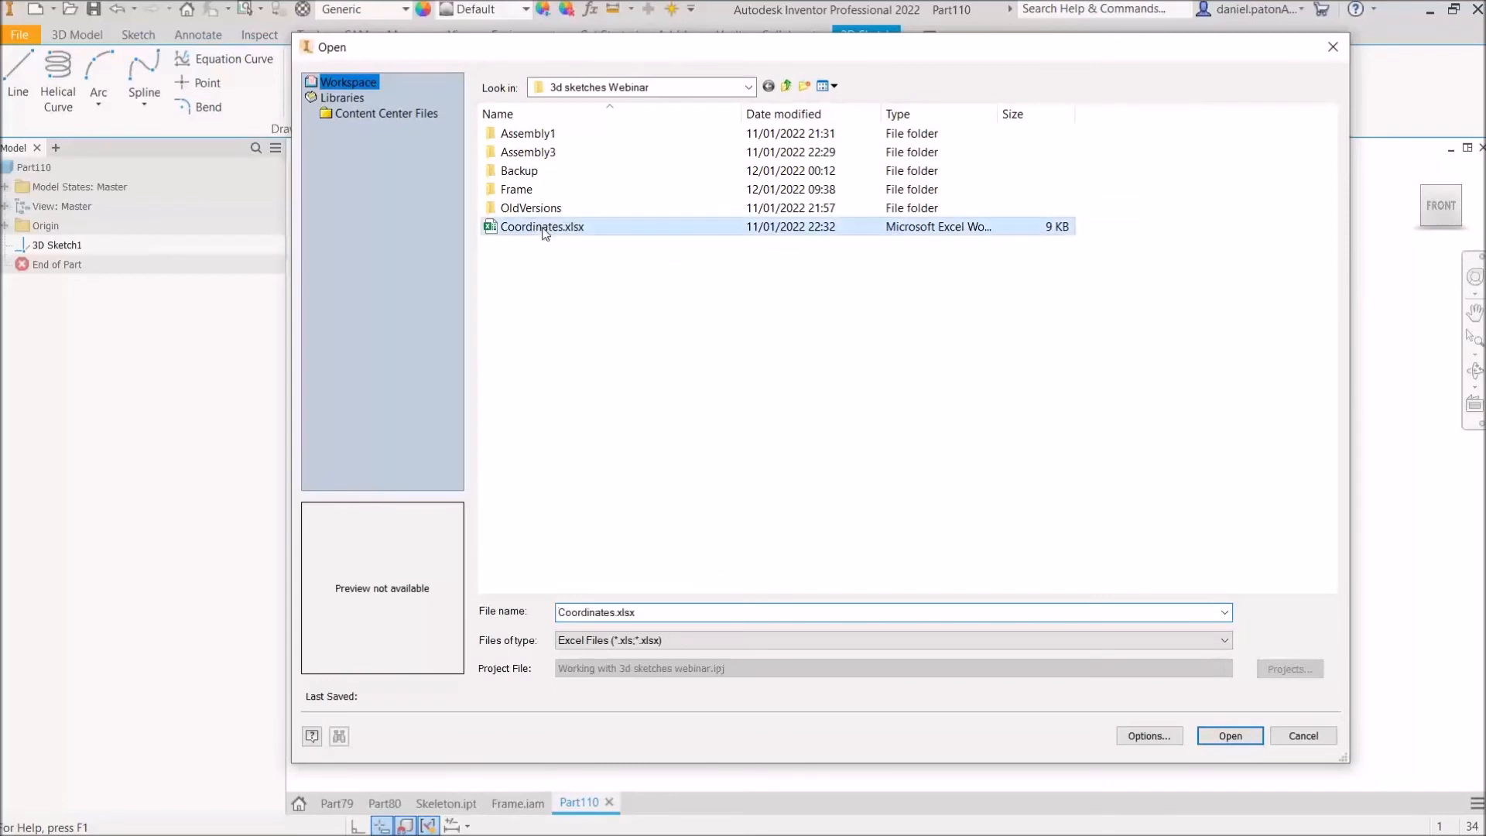
click(1172, 736)
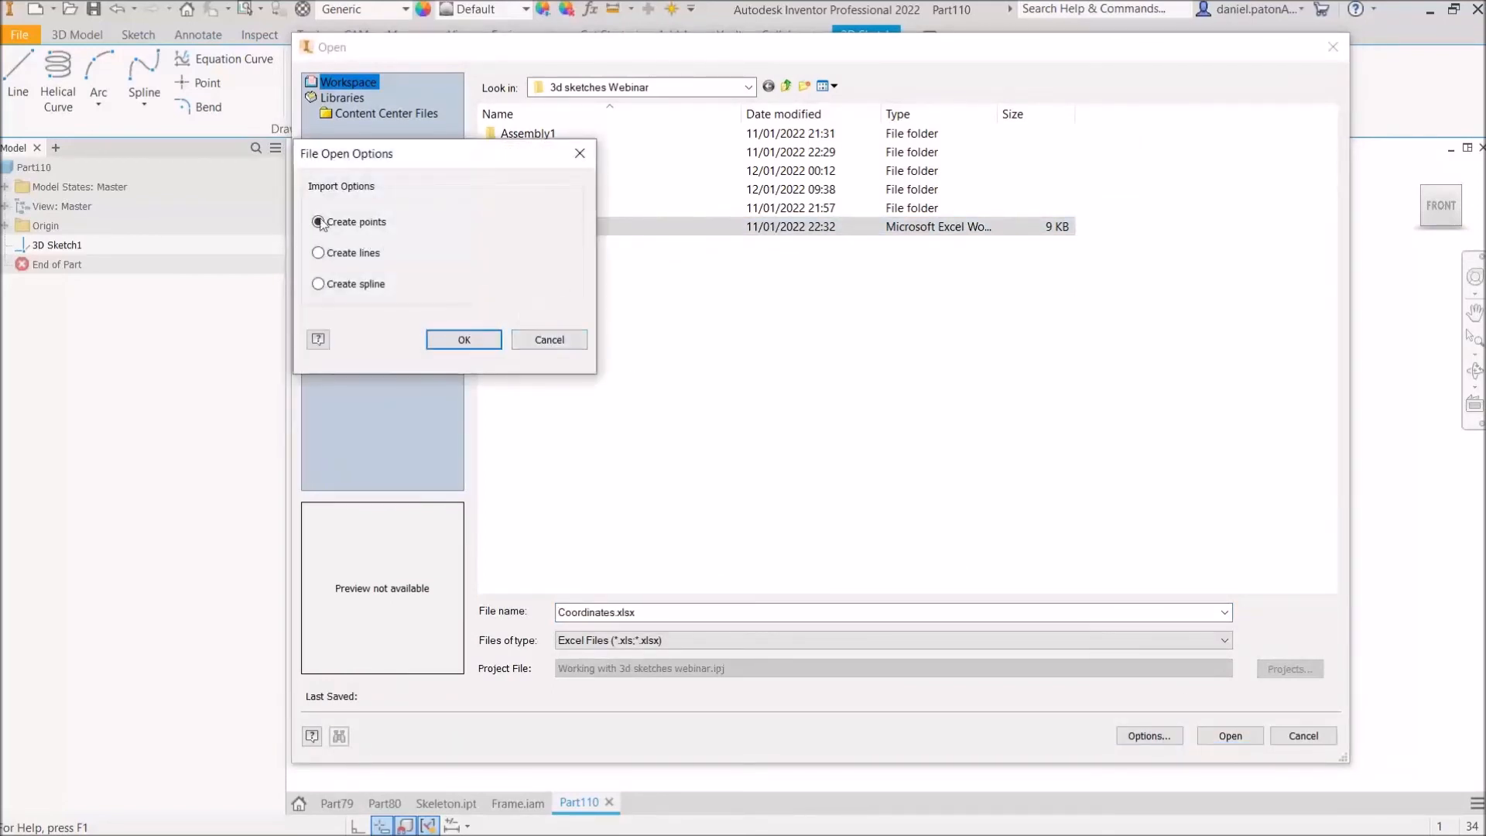
click(544, 339)
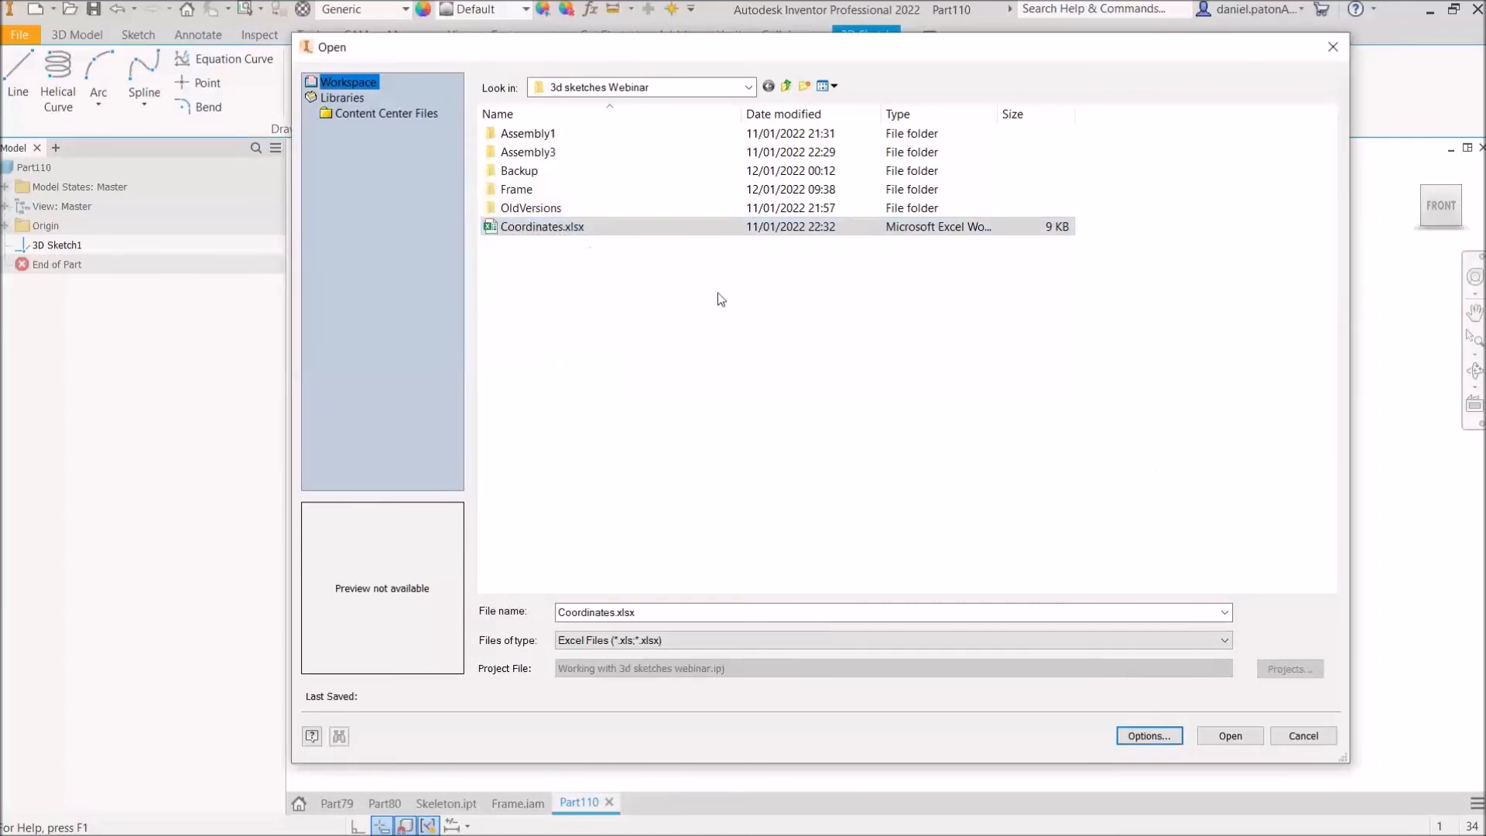
click(1247, 740)
middle_click(1030, 433)
middle_click(1030, 433)
Step: Draw a continuous chain of seven lines through the eight imported points, starting at the origin point
mouse_move(945, 587)
shift+middle_down()
mouse_move(902, 454)
mouse_move(872, 514)
mouse_move(894, 514)
mouse_move(867, 517)
shift+middle_up()
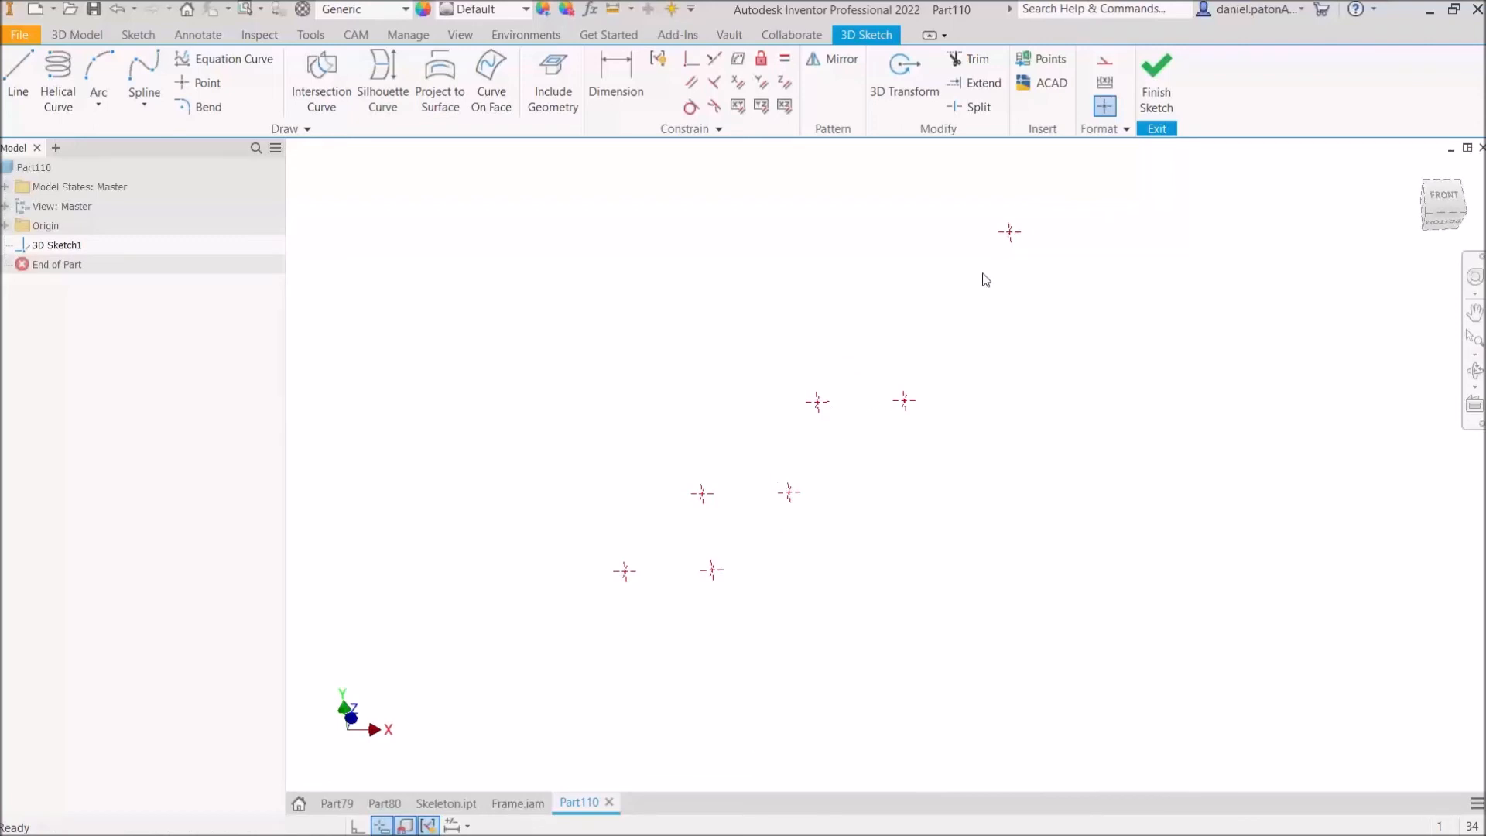
middle_drag(1149, 300, 1121, 373)
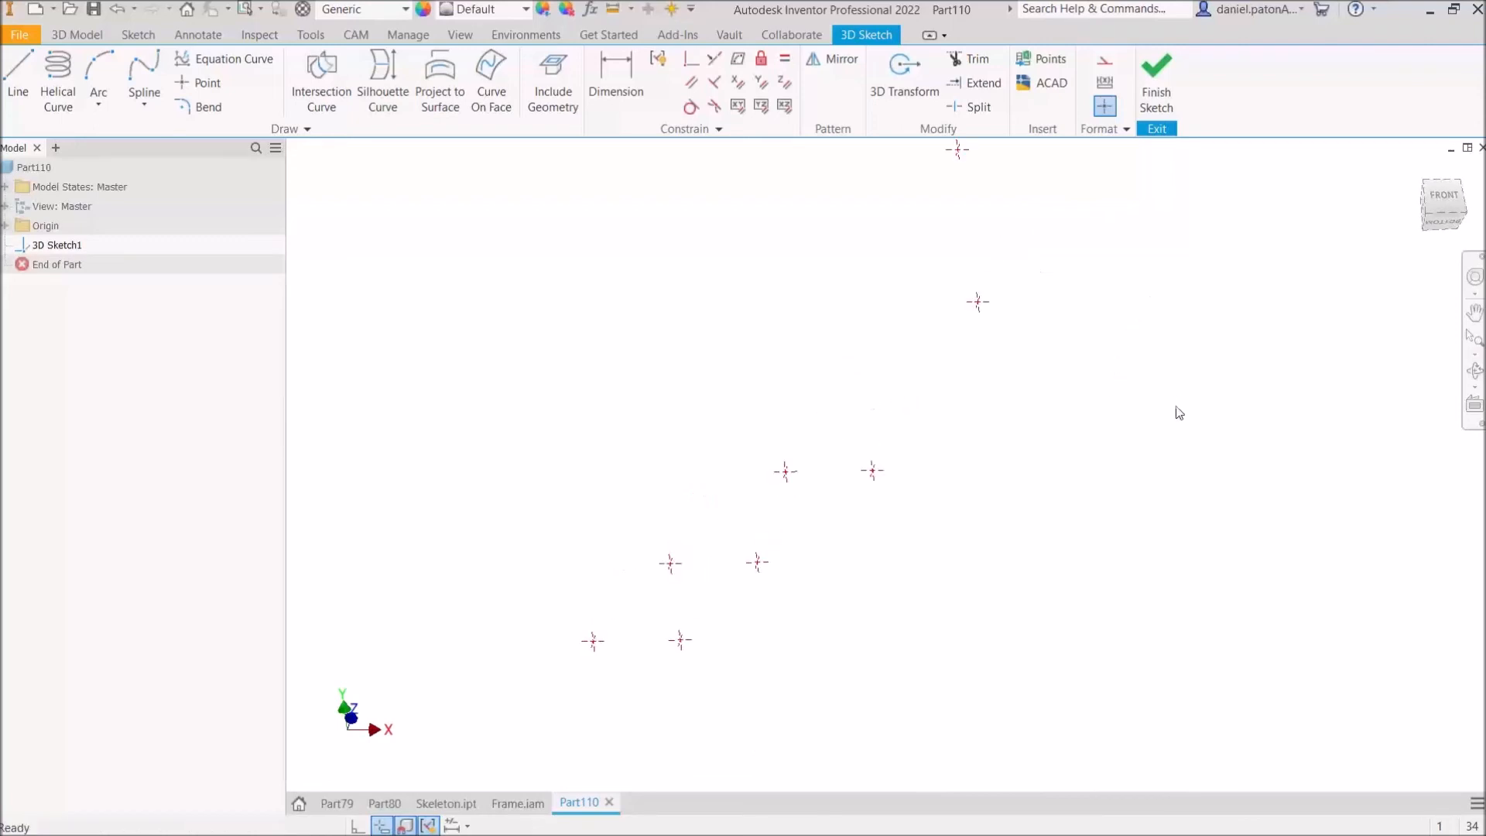
middle_drag(1141, 486, 1069, 577)
scroll(1093, 529, up, 3)
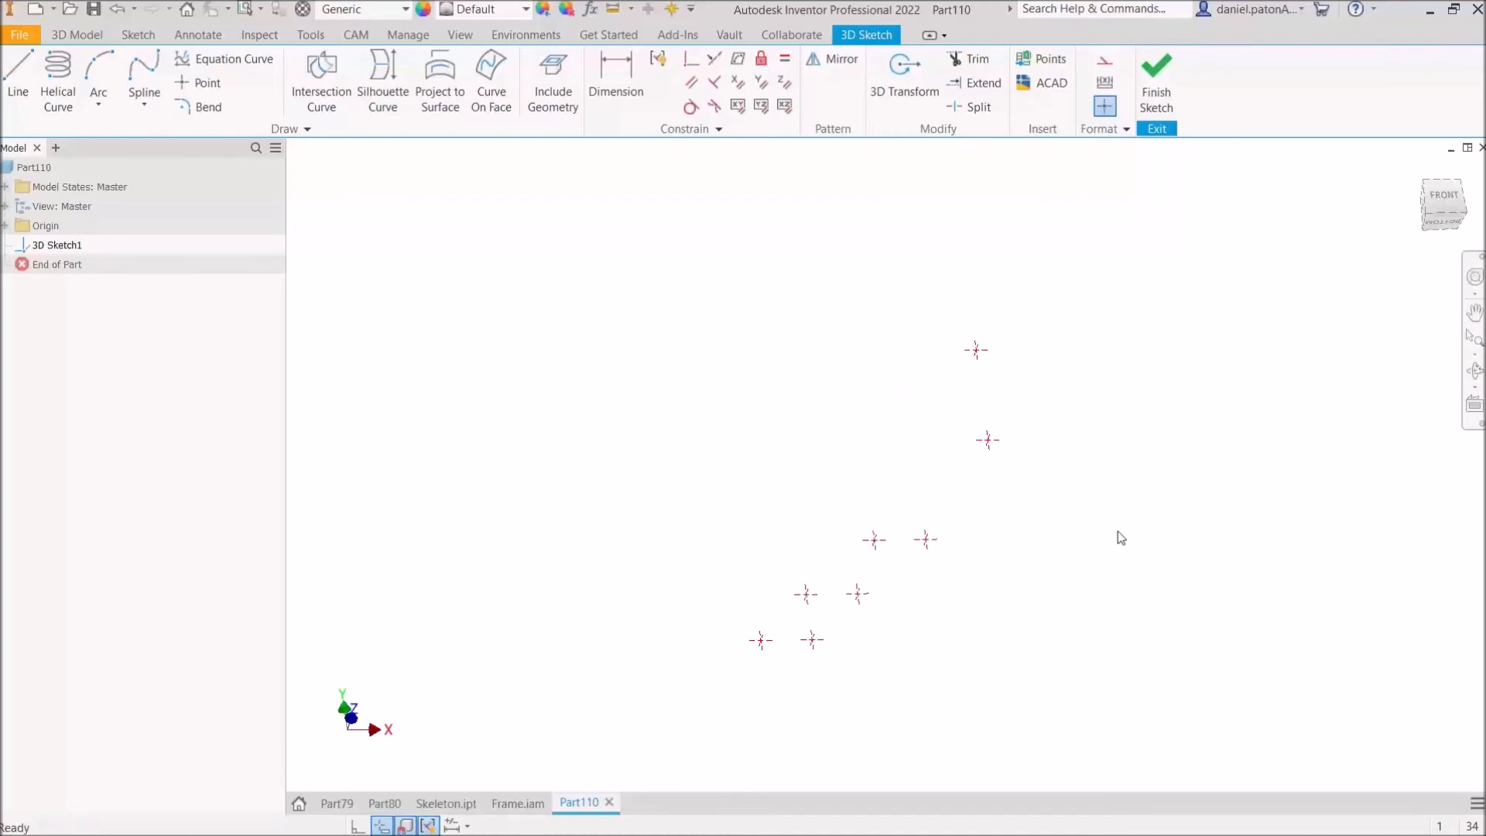
mouse_move(1090, 629)
shift+middle_down()
mouse_move(919, 640)
mouse_move(995, 632)
mouse_move(677, 615)
shift+middle_up()
click(17, 77)
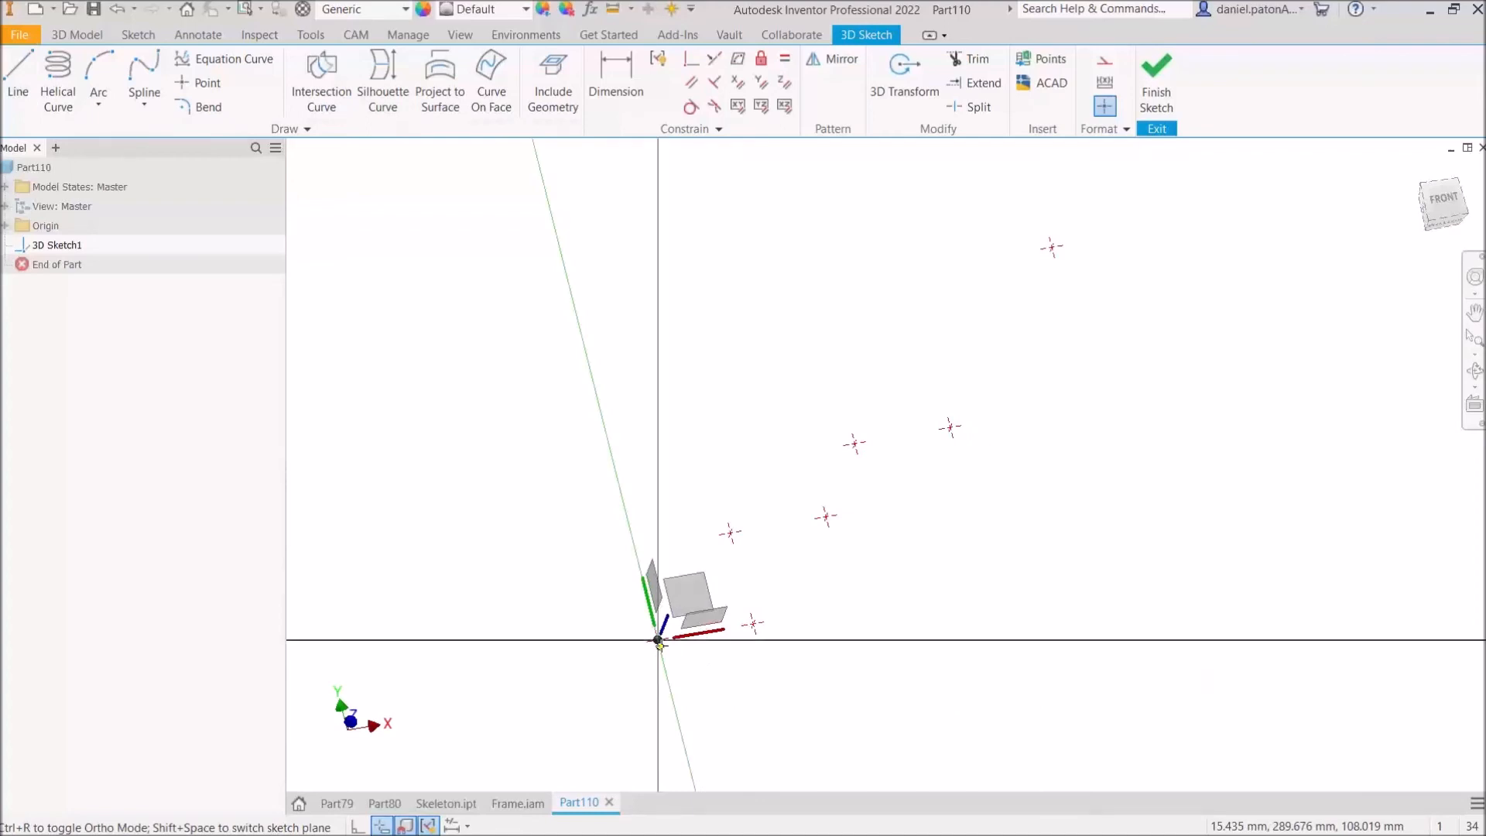
click(657, 639)
click(754, 623)
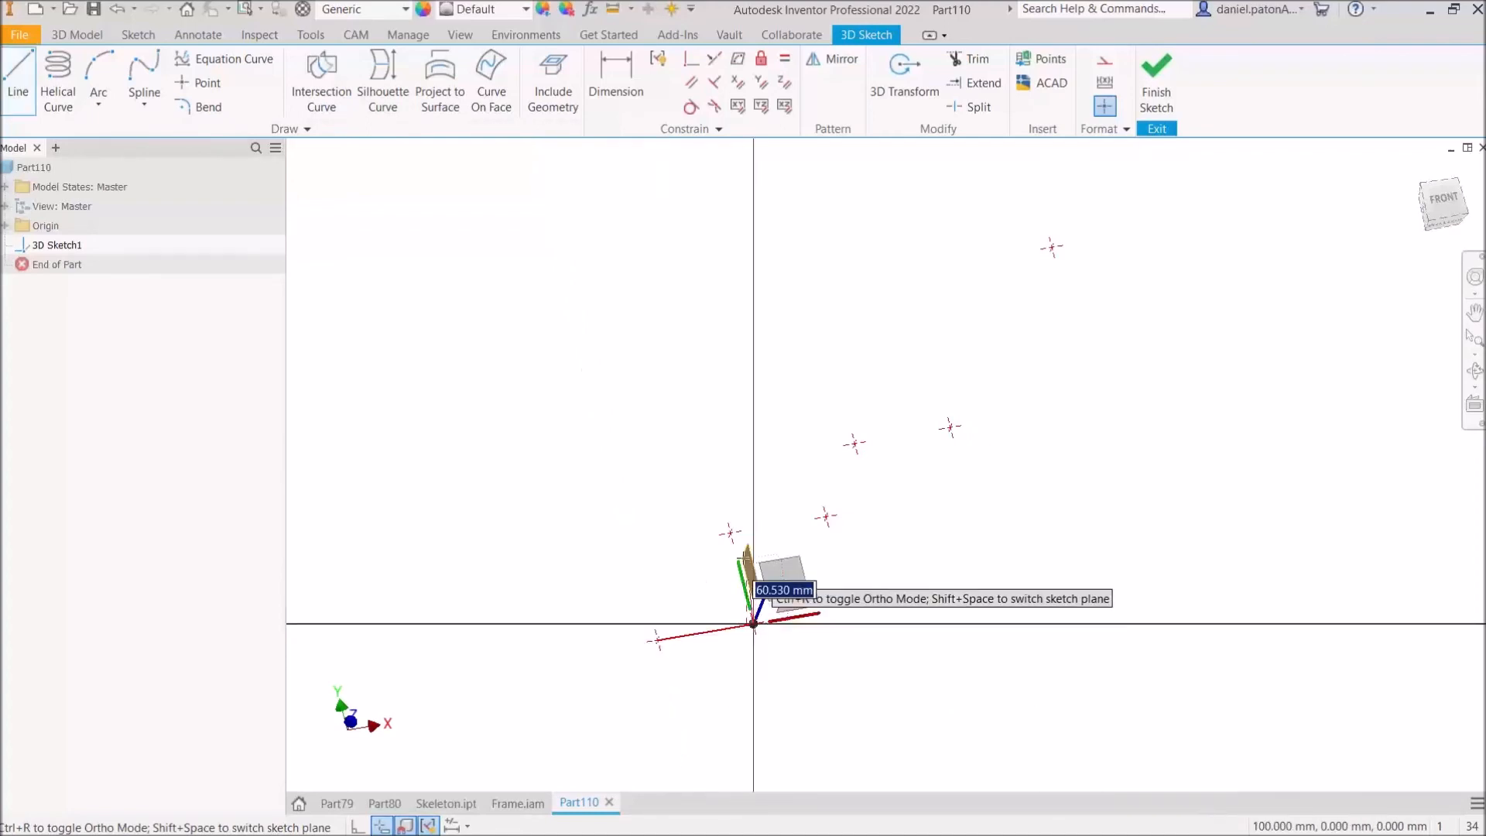
click(730, 532)
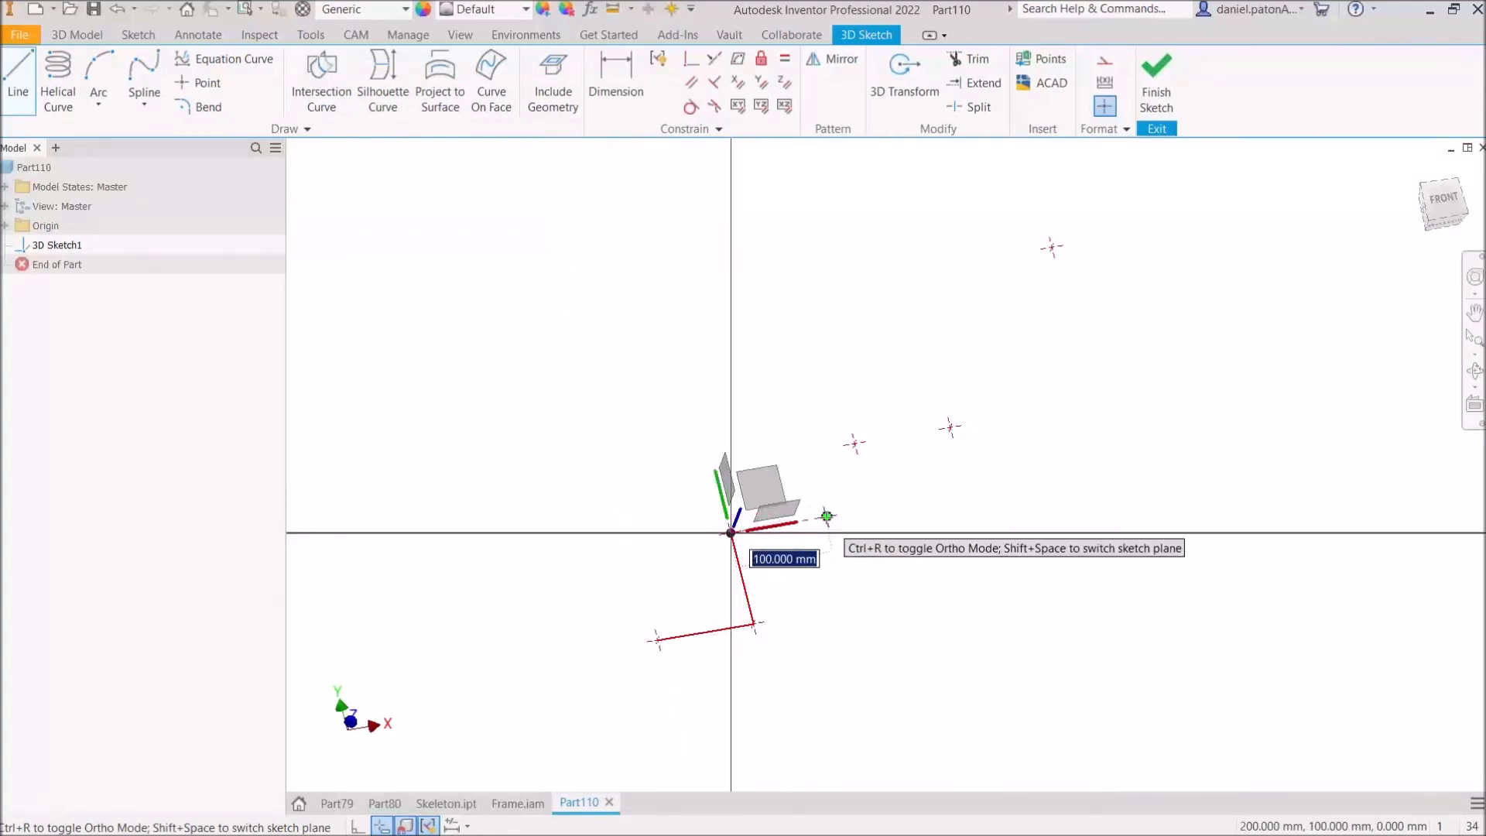
click(826, 516)
click(855, 442)
click(951, 428)
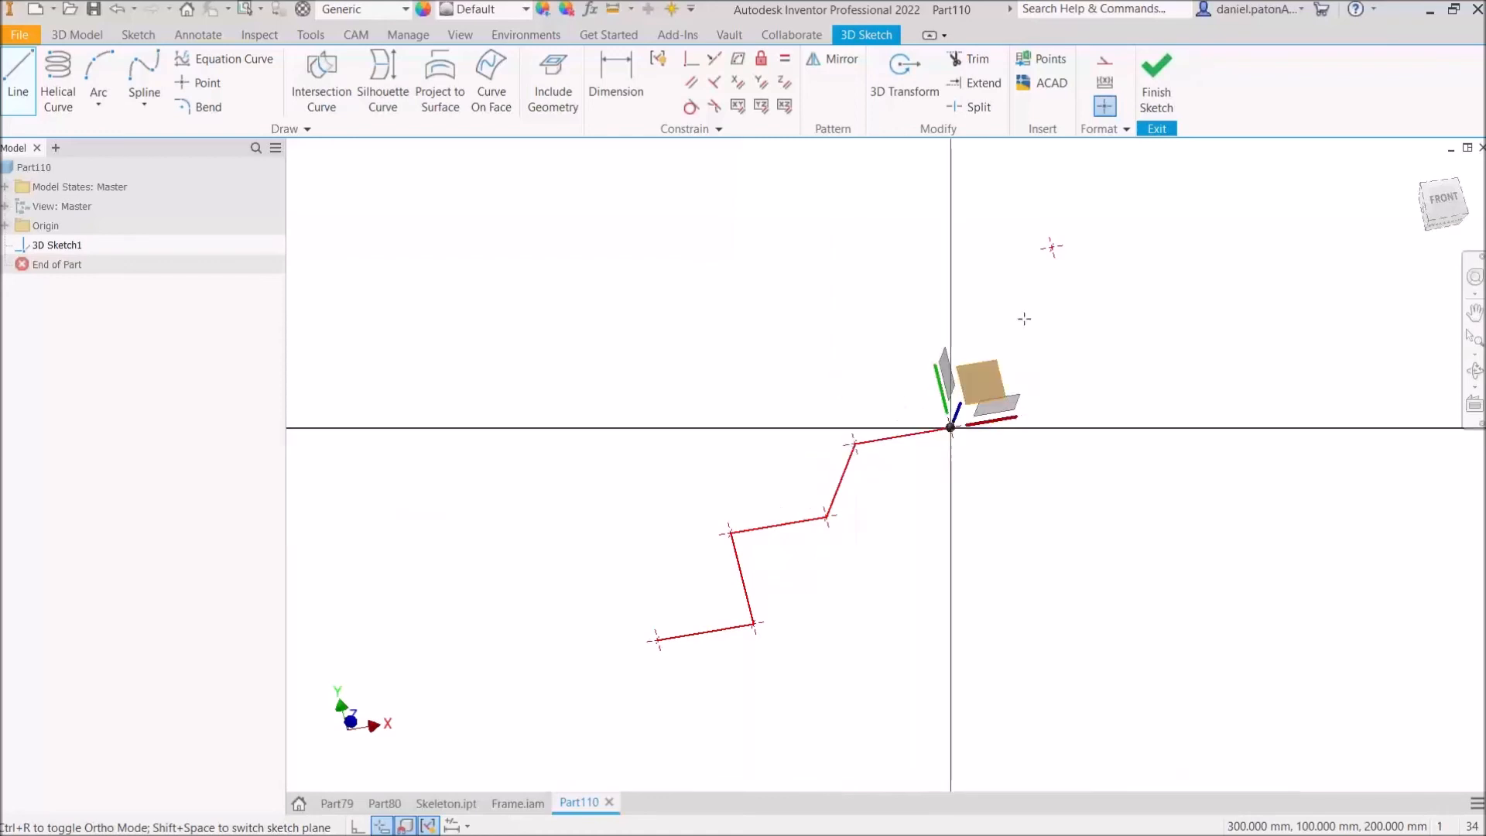
click(1053, 246)
middle_drag(1061, 480, 1077, 736)
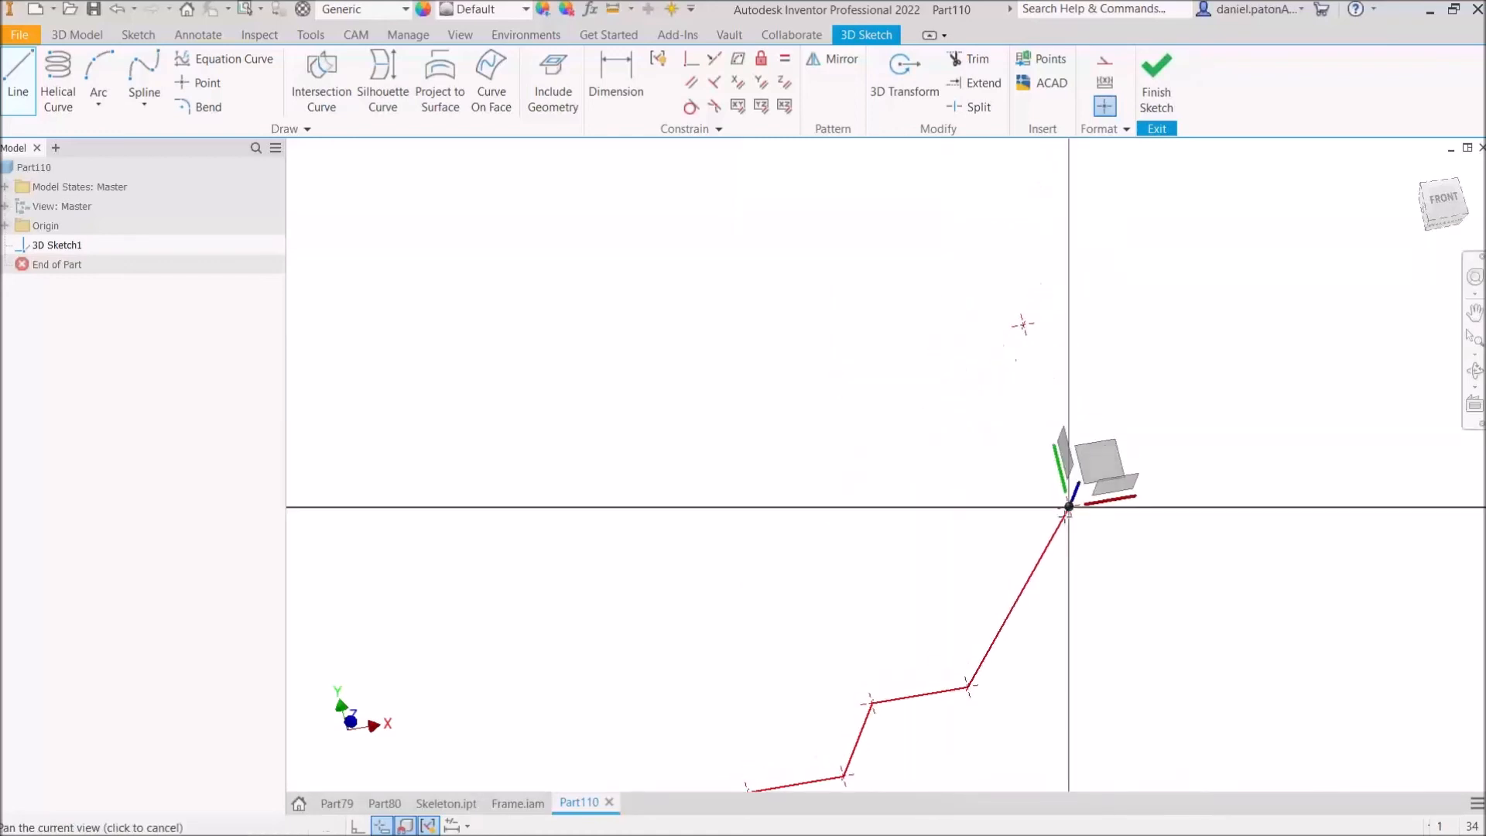
click(1023, 323)
right_click(1023, 325)
click(948, 402)
mouse_move(1044, 588)
shift+middle_down()
mouse_move(1071, 637)
mouse_move(918, 467)
mouse_move(1031, 507)
mouse_move(960, 484)
shift+middle_up()
scroll(828, 663, down, 6)
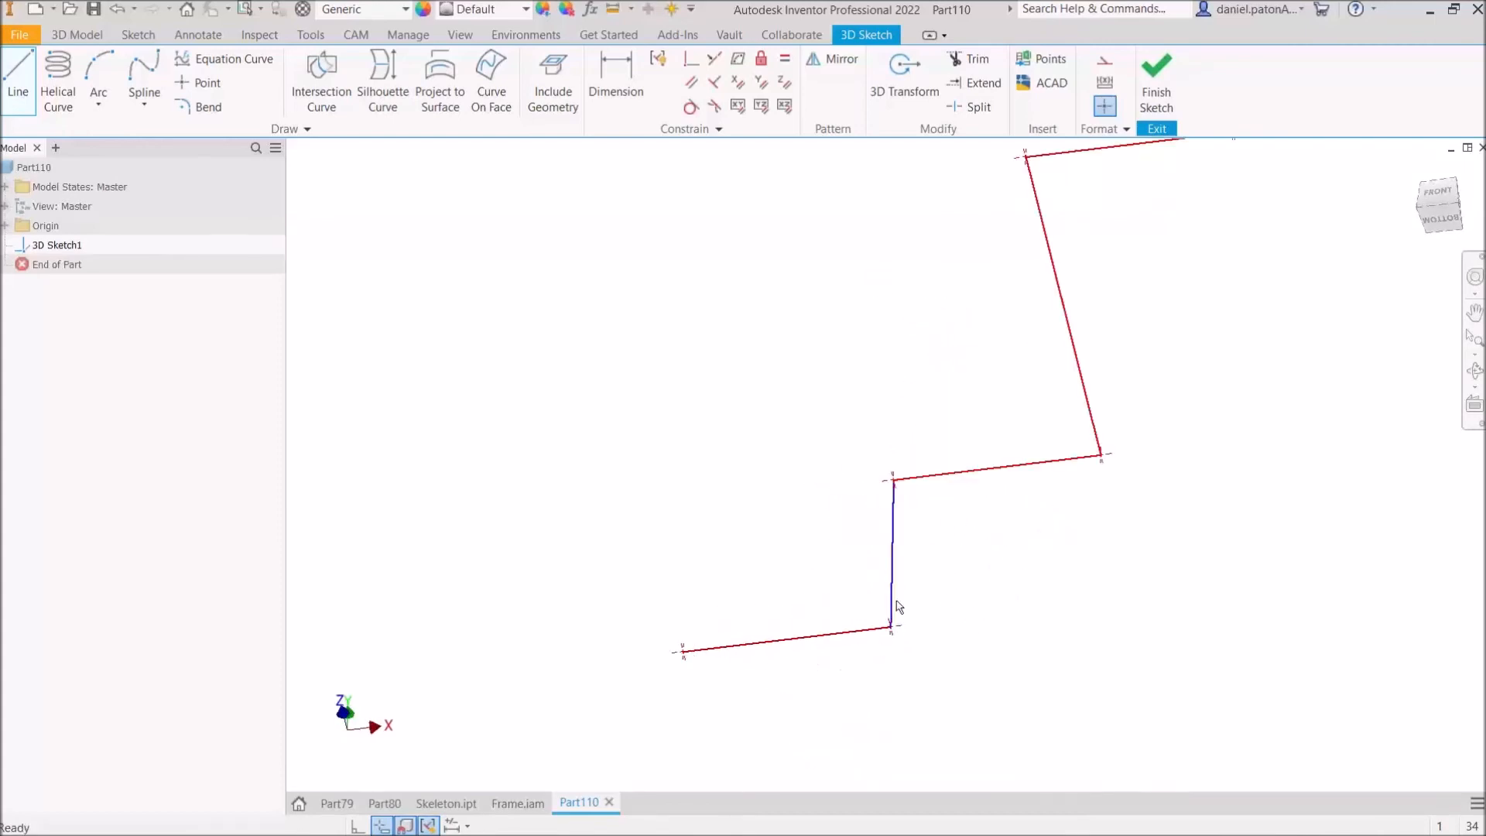
key(Escape)
Step: Add 20 mm bends to the first five corners of the line path, counted from the origin
click(203, 111)
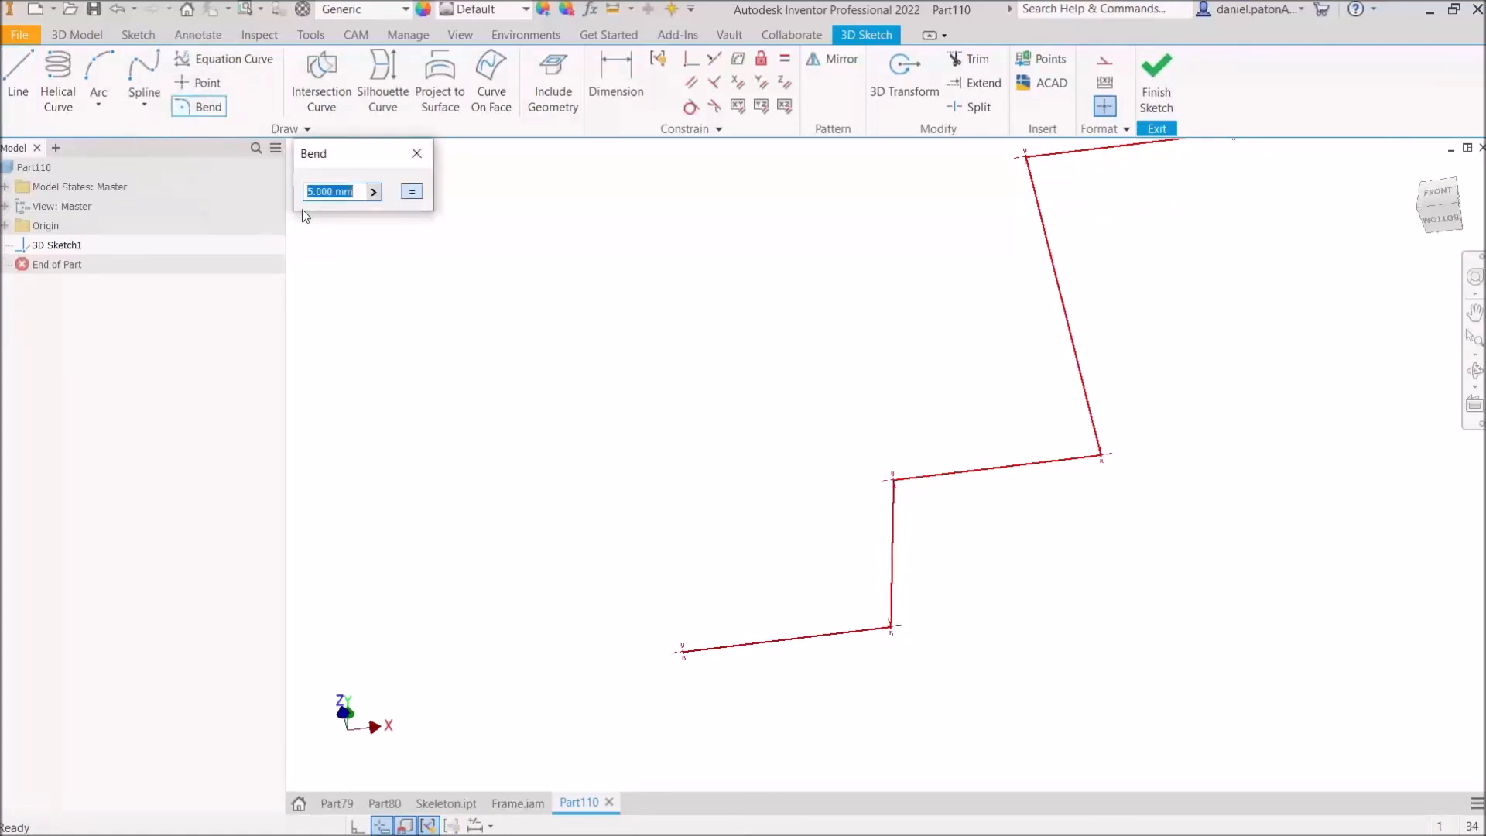
text(20)
click(879, 632)
click(894, 603)
click(896, 509)
click(1045, 465)
click(1077, 457)
click(1093, 424)
middle_drag(1033, 185, 1035, 411)
click(1032, 407)
click(1041, 381)
scroll(1218, 408, down, 3)
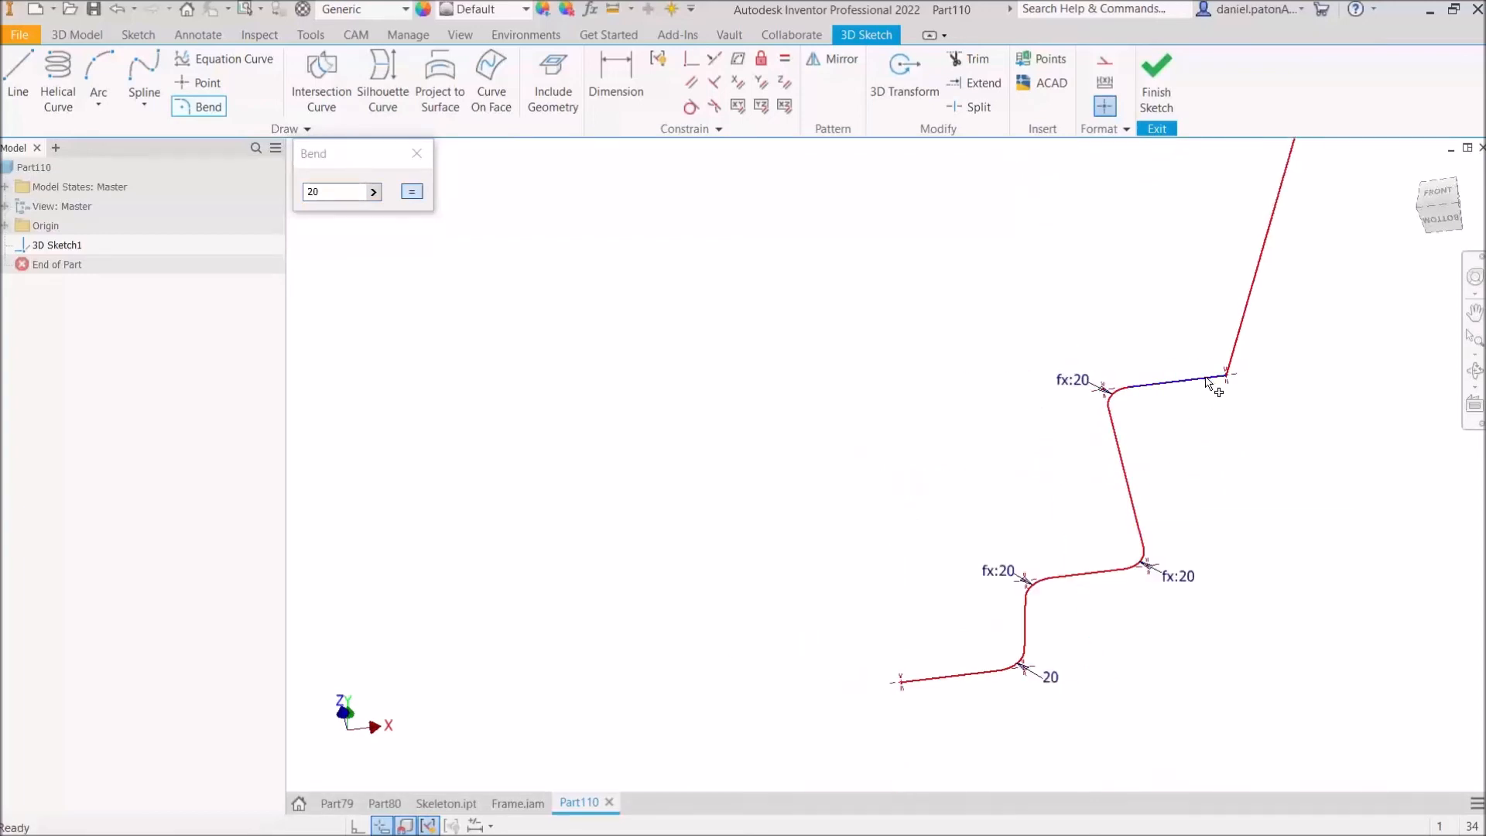
click(1238, 335)
scroll(1020, 592, down, 2)
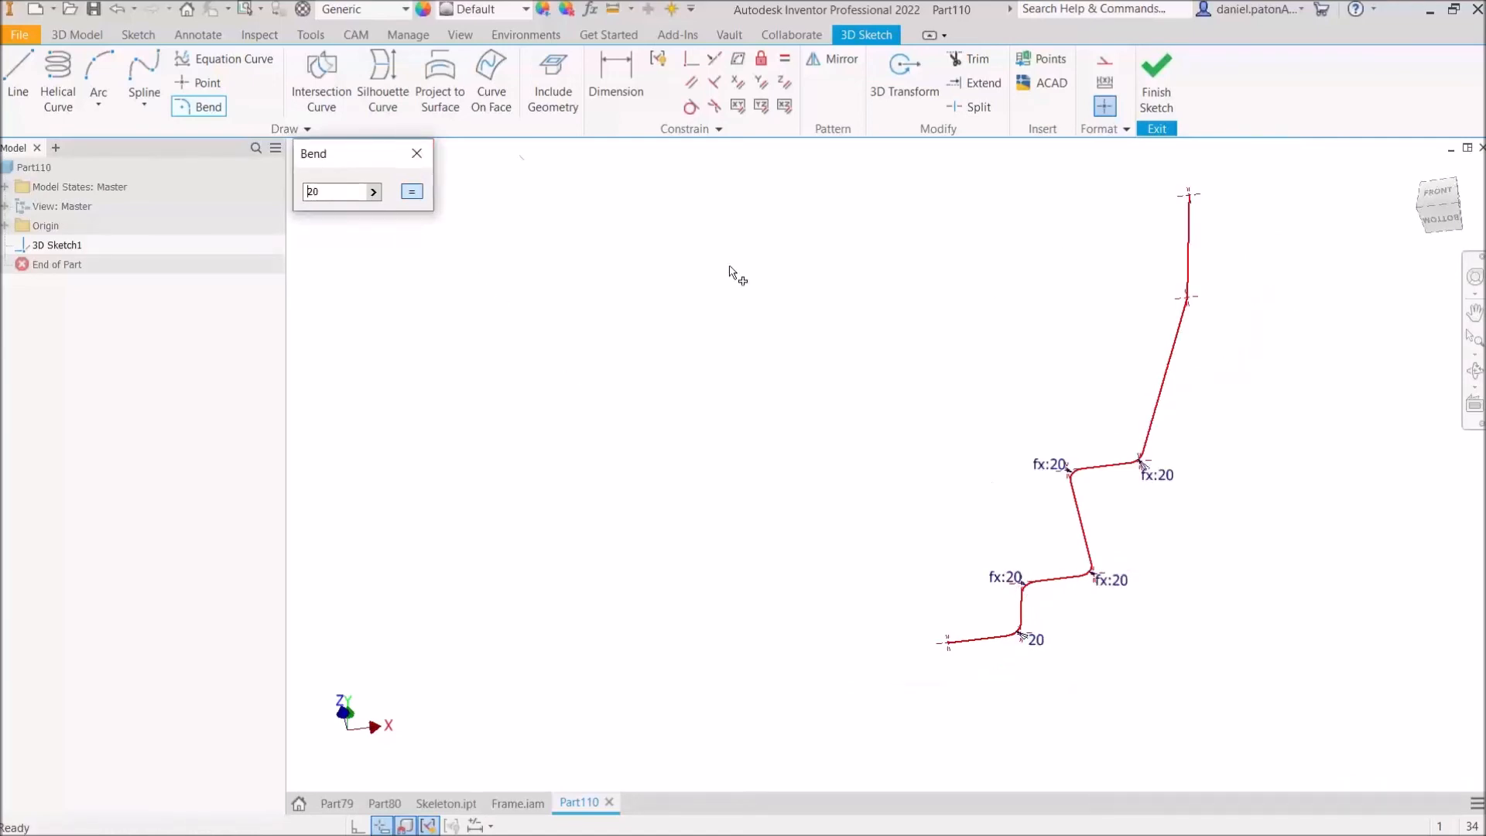
click(416, 153)
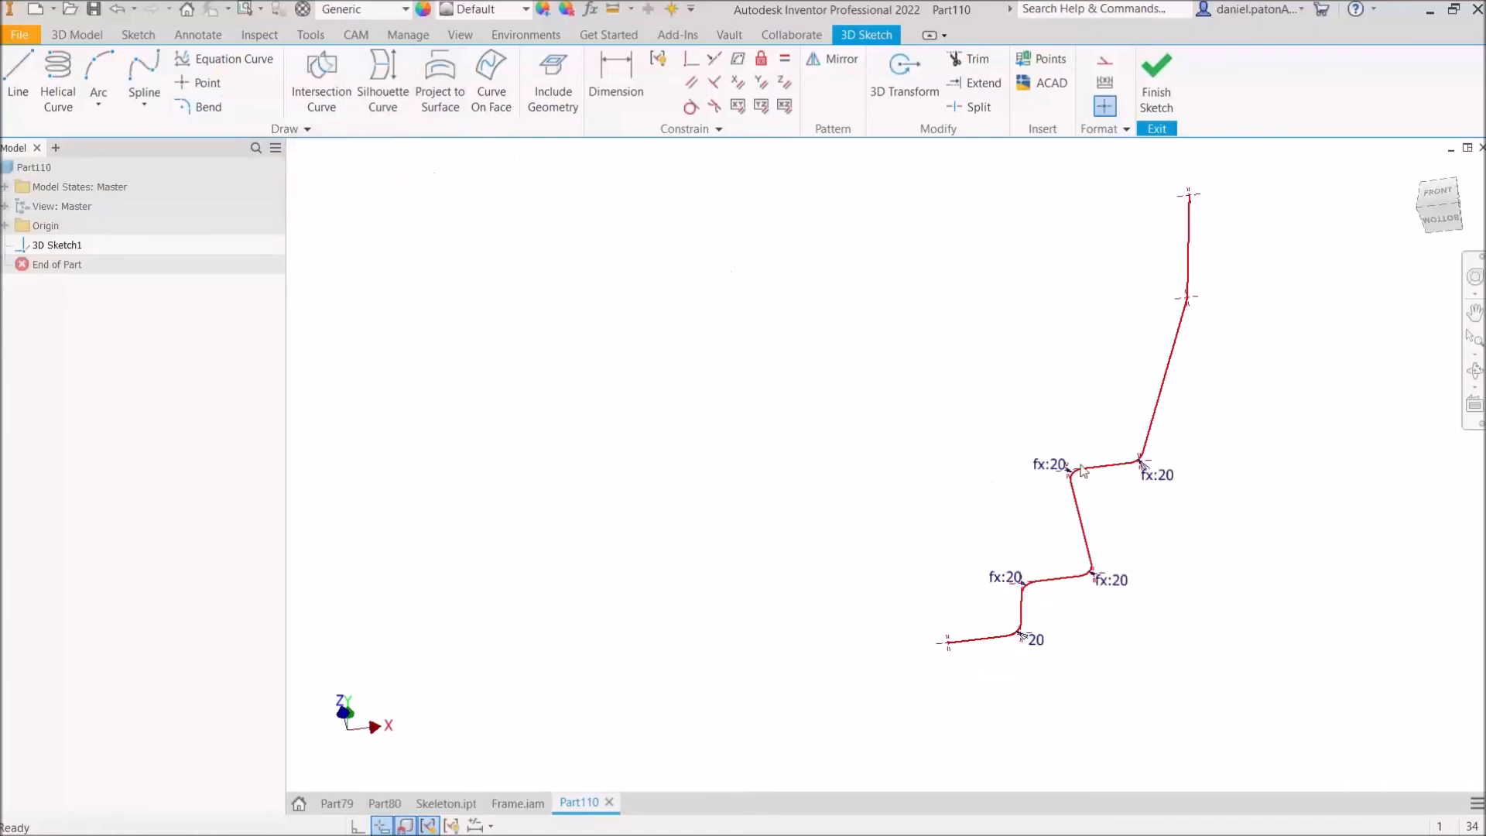
Step: Delete the entire line path with its bends and imported points from the 3D sketch
middle_drag(1239, 542, 1014, 557)
drag(1068, 170, 727, 748)
right_click(693, 512)
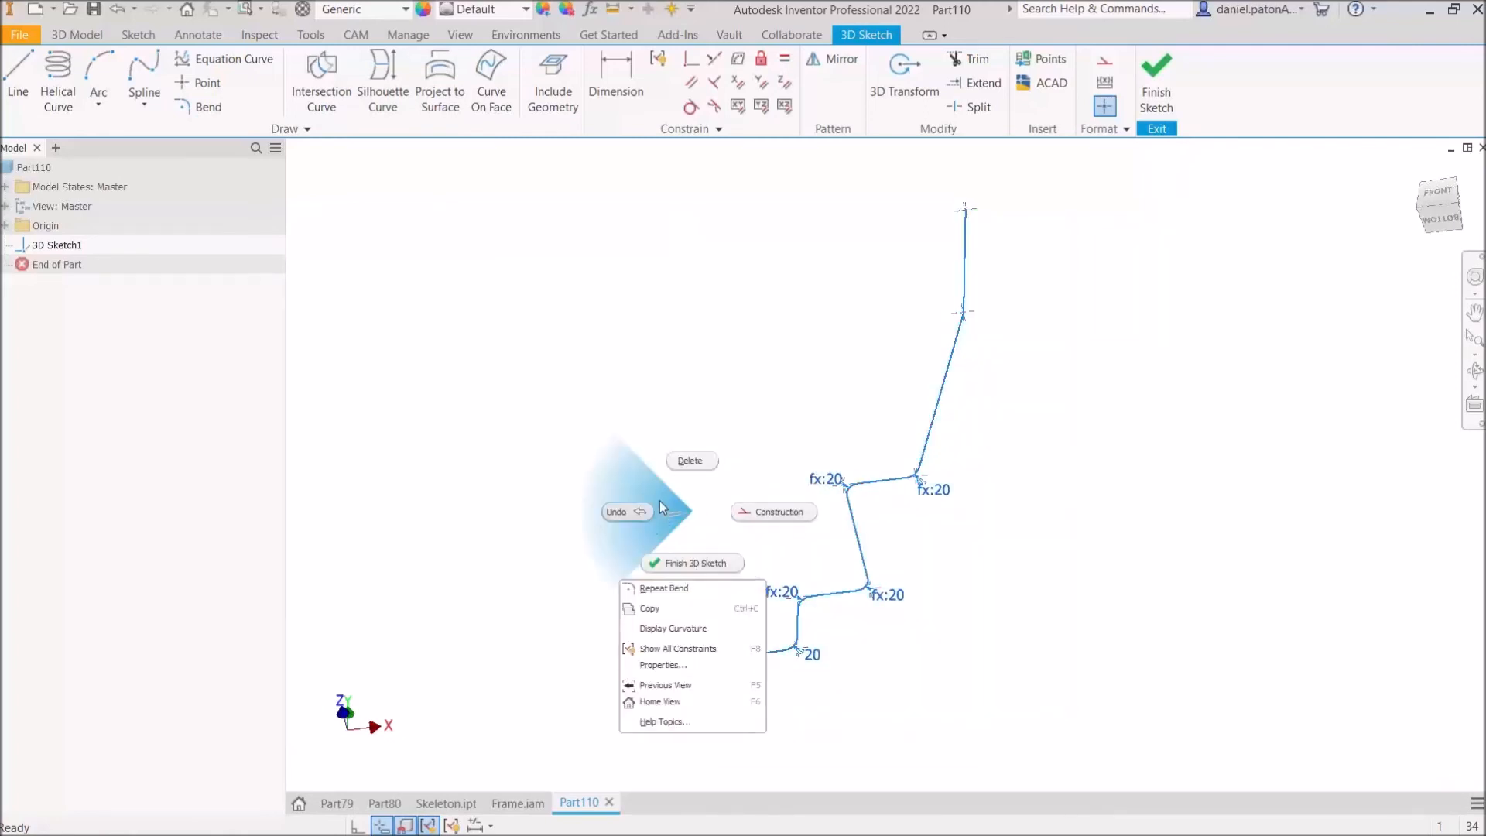
click(686, 462)
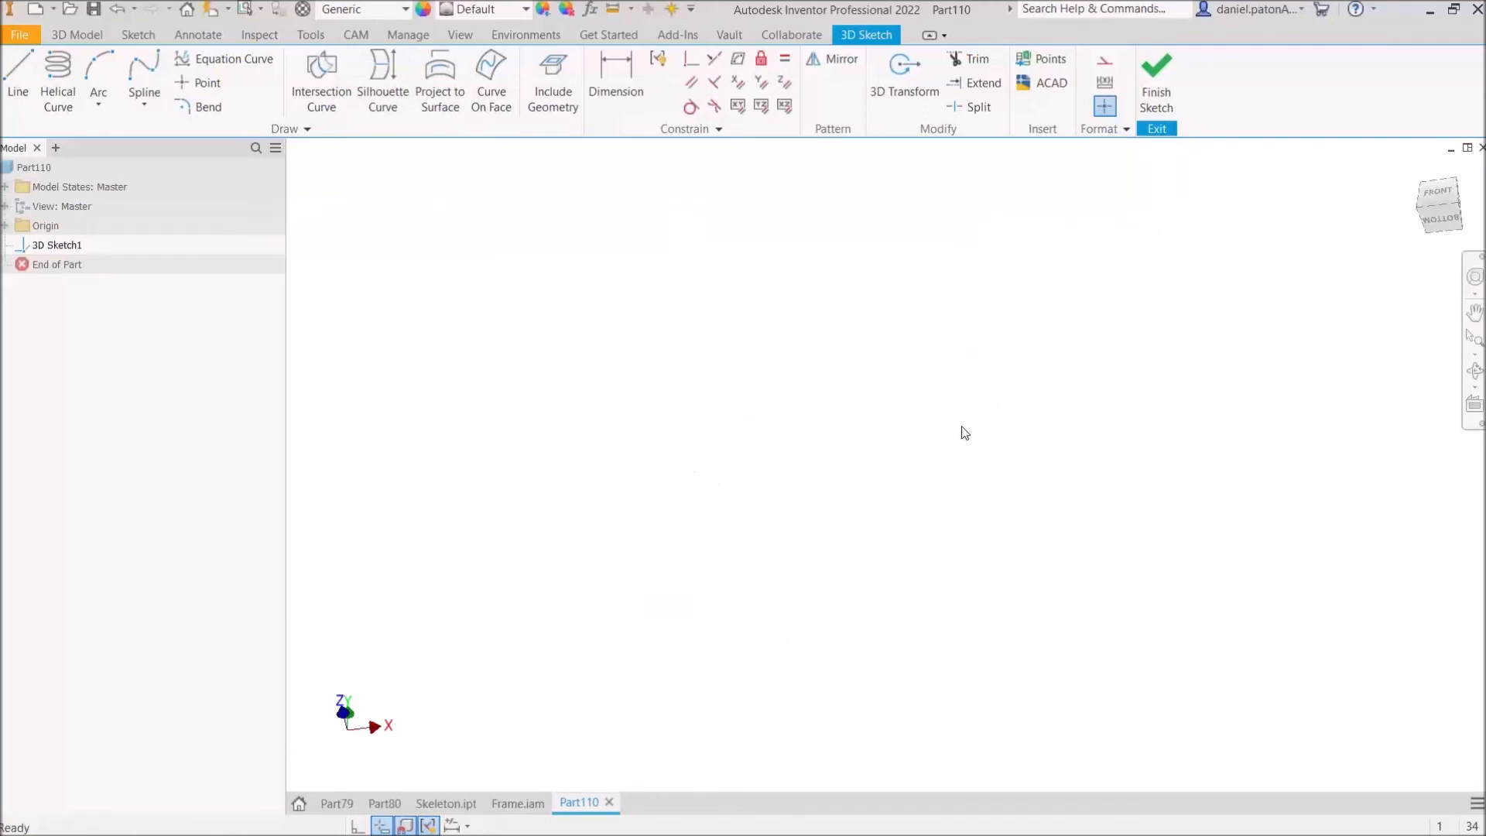
Step: Import the points from Coordinates.xlsx into the 3D sketch with the Create spline option
click(1046, 66)
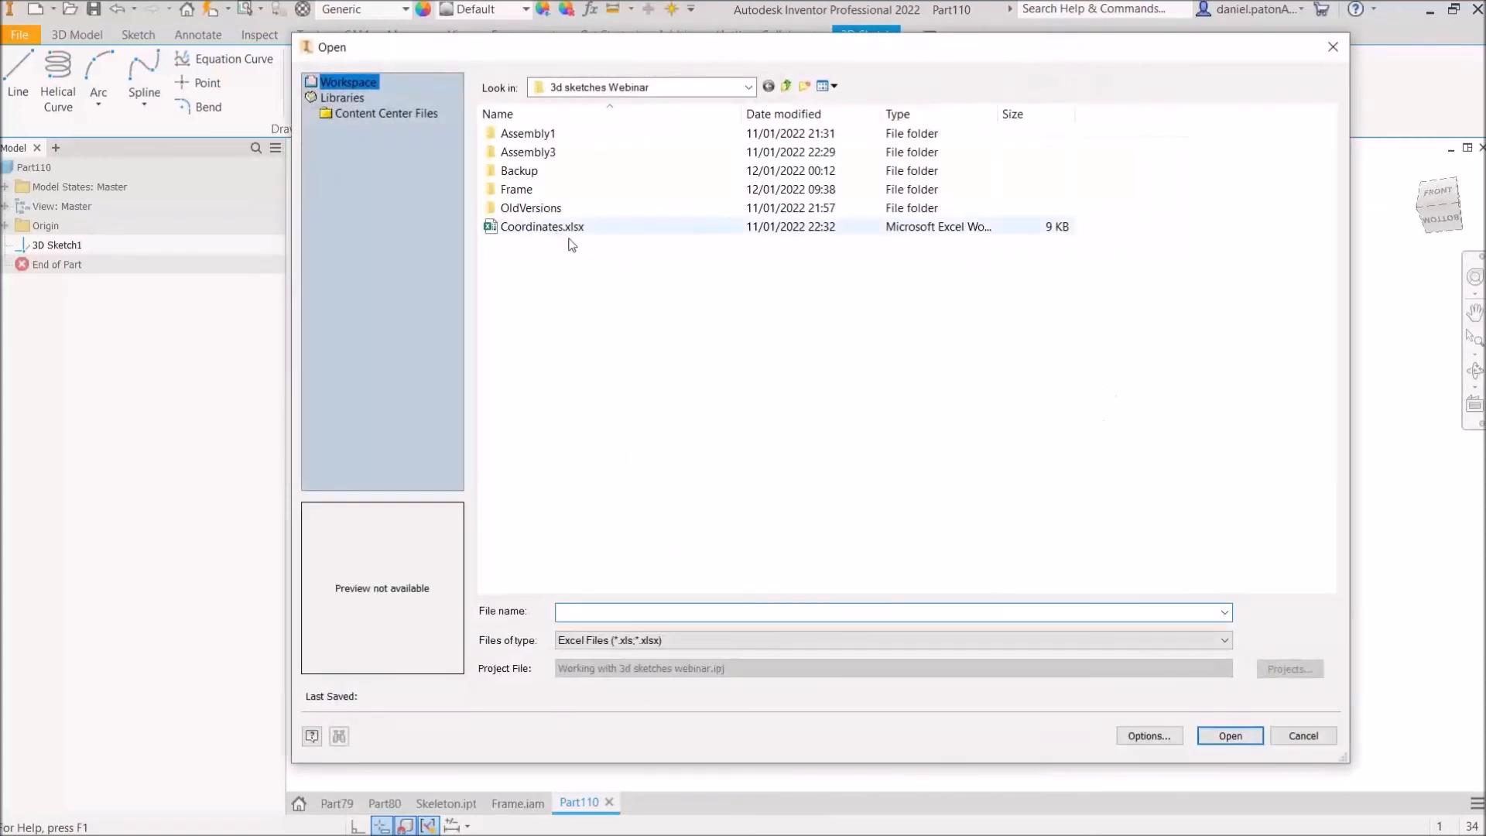
click(1162, 741)
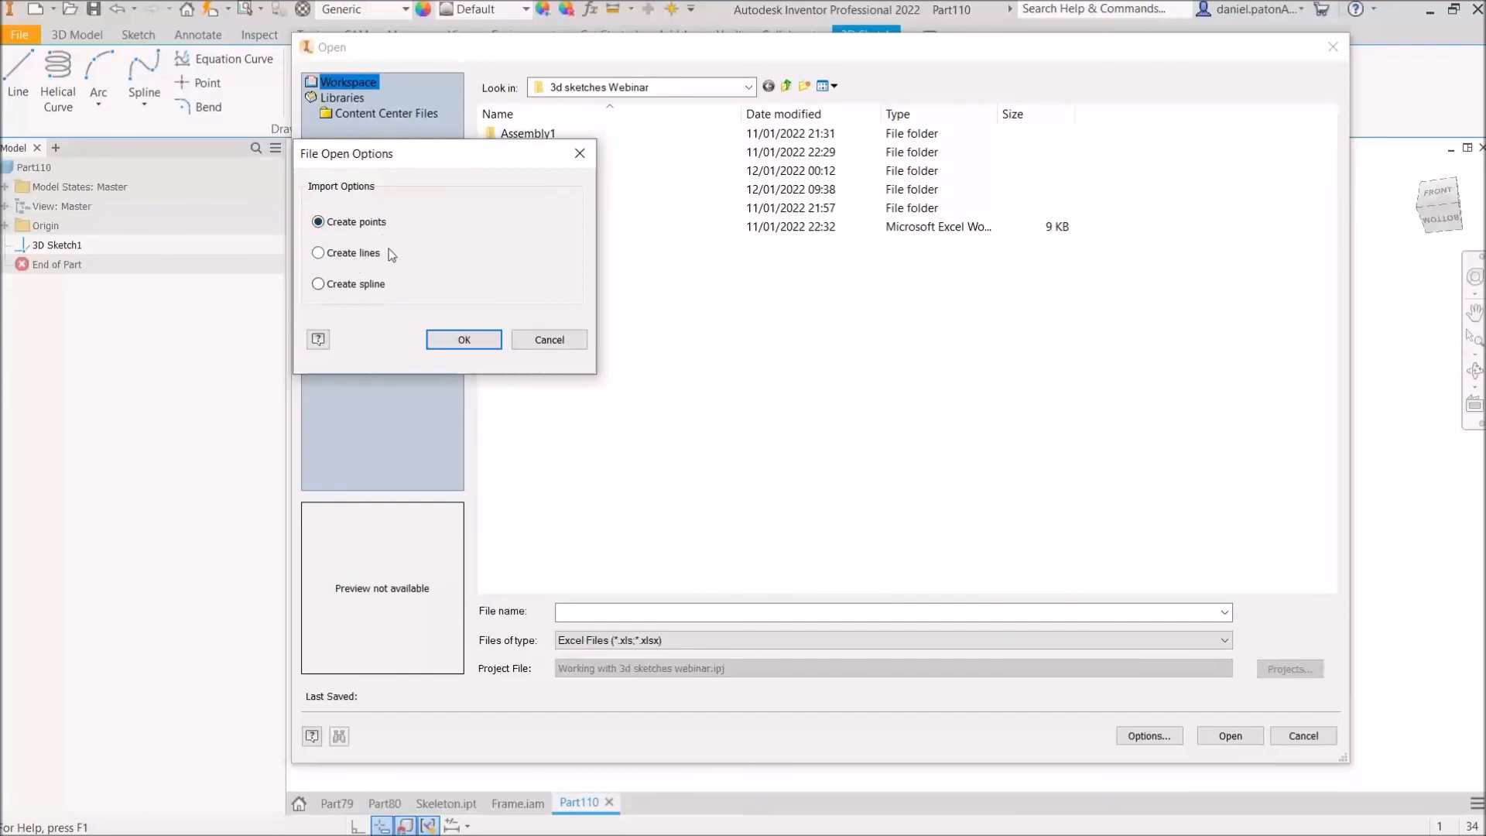
click(356, 290)
click(462, 339)
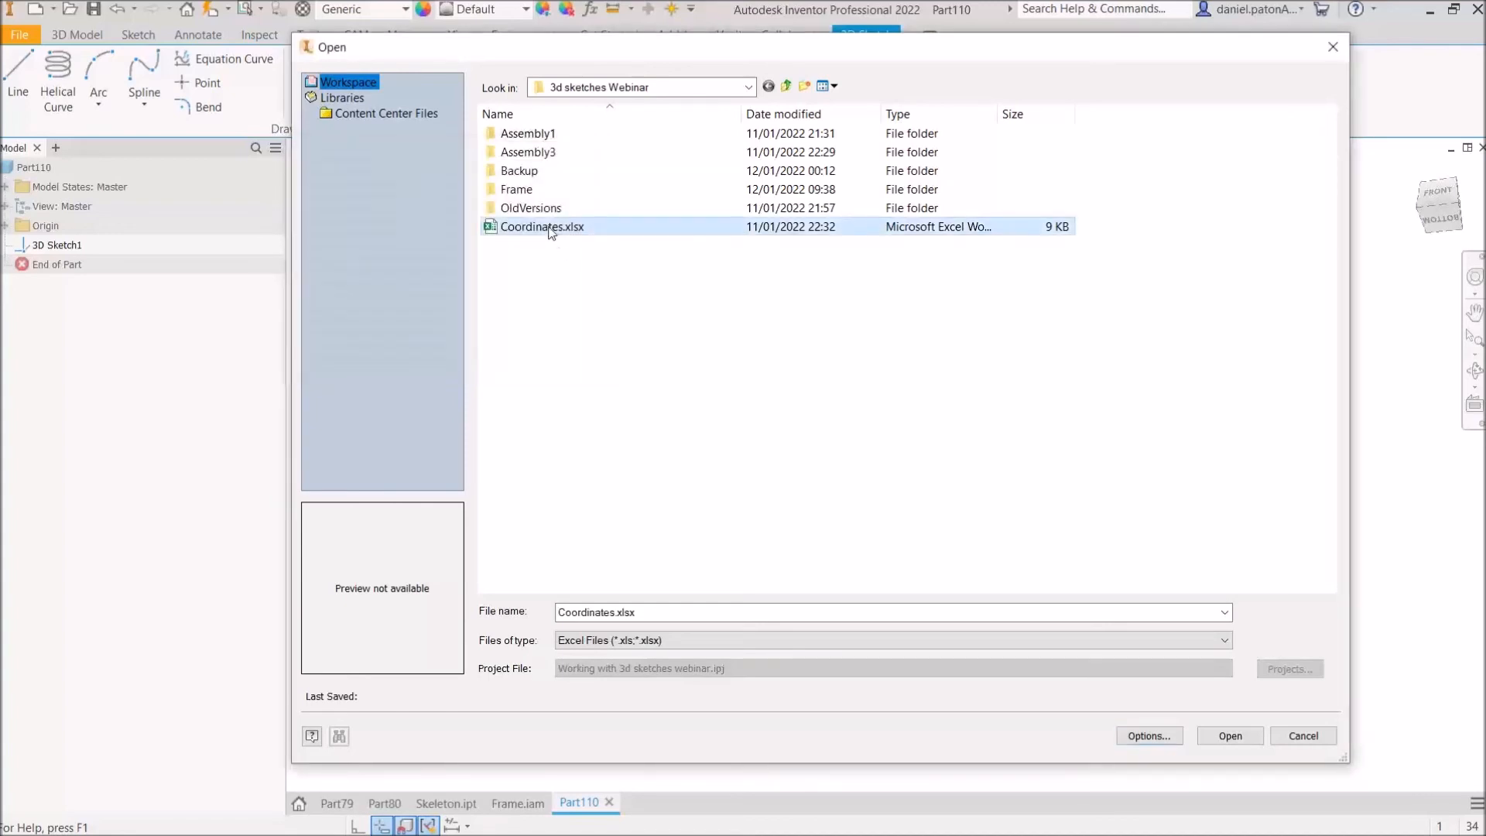
click(1241, 735)
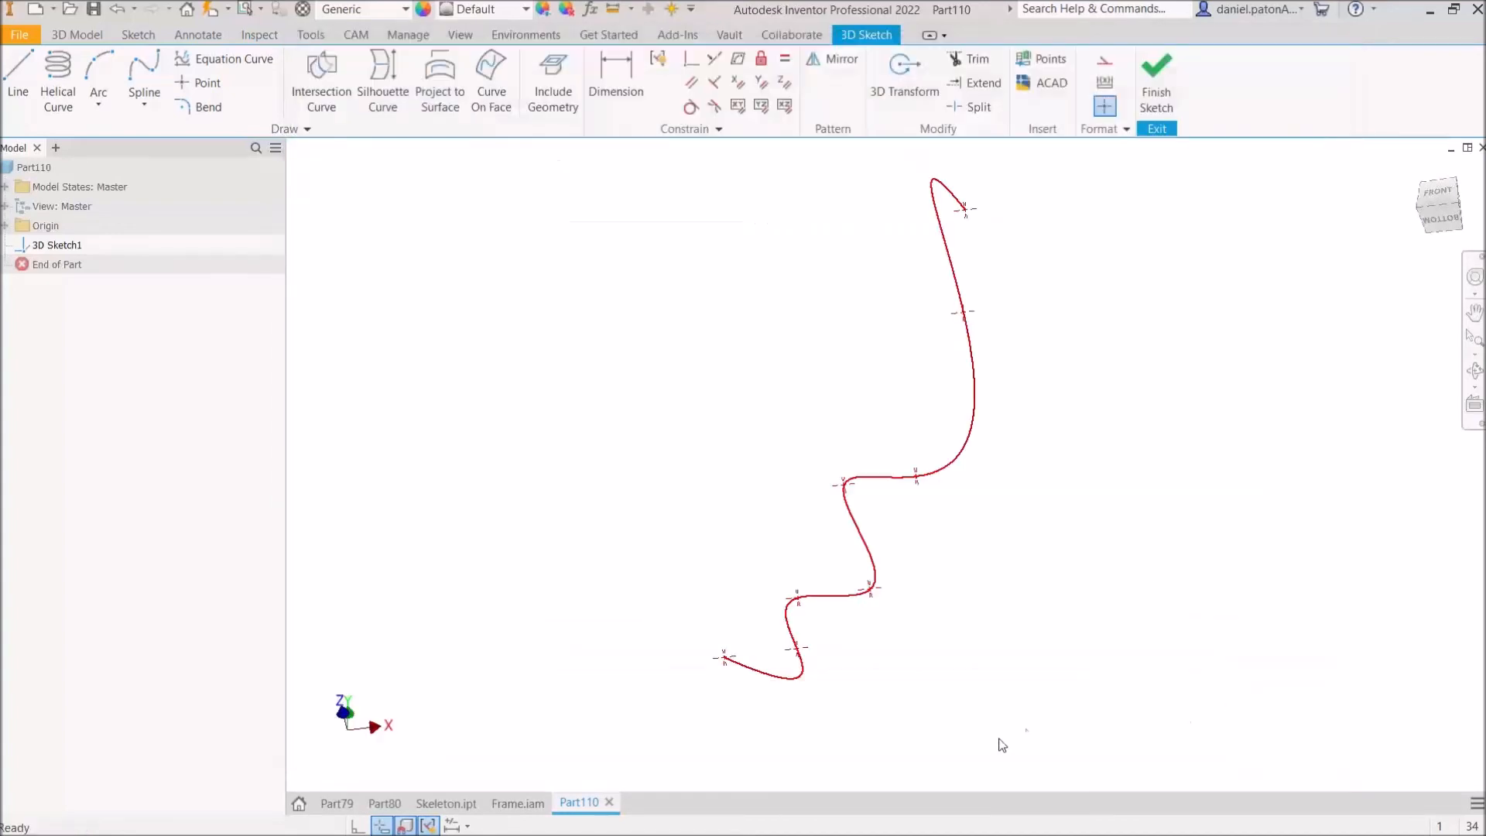
Step: Inspect the imported spline from another angle and undo its import
shift+middle_drag(987, 671, 783, 637)
shift+middle_drag(914, 517, 904, 557)
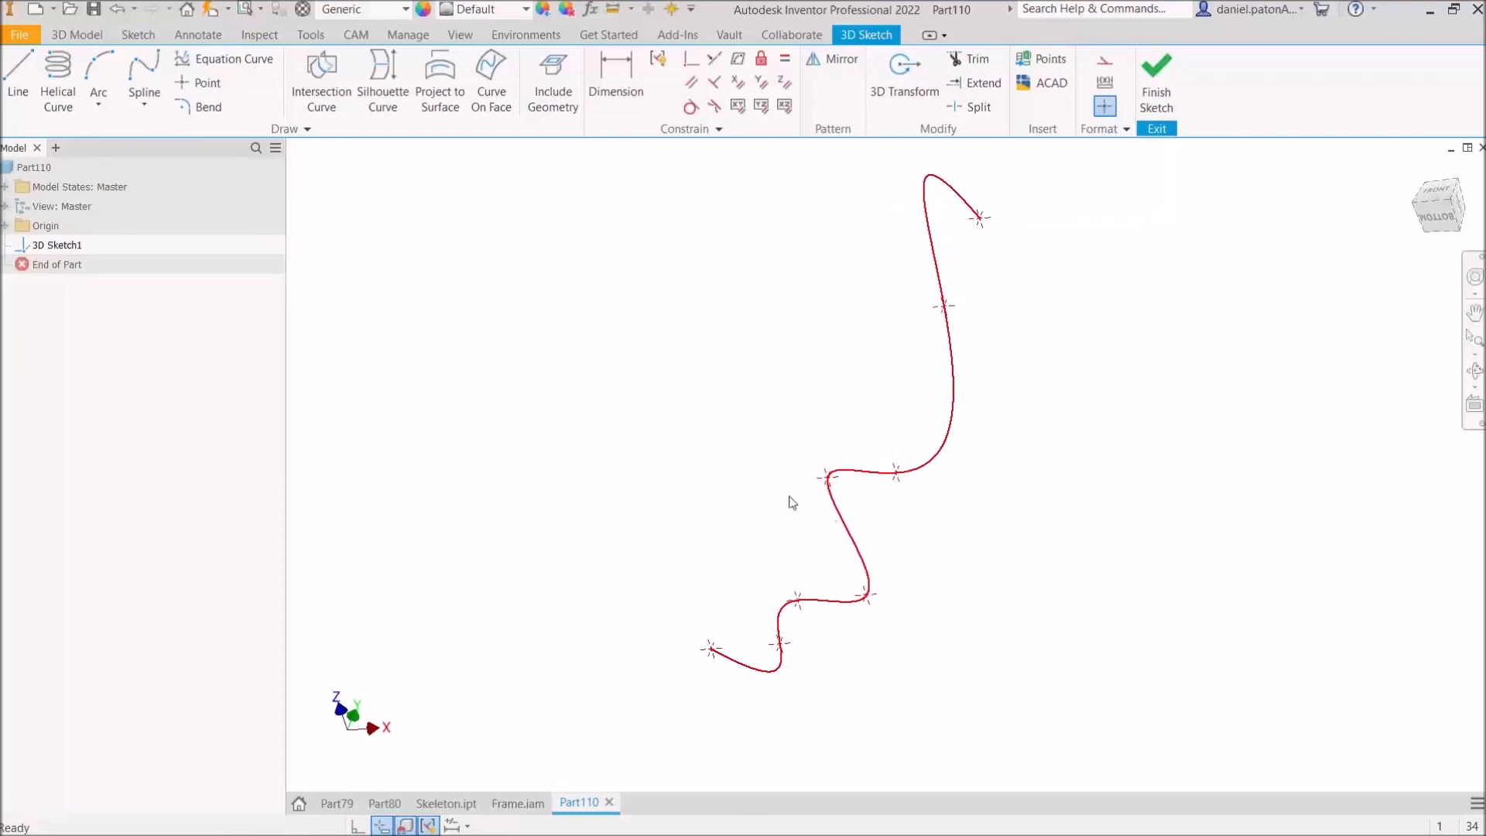
key(ctrl+z)
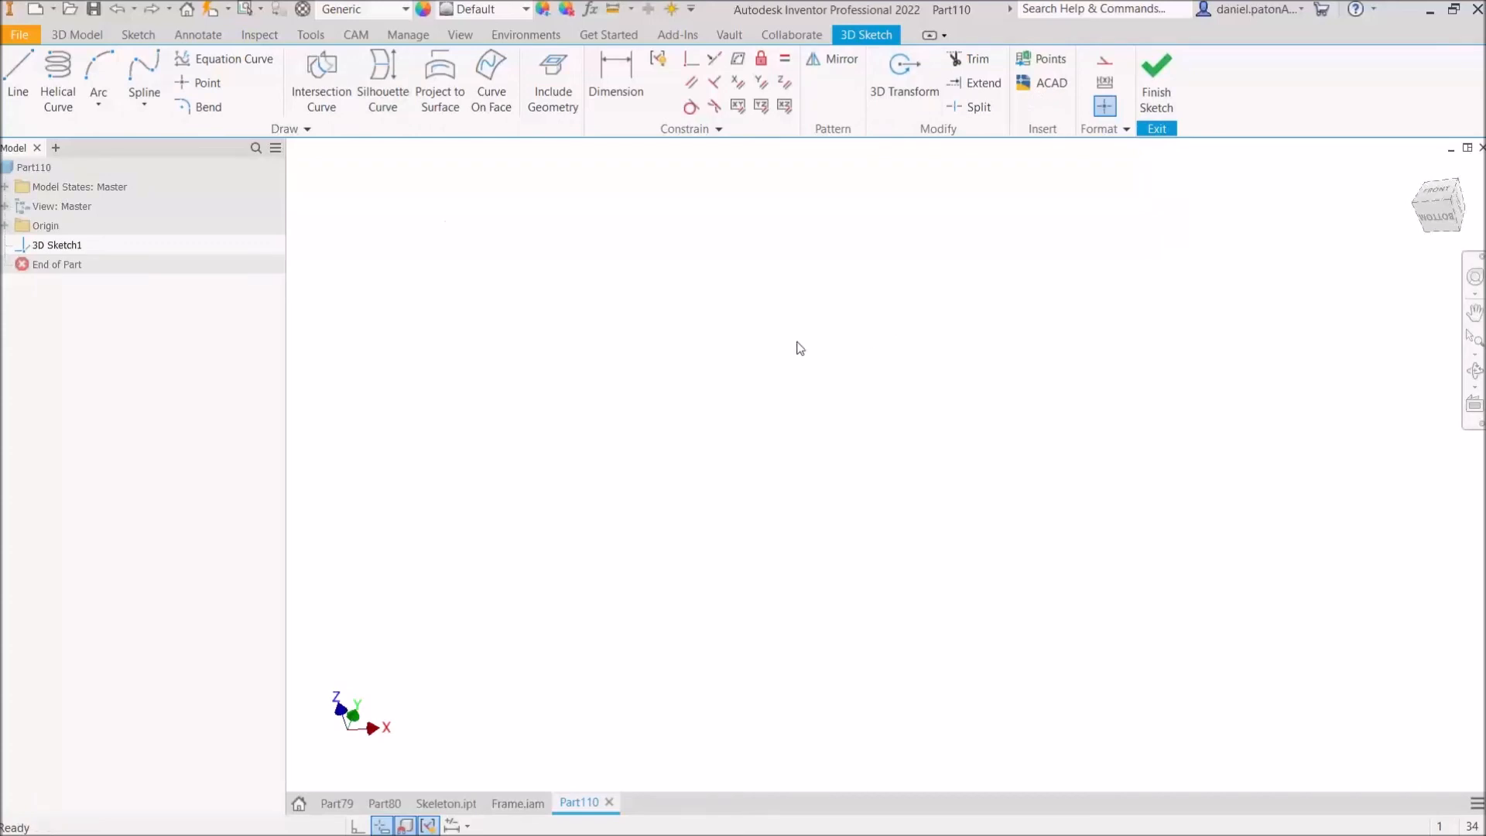
Step: Turn on Auto-Bend for the 3D Line command without drawing a line
click(29, 80)
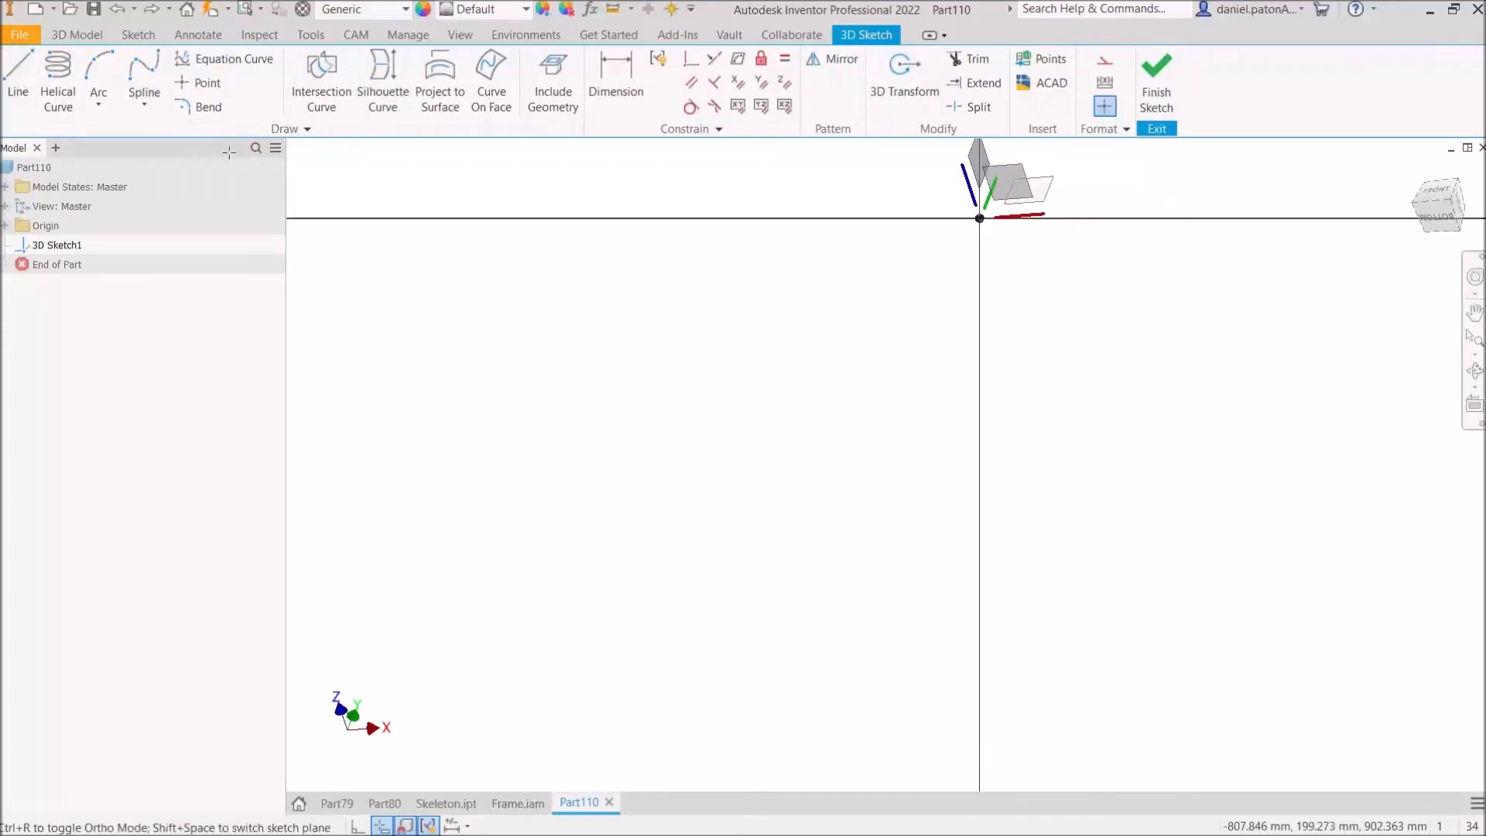
middle_drag(637, 325, 650, 473)
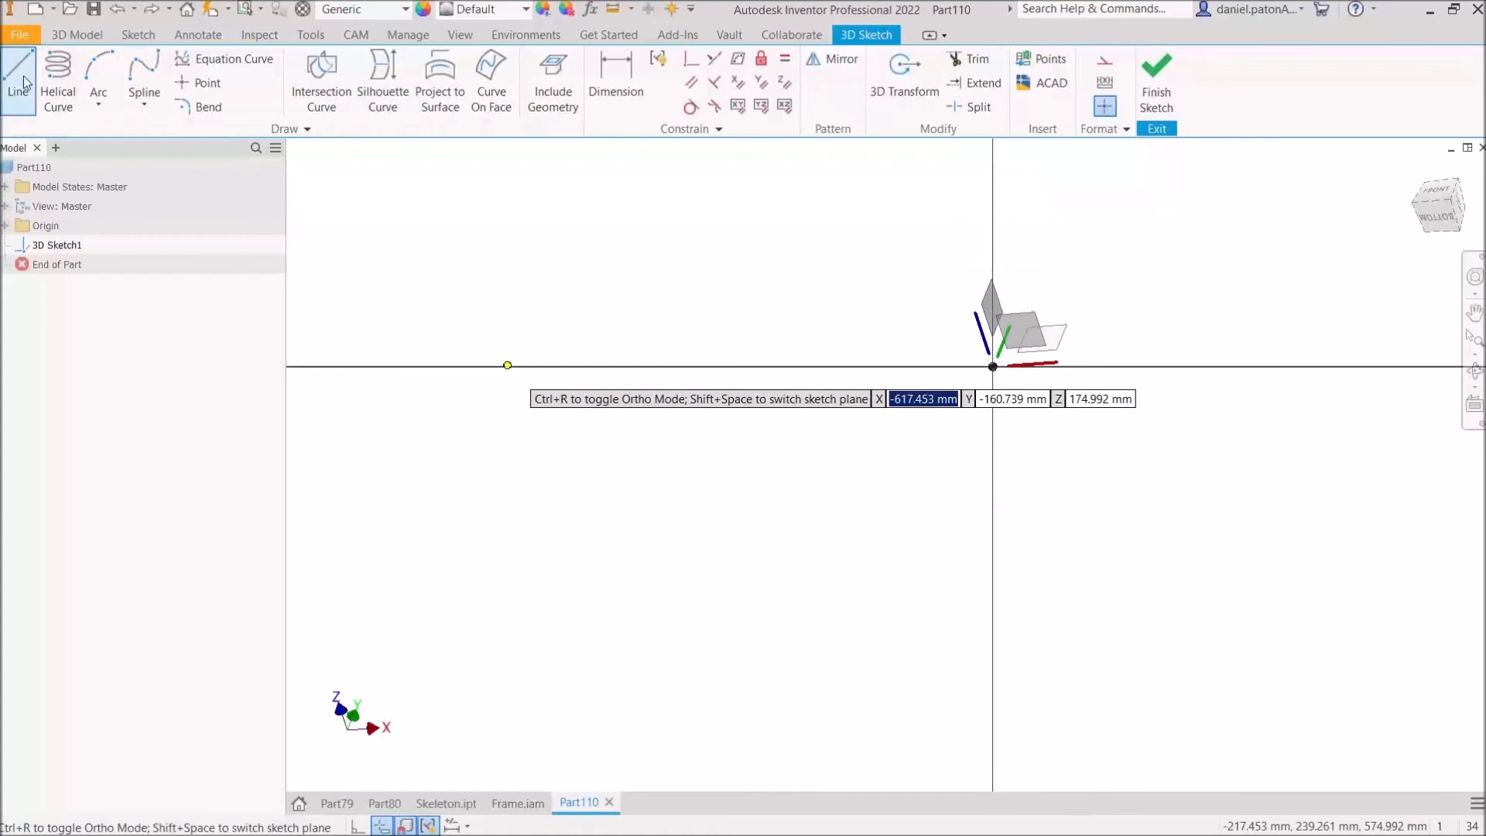
right_click(718, 271)
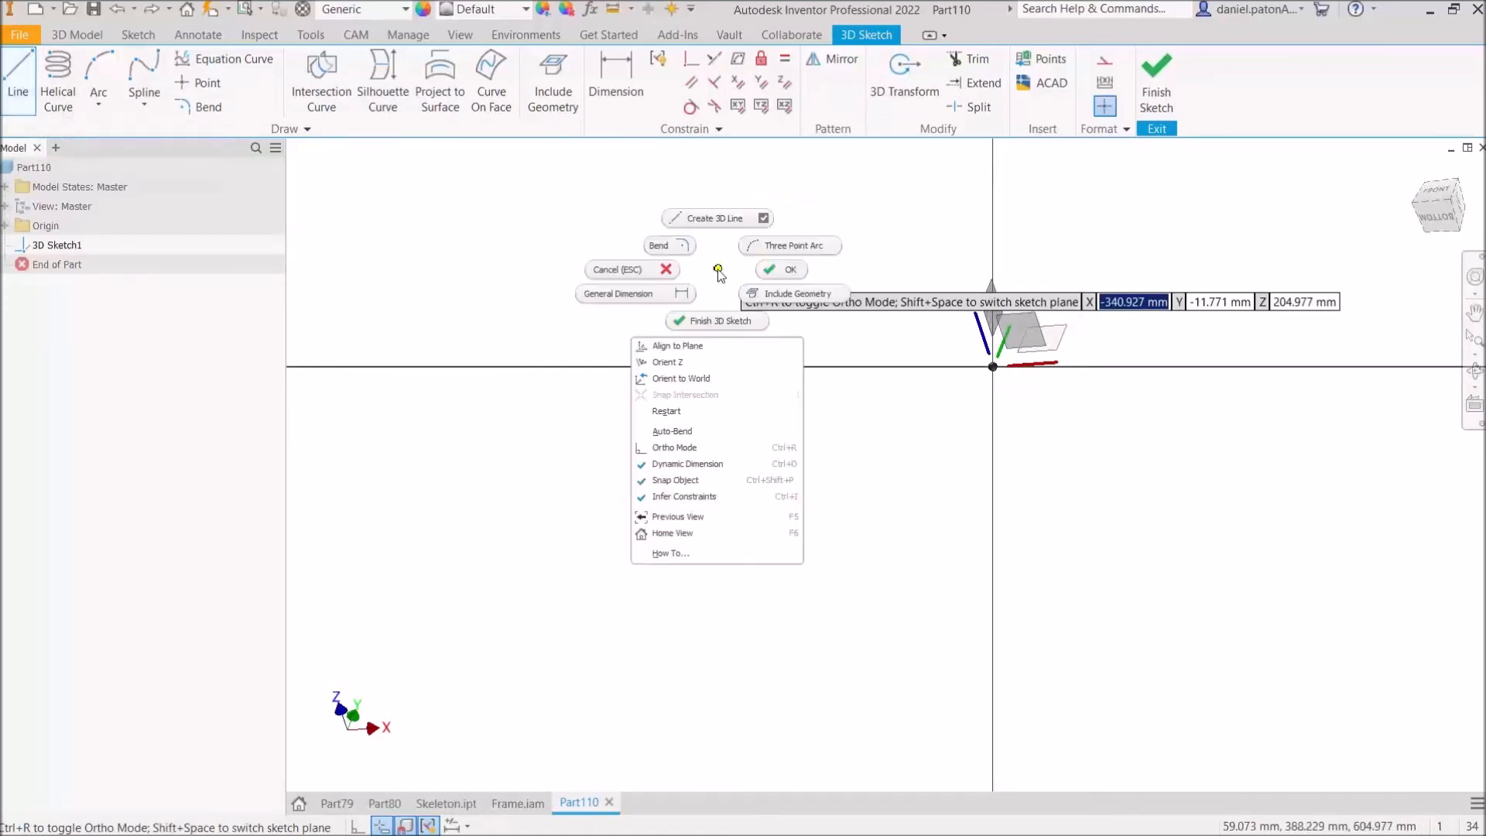
click(671, 431)
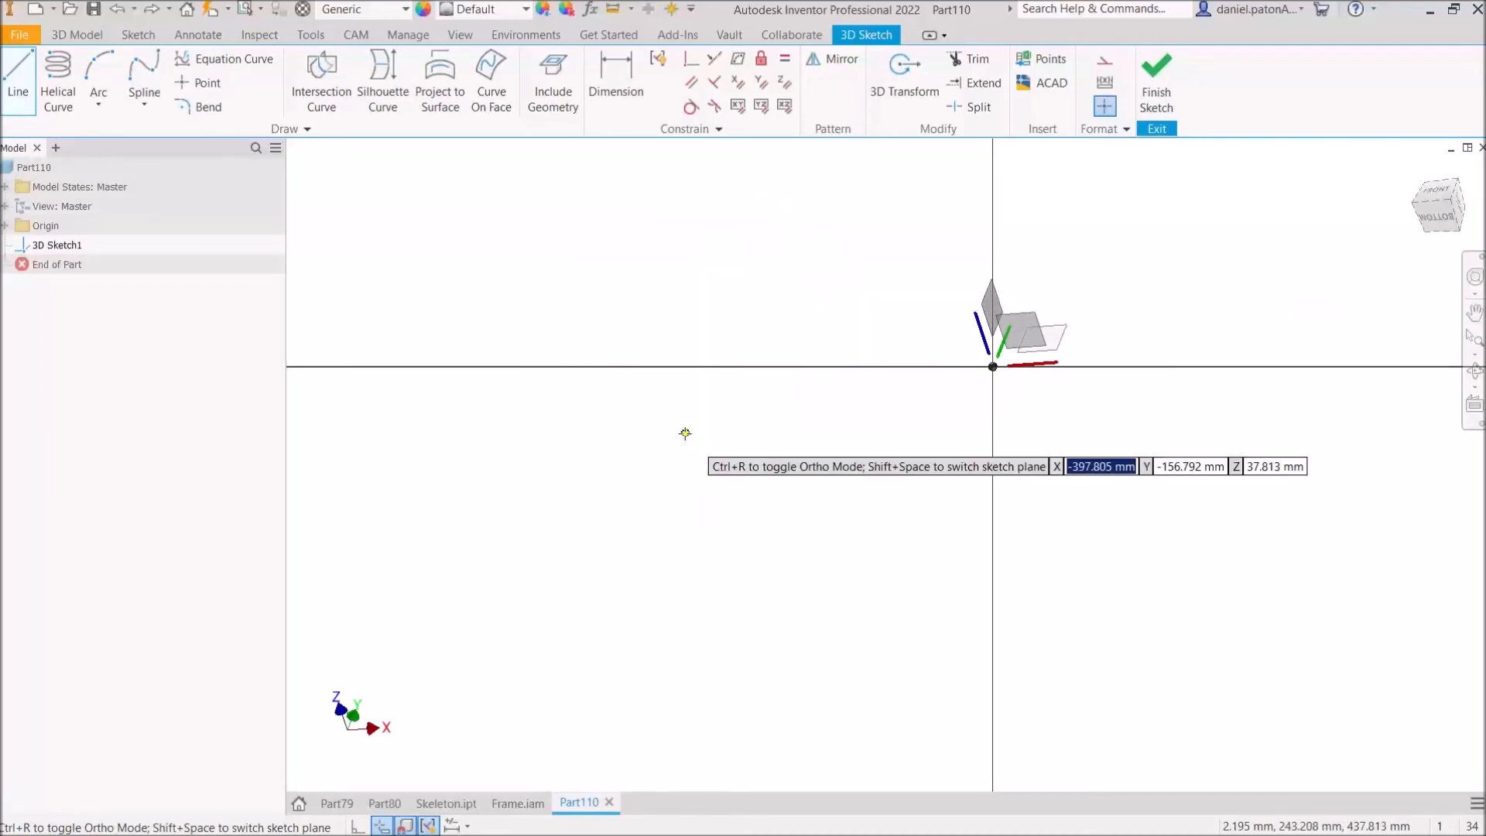
key(Escape)
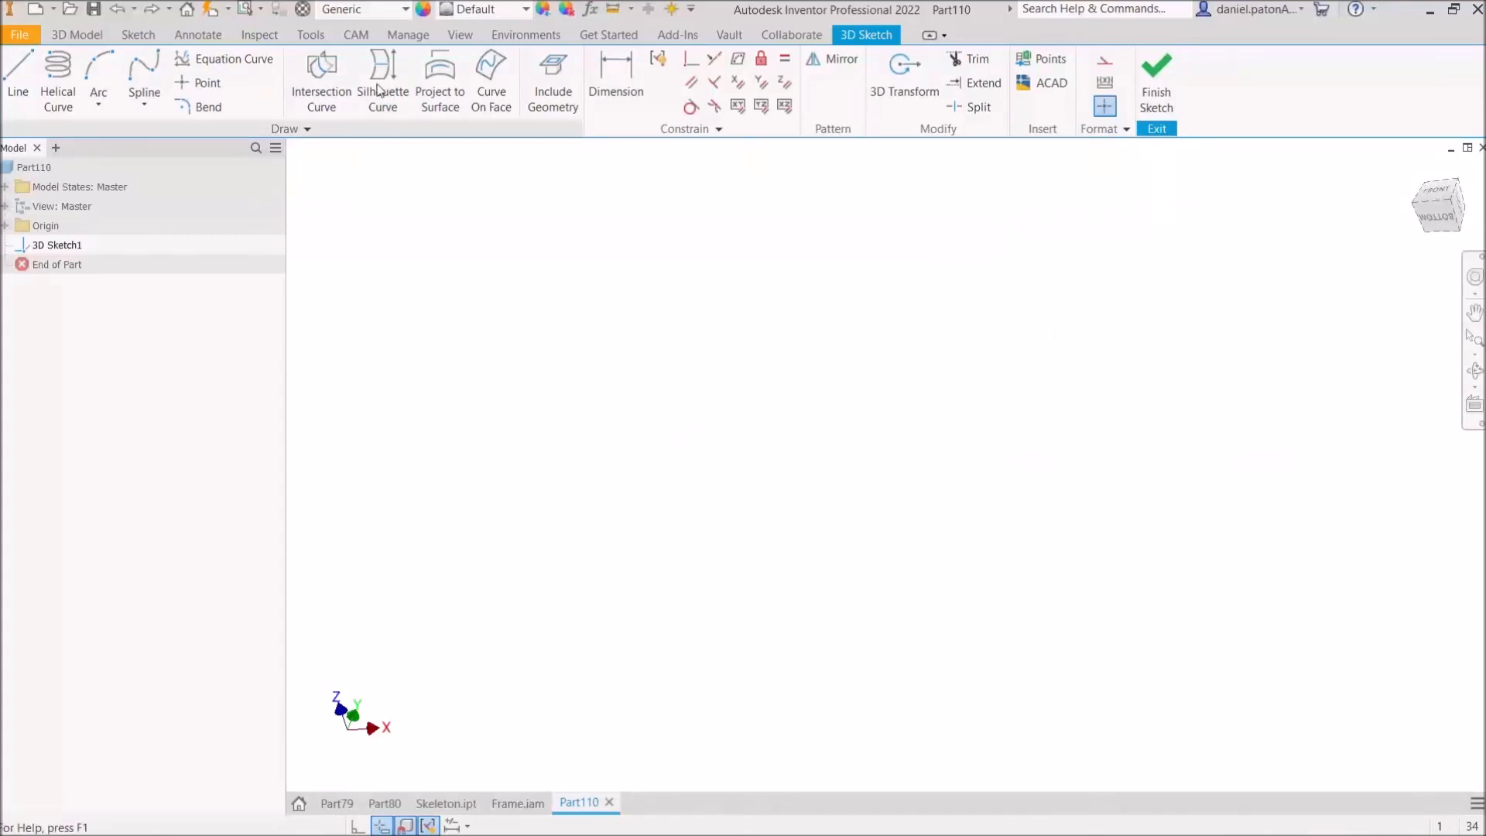
Step: Set the document's 3D sketch auto-bend radius to 20 mm
click(312, 38)
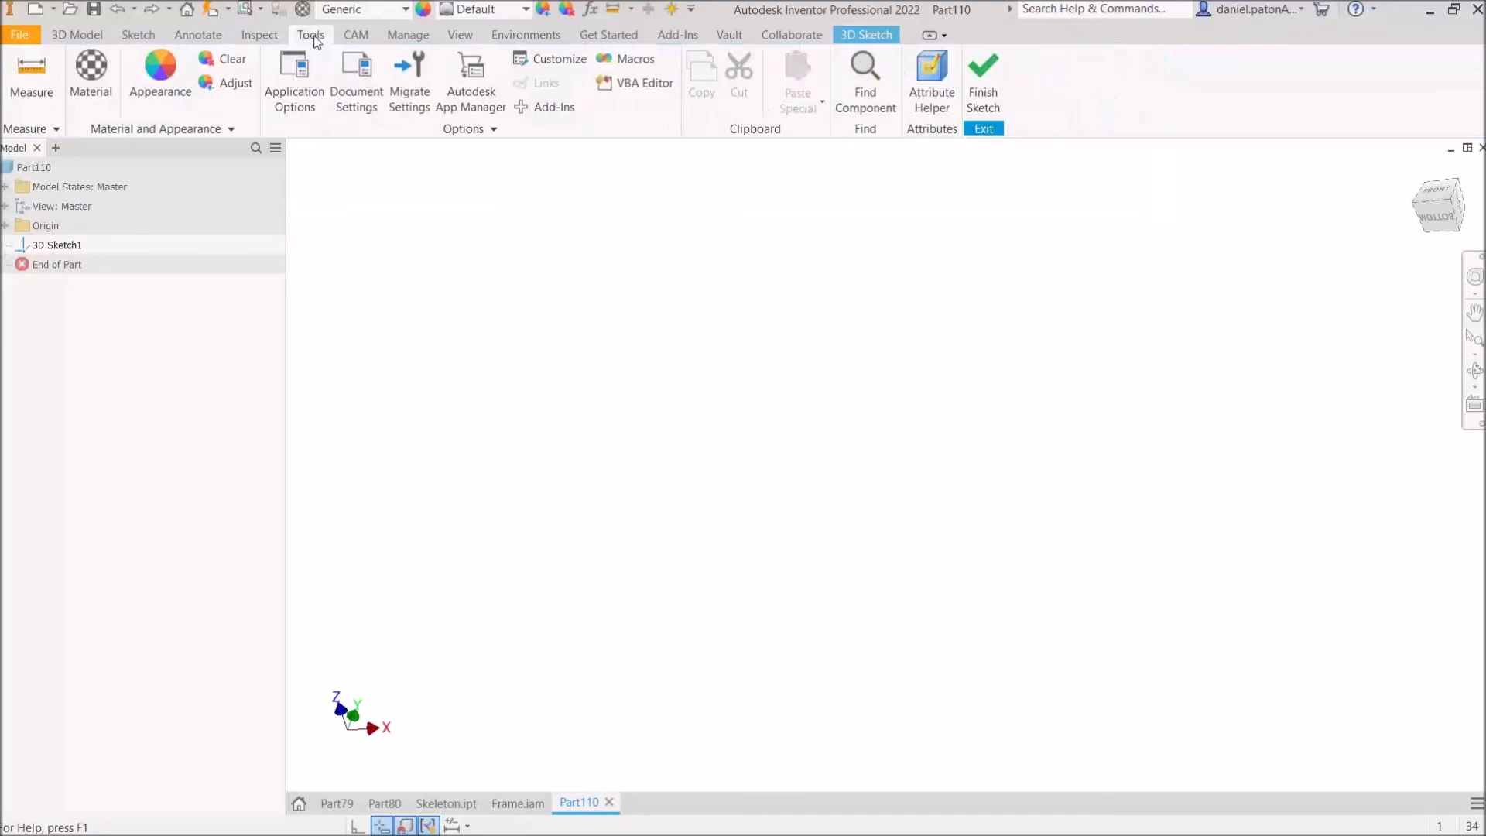
click(362, 73)
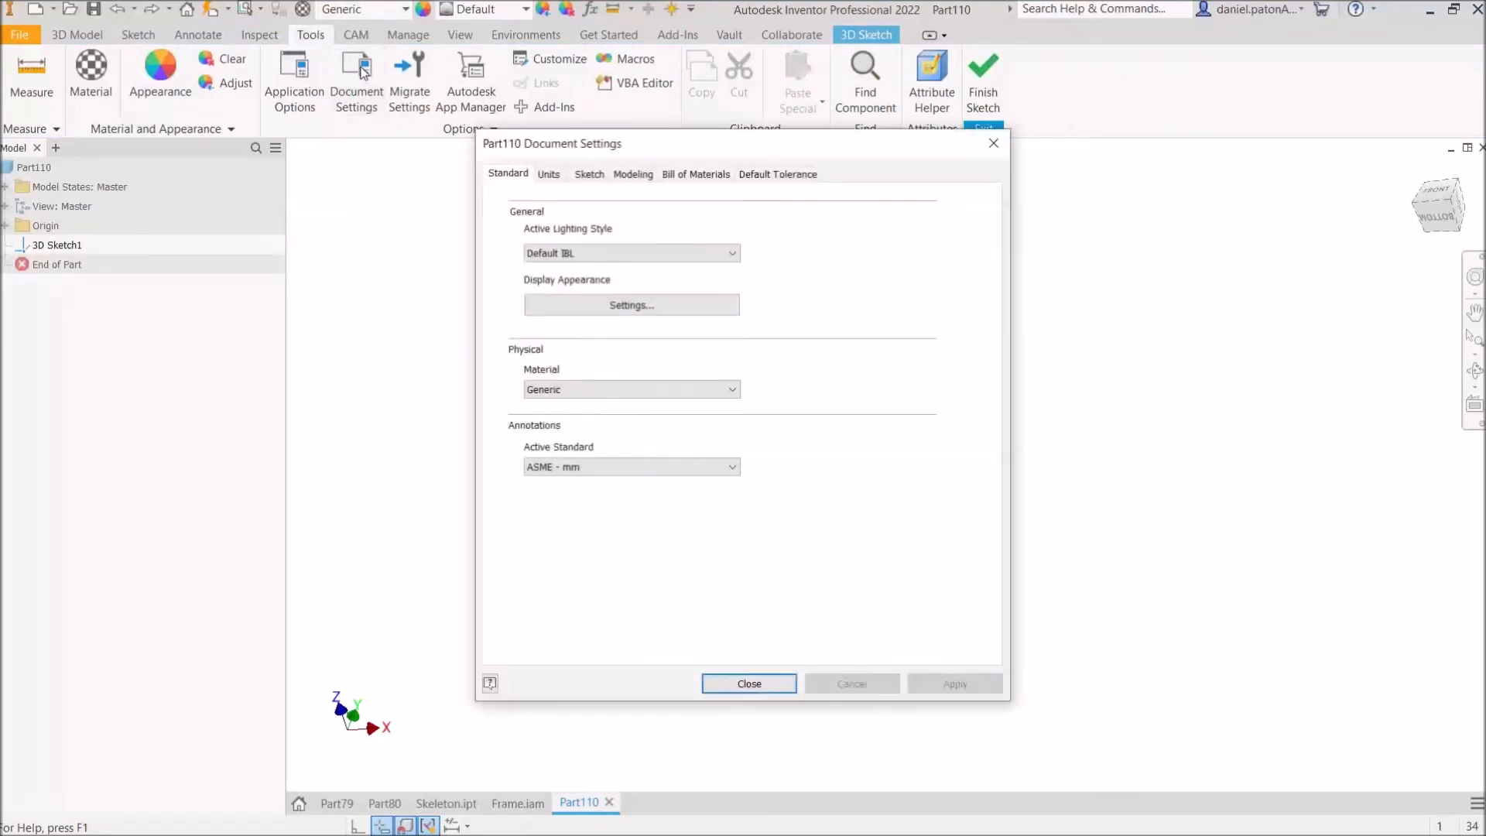
click(589, 174)
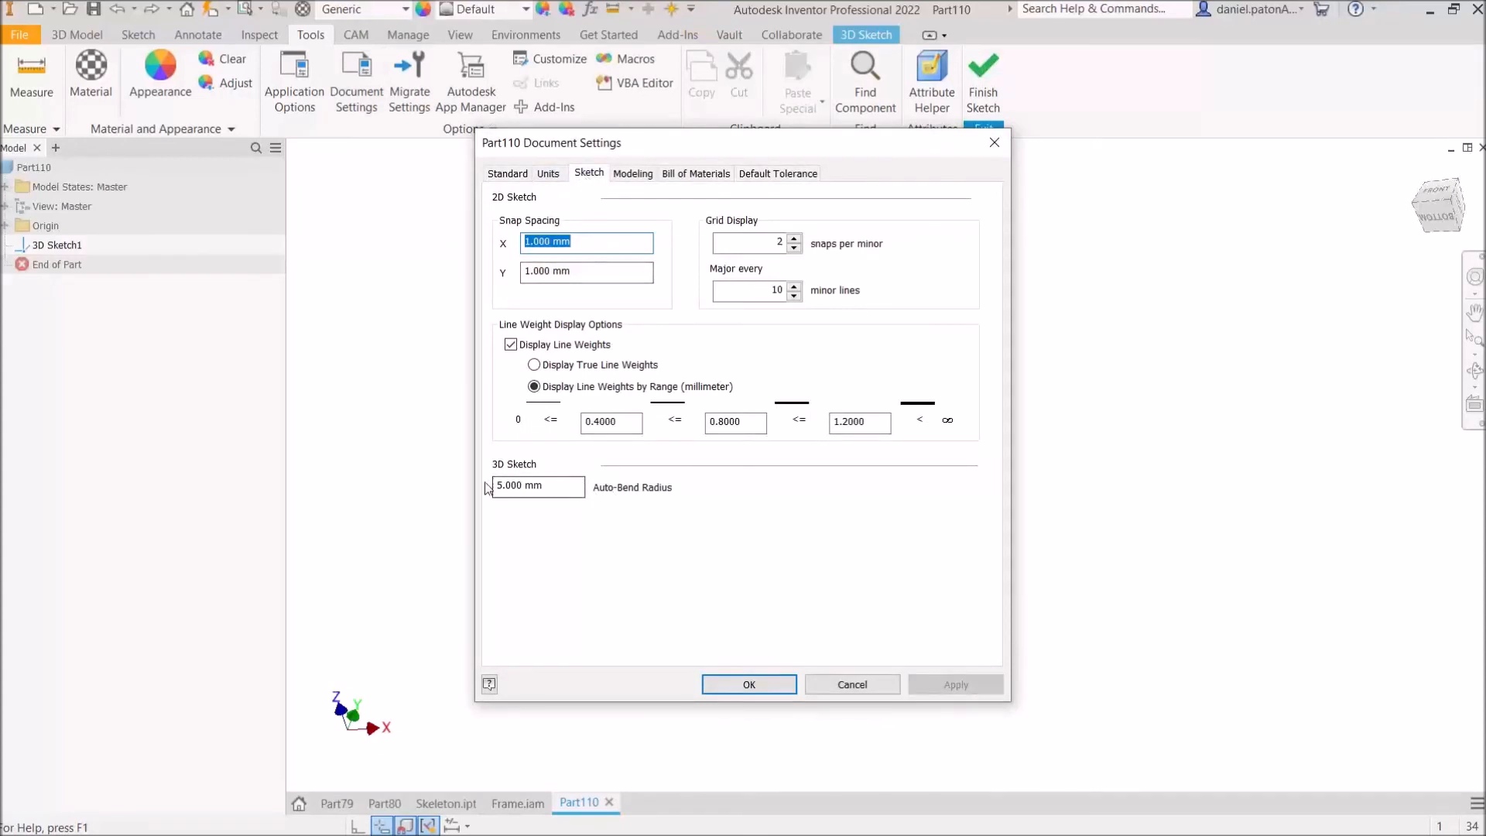
drag(561, 490, 459, 489)
text(20)
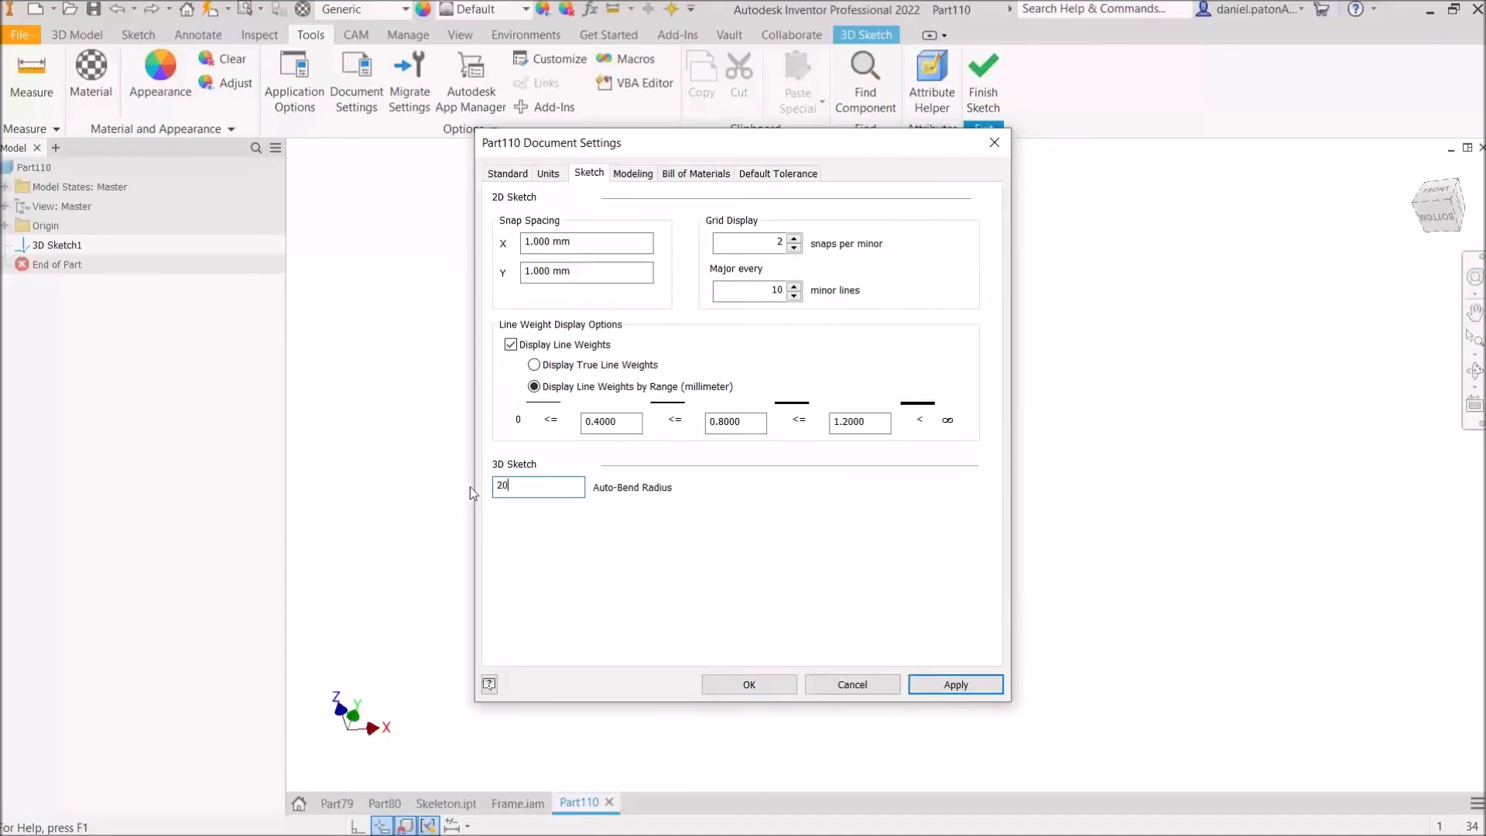
click(749, 684)
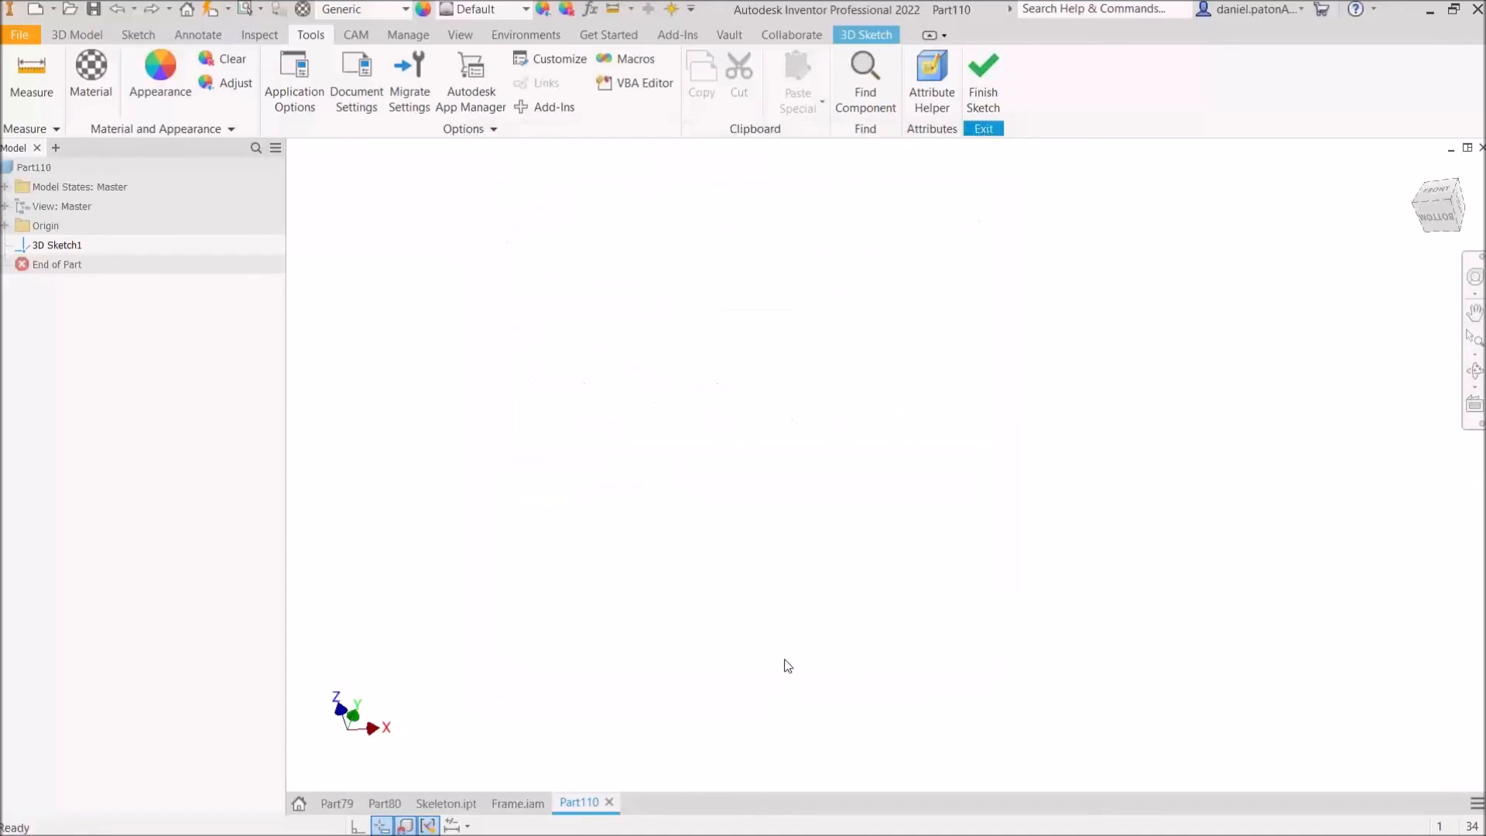
Step: Import the points from Coordinates.xlsx into the 3D sketch with the Create lines option
click(80, 36)
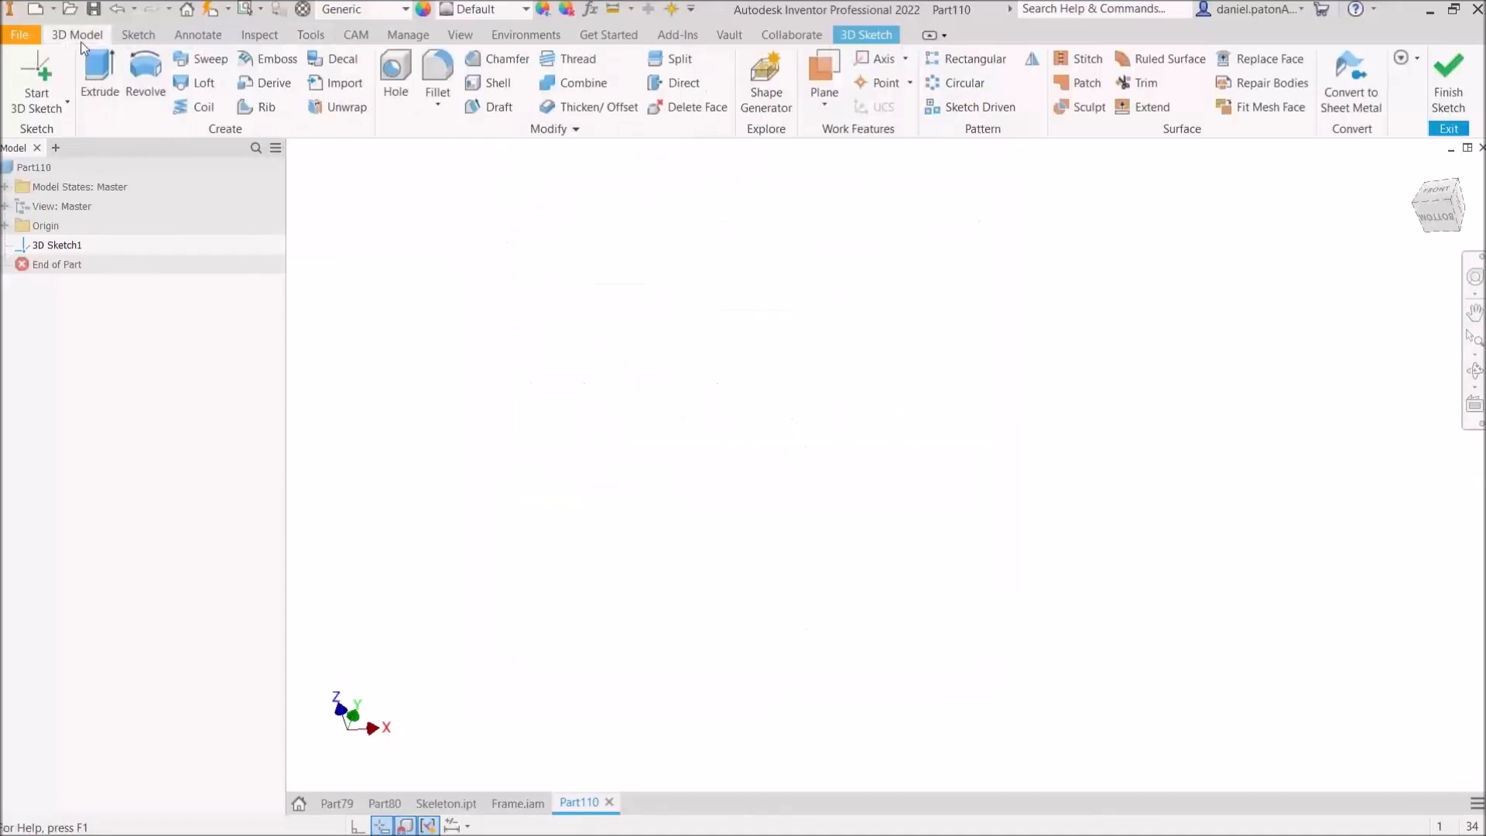
click(863, 35)
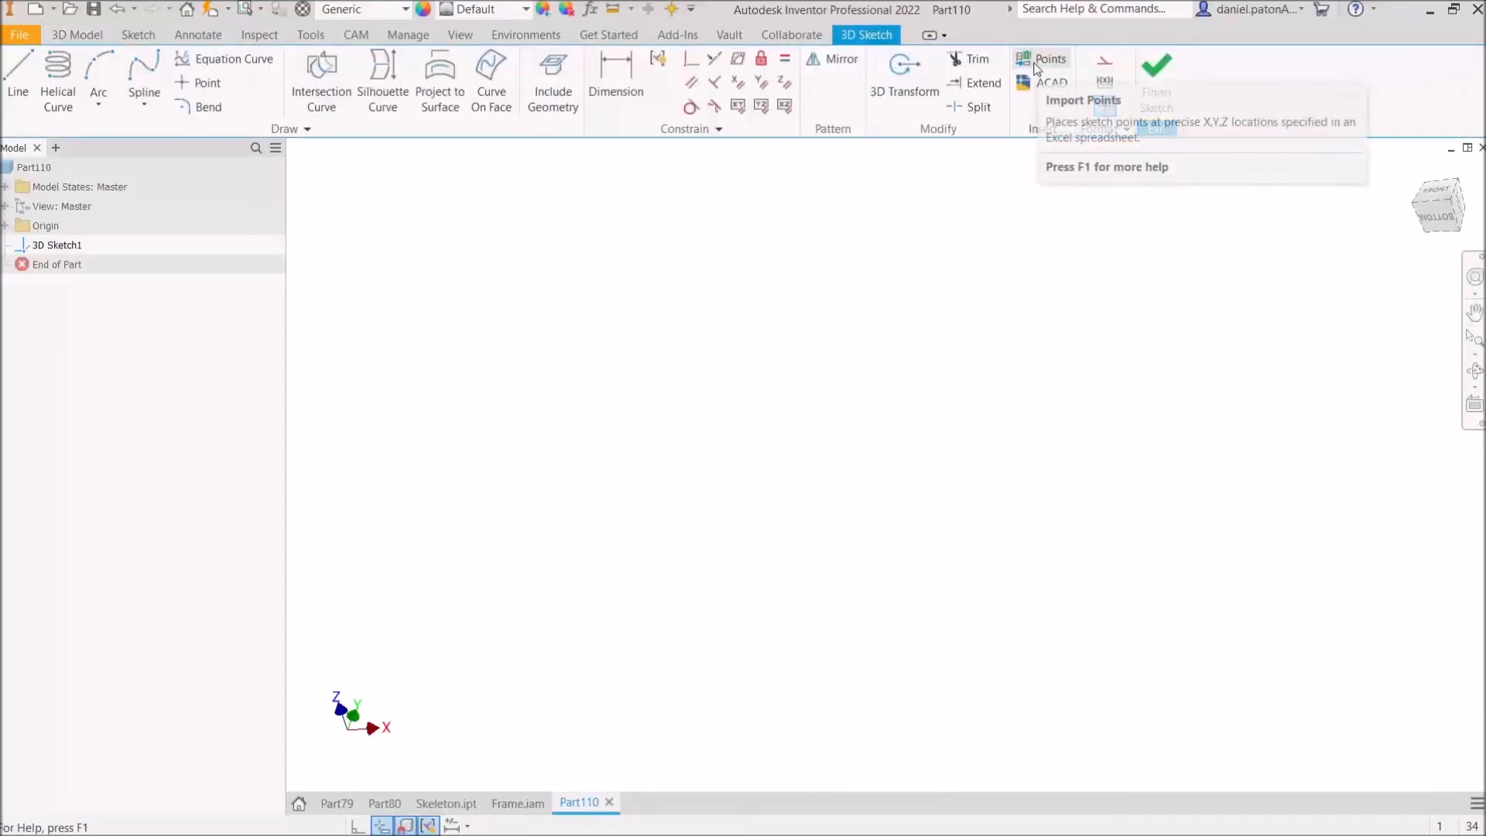
click(1036, 68)
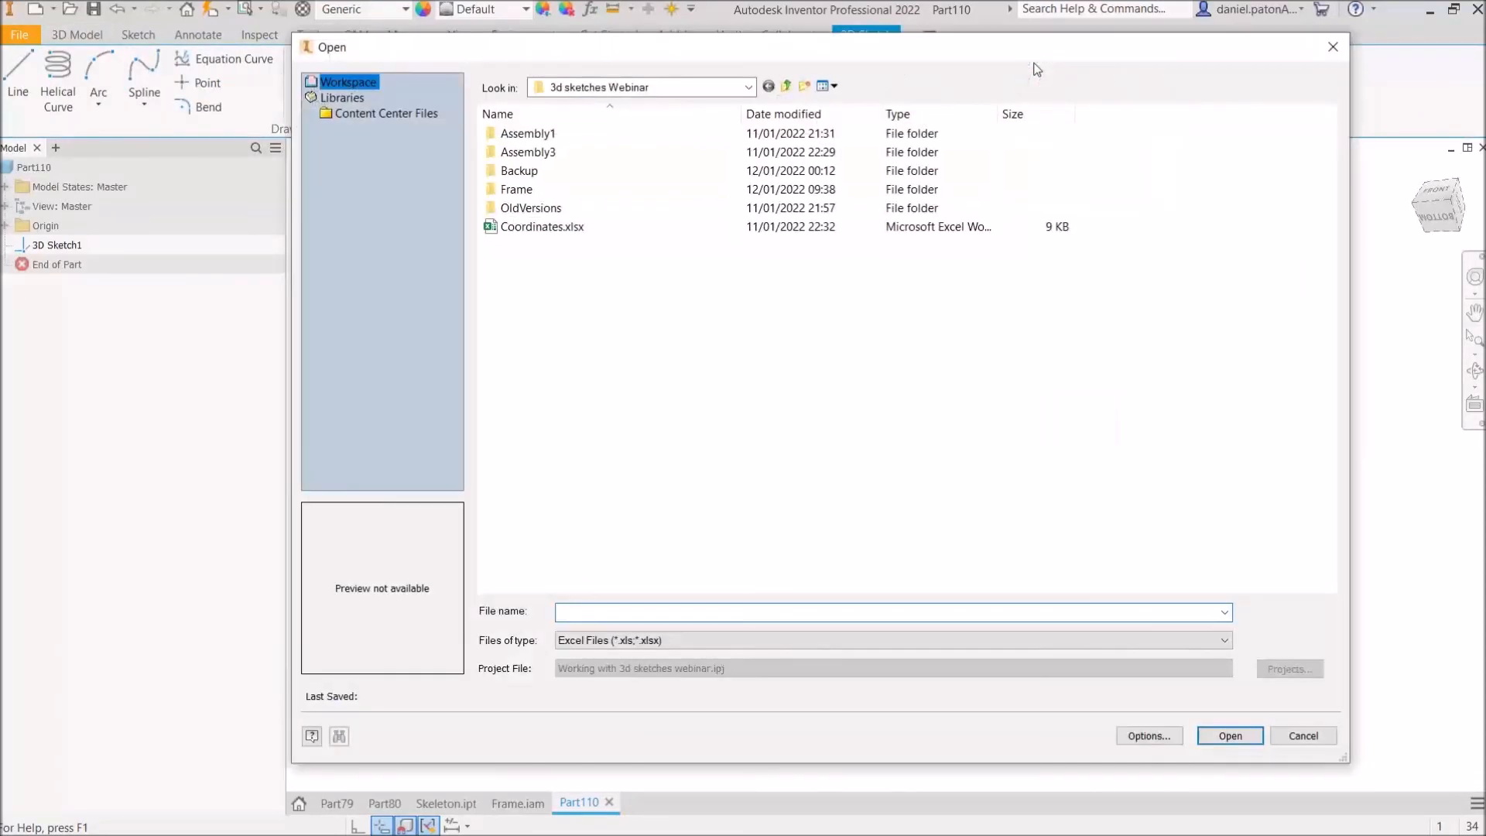
click(542, 226)
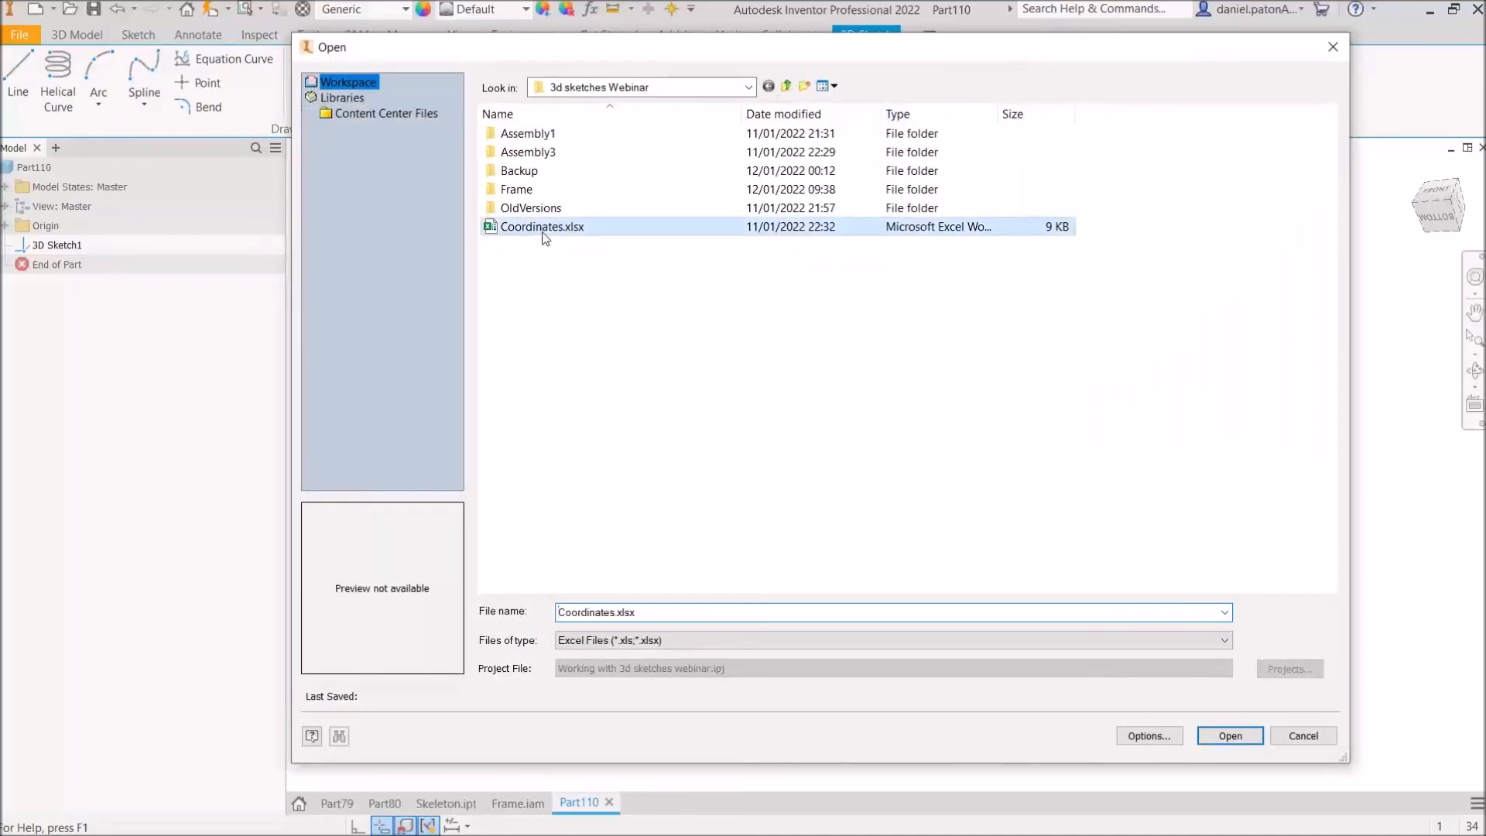
click(1141, 735)
click(354, 253)
click(495, 339)
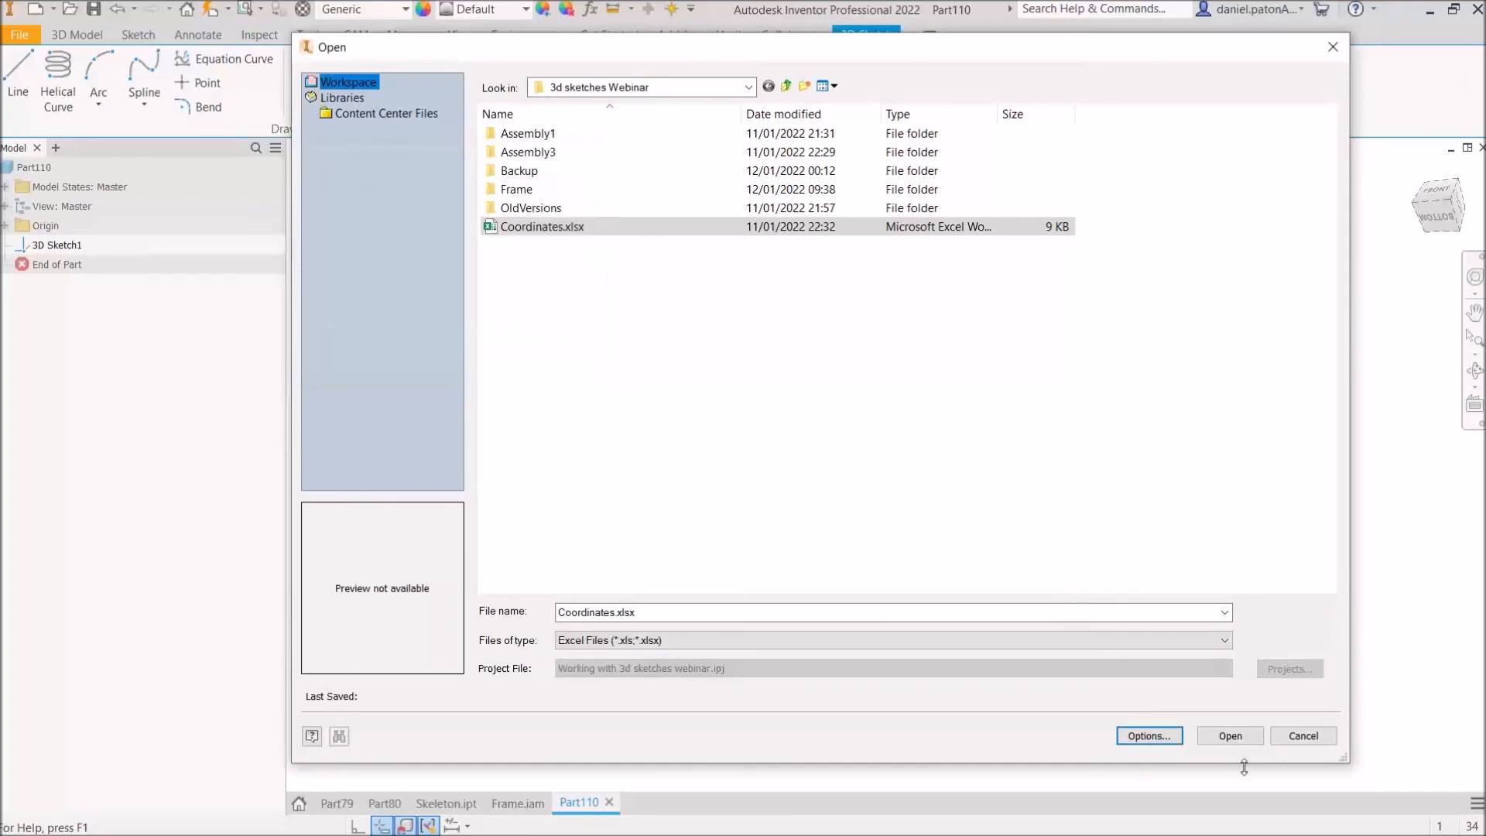
click(1230, 735)
Step: Examine the corner bends and the shape of the imported line path from several angles
middle_drag(1108, 698, 955, 521)
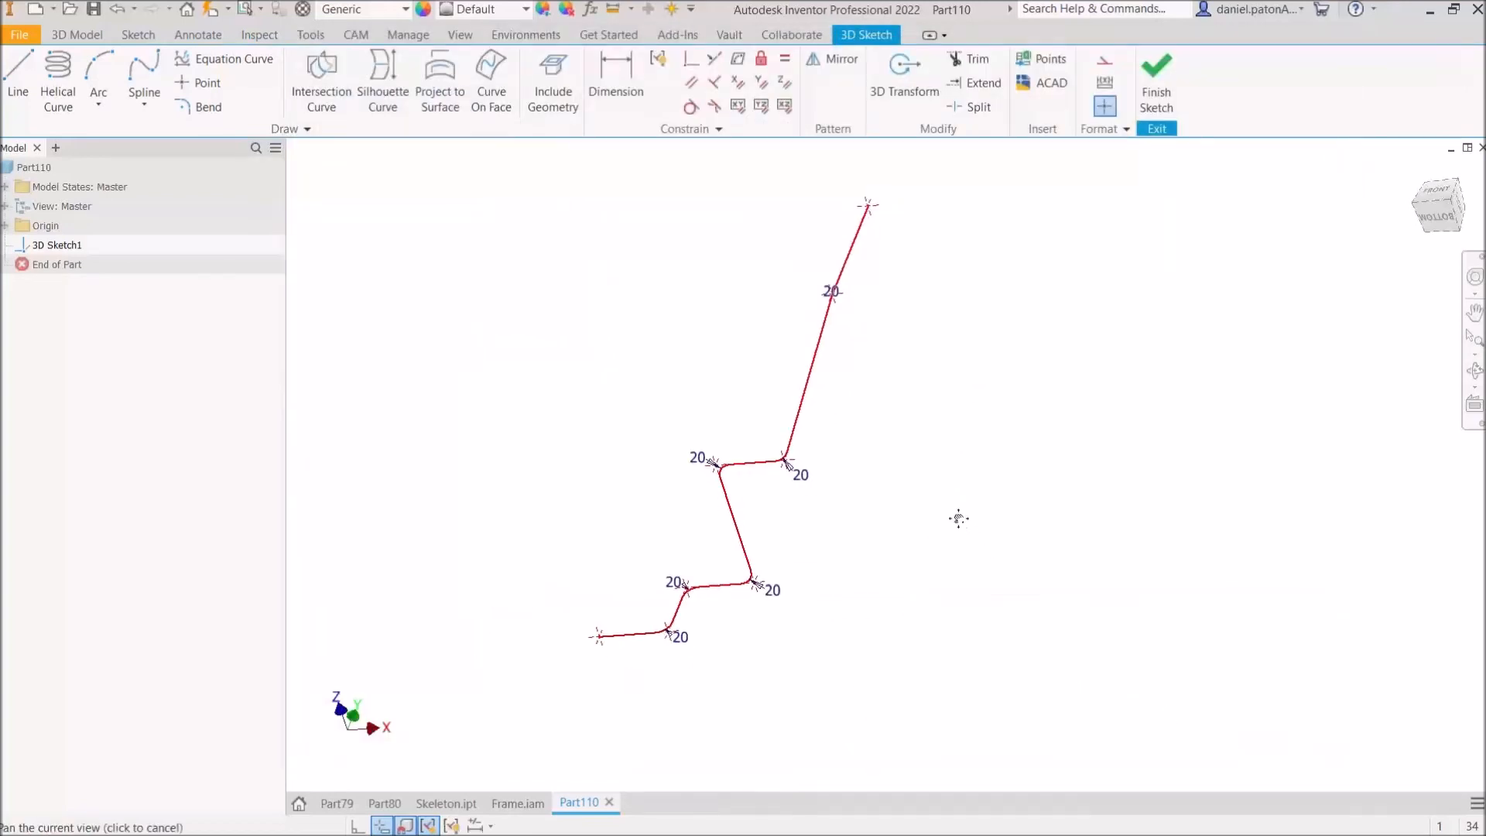
scroll(628, 640, up, 2)
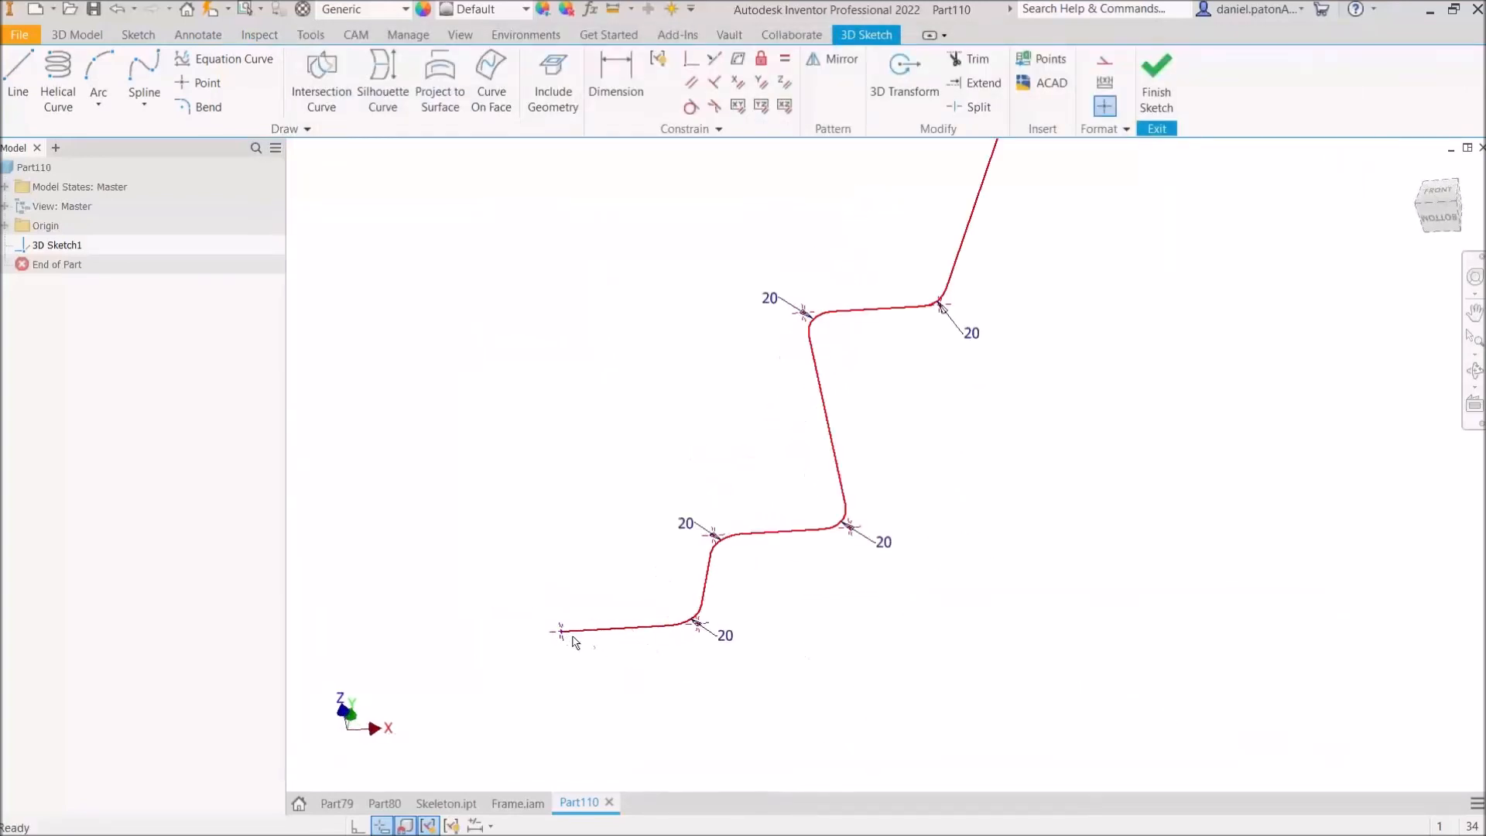
scroll(692, 628, up, 3)
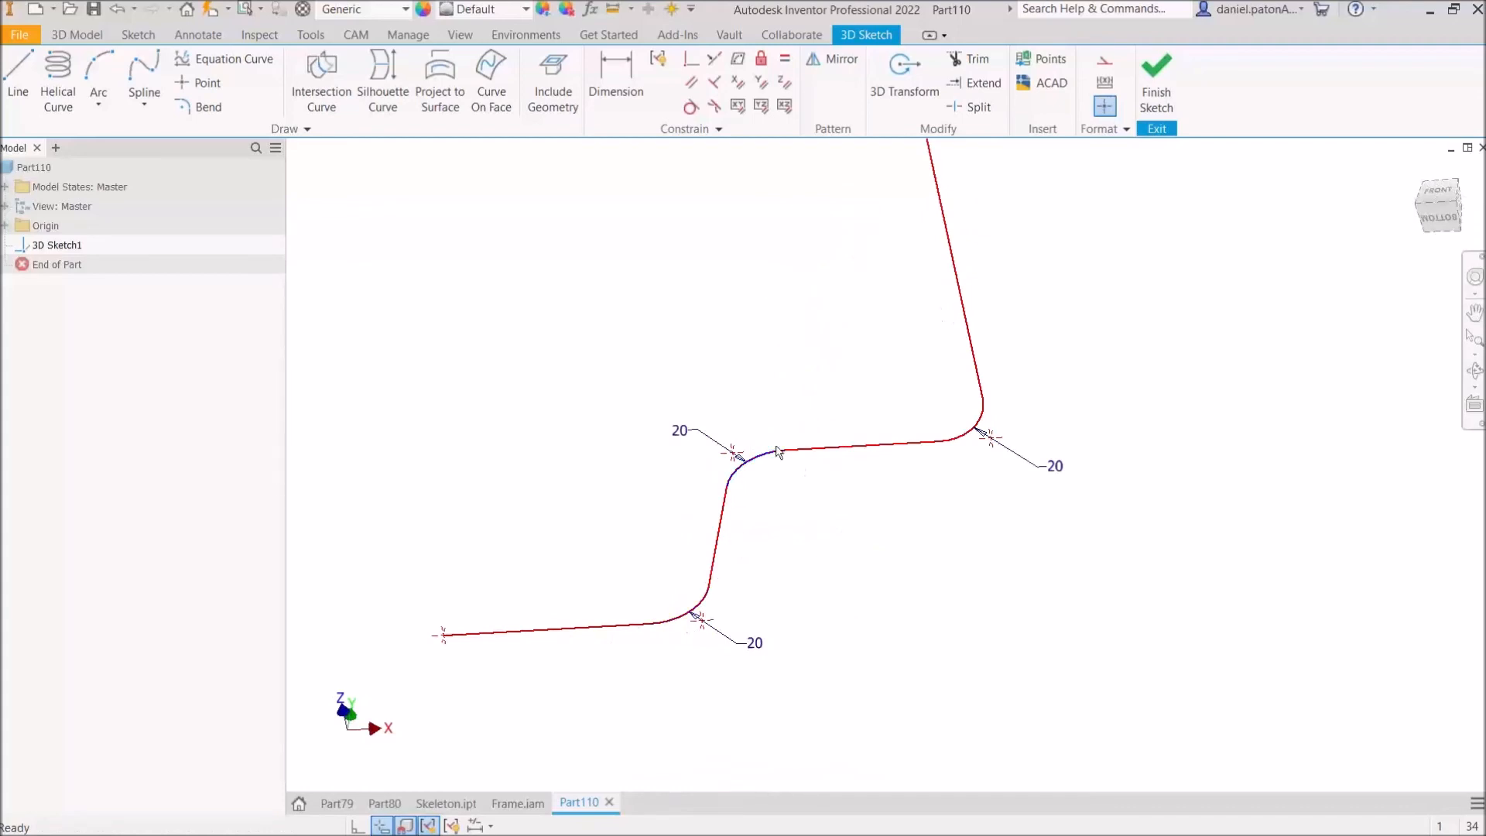
key(F2)
middle_drag(956, 503, 866, 653)
middle_drag(721, 687, 840, 476)
drag(721, 378, 721, 377)
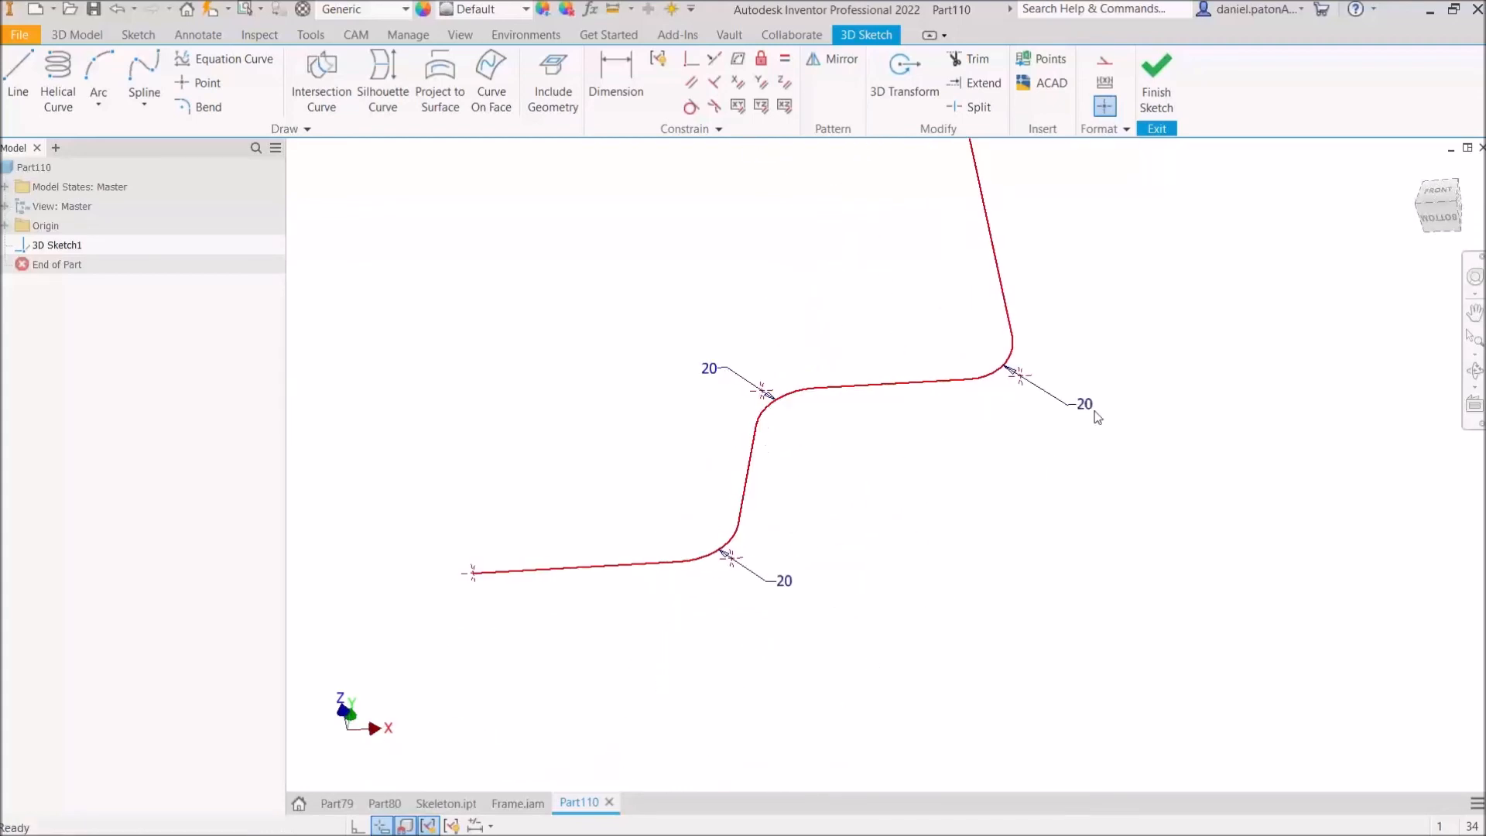
mouse_move(1119, 491)
shift+middle_down()
mouse_move(995, 491)
mouse_move(944, 540)
mouse_move(1015, 521)
mouse_move(985, 523)
mouse_move(1010, 518)
mouse_move(1014, 637)
mouse_move(1022, 449)
shift+middle_up()
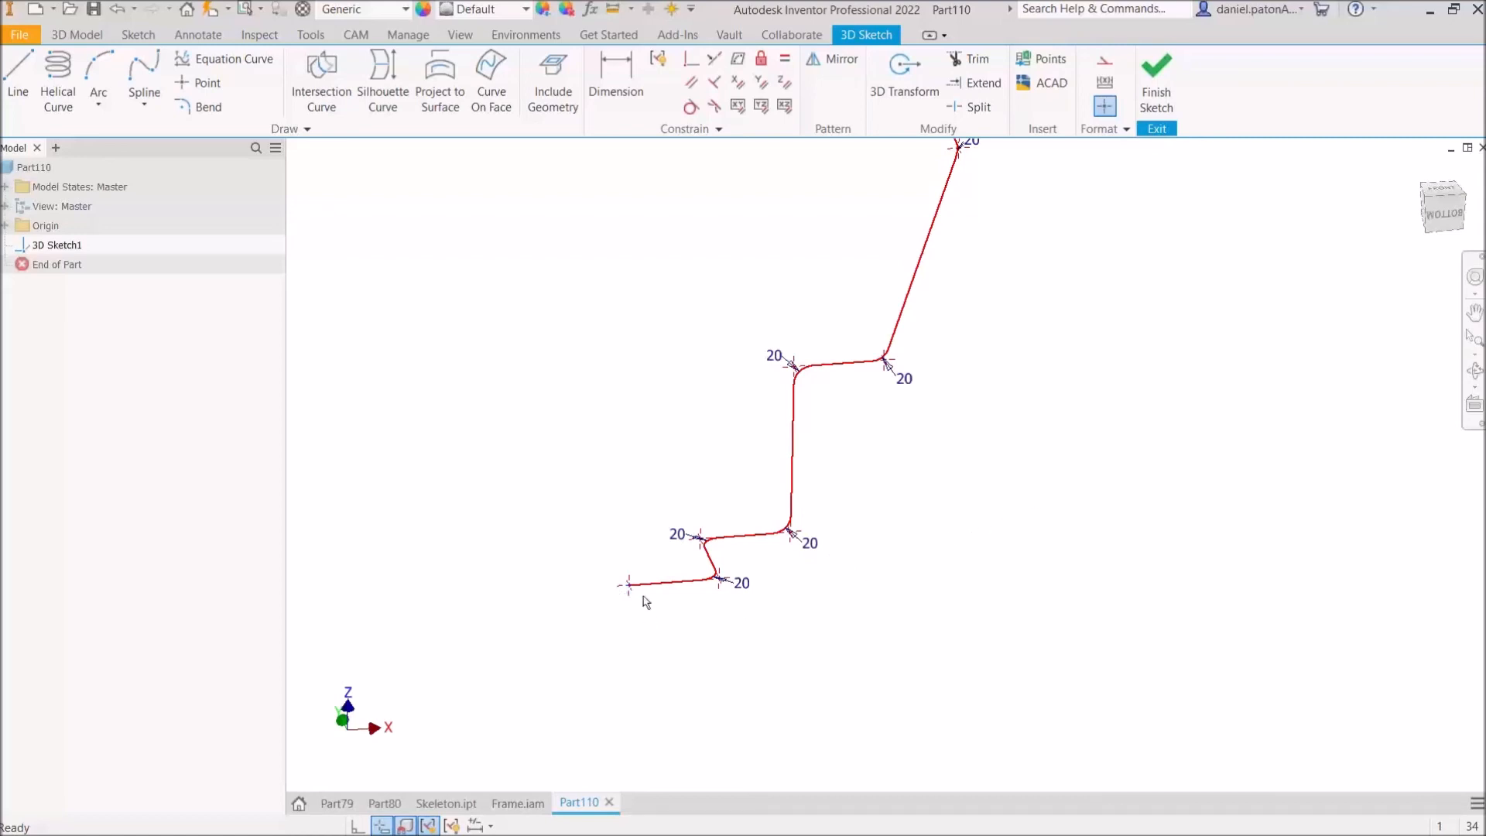
middle_drag(1079, 476, 913, 650)
middle_drag(939, 570, 1045, 497)
mouse_move(950, 564)
shift+middle_down()
mouse_move(944, 583)
mouse_move(714, 702)
shift+middle_up()
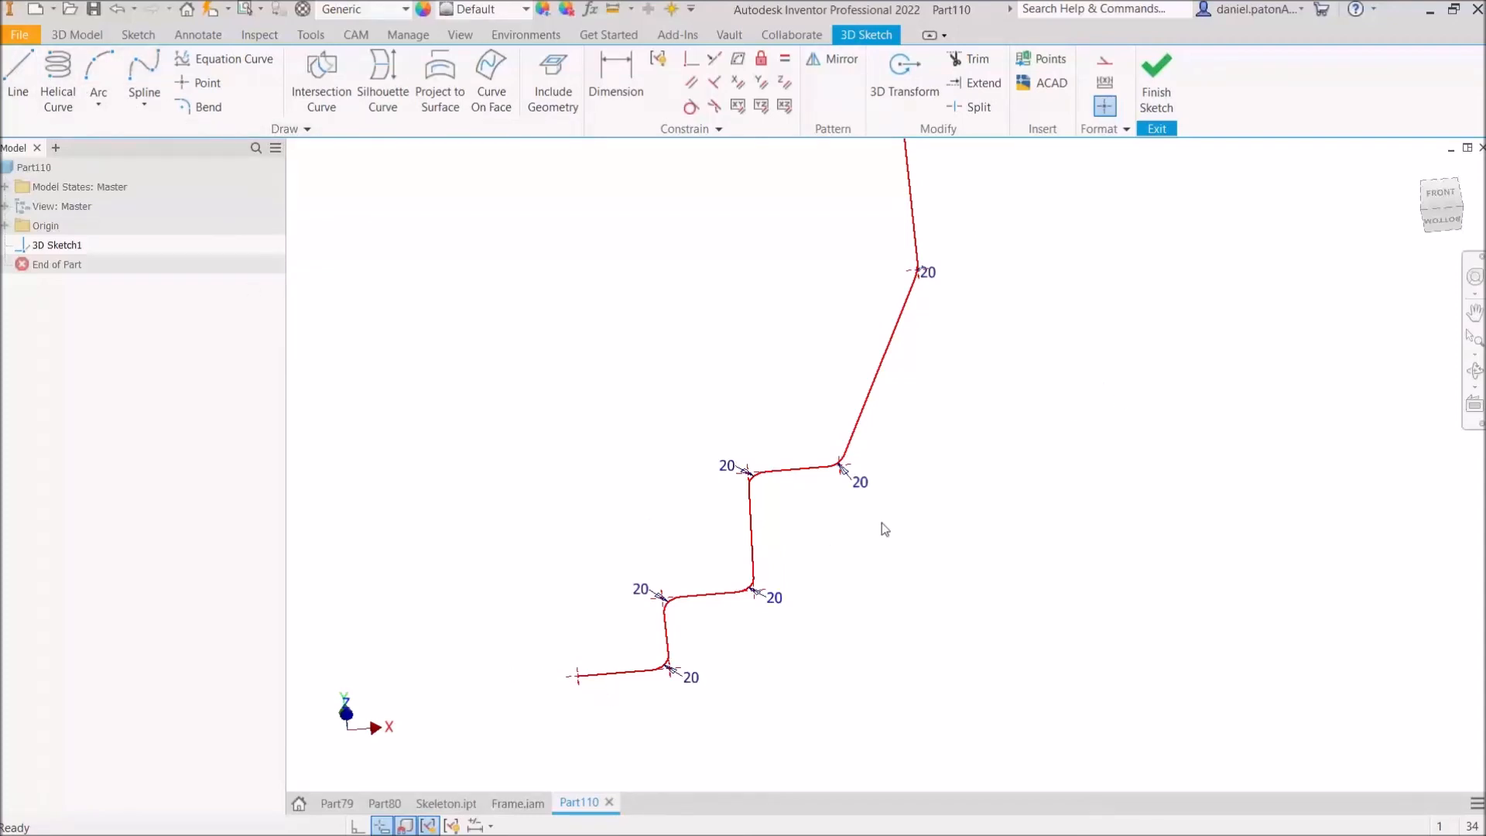
middle_drag(1089, 522, 1001, 557)
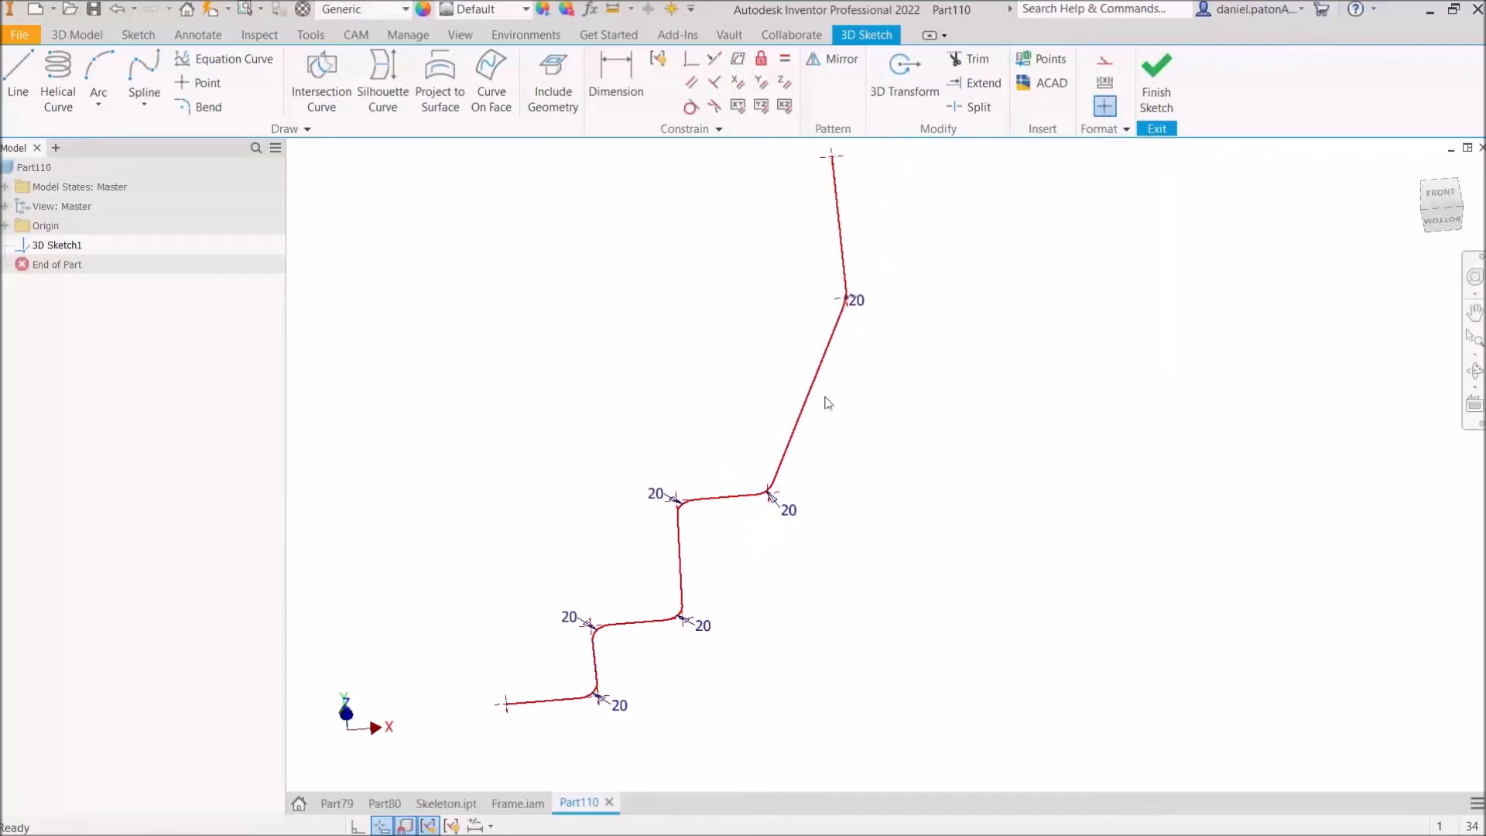
mouse_move(1044, 338)
middle_down()
mouse_move(1068, 365)
mouse_move(1085, 256)
middle_up()
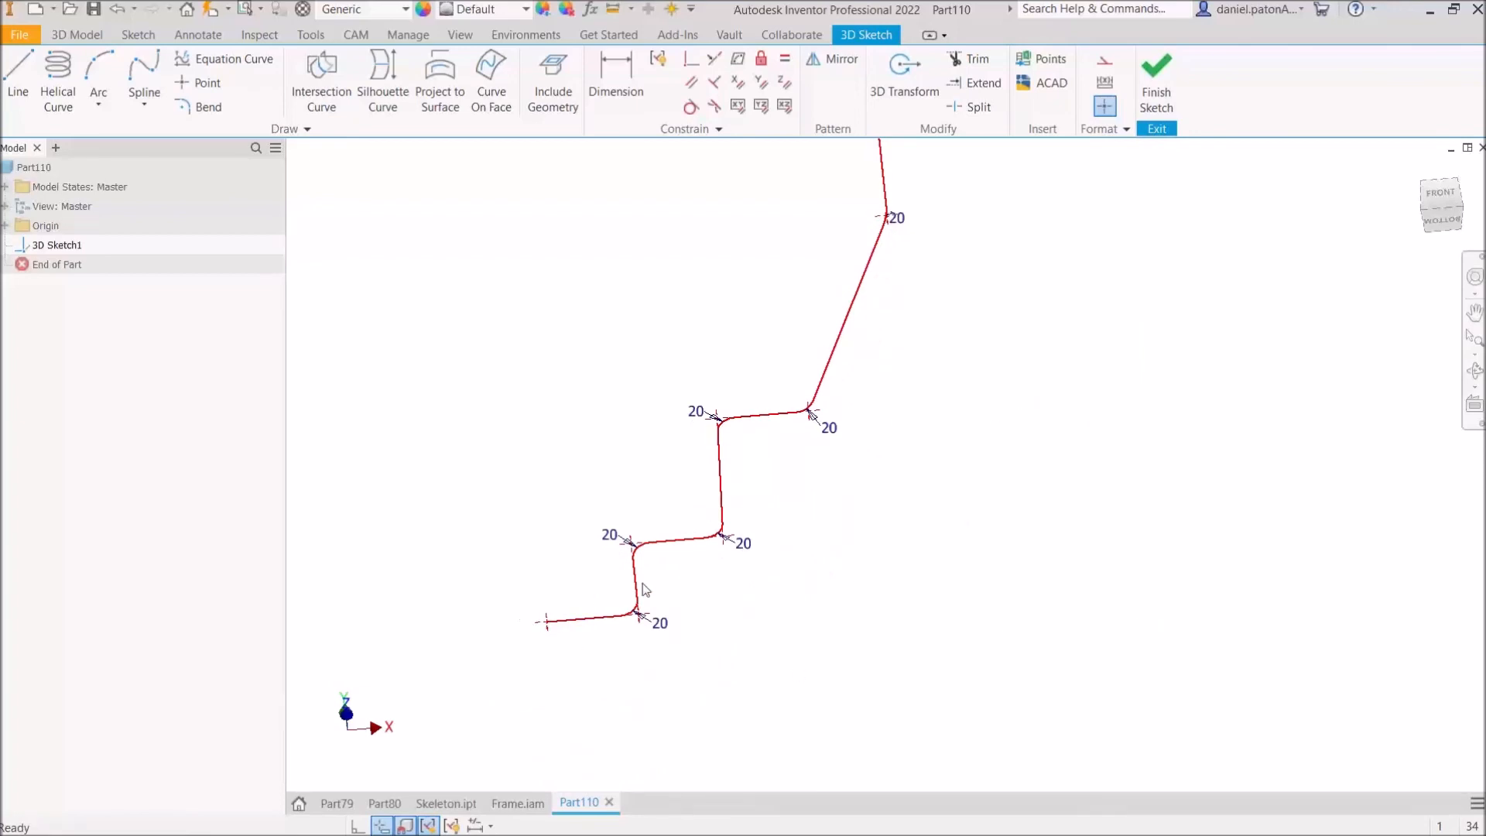
Step: Try moving the path's second line, counted from the end farthest from the origin, and undo the move
middle_drag(829, 258, 1007, 241)
drag(811, 567, 842, 568)
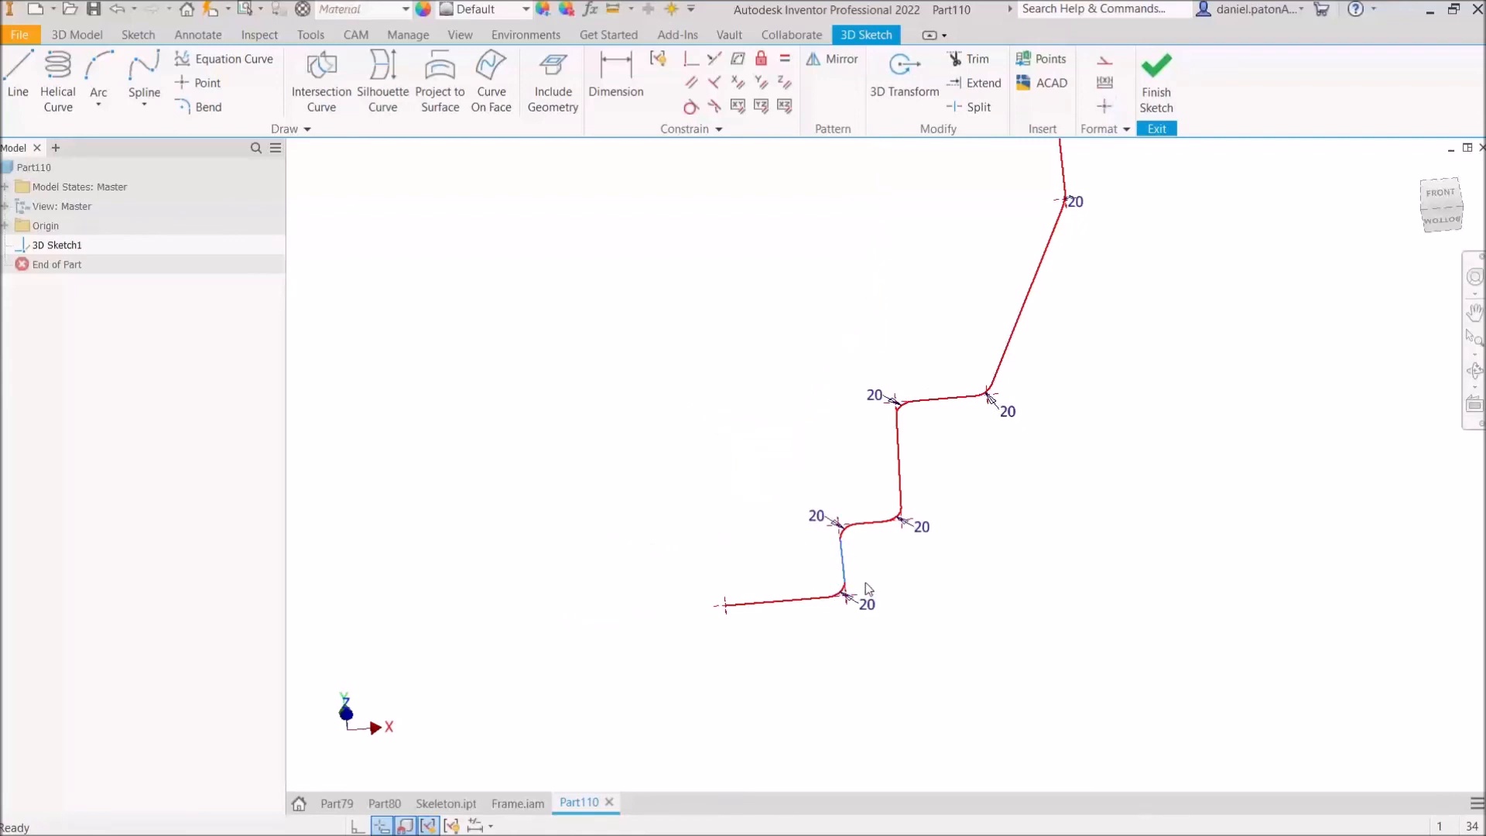
key(ctrl+z)
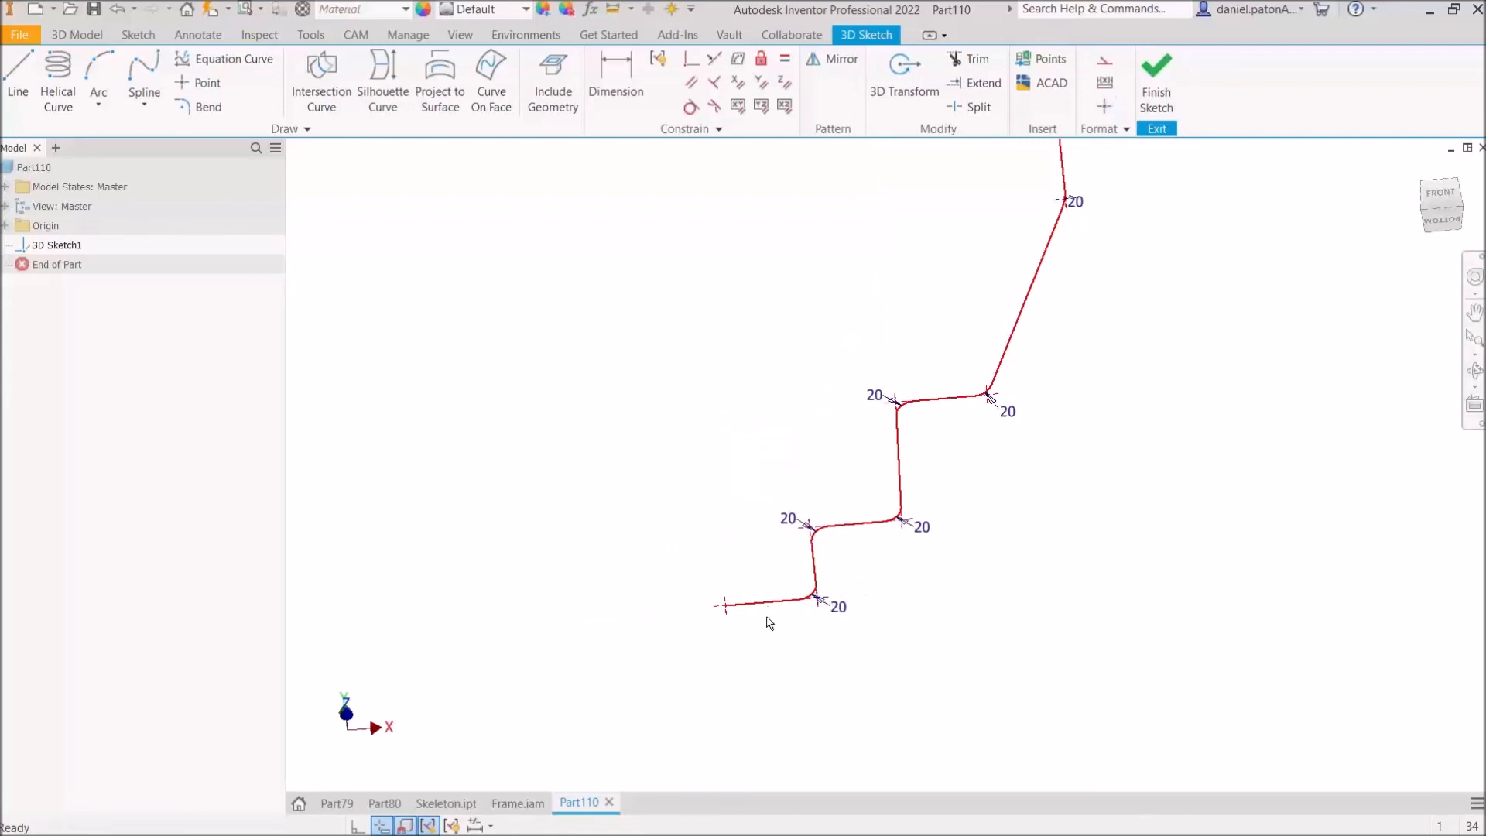
Step: Apply the Fix constraint to the whole imported path so that every line is locked in place
click(761, 67)
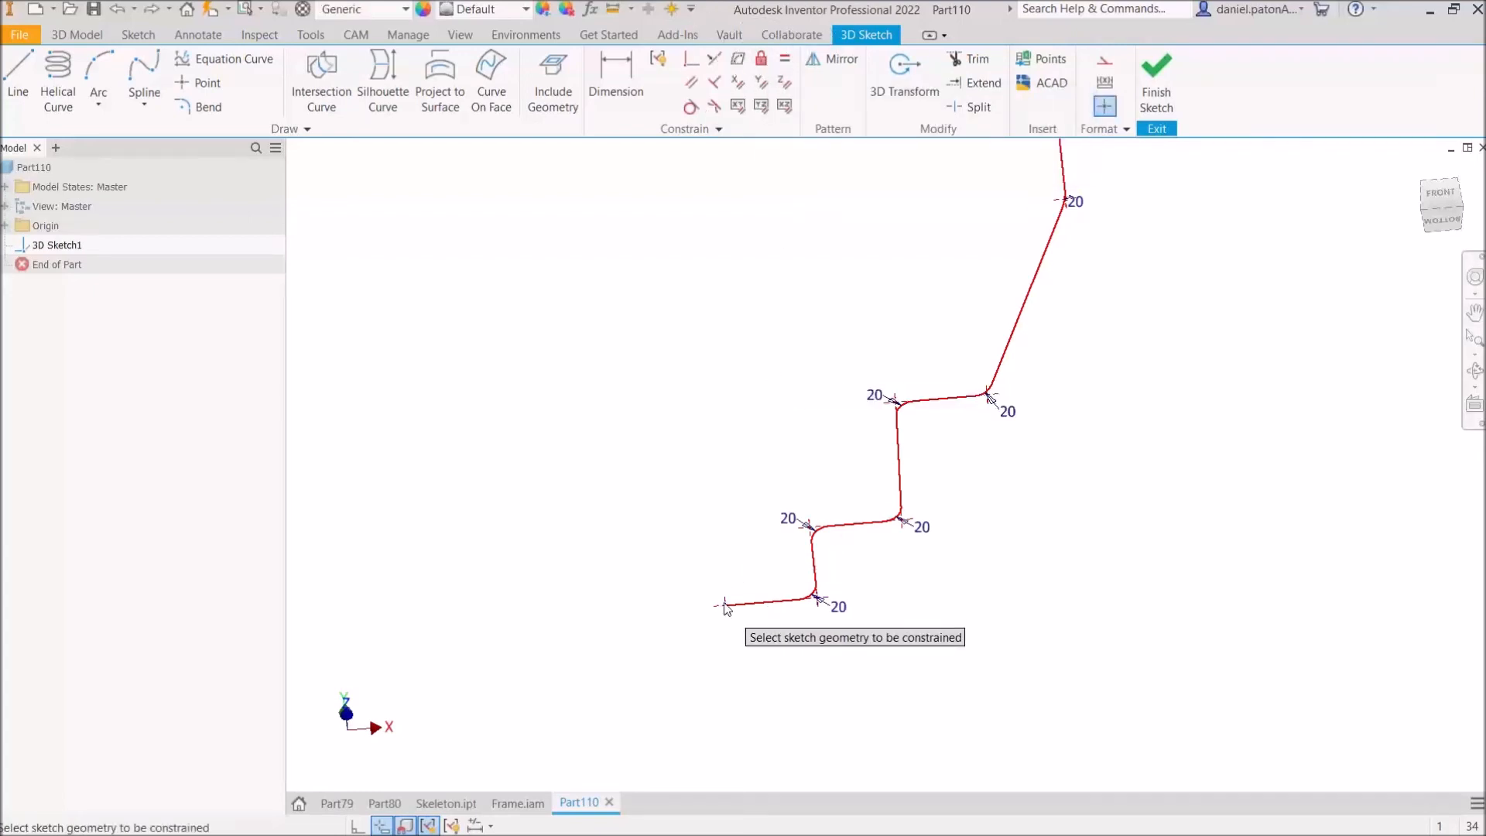
click(811, 600)
click(820, 550)
click(882, 522)
click(899, 418)
click(940, 398)
click(1070, 204)
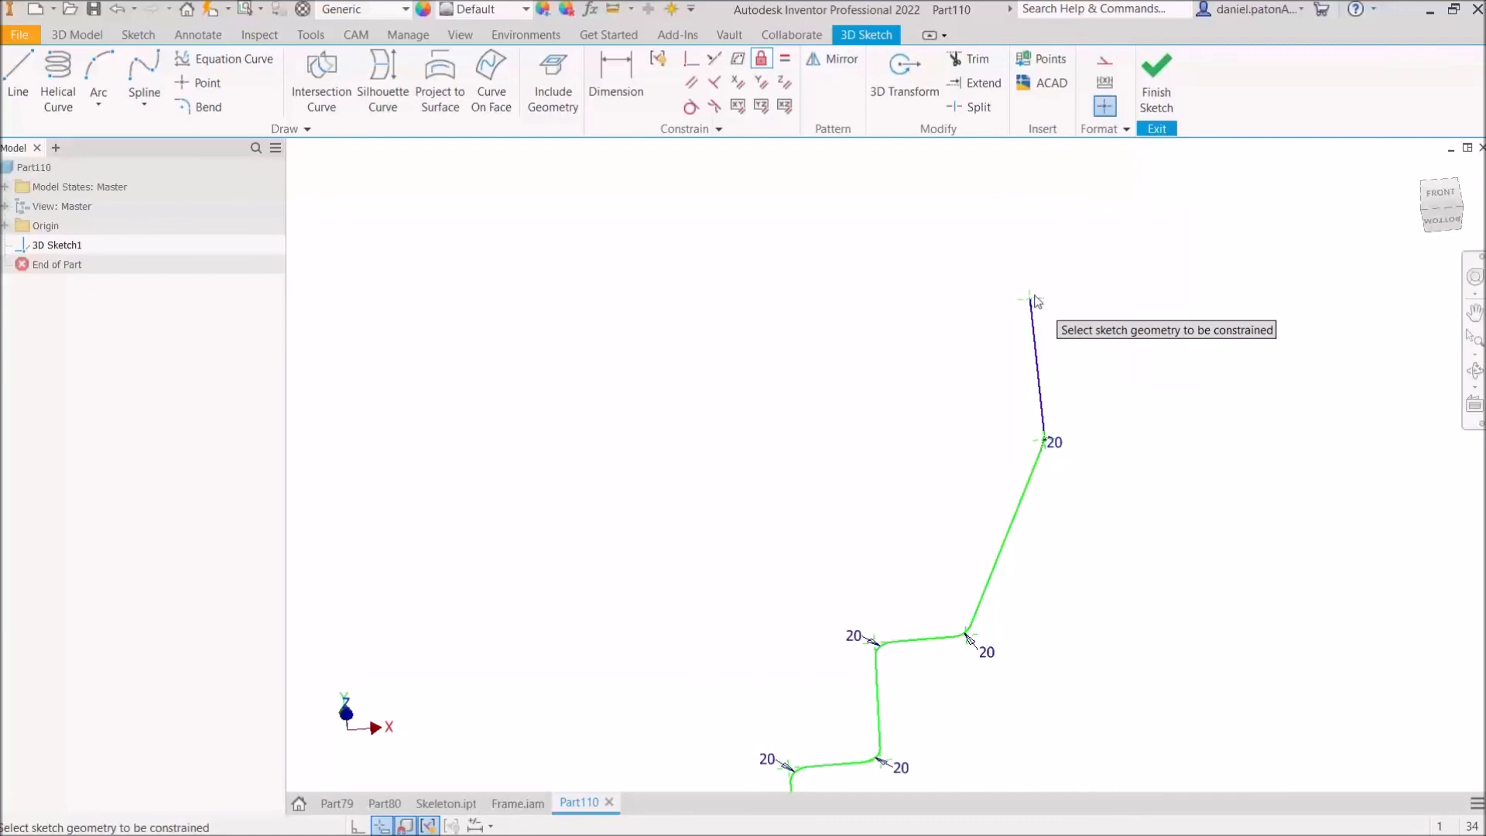
click(1036, 301)
right_click(1140, 311)
click(1199, 315)
scroll(1135, 537, up, 2)
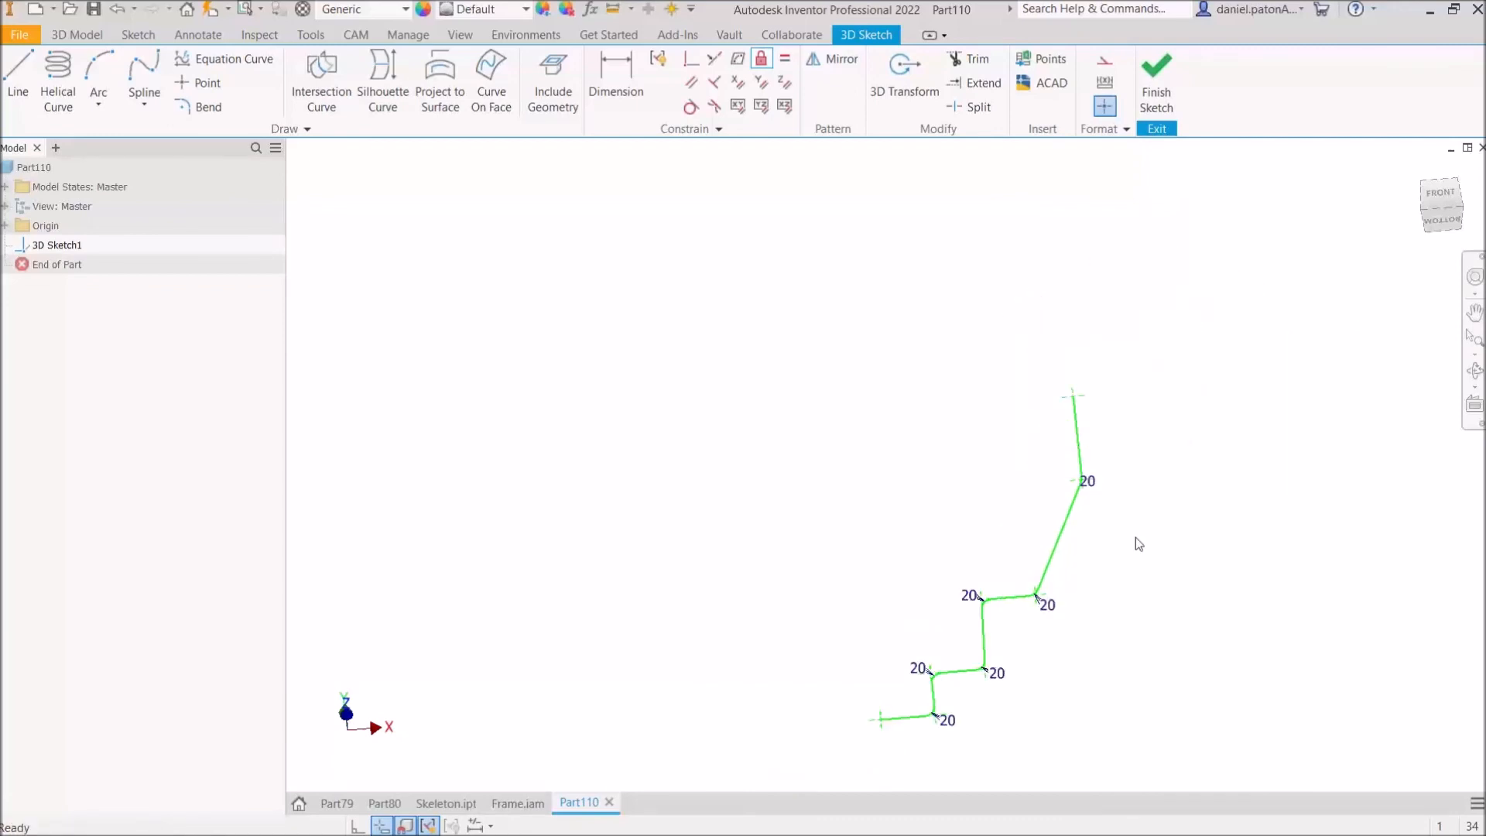
middle_drag(1135, 537, 1022, 454)
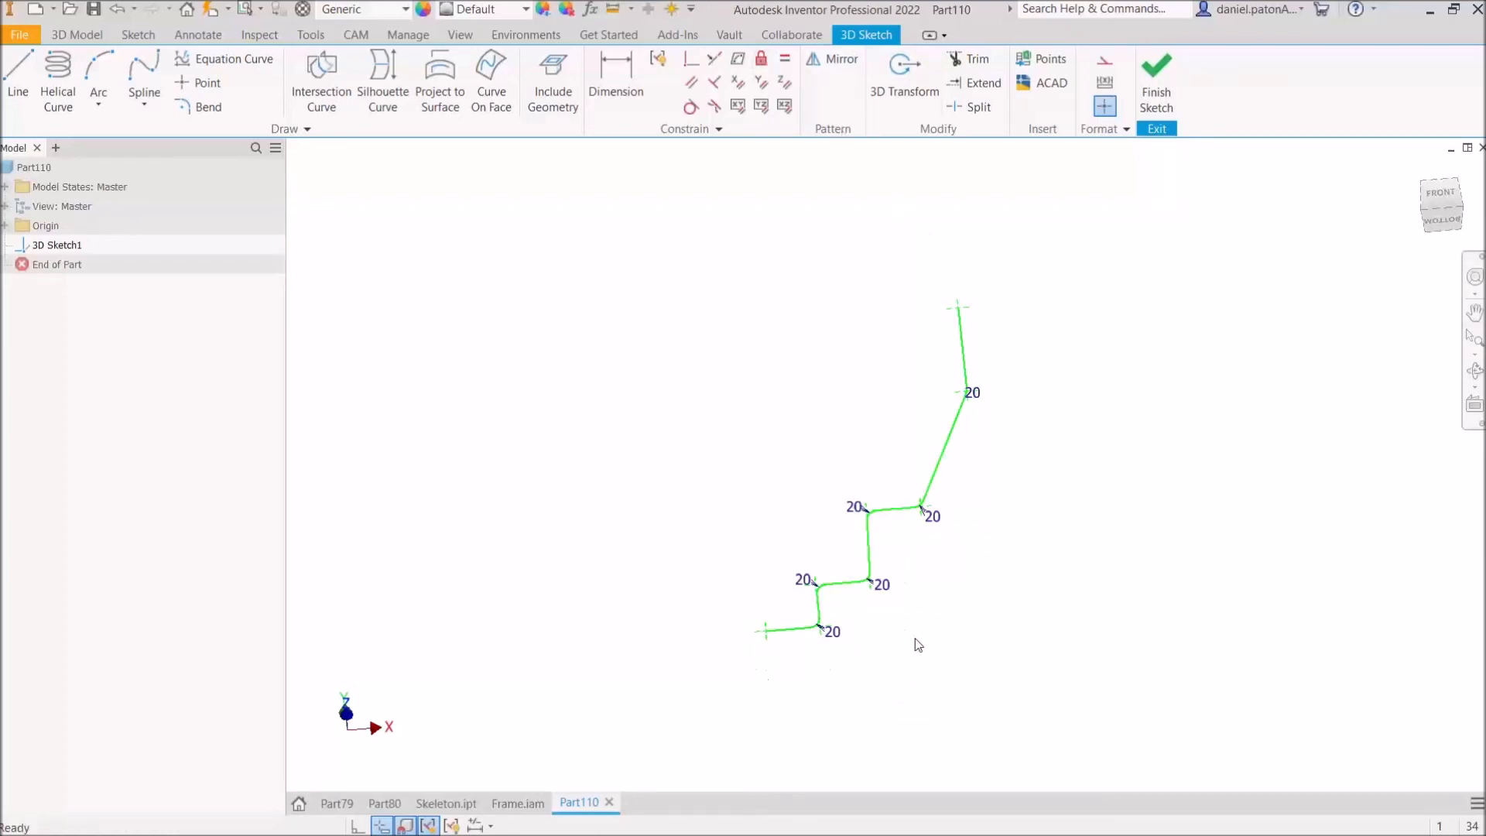
Step: Finish the 3D sketch of the imported path
click(1146, 76)
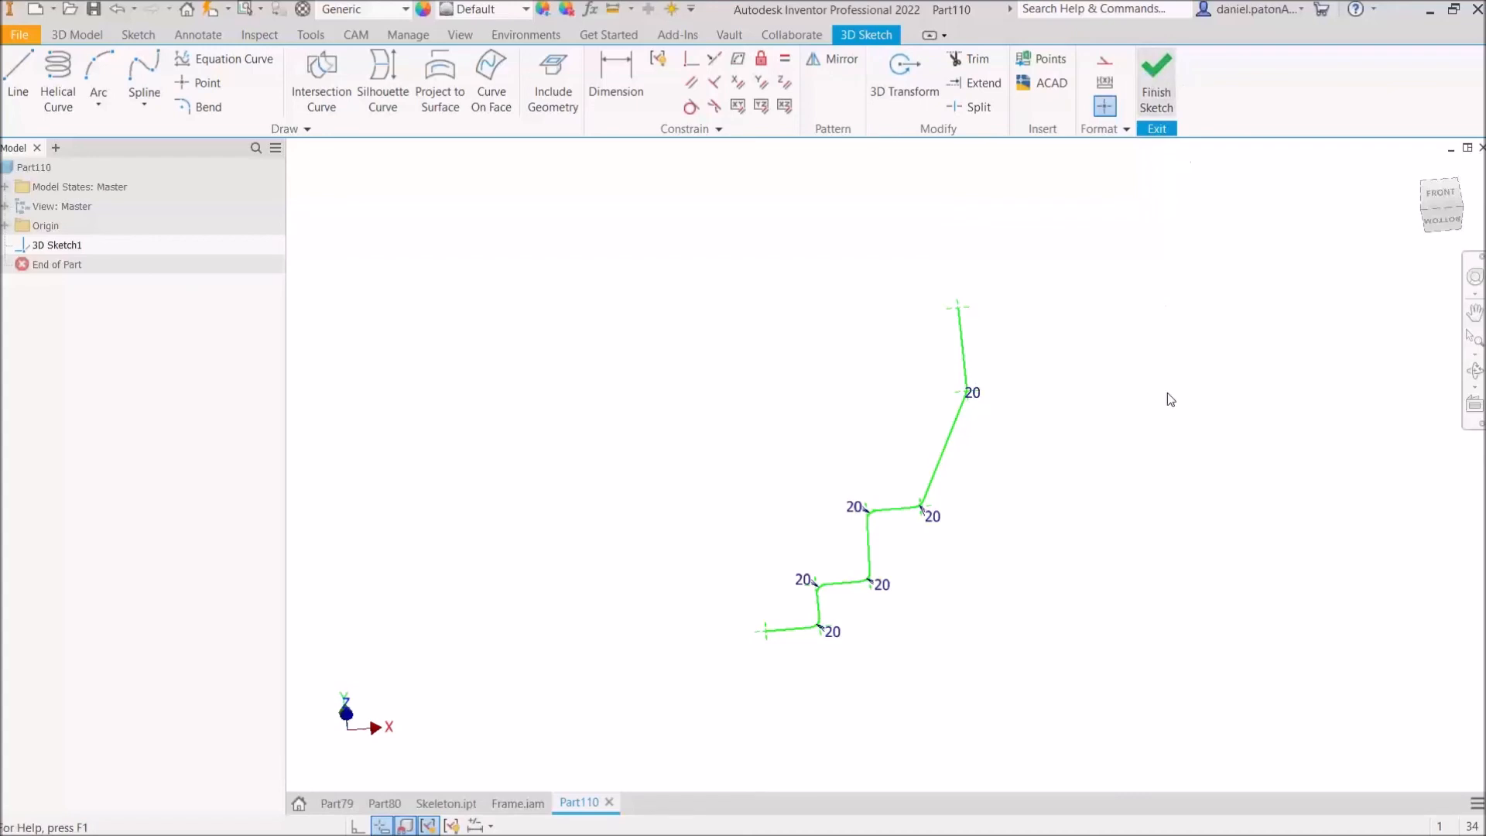
mouse_move(1084, 581)
shift+middle_down()
mouse_move(1175, 535)
mouse_move(1152, 556)
shift+middle_up()
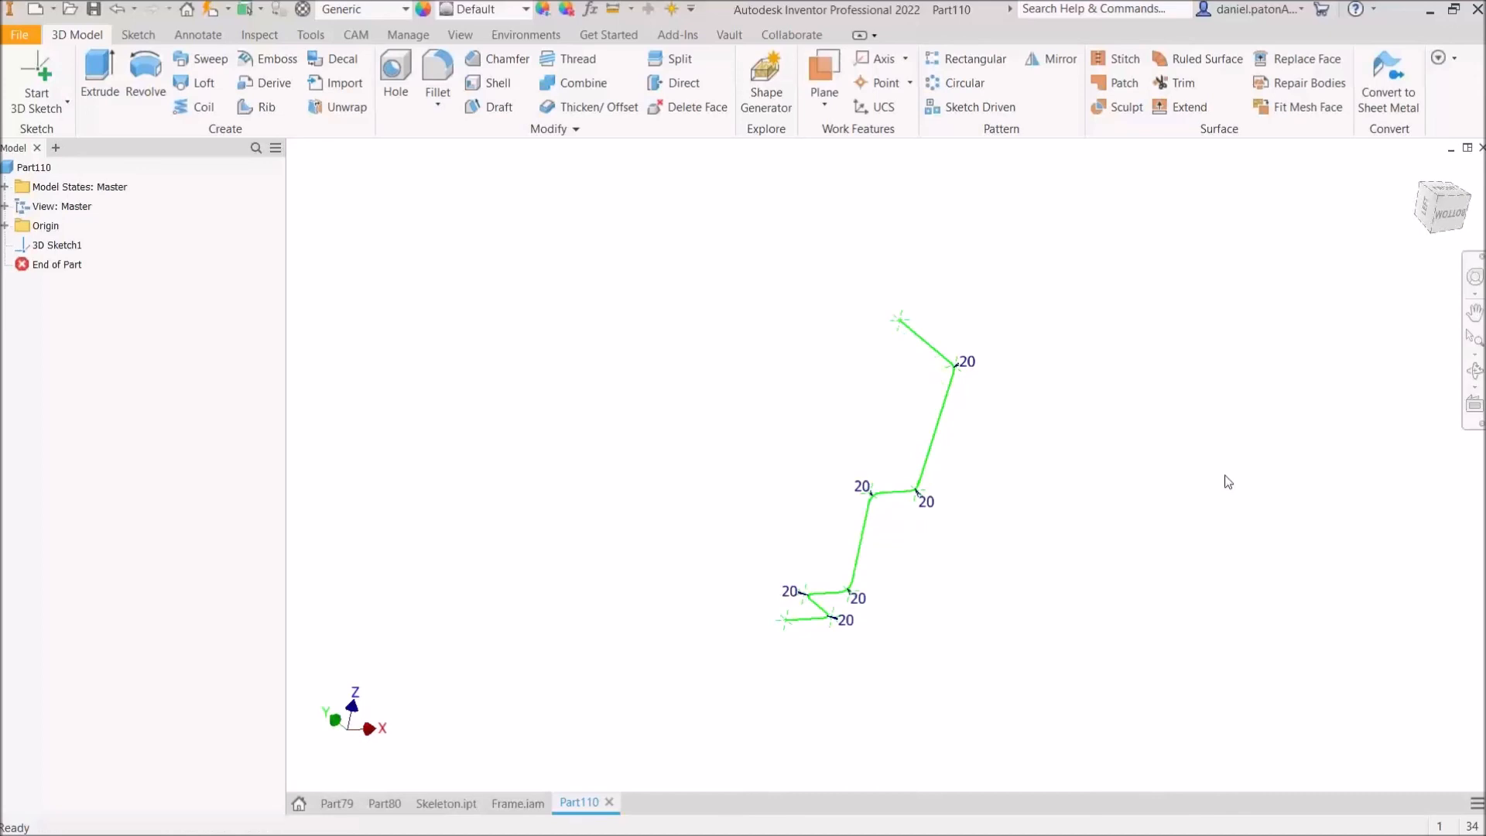
middle_drag(1200, 441, 1112, 451)
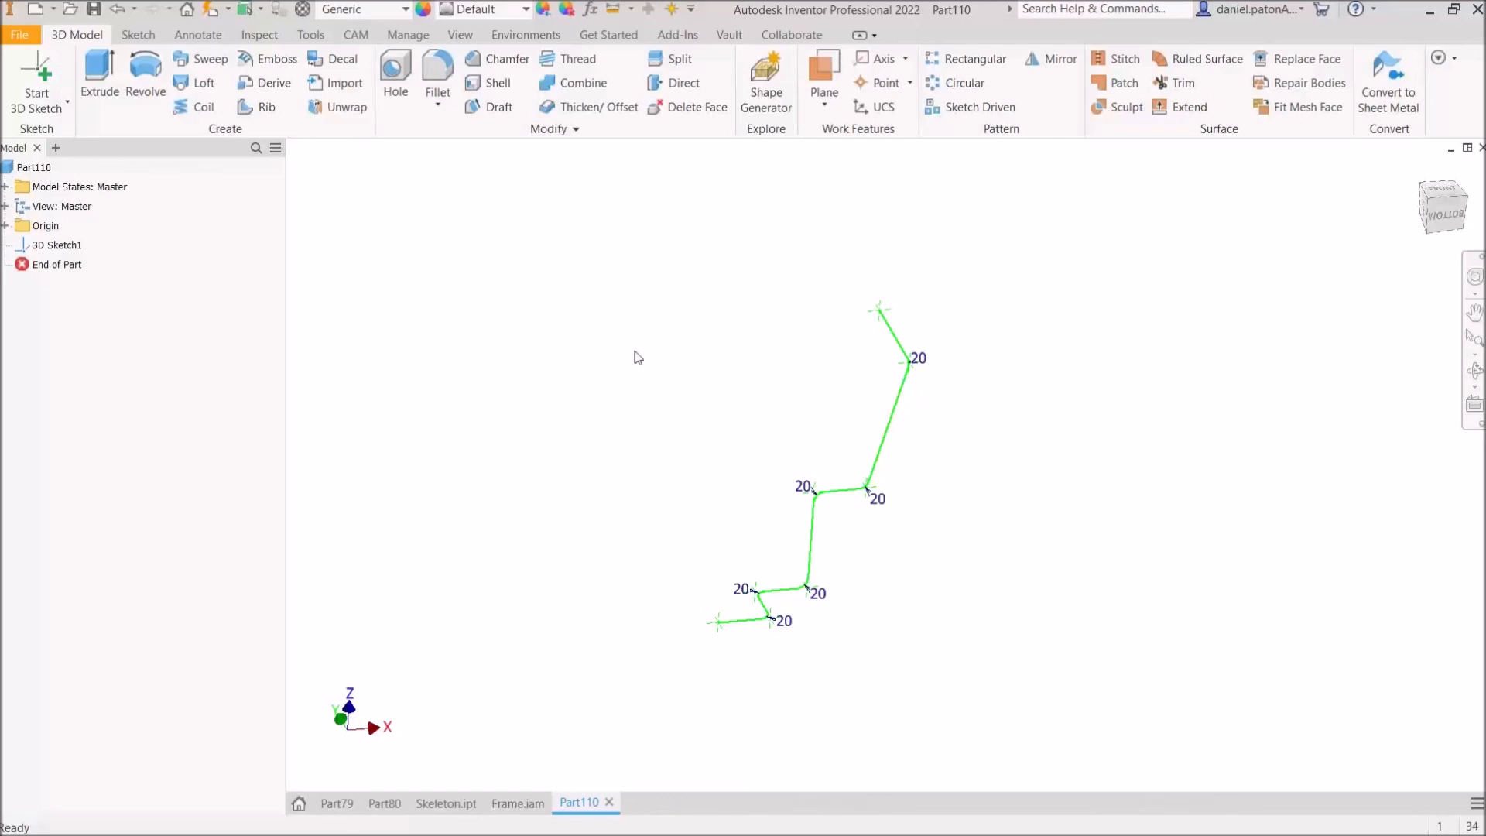
Step: Open the Simple Route.iam assembly and bring the pump and tank fittings into view
click(68, 11)
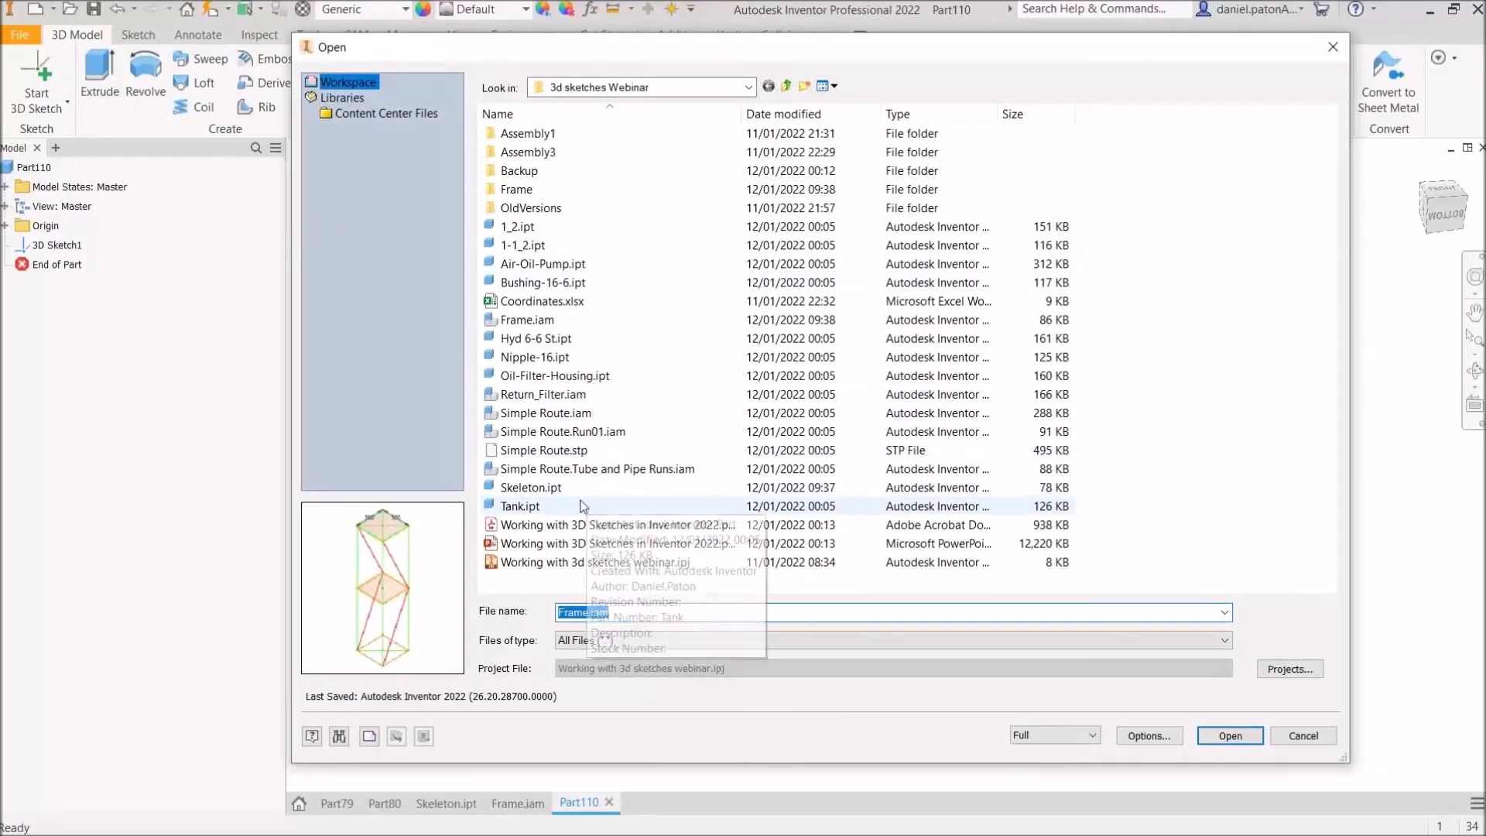
click(522, 418)
click(1229, 735)
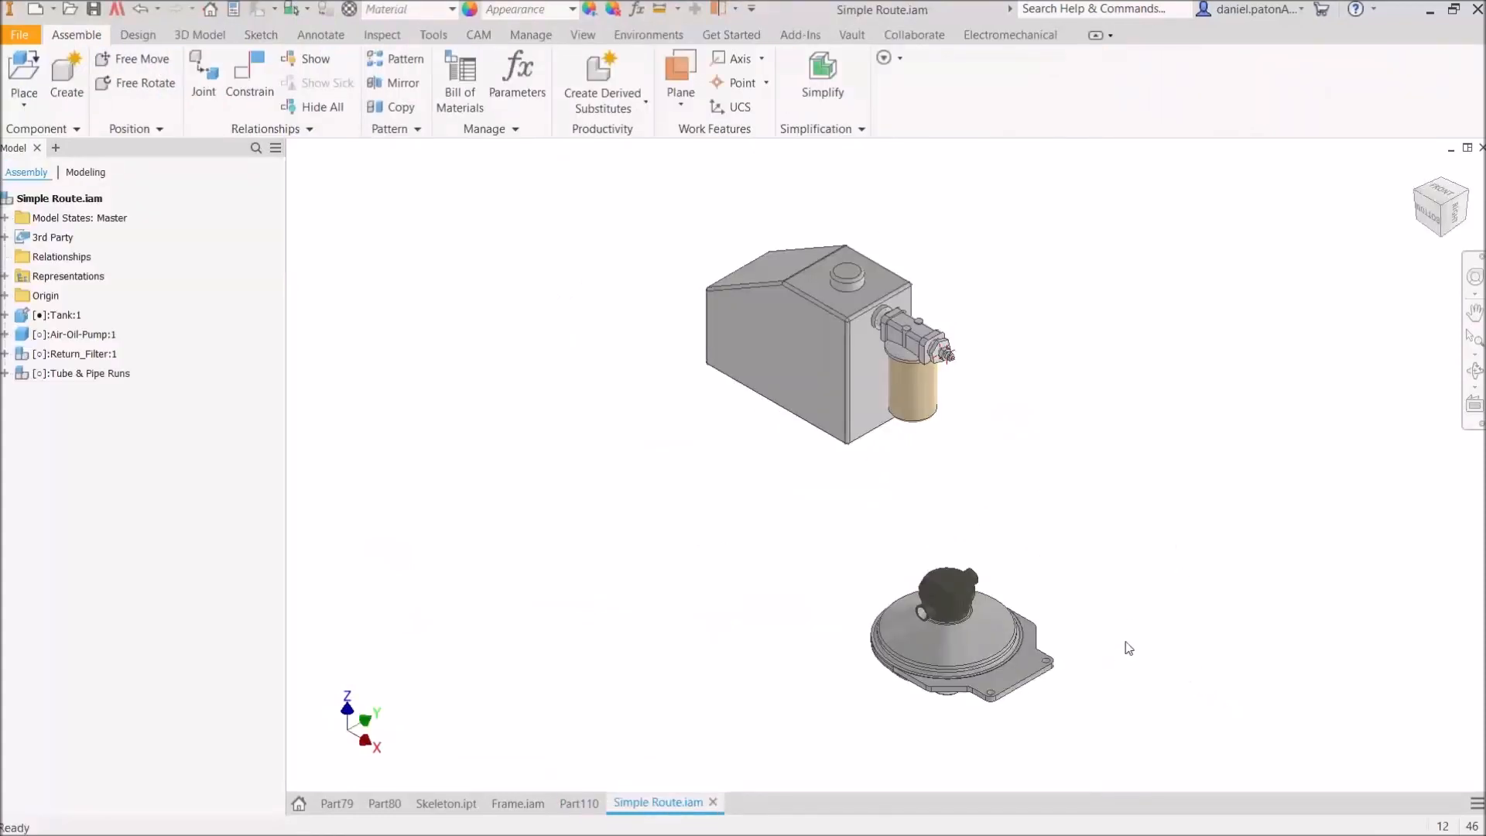
shift+middle_drag(1099, 577, 885, 624)
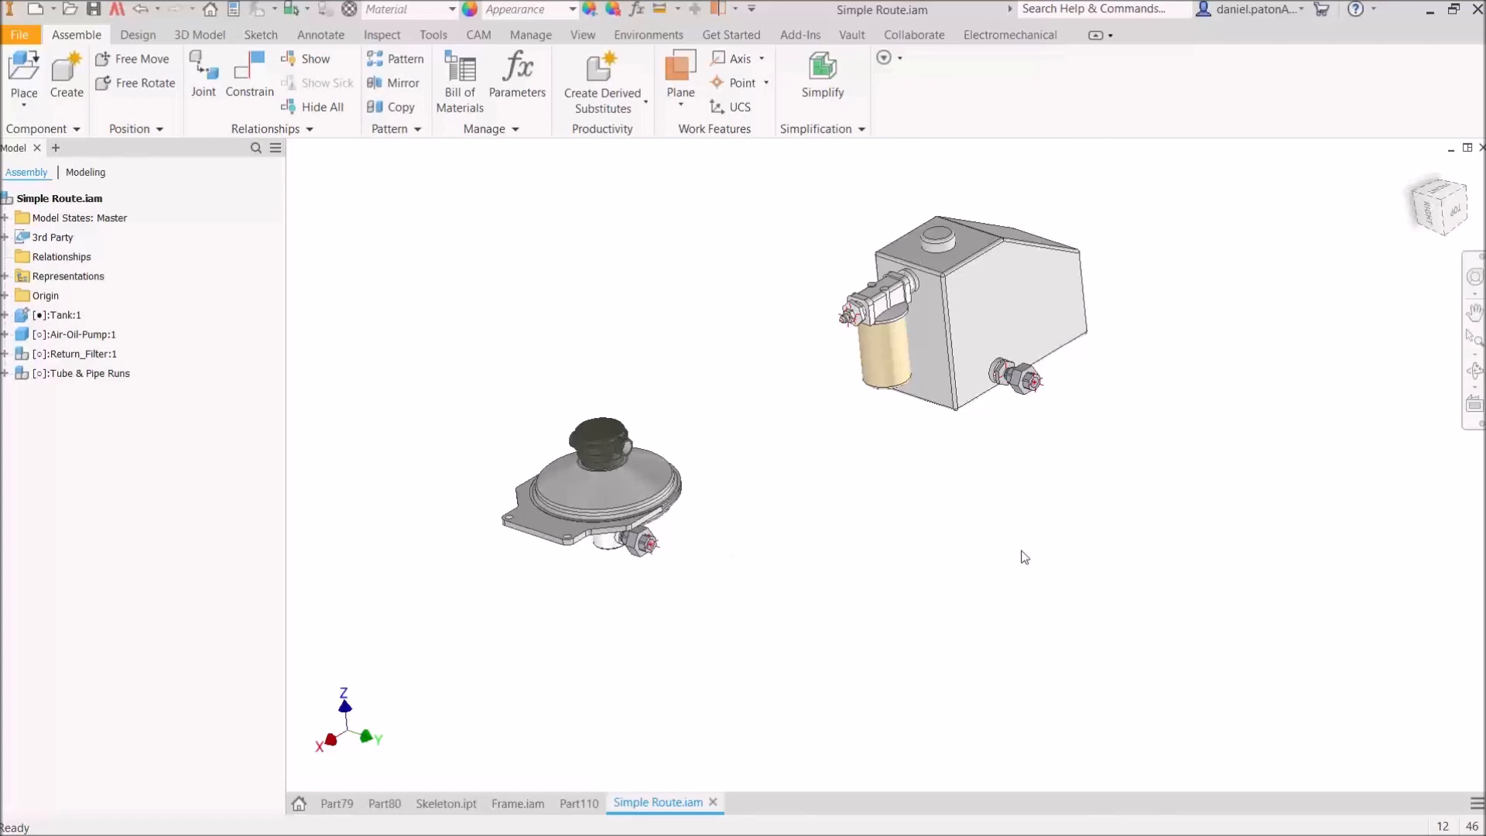
middle_drag(1026, 558, 919, 531)
middle_drag(803, 624, 826, 544)
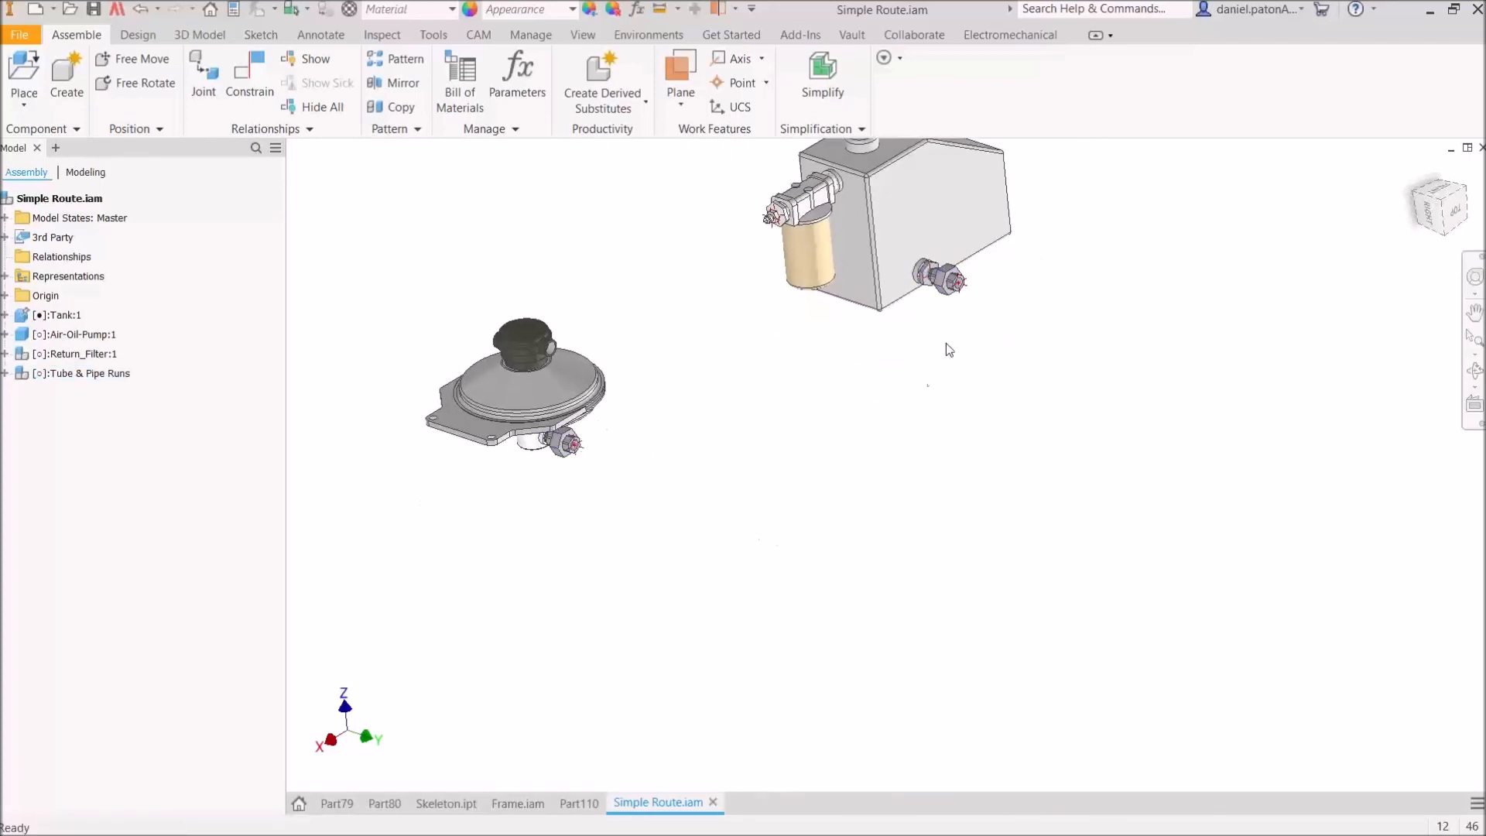
scroll(596, 453, down, 3)
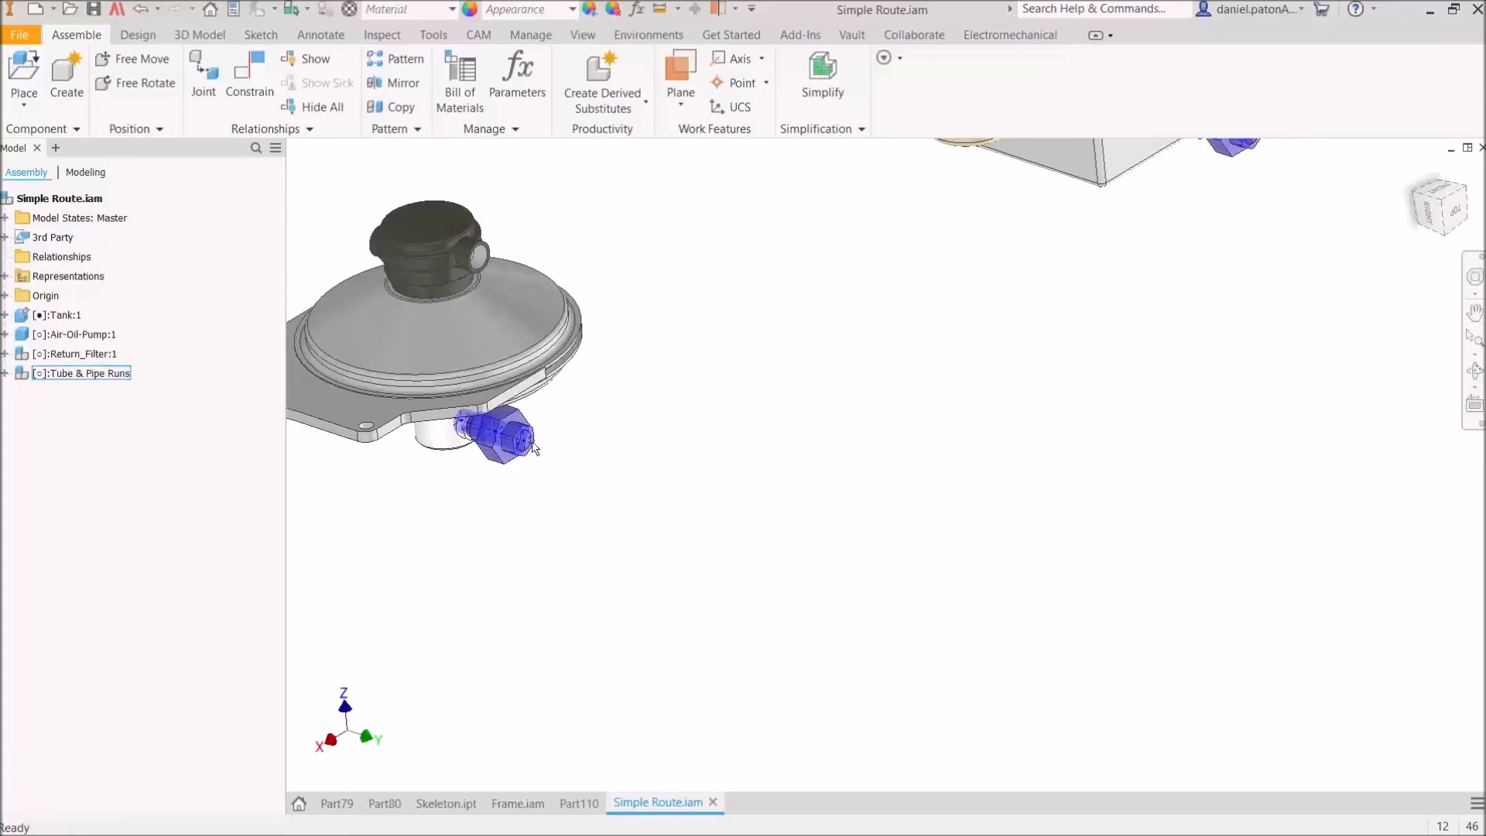
middle_drag(696, 467, 636, 547)
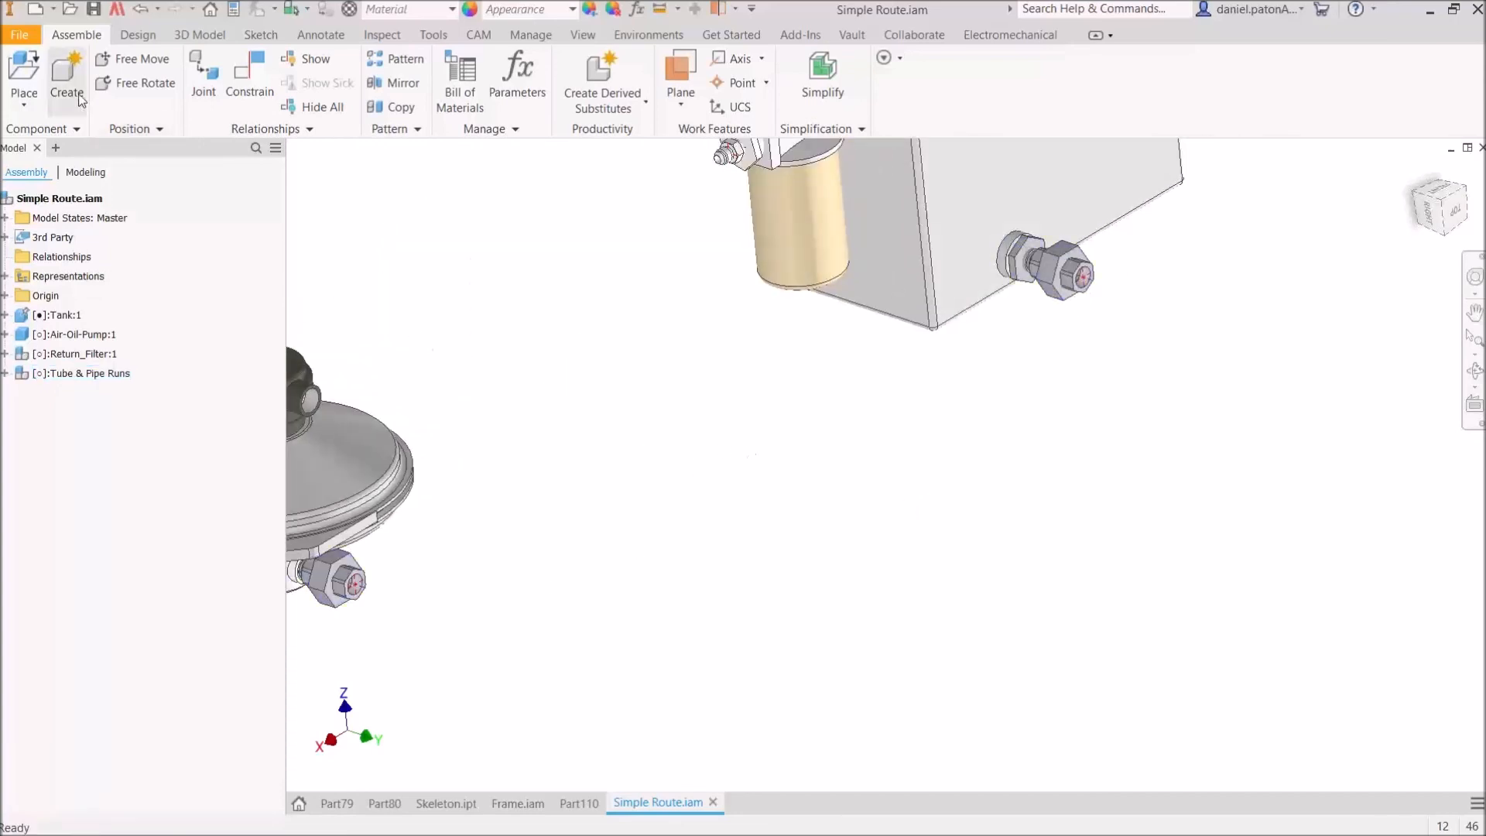
Step: Create an in-place component named tube from the Metric Standard (mm).ipt template, placed on the assembly's origin Center Point
click(71, 73)
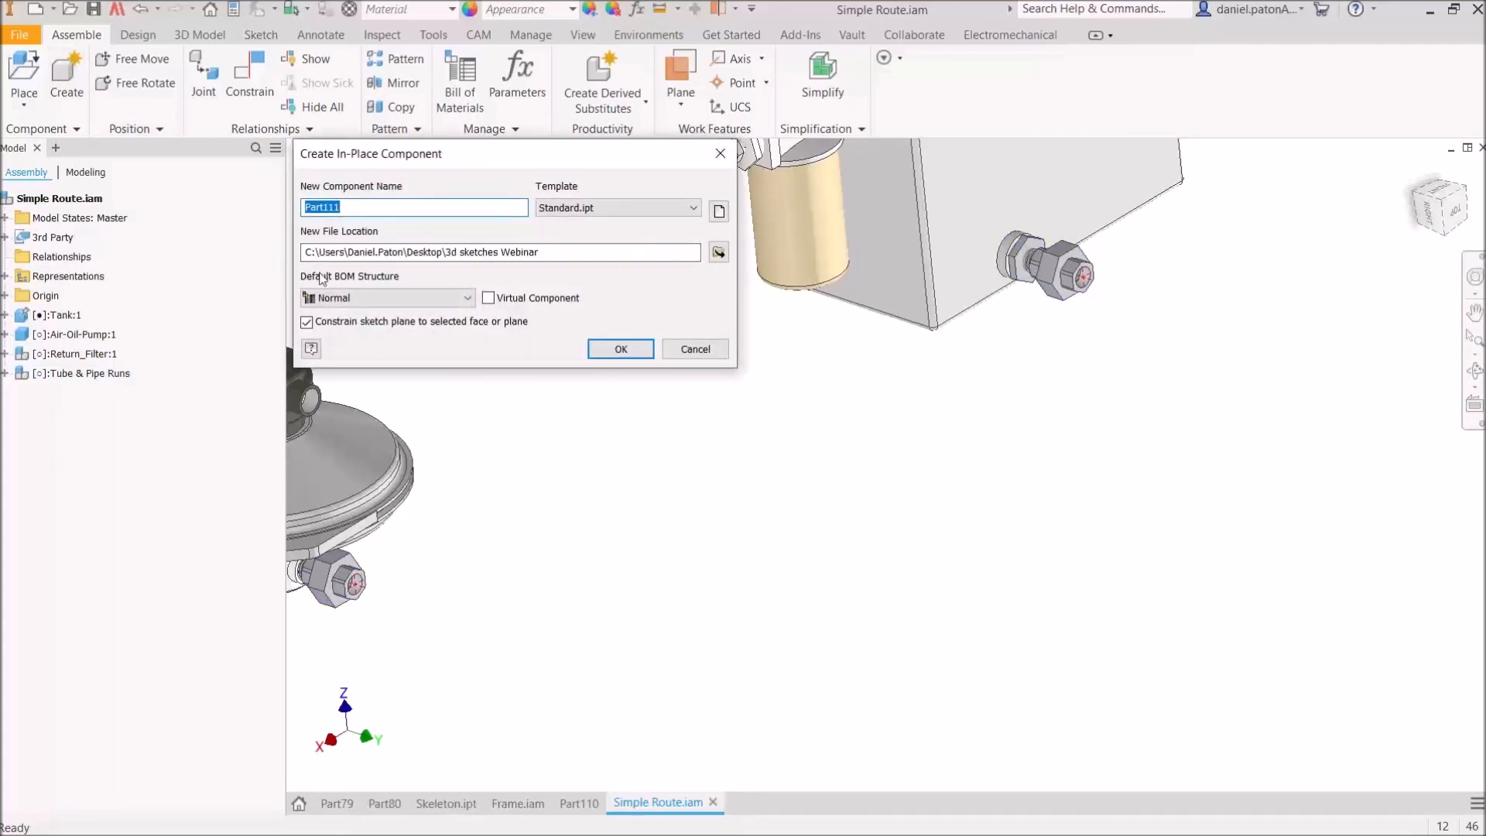
text(tube)
click(718, 211)
click(322, 63)
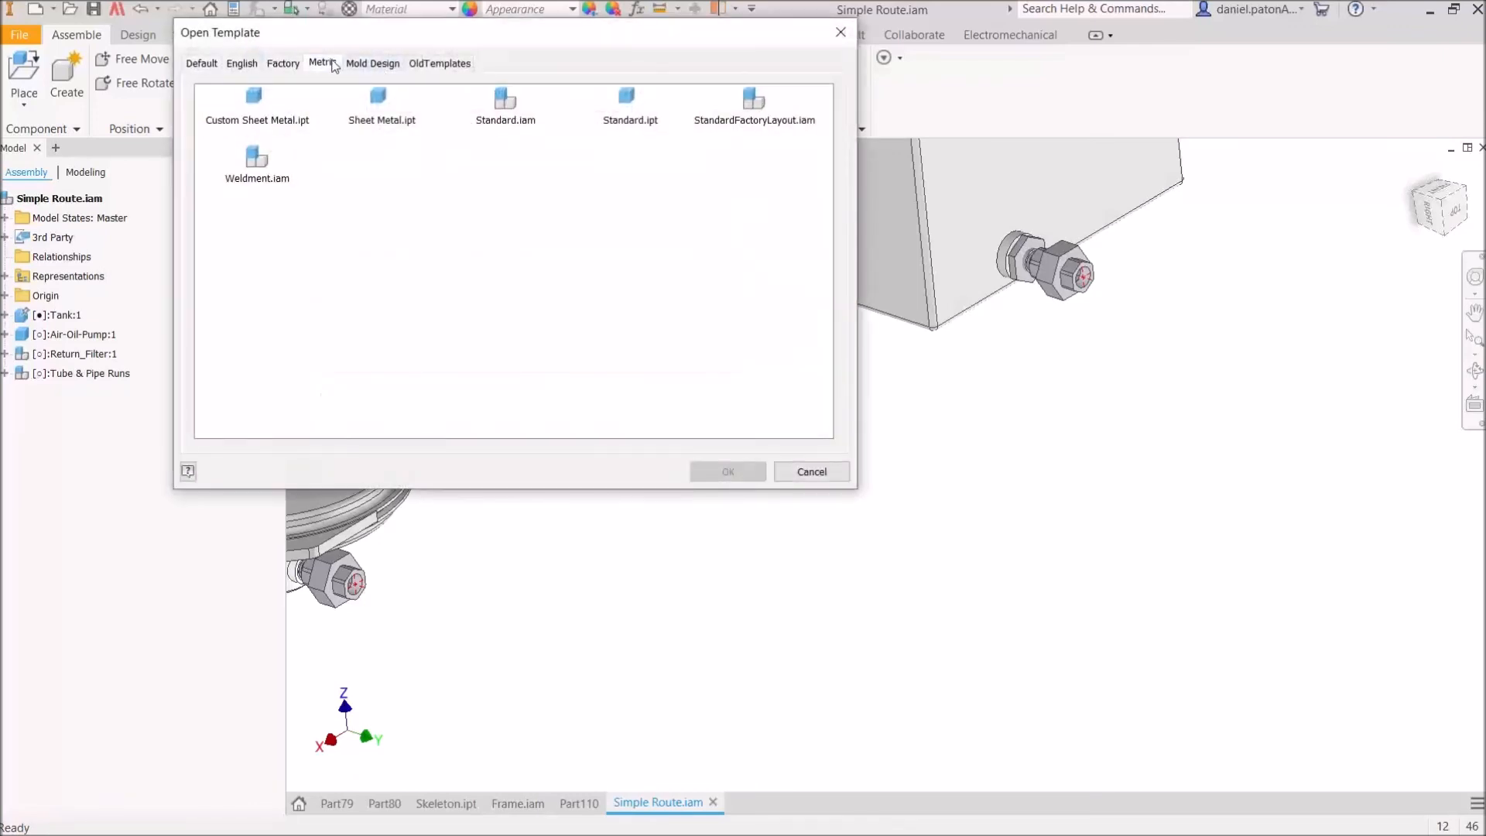
double_click(635, 158)
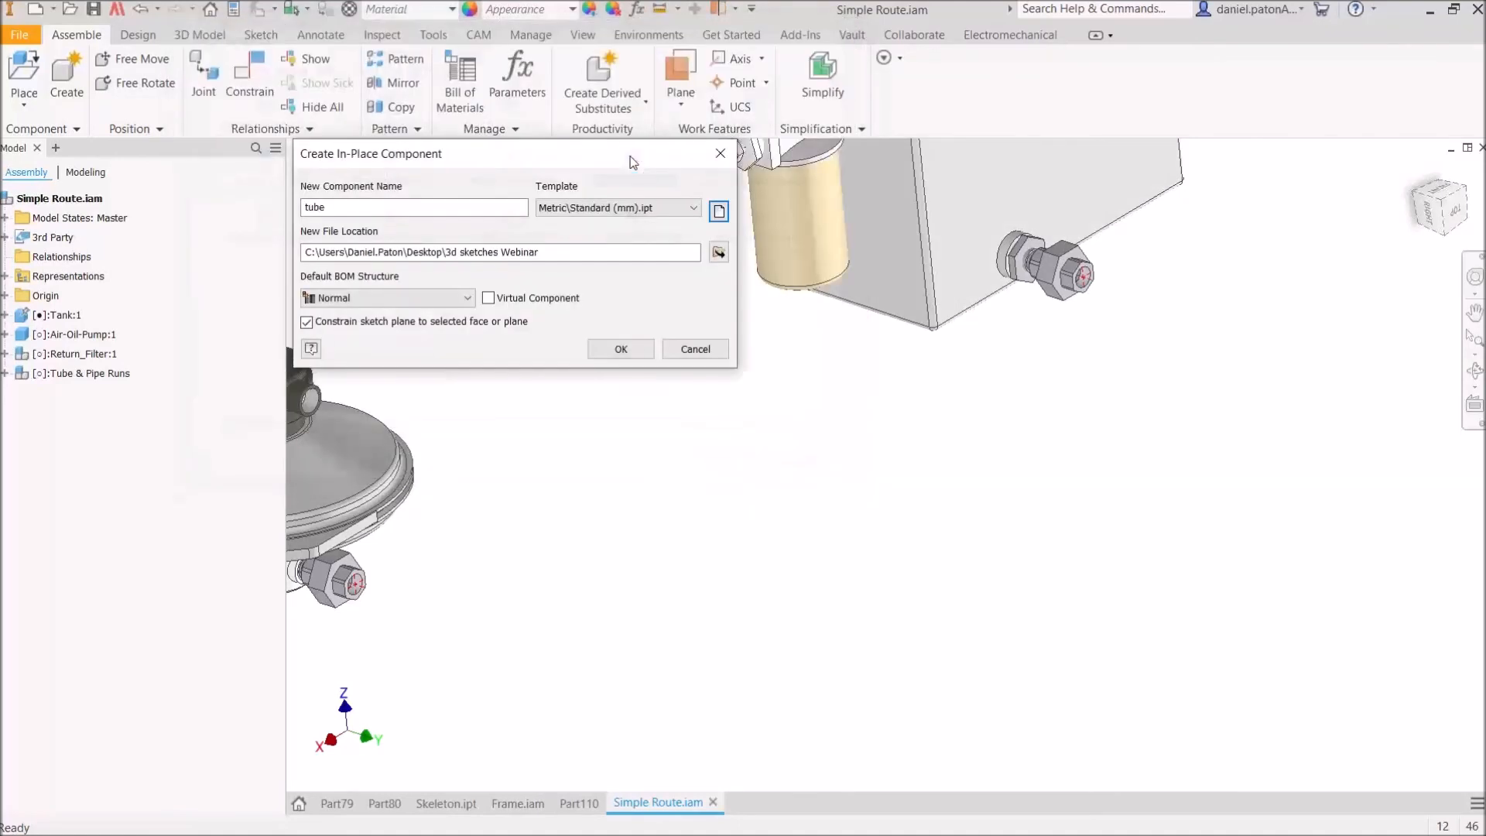
click(634, 352)
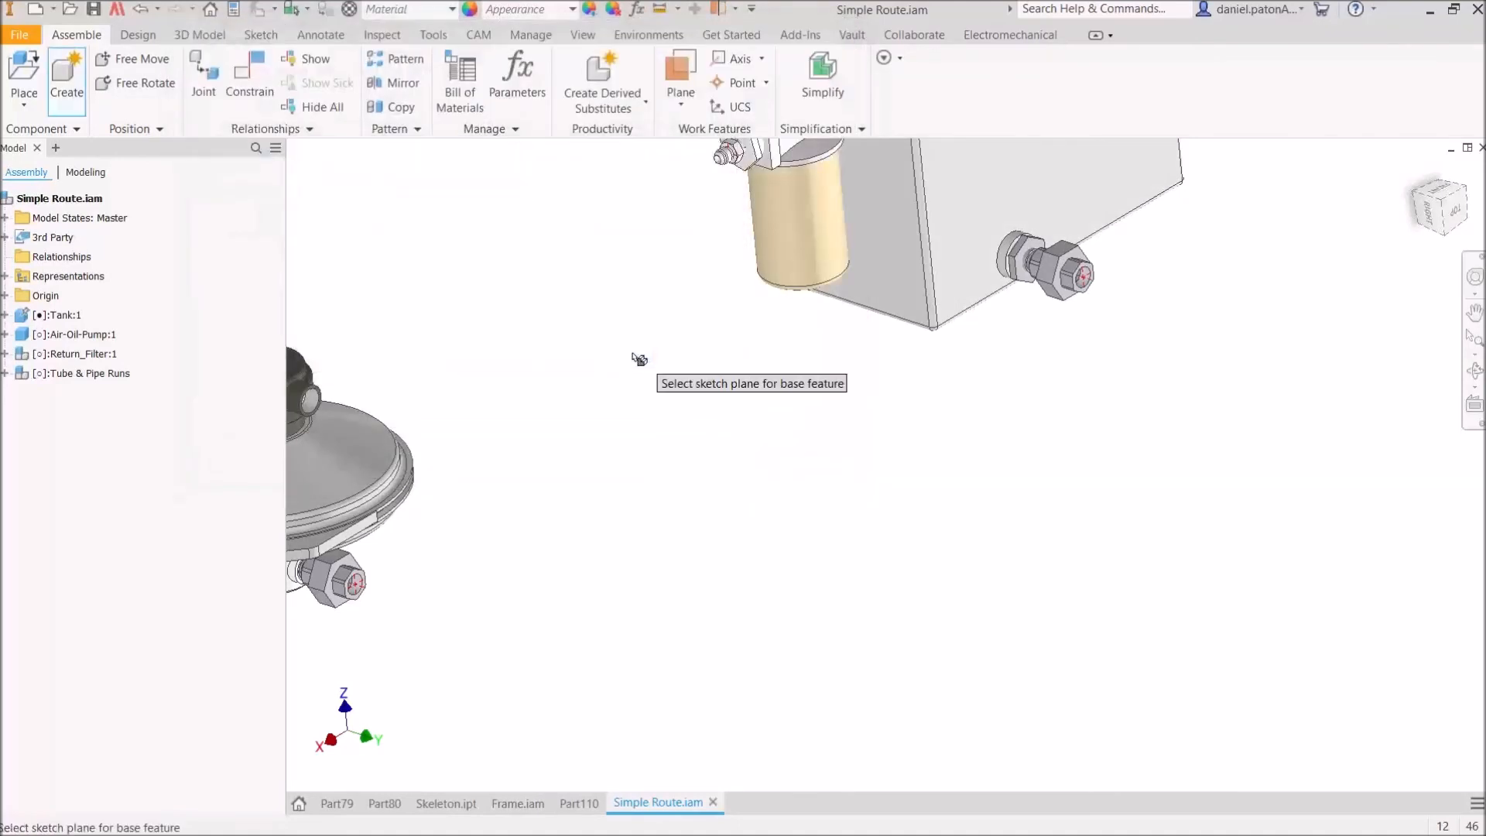
click(6, 295)
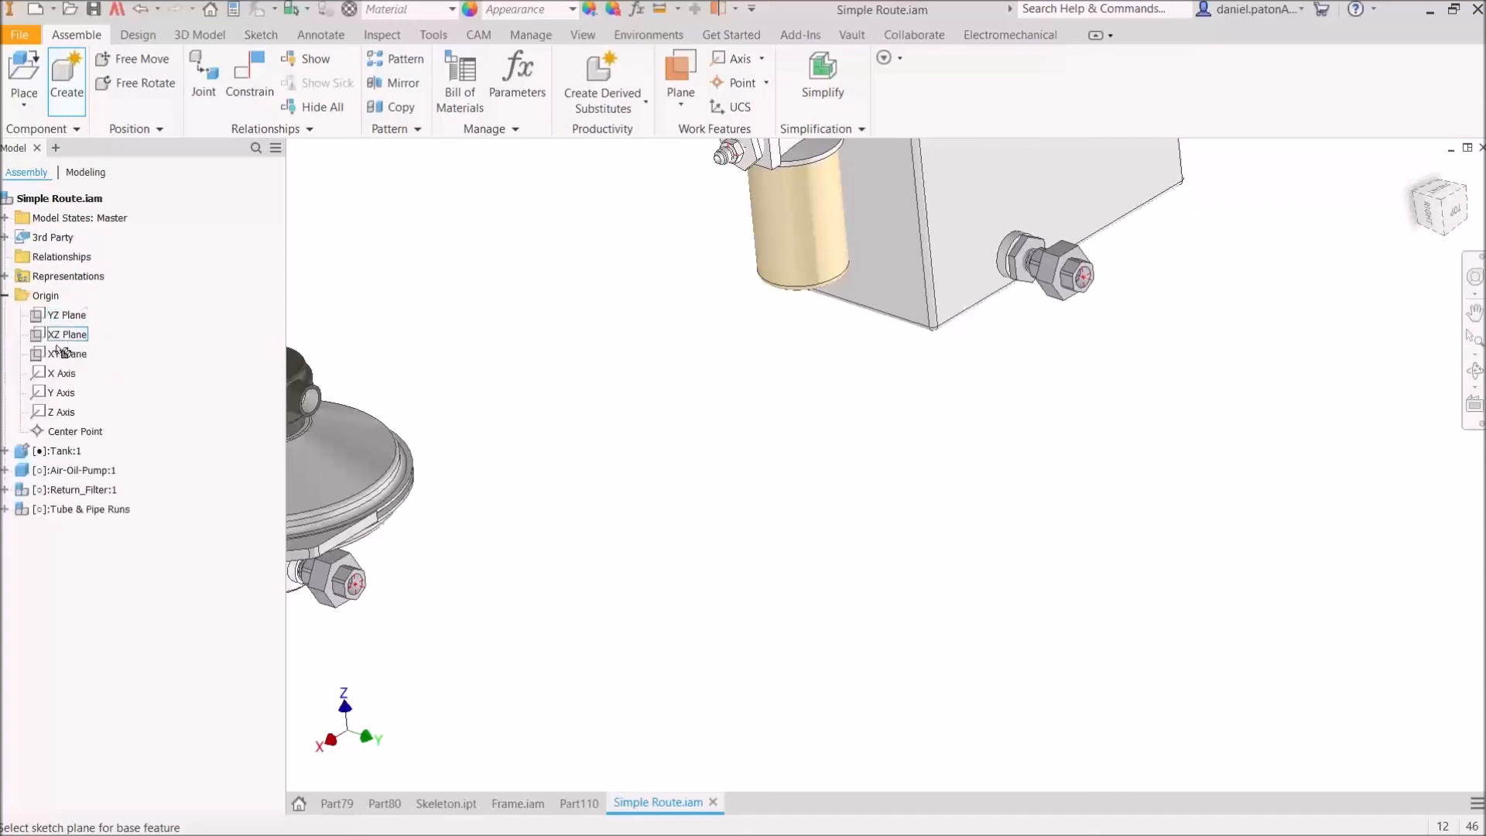
click(70, 431)
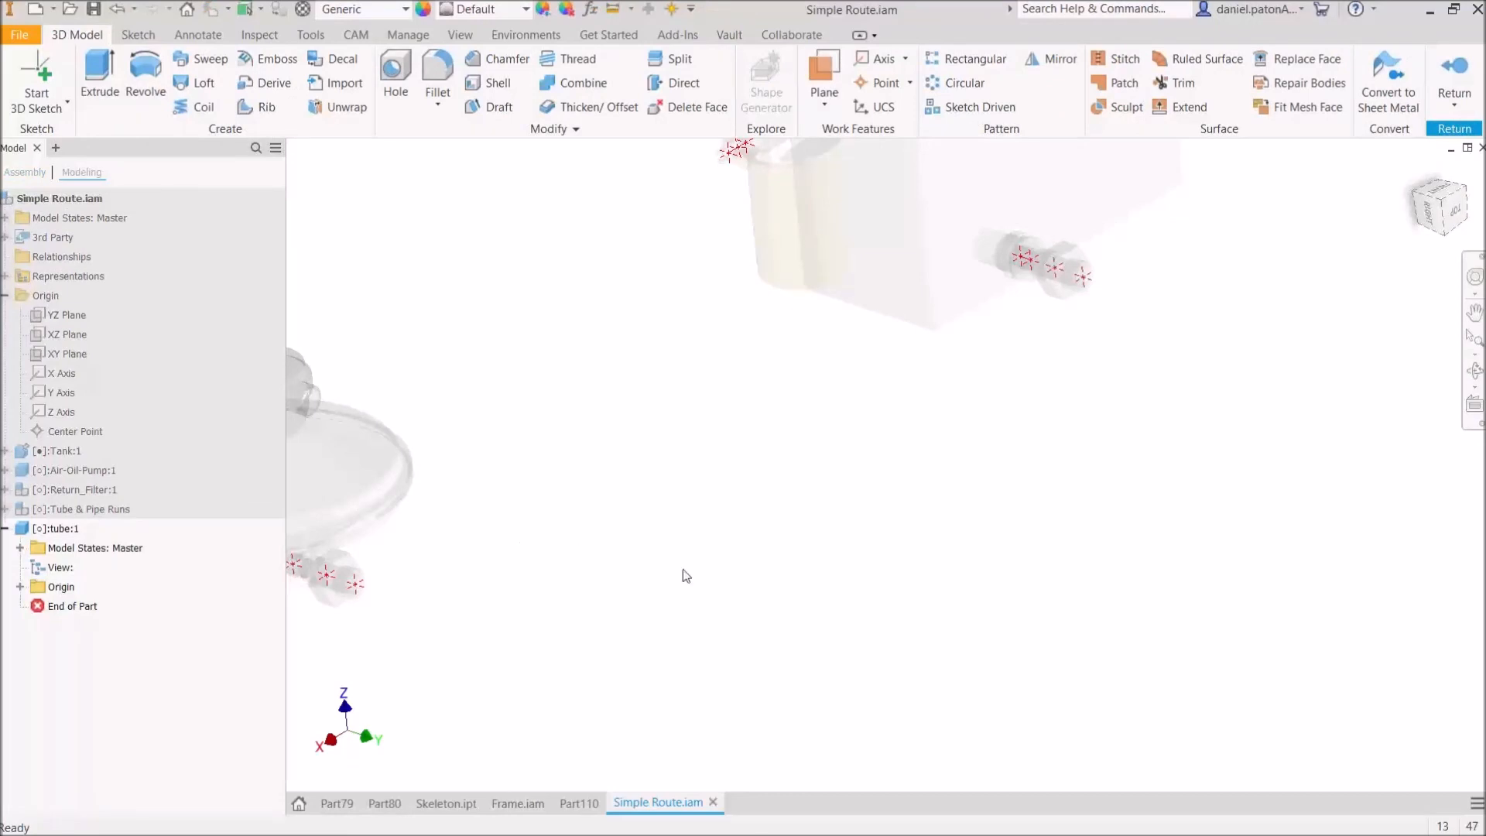
Step: Start a new 3D sketch in the tube part
middle_drag(883, 558, 781, 475)
middle_drag(340, 503, 610, 432)
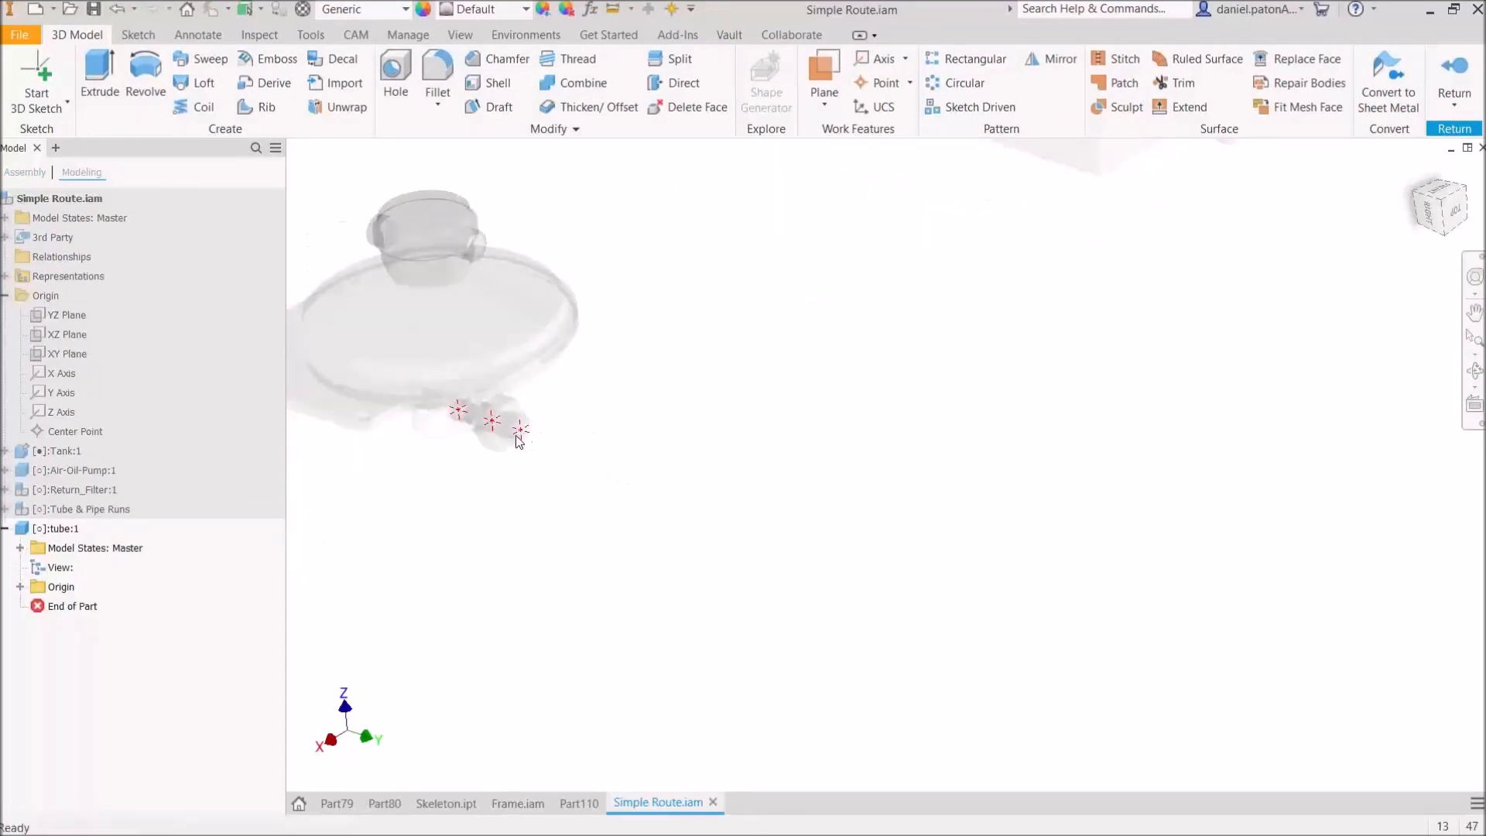
middle_drag(985, 381, 751, 594)
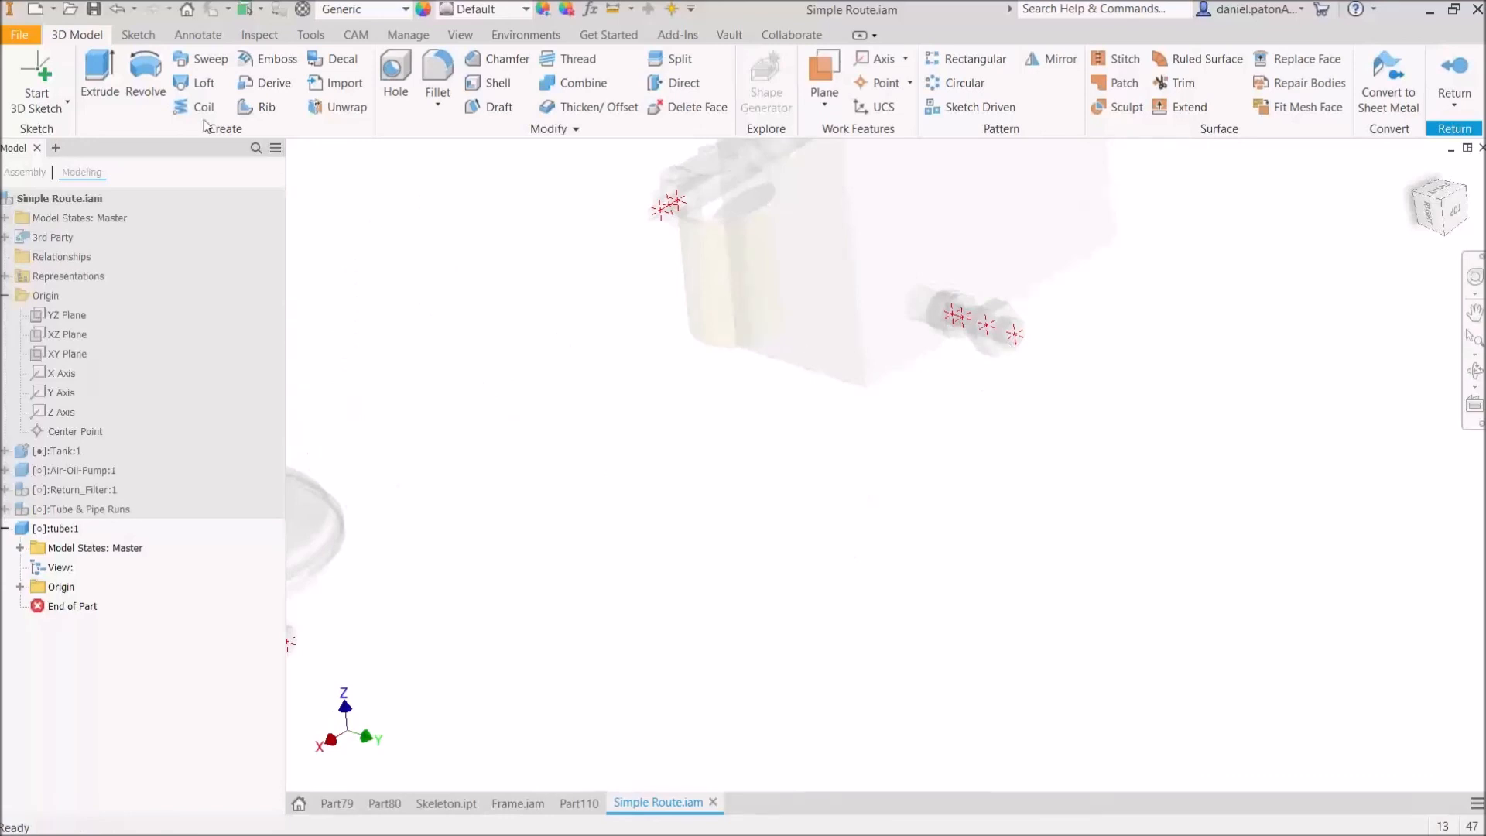
click(36, 94)
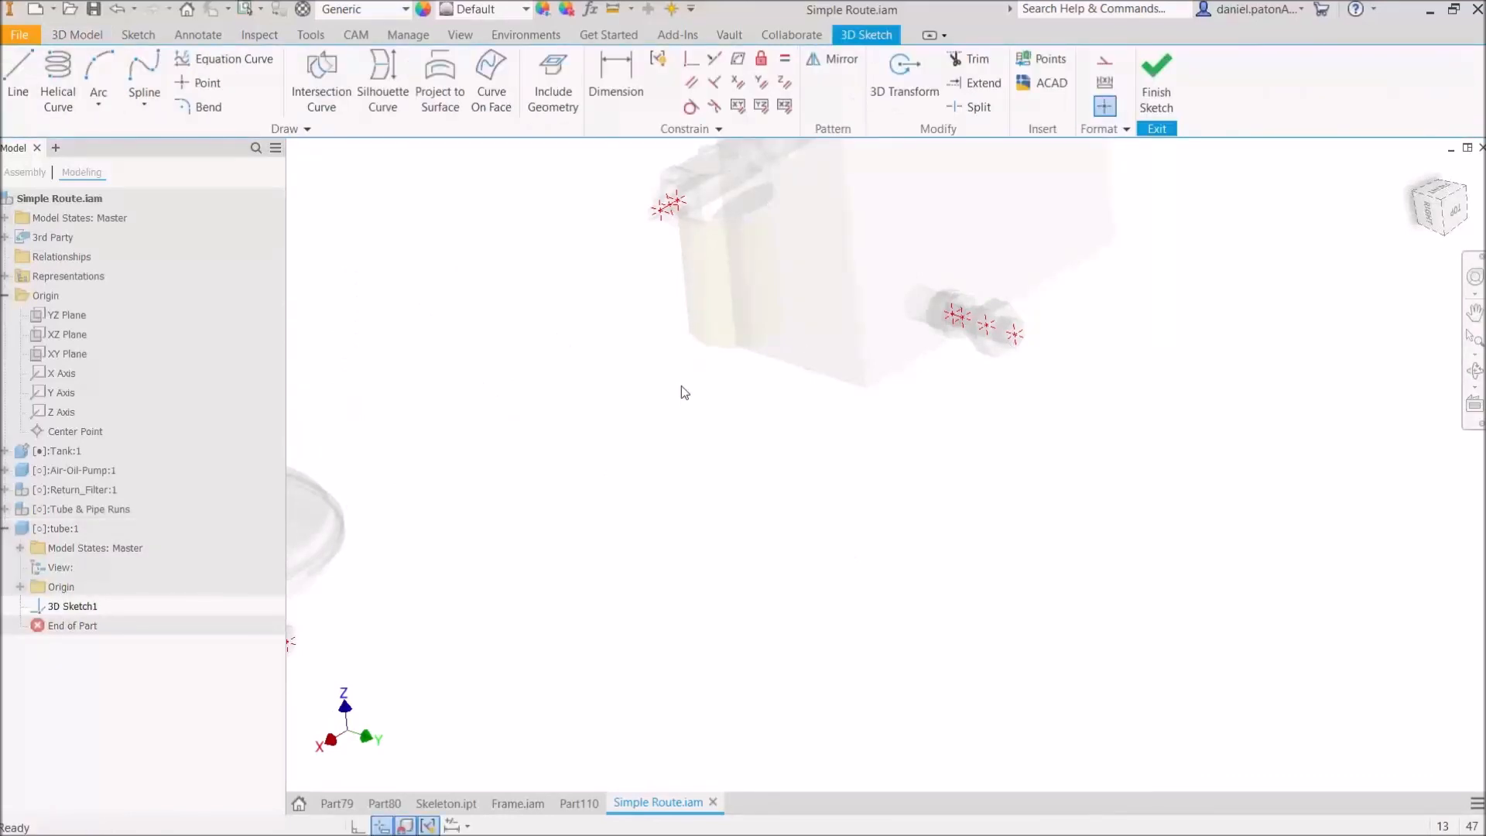
middle_drag(752, 540, 986, 468)
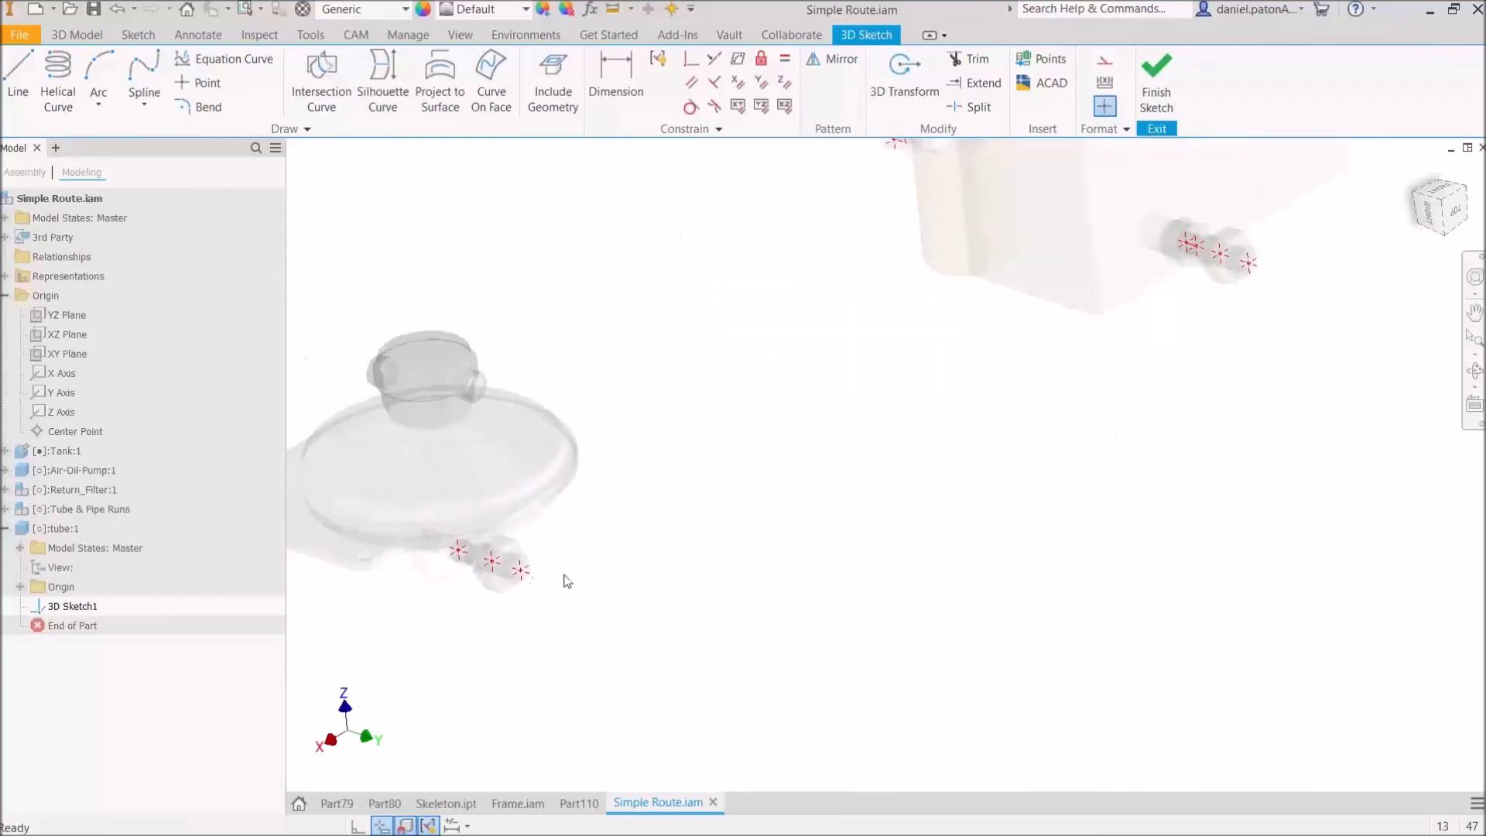
Step: Include the circular end edges of the air-oil pump fitting and the tank side fitting in the 3D sketch
click(553, 77)
scroll(535, 577, up, 6)
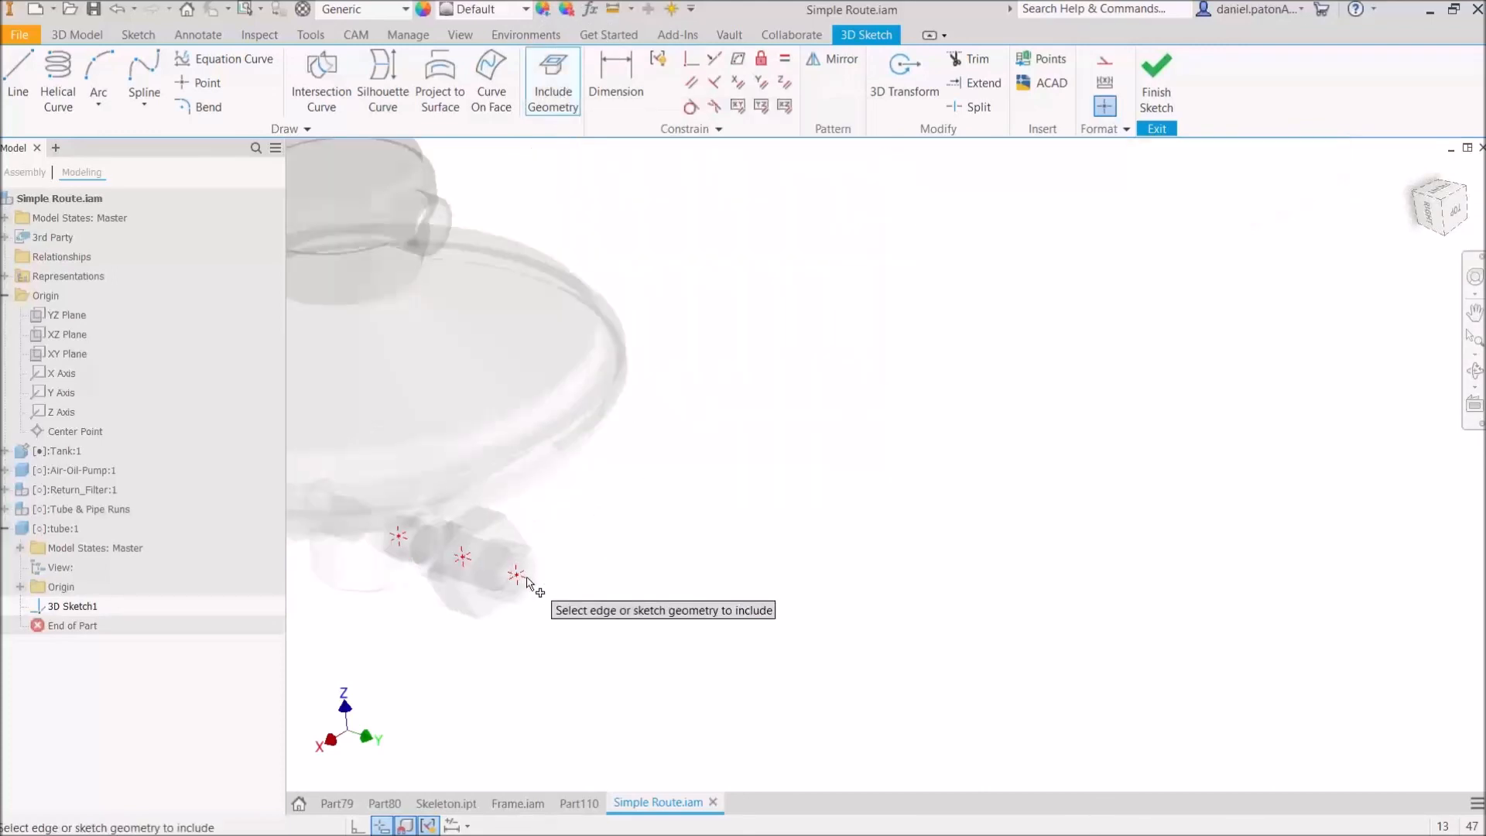
scroll(573, 511, down, 6)
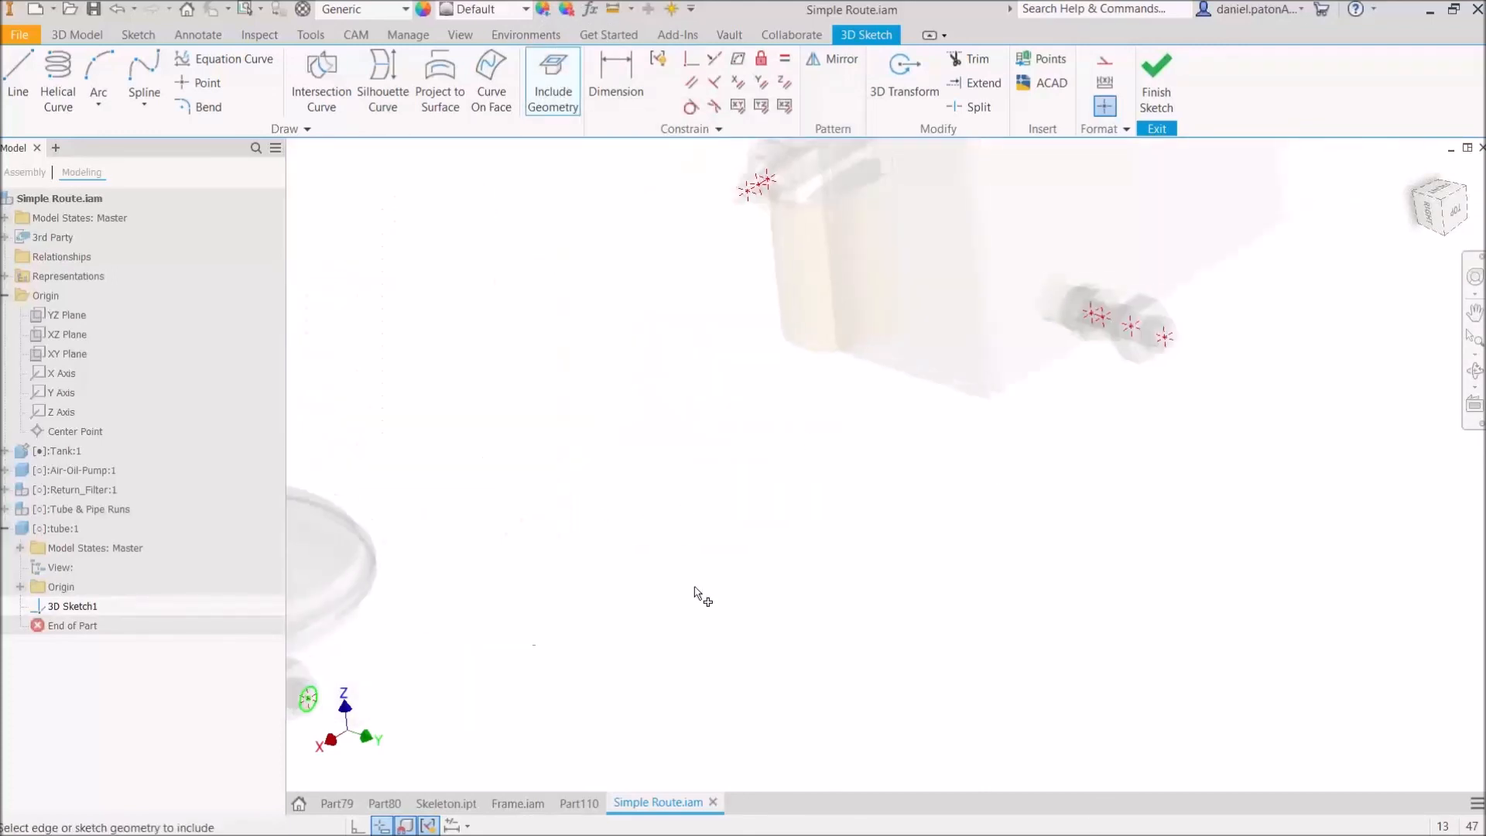
scroll(960, 456, up, 2)
click(952, 448)
scroll(951, 448, down, 3)
middle_drag(849, 484, 793, 378)
shift+middle_drag(739, 515, 793, 546)
middle_drag(809, 552, 1051, 453)
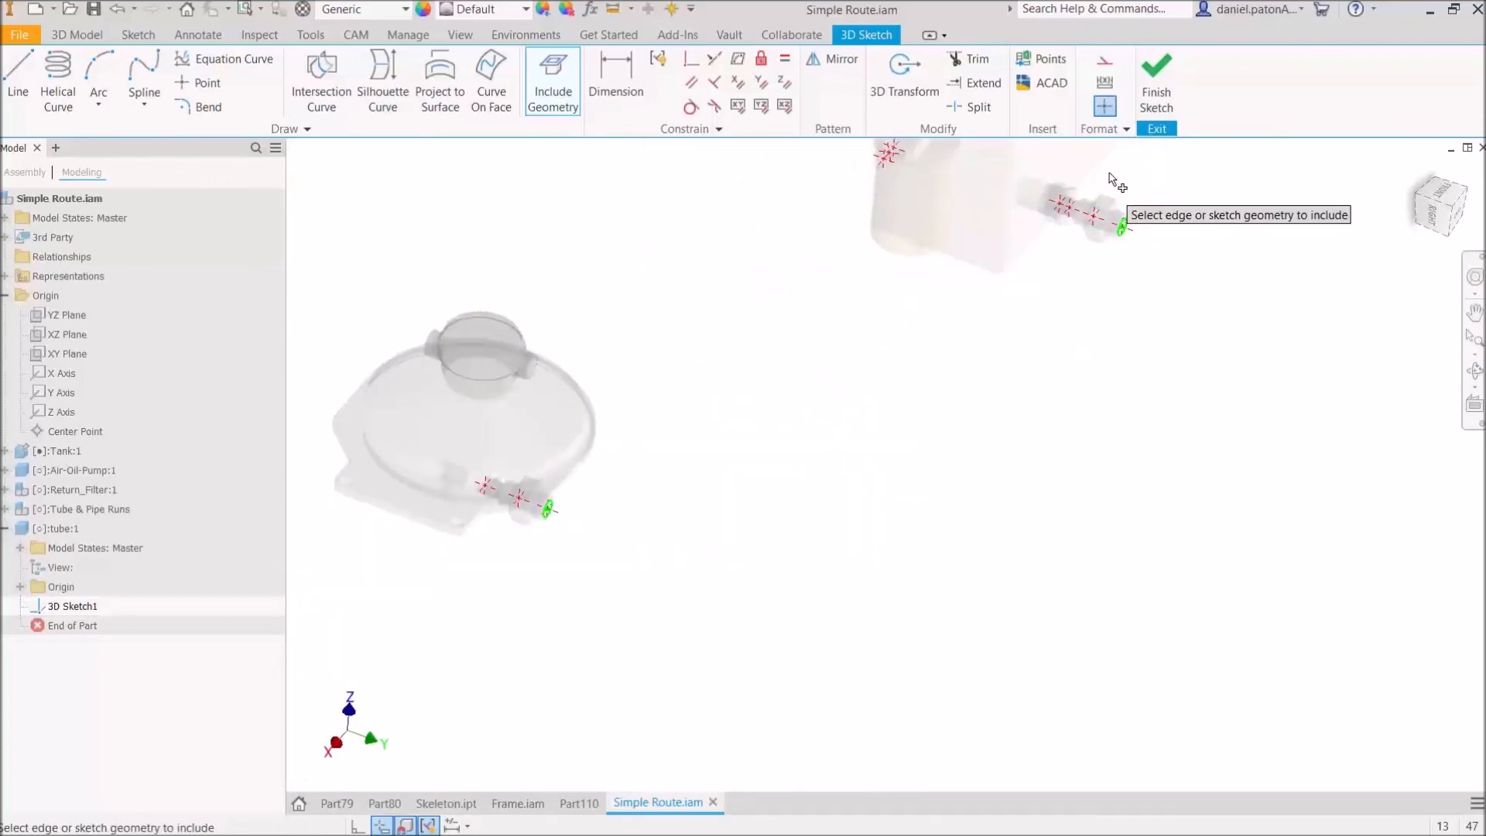
shift+middle_drag(911, 592, 862, 557)
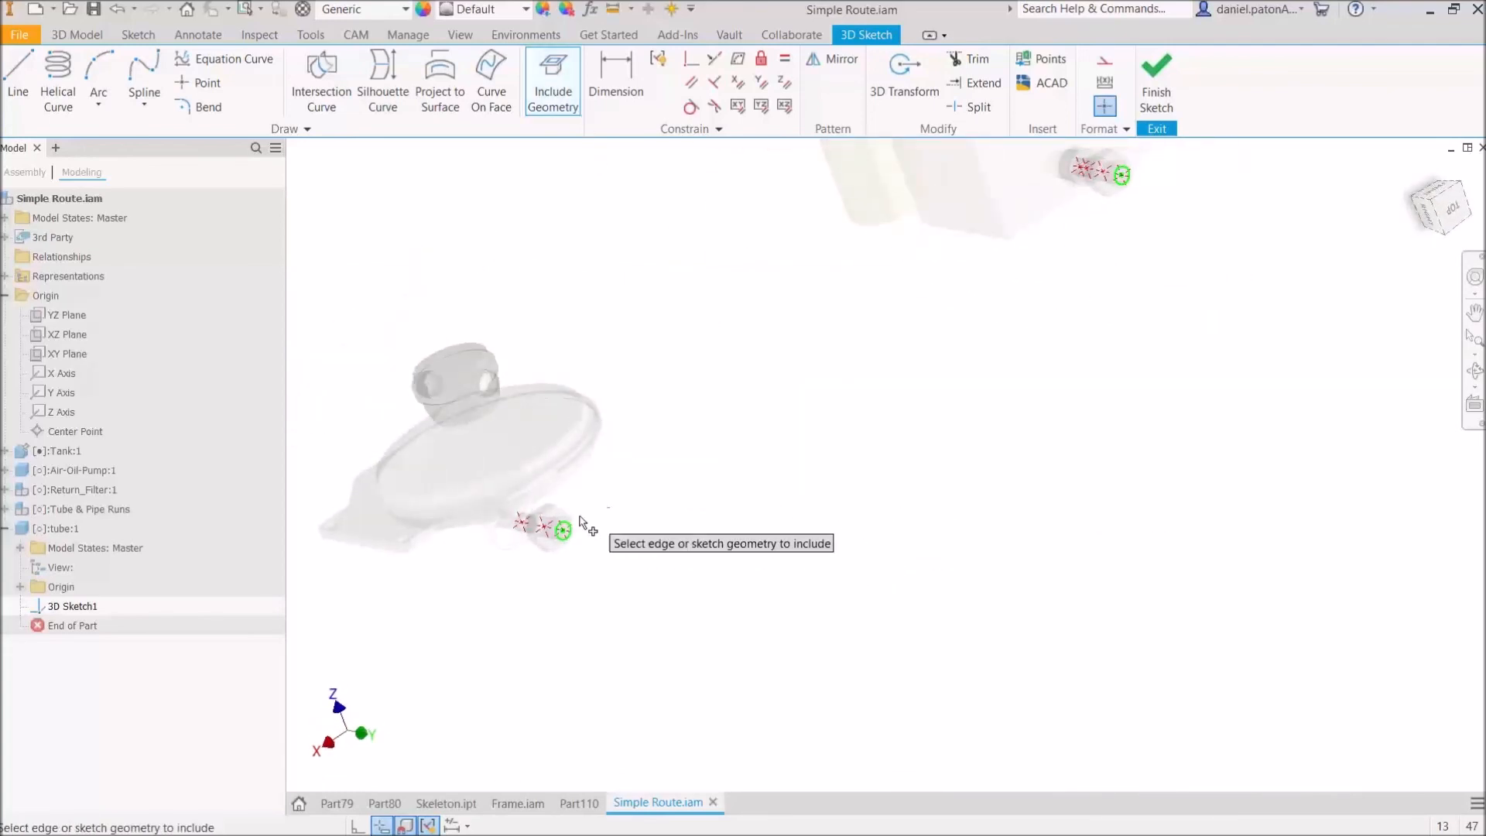
middle_drag(977, 538, 1057, 569)
Step: Draw a 100 mm line straight out along Y from the centre of the pump fitting's included end circle
click(18, 78)
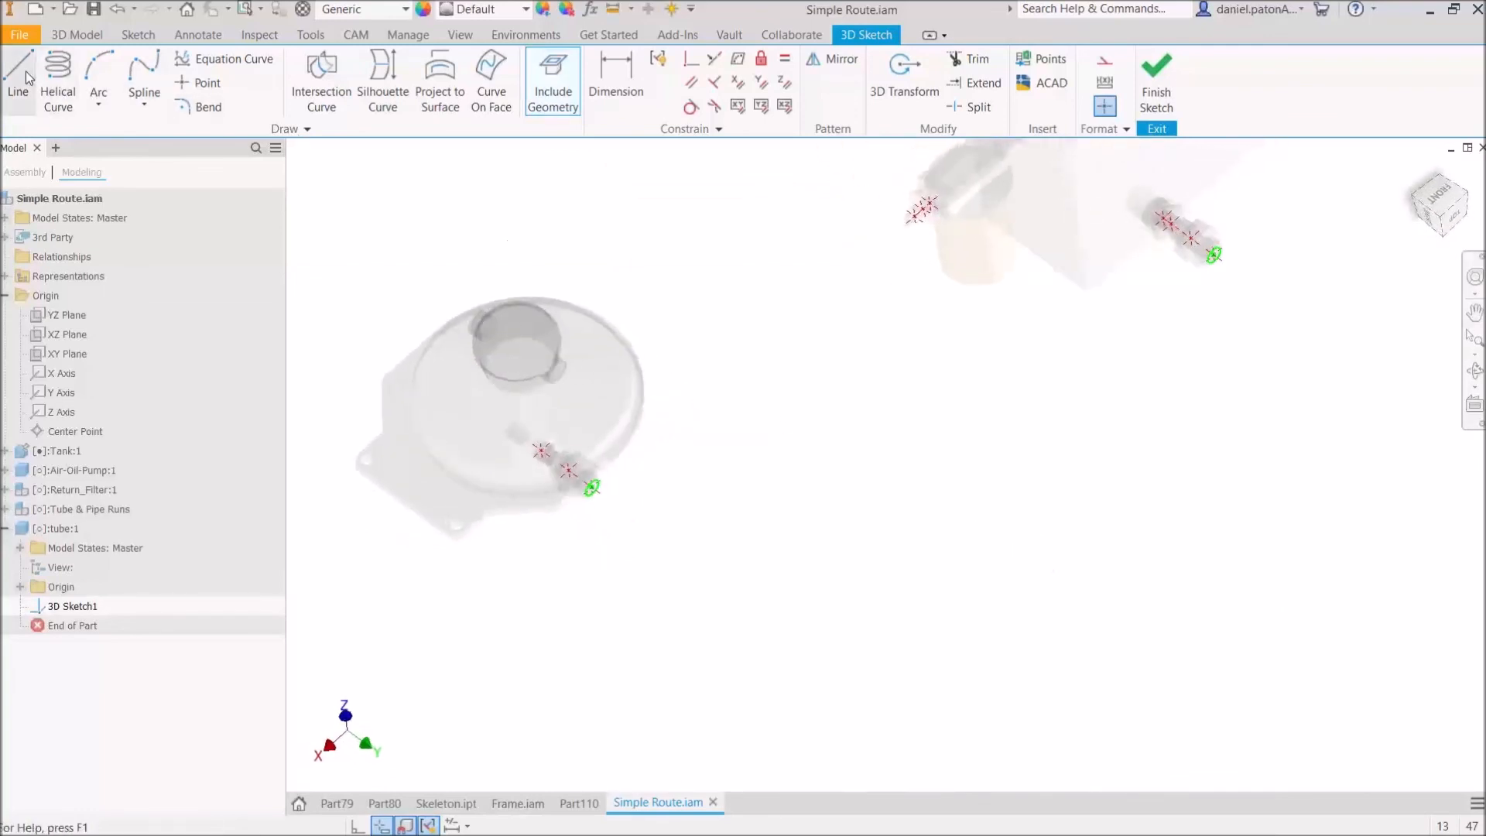
click(1442, 199)
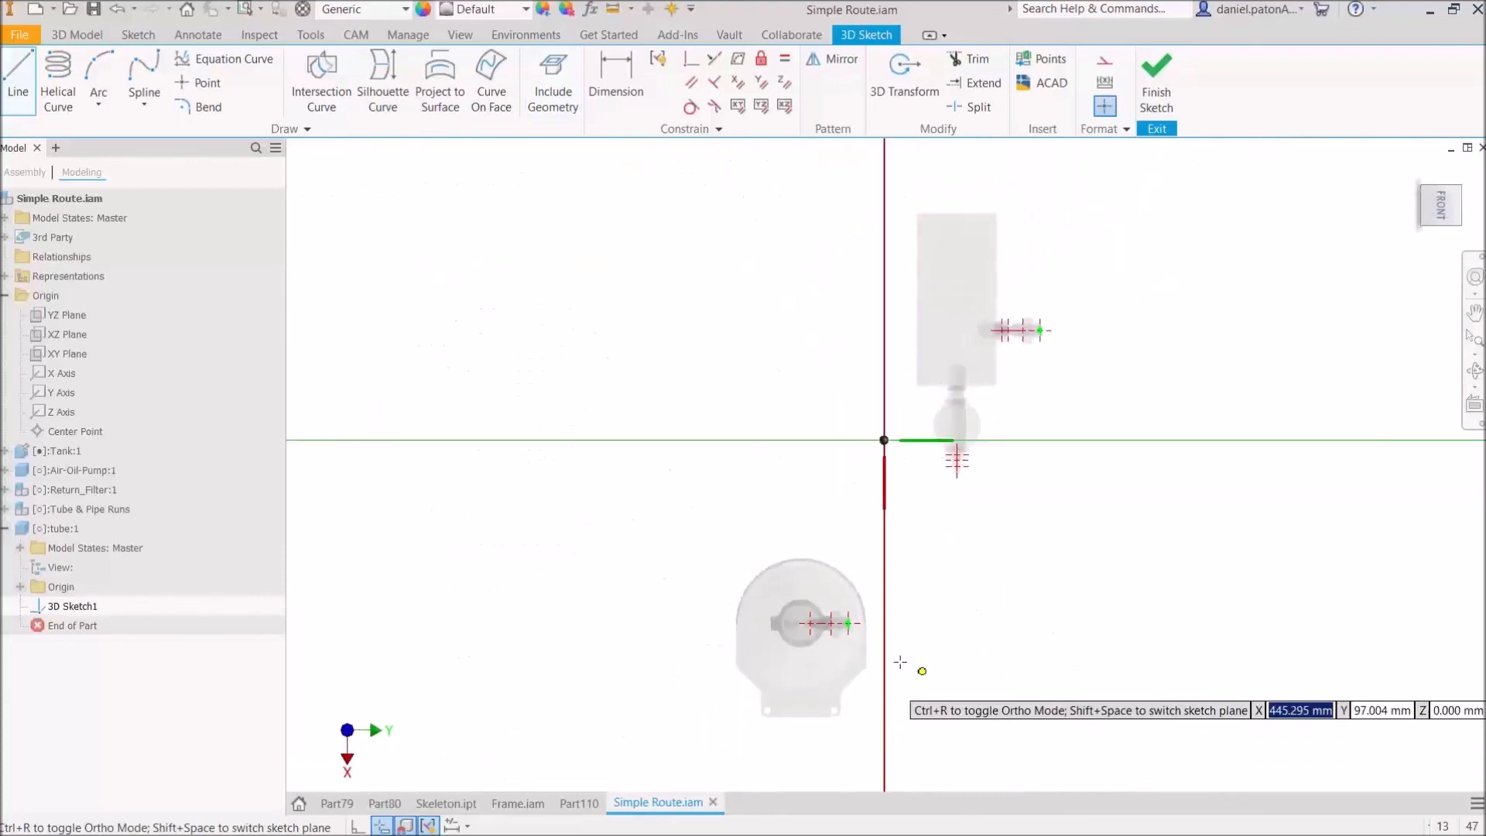
click(756, 547)
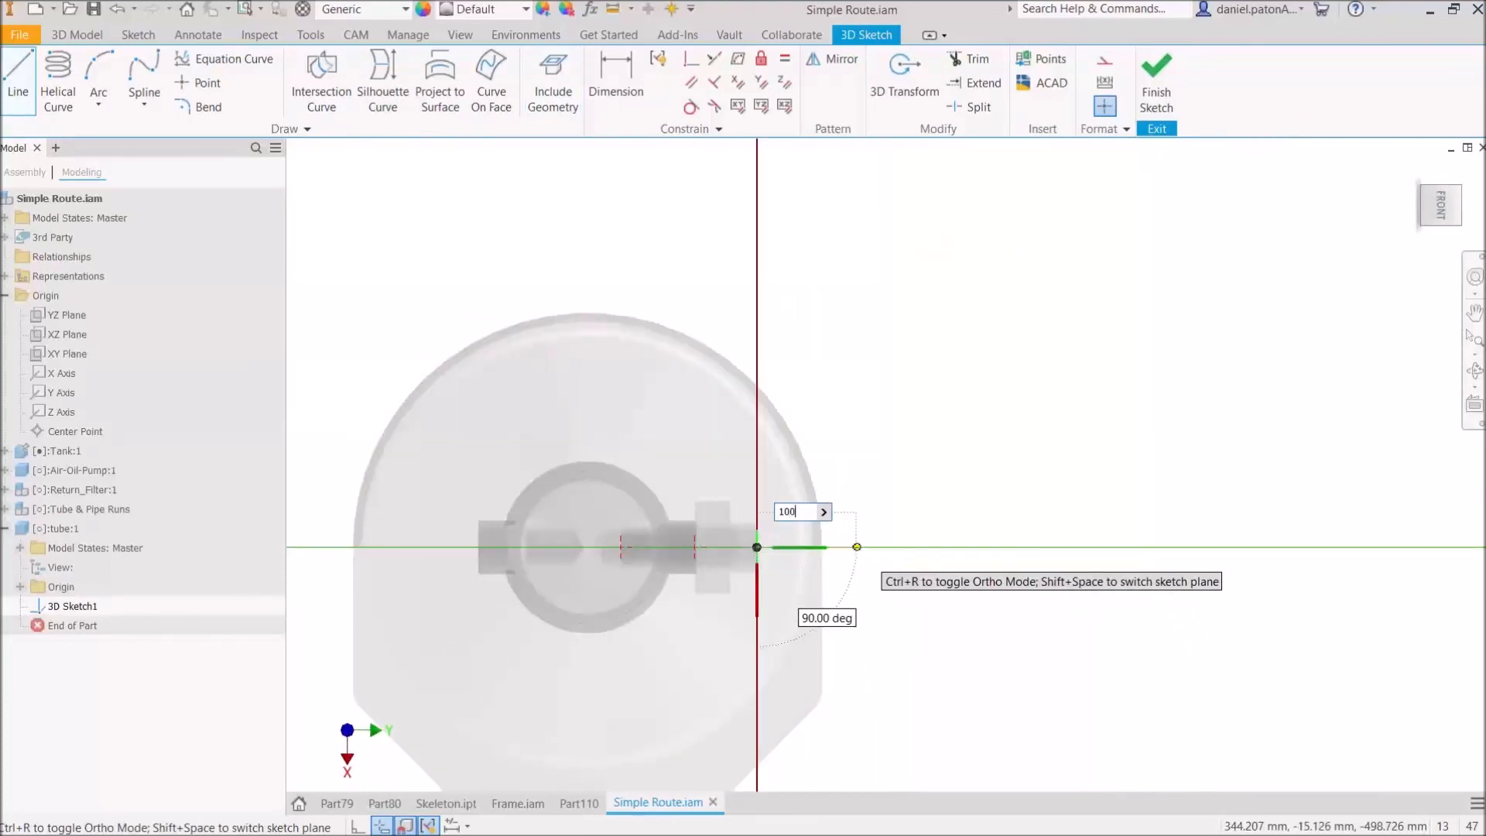
text(100)
key(Return)
Step: Draw a 100 mm line straight out along Y from the centre of the tank fitting's included end circle
key(F2)
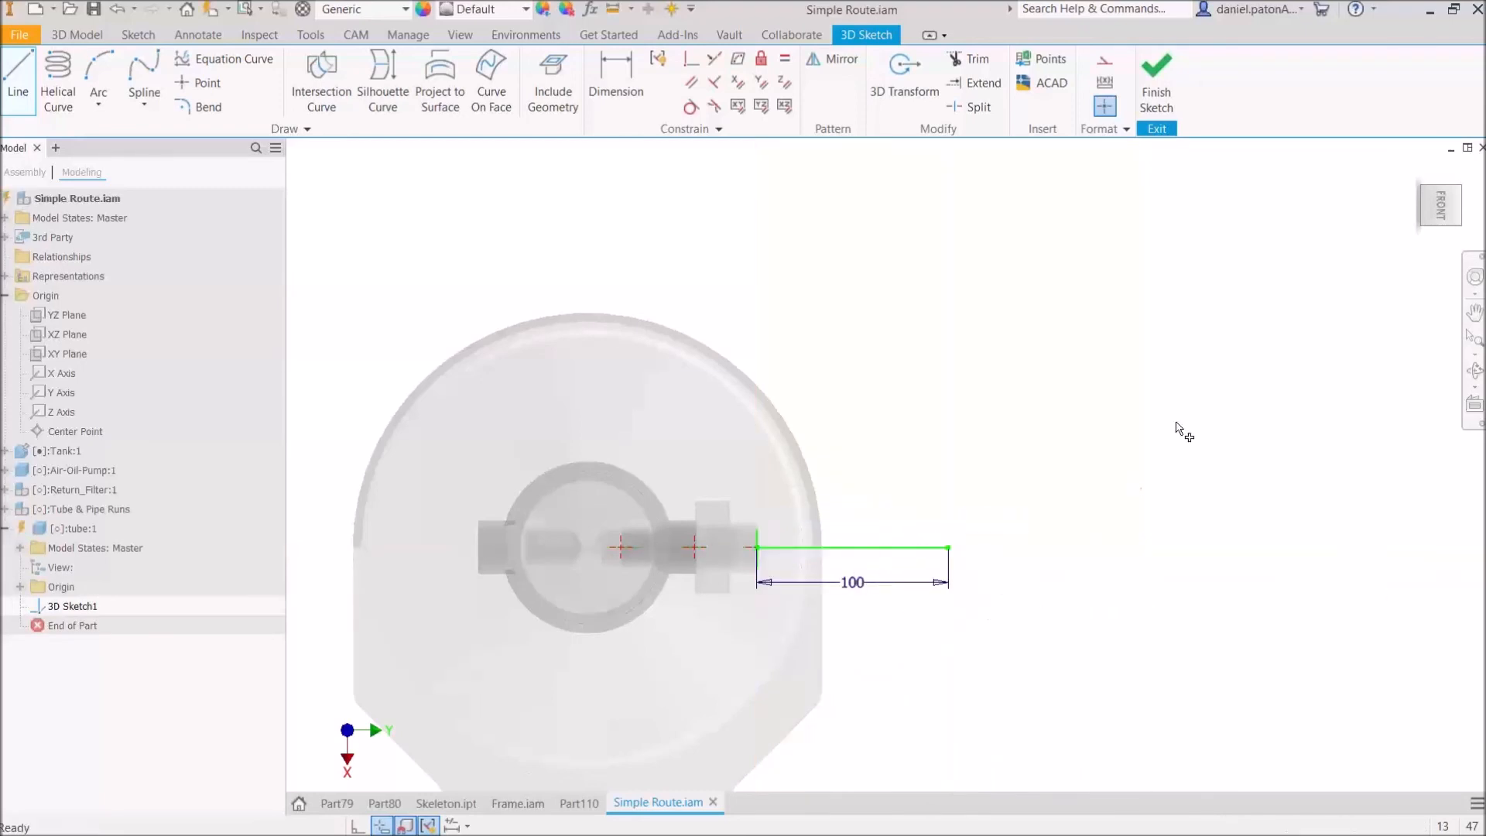
scroll(960, 637, up, 2)
middle_drag(1157, 425, 848, 729)
scroll(952, 548, up, 2)
scroll(973, 386, down, 5)
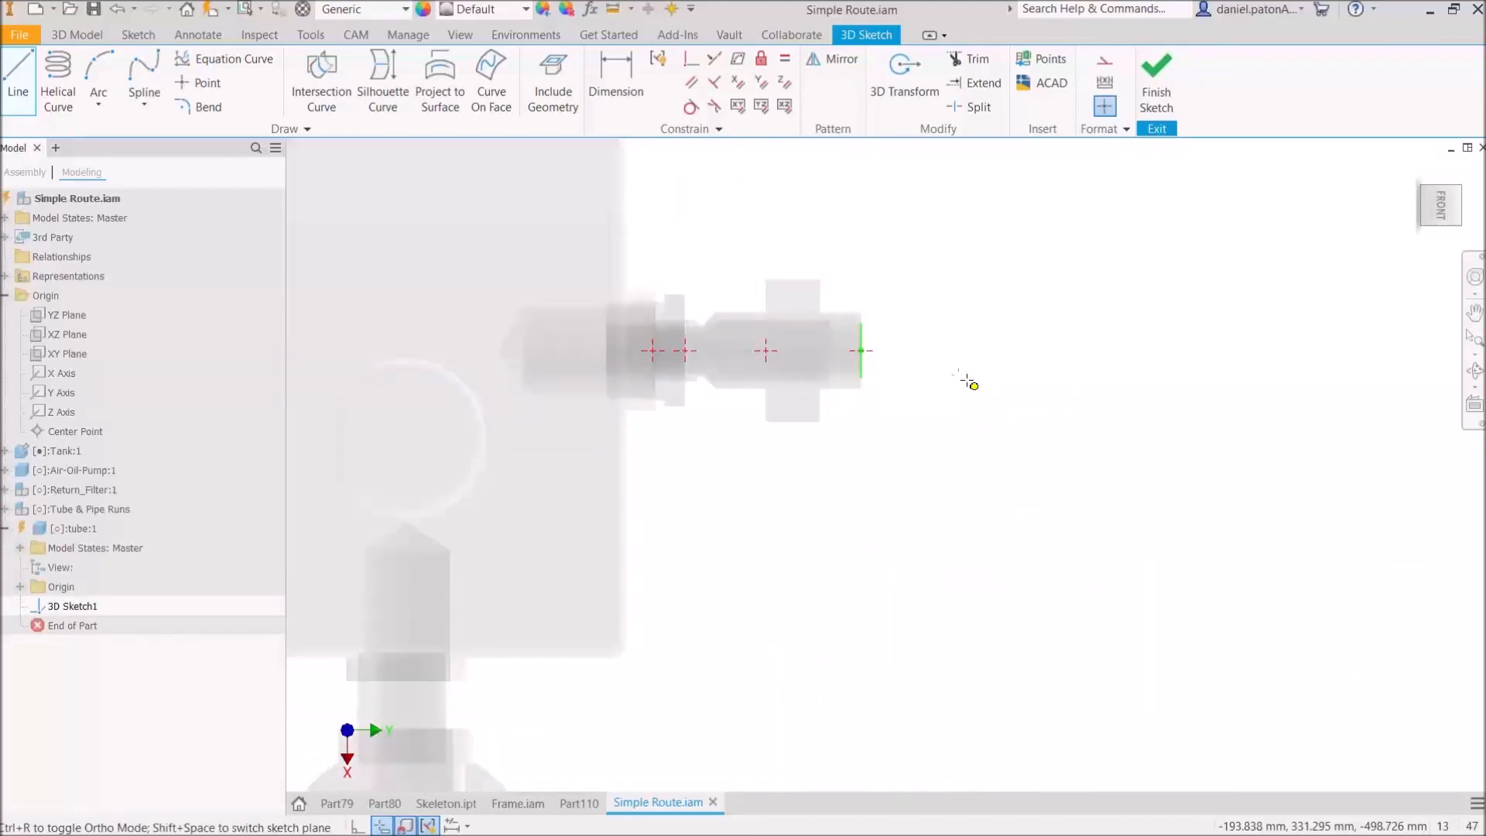
click(861, 351)
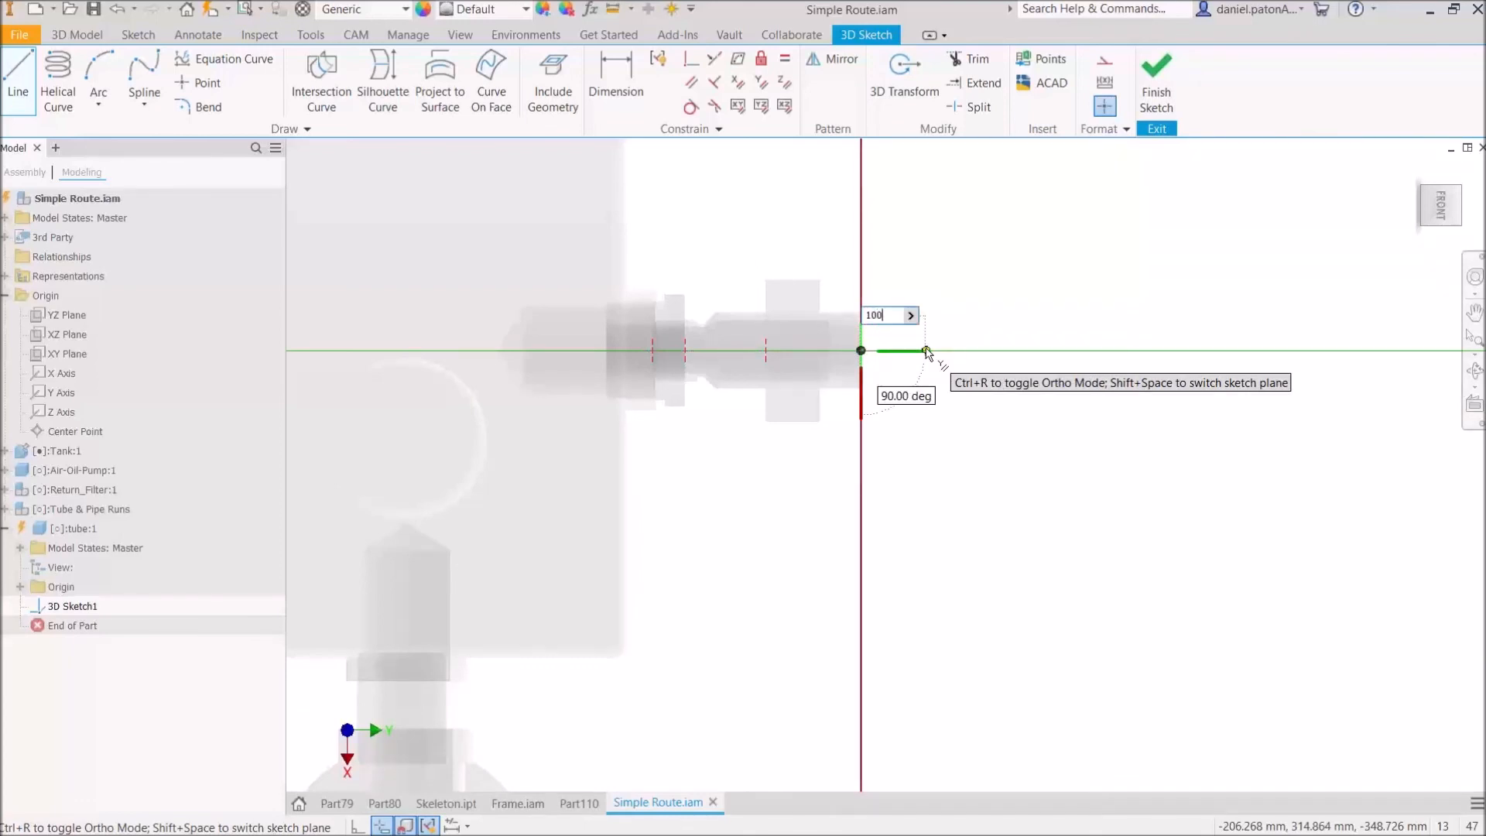
text(100)
key(Return)
right_click(1240, 397)
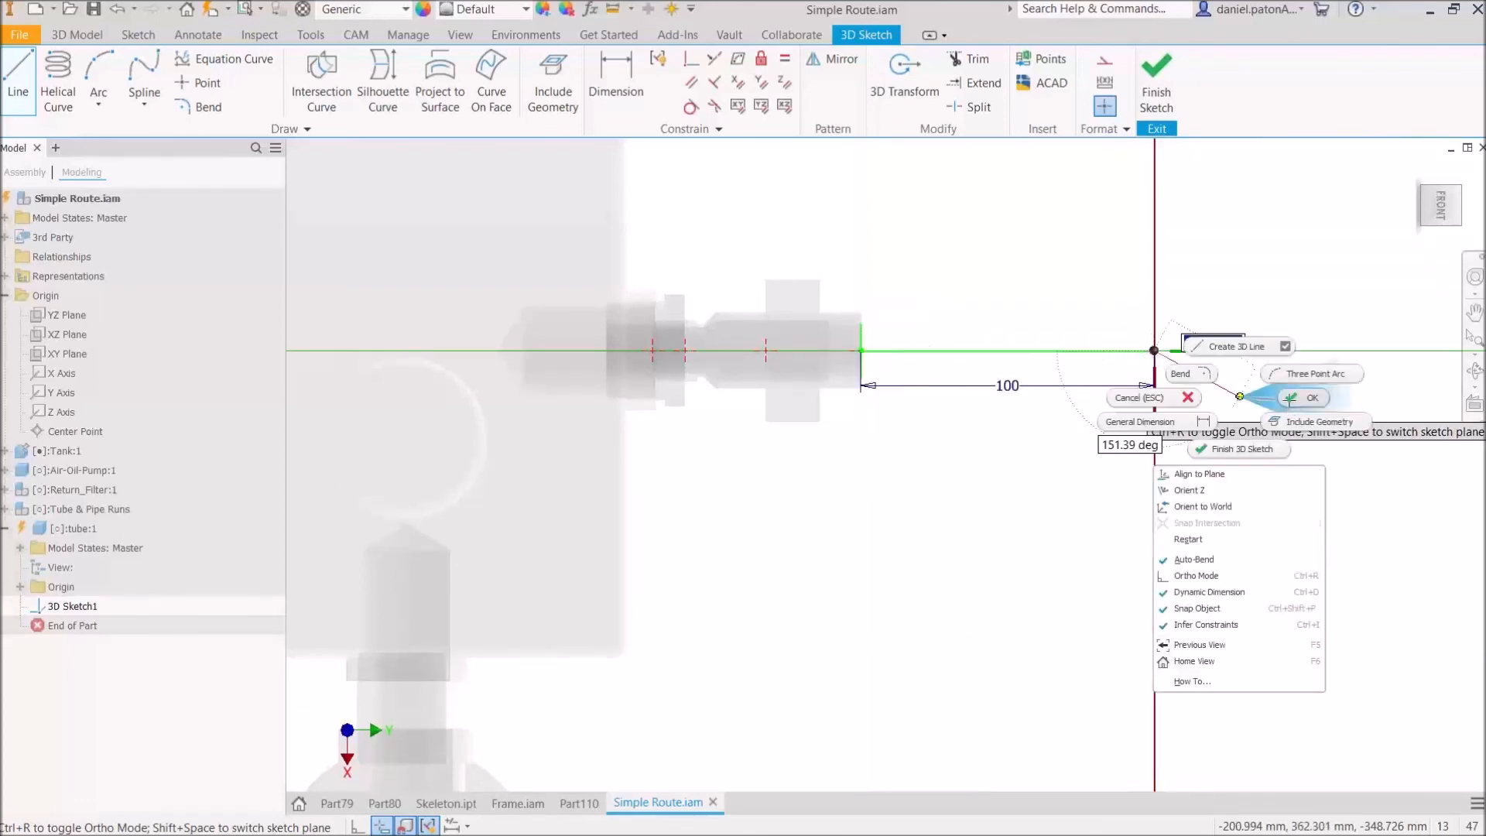
click(1289, 398)
Step: Draw a spline from the end of the tank fitting's 100 mm line through three intermediate points to the end of the pump fitting's line
scroll(1279, 443, up, 4)
shift+middle_drag(1264, 564, 1122, 534)
middle_drag(1122, 534, 870, 248)
middle_drag(1002, 424, 857, 422)
middle_drag(800, 611, 774, 476)
click(147, 69)
middle_drag(854, 283, 859, 456)
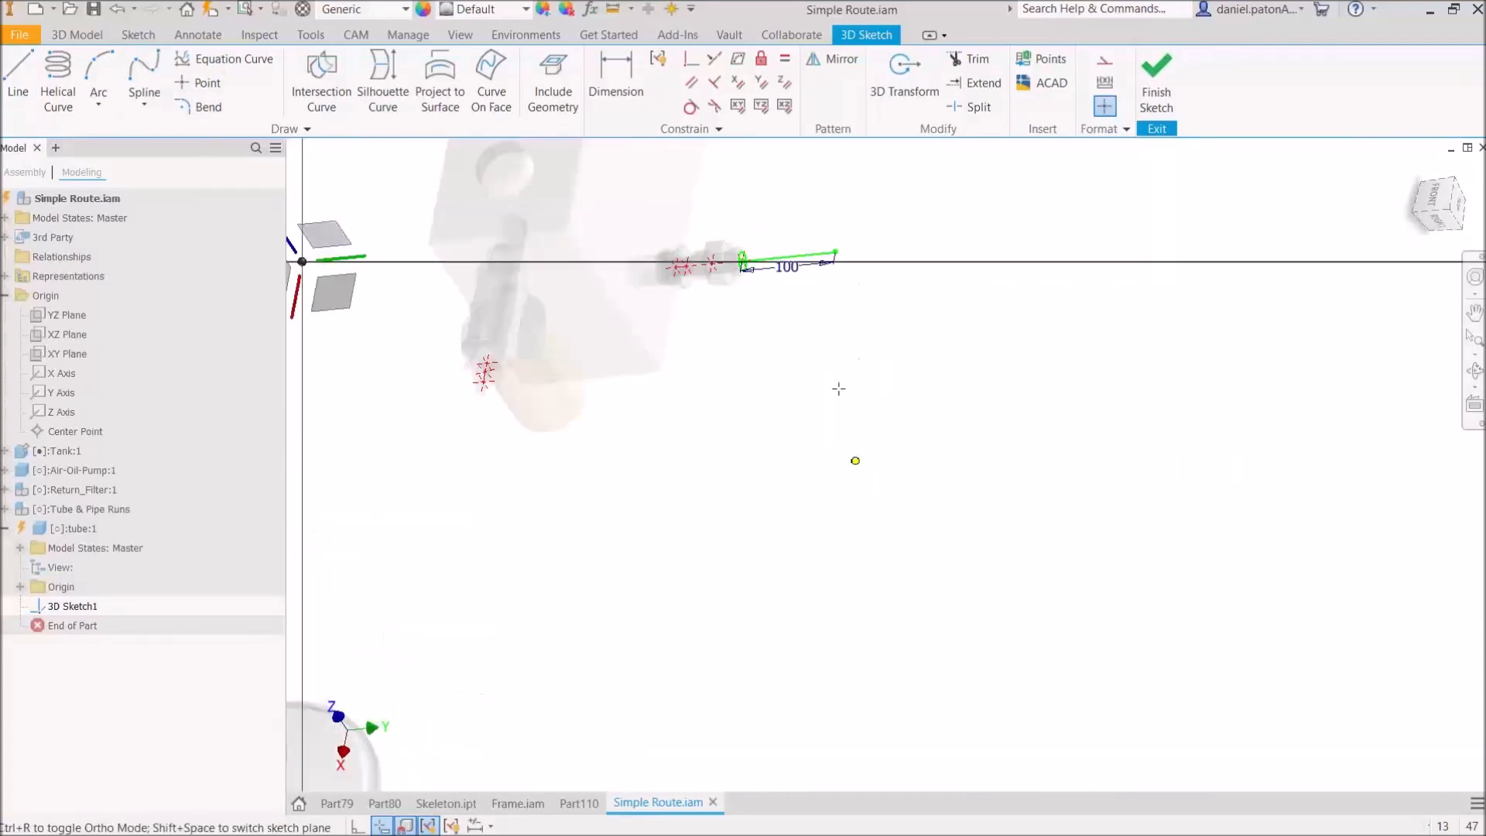
click(835, 252)
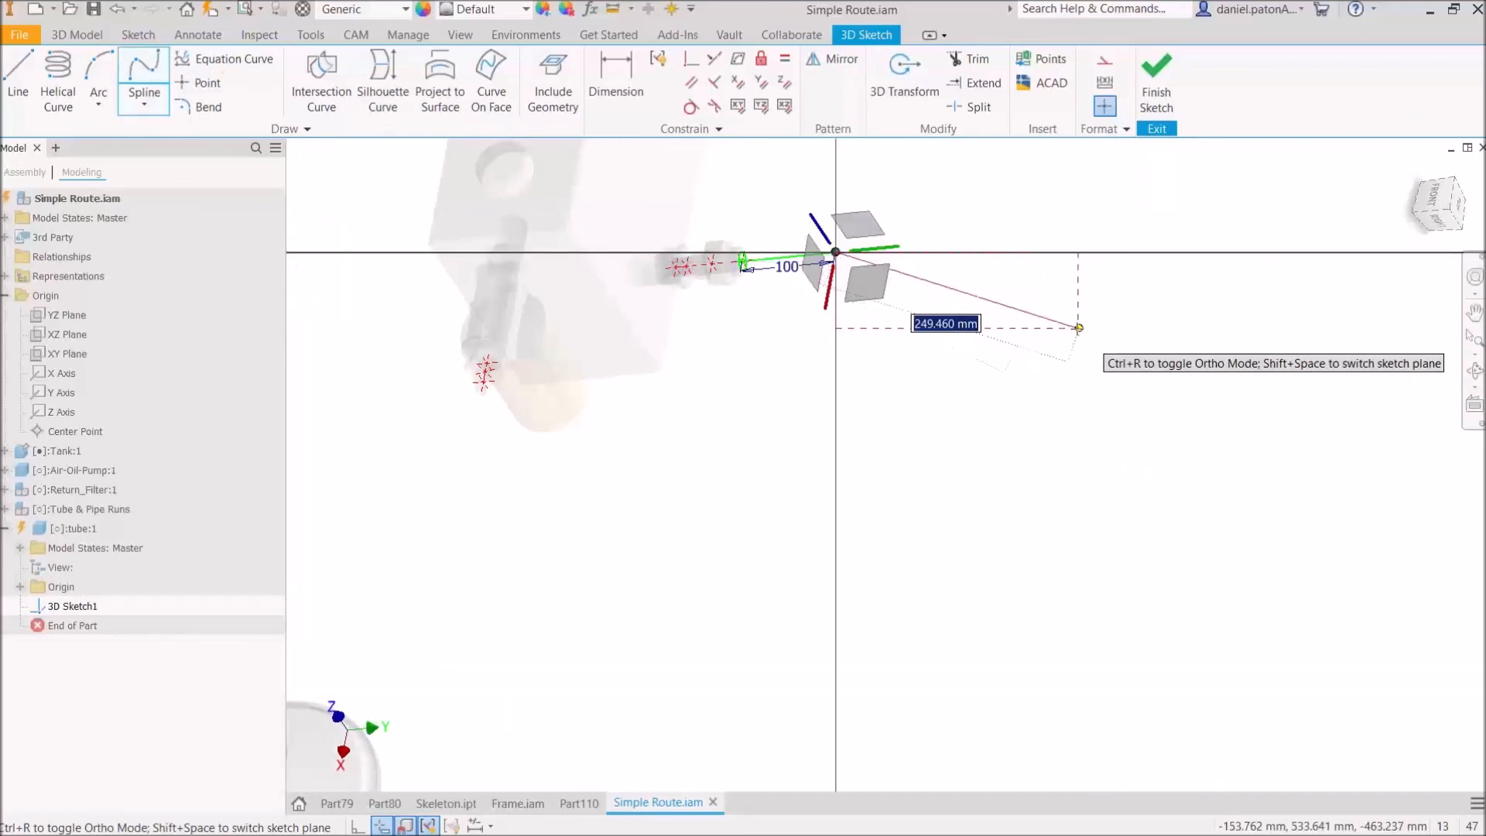
click(998, 345)
middle_drag(1048, 563, 1189, 358)
click(1071, 375)
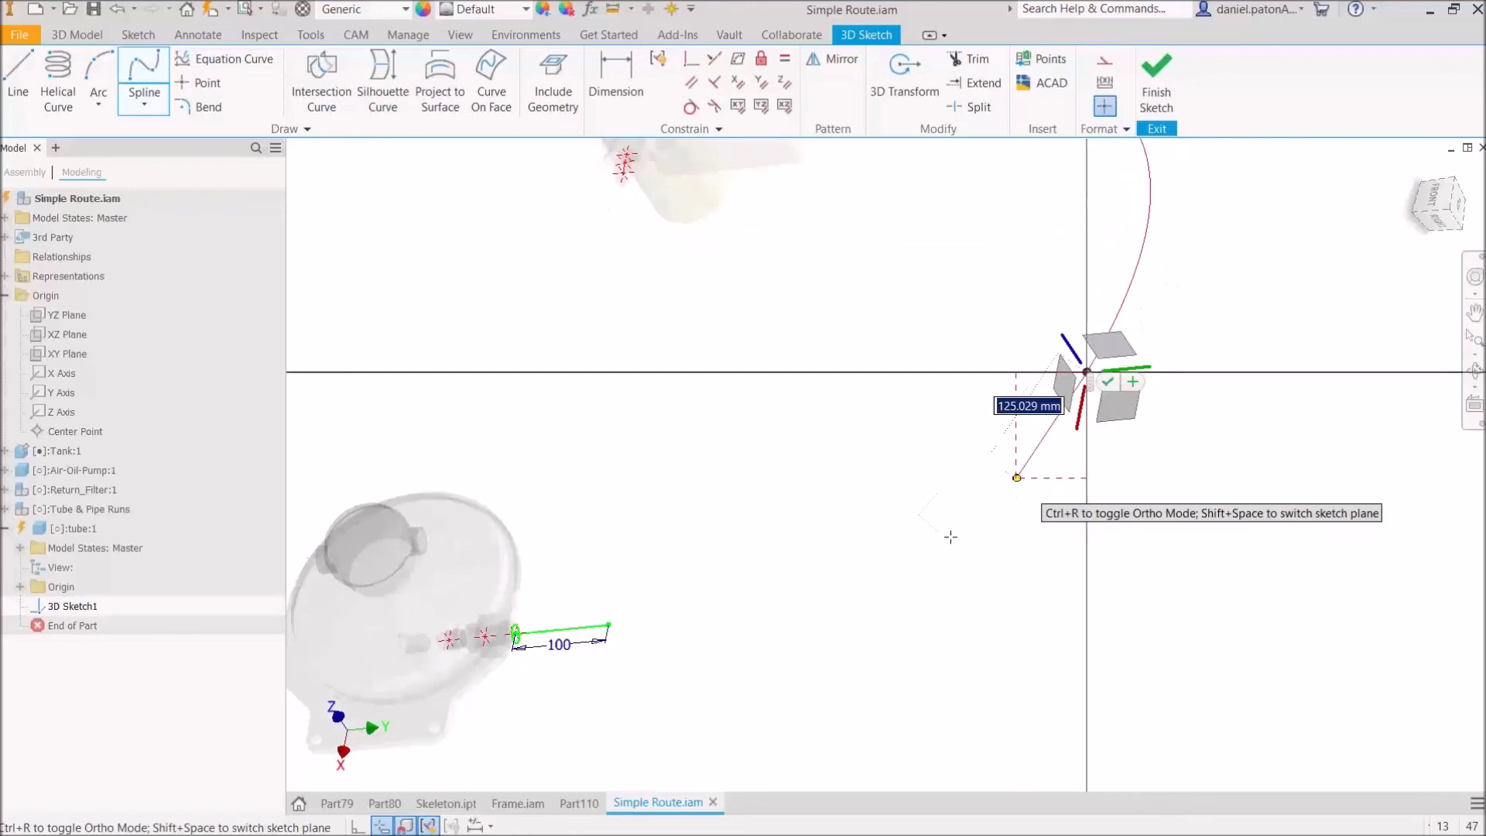
click(902, 562)
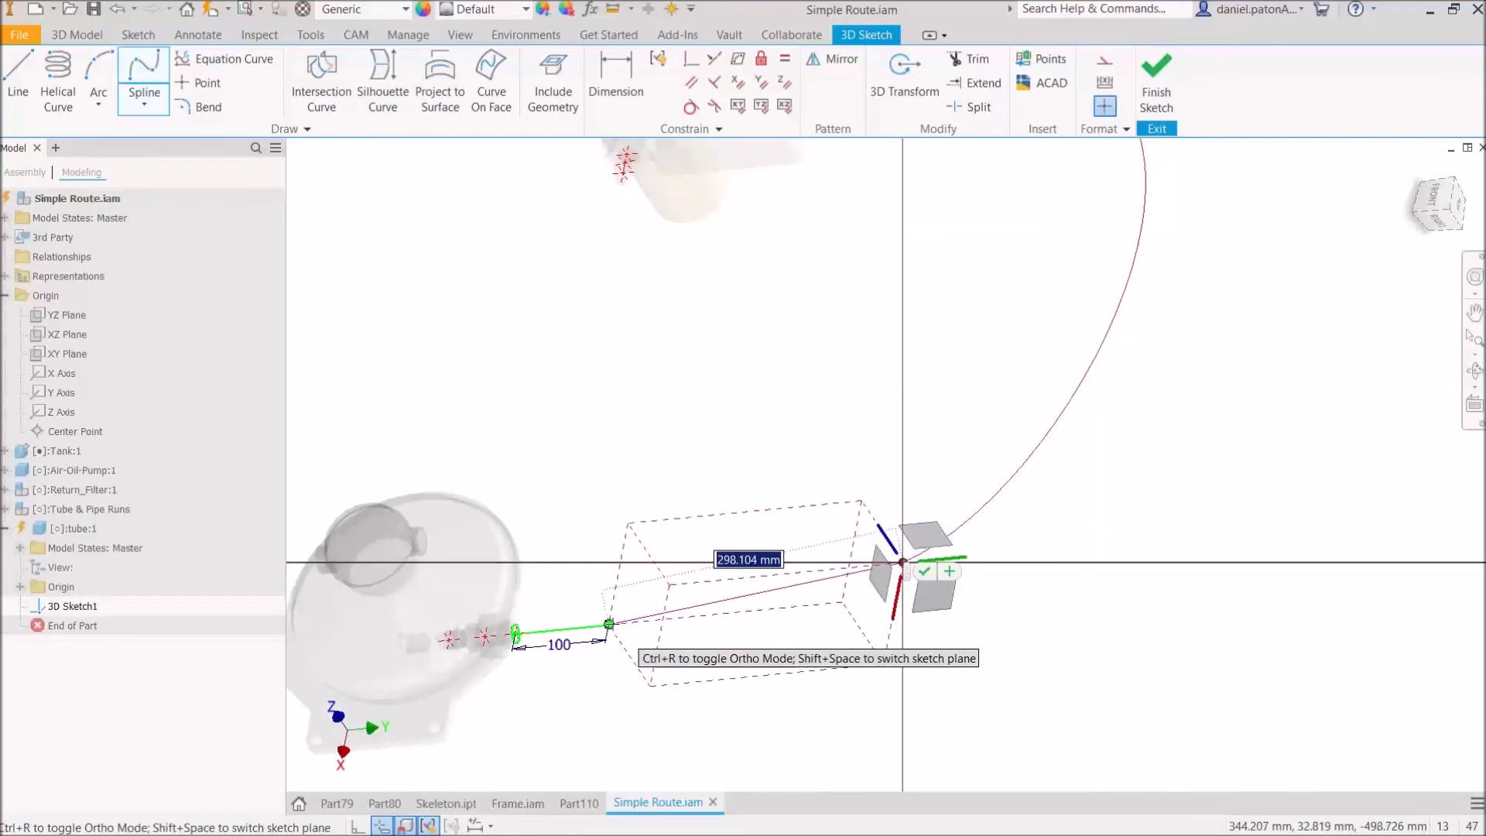
click(609, 624)
right_click(683, 596)
click(755, 598)
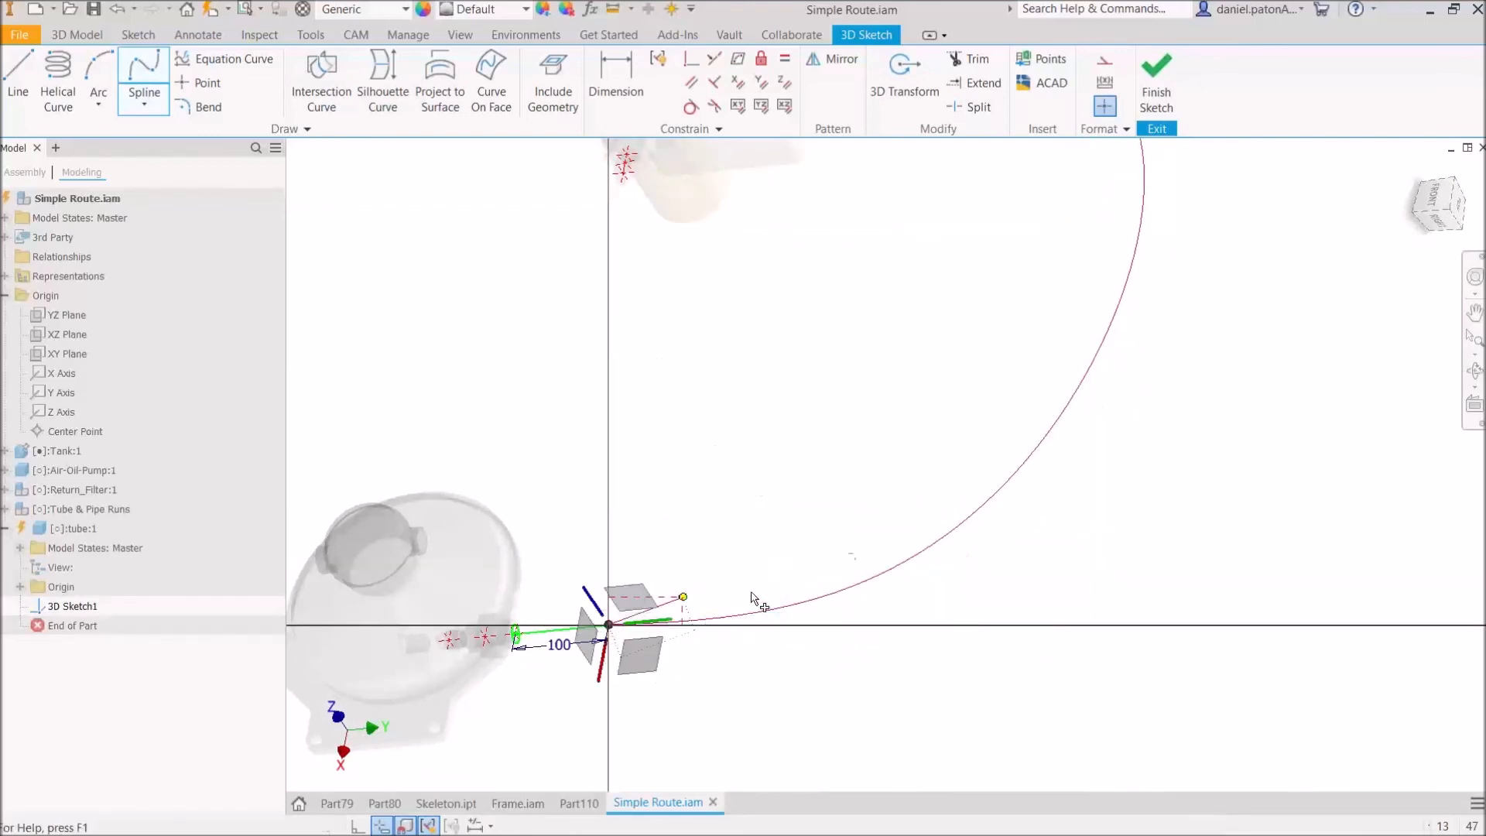
right_click(1169, 416)
click(1220, 424)
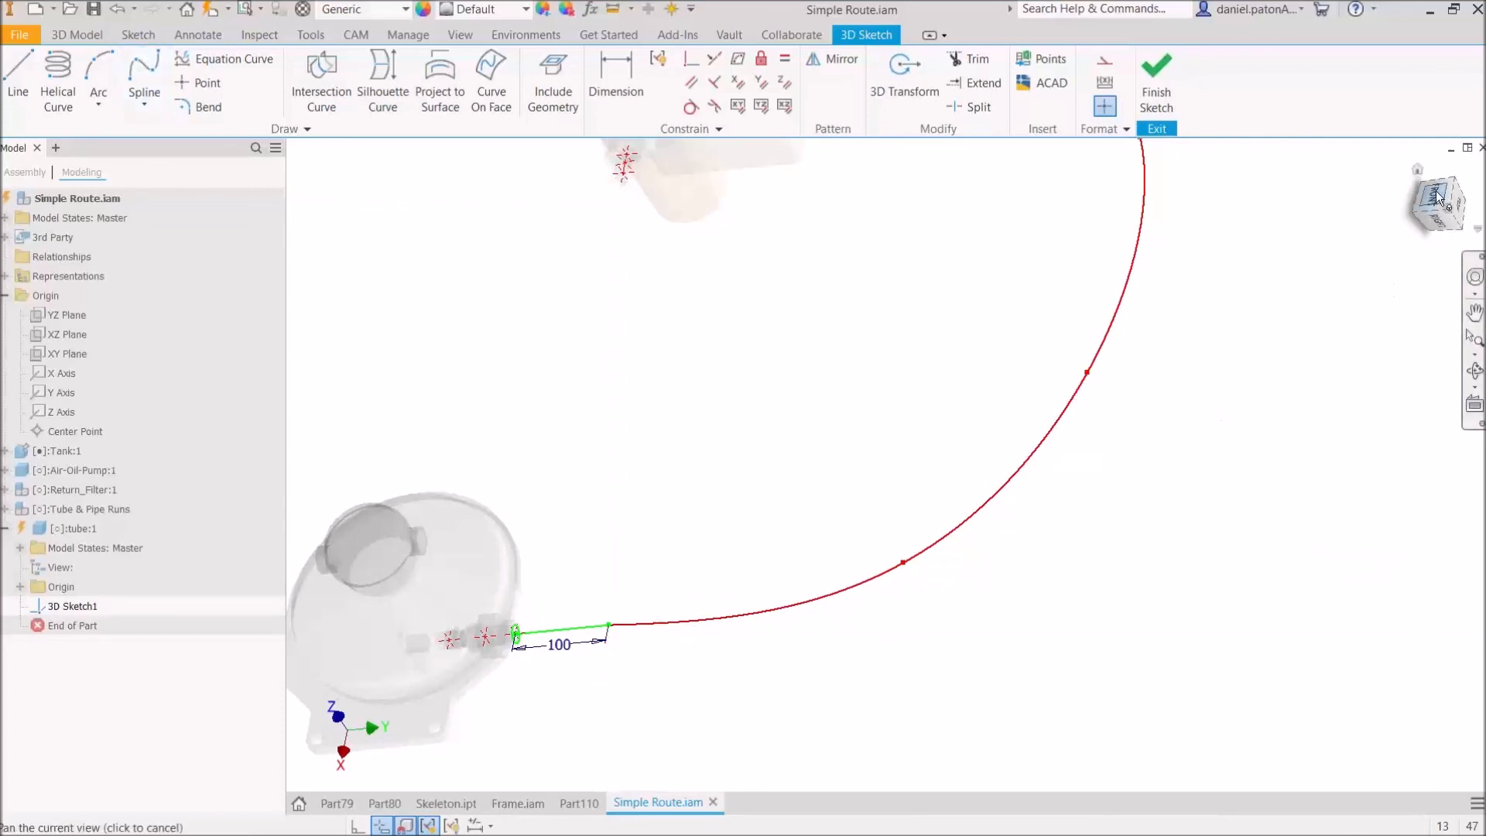
Step: Apply Tangent and Smooth (G2) constraints between the spline and the straight line at the tank fitting
shift+middle_drag(1428, 252, 1211, 541)
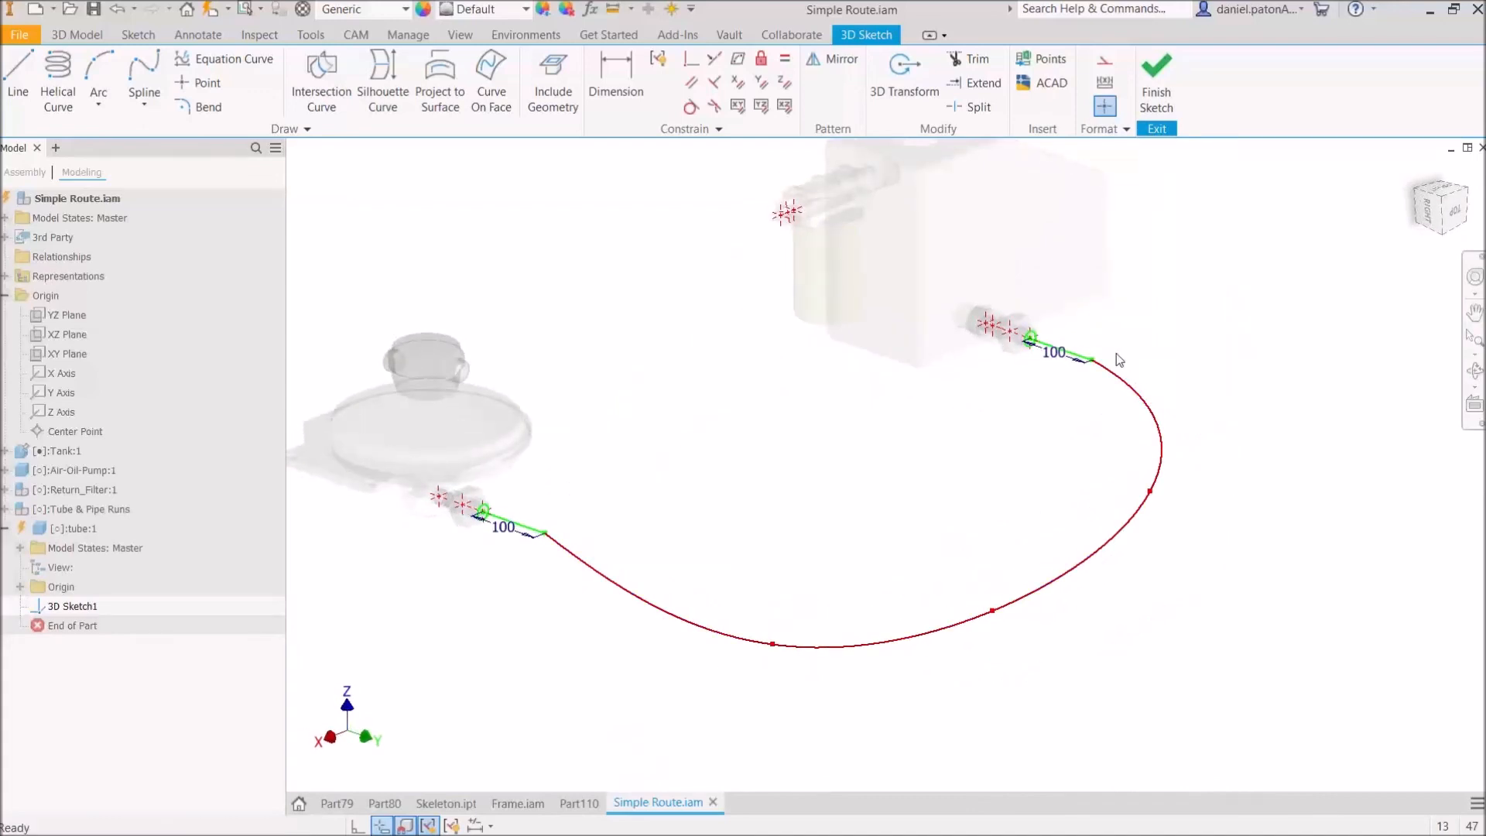
scroll(1123, 362, up, 3)
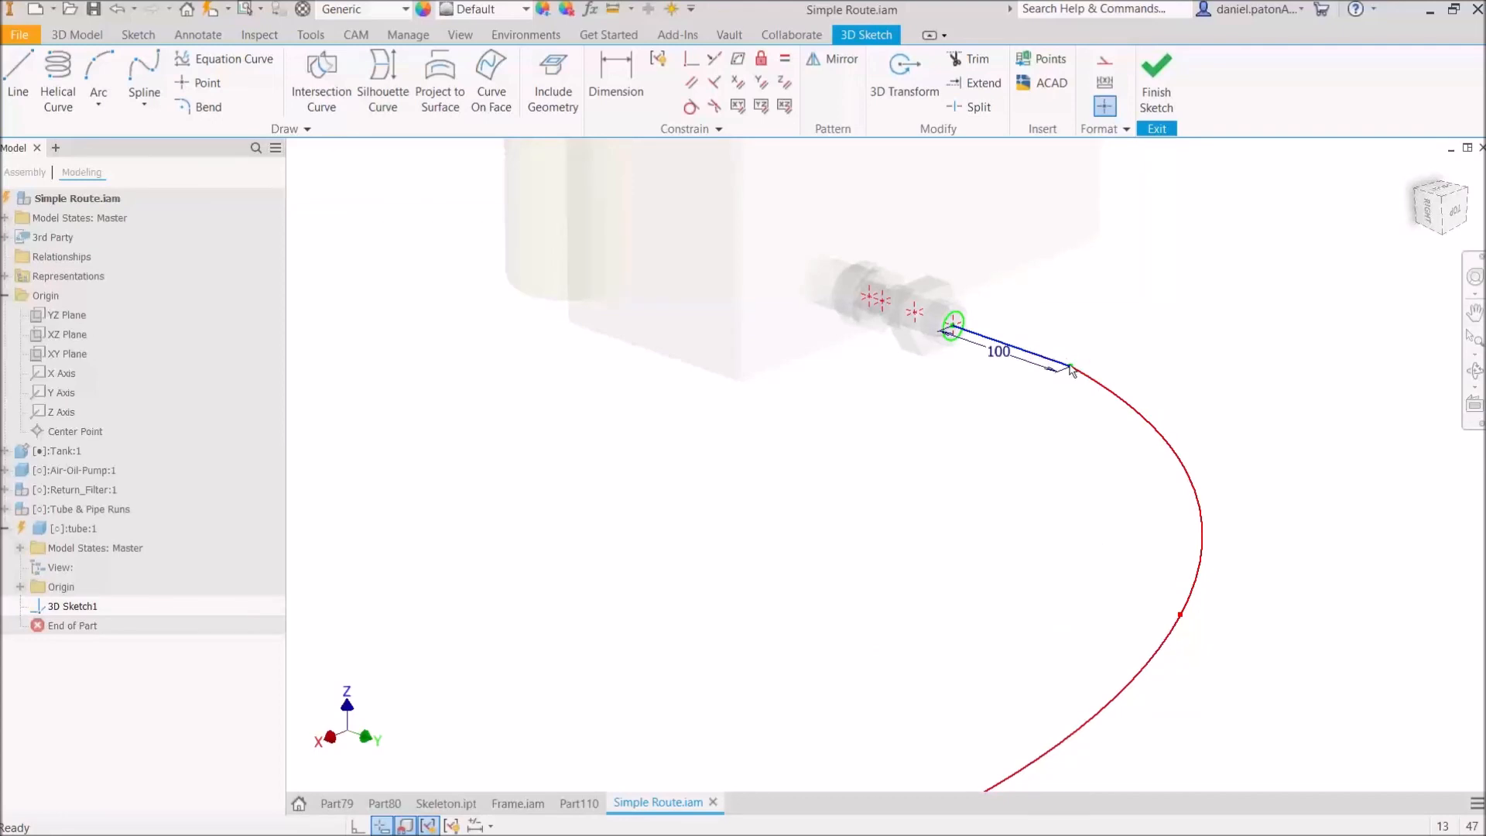
click(690, 109)
click(1085, 374)
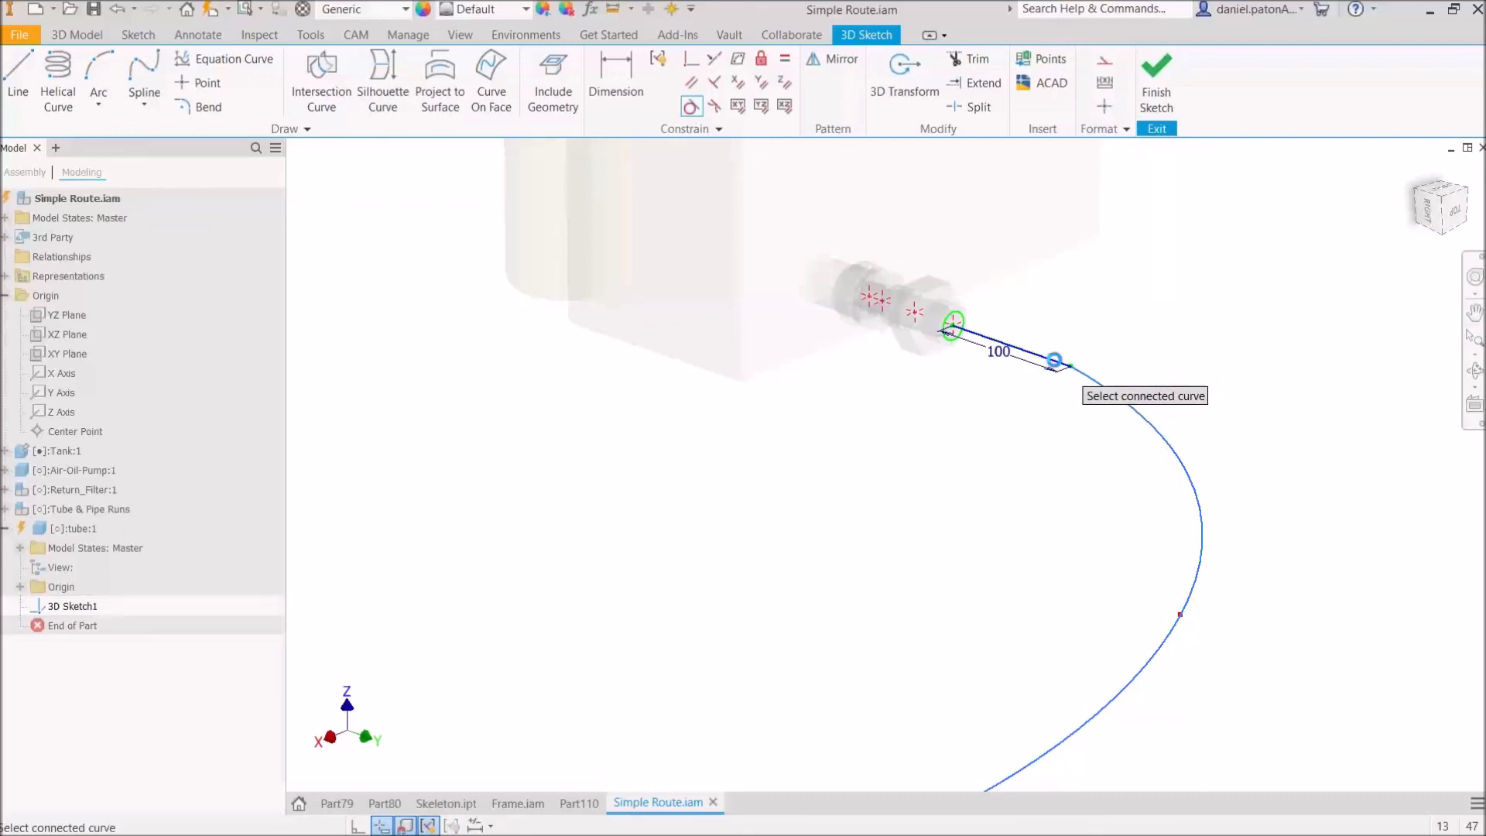
click(1056, 363)
click(712, 106)
click(1069, 369)
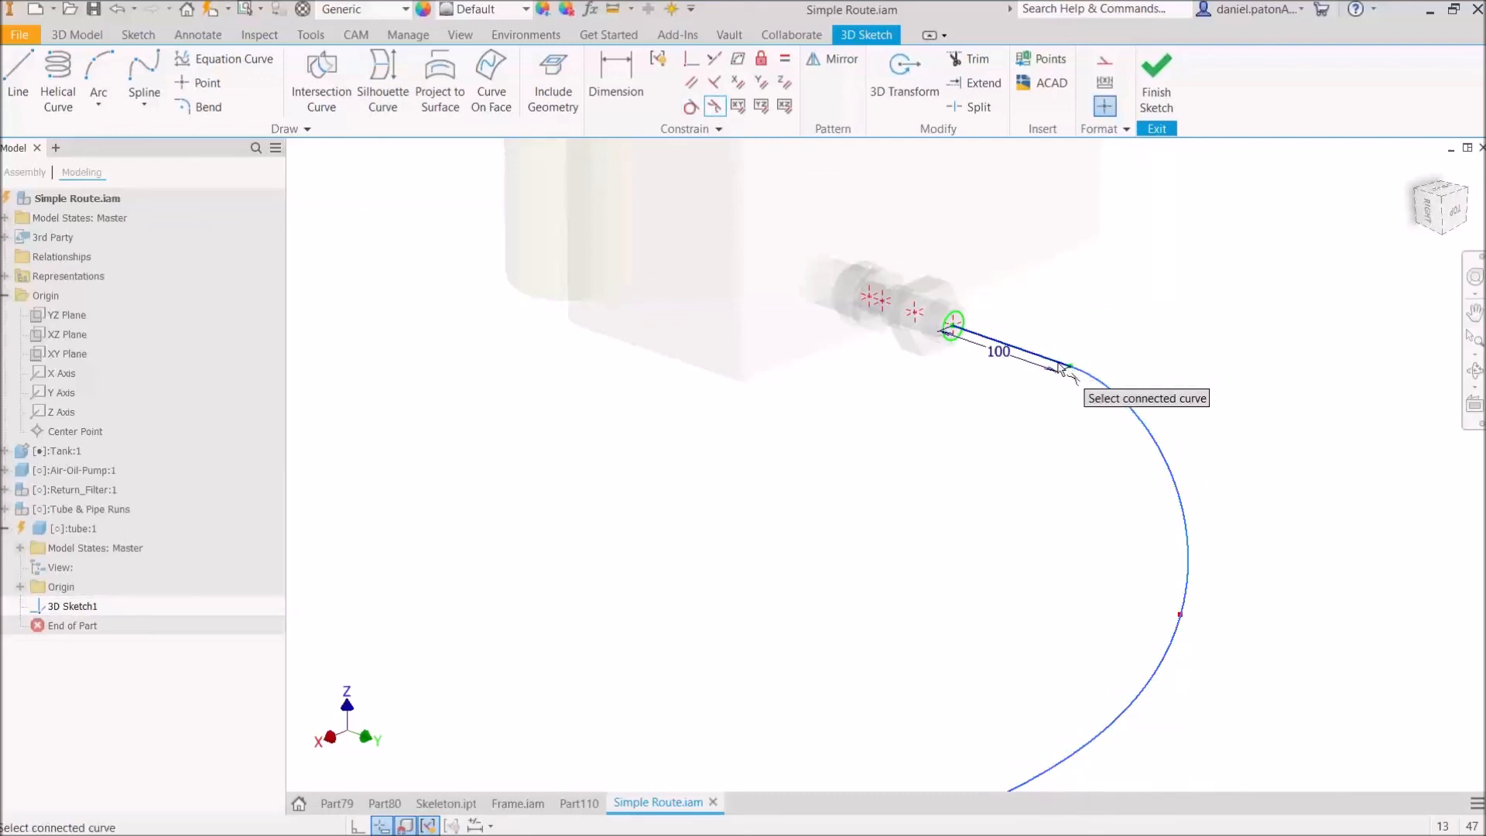
click(1059, 365)
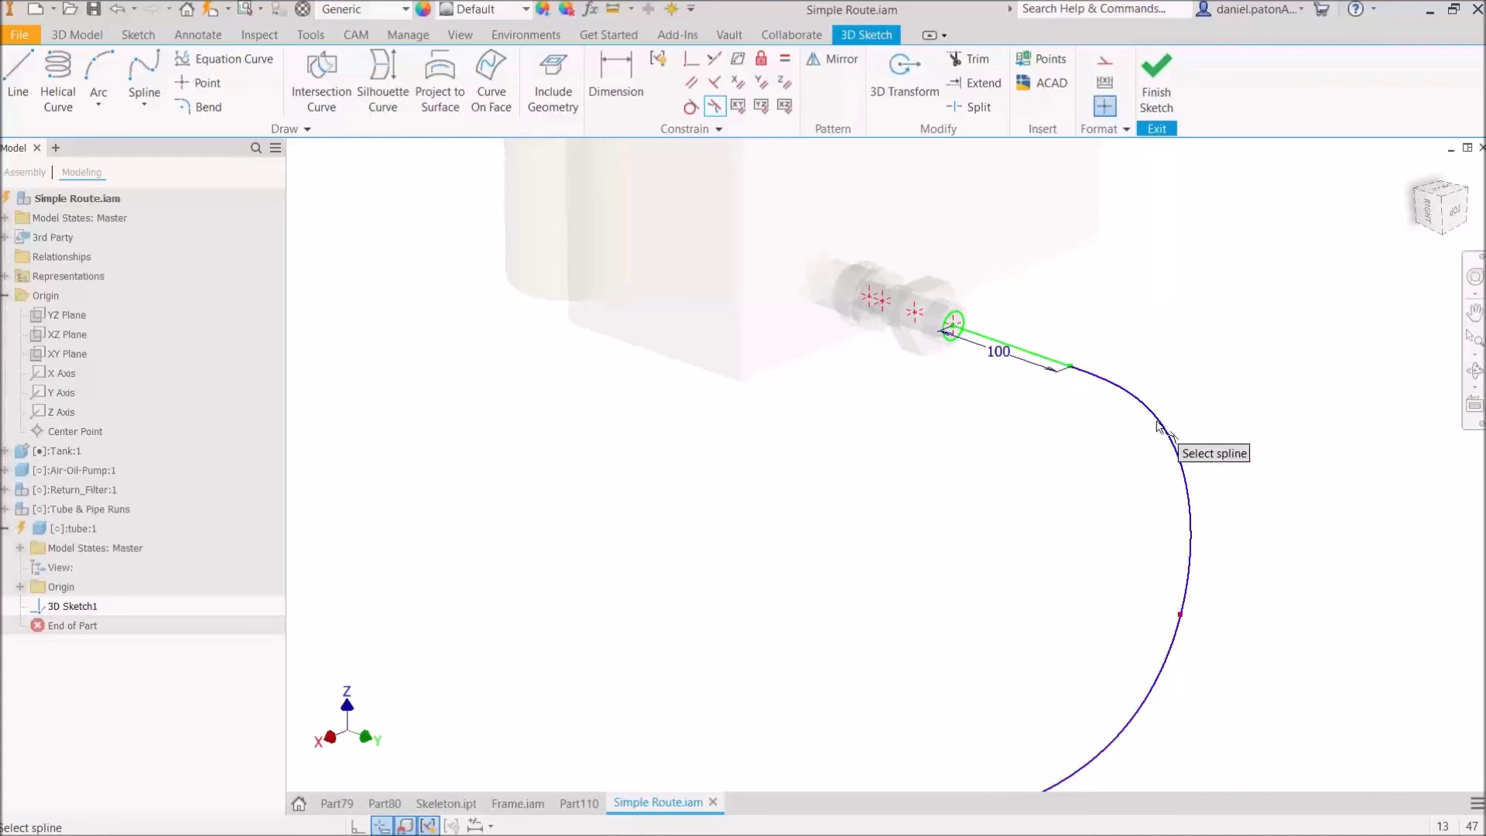
Step: Apply Tangent and Smooth (G2) constraints between the spline and the straight line at the pump fitting
middle_drag(994, 484, 1111, 274)
scroll(1084, 337, up, 3)
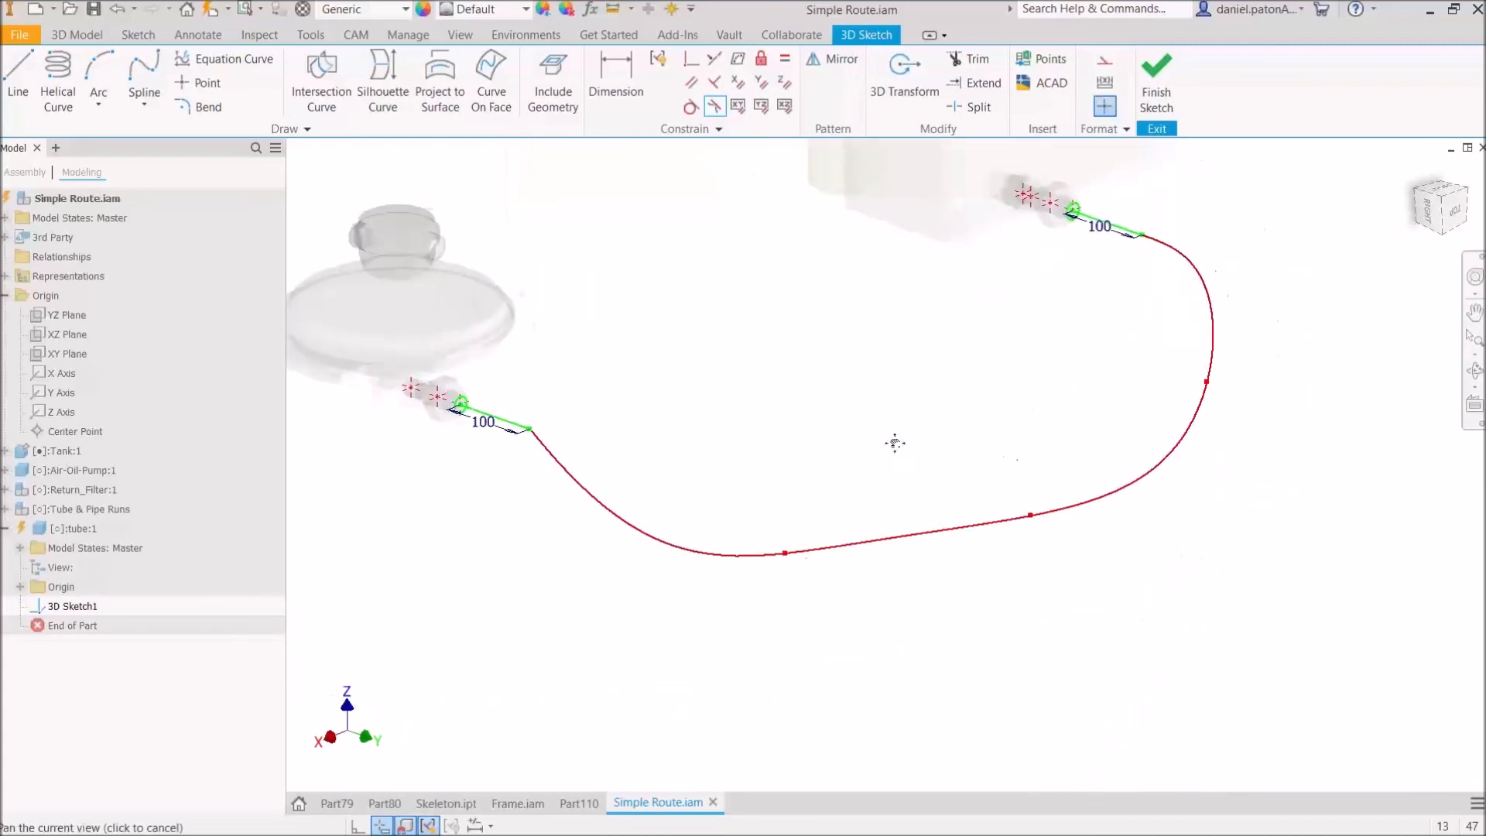
middle_drag(892, 441, 1137, 474)
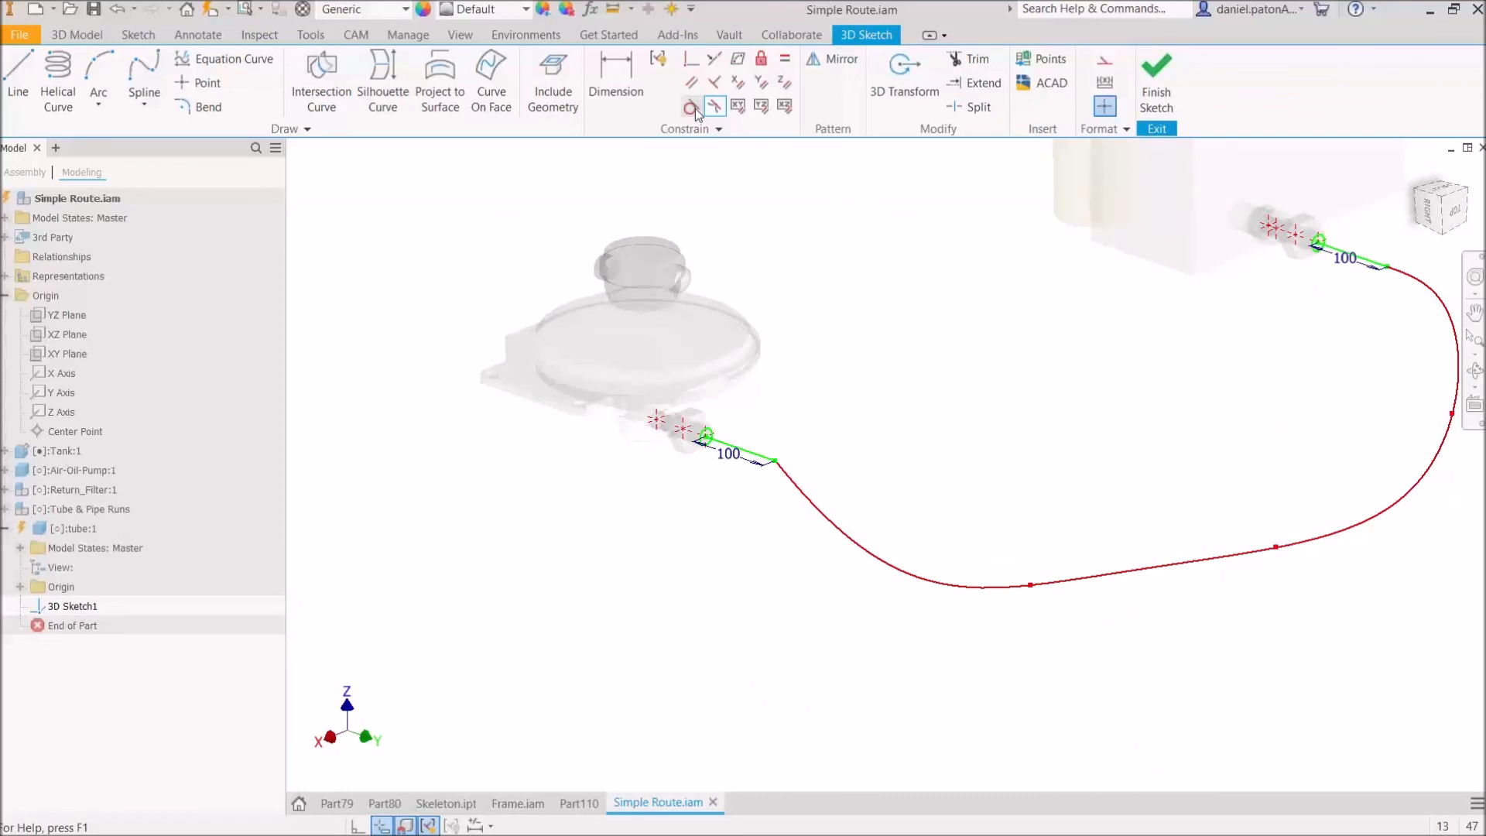
scroll(765, 398, down, 3)
click(796, 496)
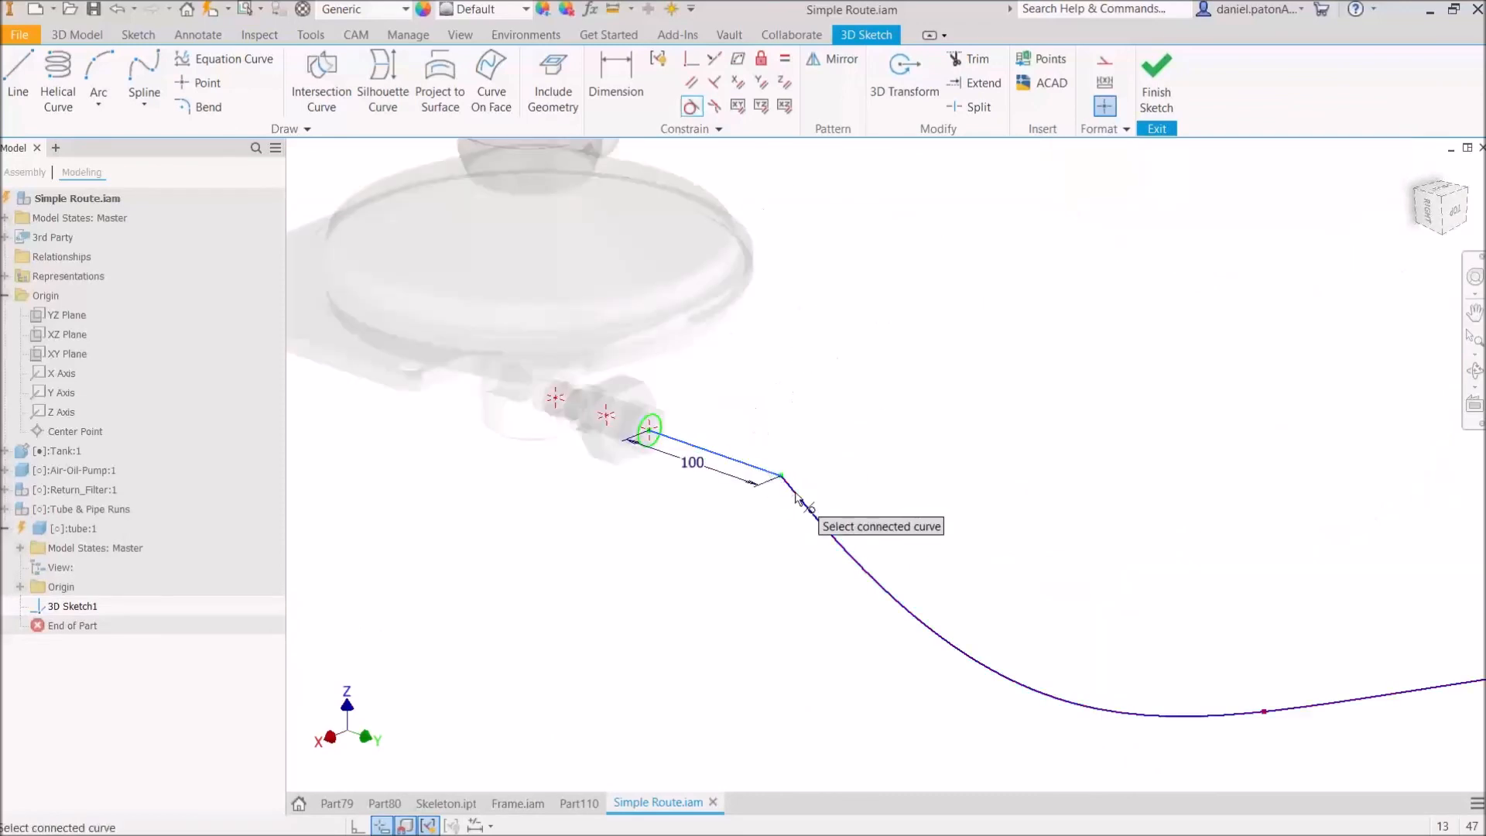
click(797, 498)
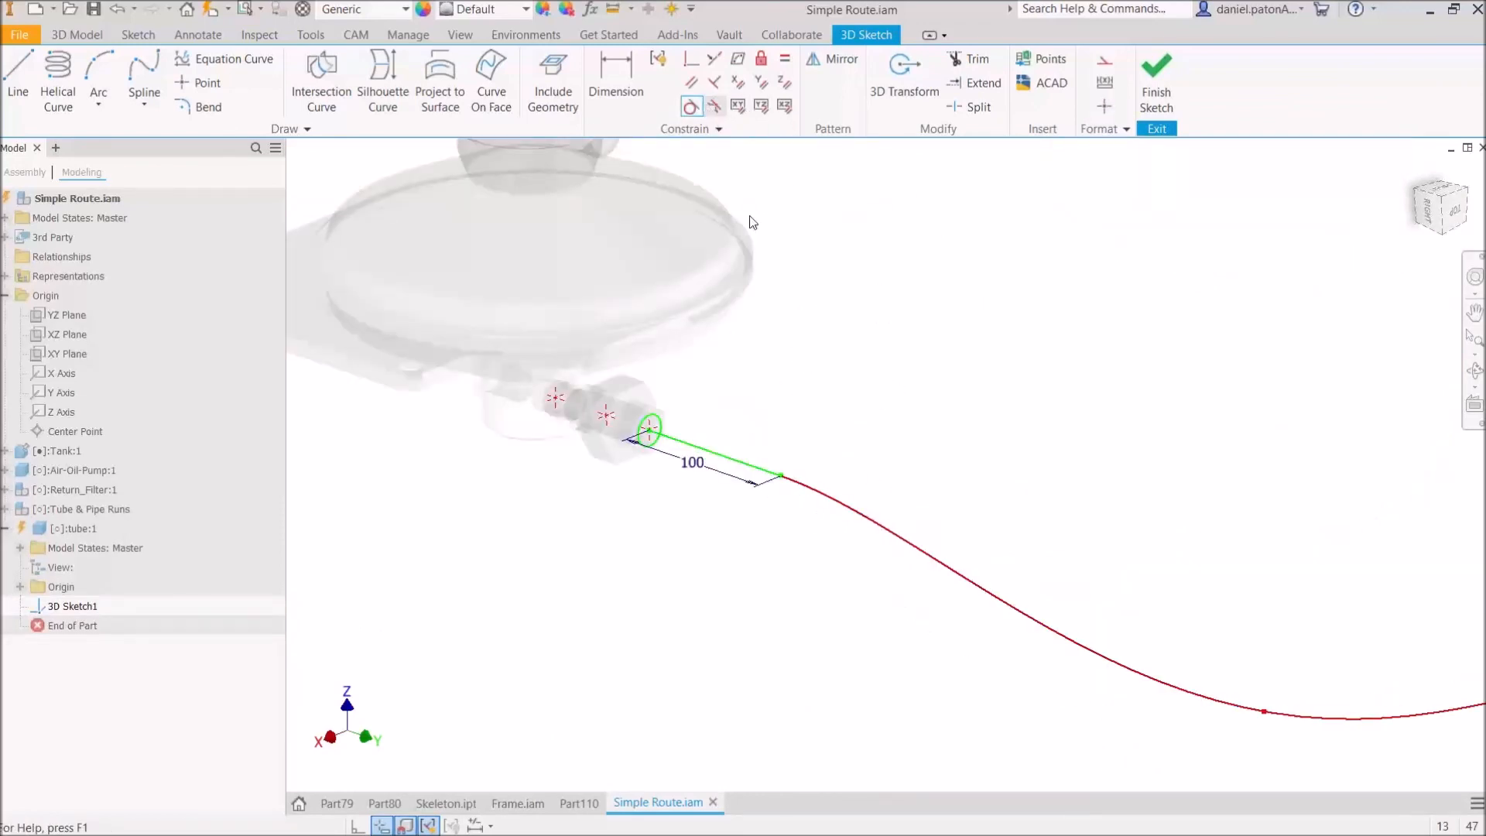
click(771, 473)
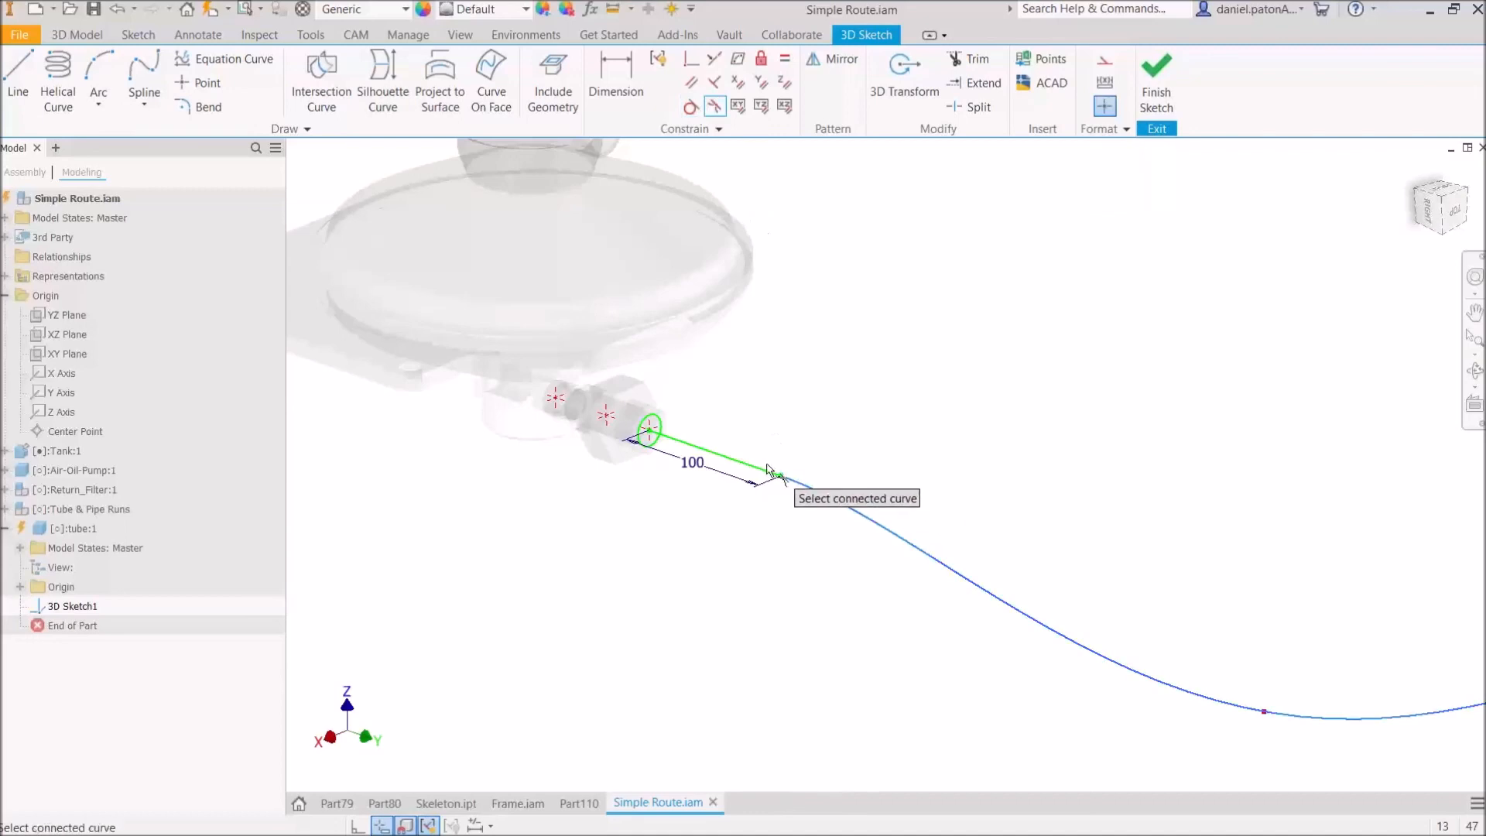
click(767, 471)
right_click(1016, 411)
click(1068, 412)
Step: Reposition the spline's three intermediate points in the XZ view so it runs nearly level from the pump and curves up to the tank fitting
scroll(1107, 412, up, 3)
middle_drag(1106, 413, 940, 426)
mouse_move(1153, 423)
shift+middle_down()
mouse_move(1124, 408)
mouse_move(1152, 418)
shift+middle_up()
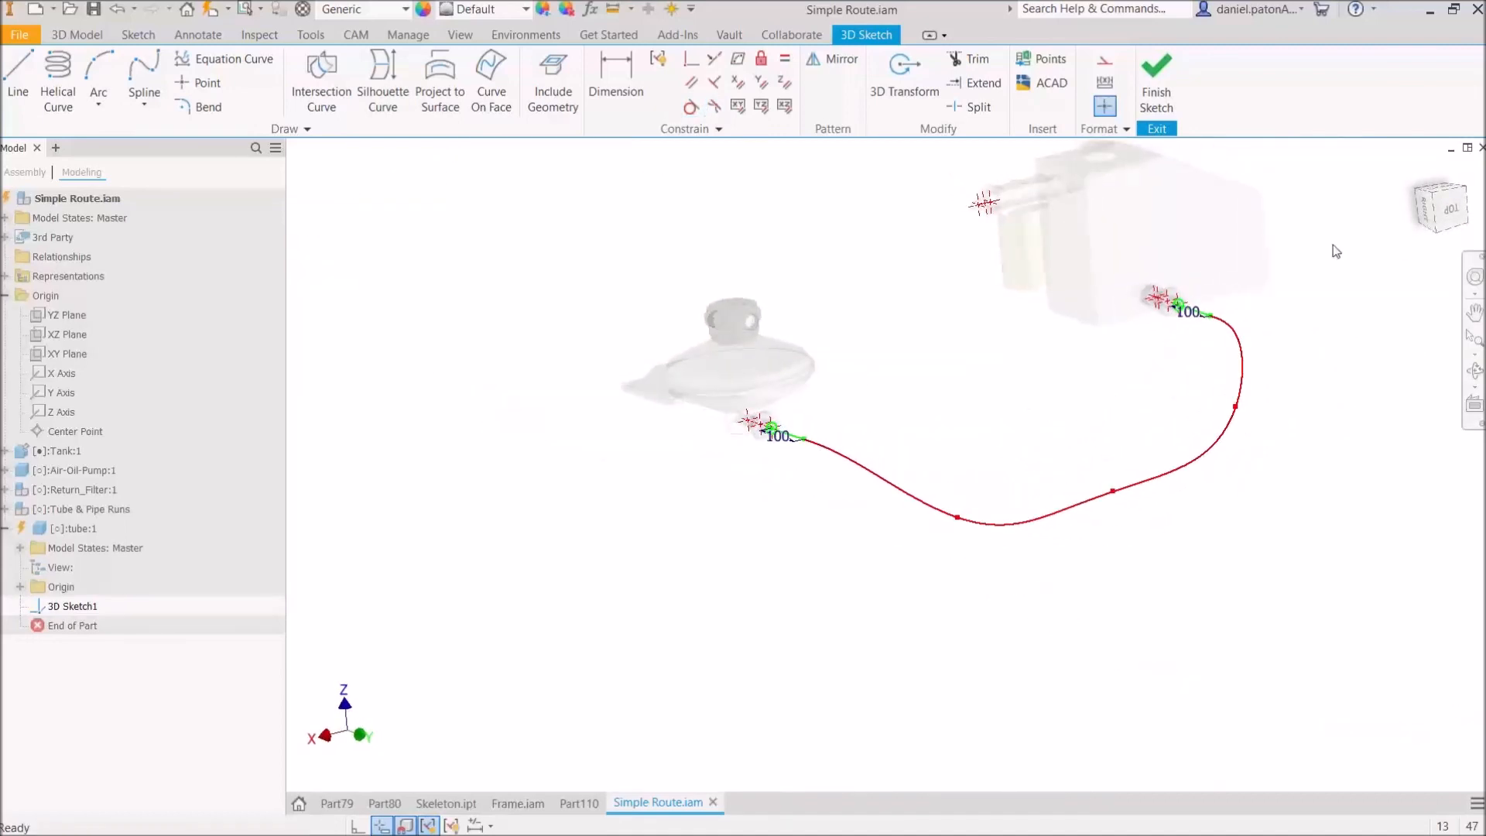
click(1452, 210)
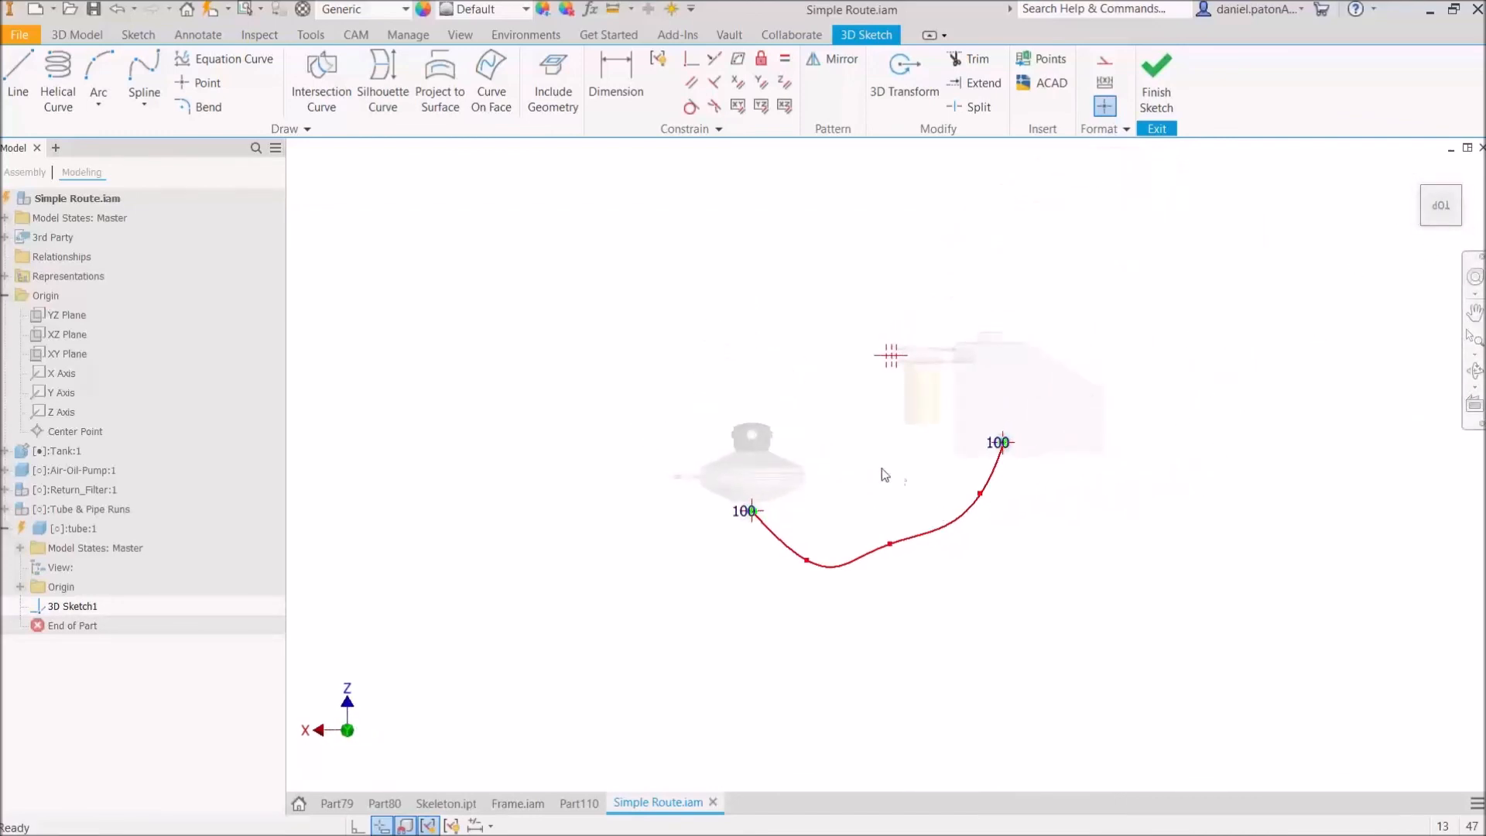
scroll(973, 507, down, 3)
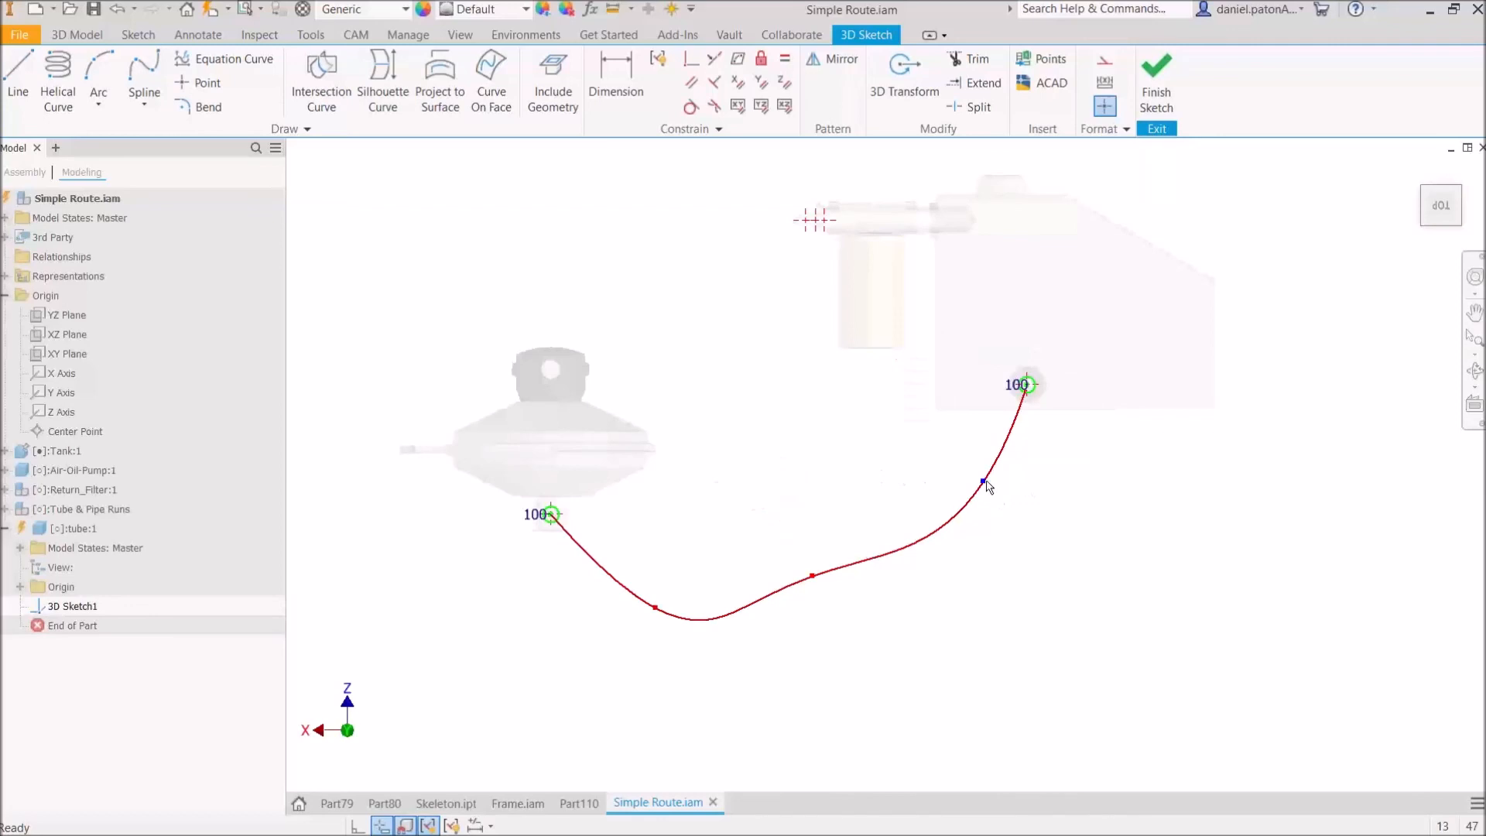
drag(655, 609, 626, 524)
drag(815, 570, 839, 531)
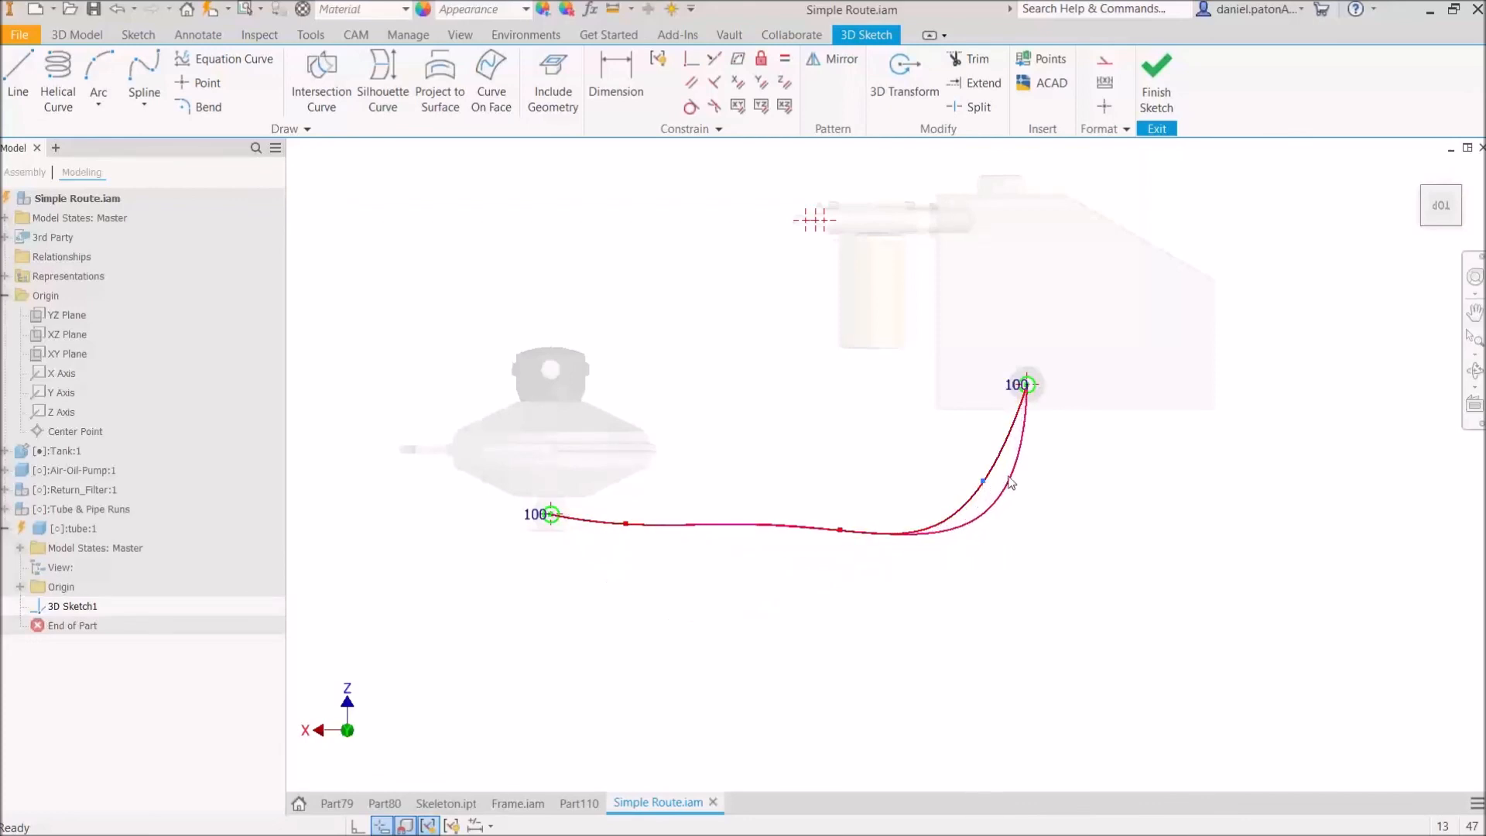
drag(831, 537, 833, 535)
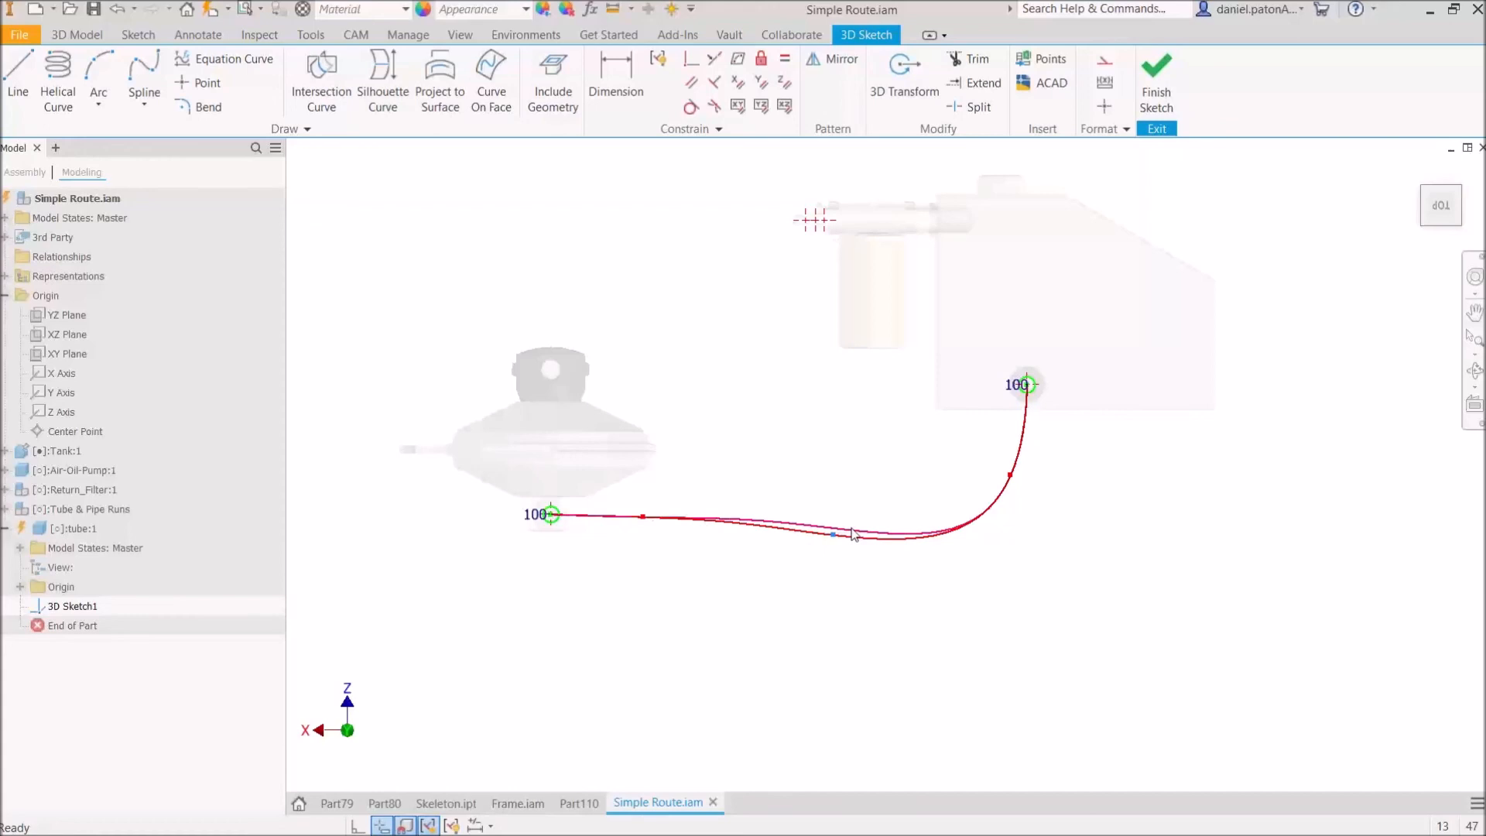
Step: Reposition the spline's intermediate points in the XY view to form a smooth, rounded sweep between the two straight lines
click(1442, 184)
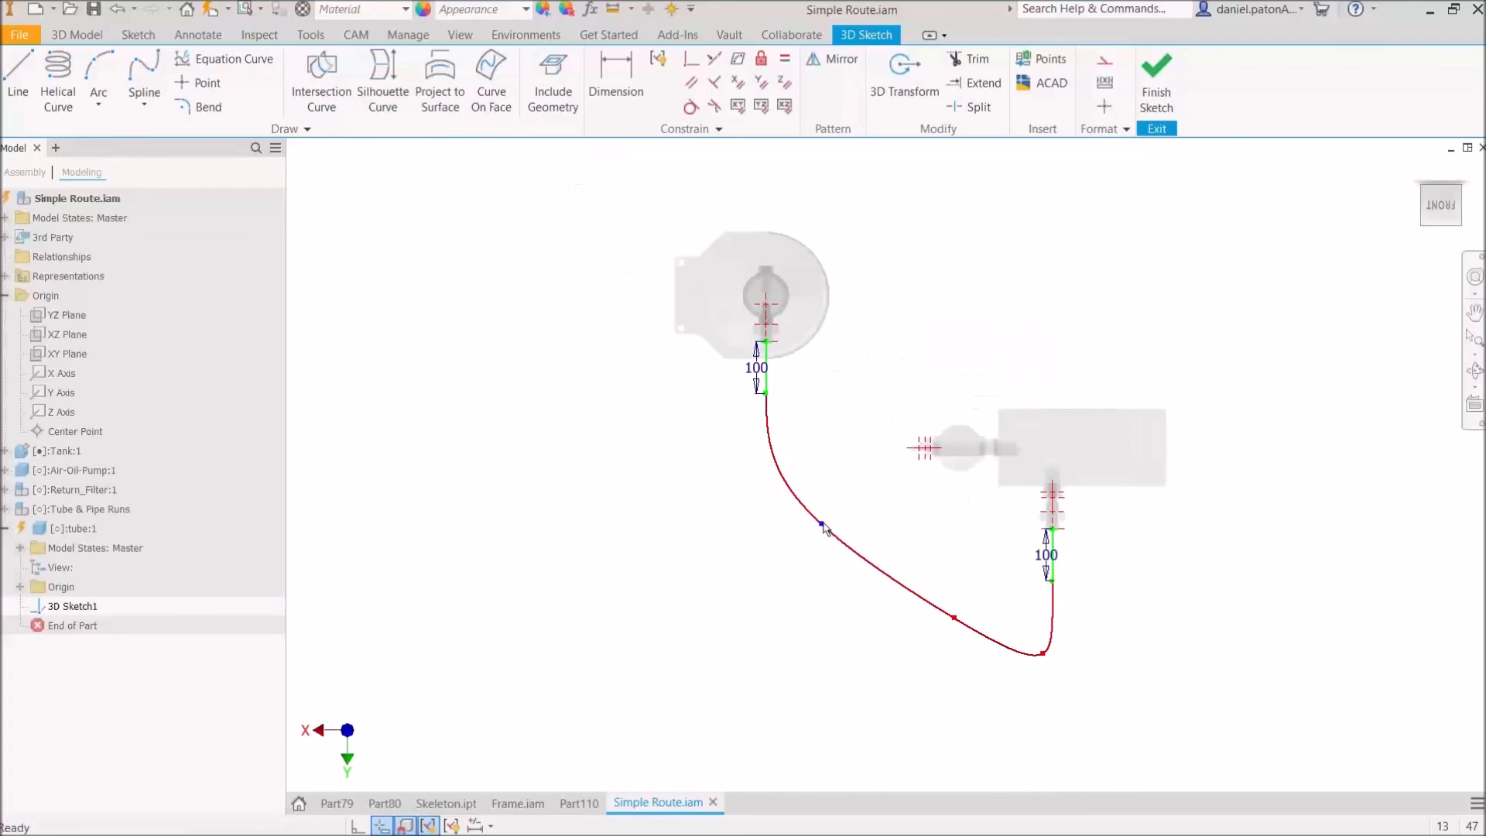
drag(811, 537, 813, 539)
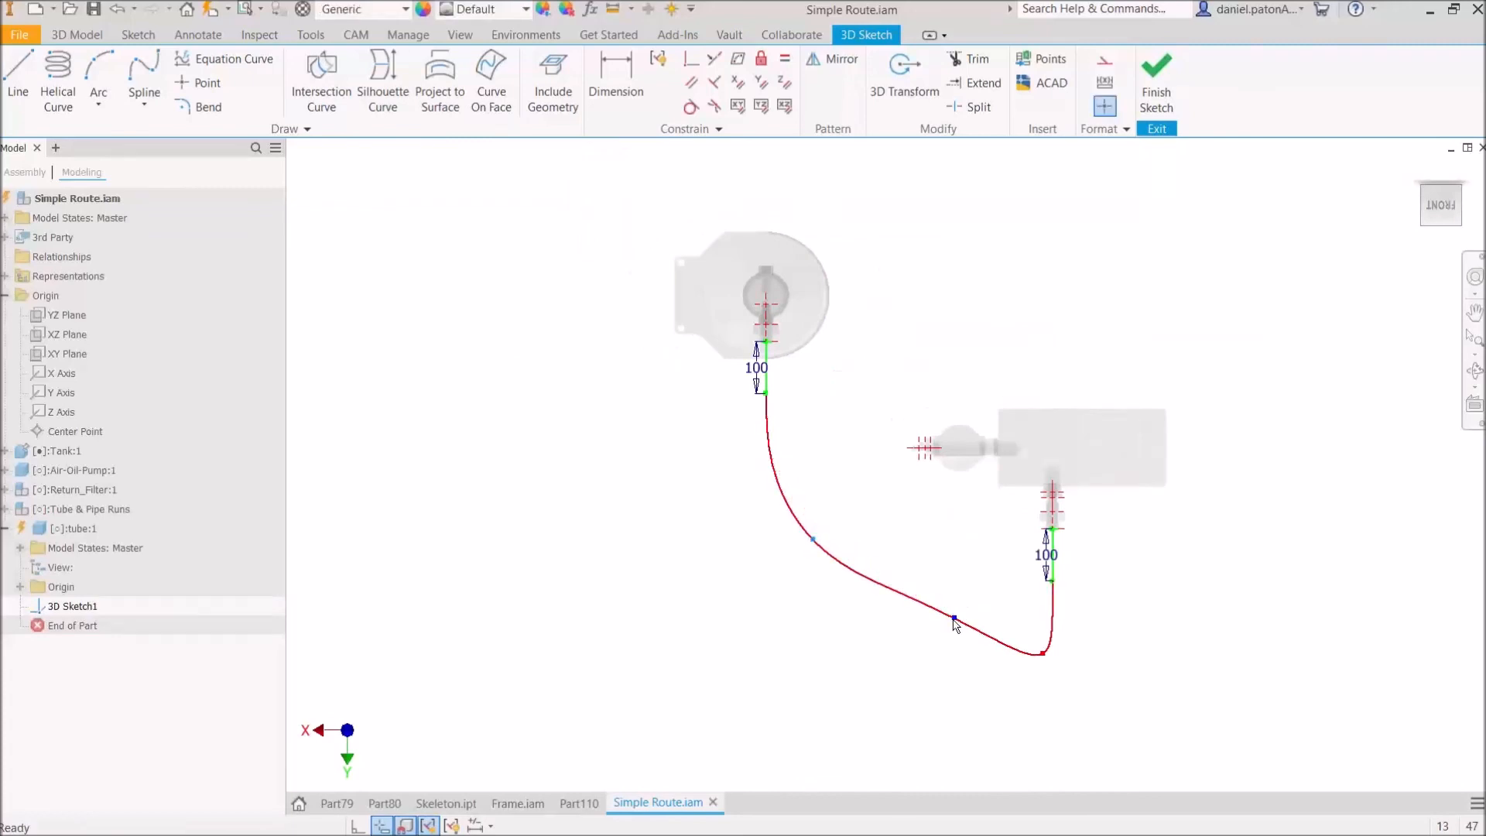
drag(951, 646, 953, 658)
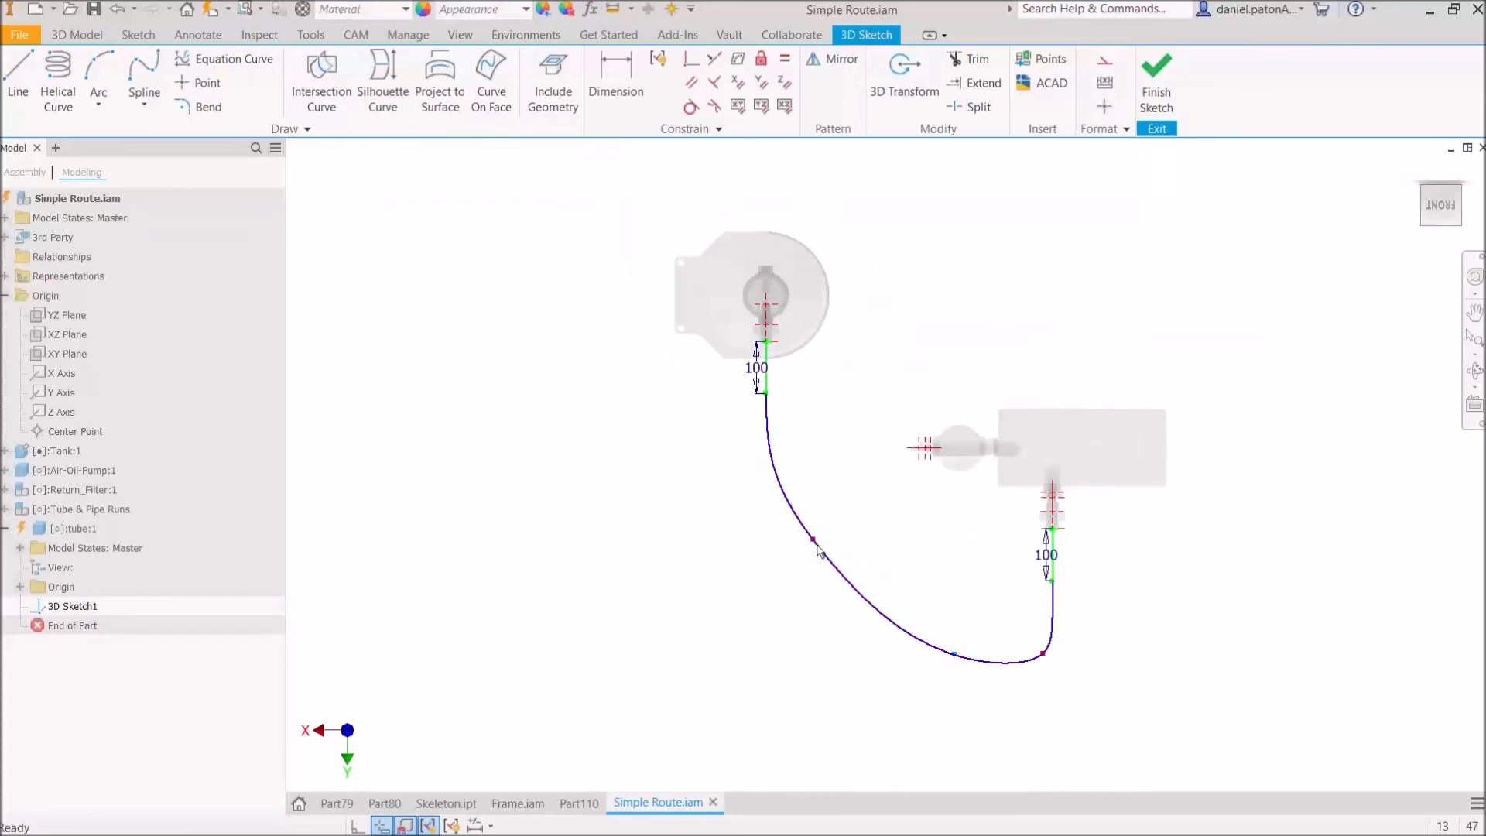
drag(811, 539, 799, 543)
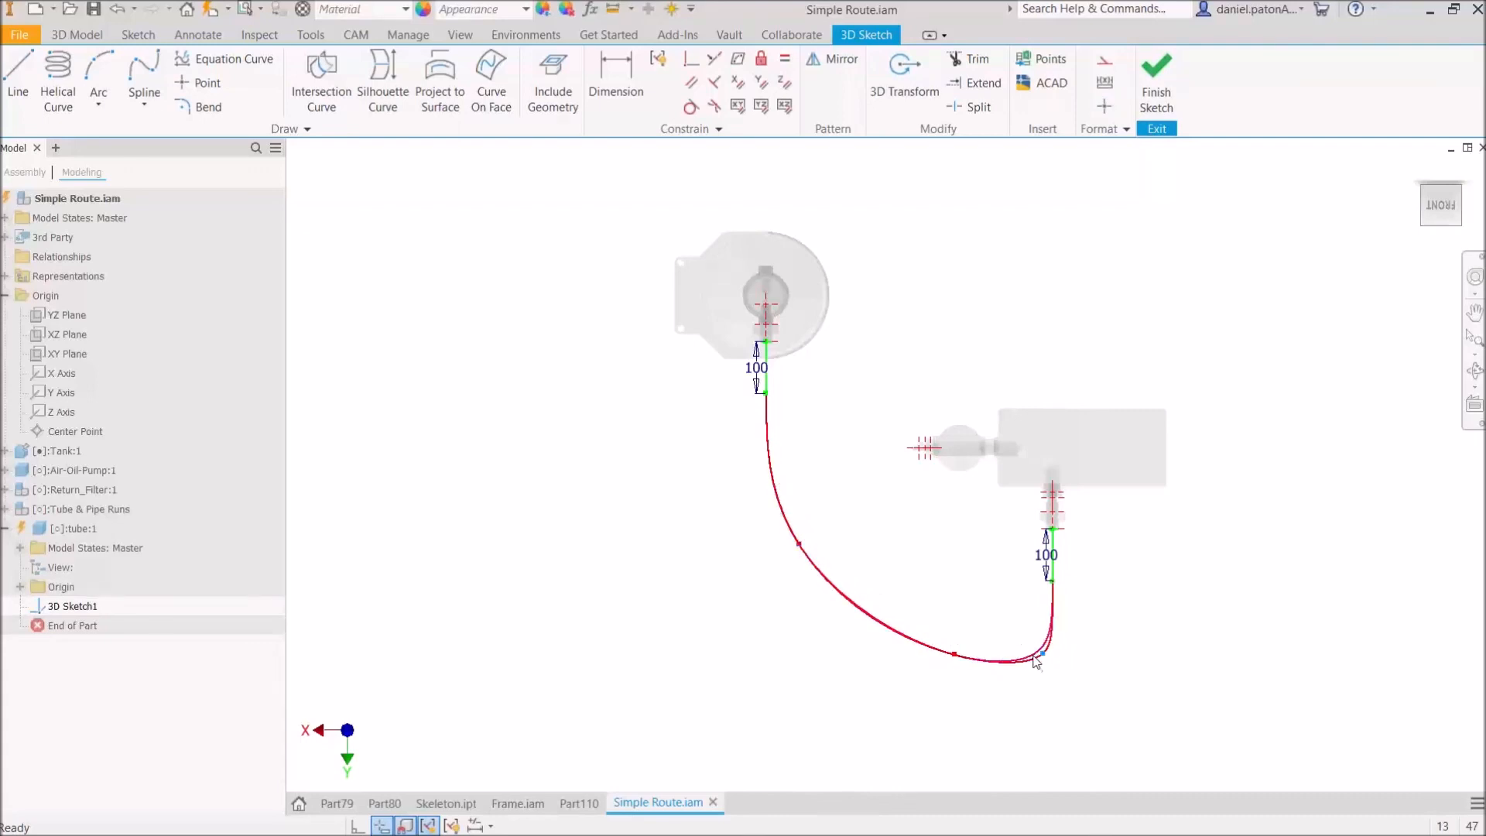
Step: Review the spline route from several angles and finish the 3D sketch
shift+middle_drag(1119, 689, 1330, 395)
click(1454, 221)
shift+middle_drag(972, 544, 961, 612)
click(1162, 96)
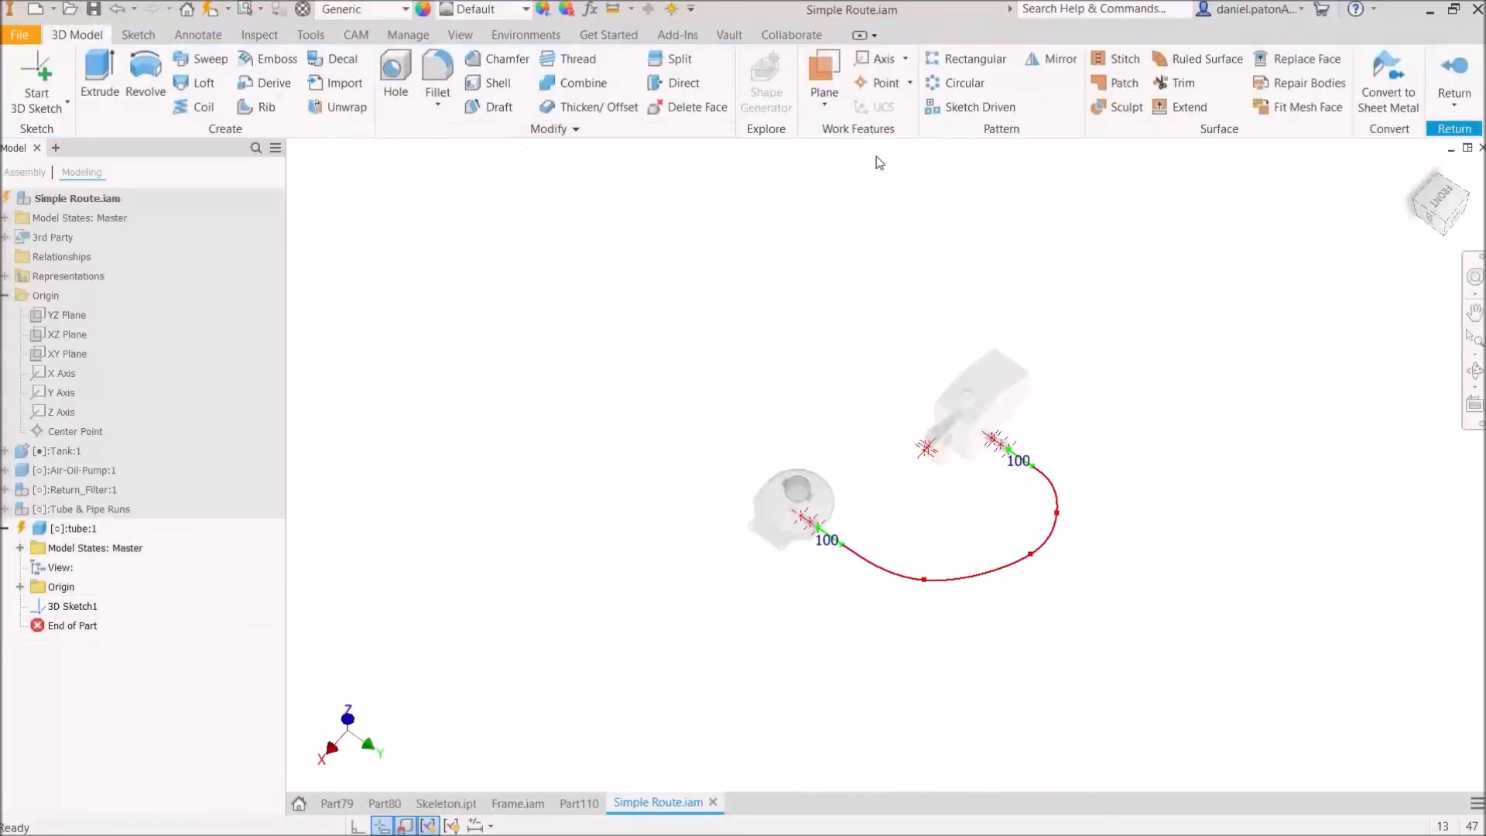
Step: Create a work plane normal to the pump fitting's 100 mm line through its start point at the circle centre
click(824, 77)
middle_drag(970, 539, 932, 373)
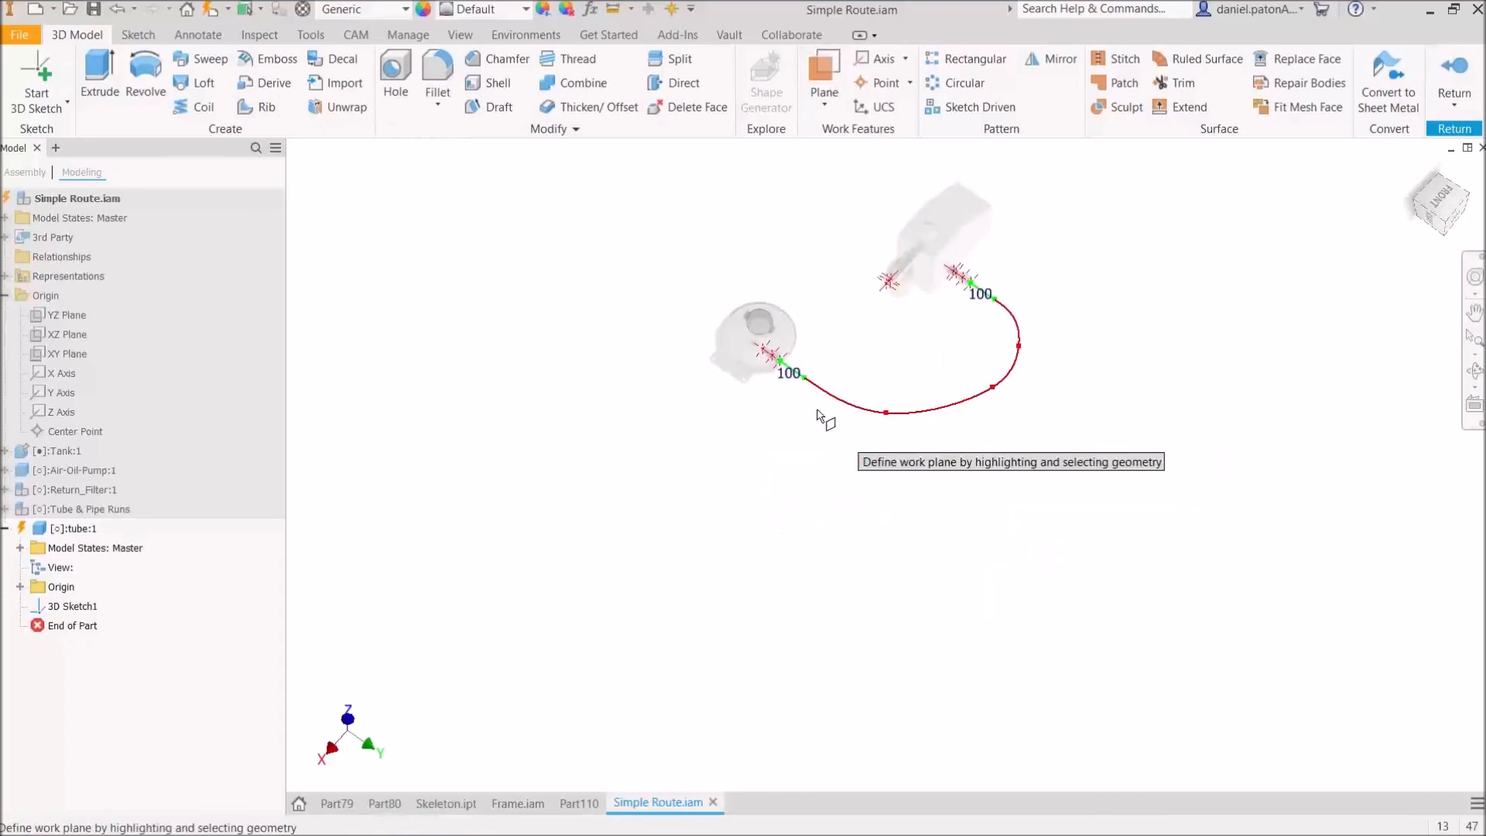
scroll(820, 416, up, 5)
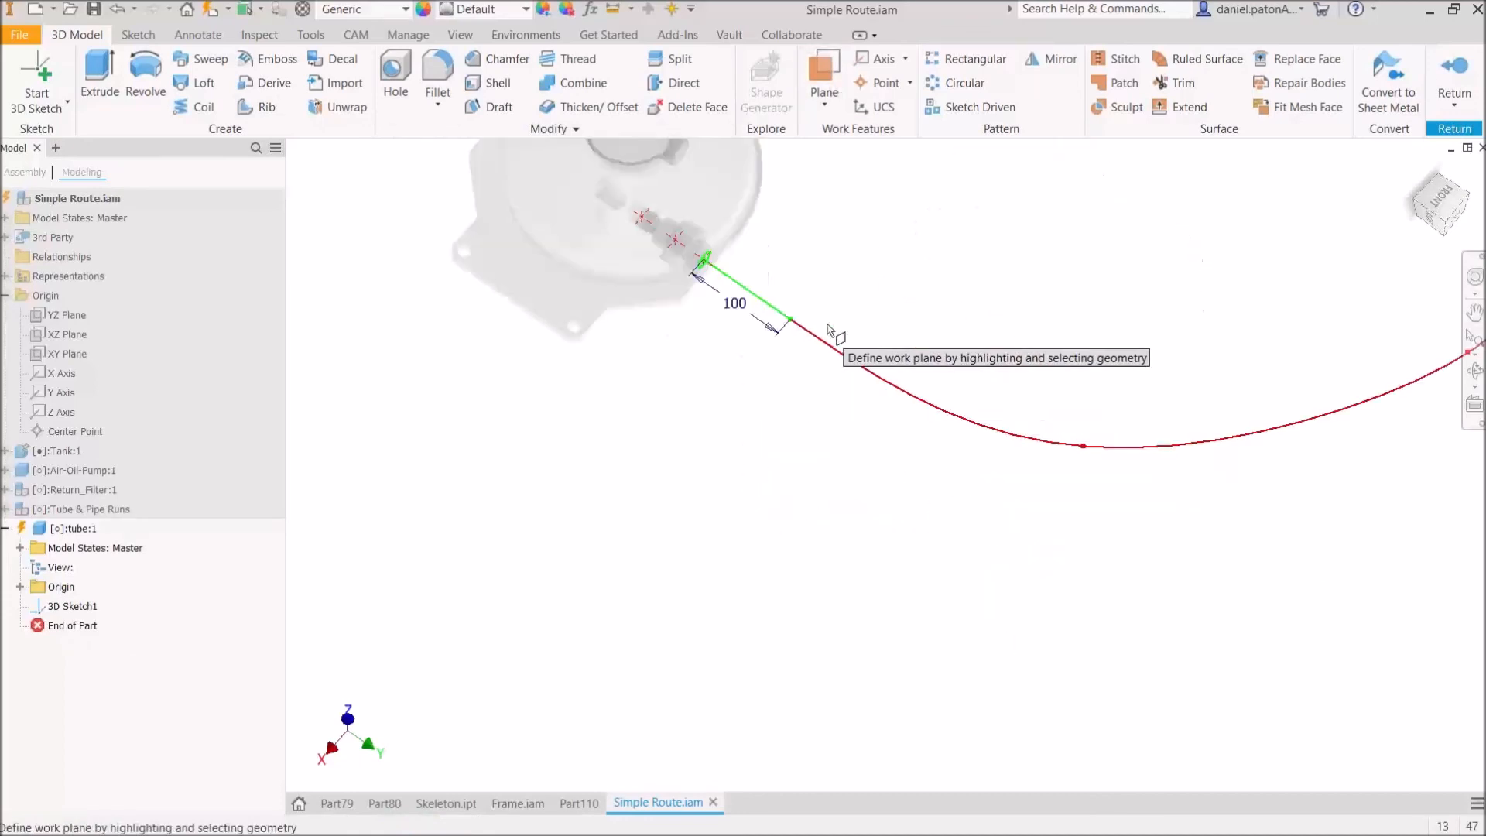
click(708, 267)
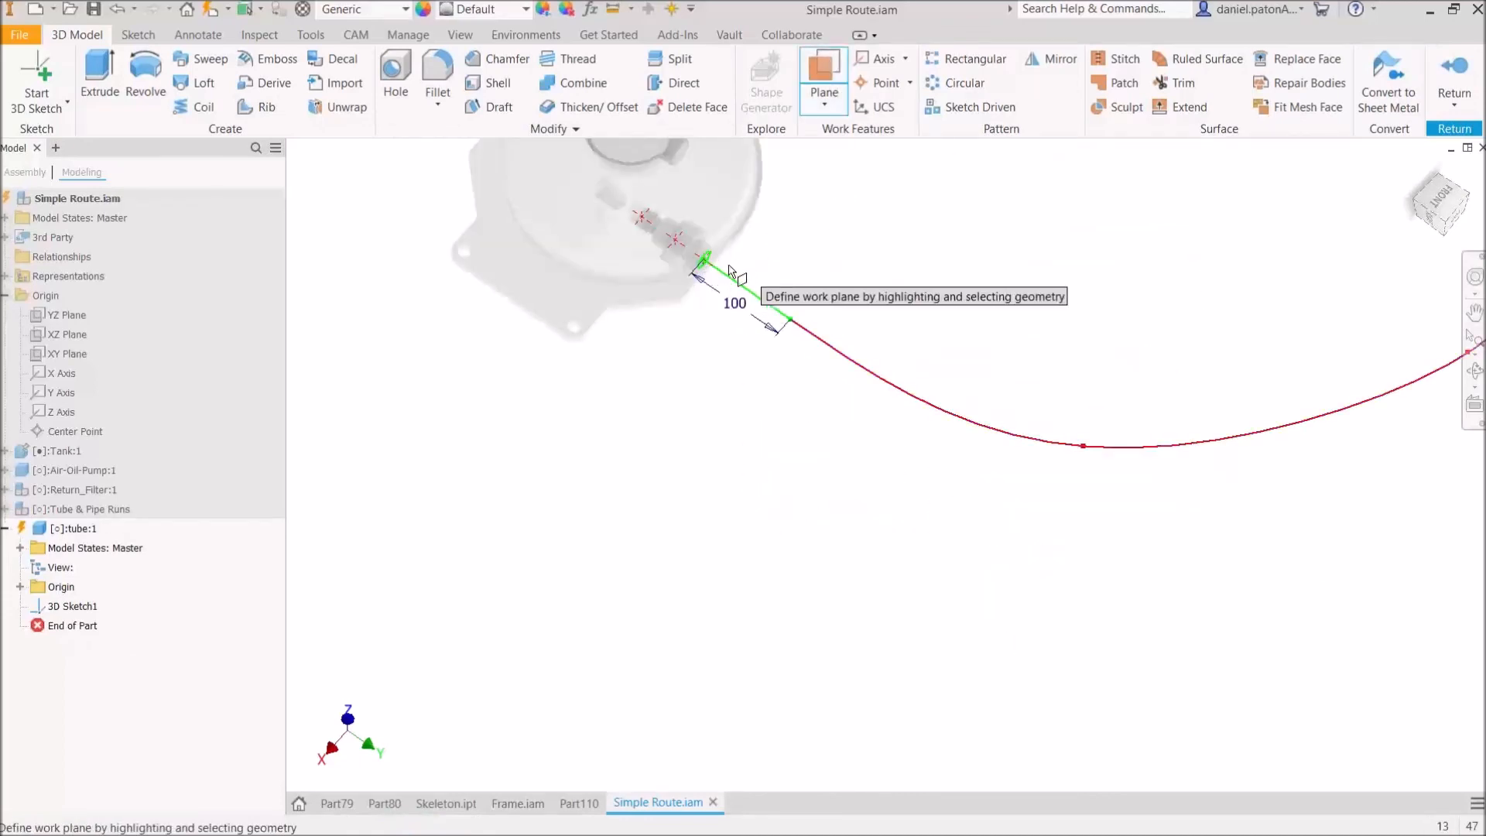
scroll(700, 271, up, 4)
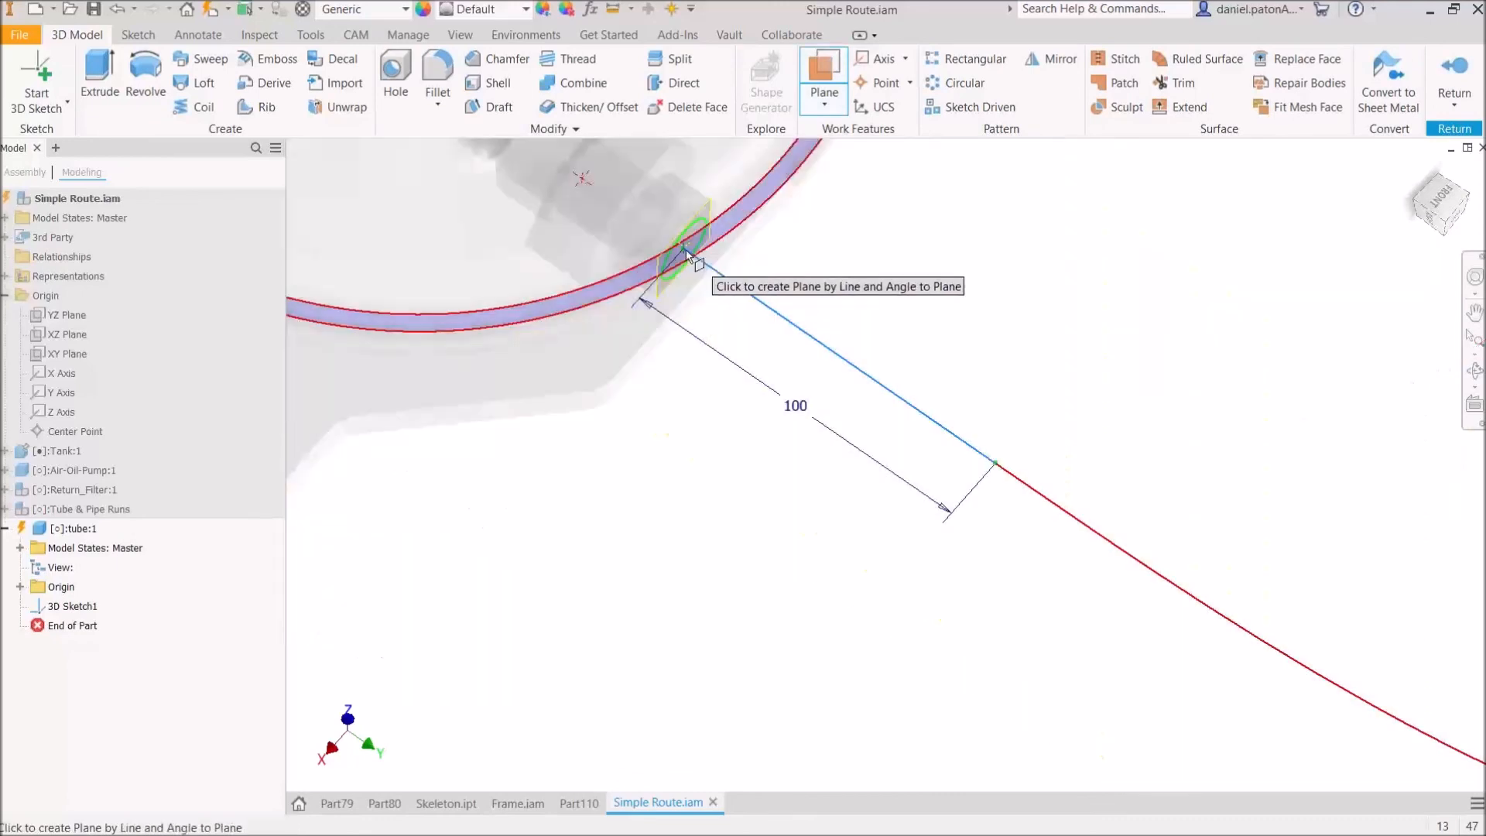
click(688, 253)
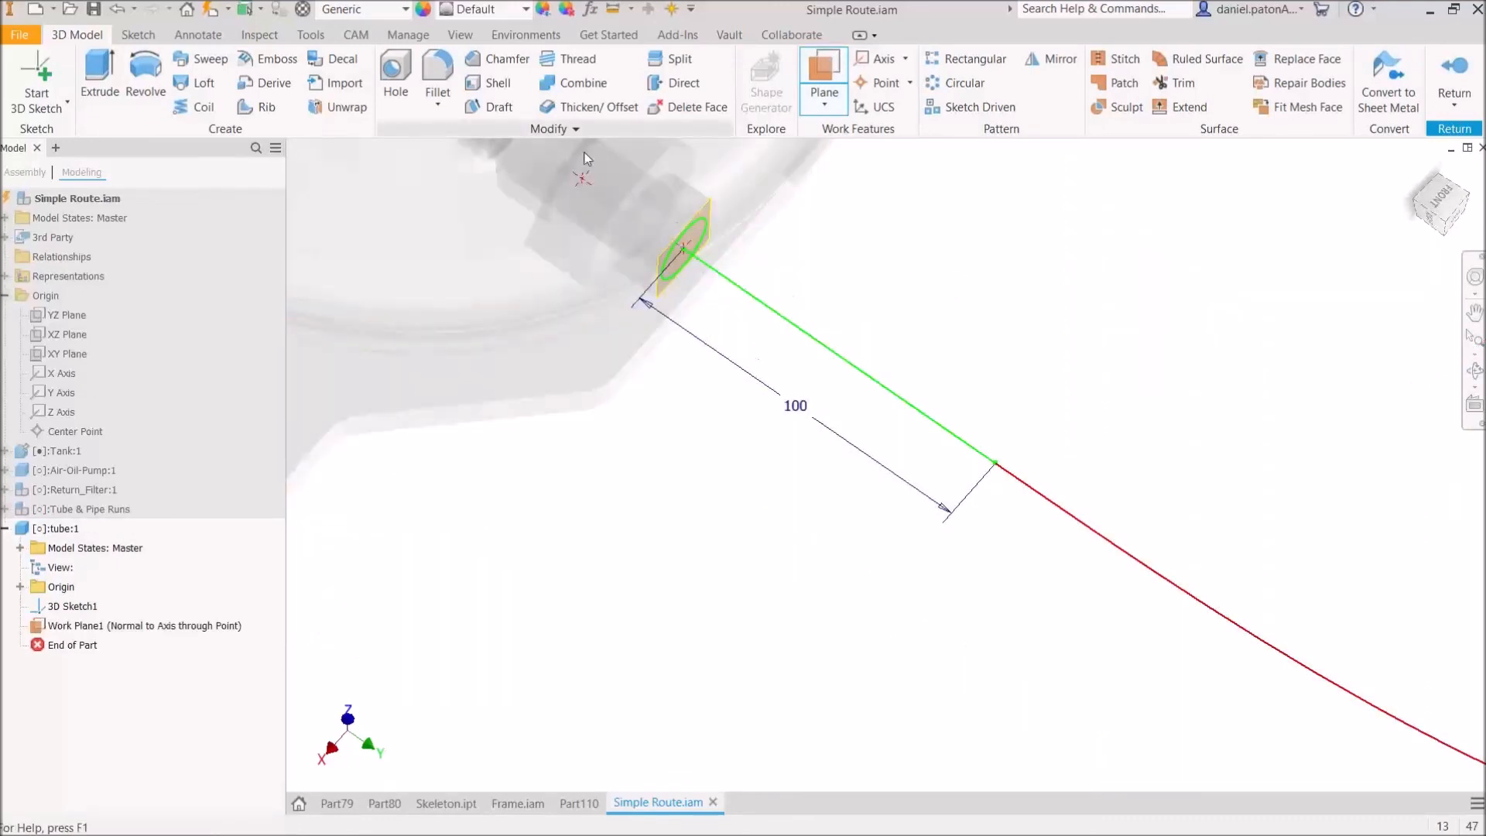
Step: Sketch a 17 mm diameter circle on the new work plane, centred on the path's start point, and finish the sketch
click(701, 218)
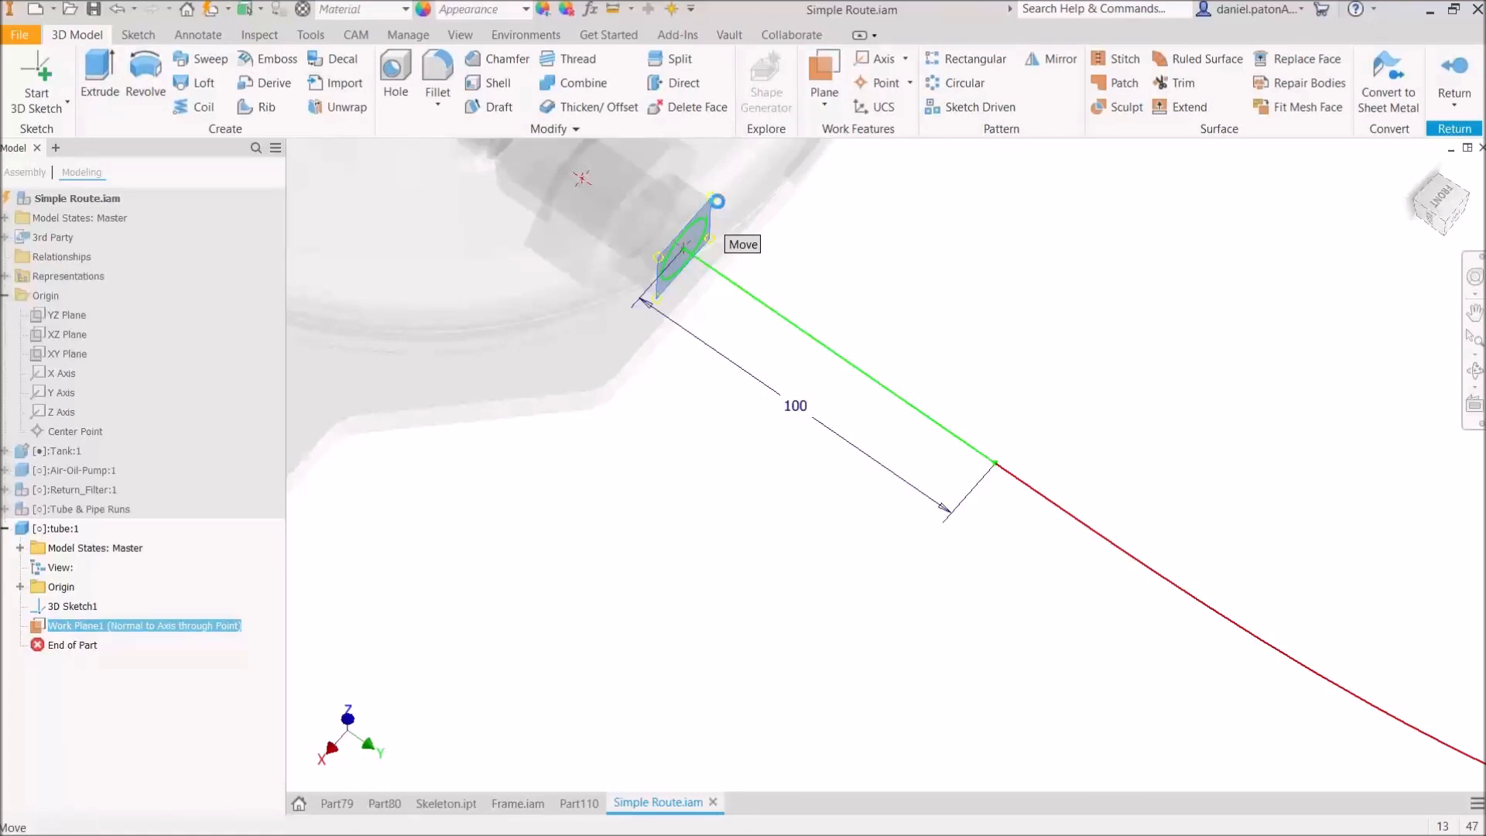
click(721, 201)
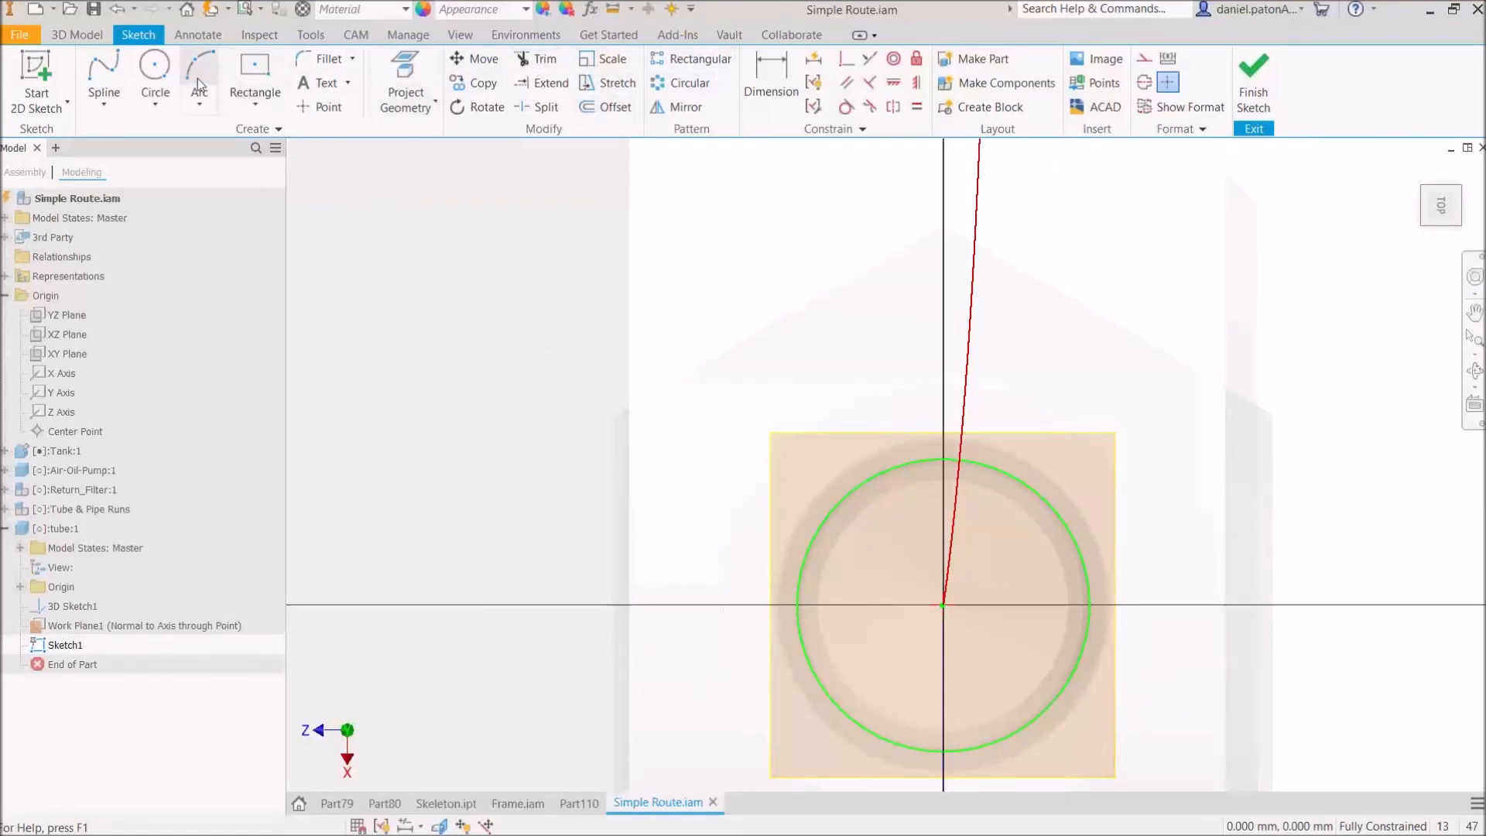
click(155, 68)
key(Escape)
click(406, 77)
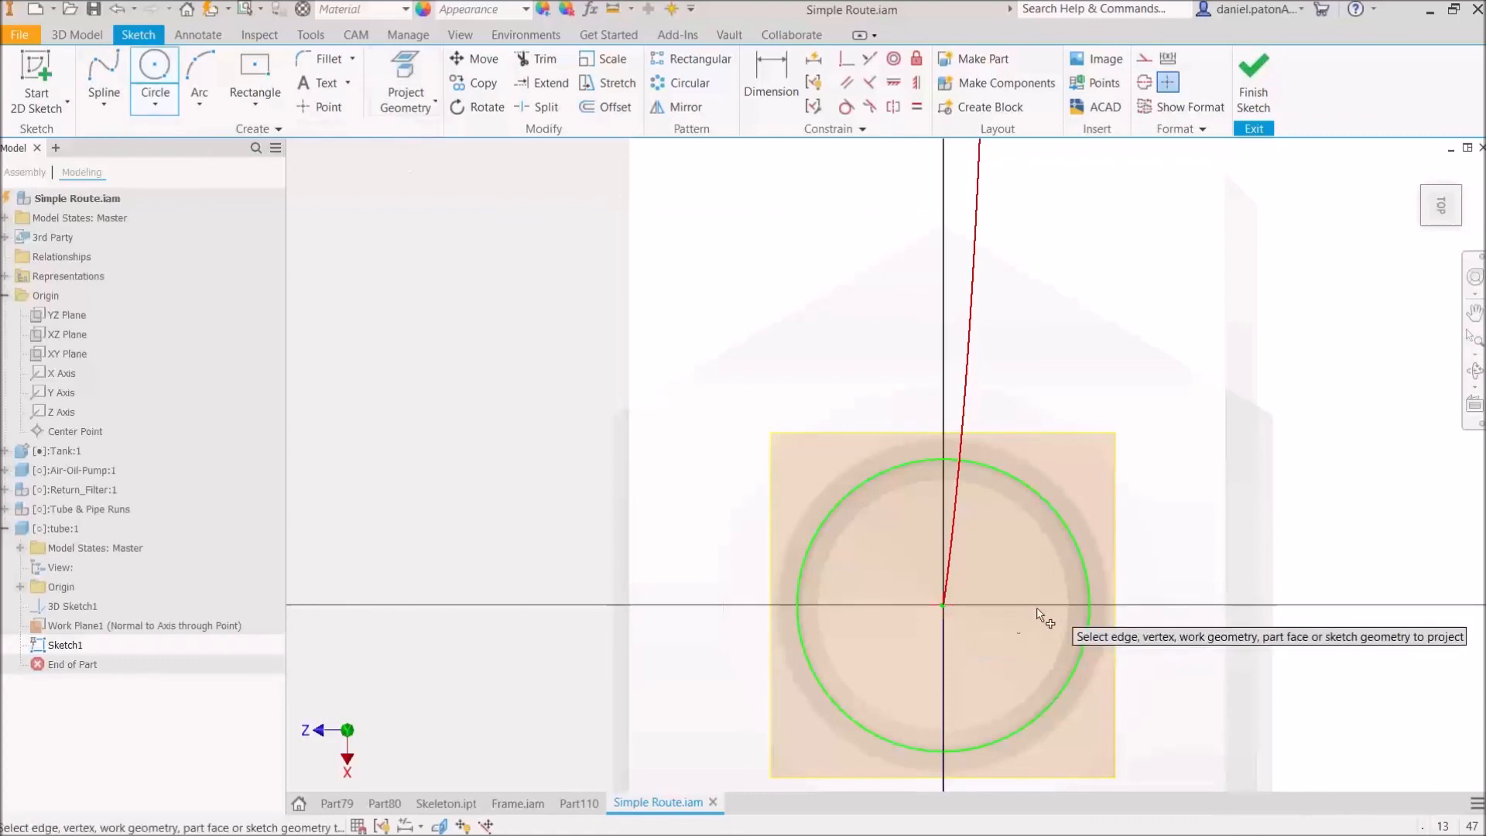
key(c)
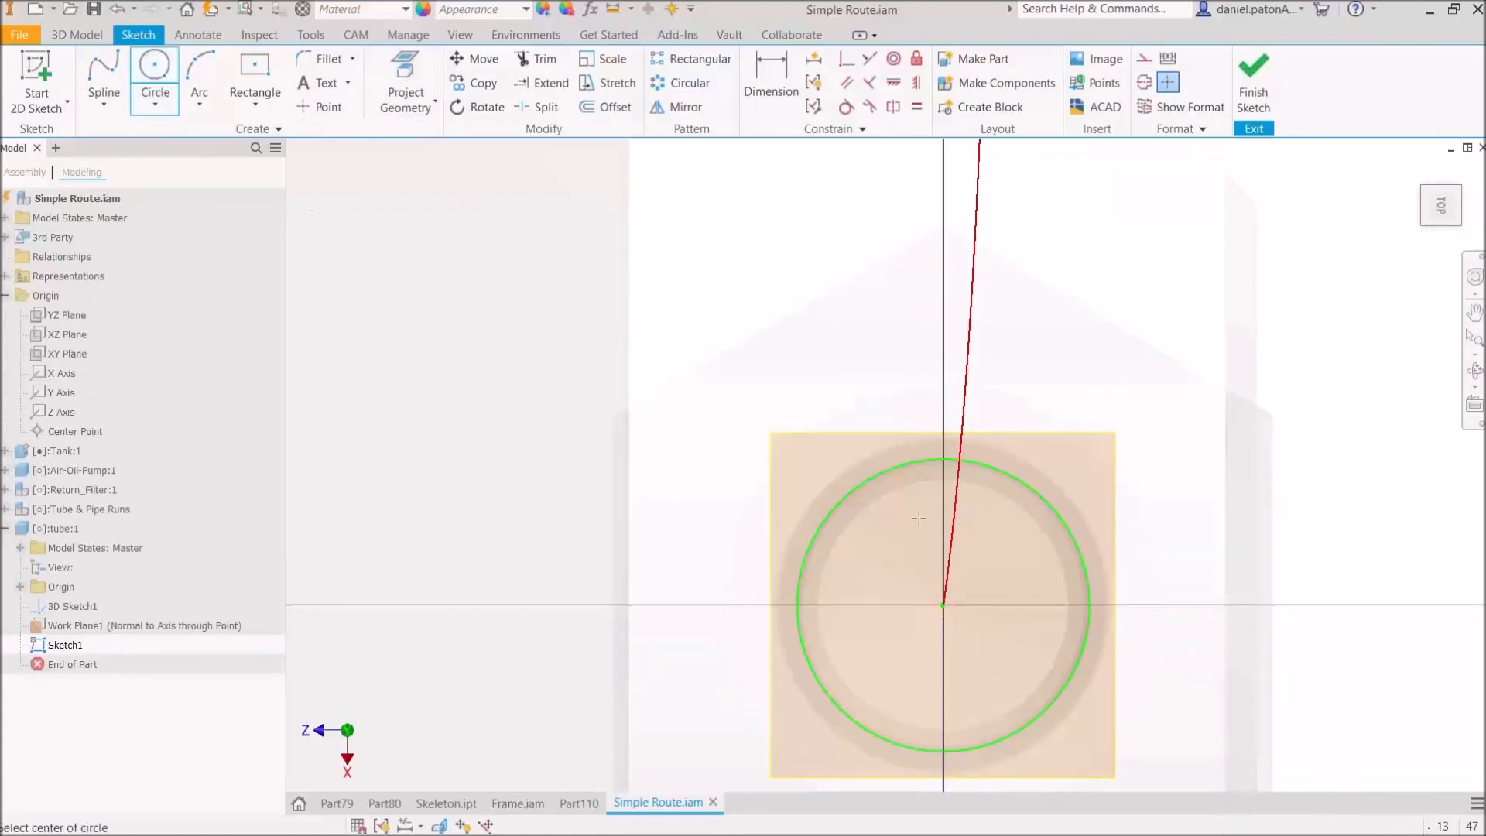
click(943, 605)
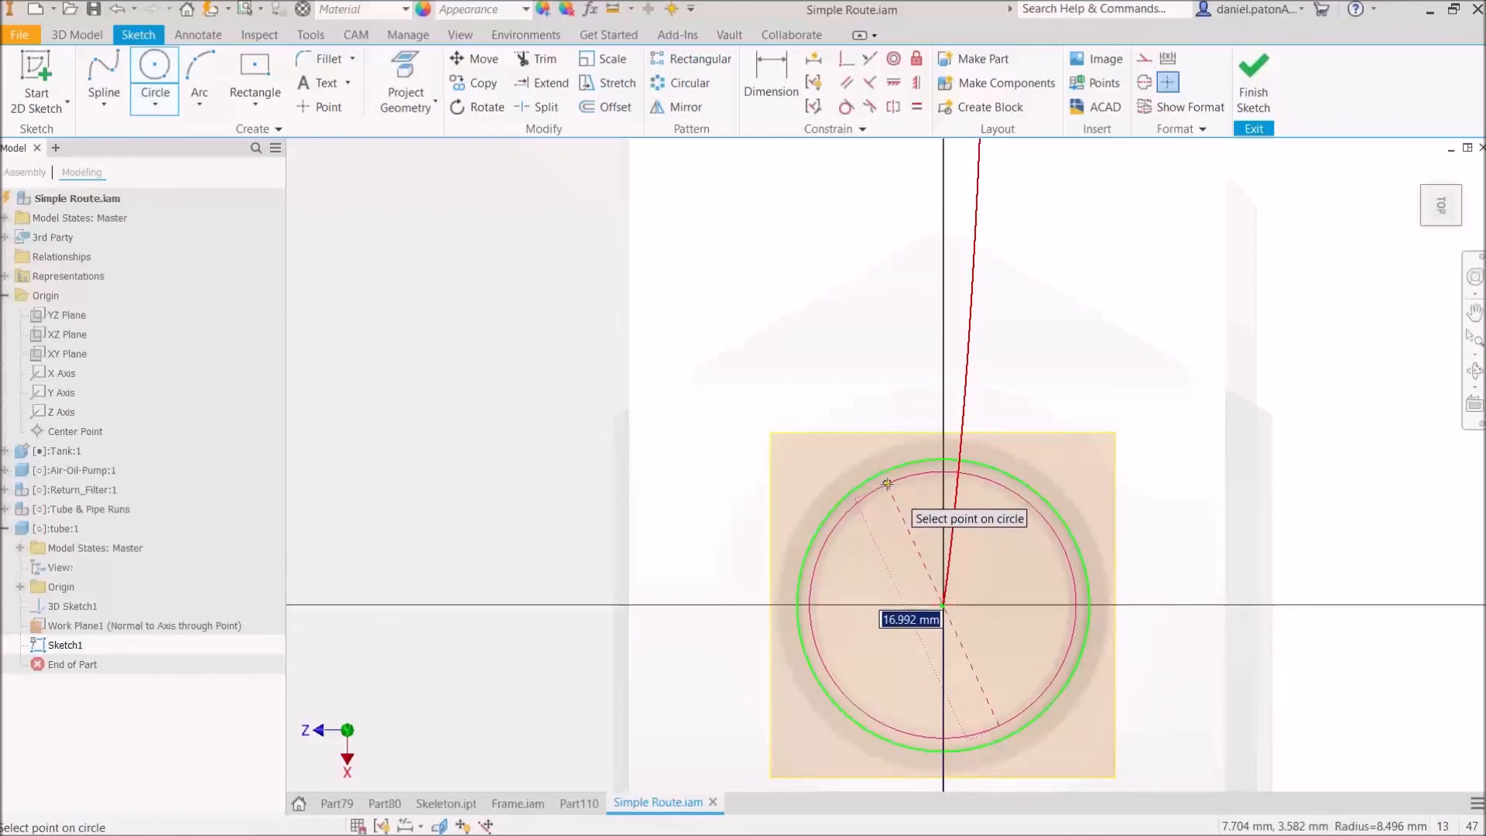
text(17)
key(Return)
key(Escape)
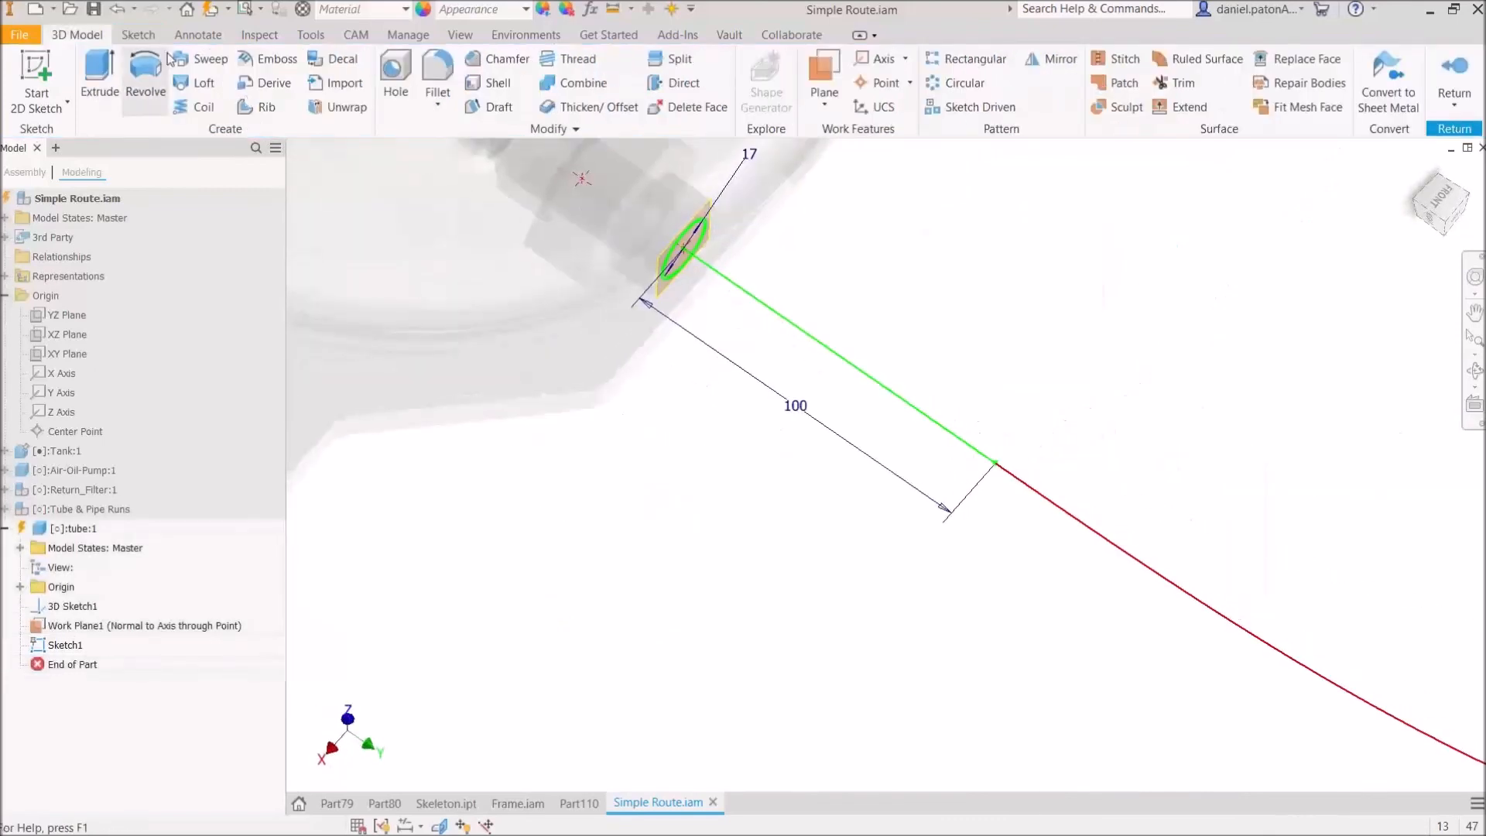
Step: Sweep the 17 mm circle along the full 3D sketch route as a new solid, with the orientation following the path
click(201, 59)
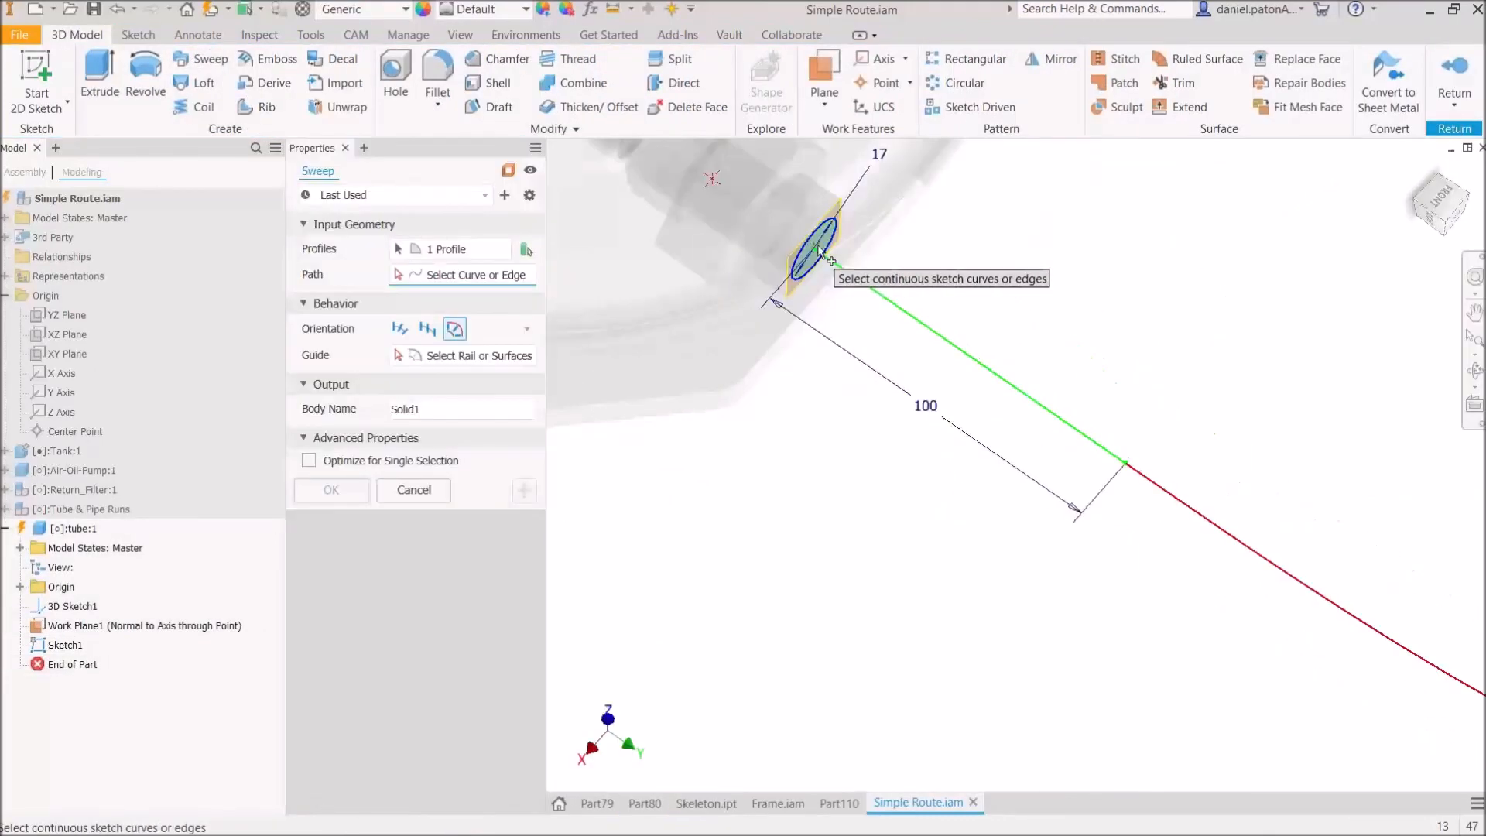
click(842, 266)
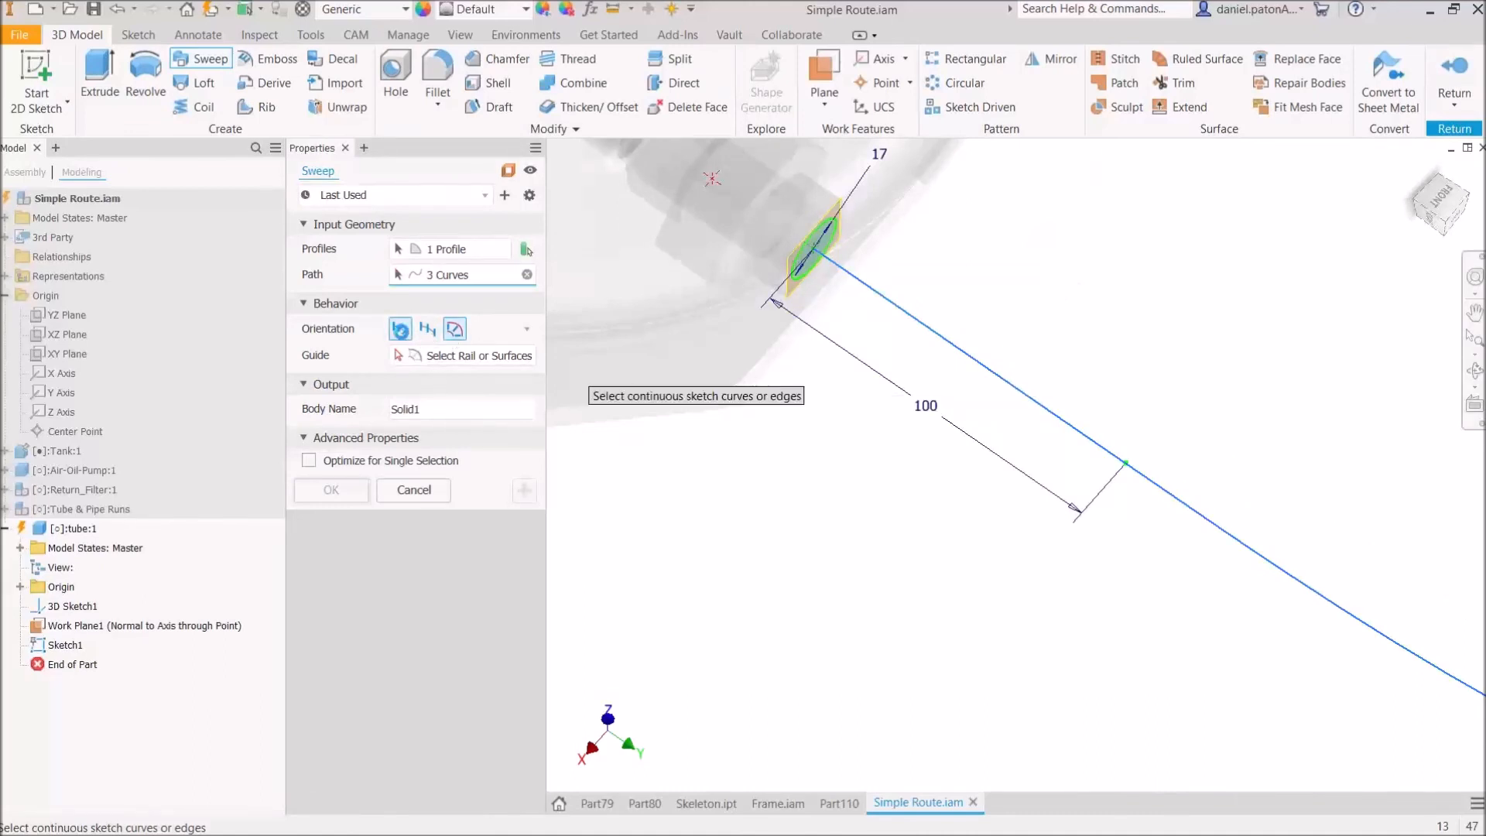
click(400, 329)
scroll(945, 489, down, 5)
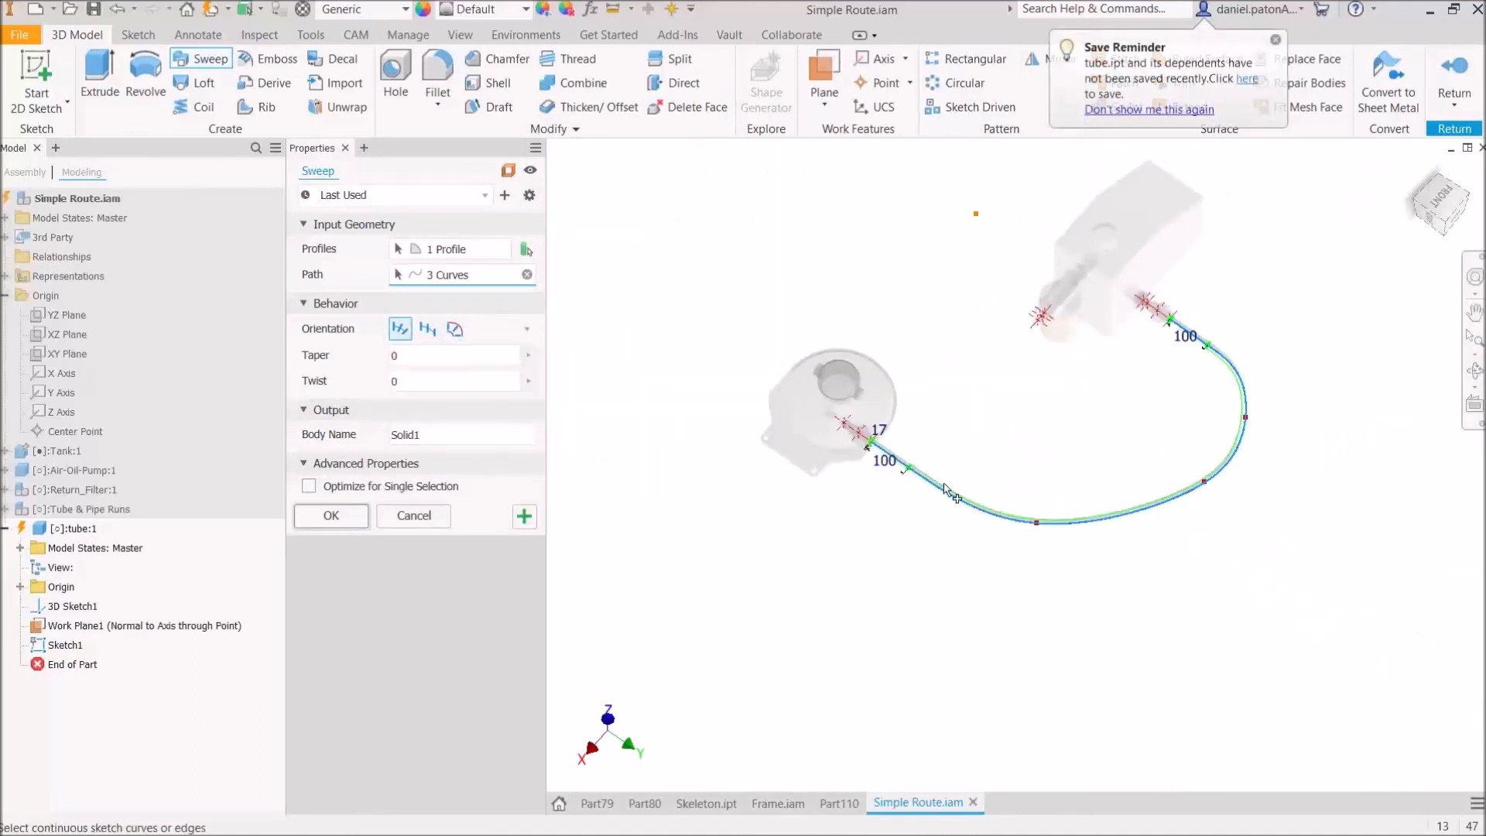
click(348, 517)
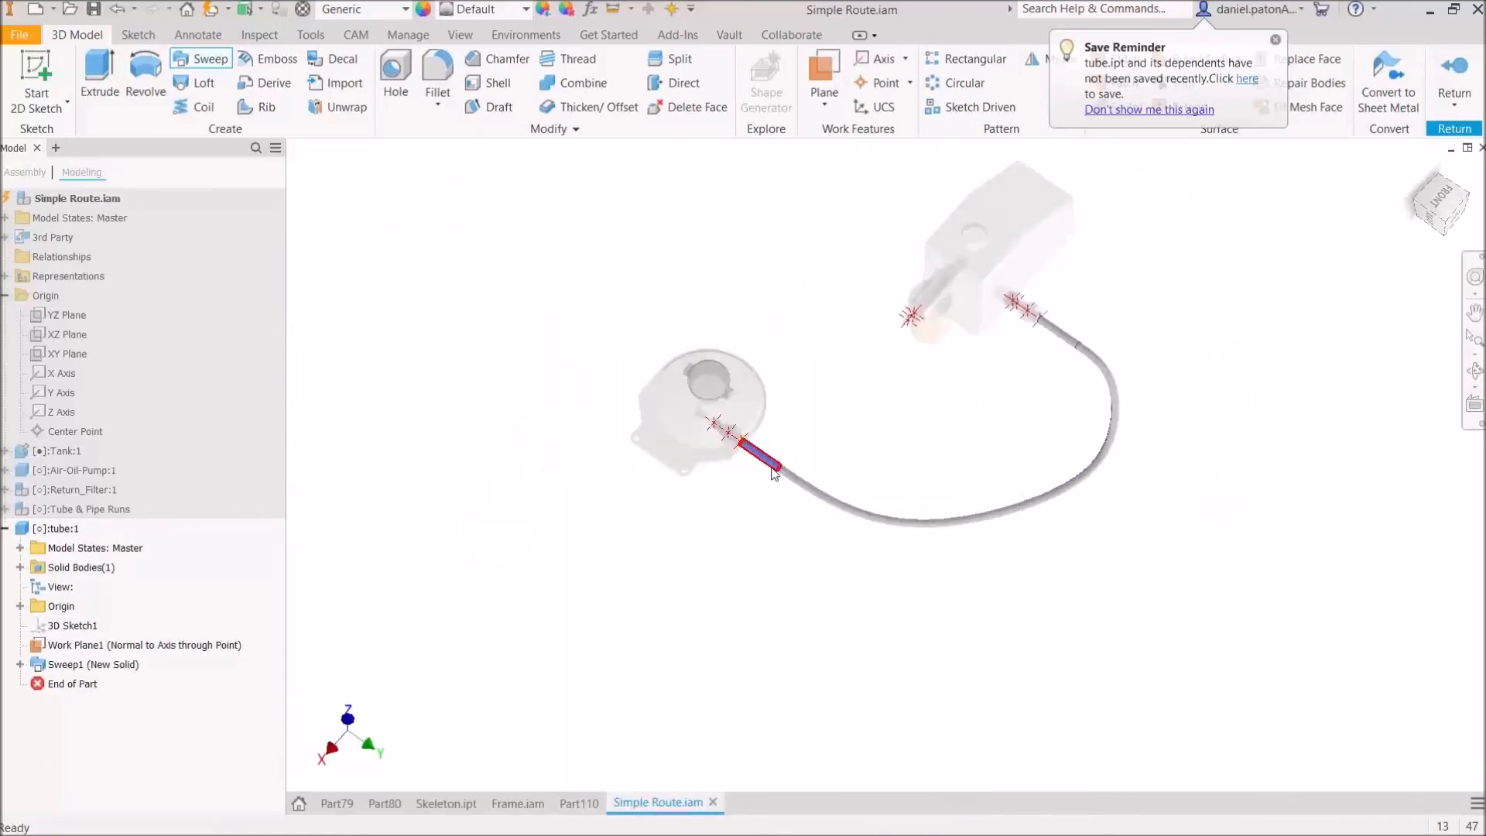
Step: Return to the top-level assembly and view the swept tube between the pump and tank fittings
scroll(773, 473, up, 3)
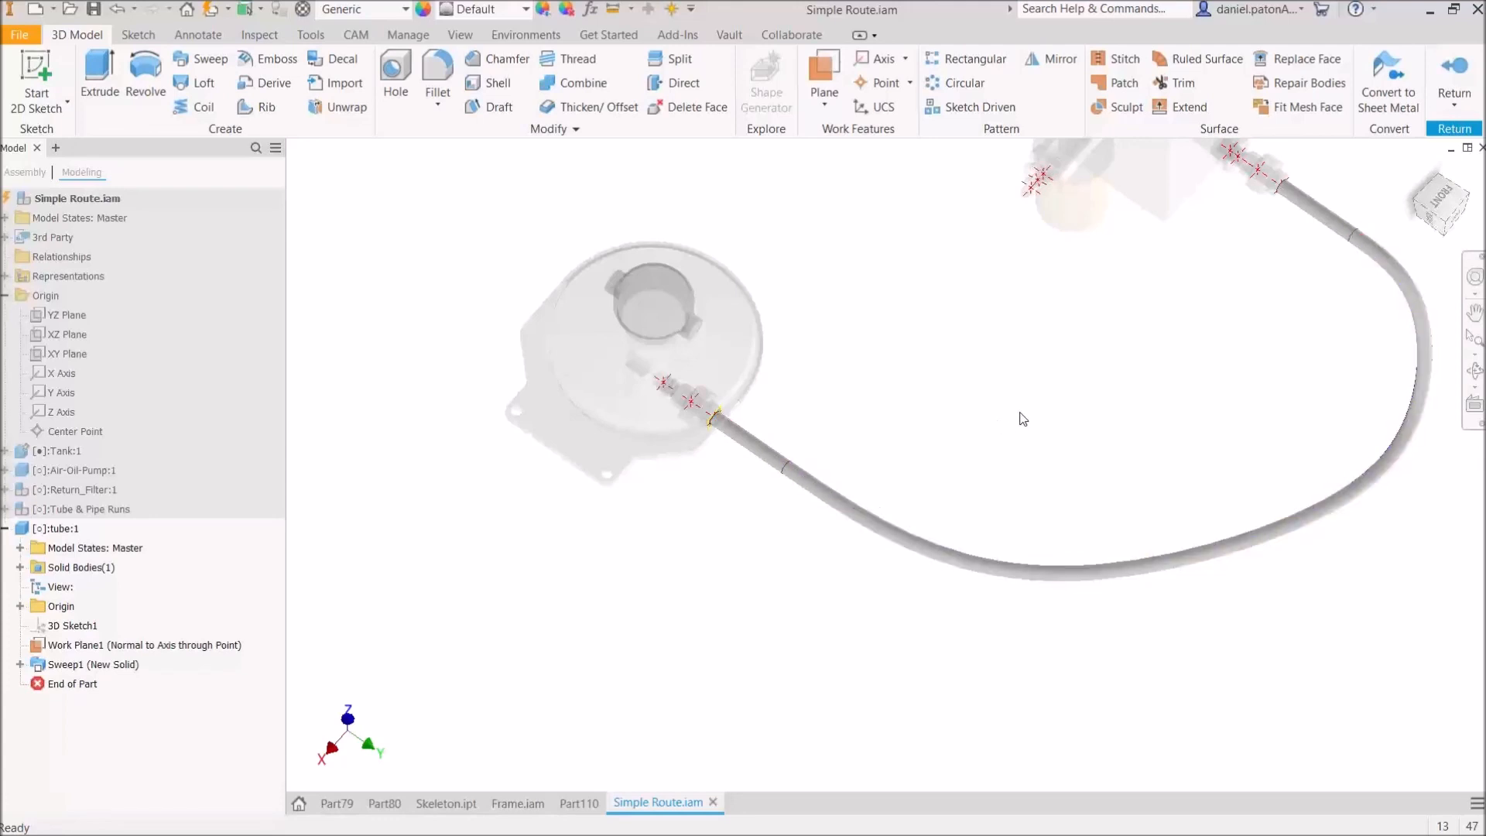
click(1454, 77)
shift+middle_drag(1134, 445, 1029, 402)
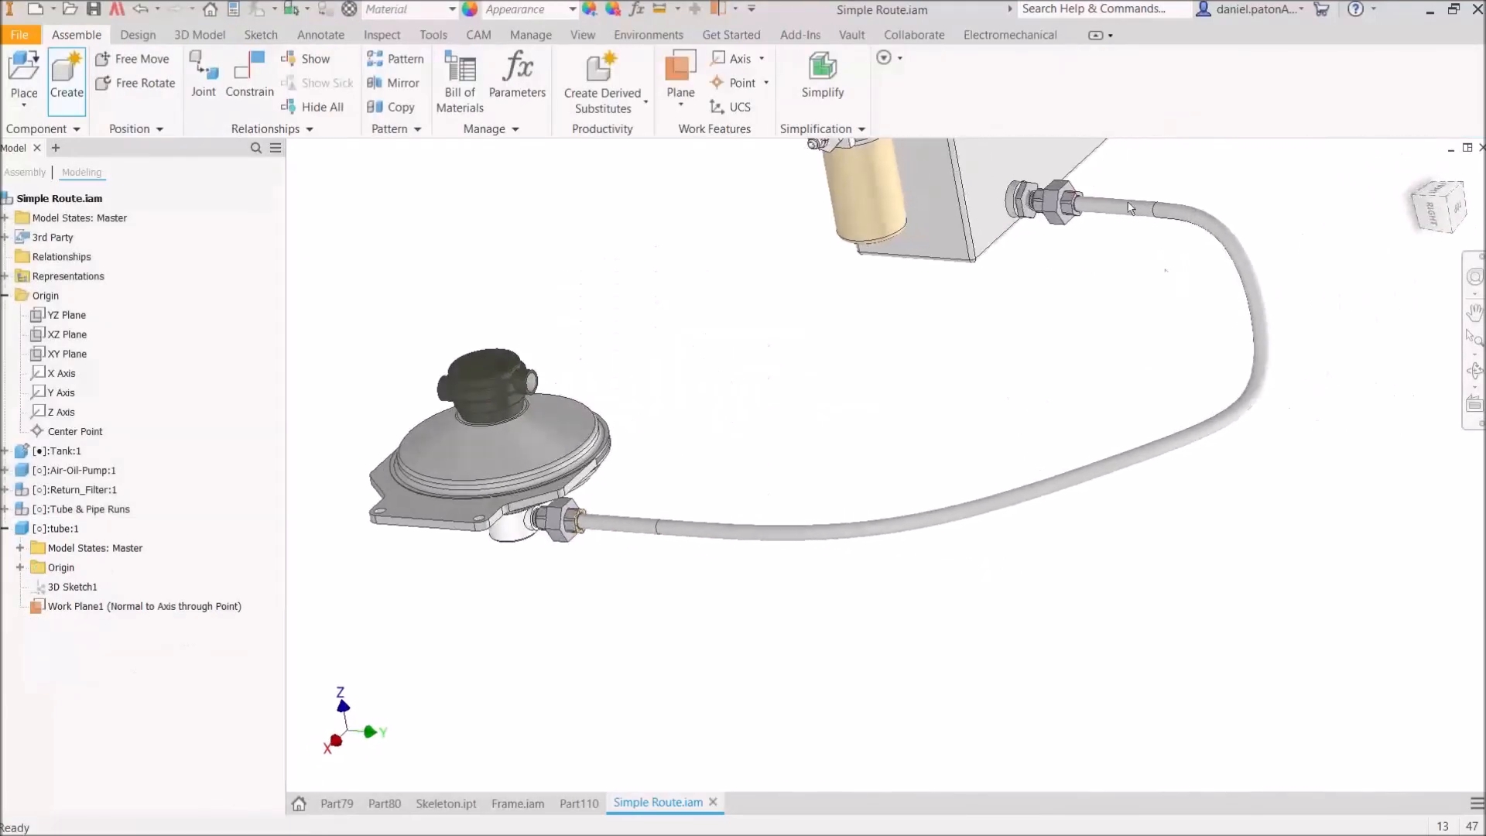
Step: Open the tube component as a separate part document and orbit around its solid body
click(1090, 203)
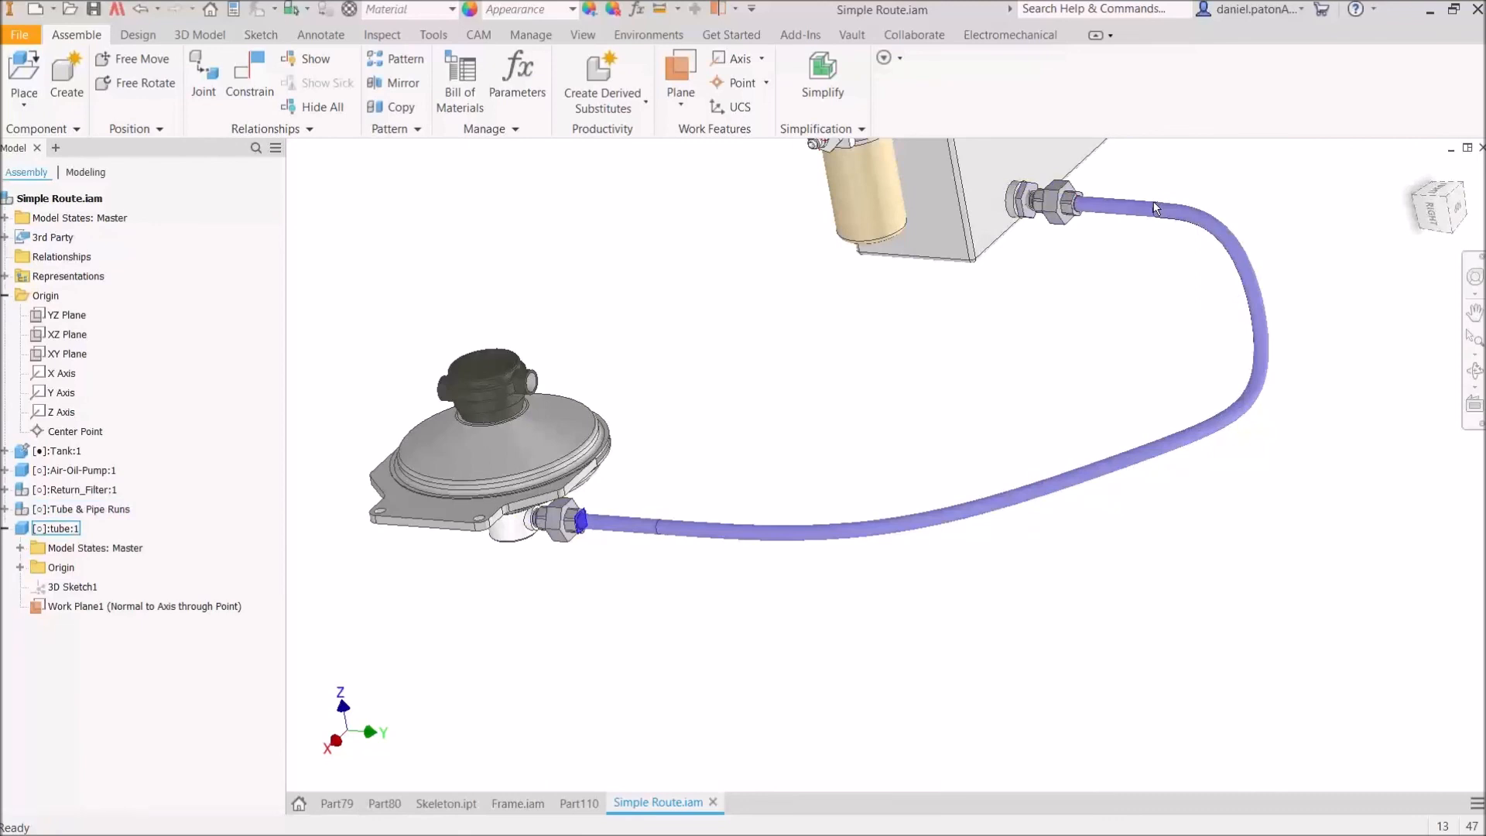
click(1066, 204)
right_click(1172, 212)
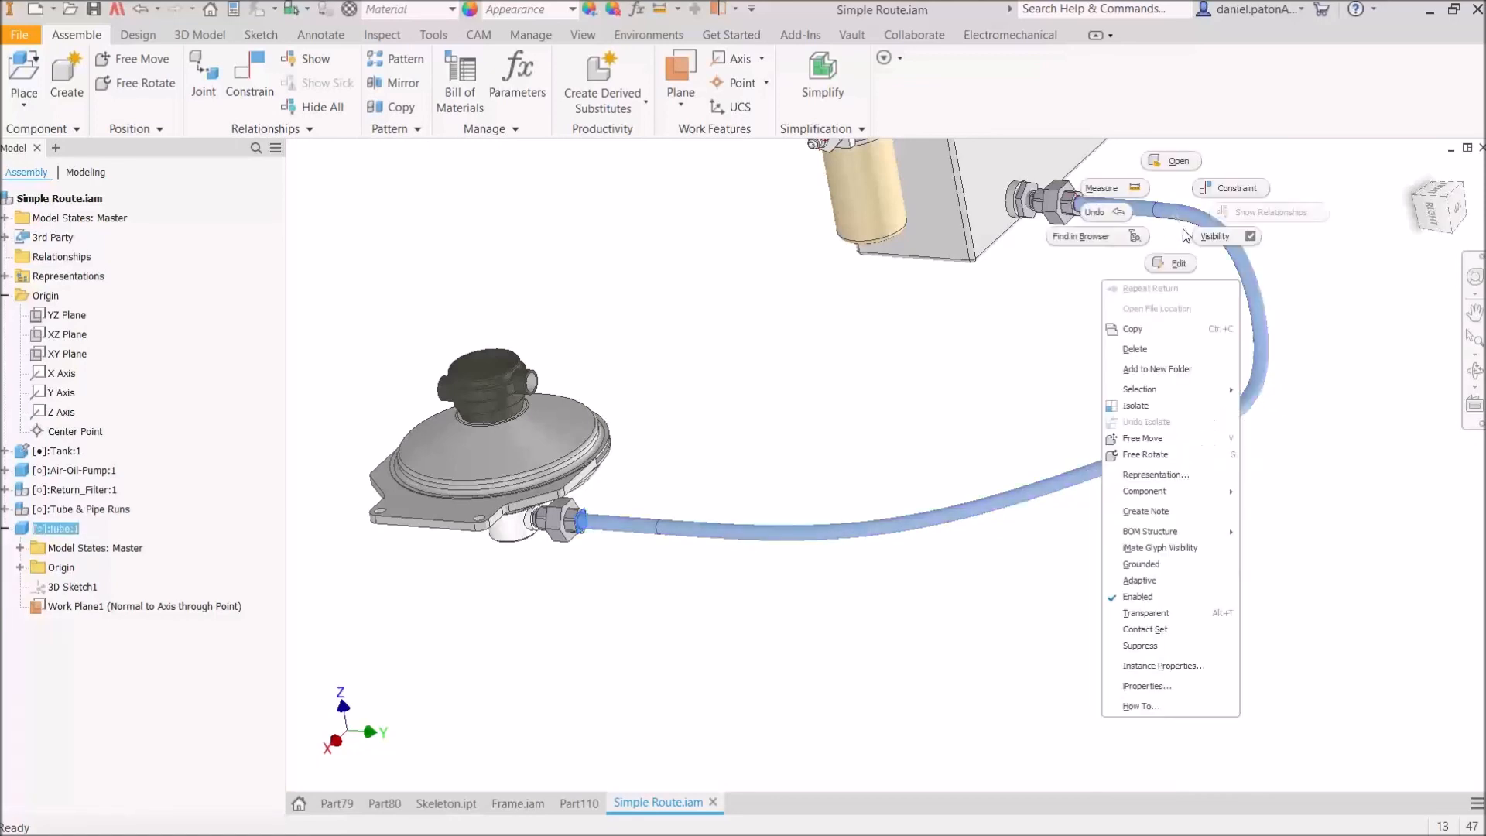
click(1172, 160)
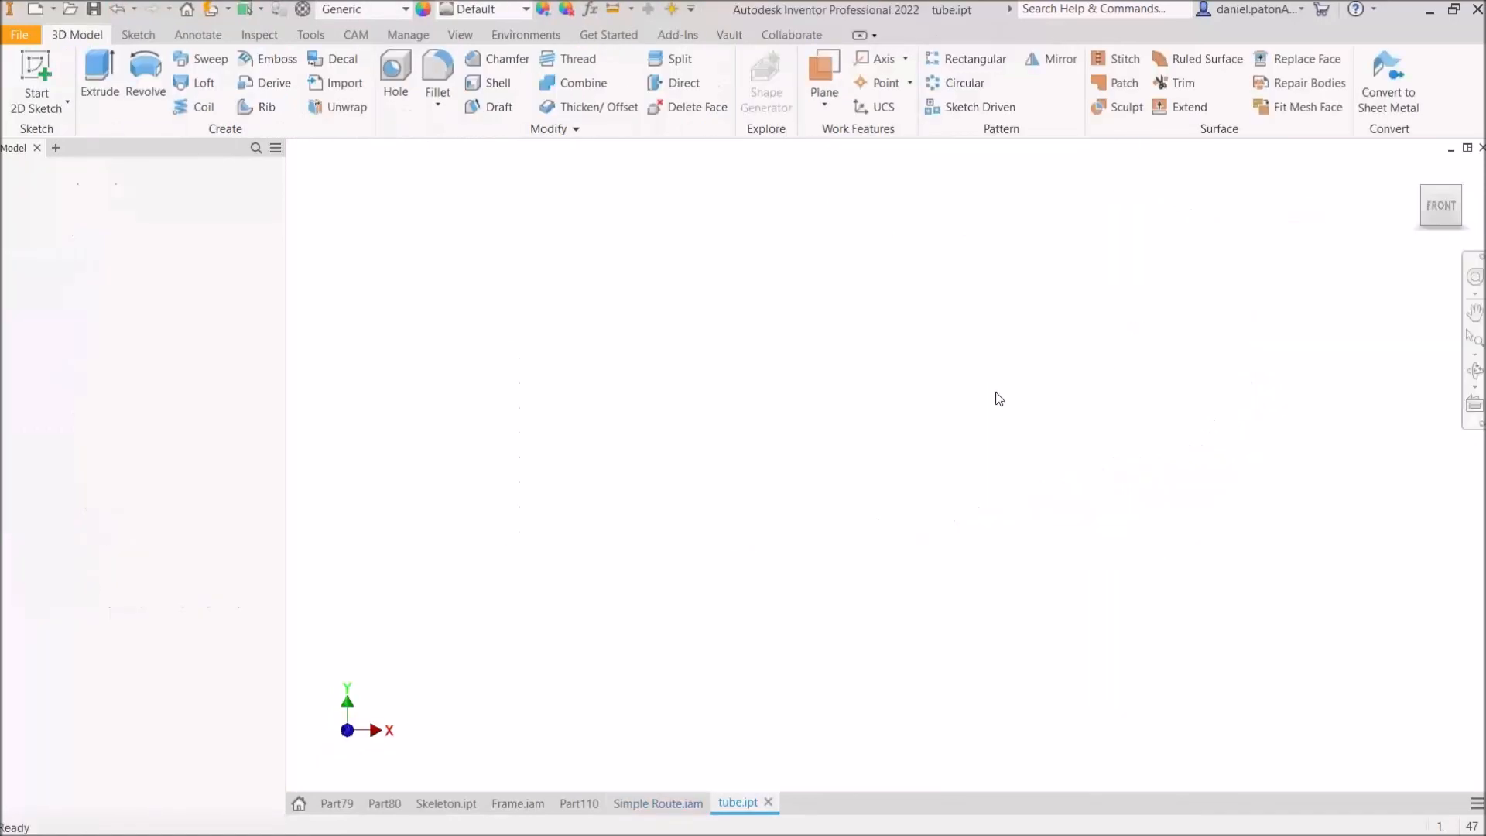
shift+middle_drag(1125, 411, 968, 335)
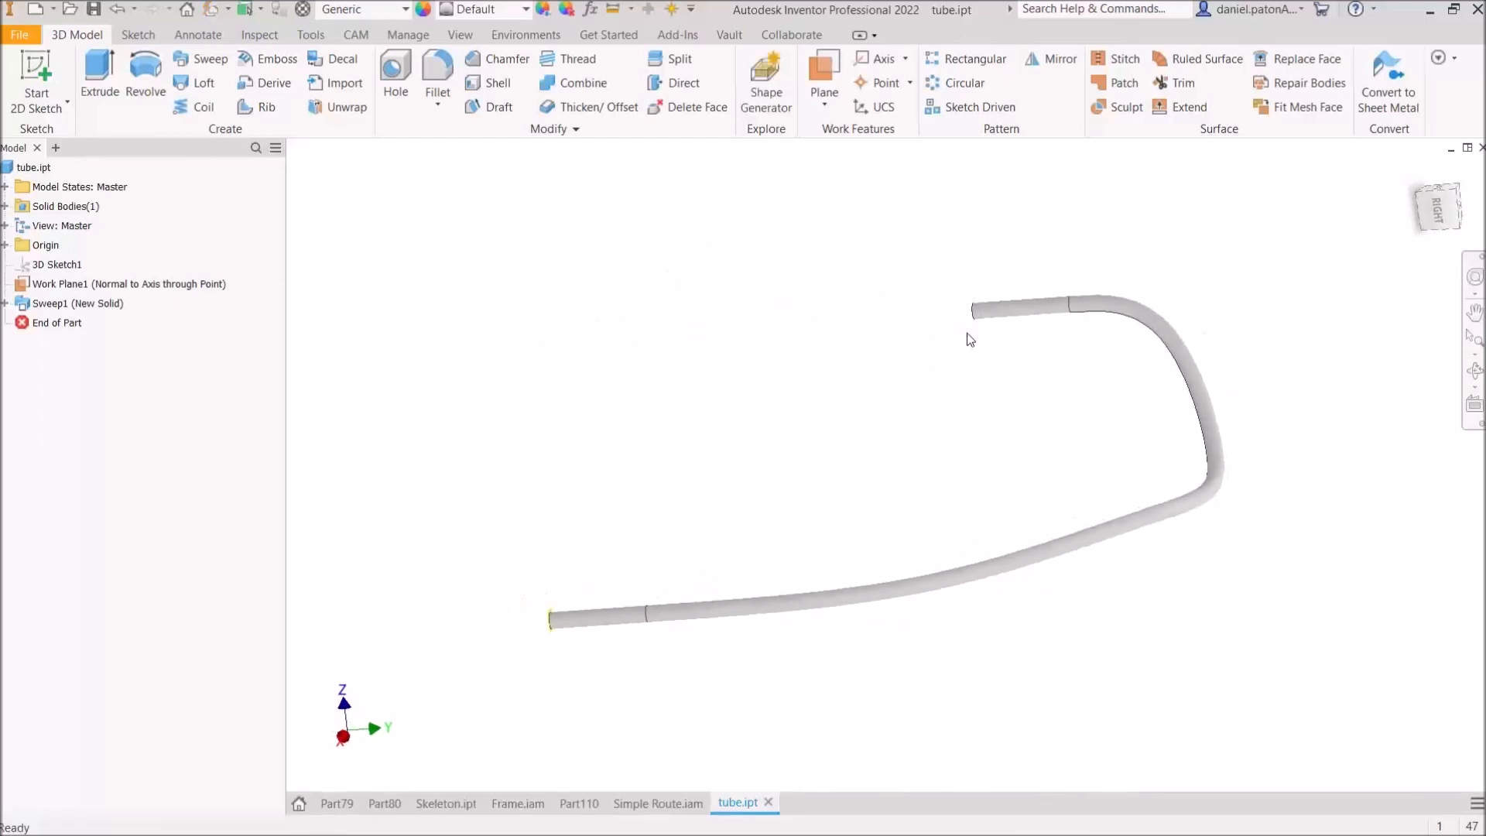